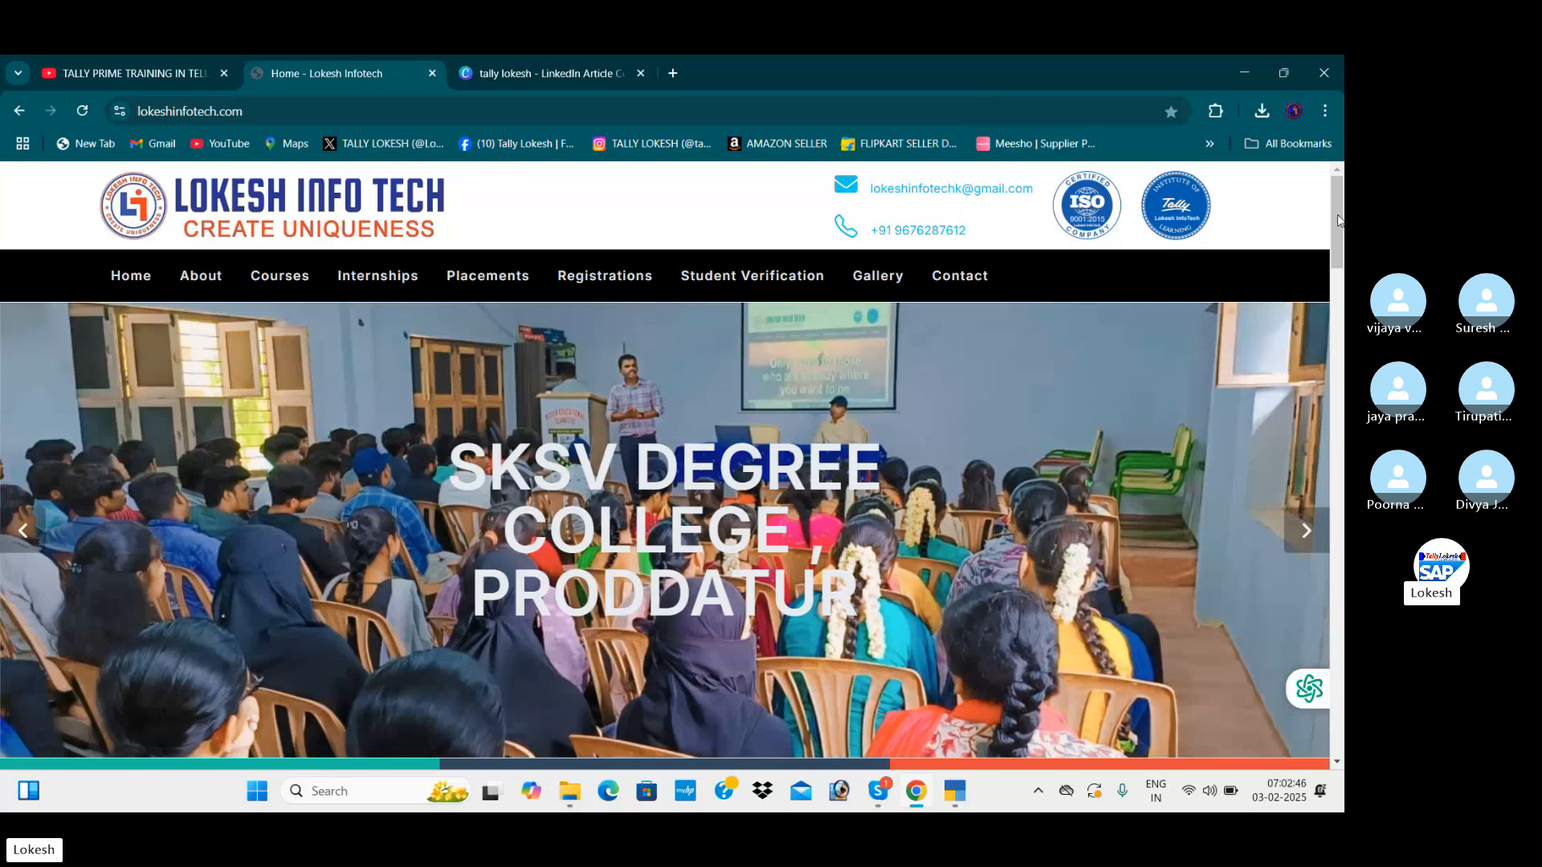
Look through the training institute's home page and its About Us page
drag(1338, 218, 1343, 373)
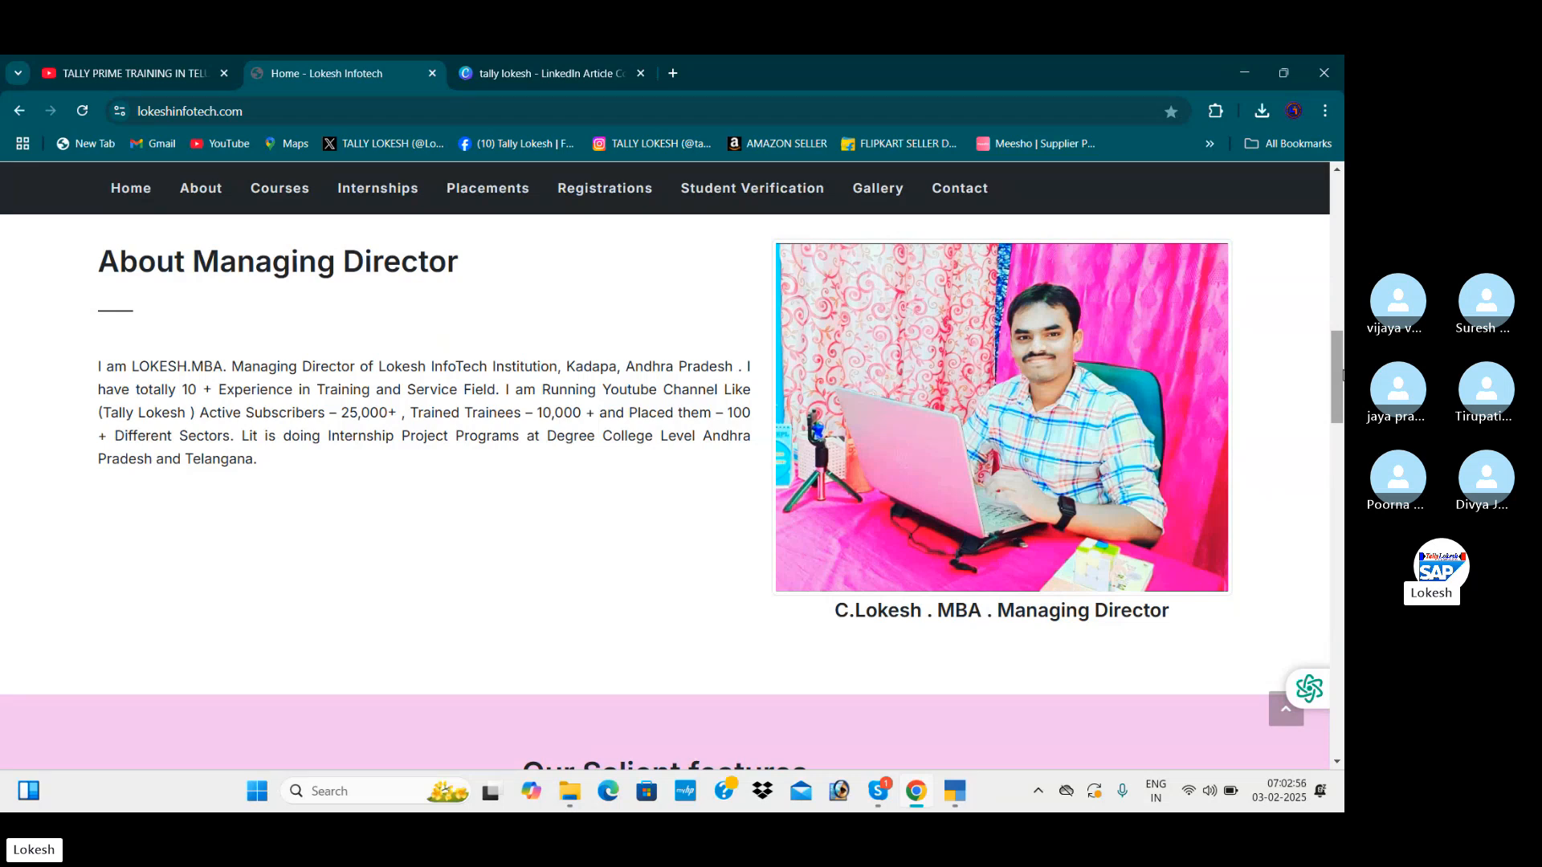
drag(1340, 373, 1339, 218)
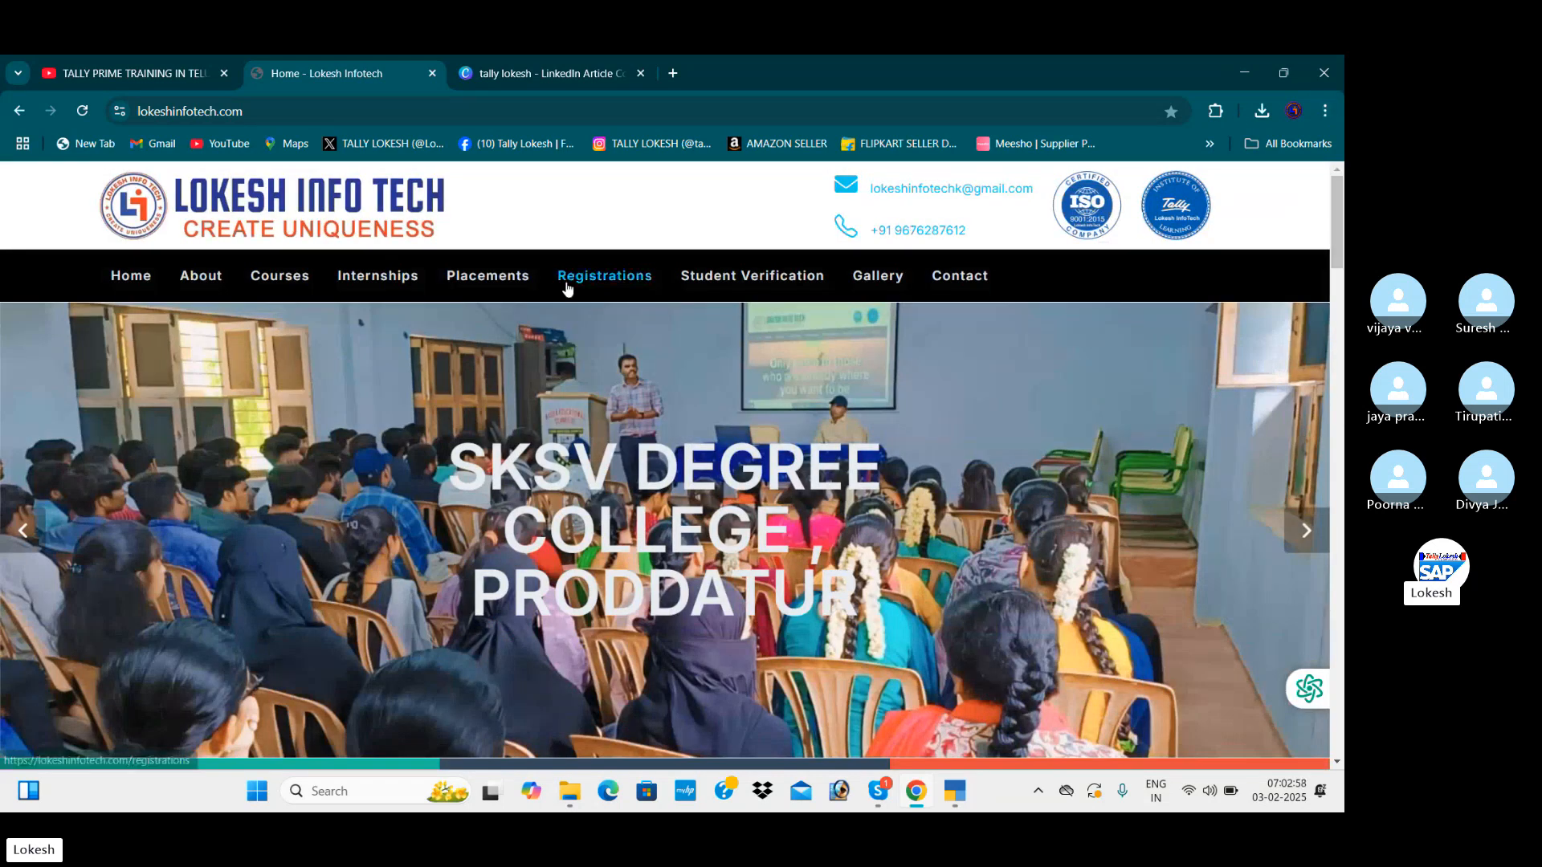
click(206, 278)
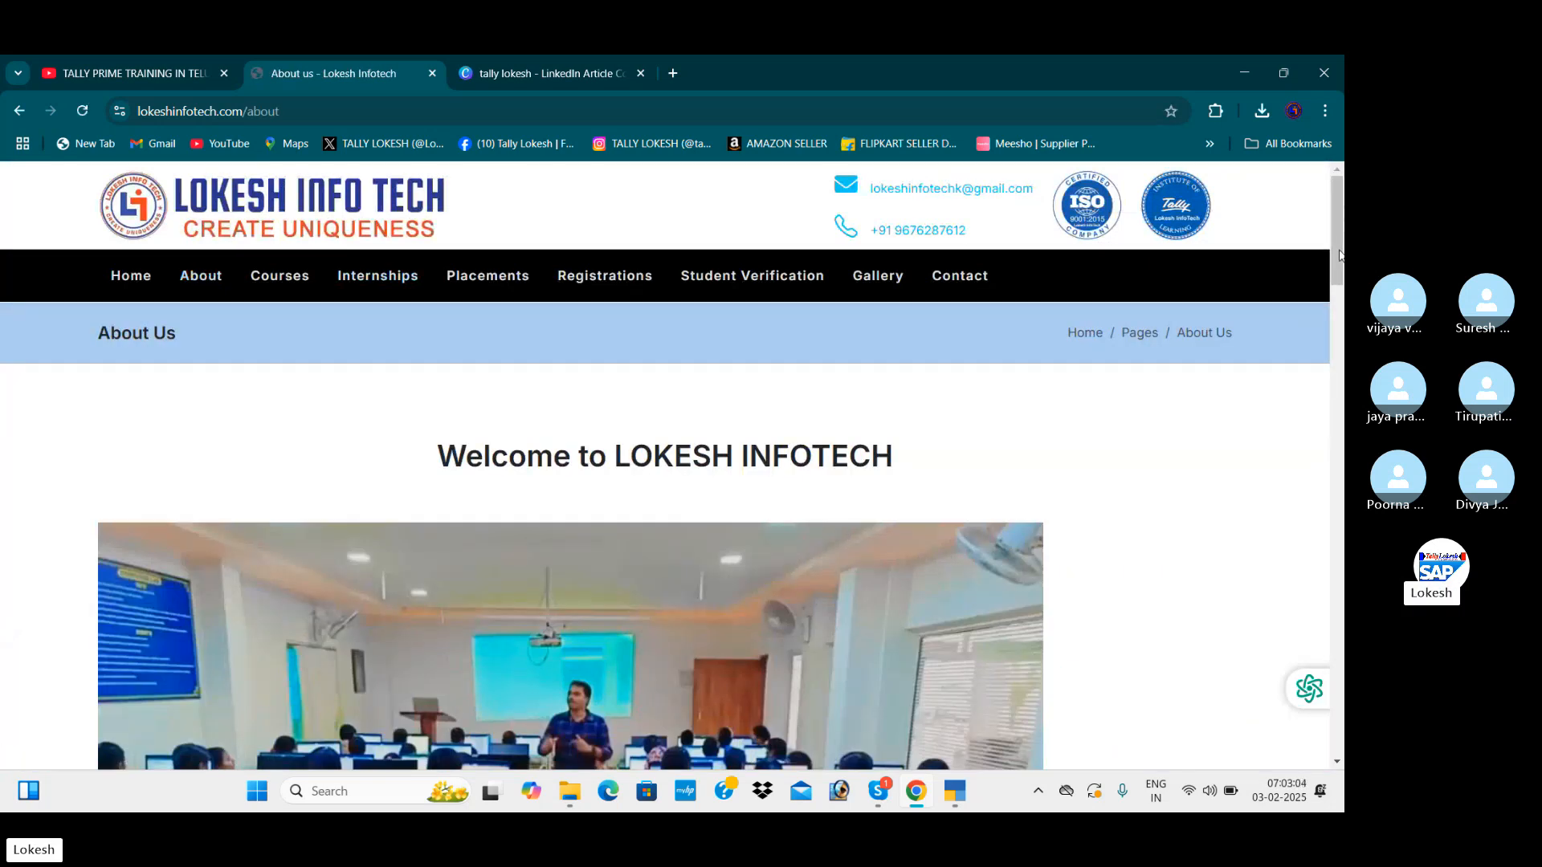
drag(1339, 255, 1341, 305)
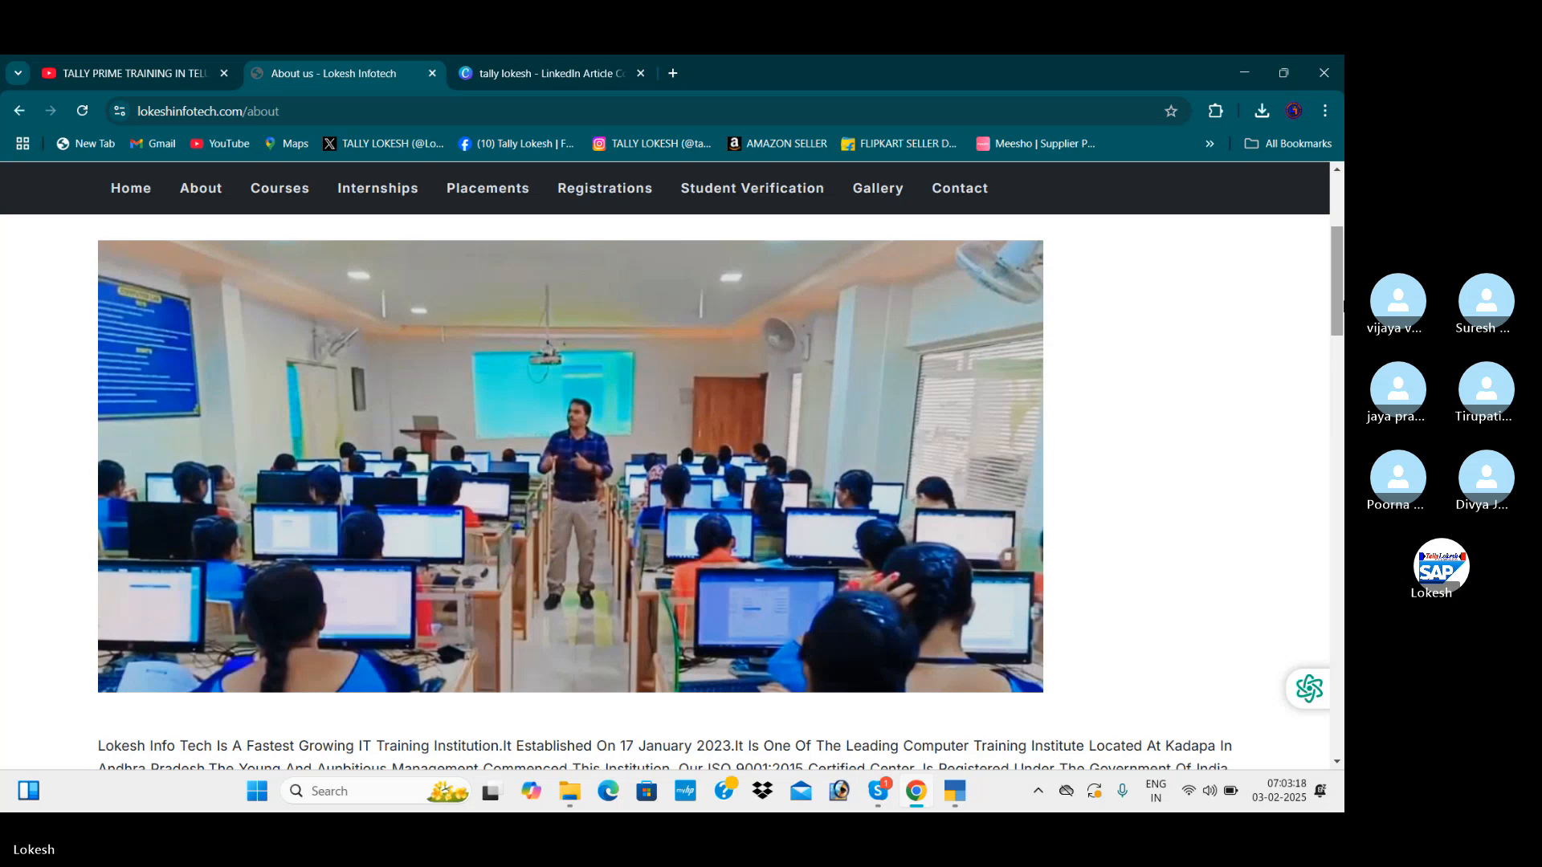
scroll(1337, 273, up, 4)
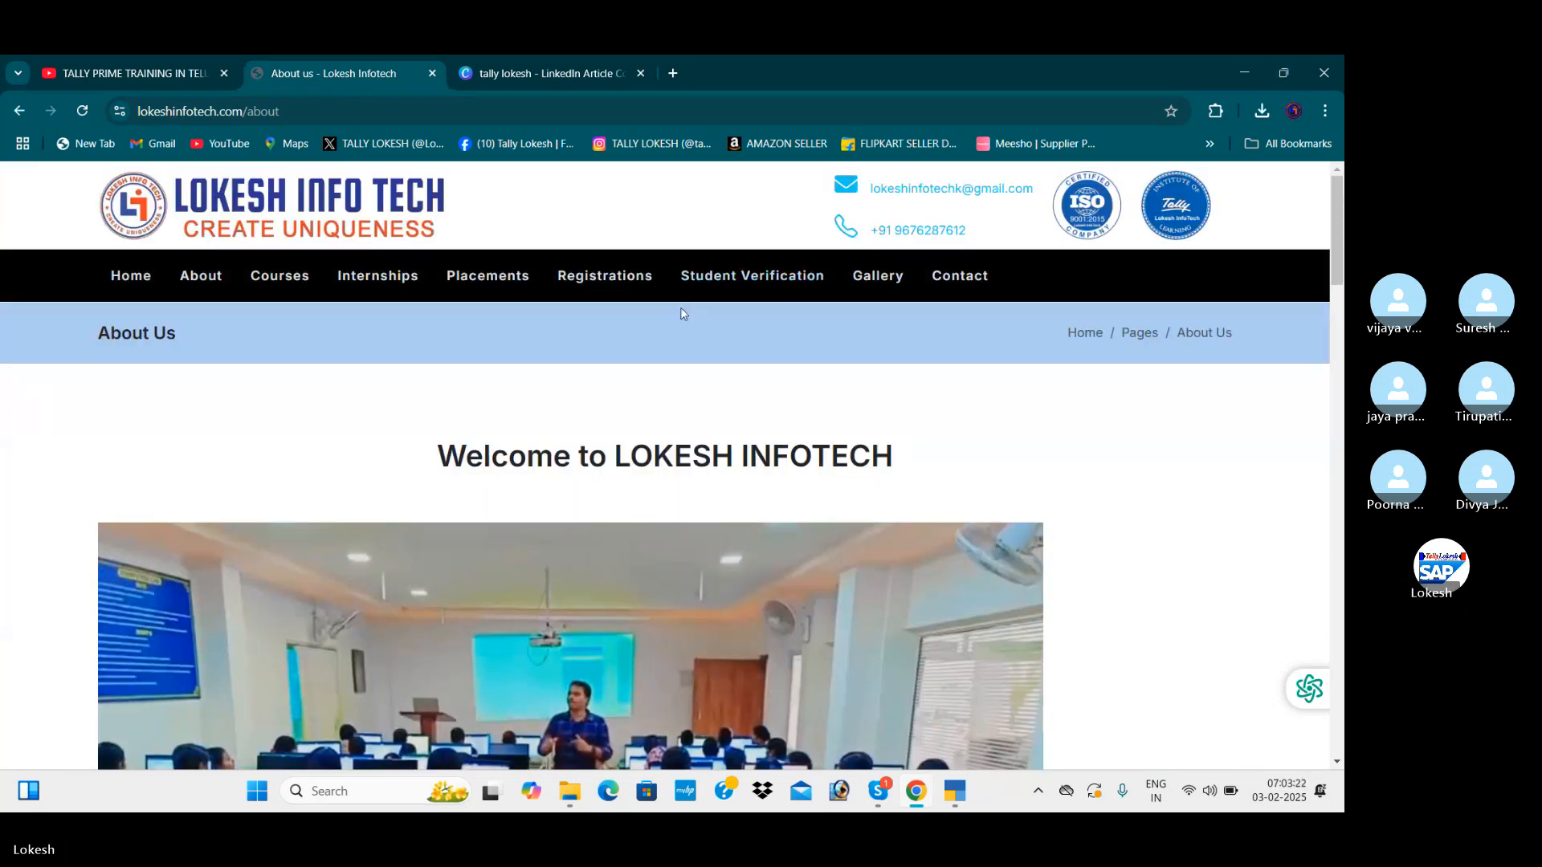
key(alt+Tab)
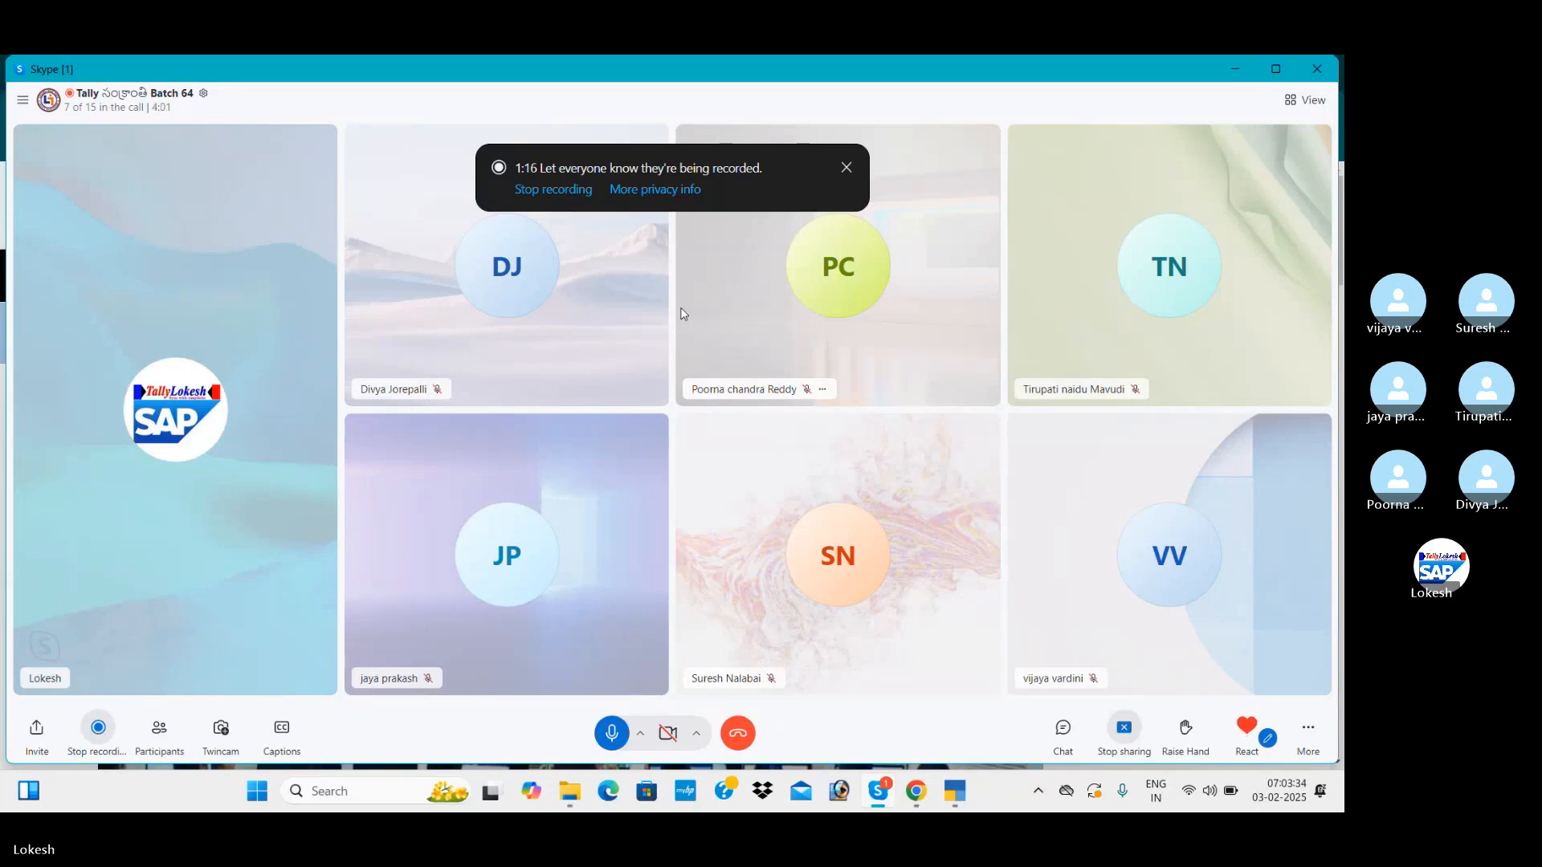
key(alt+Tab)
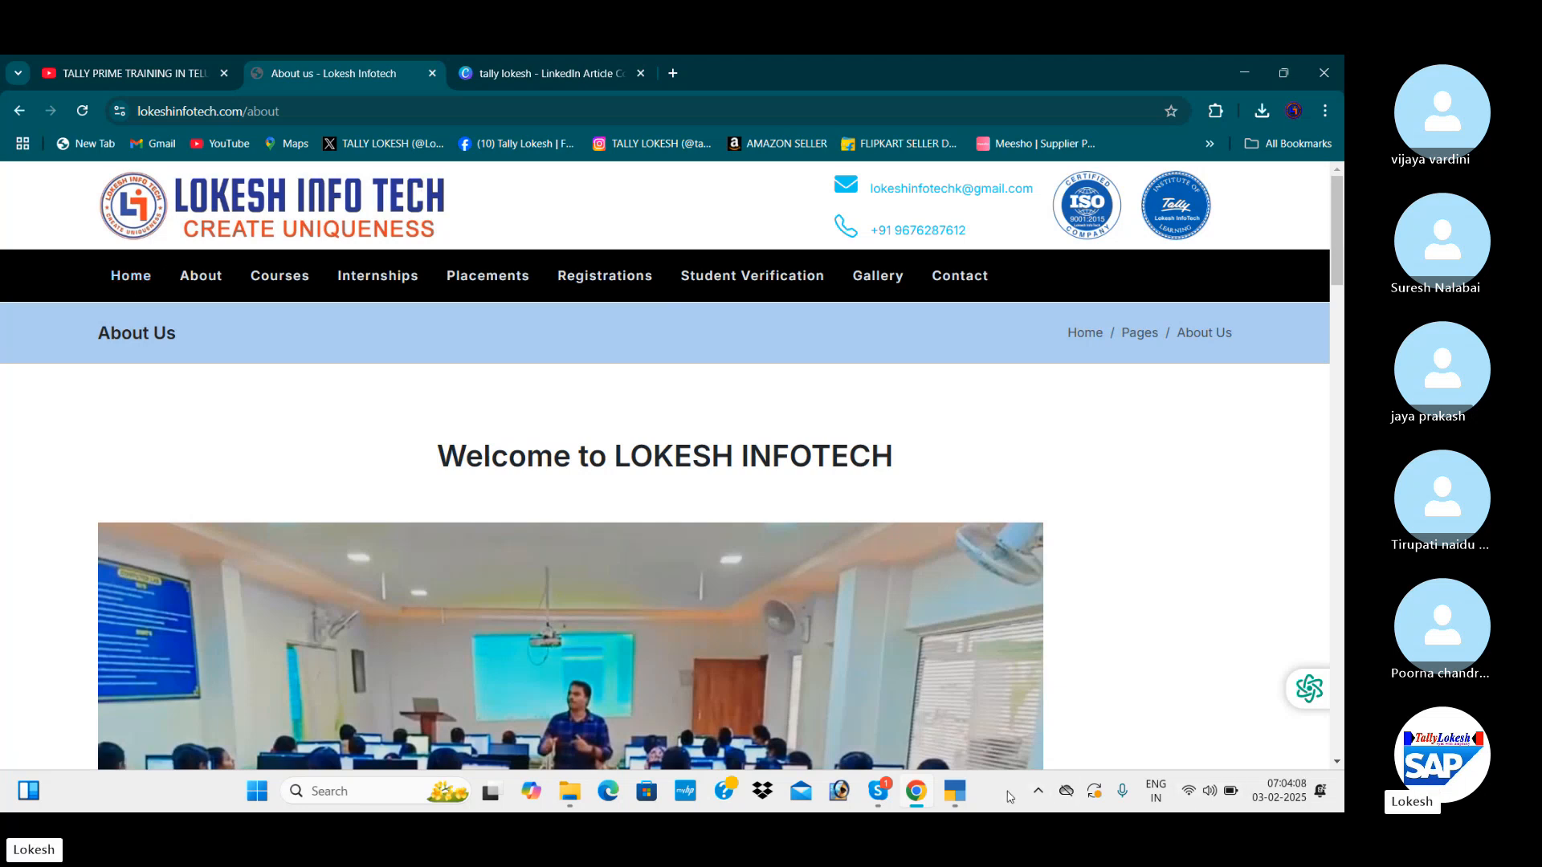
Switch to TallyPrime and start creating a company named Trading Company Feb 03
click(953, 797)
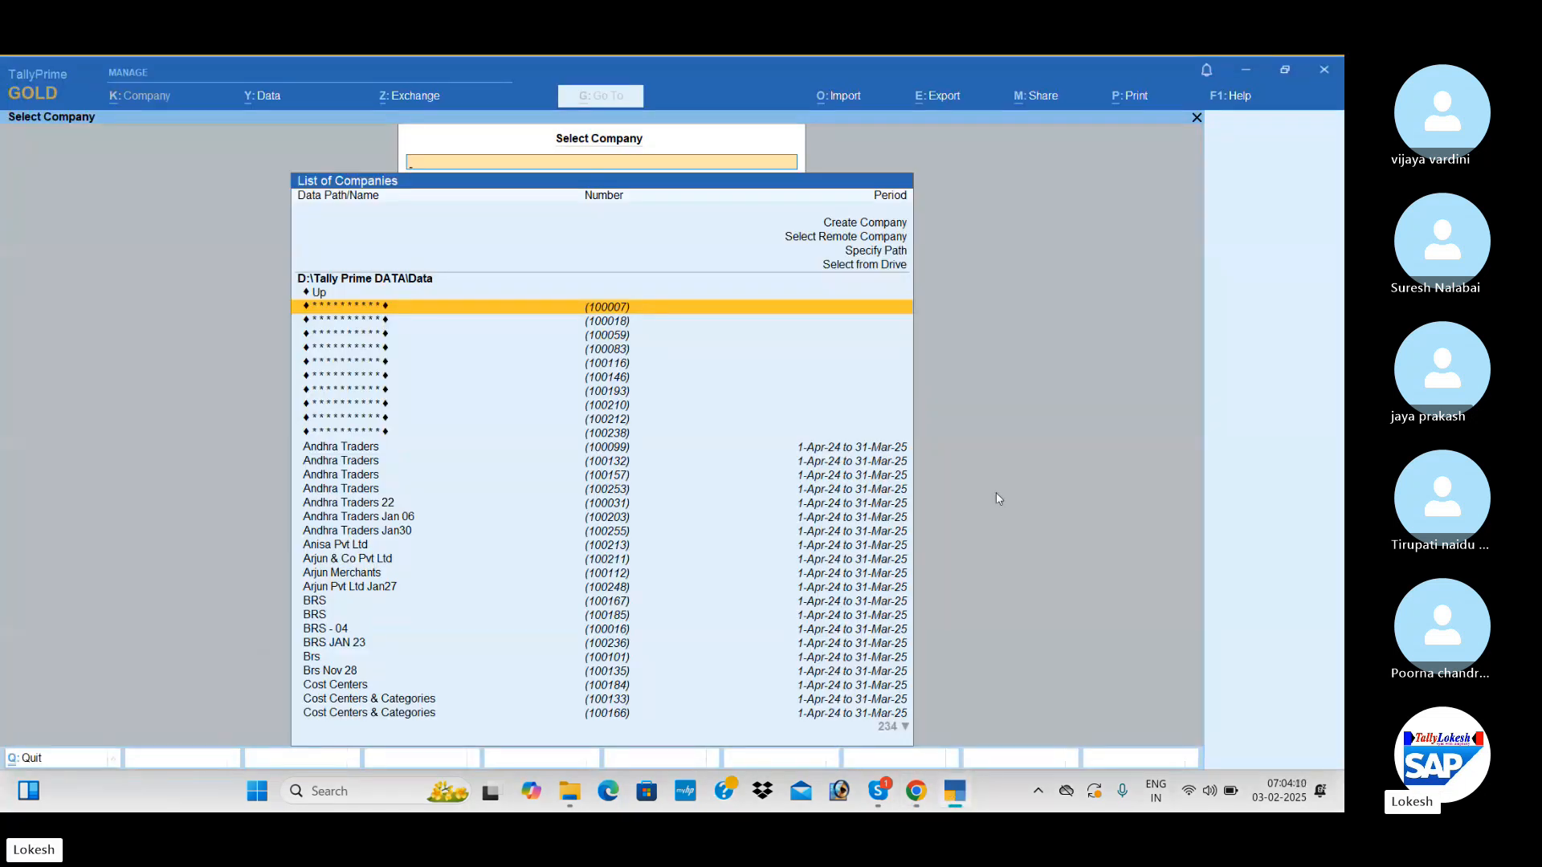
key(Up)
key(Up)
key(Up)
key(Up)
key(Up)
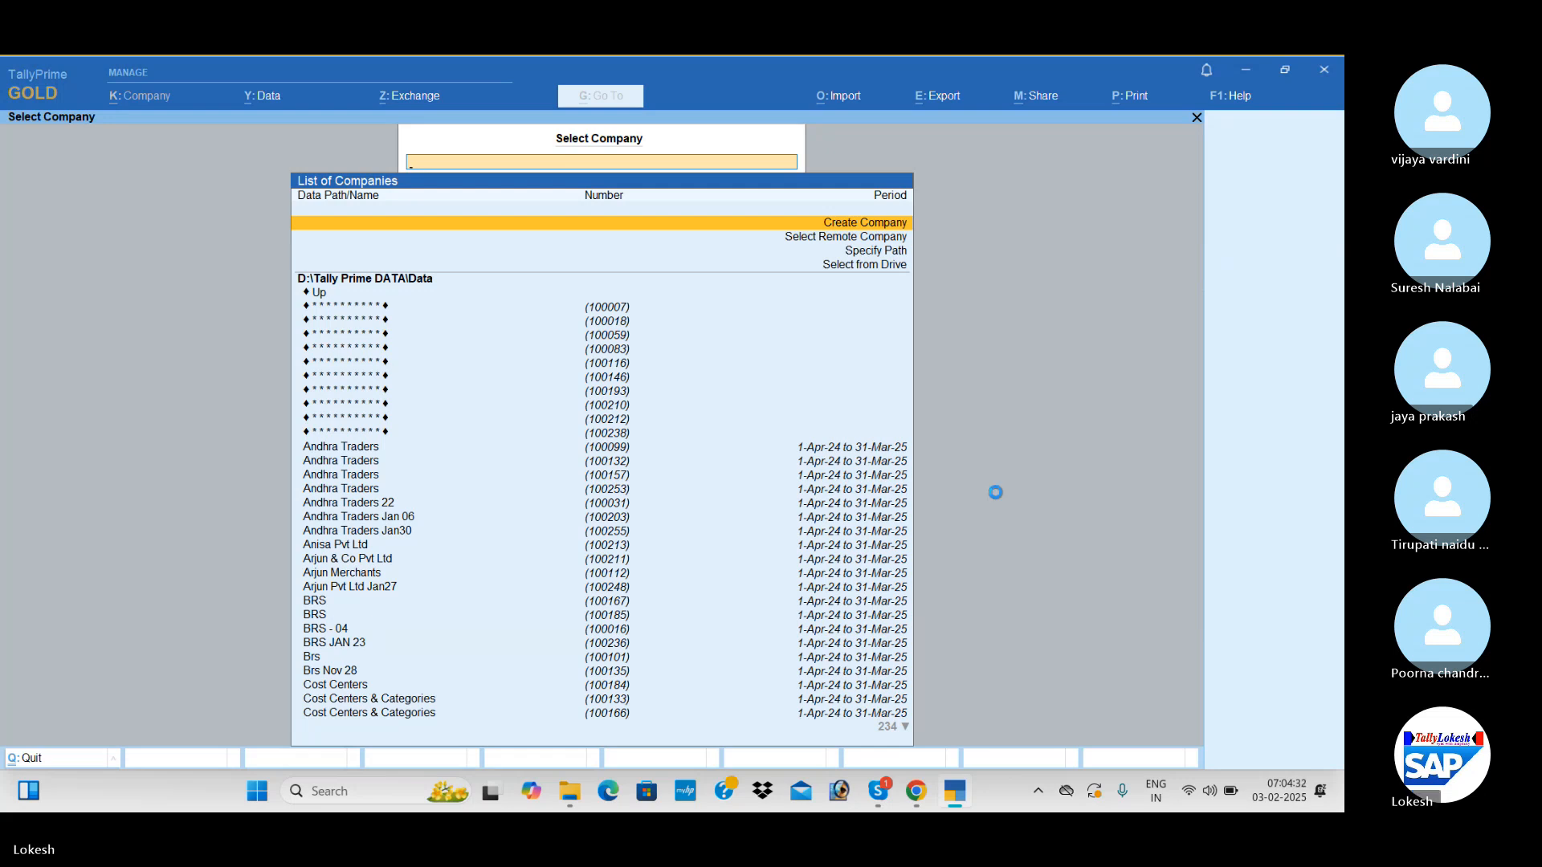
key(Return)
text(Tr)
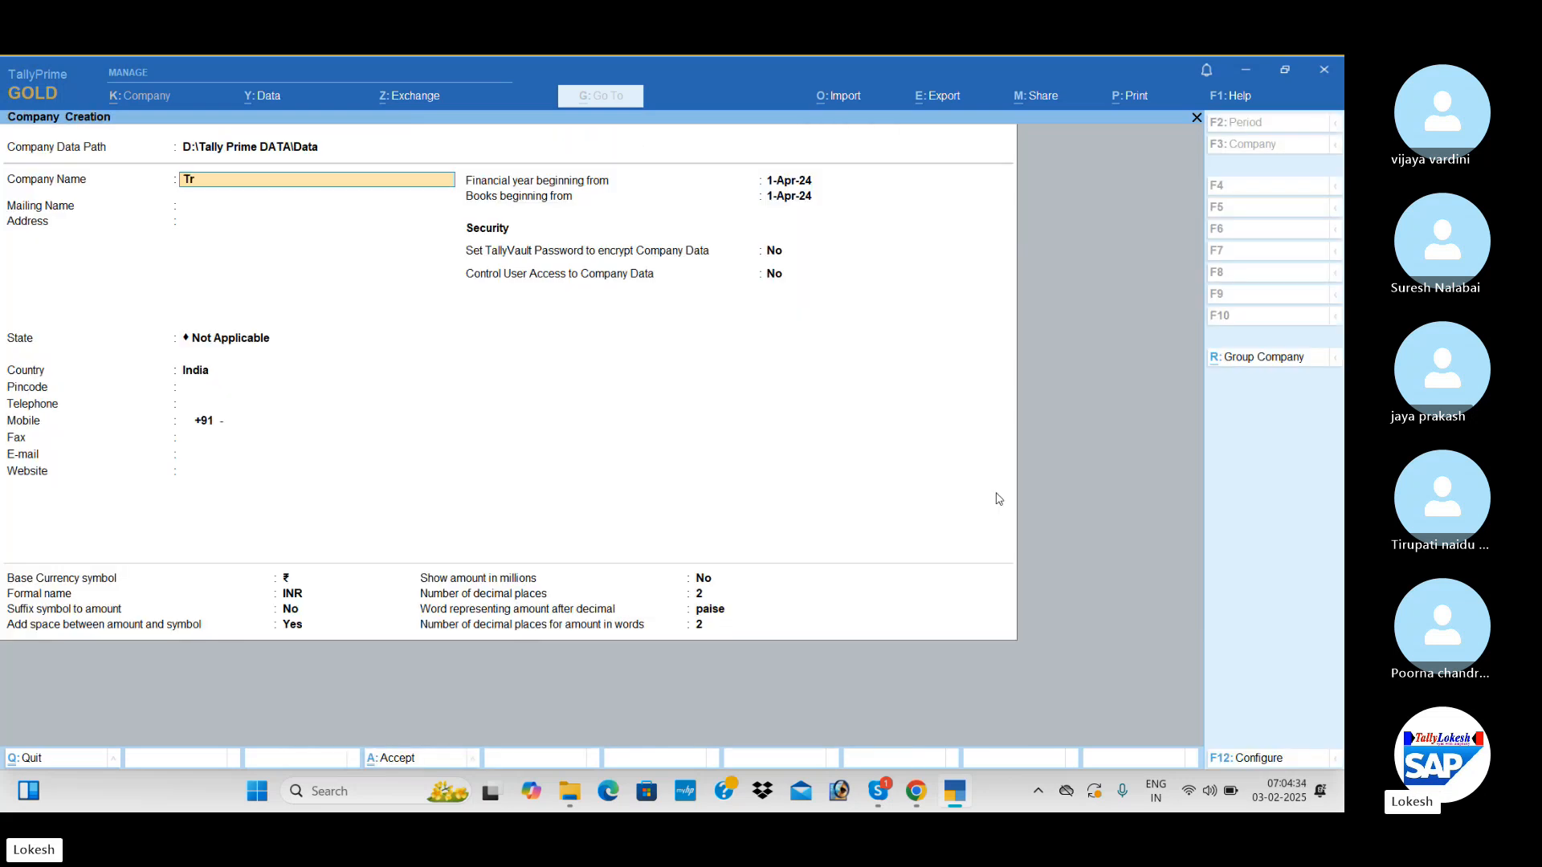
text(adin)
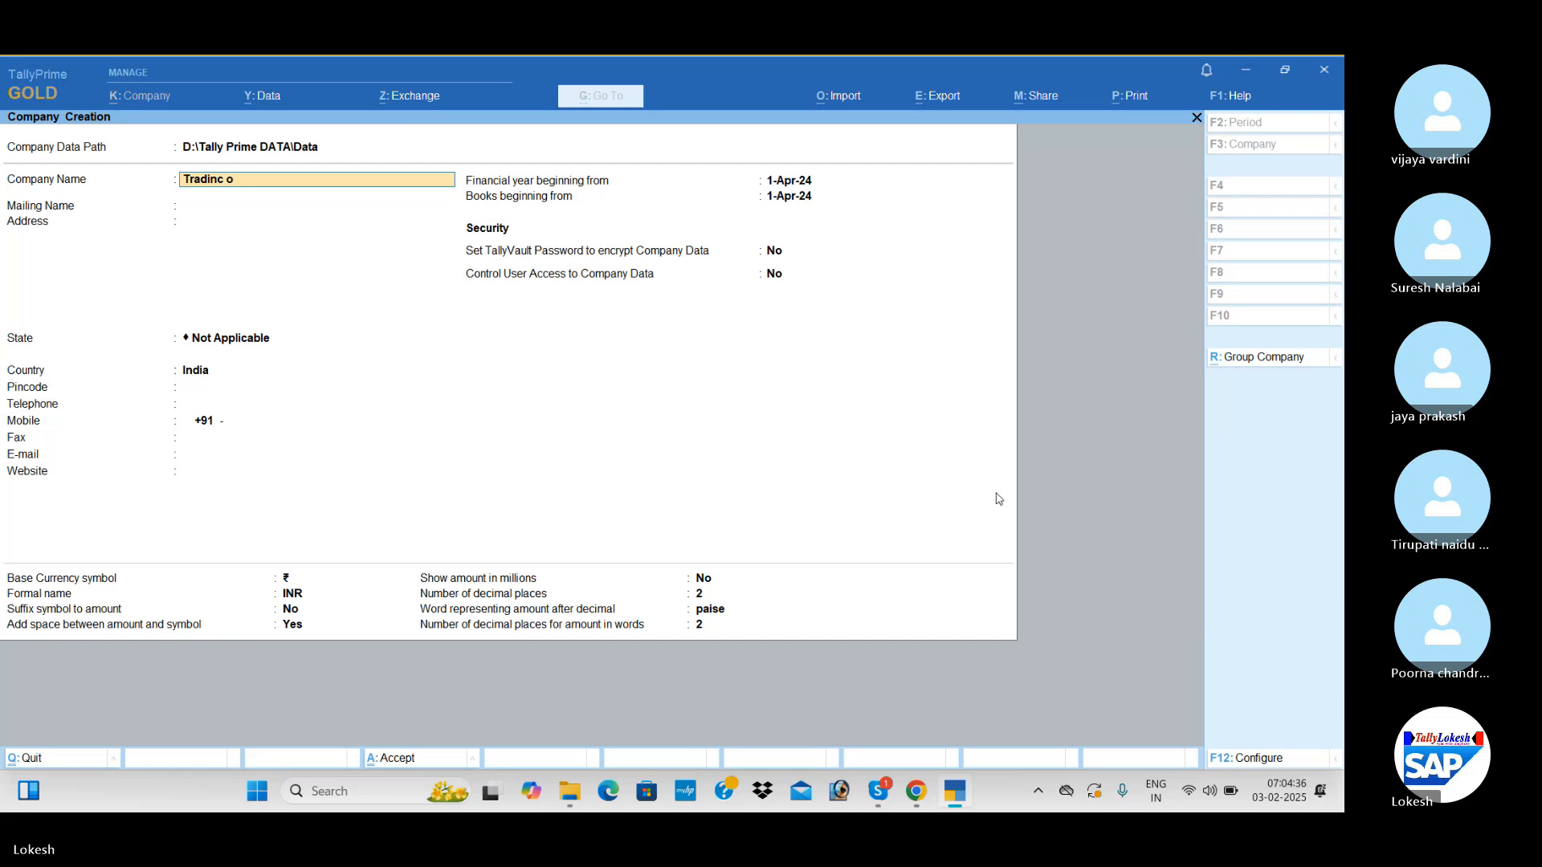
text(g Commpa)
text(pany)
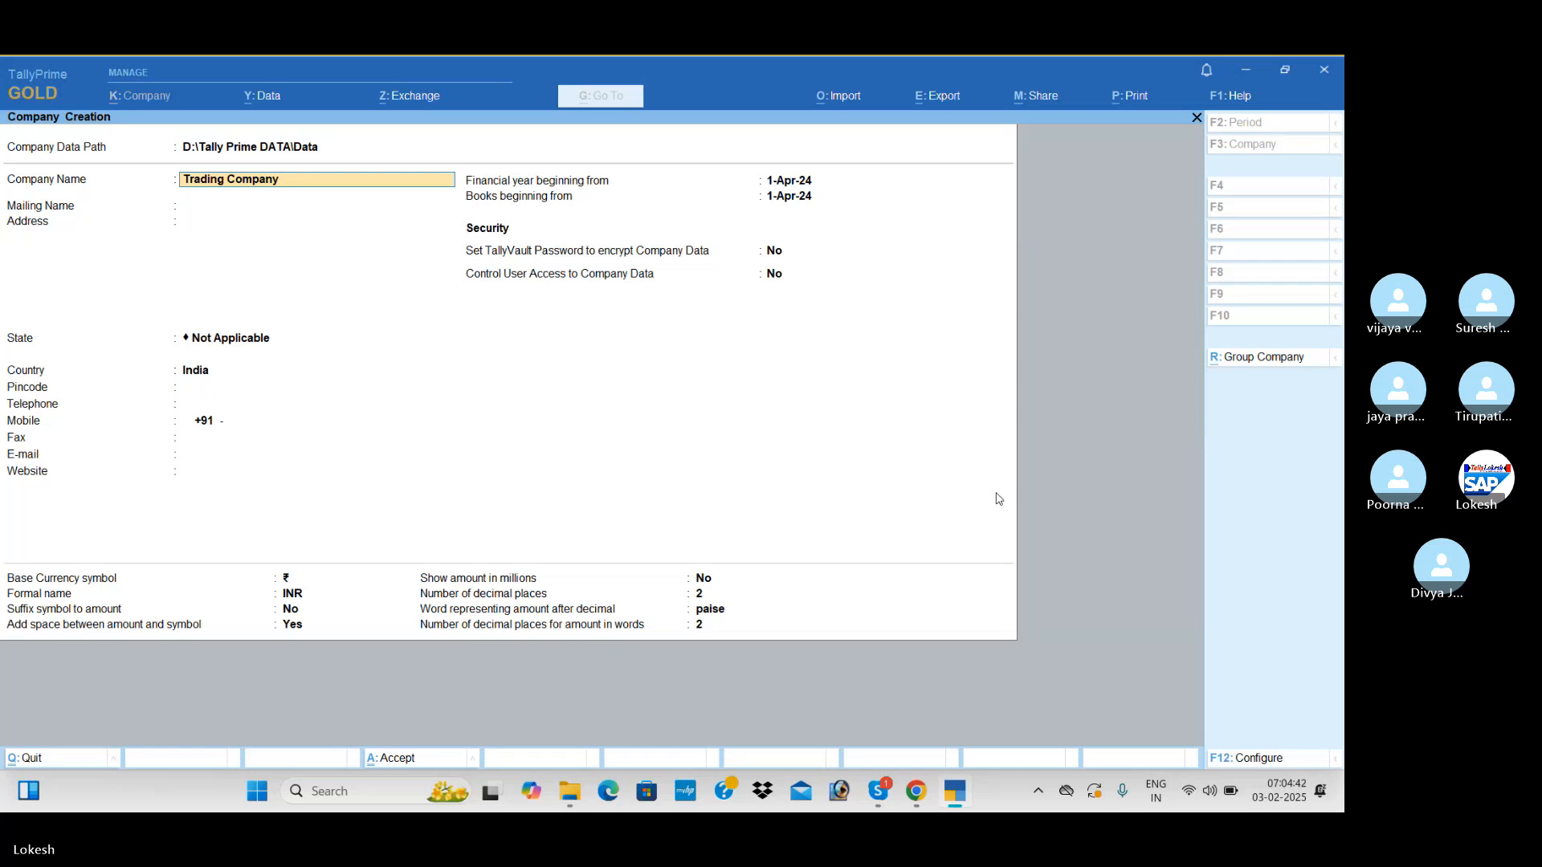
text( Fe)
key(Return)
Set the new company's state to Andhra Pradesh and save the company
key(Return)
key(Return)
key(Down)
key(Down)
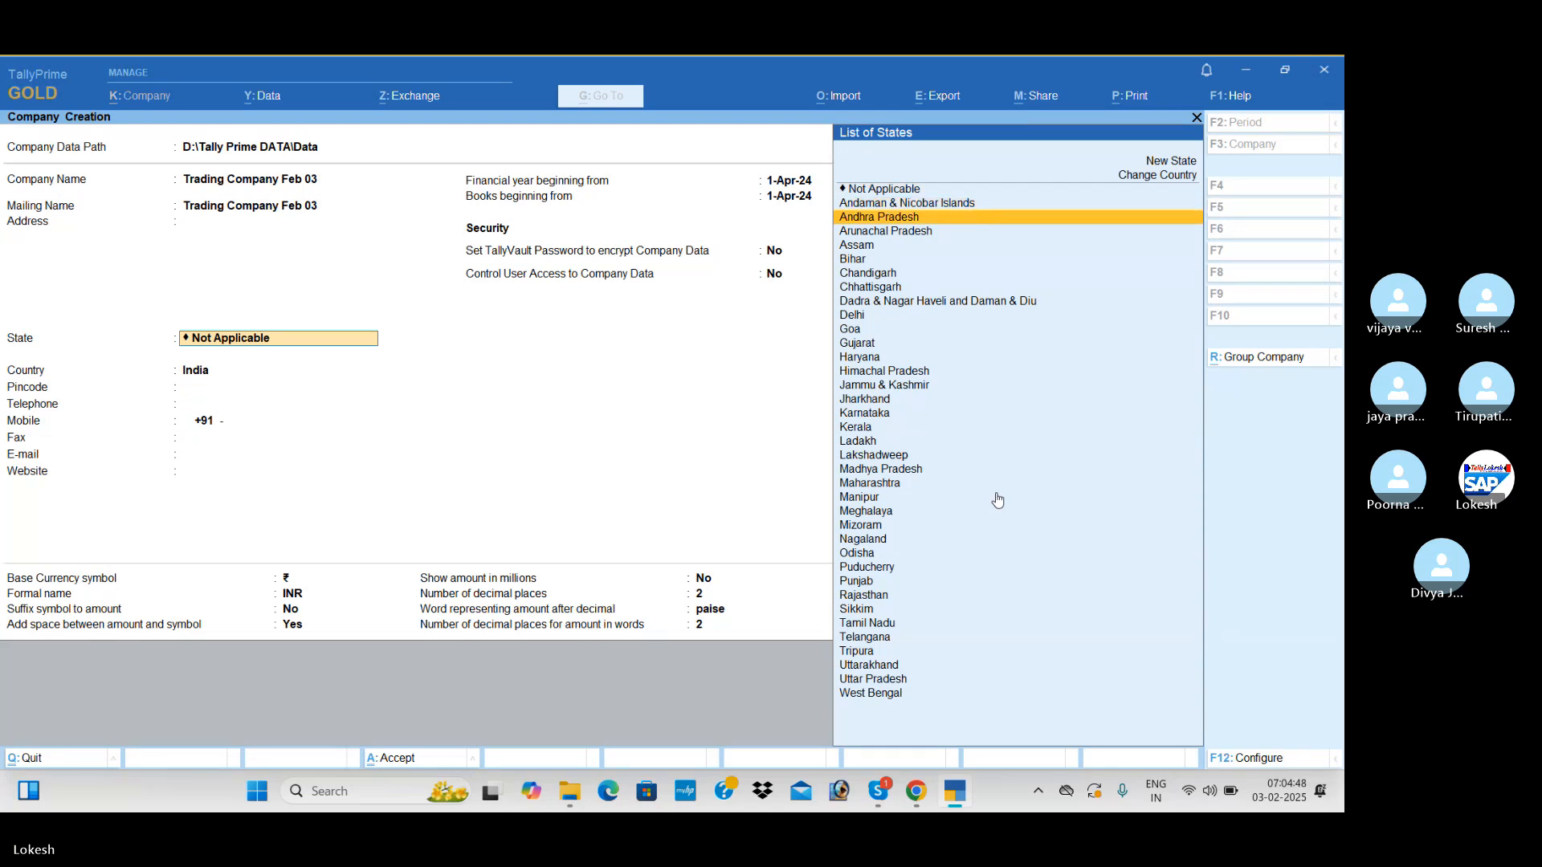
key(Return)
key(ctrl)
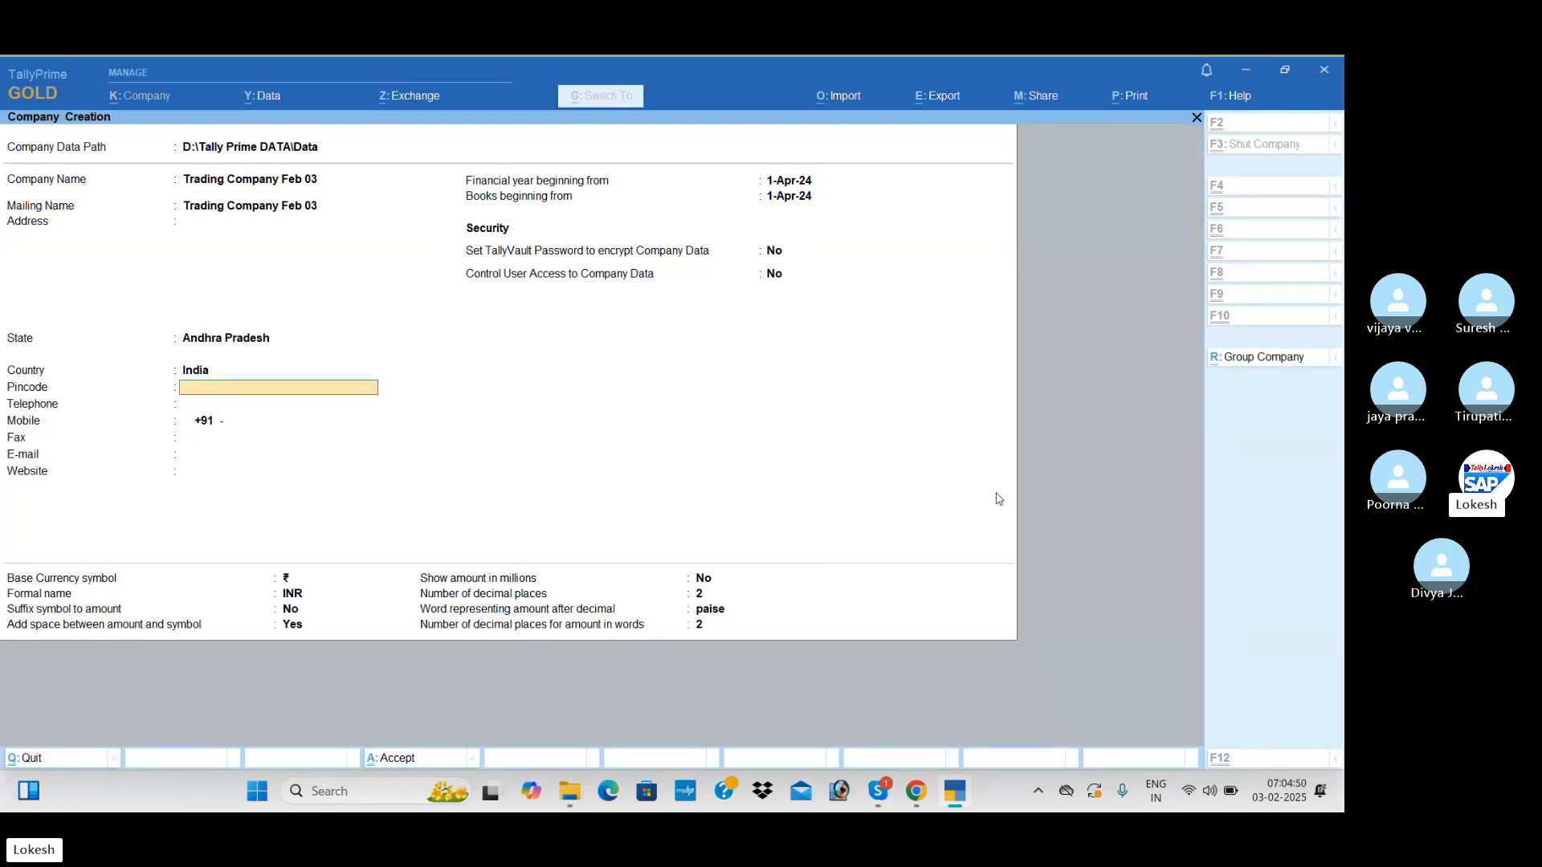
key(ctrl+a)
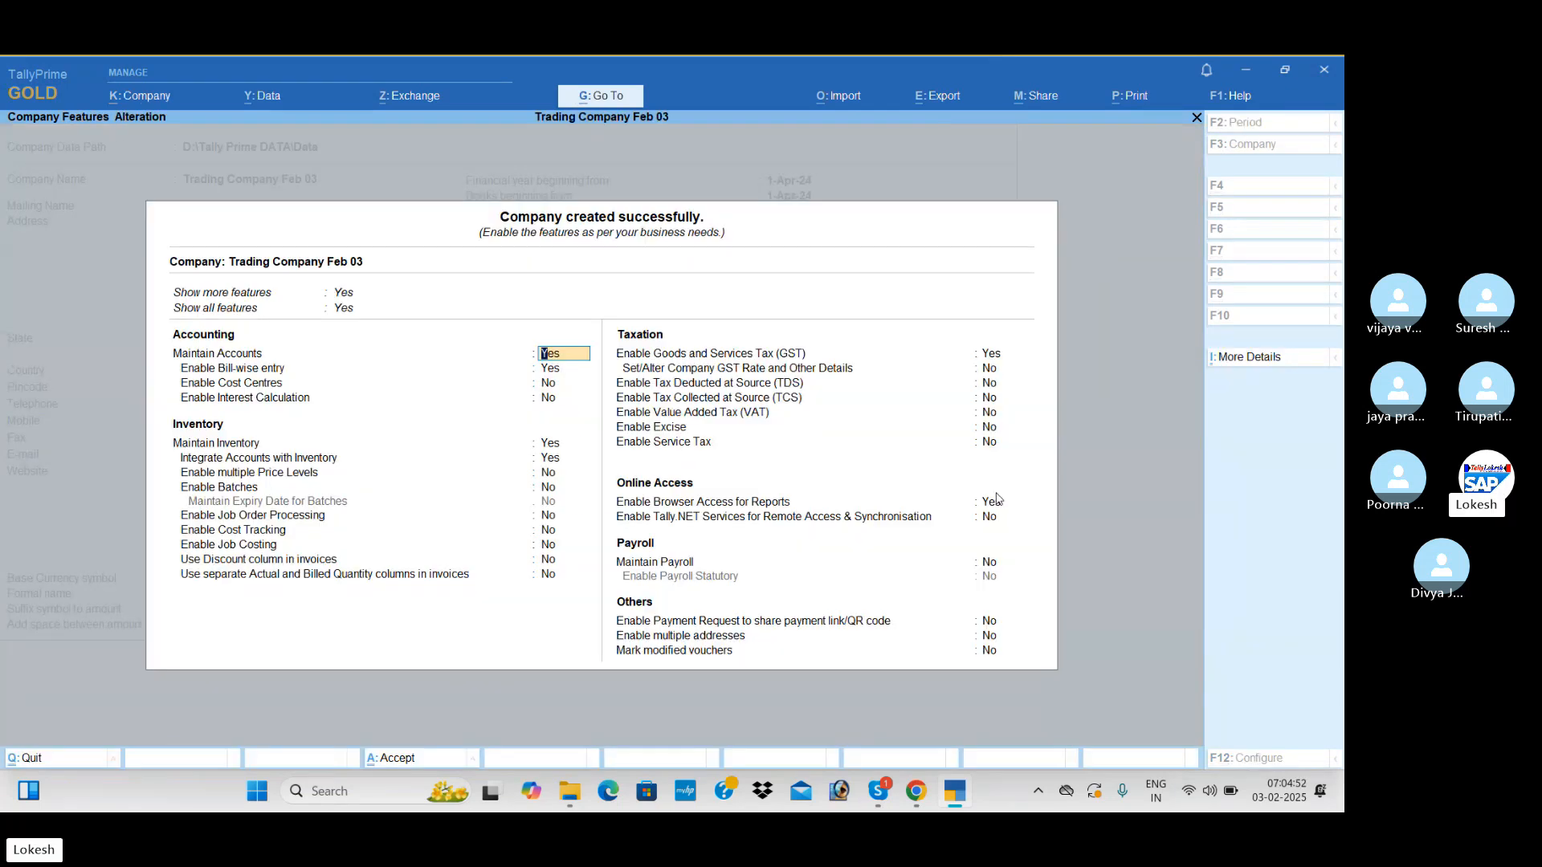
Disable bill-wise entry in the company features, keeping inventory maintained and integrated with accounts
key(Return)
text(n)
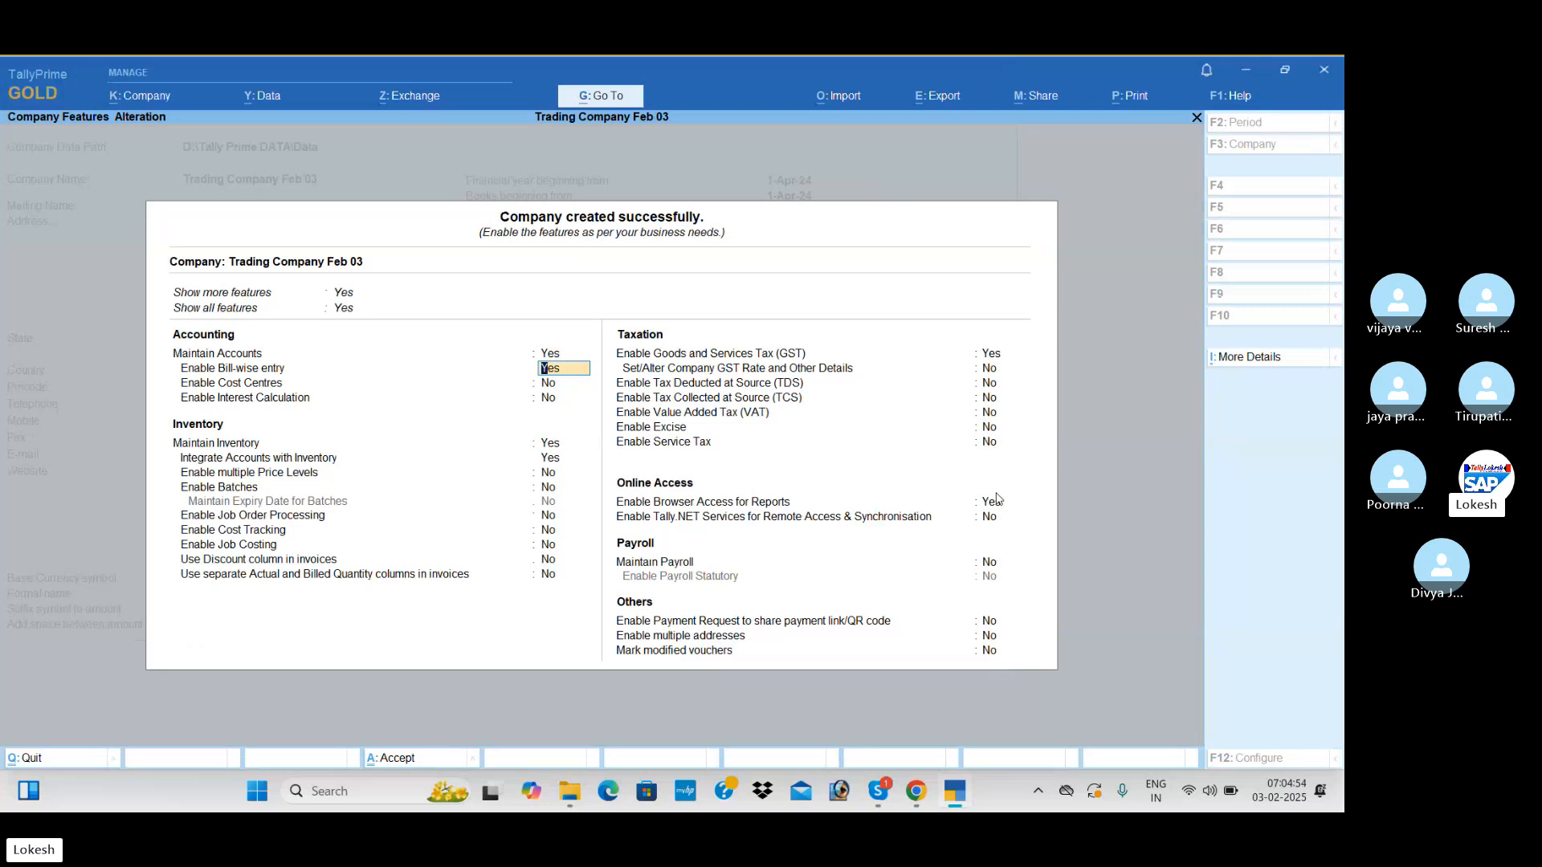
key(Return)
key(Return)
key(Return)
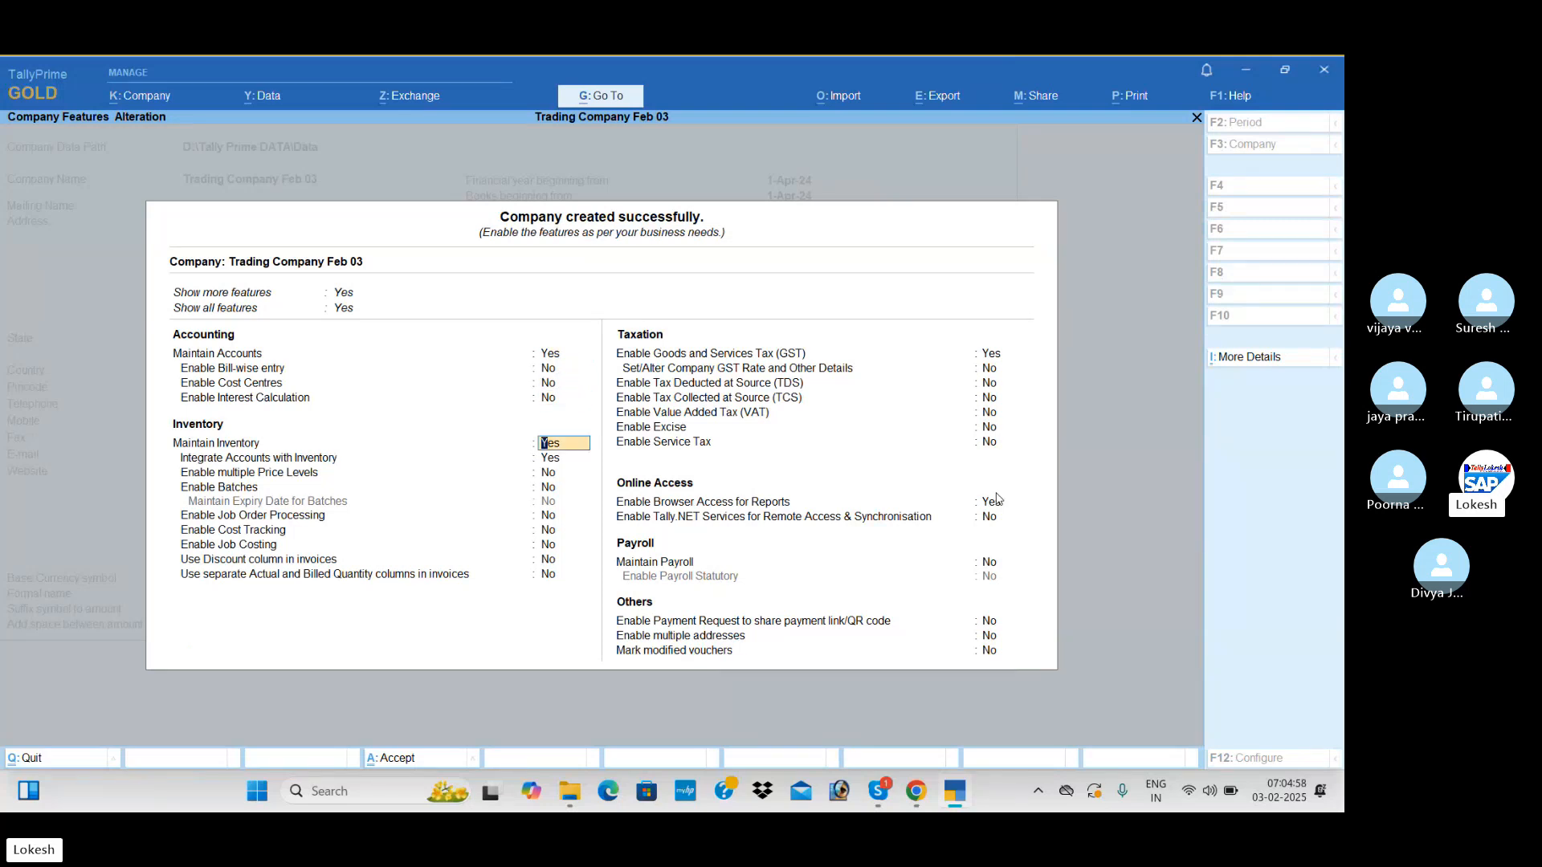
key(Return)
key(Return)
key(Return)
key(Return)
key(Return)
key(Return)
key(Return)
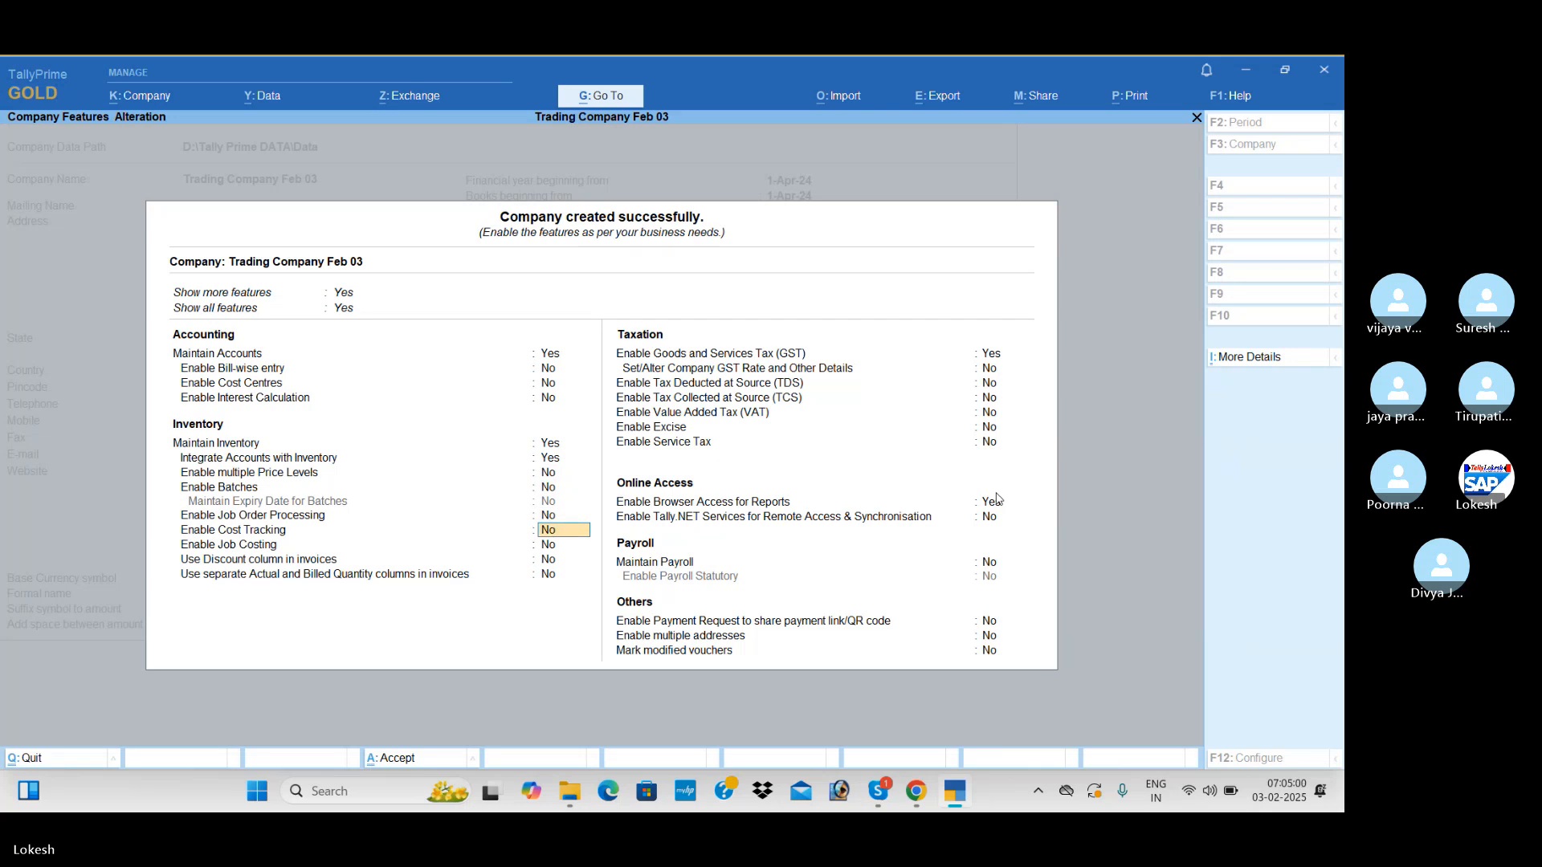
Enable GST with a Regular registration in Andhra Pradesh, entering just the state code 37 as GSTIN, and save the company features
key(Return)
key(Return)
key(Return)
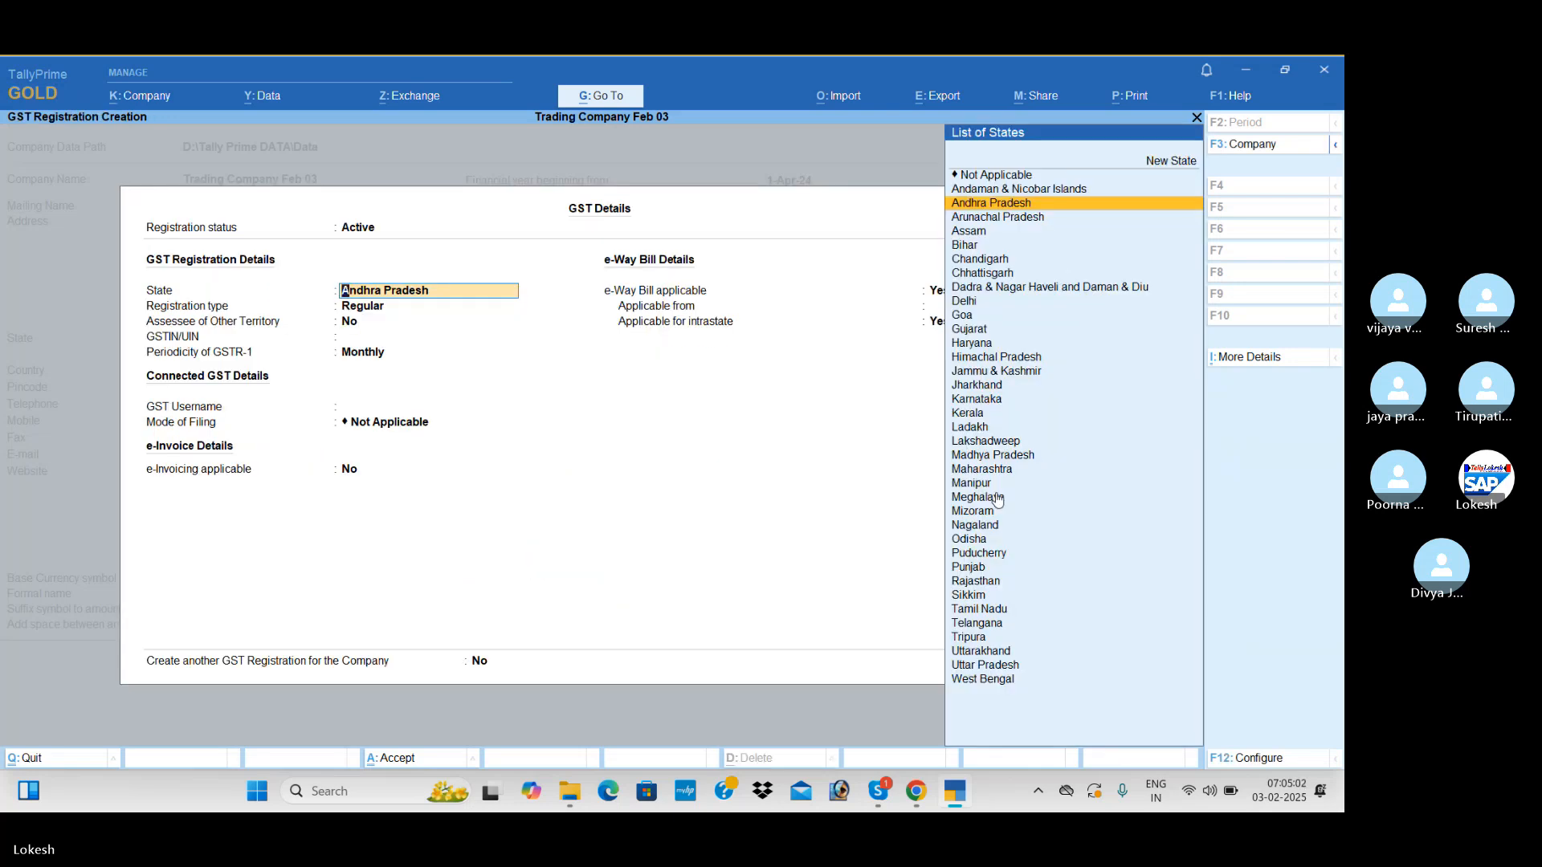
key(Return)
key(Return)
key(Return)
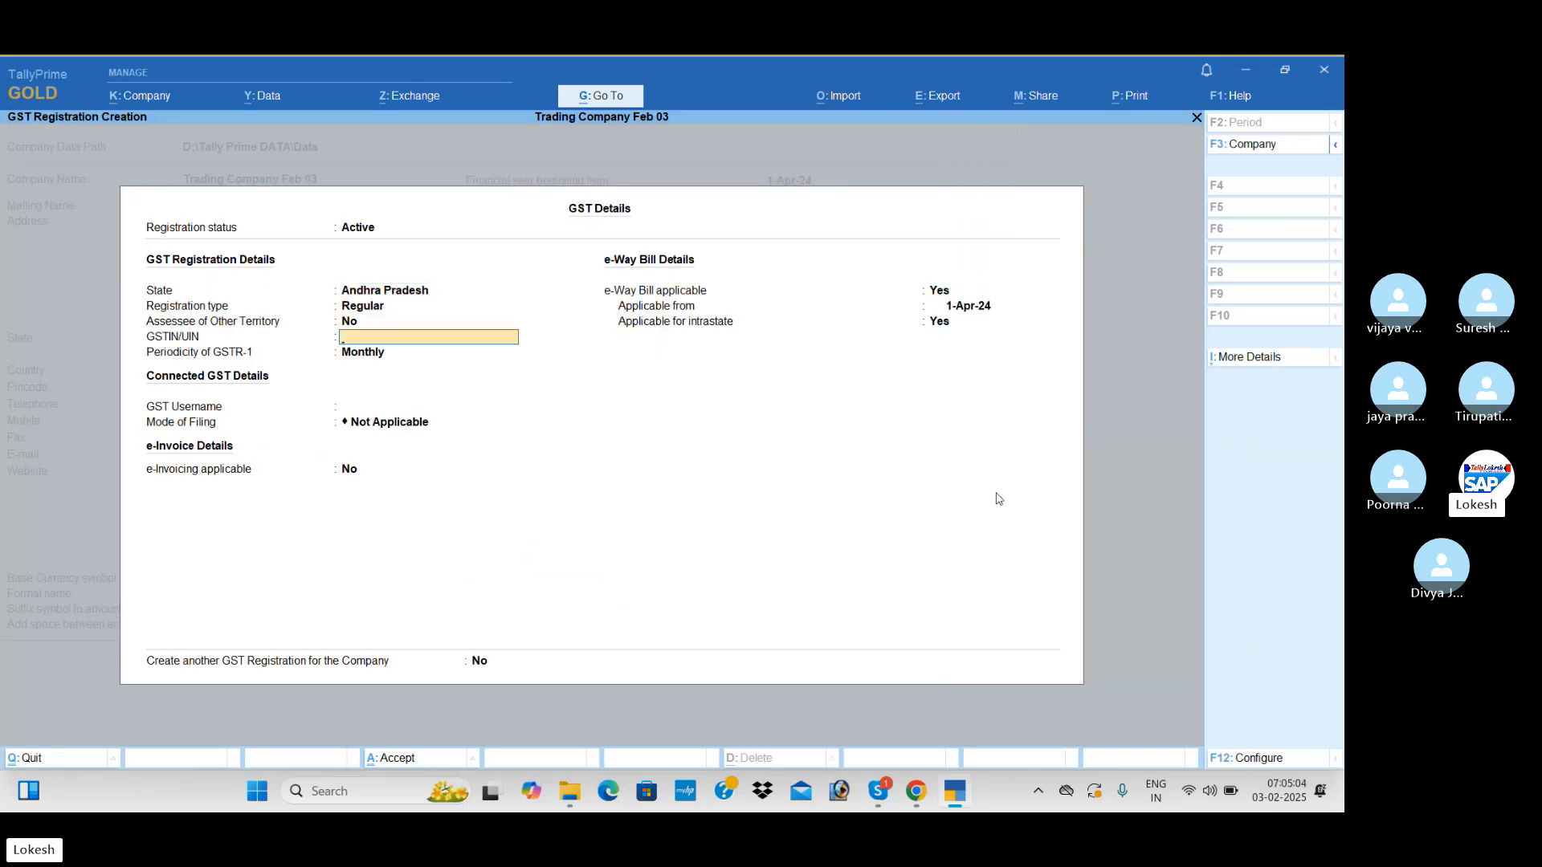
text(37)
key(Return)
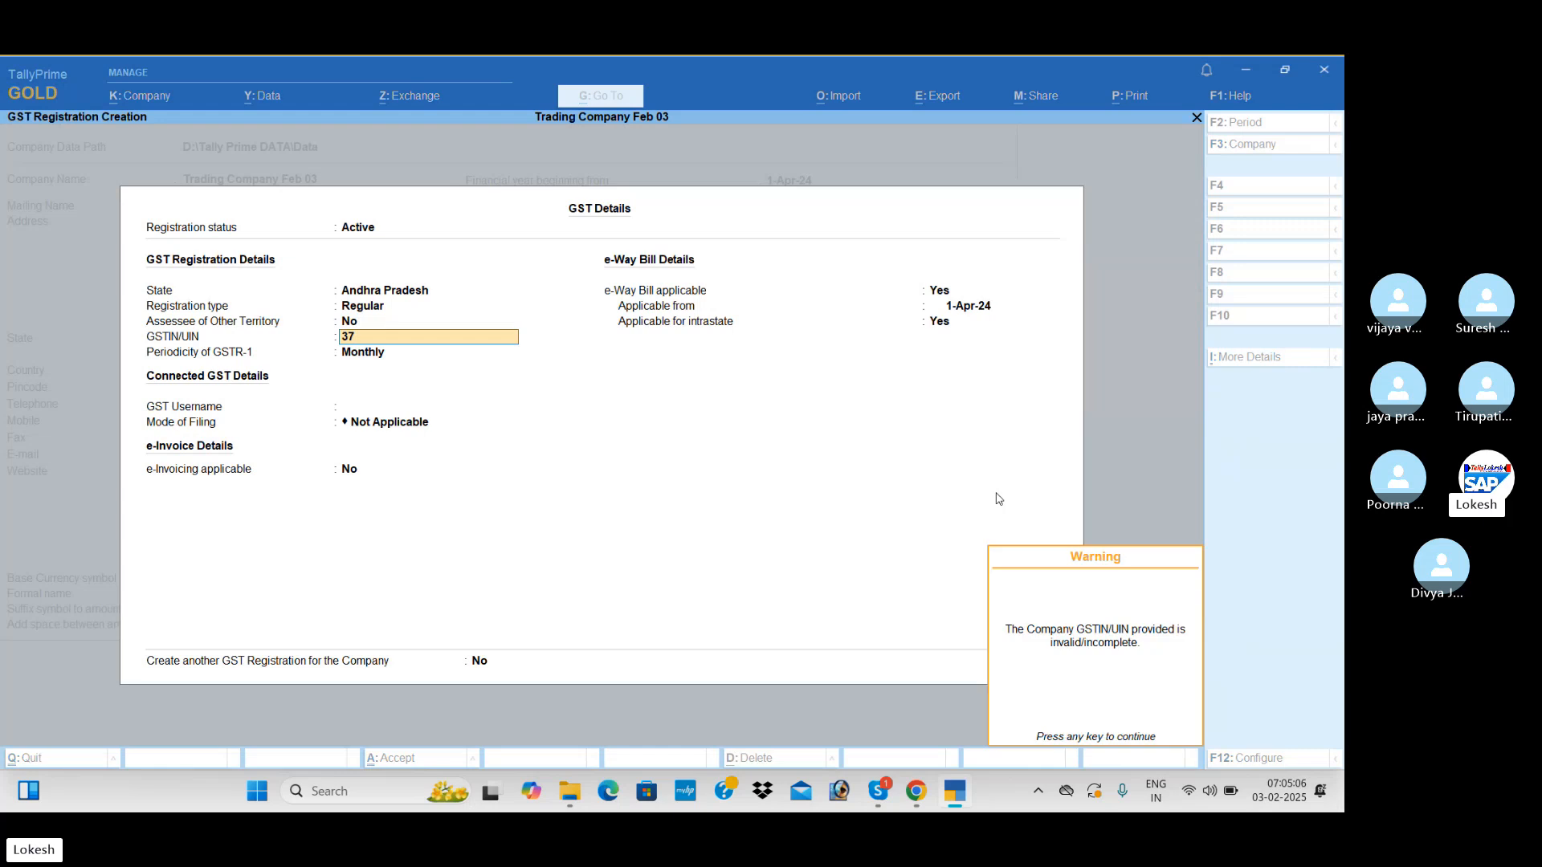
key(Return)
key(ctrl+a)
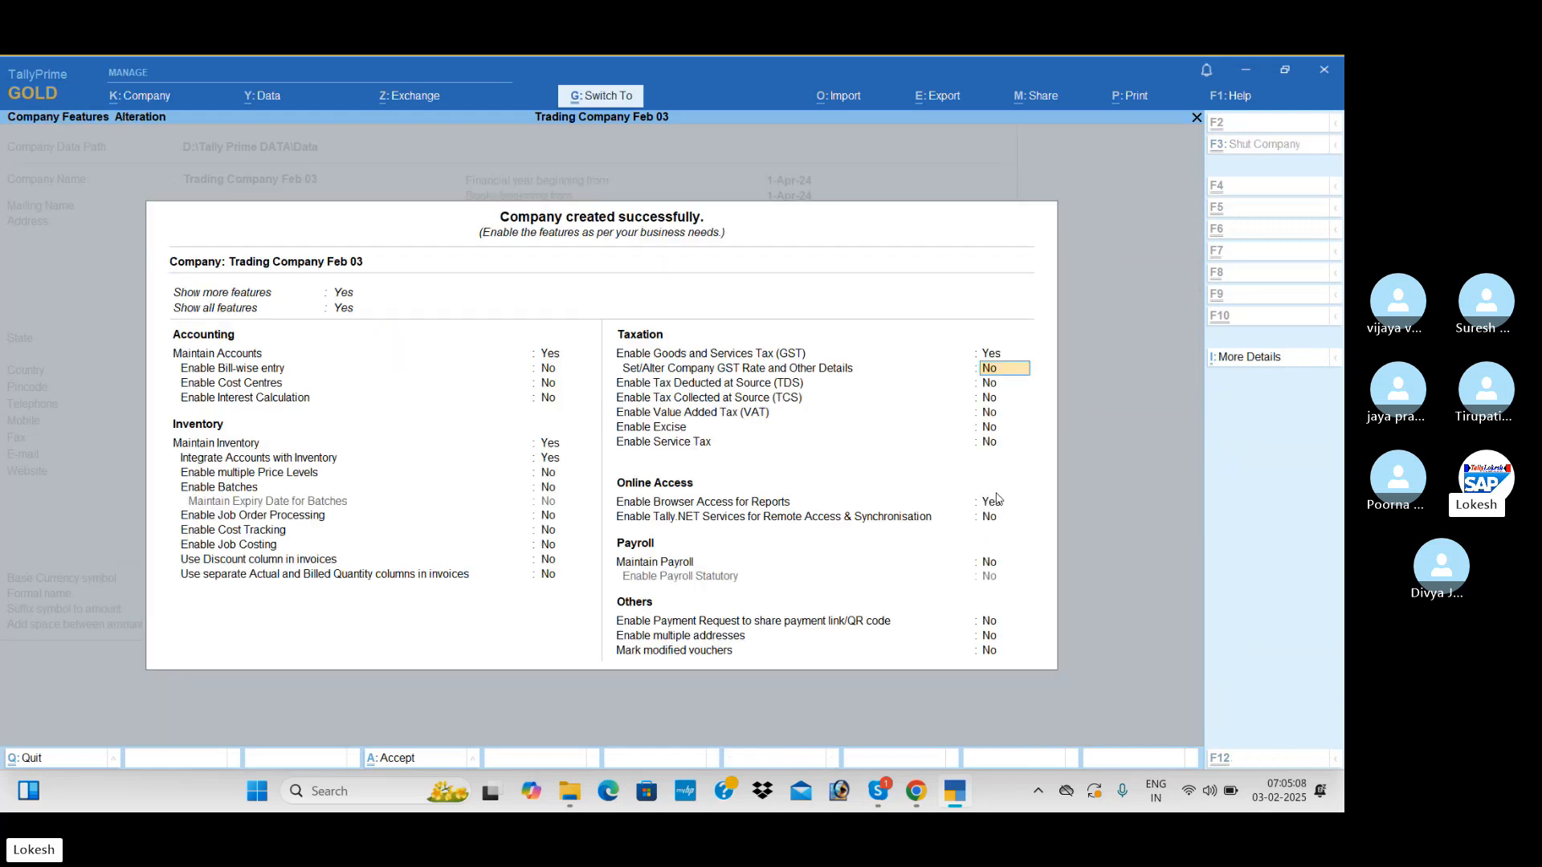
key(ctrl+a)
Start a Receipt voucher and set its date to 1-Jul-24
key(Down)
key(Down)
key(Down)
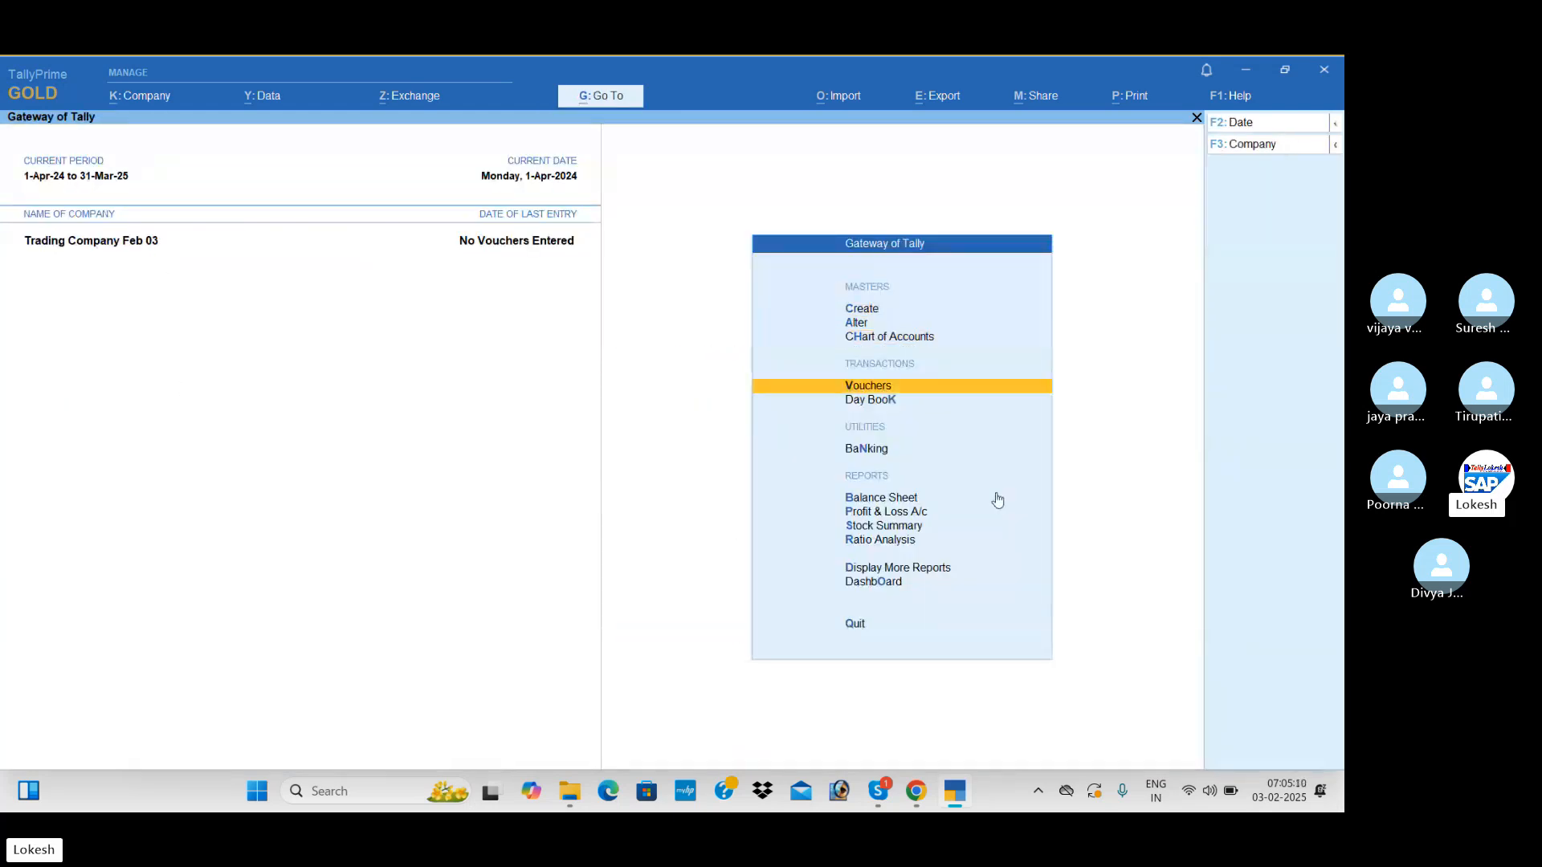
key(Return)
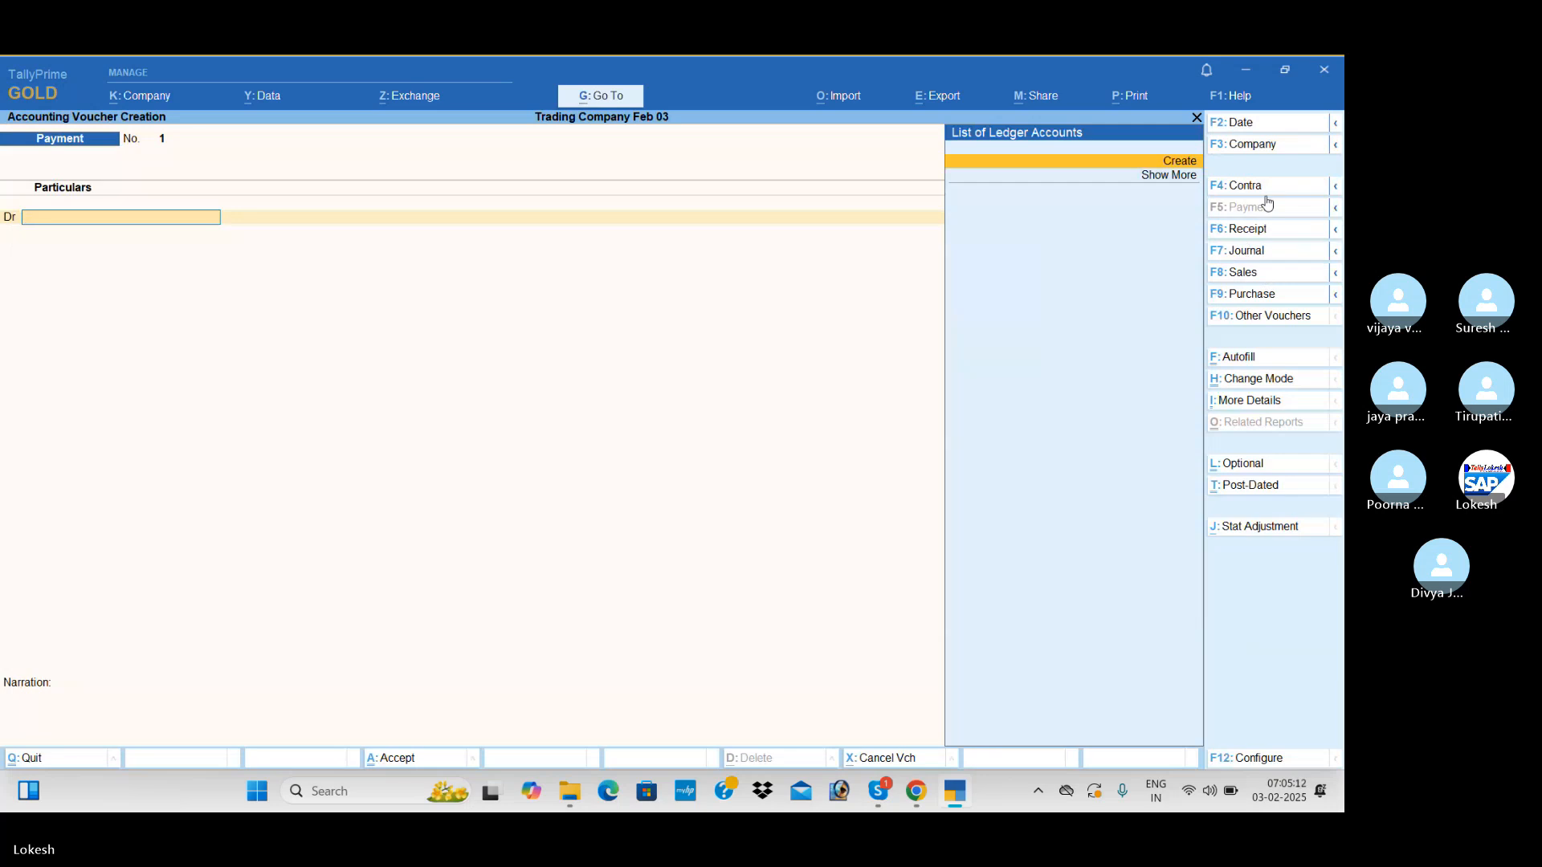
click(1269, 233)
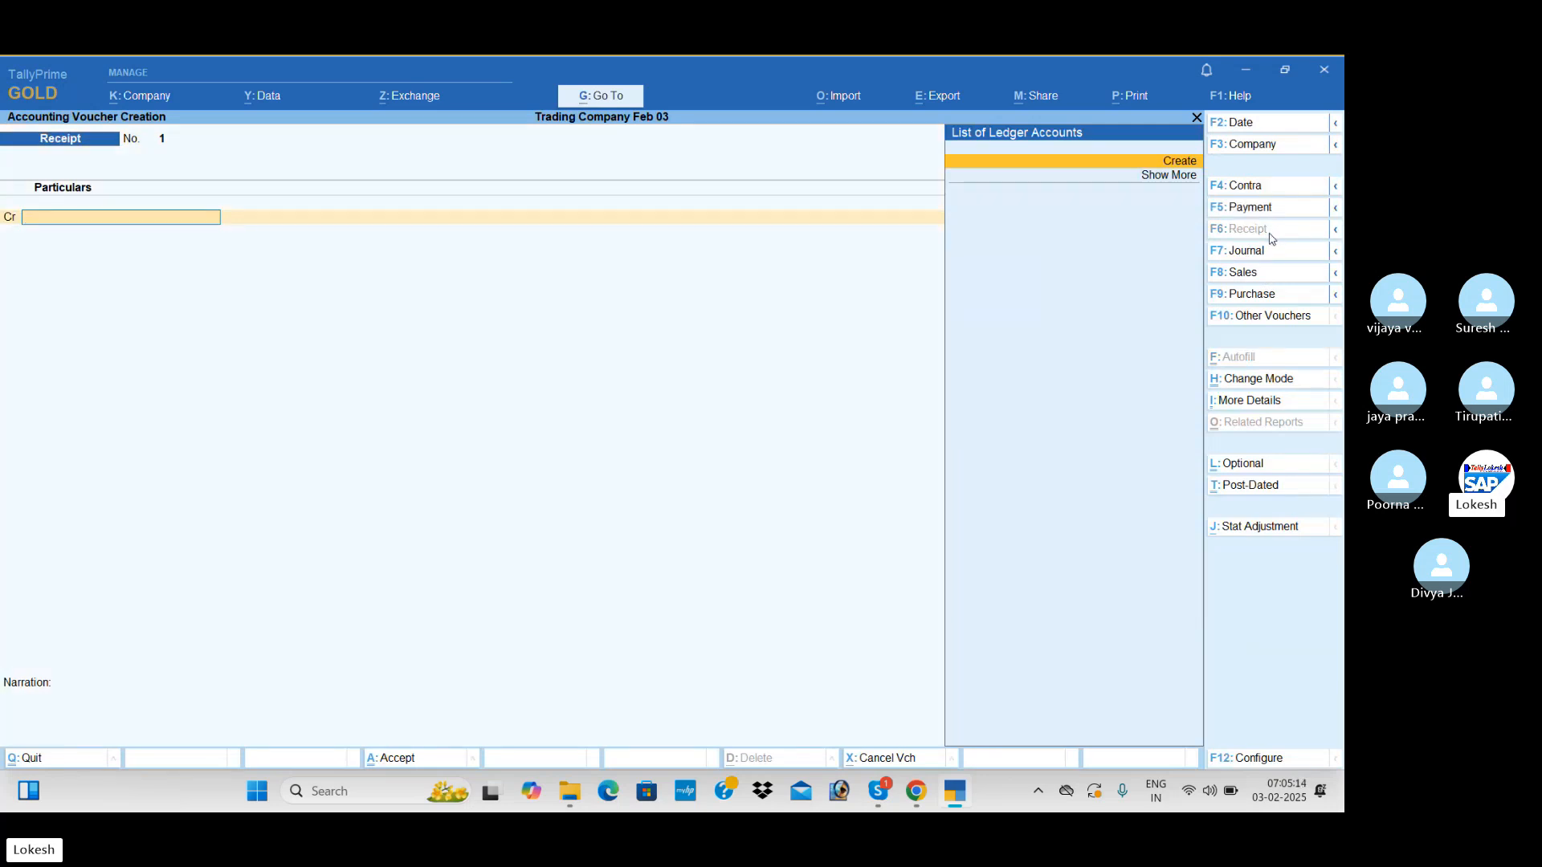
click(1259, 129)
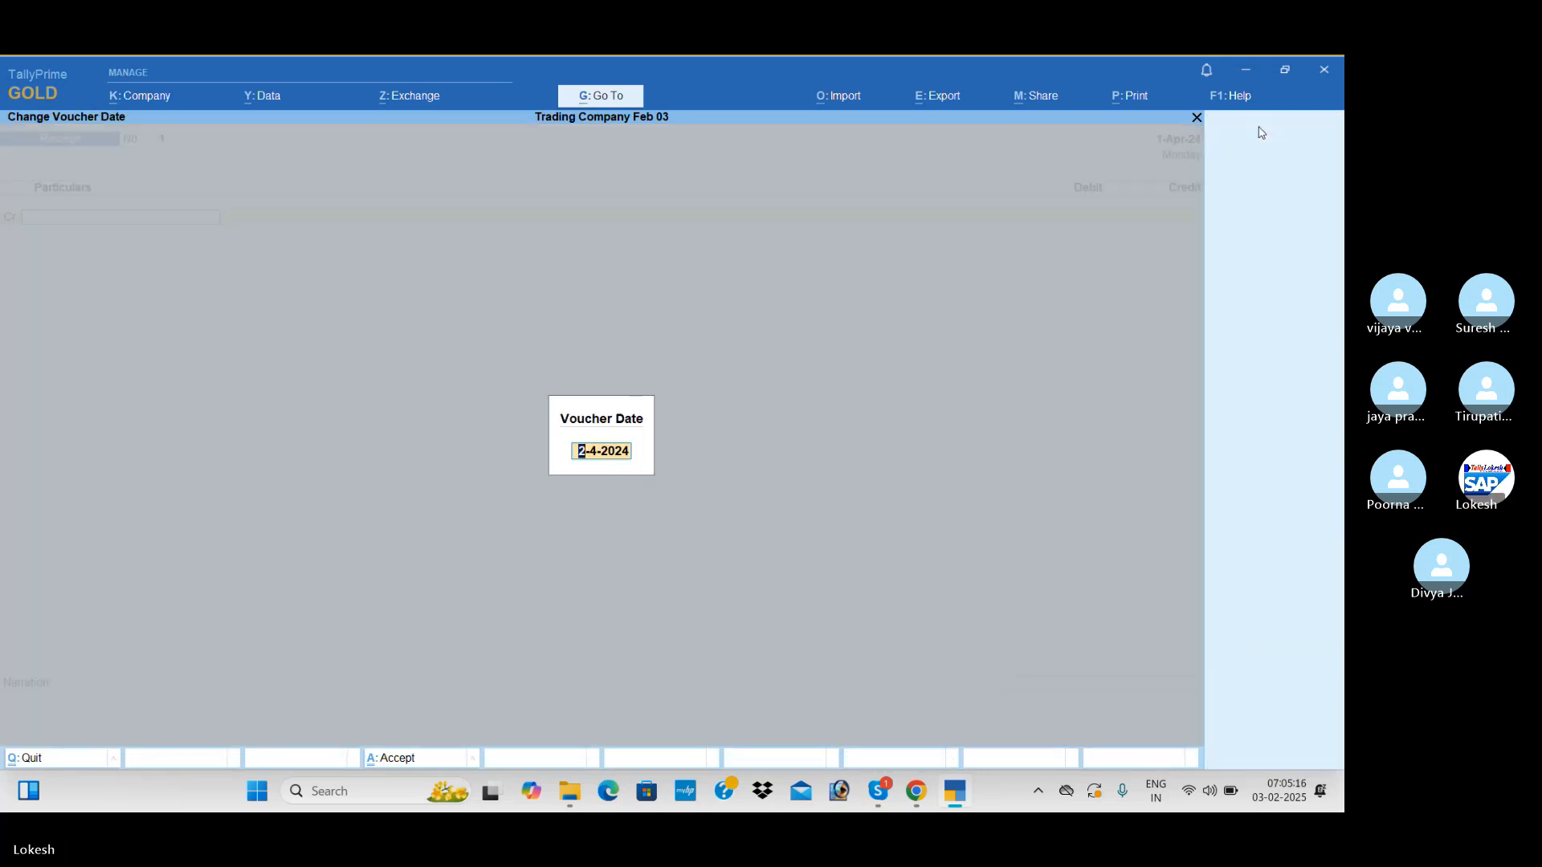
text(1-)
text(4)
key(Return)
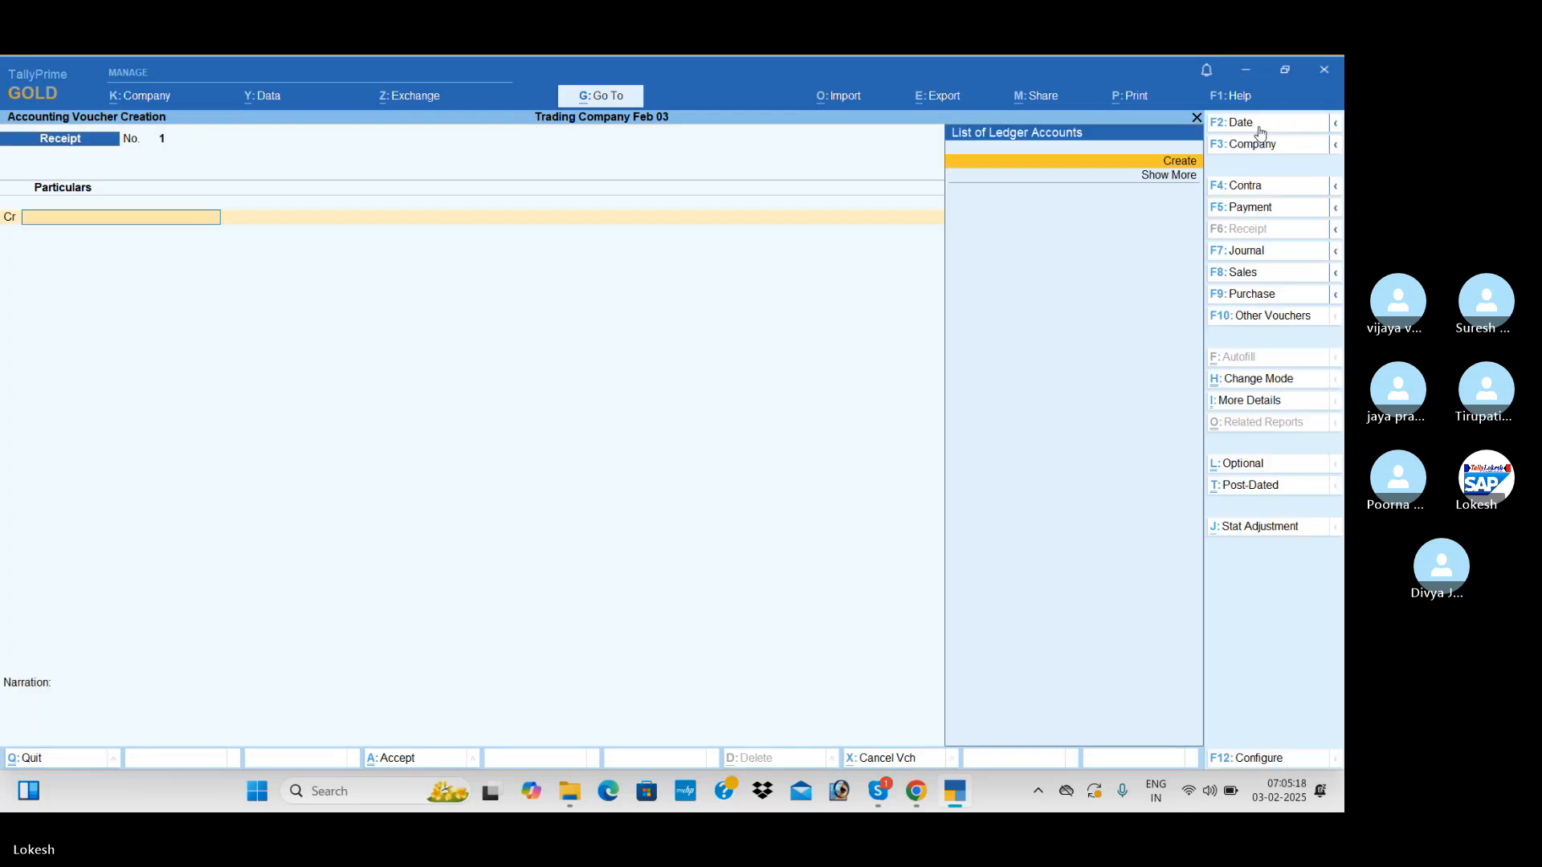
Create a Capital ledger under Capital Account and credit it with 15,00,000 in the receipt
key(Return)
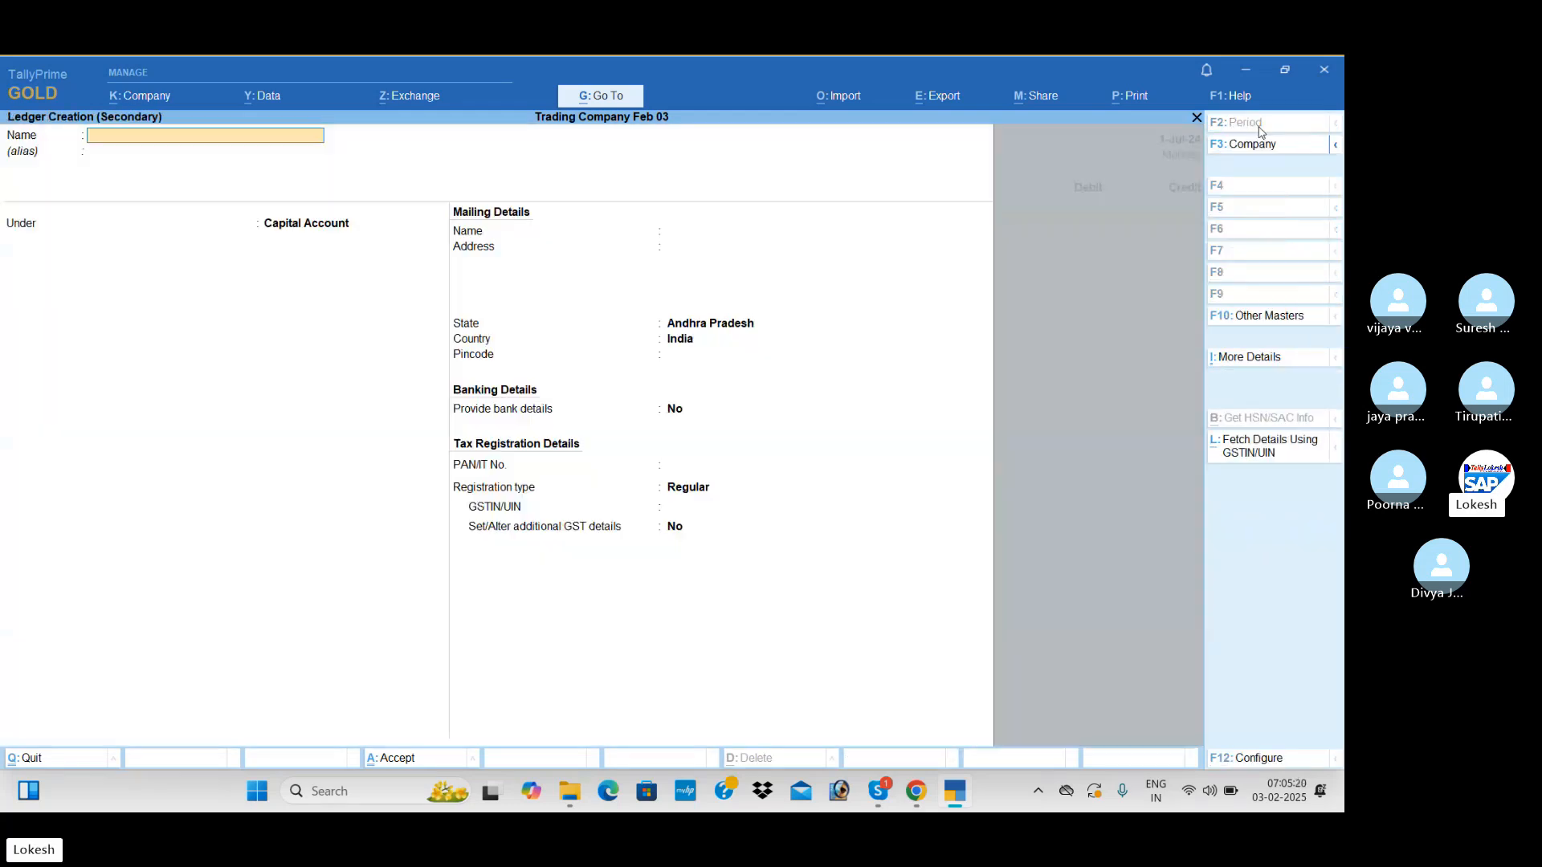
text(Capital)
key(Return)
key(Return)
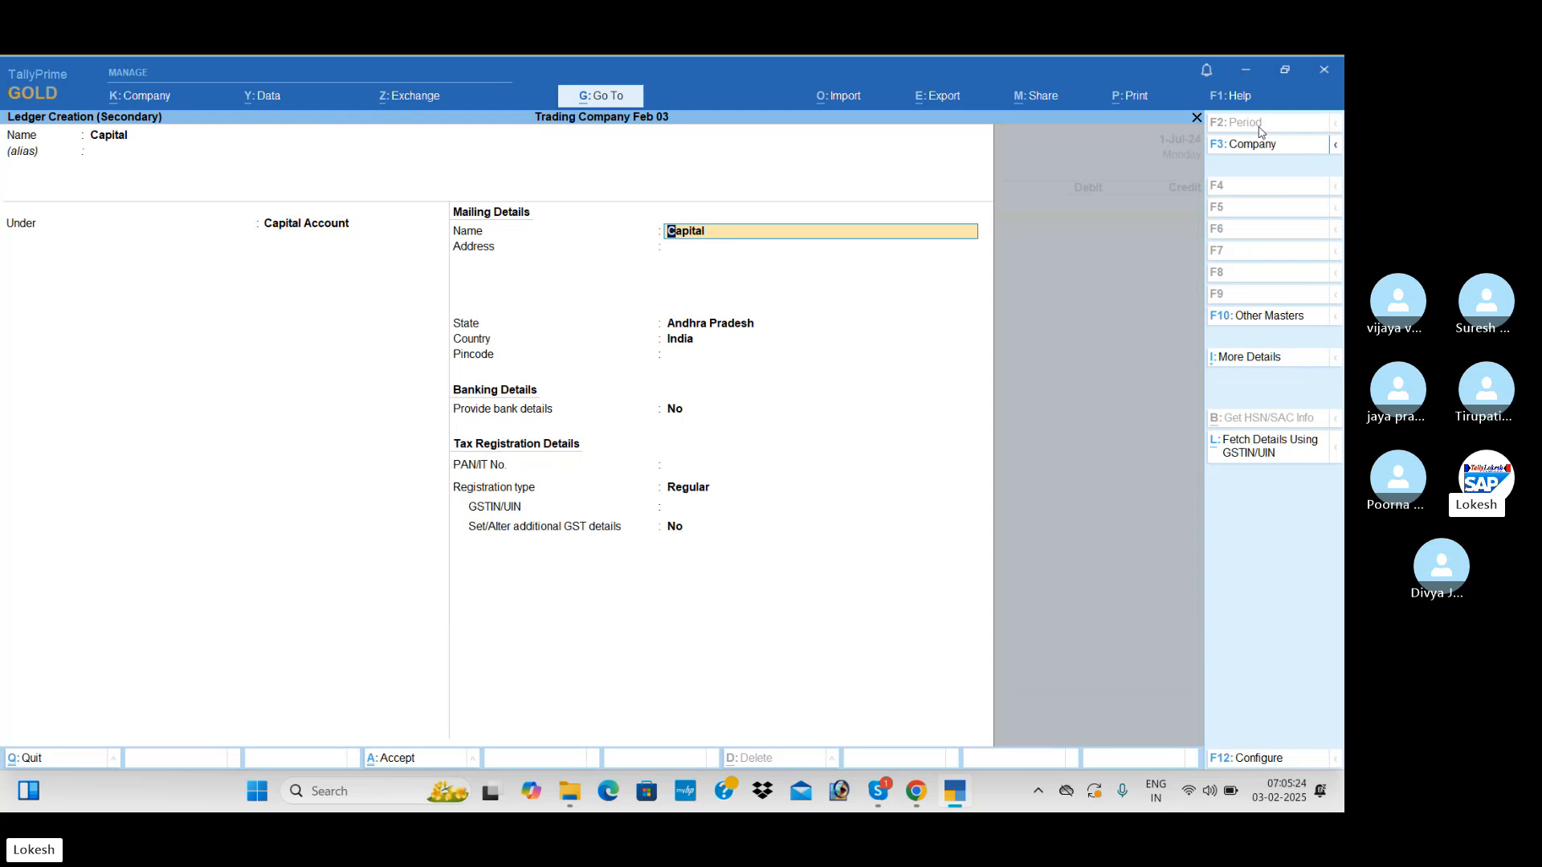
key(ctrl+a)
key(Return)
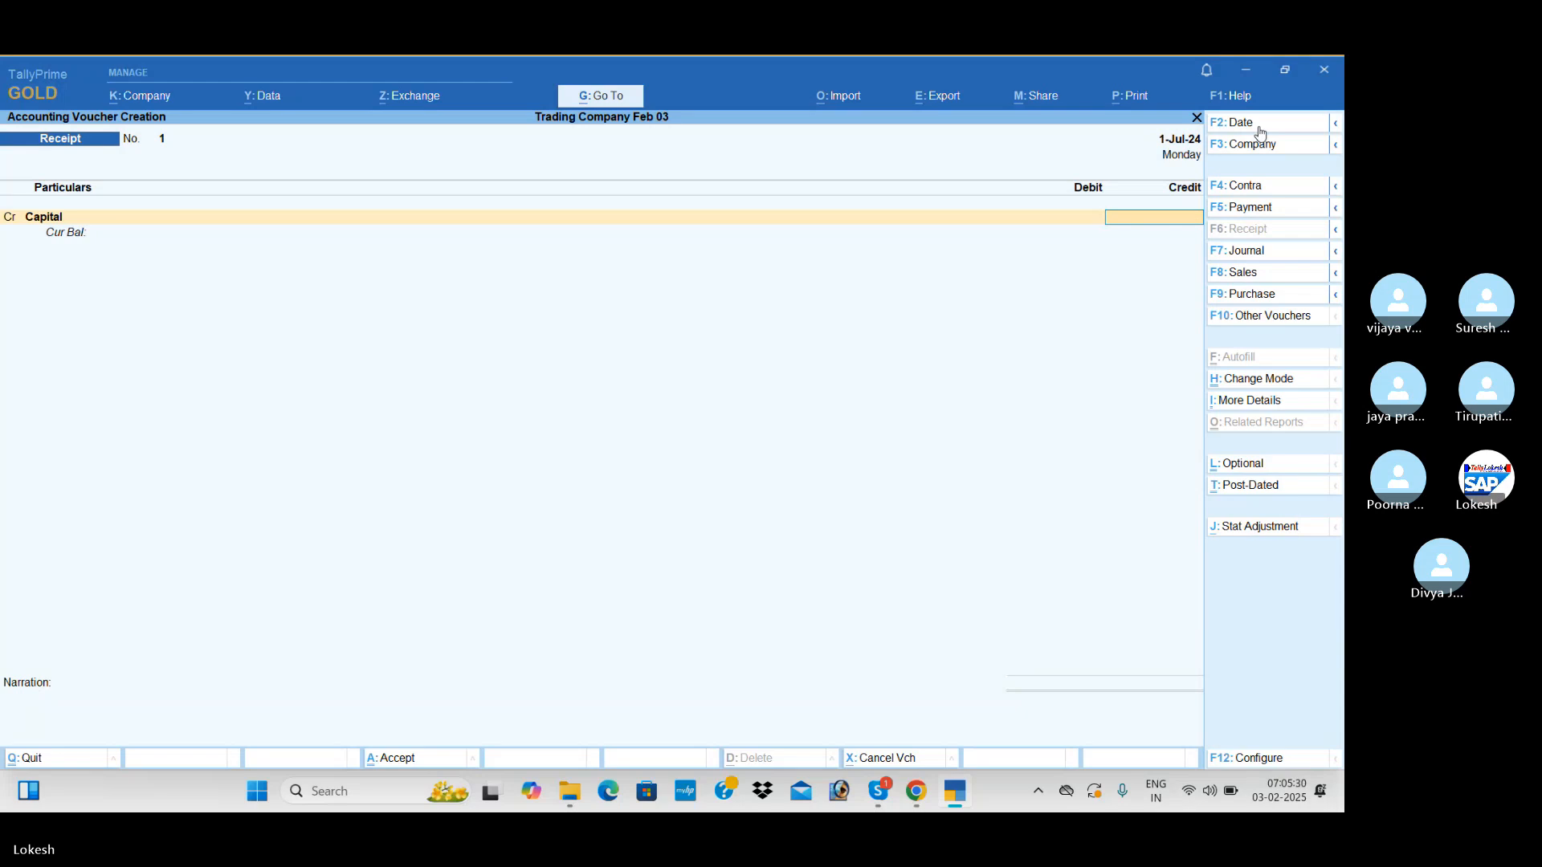
text(1500000)
key(Return)
Create an Icici Bank ledger under Bank Accounts, debit it with 15,00,000, and save the receipt voucher
key(alt+c)
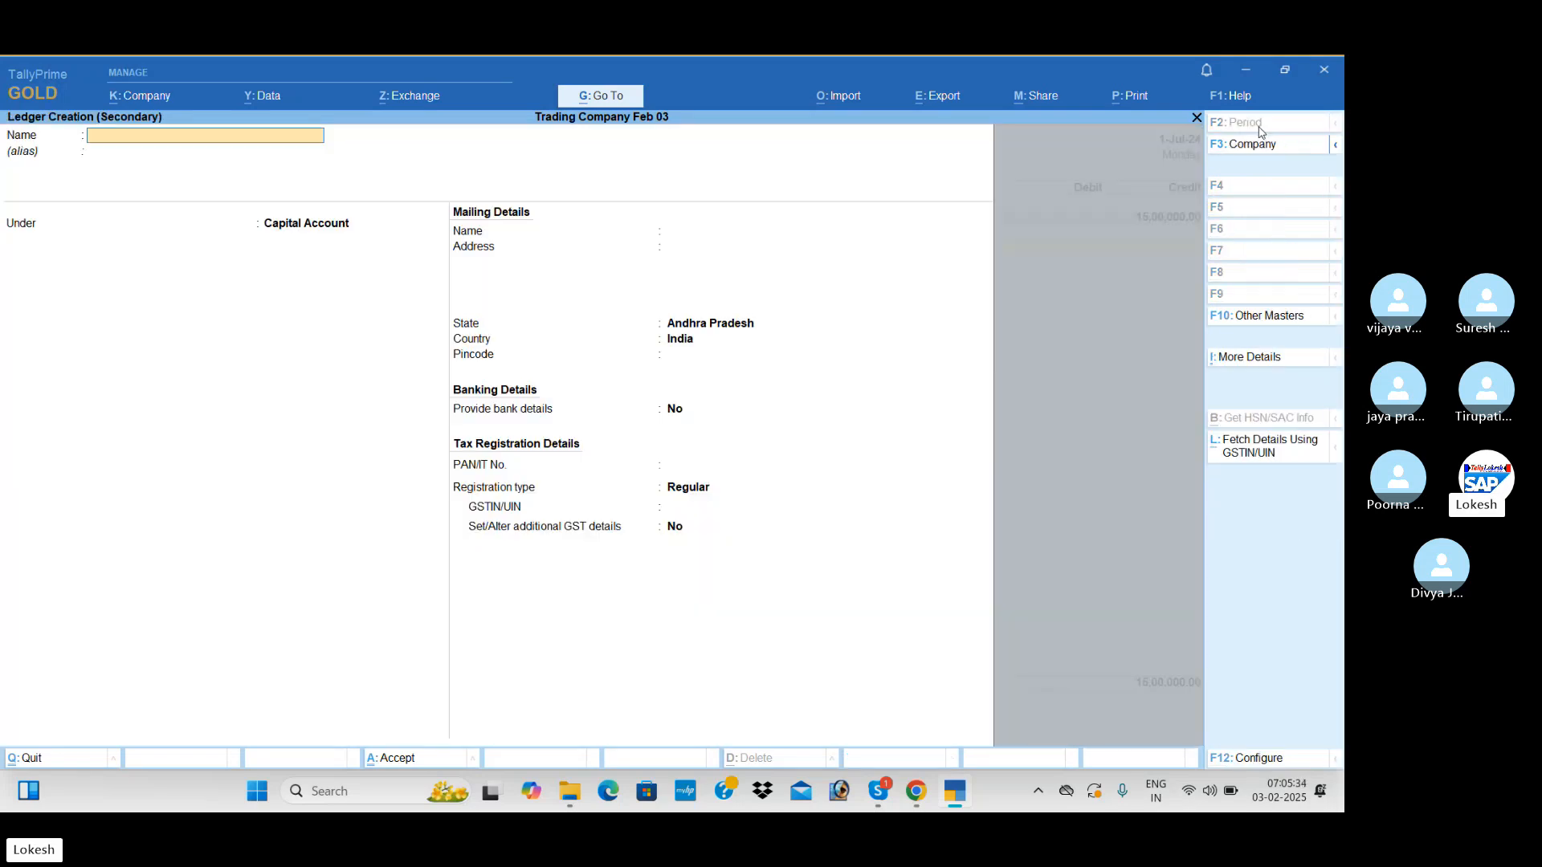
text(Icici bank)
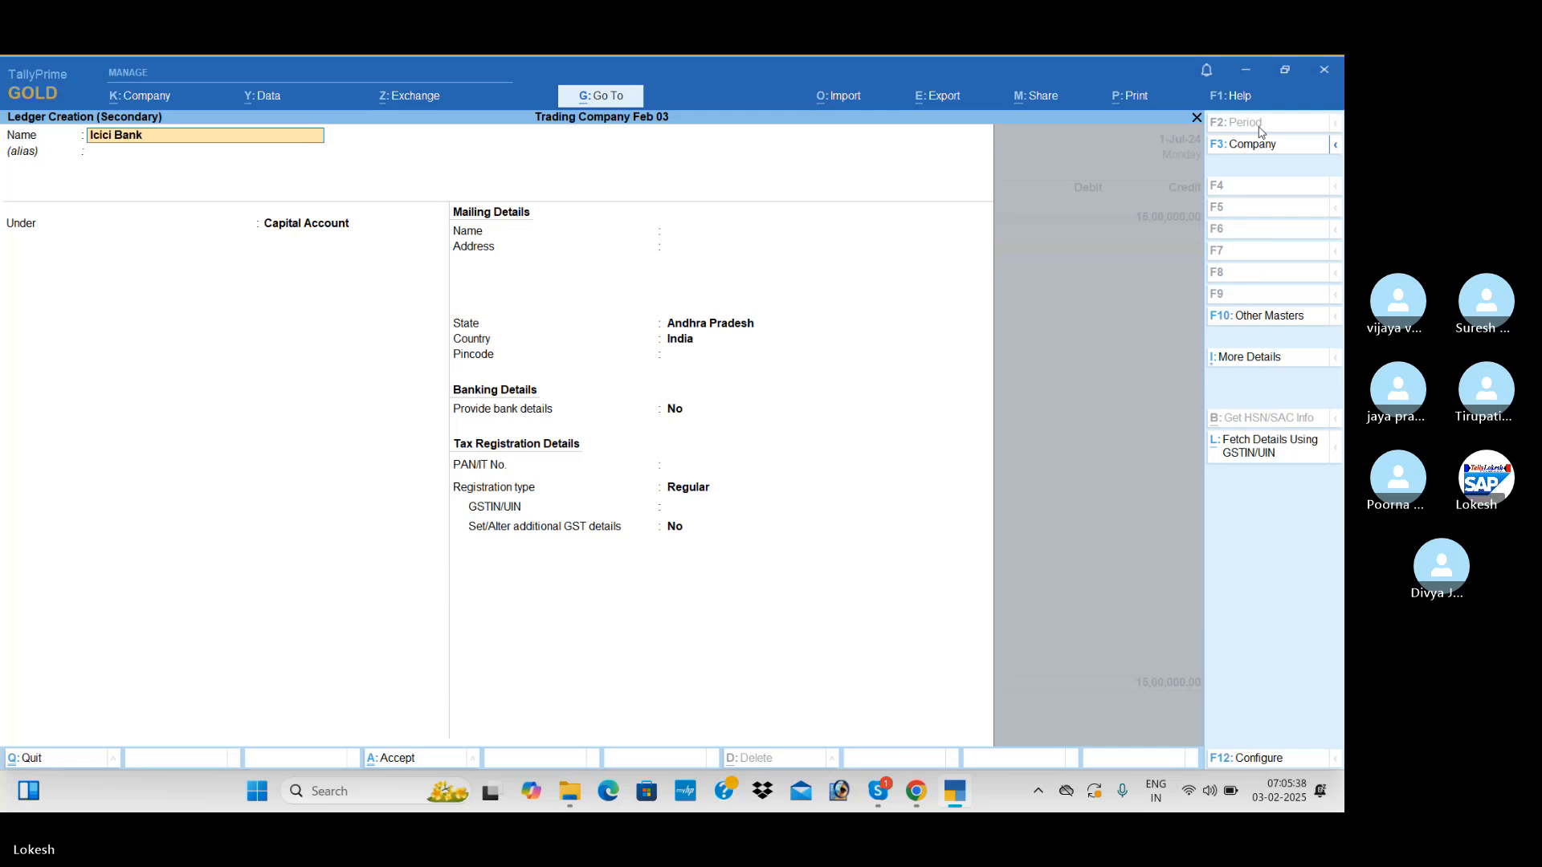
key(Return)
text(Ba)
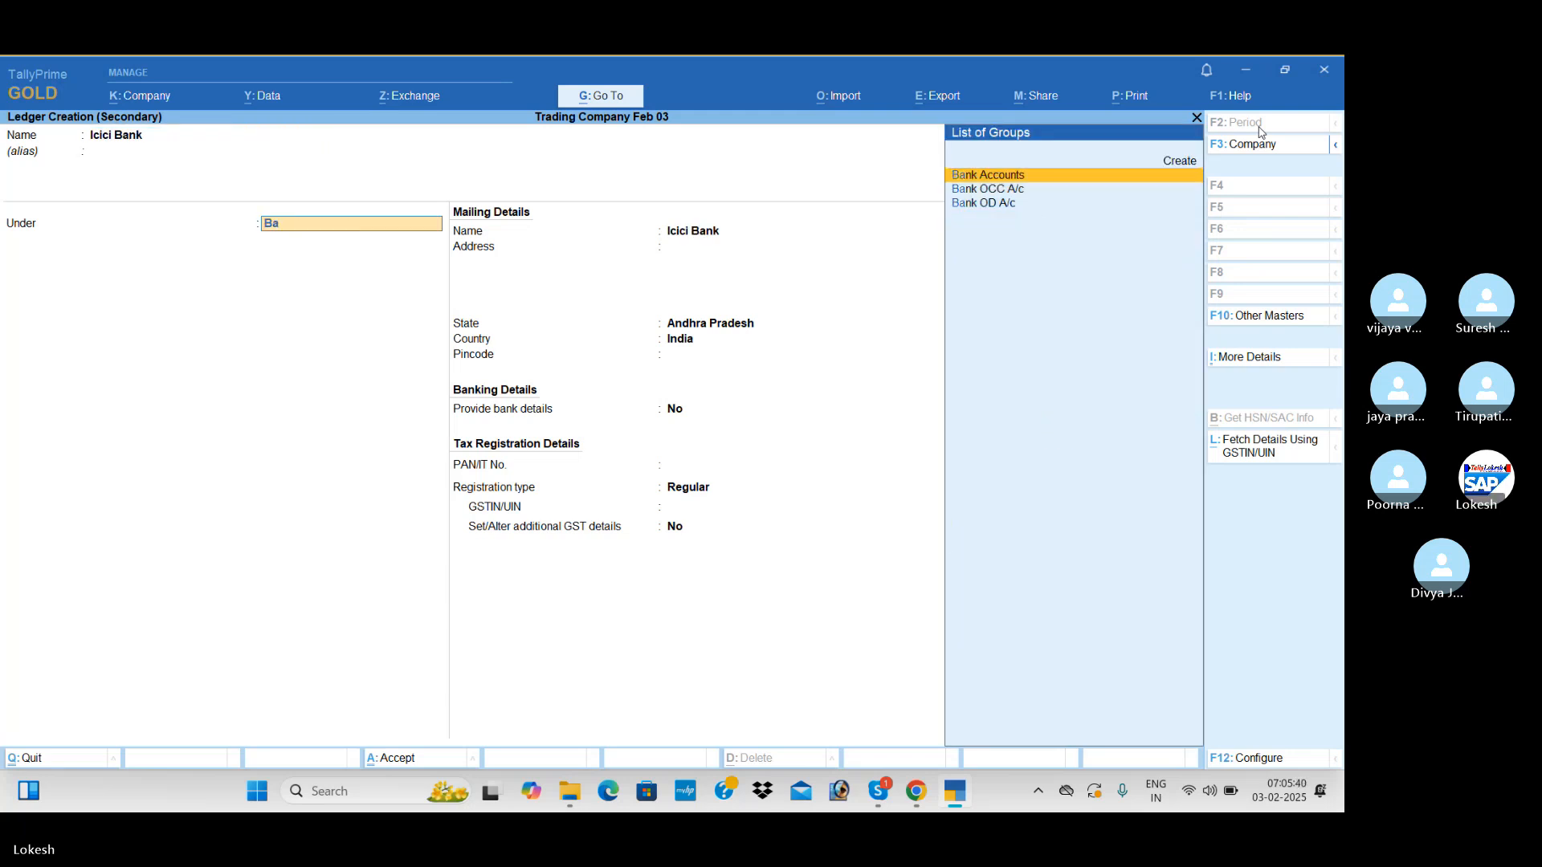
key(Return)
key(ctrl+a)
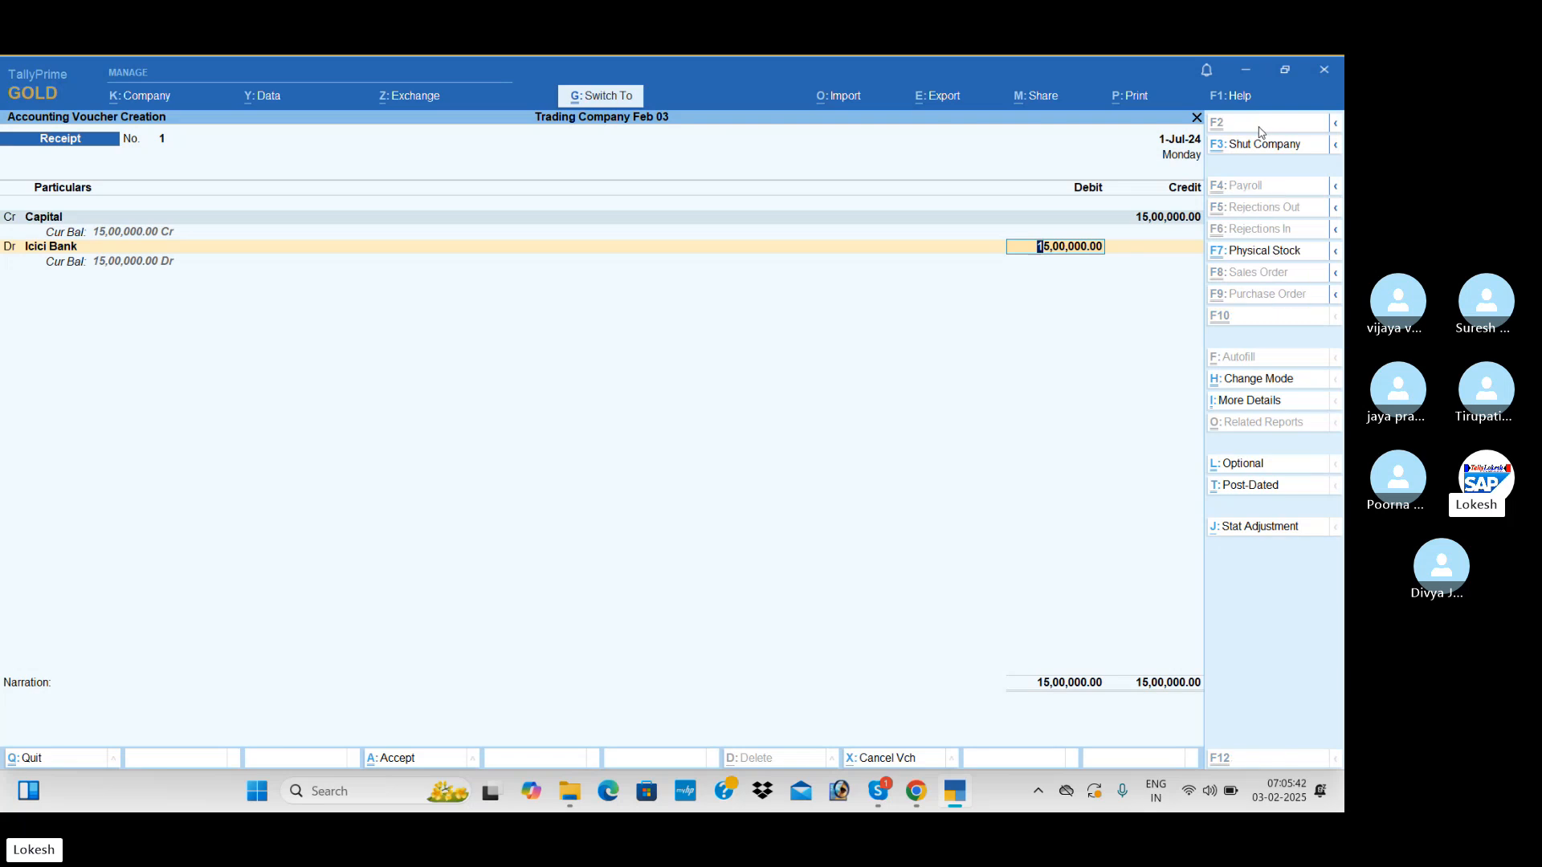
key(ctrl+a)
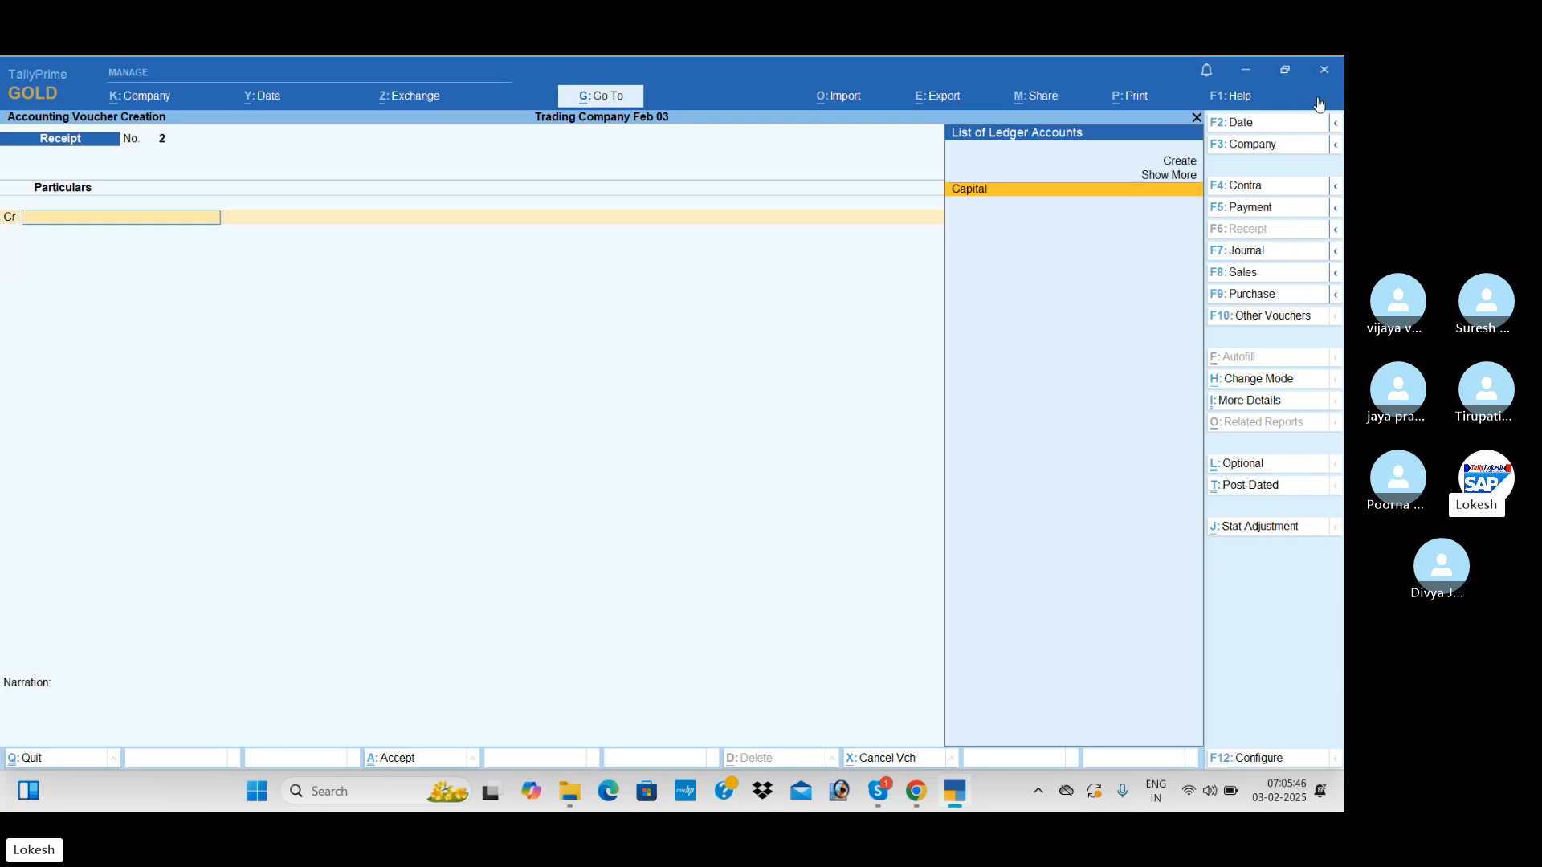
Start a Contra voucher and credit the Cash ledger with 50,000
click(1250, 187)
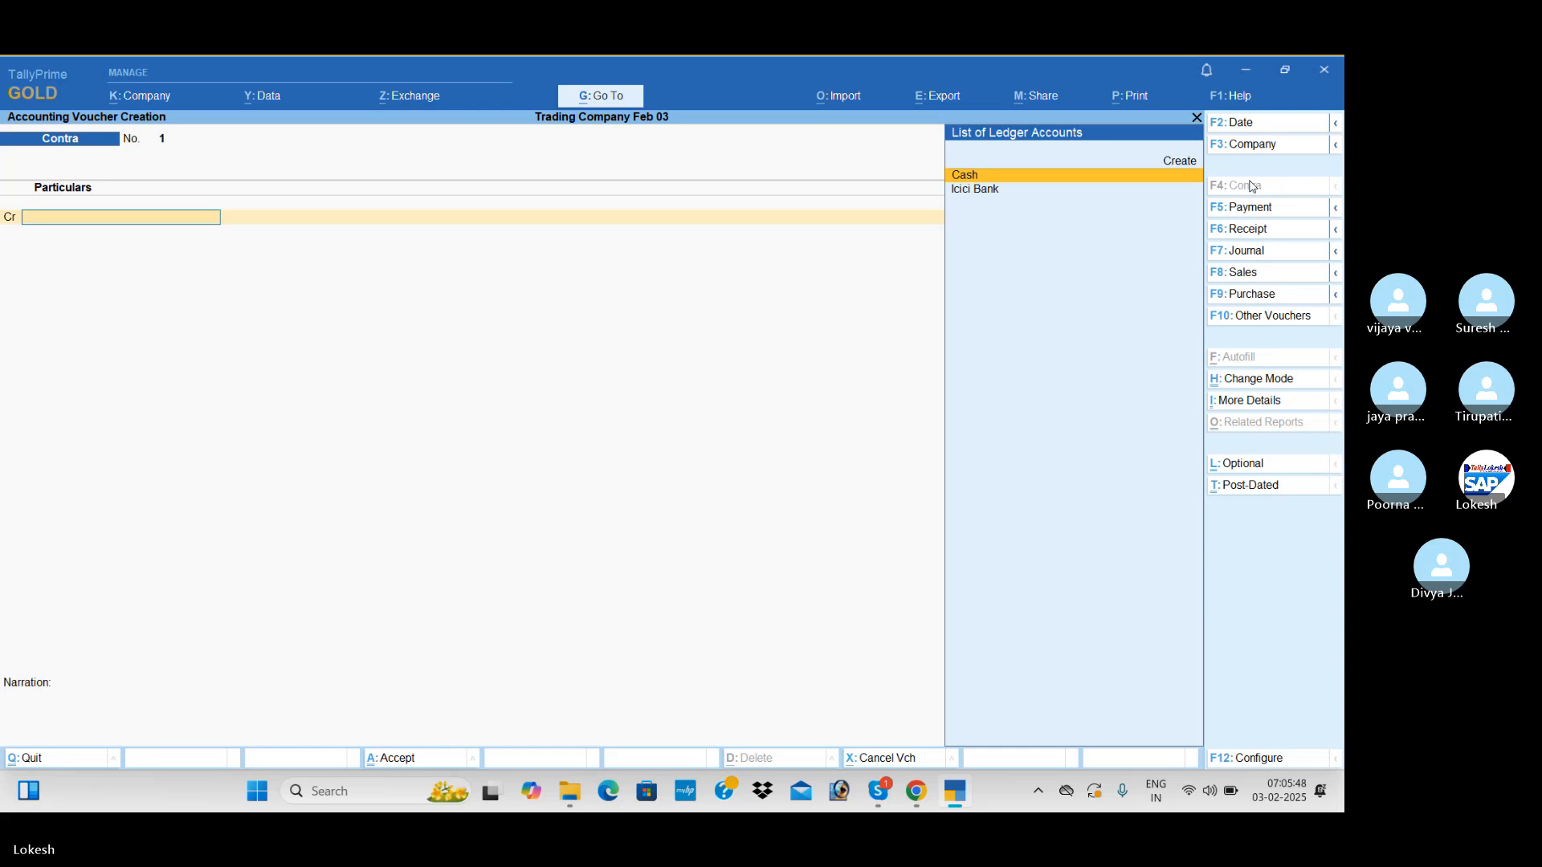
key(Return)
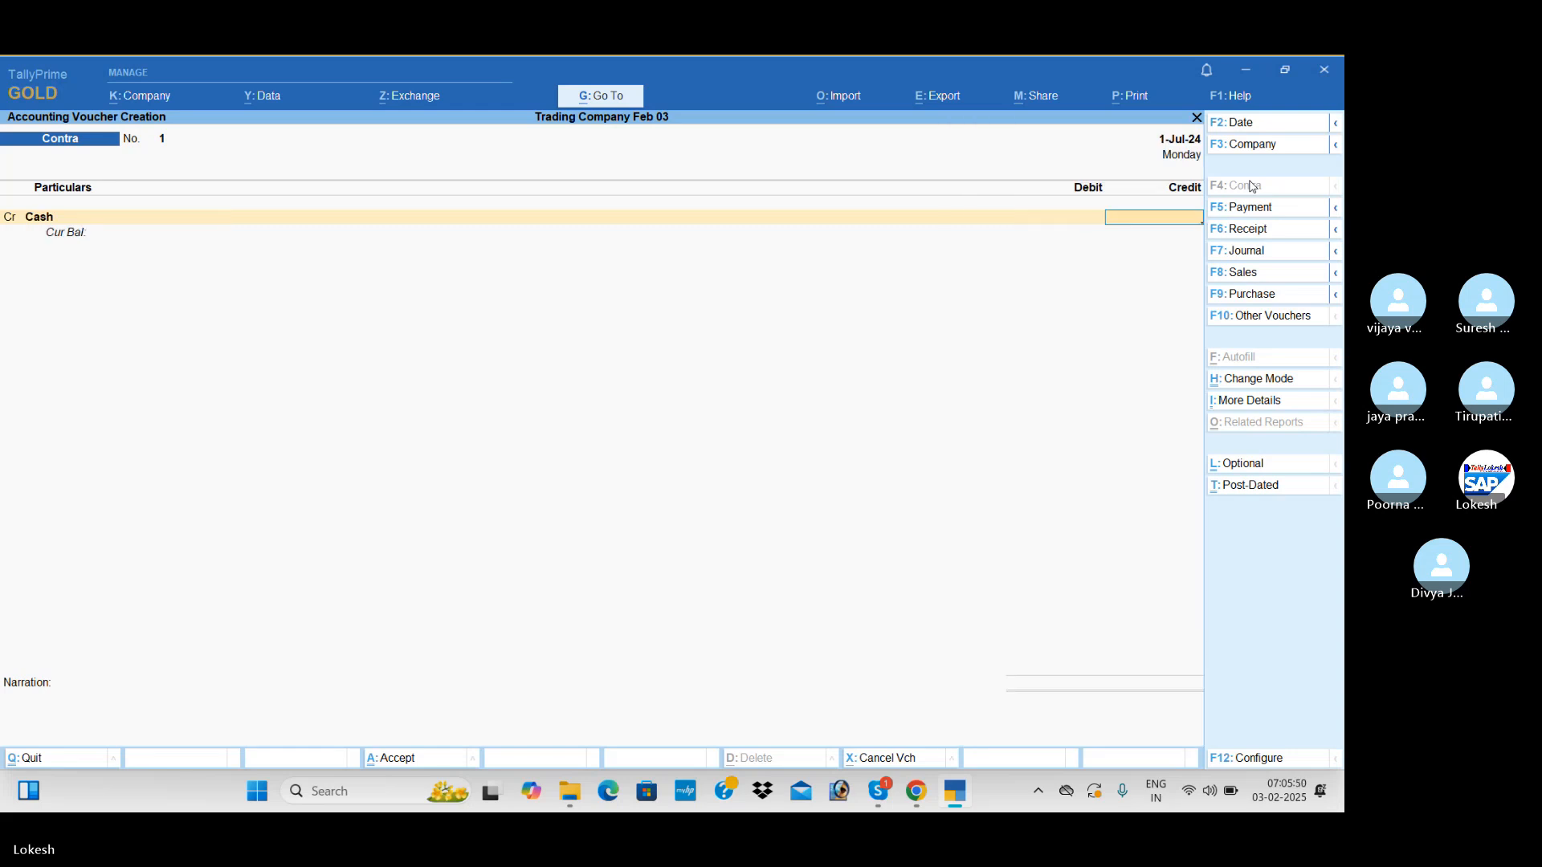
text(50000)
key(Return)
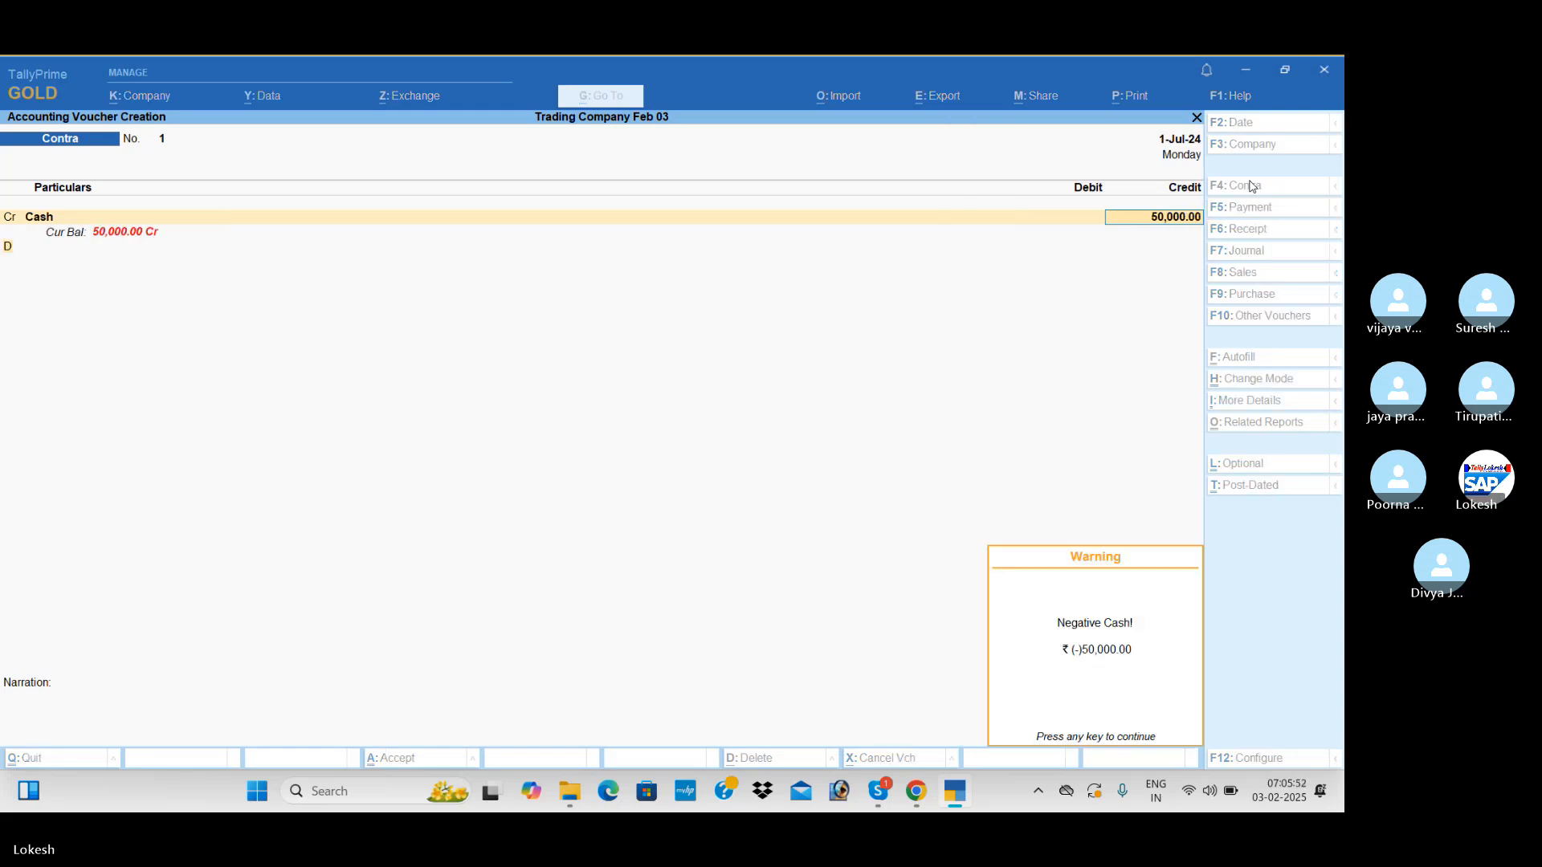
Replace the credited Cash ledger in the contra voucher with Icici Bank, keeping the 50,000 amount
key(Return)
key(BackSpace)
key(BackSpace)
key(BackSpace)
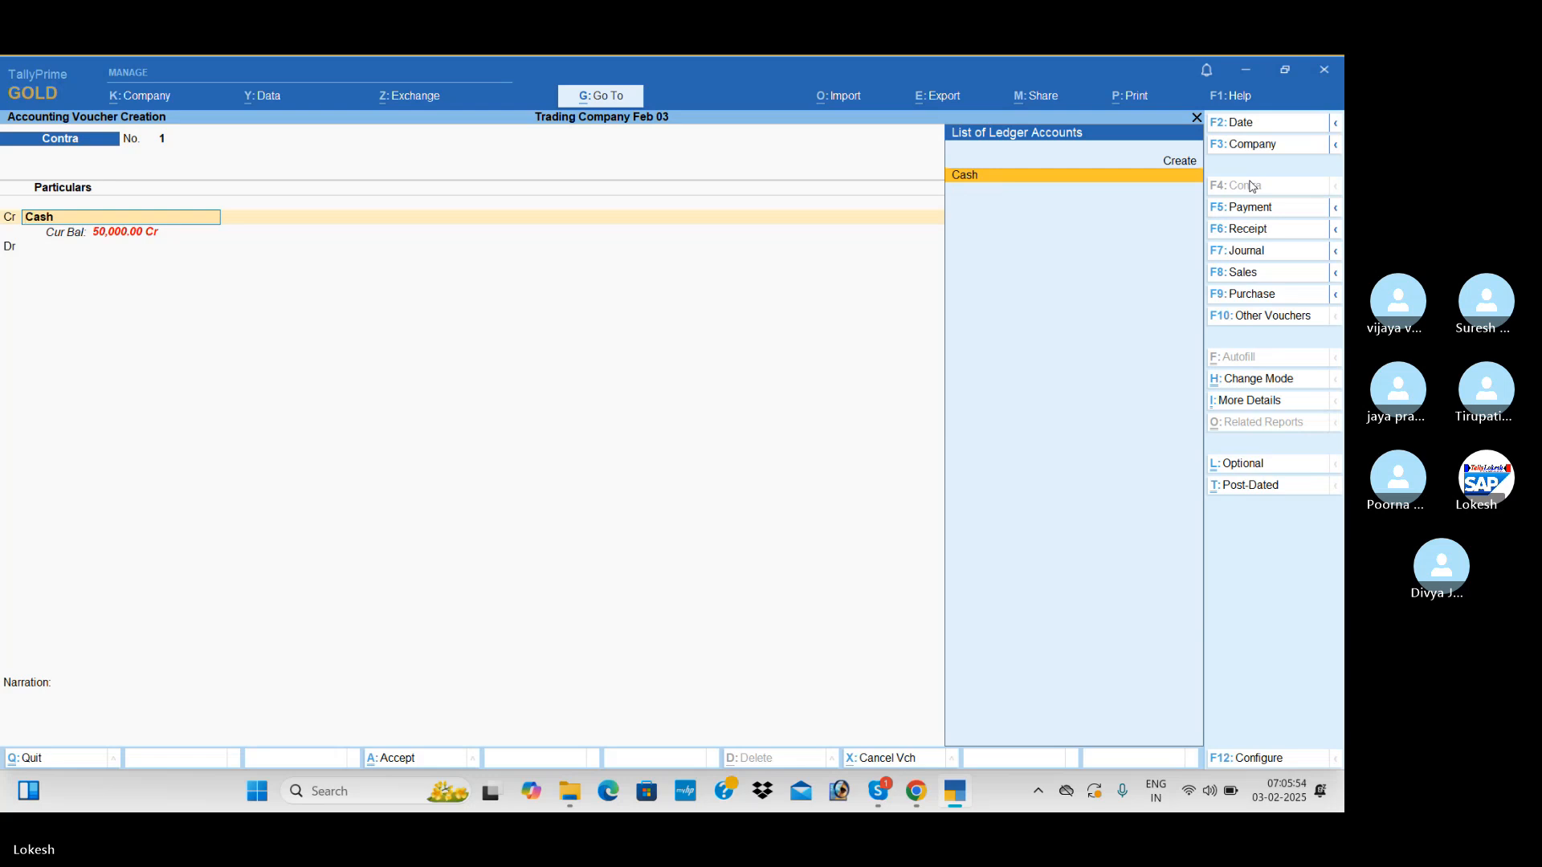
key(Return)
key(BackSpace)
key(Down)
key(Return)
Debit Cash with 50,000 and save the contra voucher
key(Return)
key(Return)
key(Return)
key(Return)
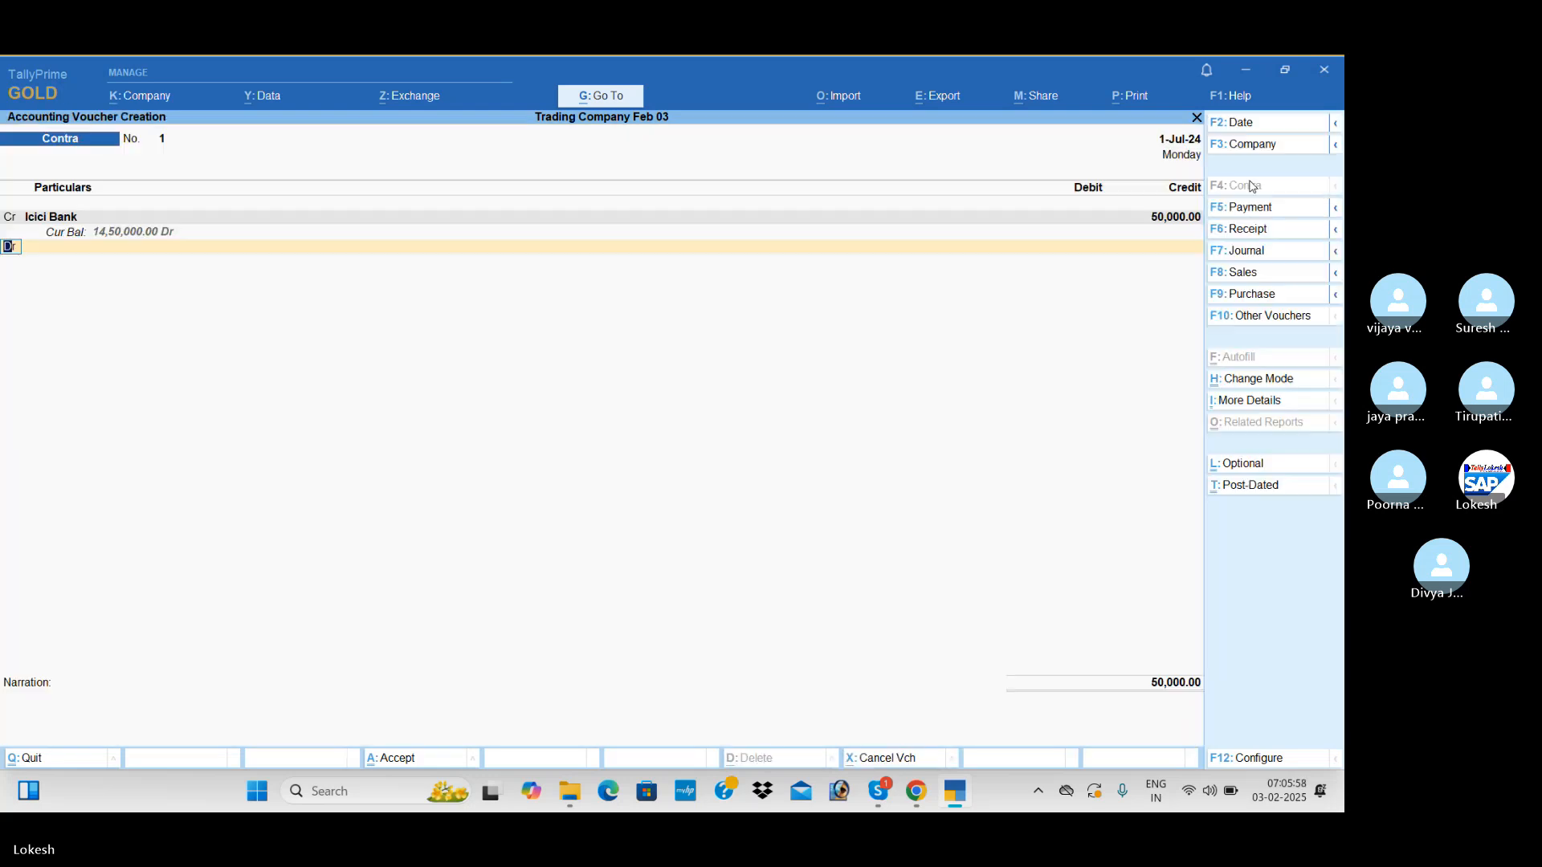
key(Return)
key(Return)
key(Return)
key(Return)
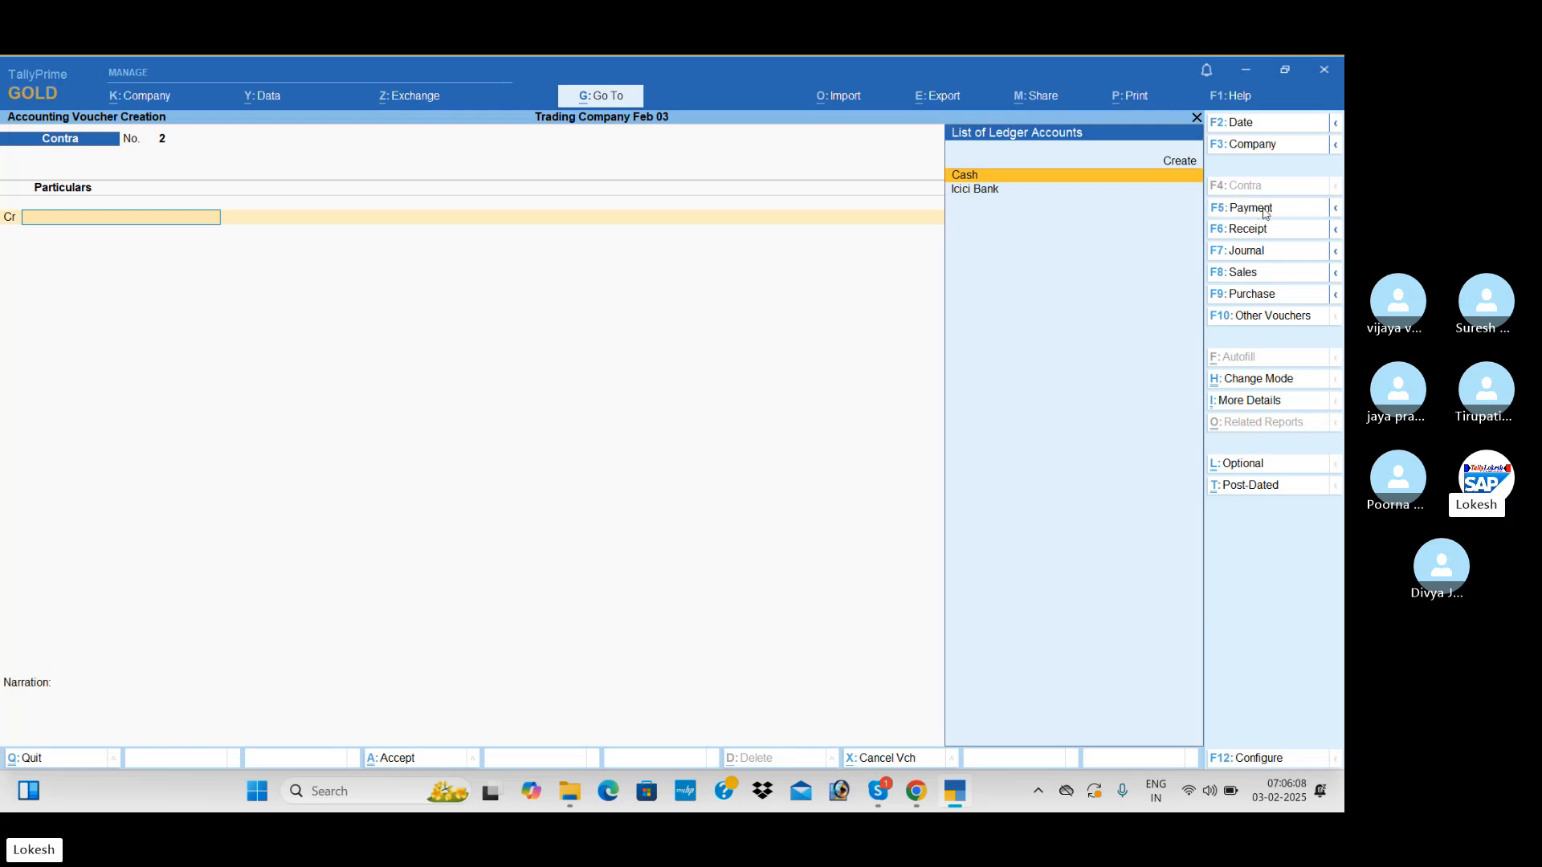
Start a Payment voucher and create a Furniture and Fixtures ledger under Fixed Assets for its debit line
key(alt+c)
text(Furnit)
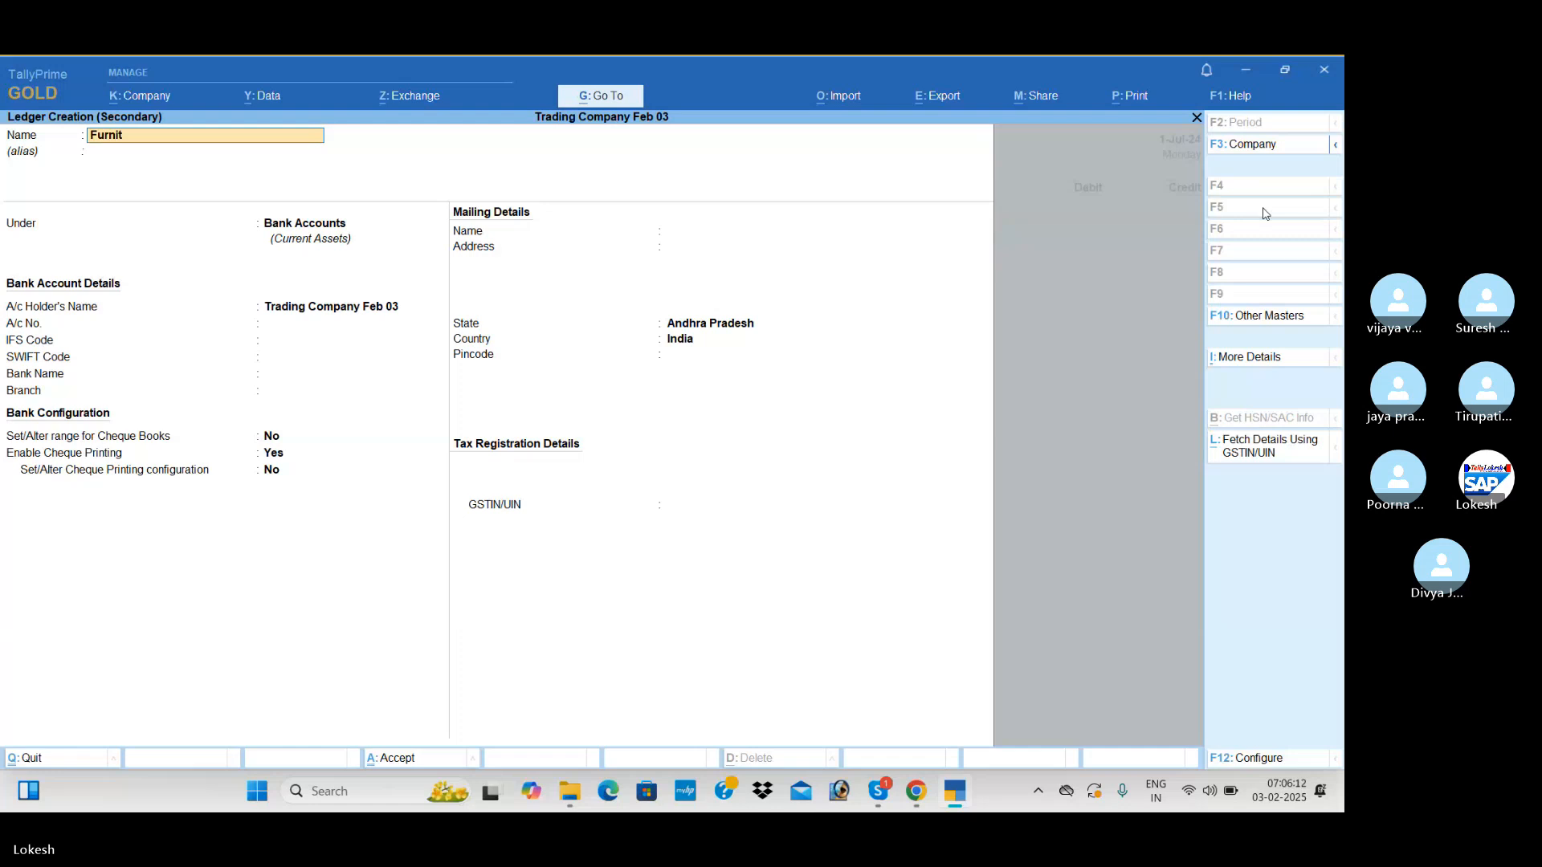
text(ure and Fixture)
key(Return)
key(Return)
text(fi)
key(Return)
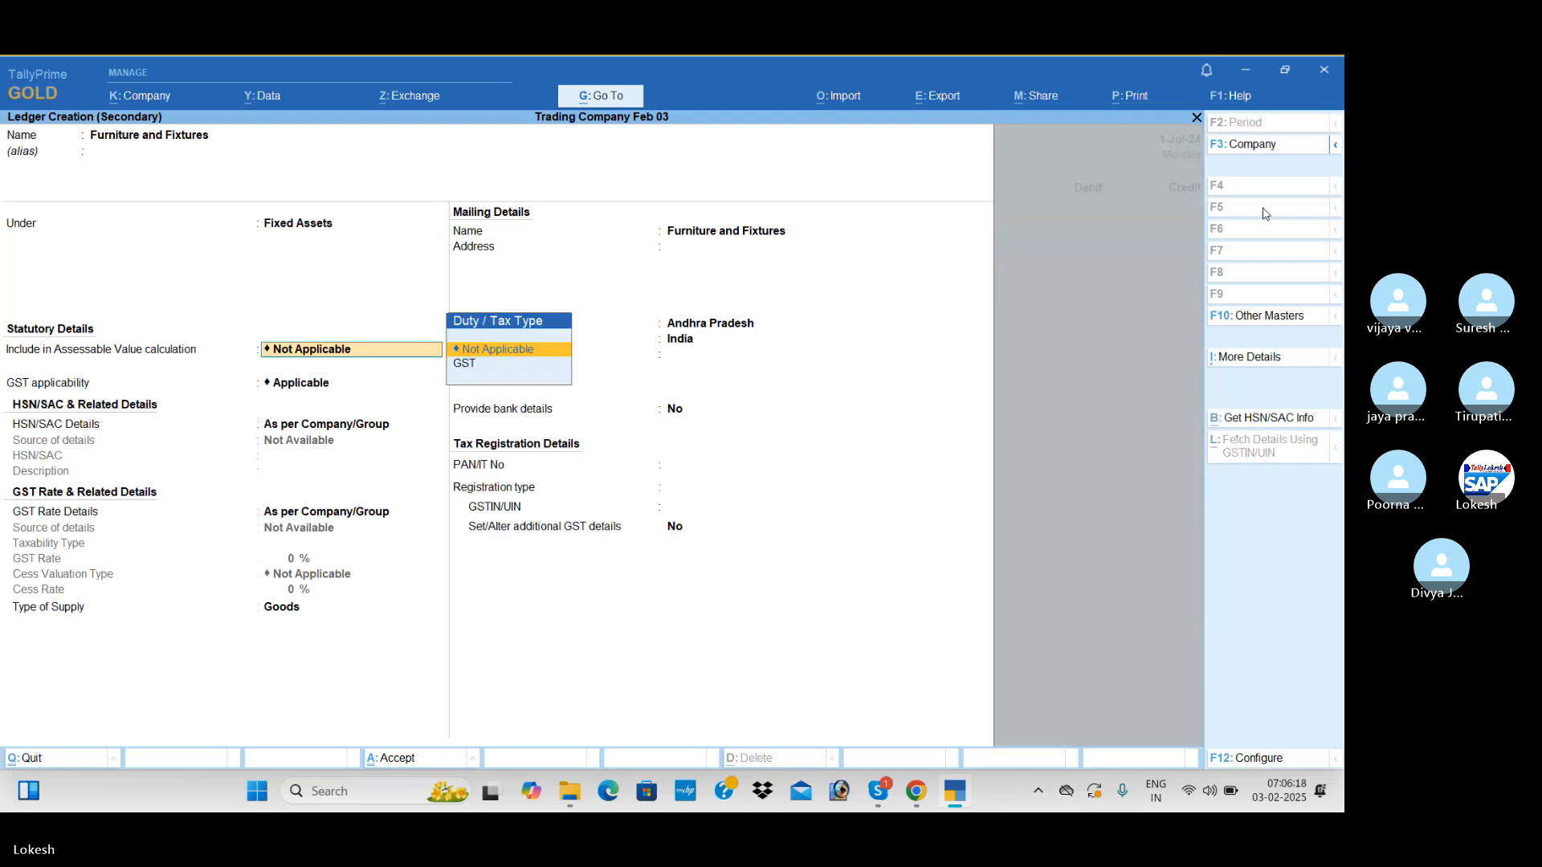
key(ctrl+a)
key(Return)
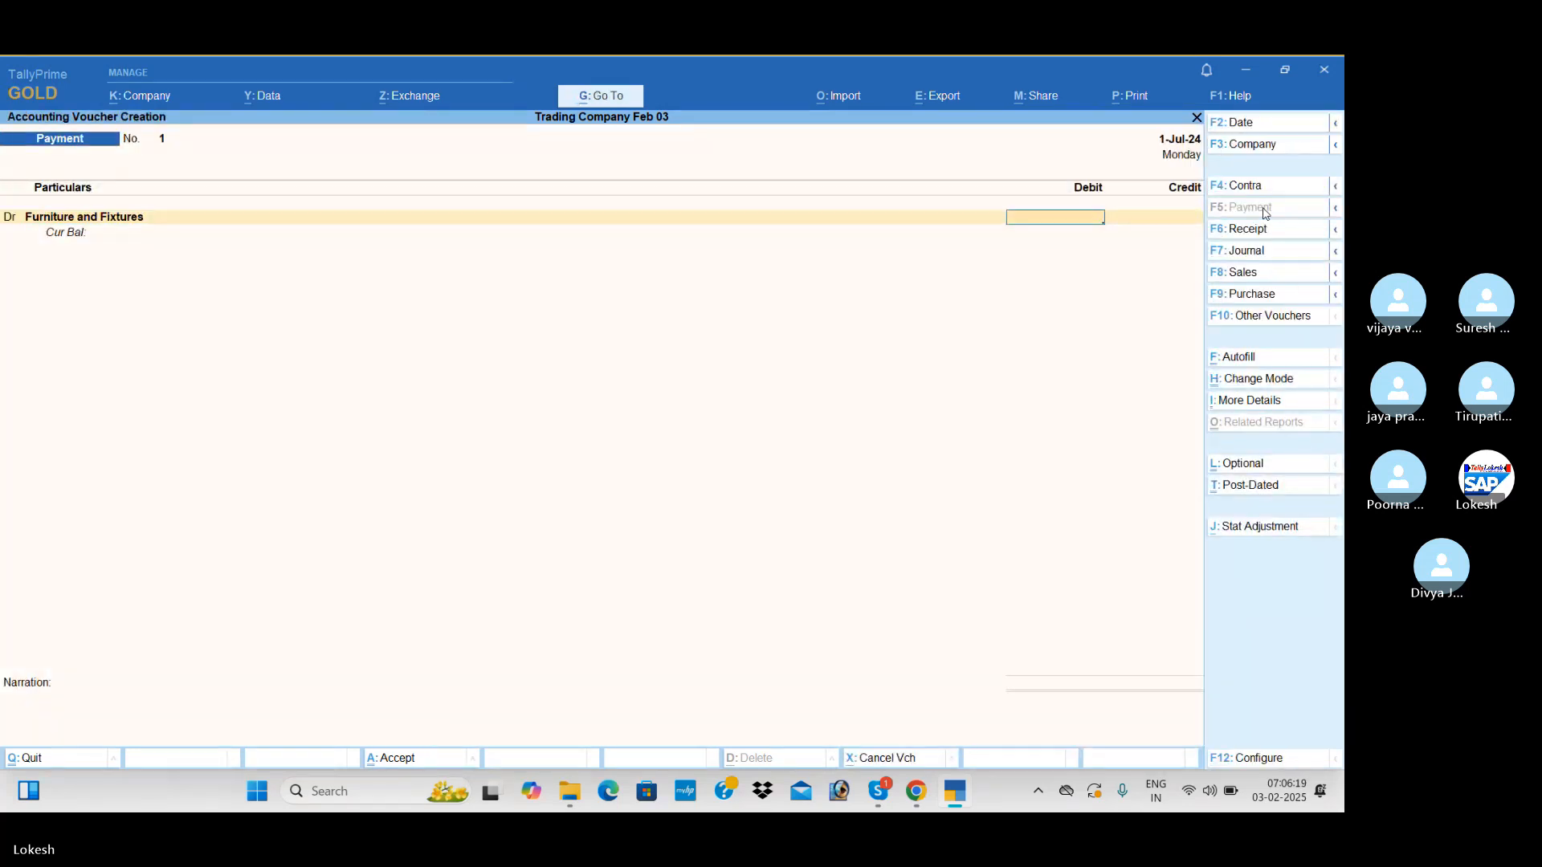
Debit Furniture and Fixtures with 1,50,000, credit Icici Bank with the same amount, and save the payment voucher
text(1500000)
key(Return)
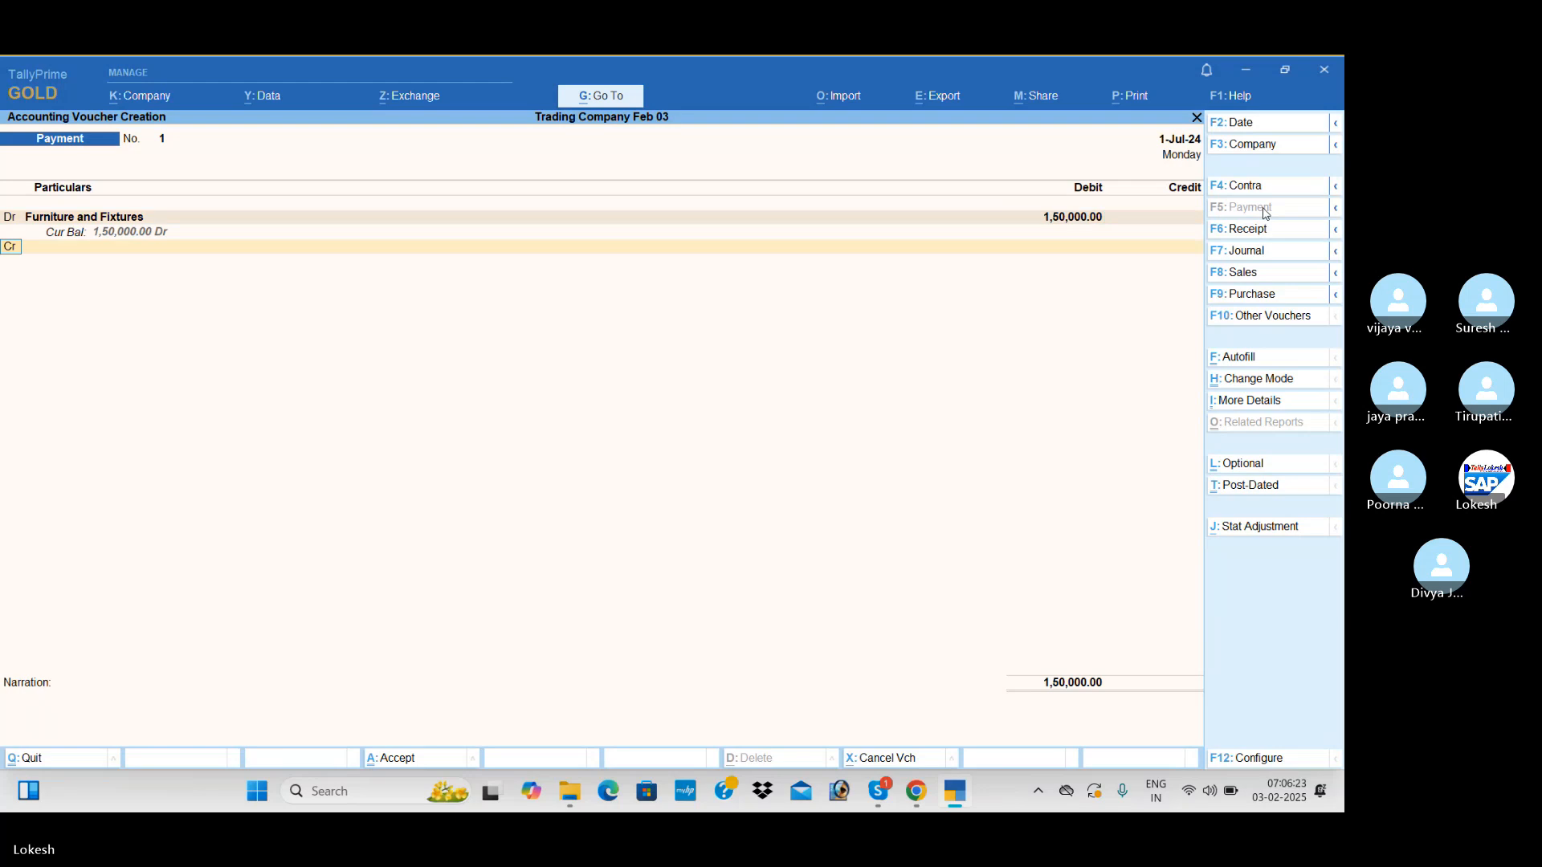
key(Return)
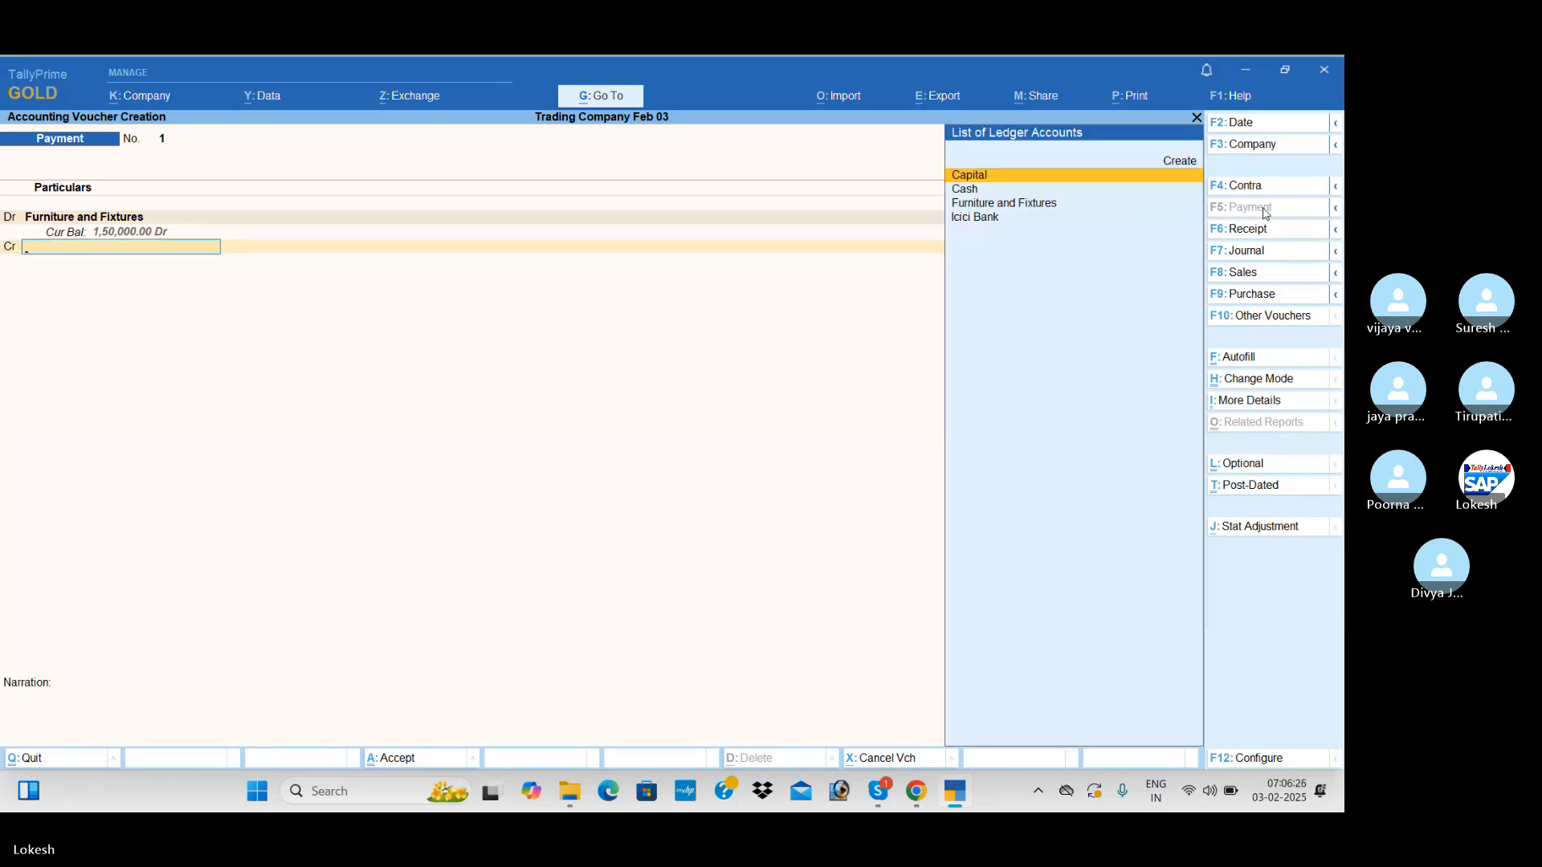
key(Down)
key(Down)
key(Down)
key(Return)
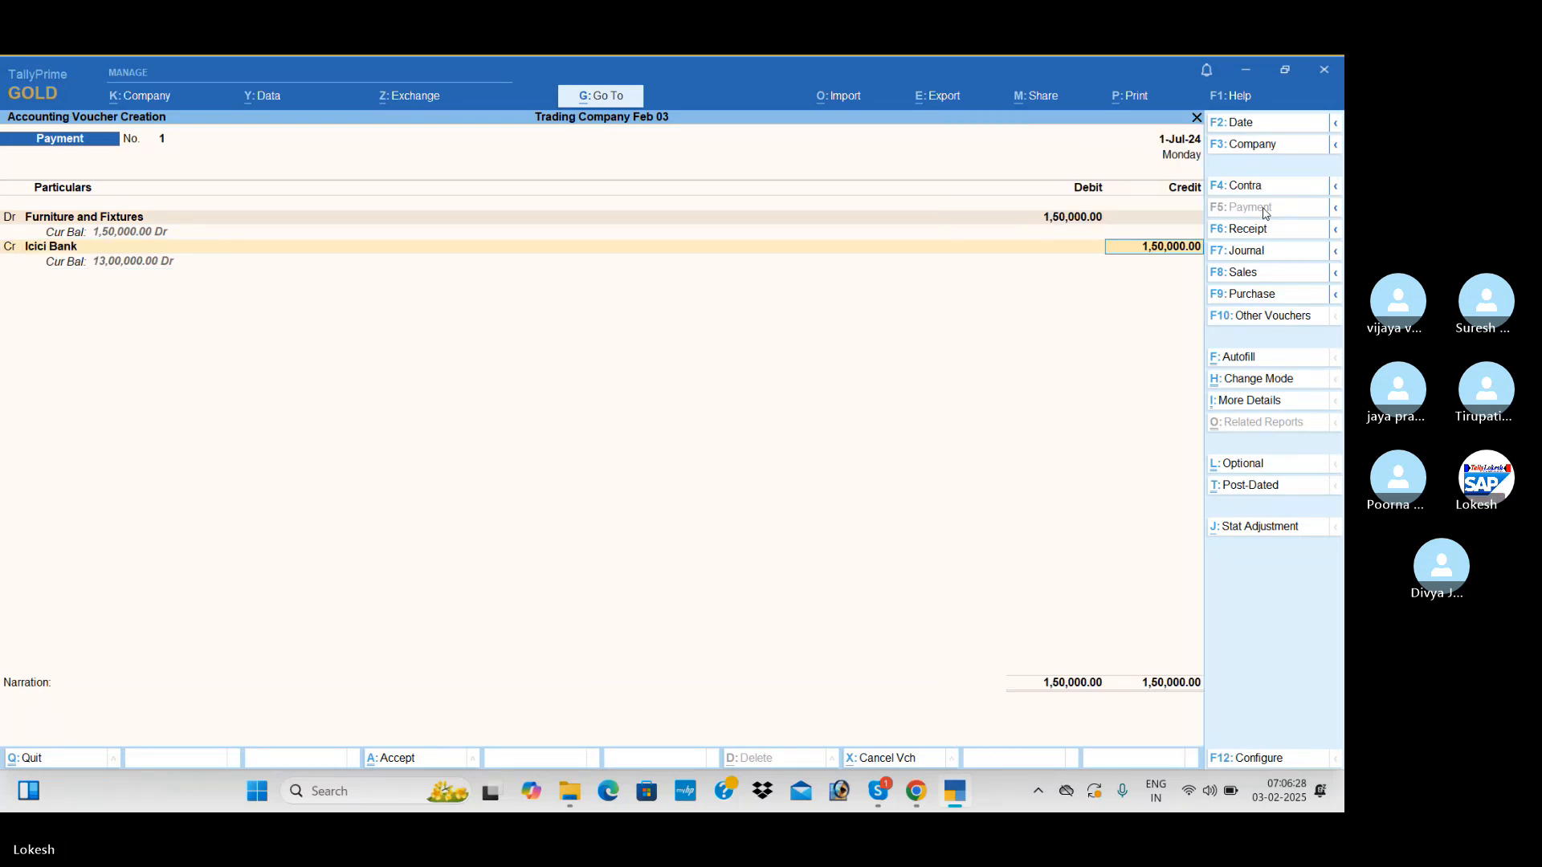
key(ctrl)
key(ctrl+a)
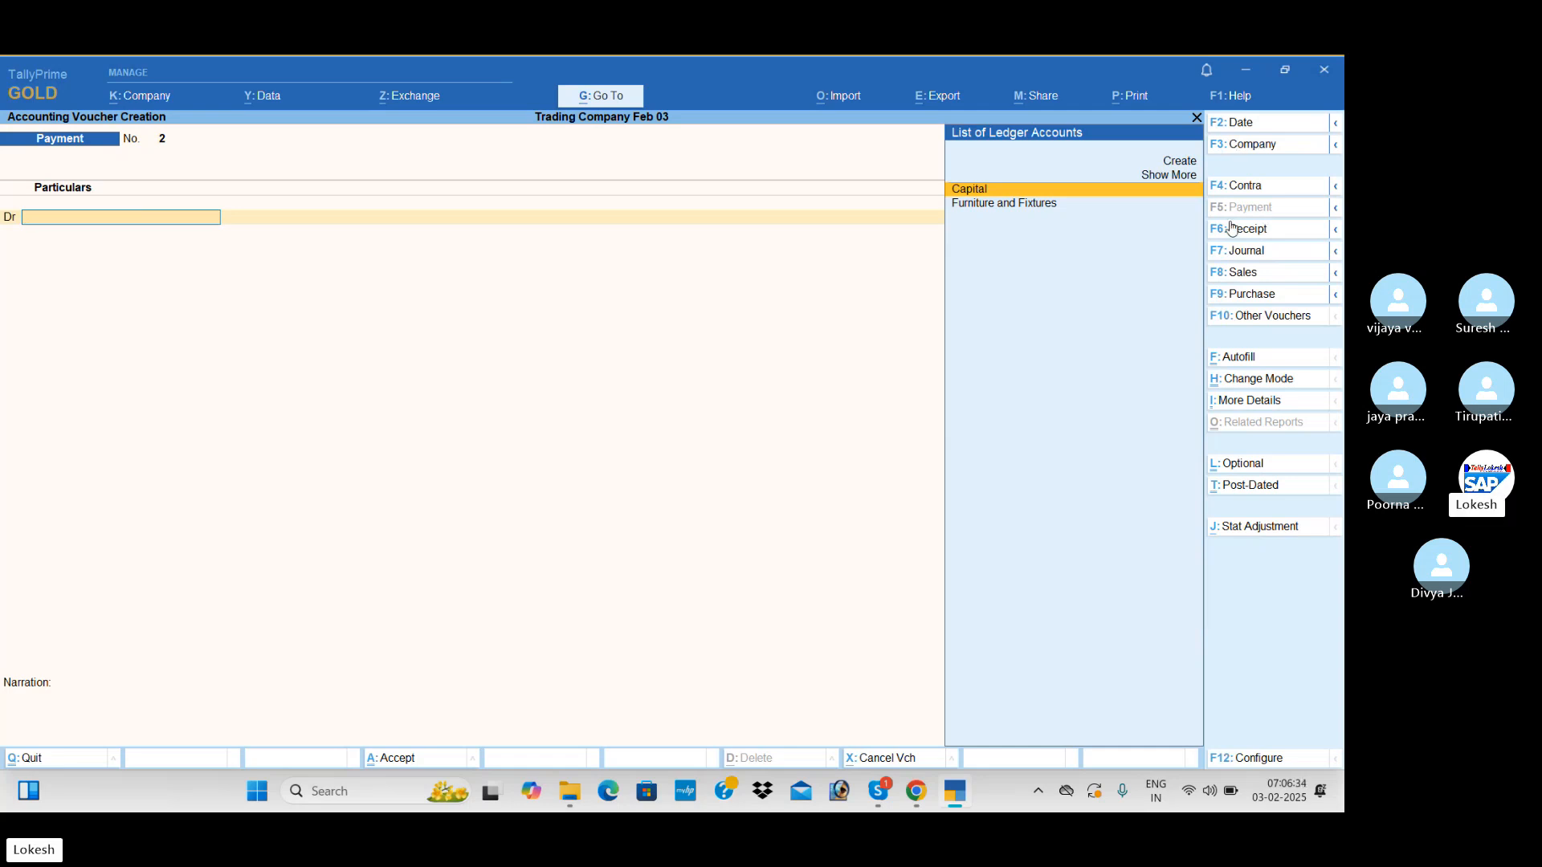
Create an Sd Office ledger under Deposits (Asset) for the debit line of the new payment voucher
key(alt+c)
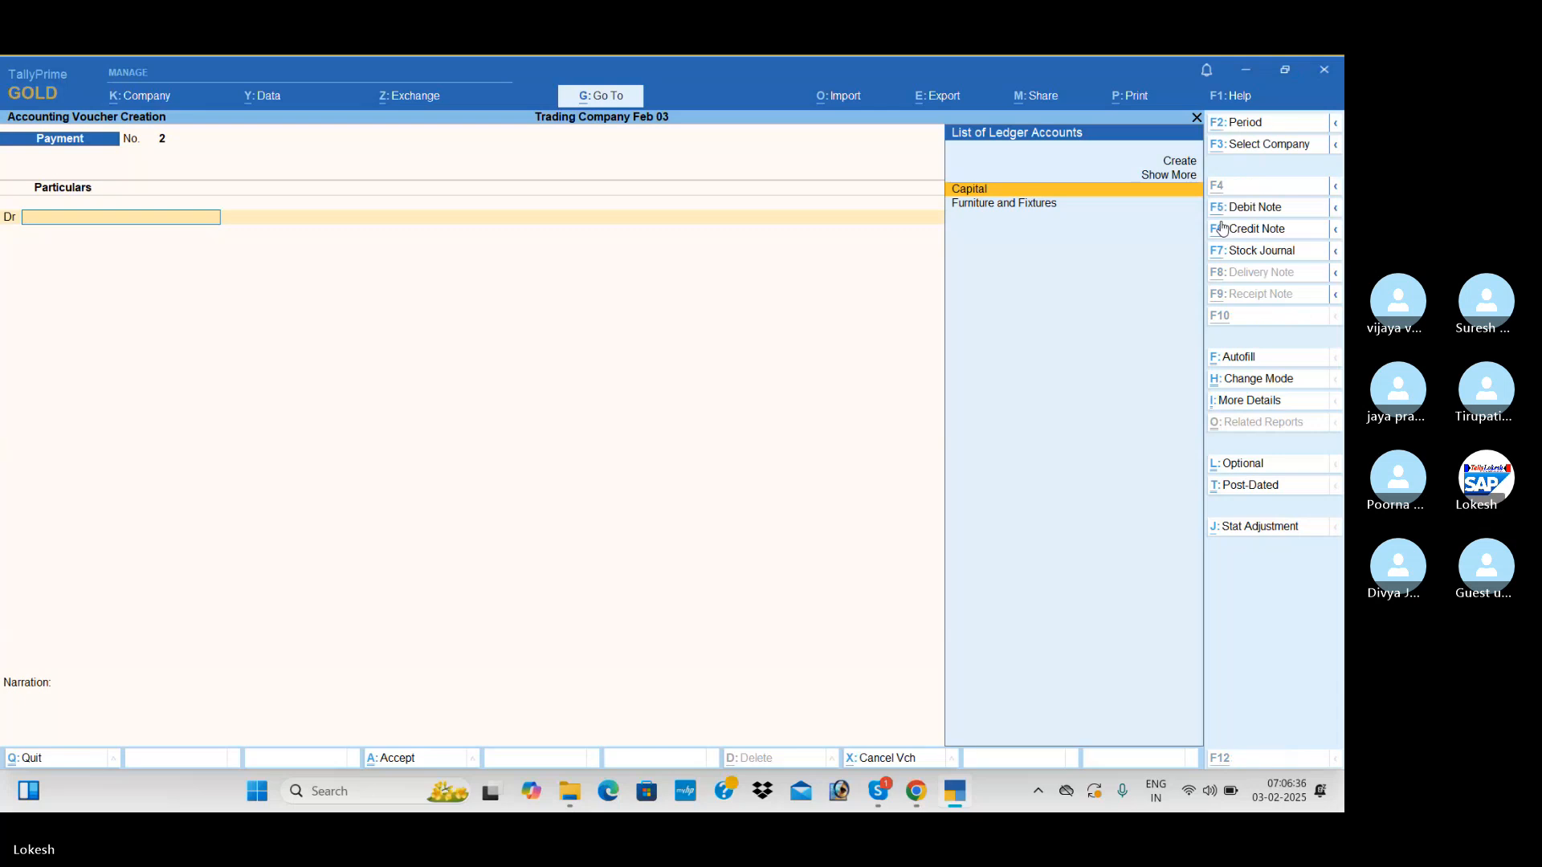
text(Sd office)
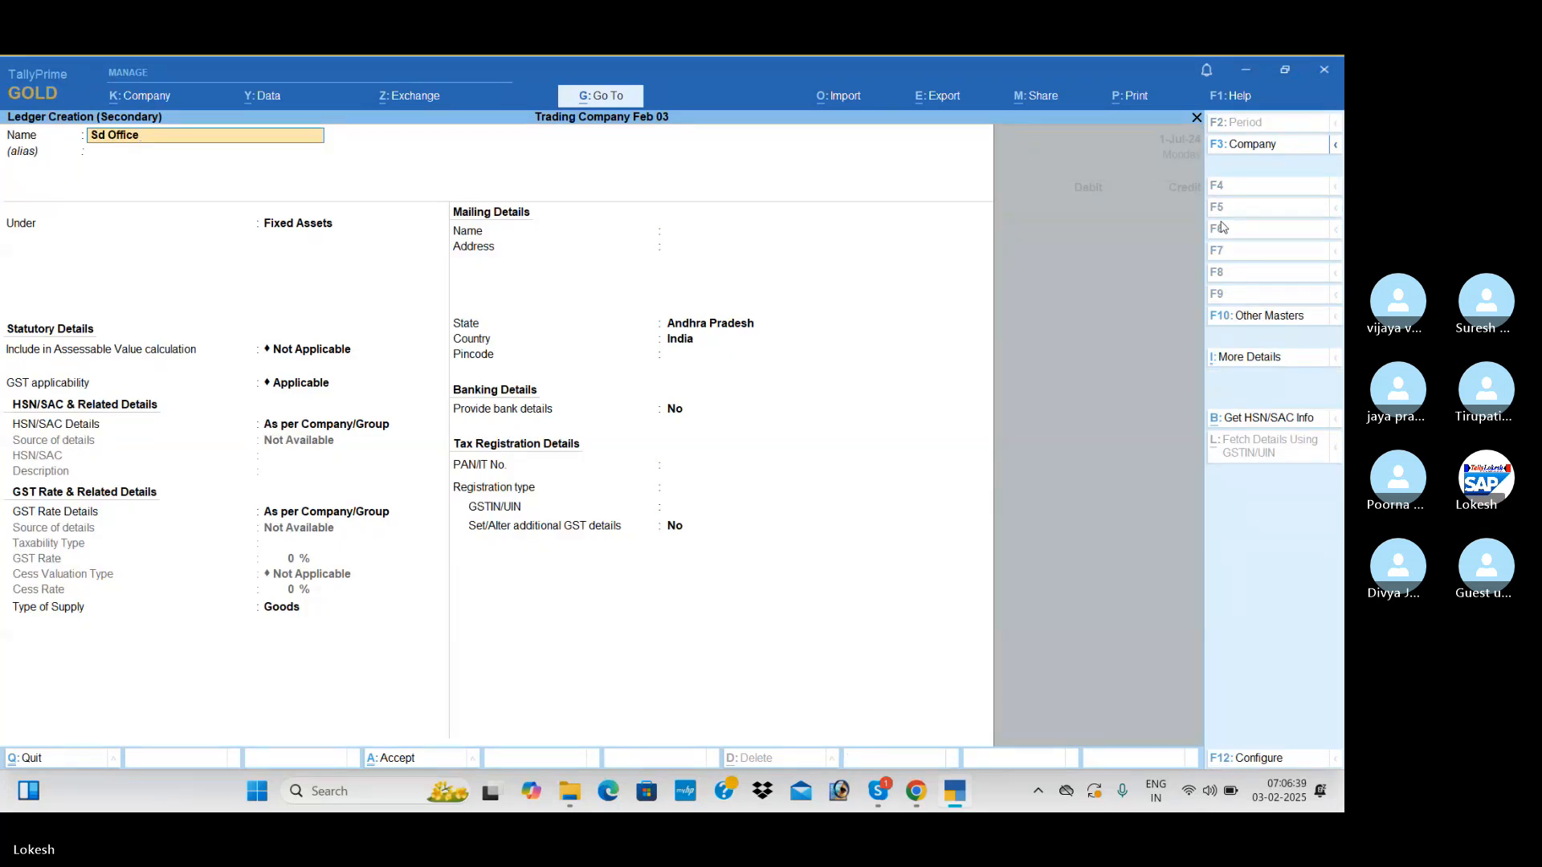
key(Return)
key(Return)
text(de)
key(Return)
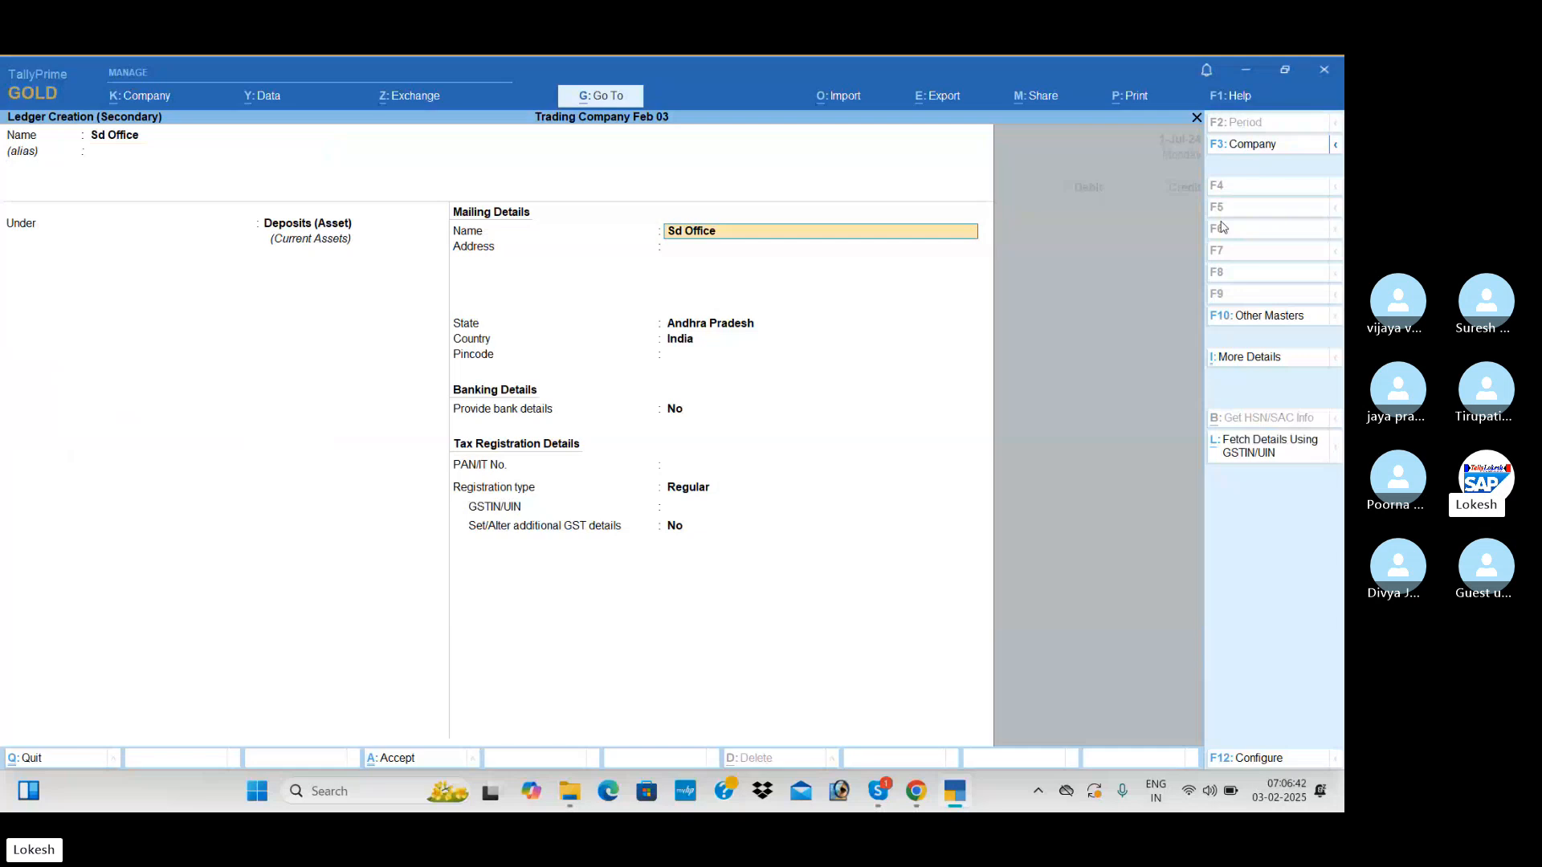
key(ctrl+a)
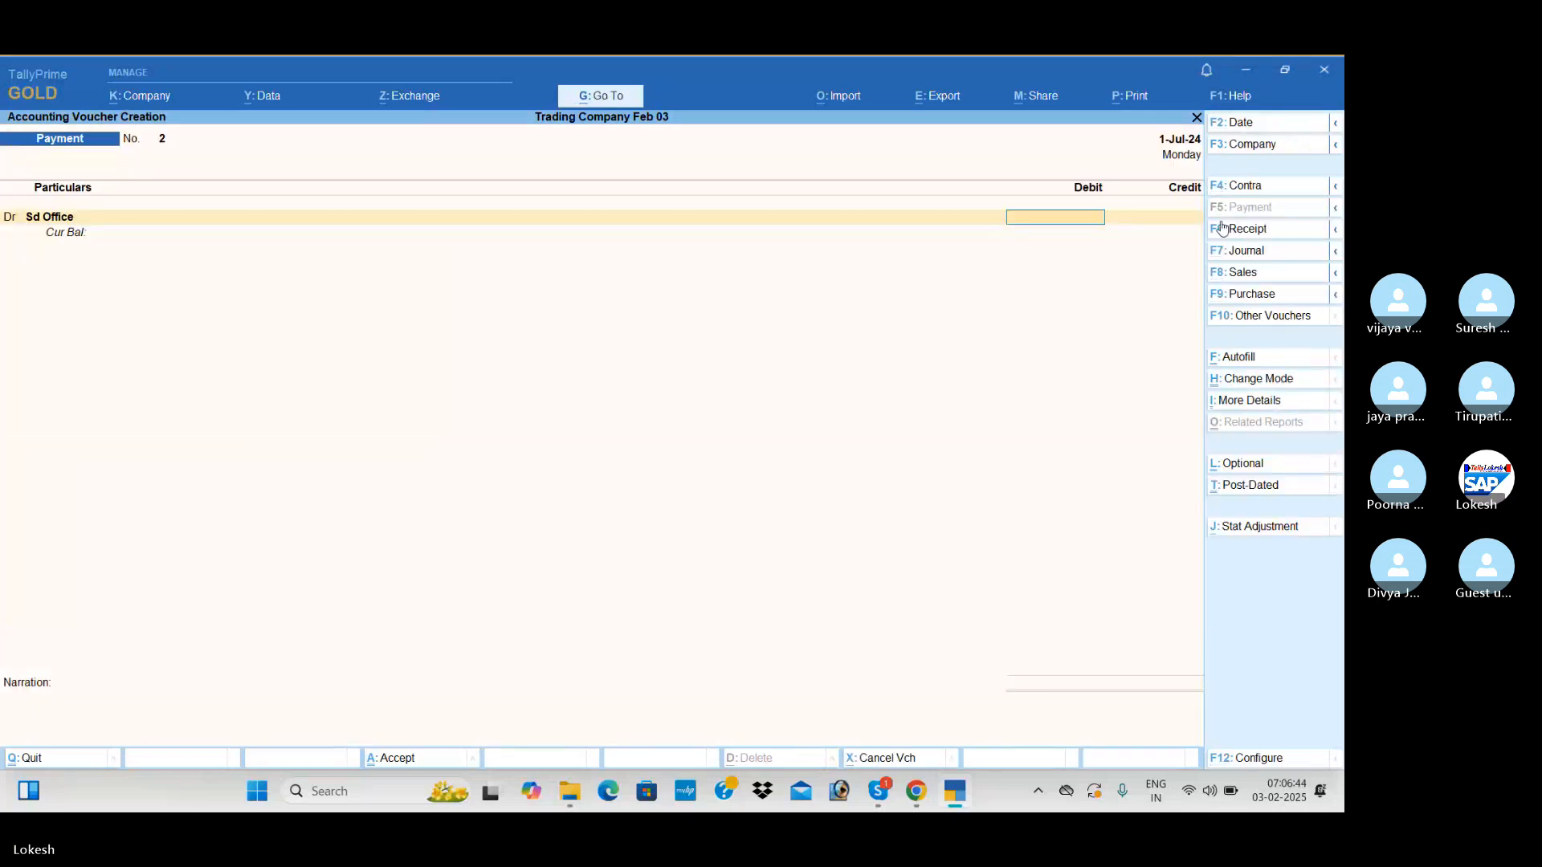
Debit Sd Office with 25,000, credit Icici Bank with the same amount, and save the payment voucher
text(25000)
key(Return)
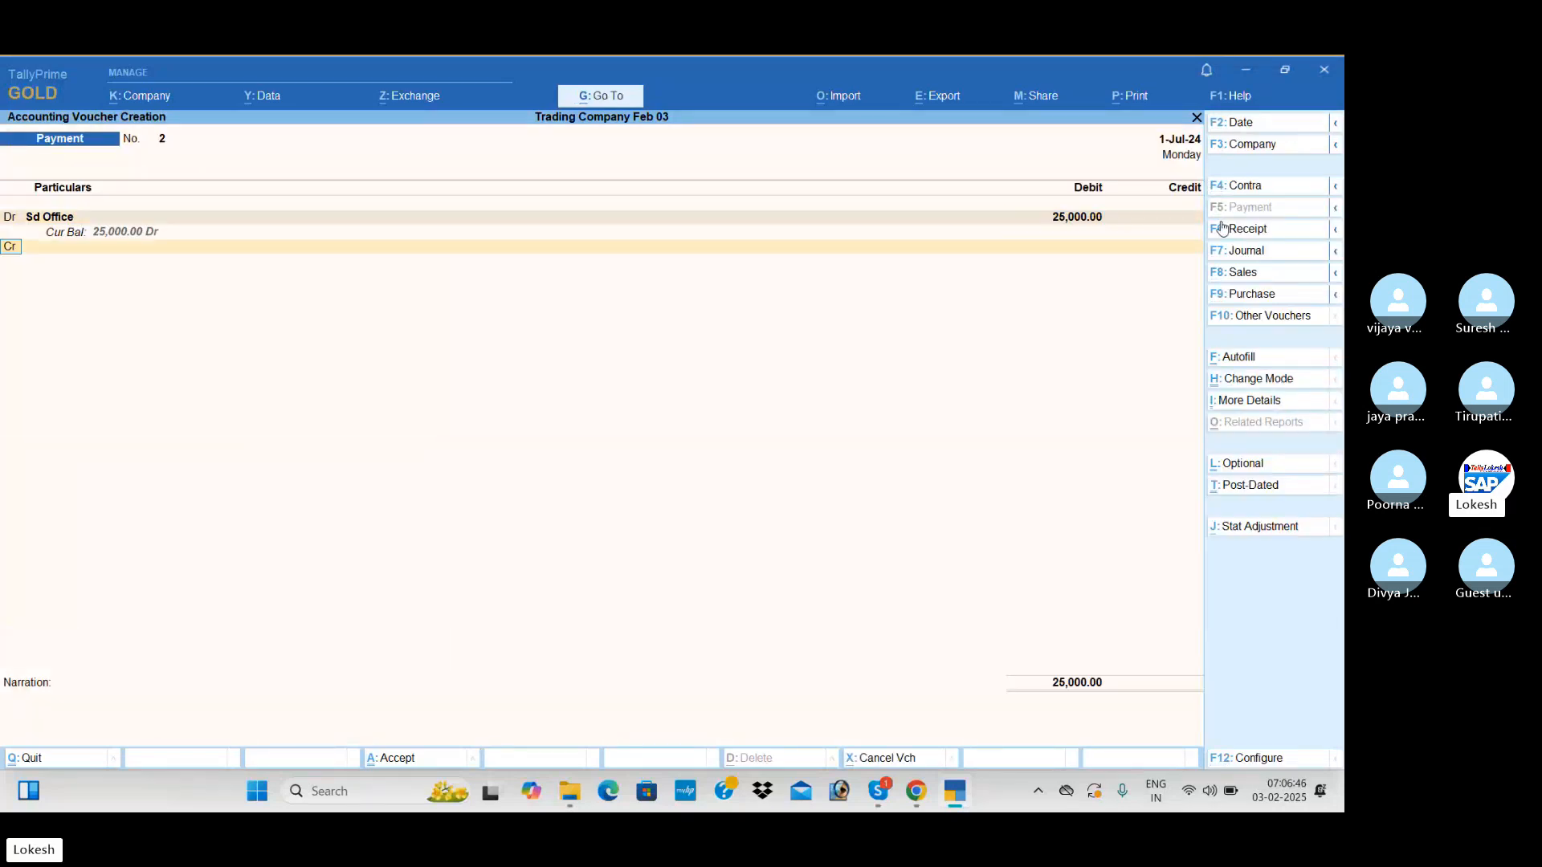
text(h)
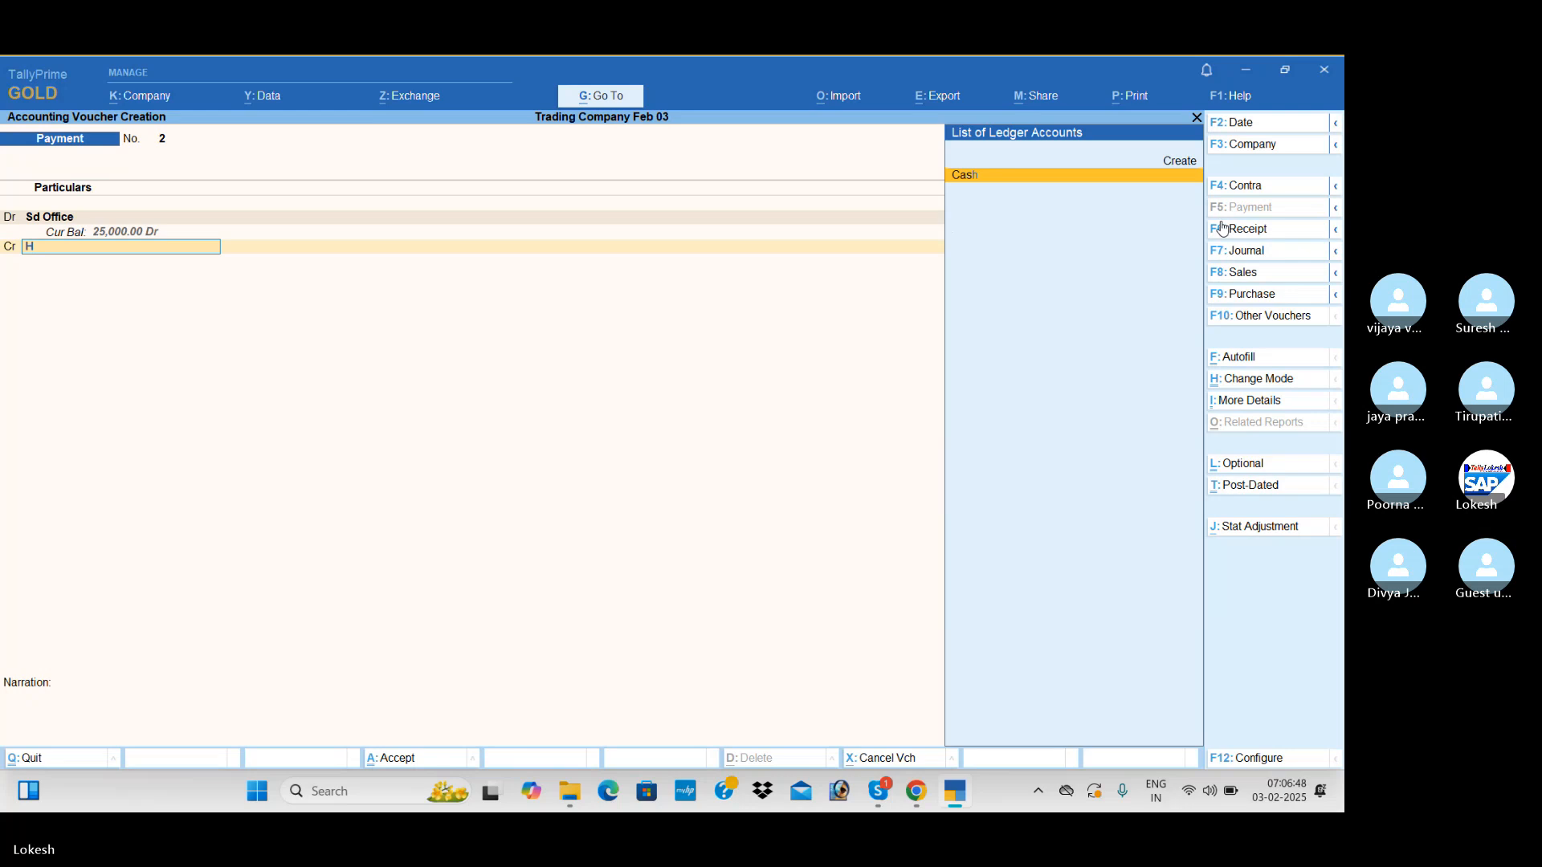
key(BackSpace)
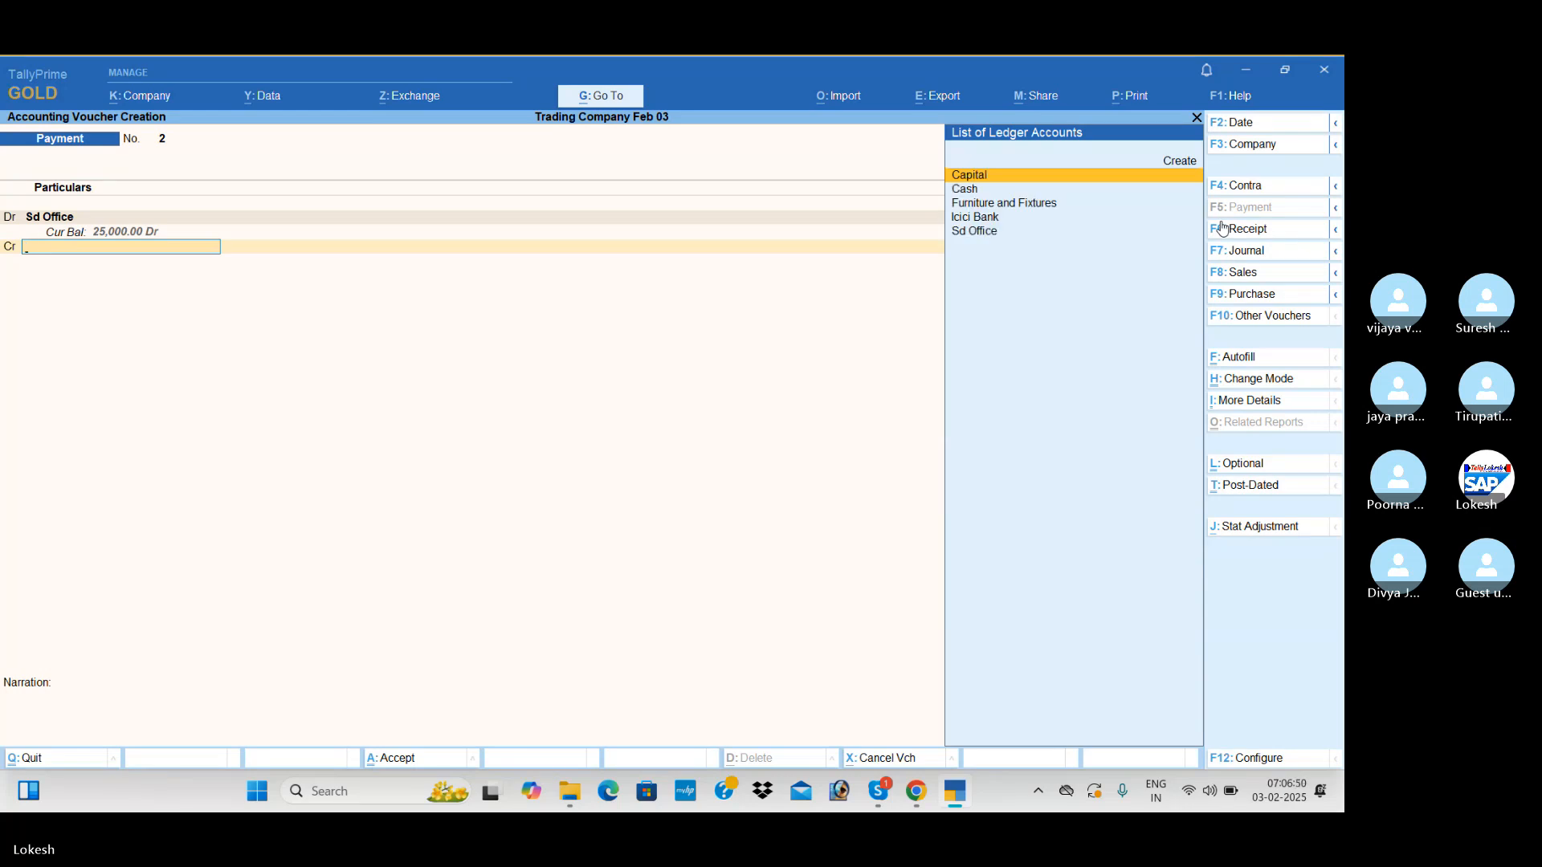
key(Down)
key(Down)
key(Down)
key(Return)
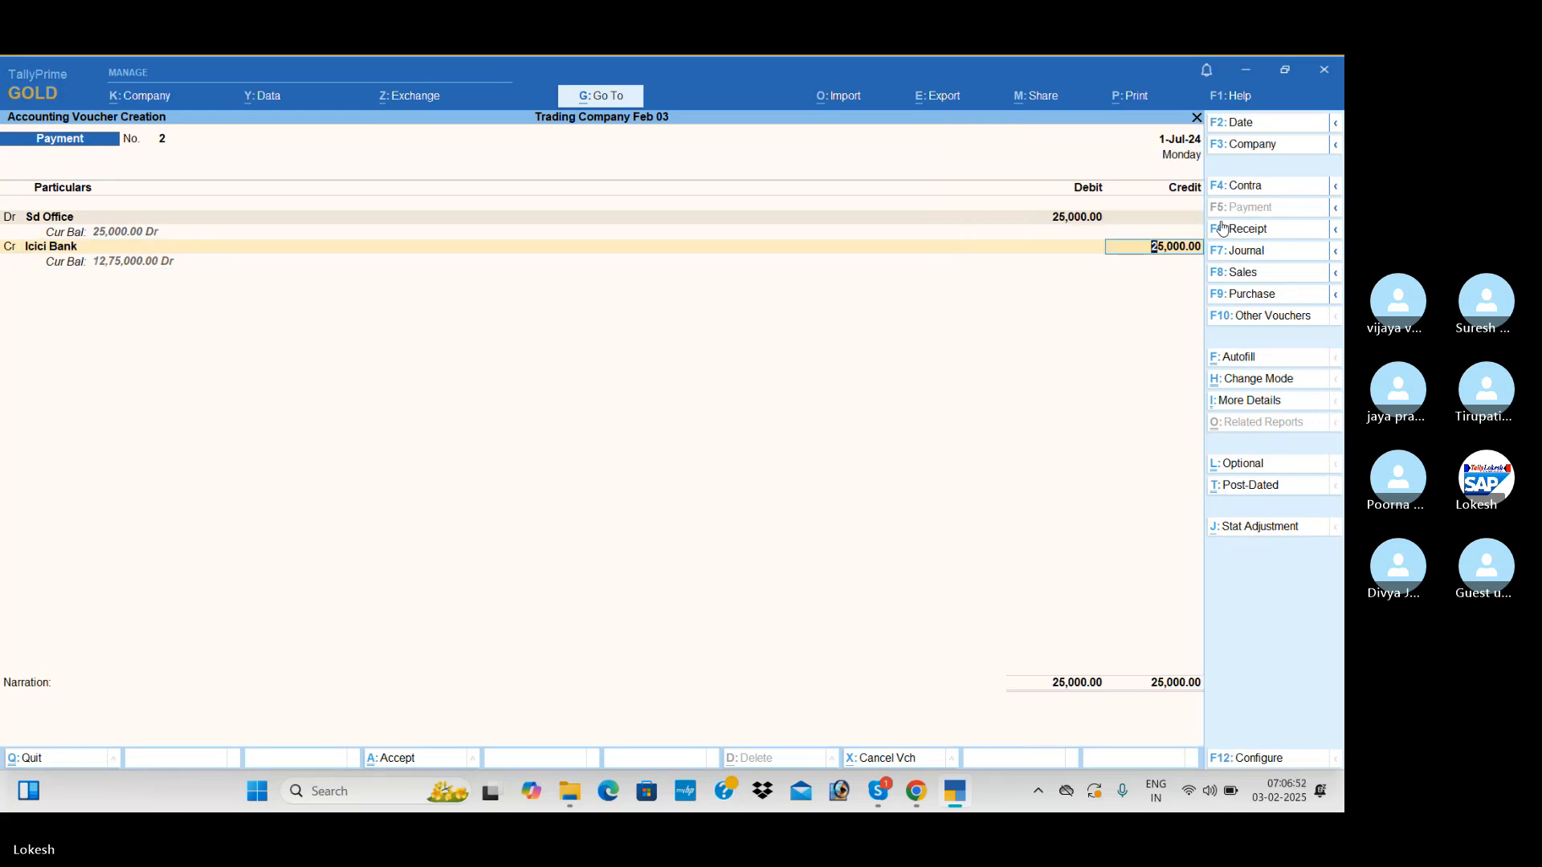
key(ctrl+a)
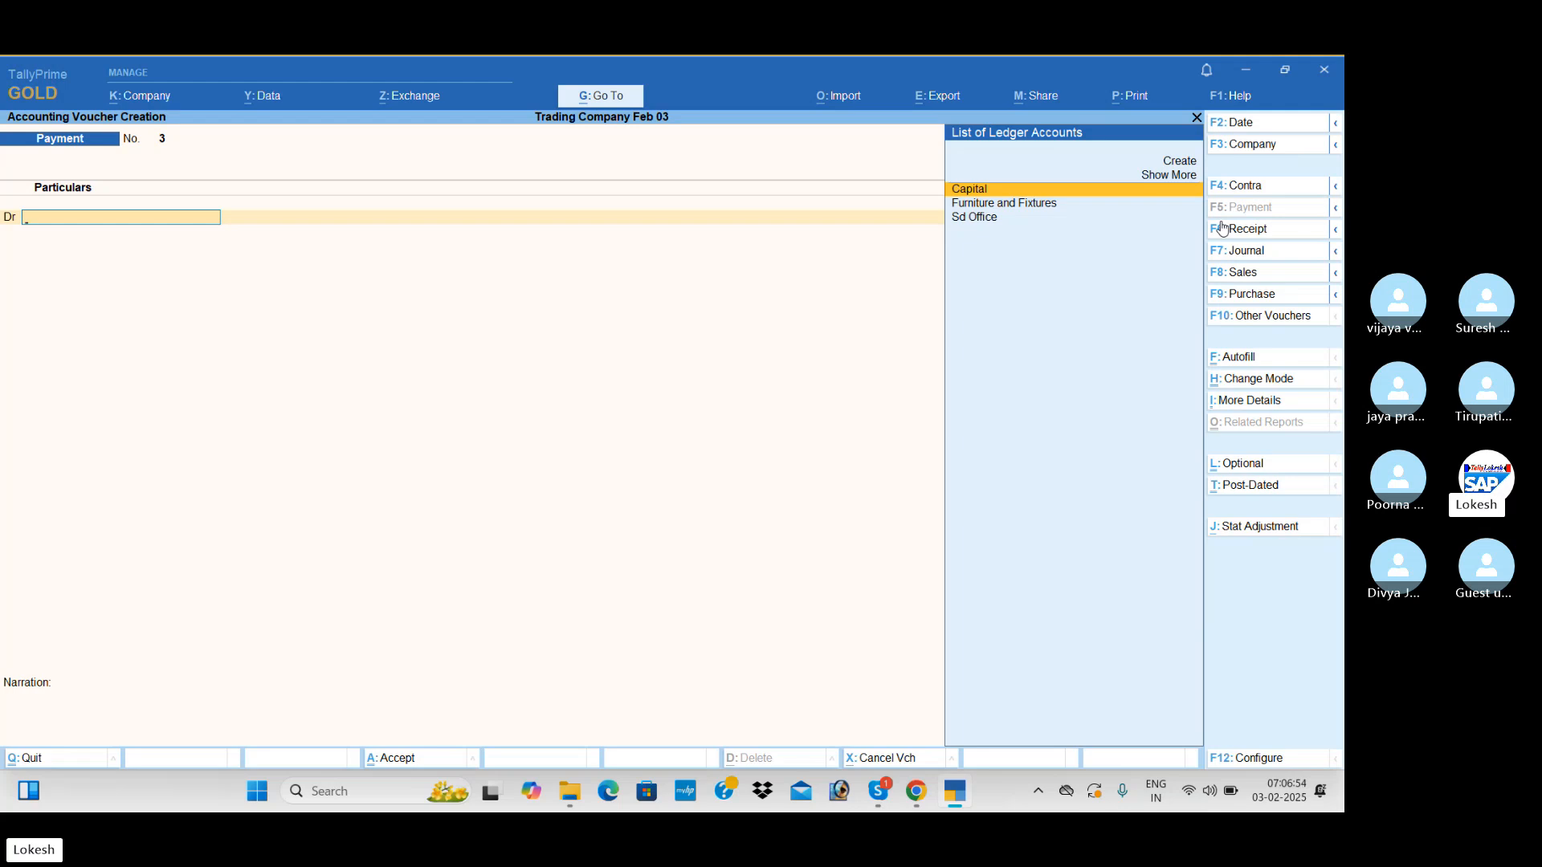
Create a Cell Phone ledger under Fixed Assets and debit it with 5,500 in the new payment voucher
key(alt+c)
text(Cell Phone)
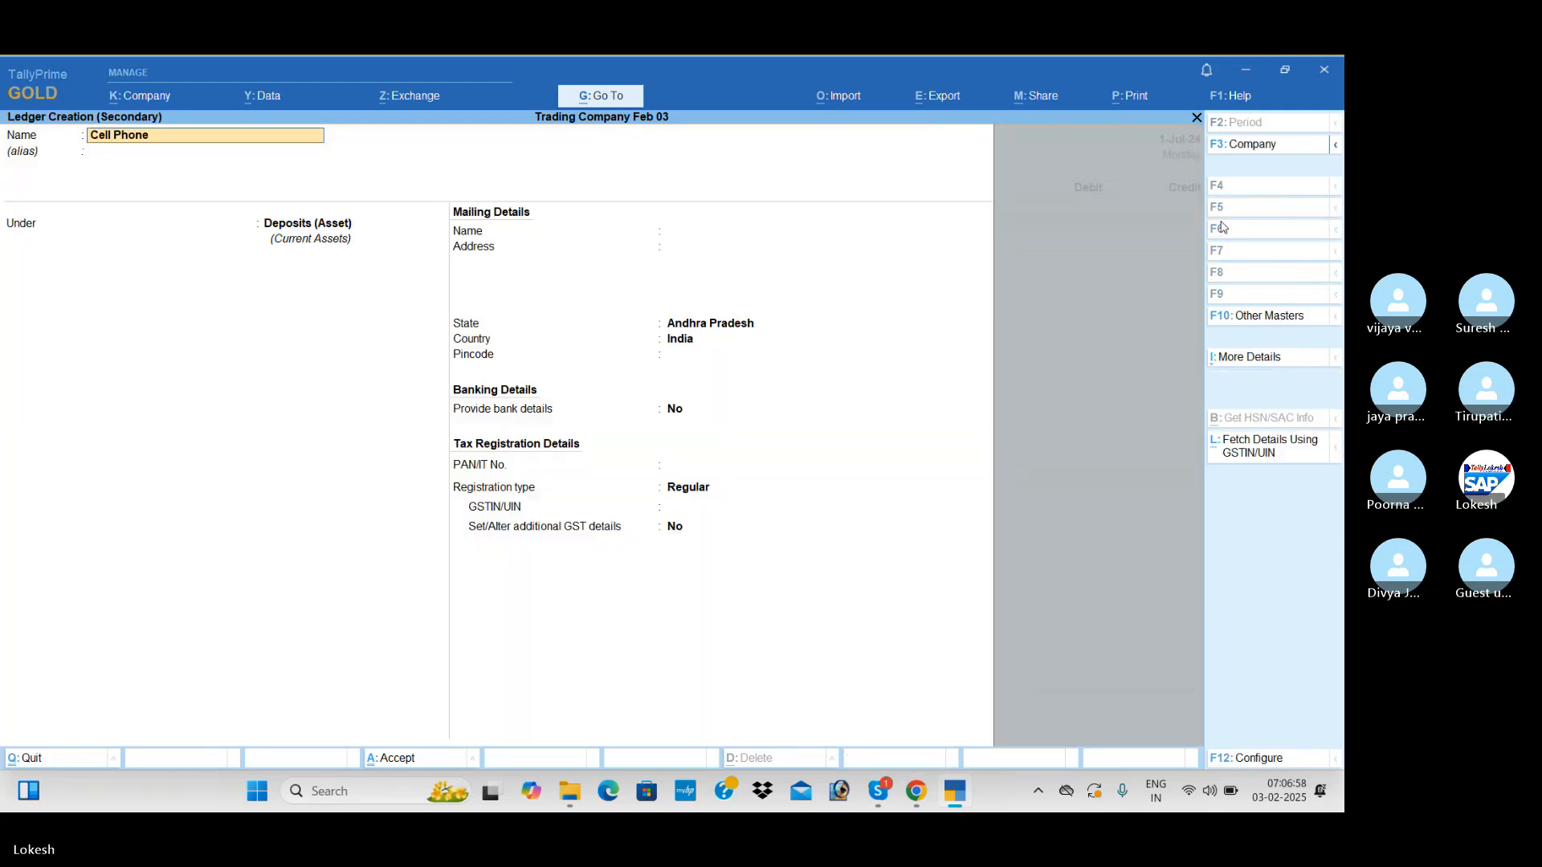
key(Return)
text(F)
key(Return)
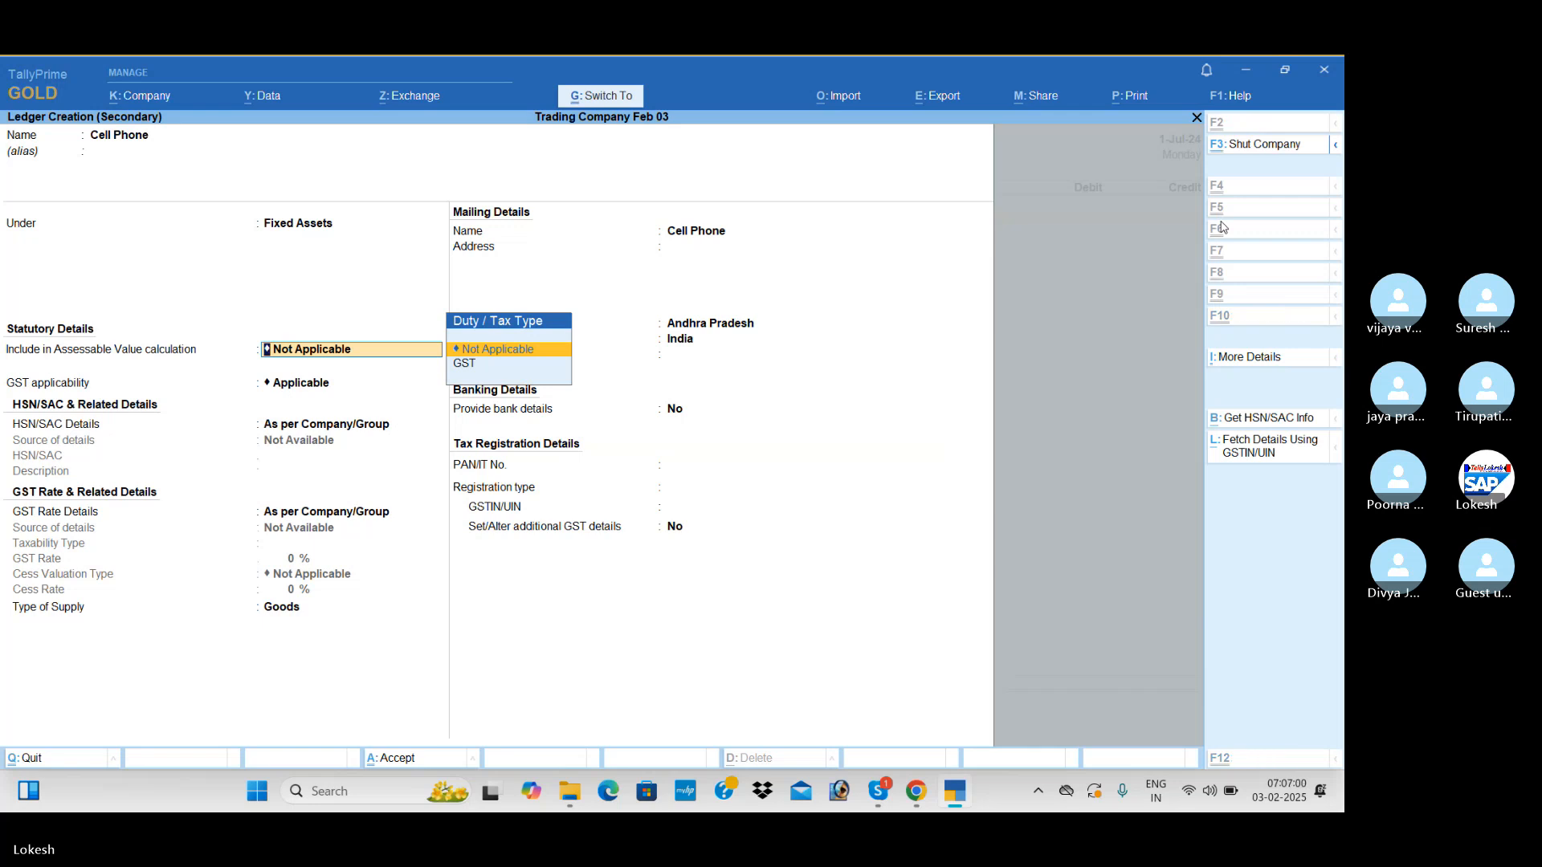
key(ctrl+a)
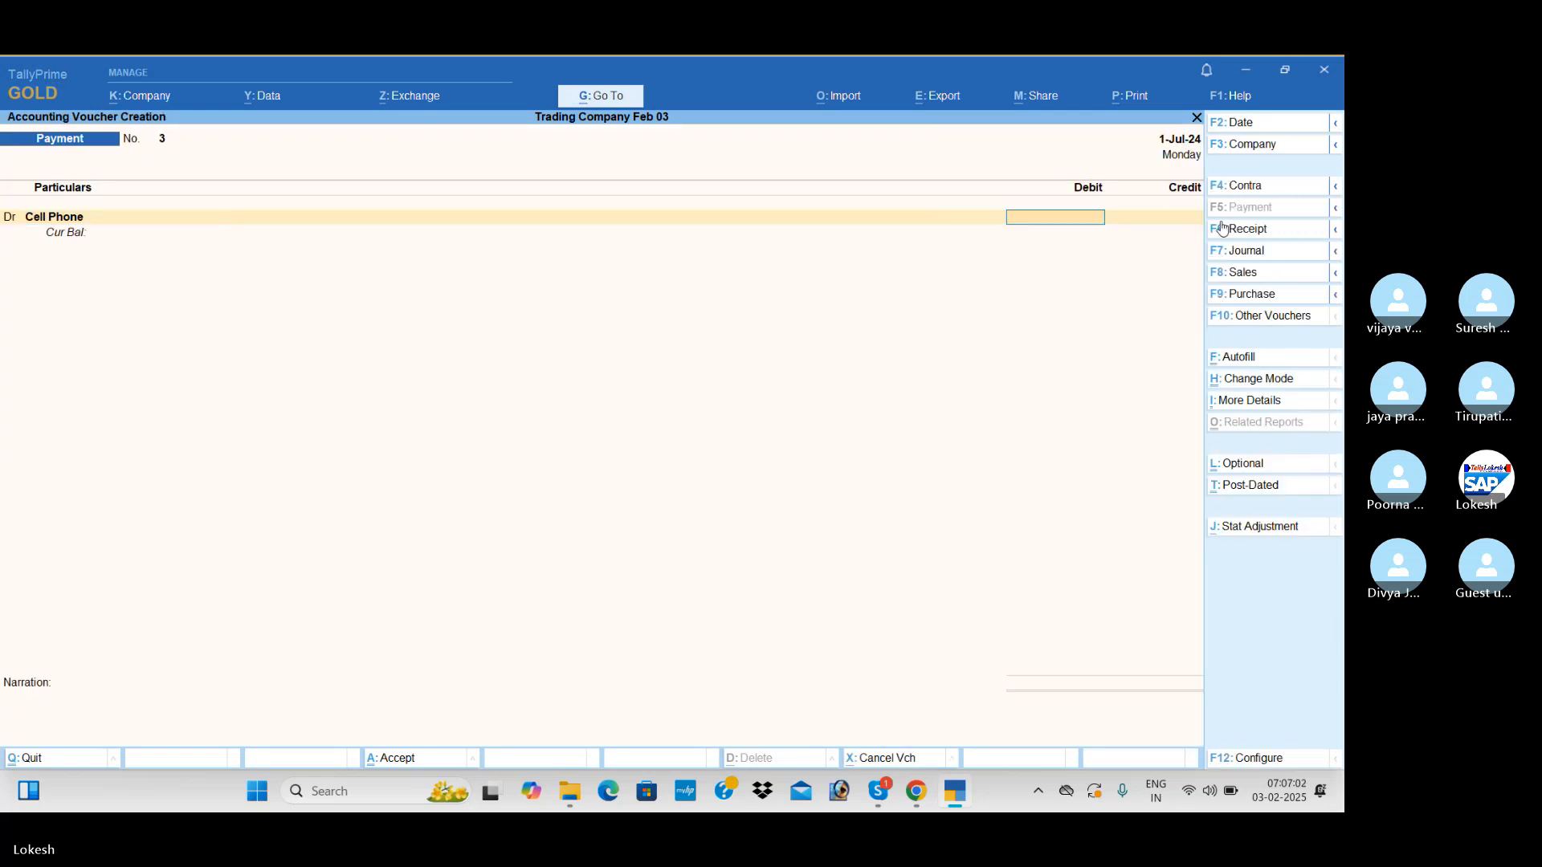
text(5500)
key(Return)
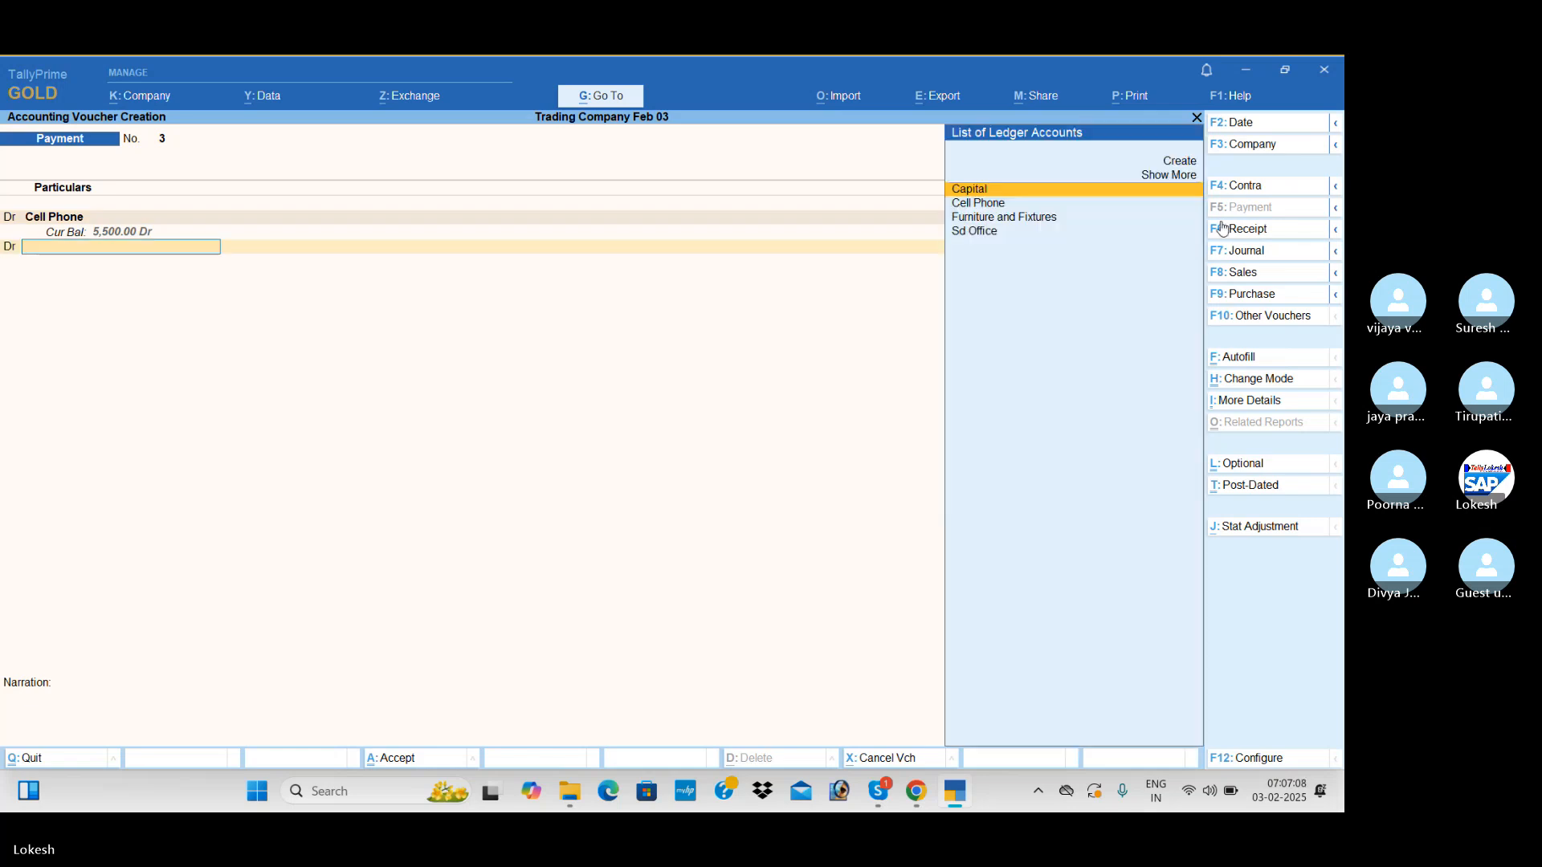
Create a Computer ledger under Fixed Assets and debit it with 25,000 in the same payment voucher
key(alt+c)
text(Com)
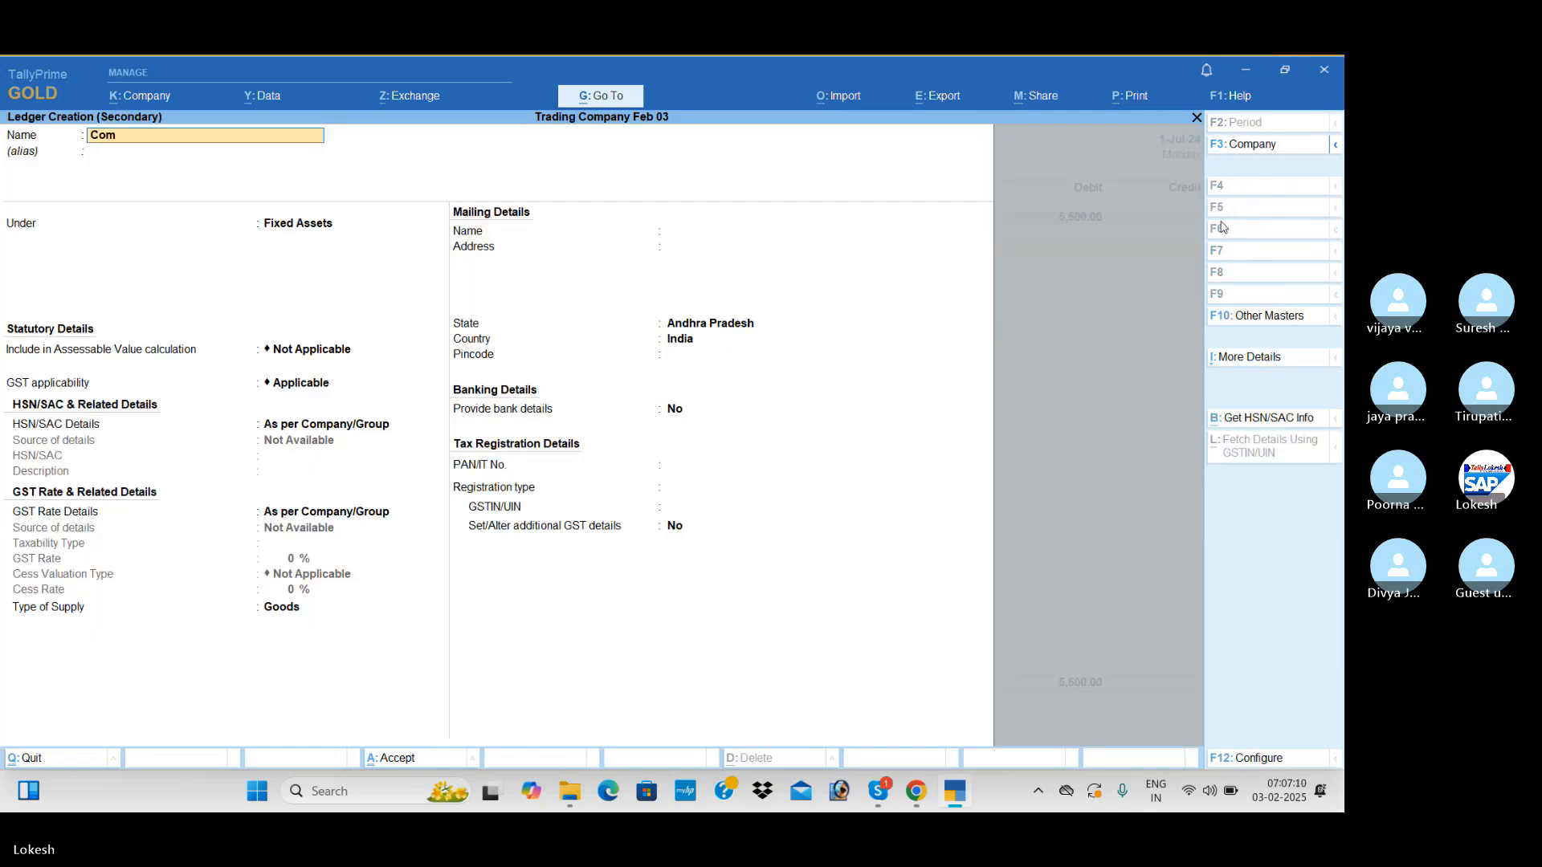
text(puter)
key(Return)
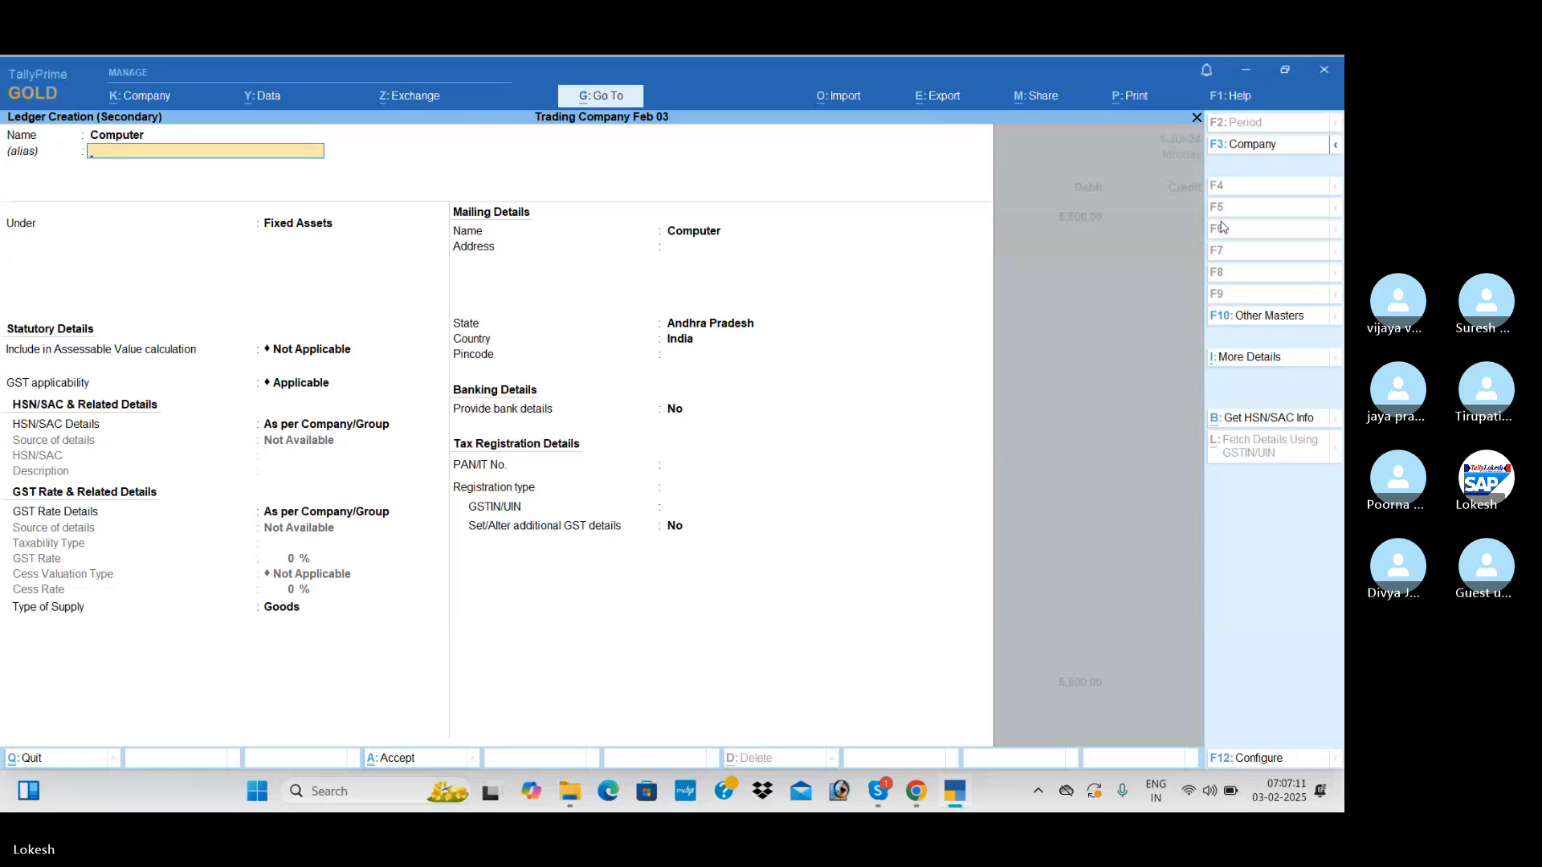
key(Return)
key(ctrl+a)
text(25000)
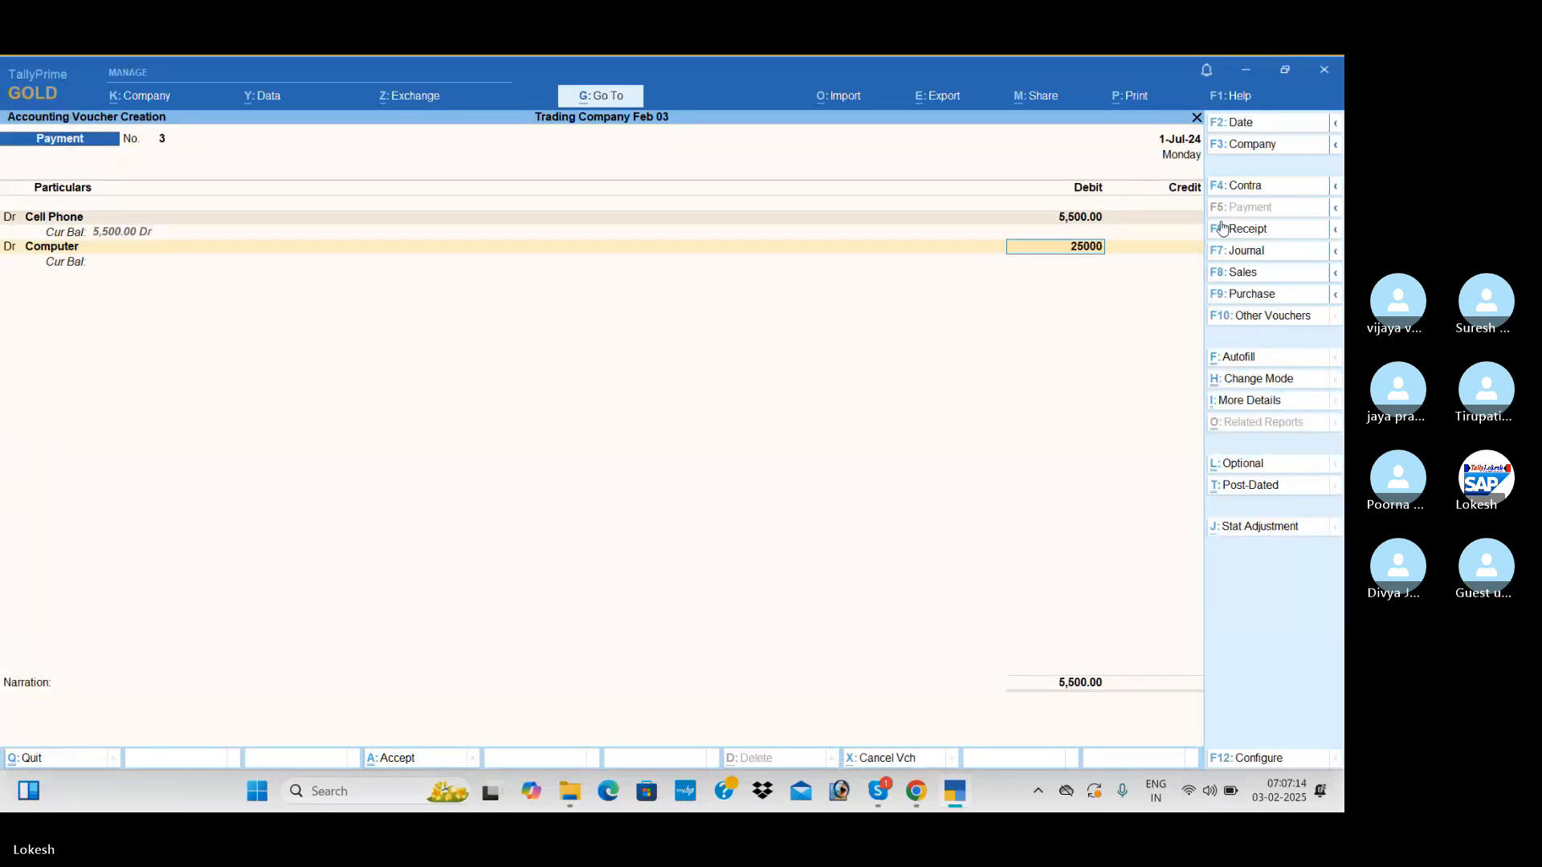
key(Return)
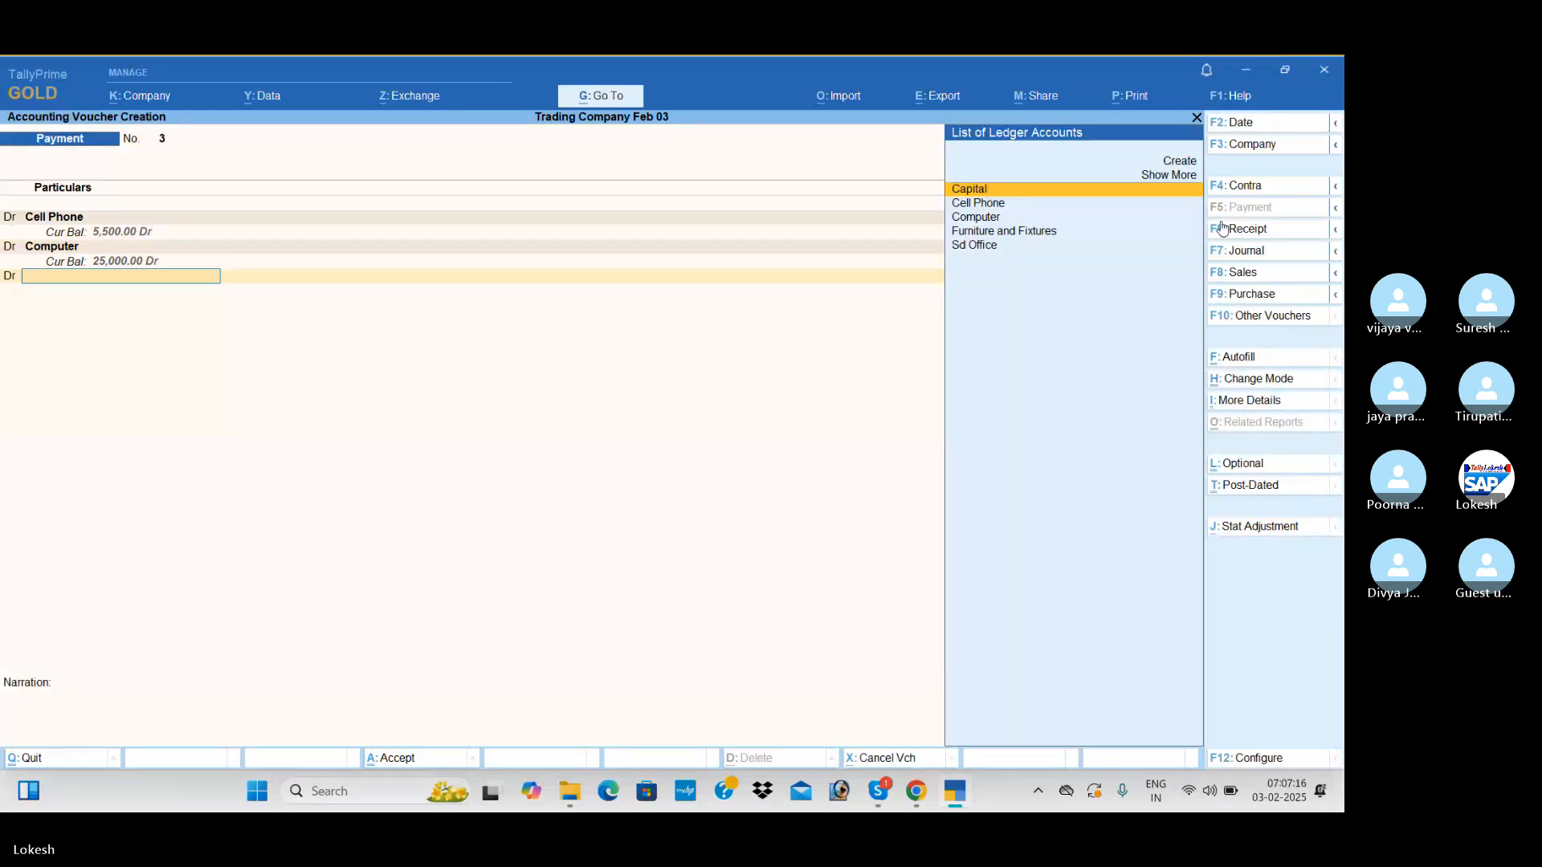
Create an Electricall Fittings ledger under Fixed Assets and debit it with 5,000 in the payment voucher
key(alt+c)
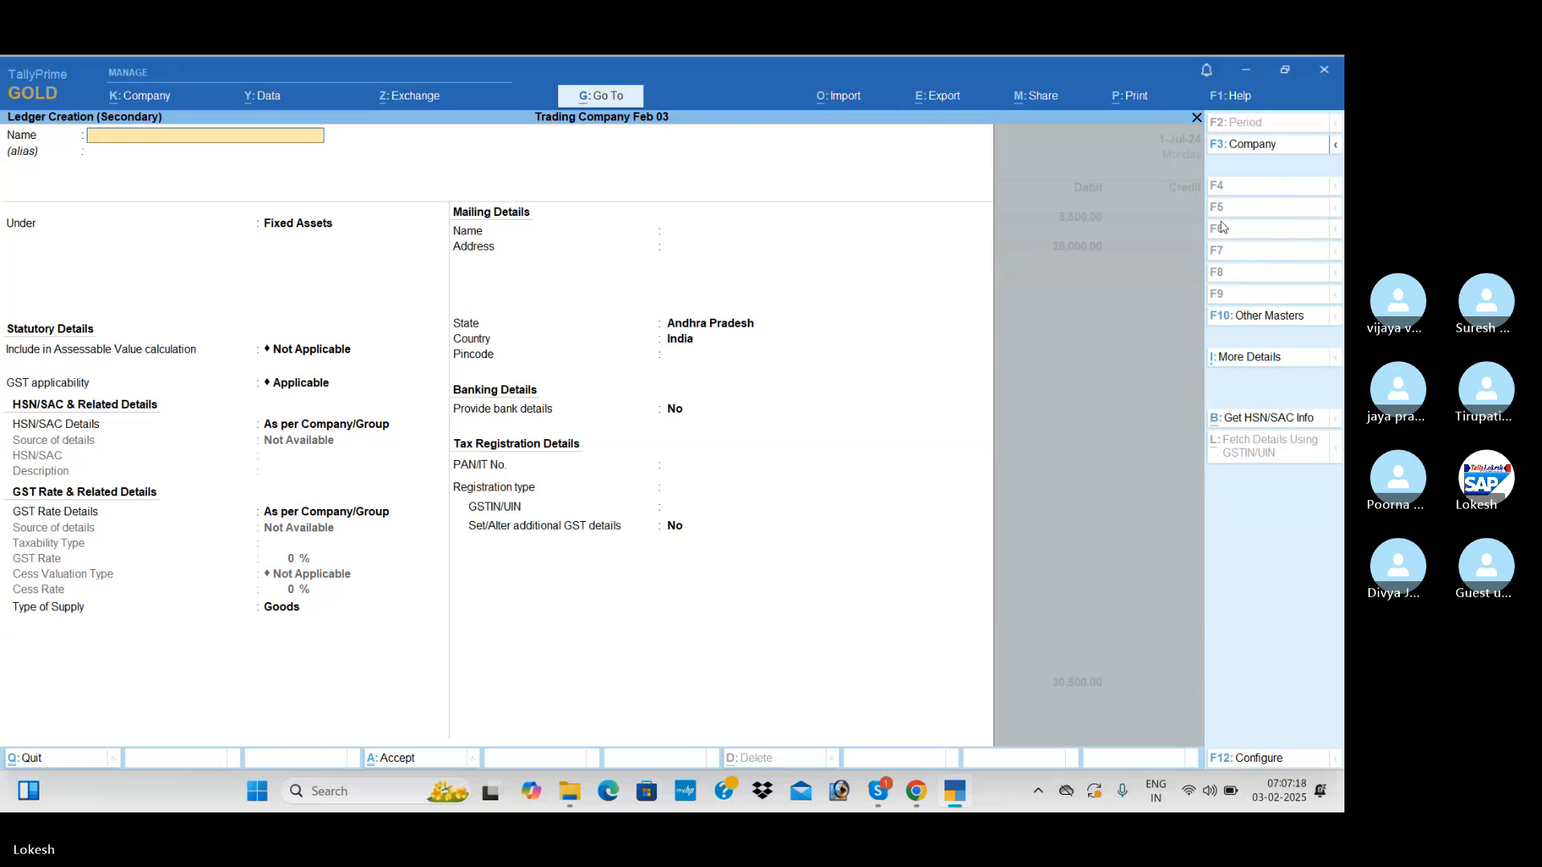
text(Electricall fittings)
key(Return)
key(Return)
key(ctrl+a)
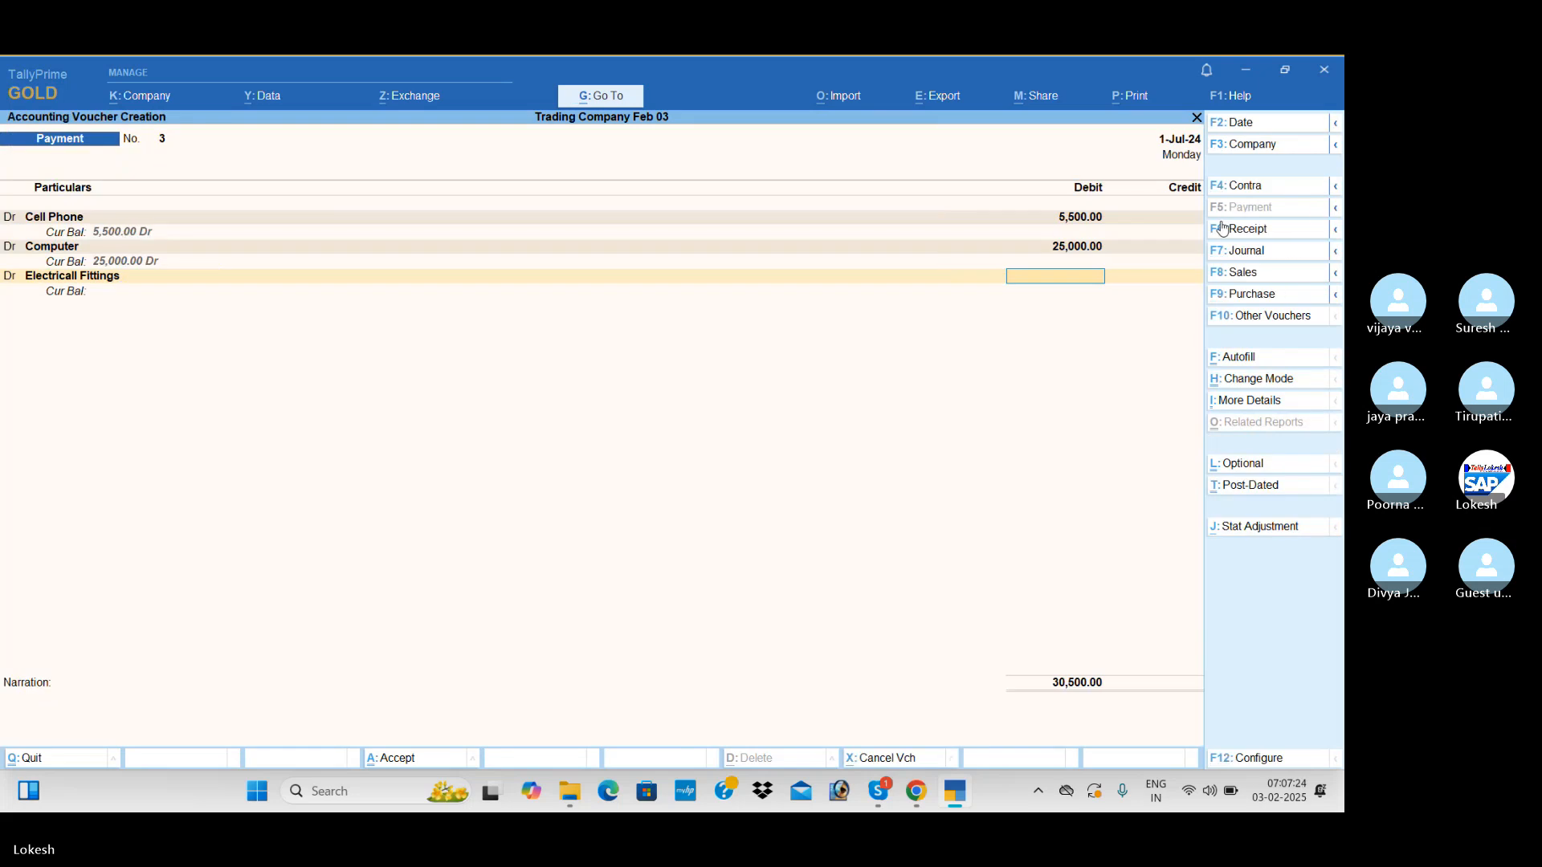
text(5000)
key(Return)
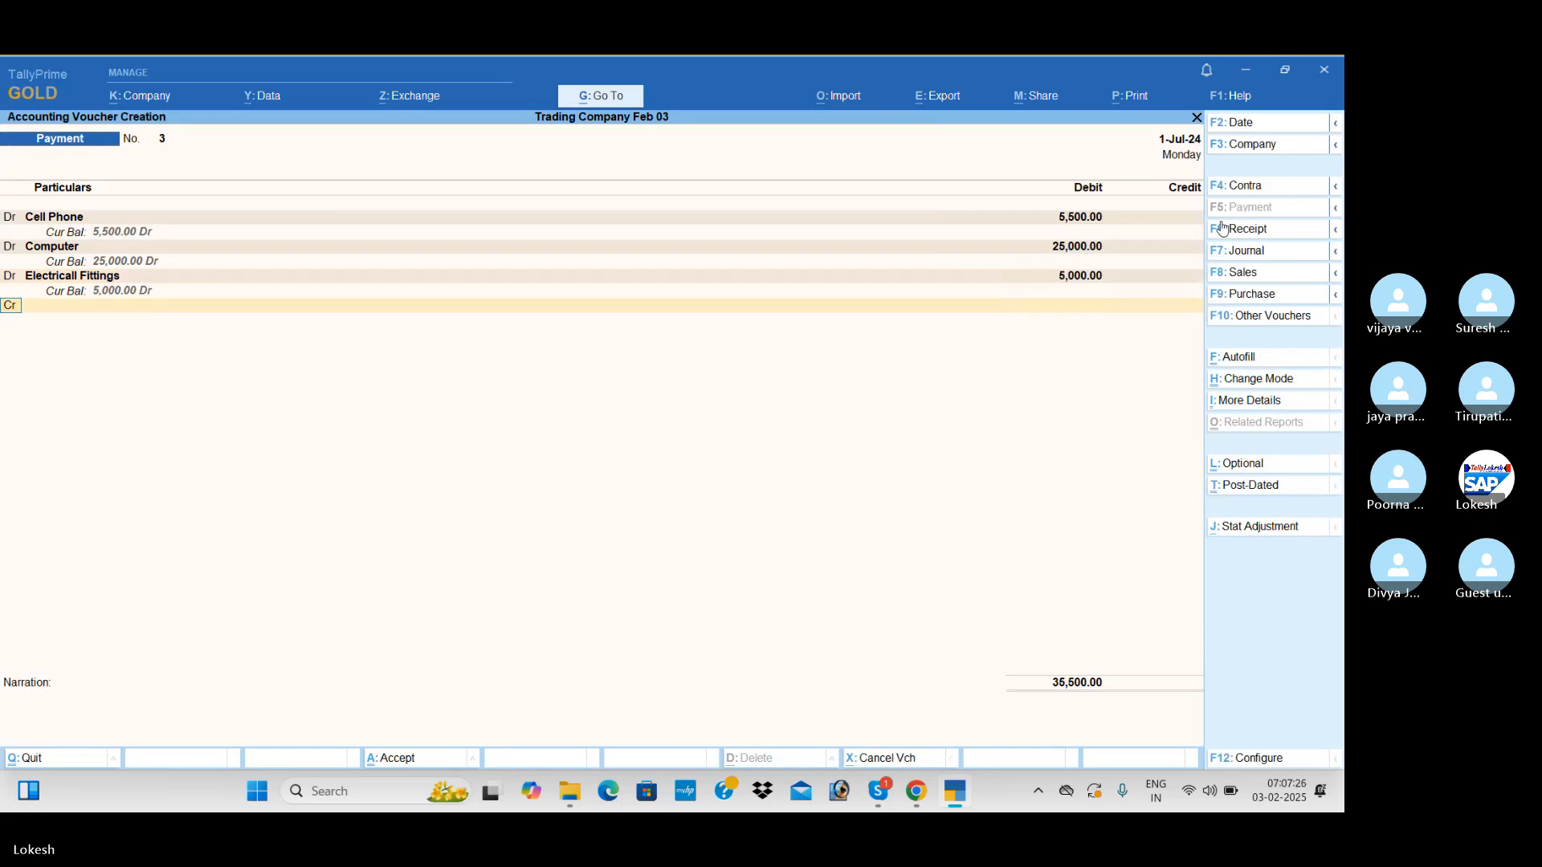
Create a Motor Vehicle ledger under Fixed Assets as a further debit line of the payment voucher
key(alt+c)
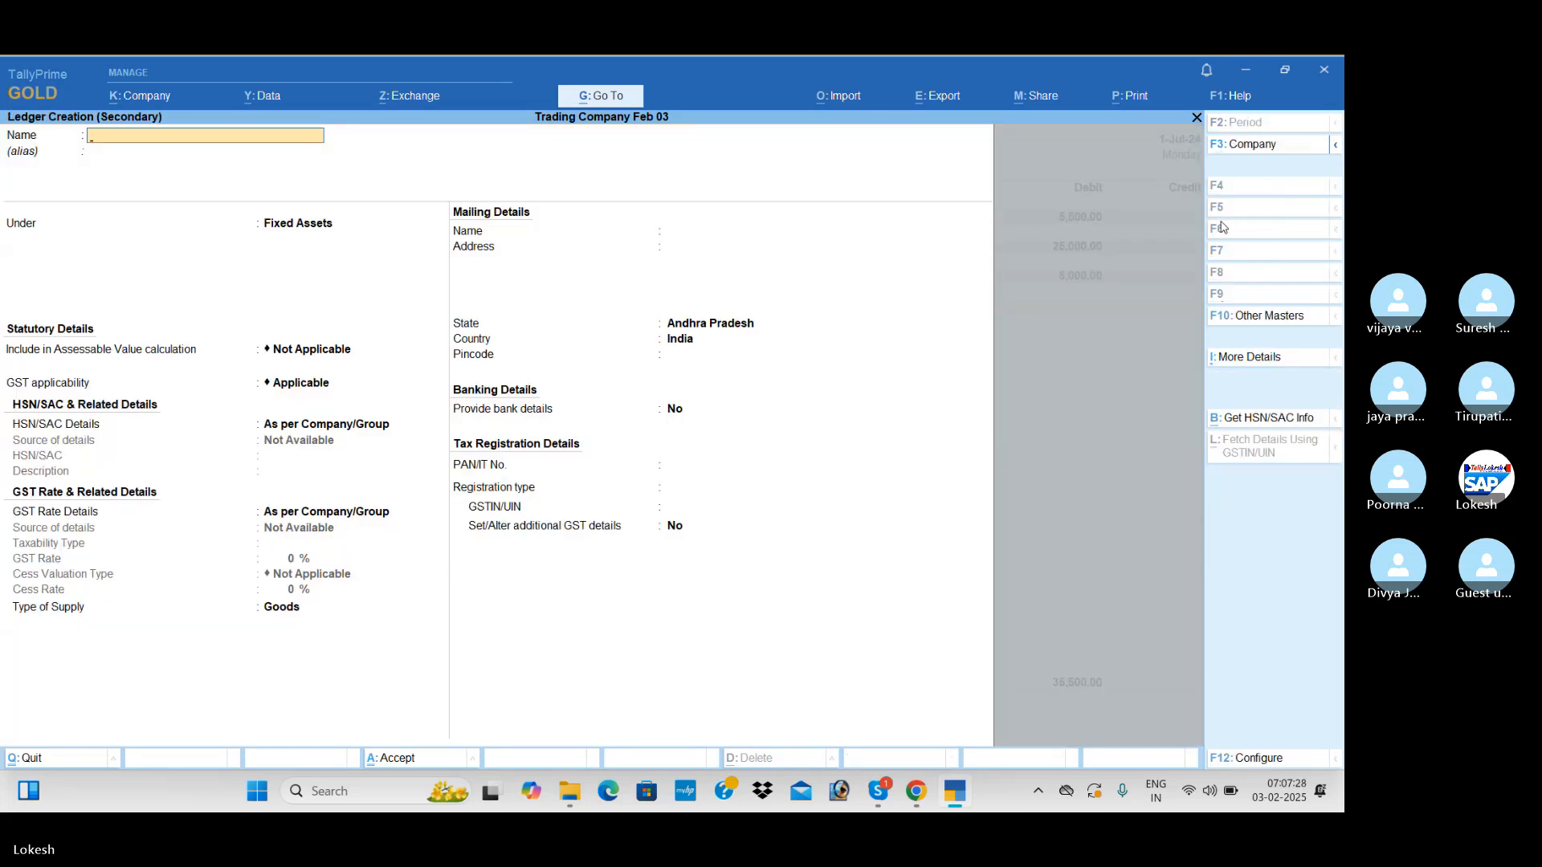
text(Motor Vehicle)
key(Return)
key(ctrl+a)
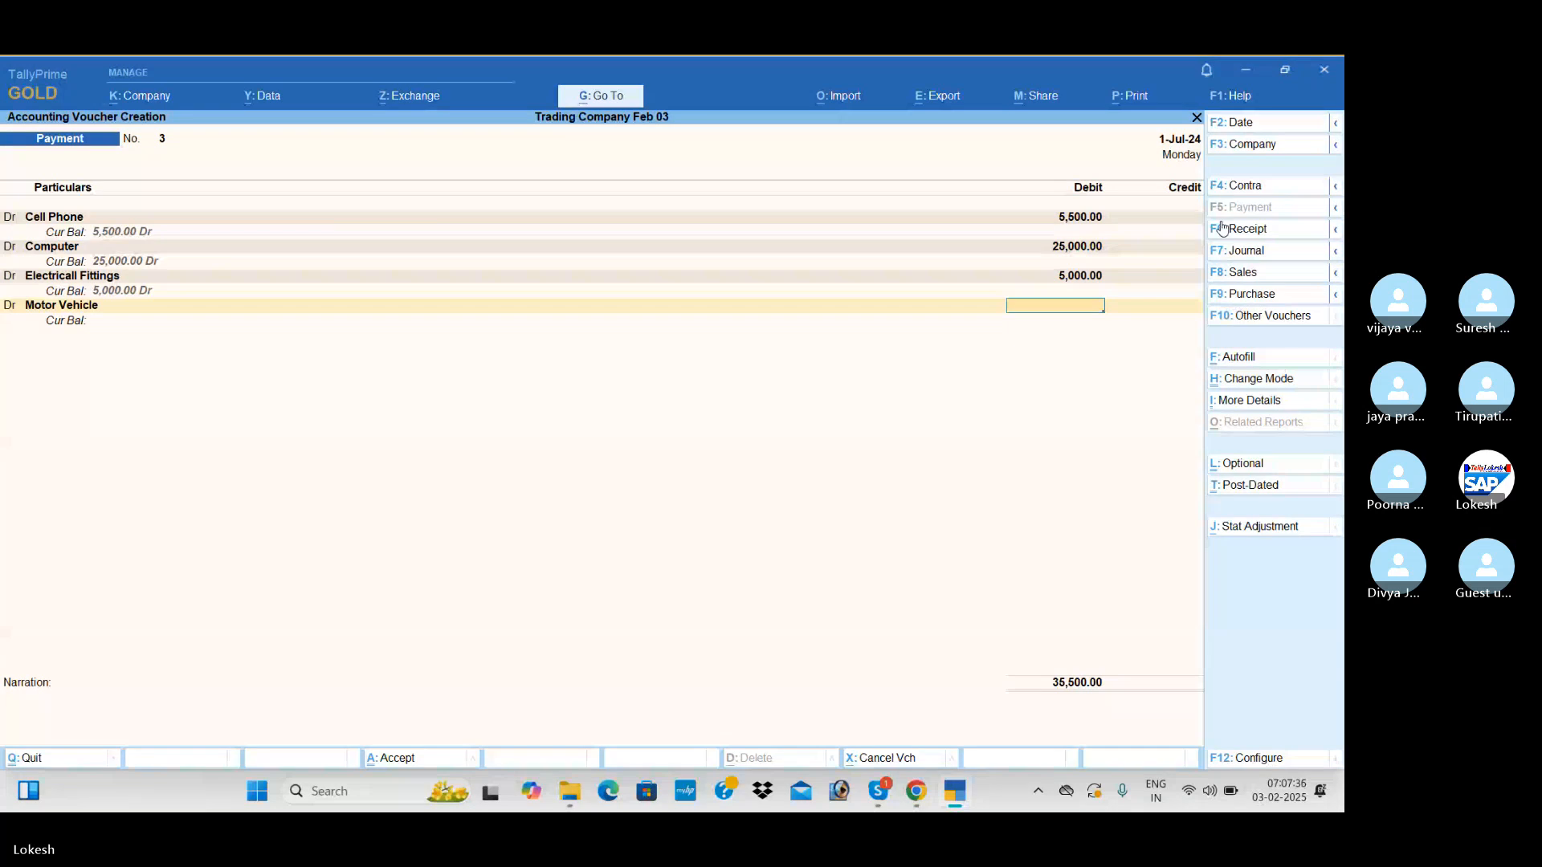
Debit Motor Vehicle with 50,000, credit the full amount to Icici Bank, and save the payment voucher
text(50000)
key(Return)
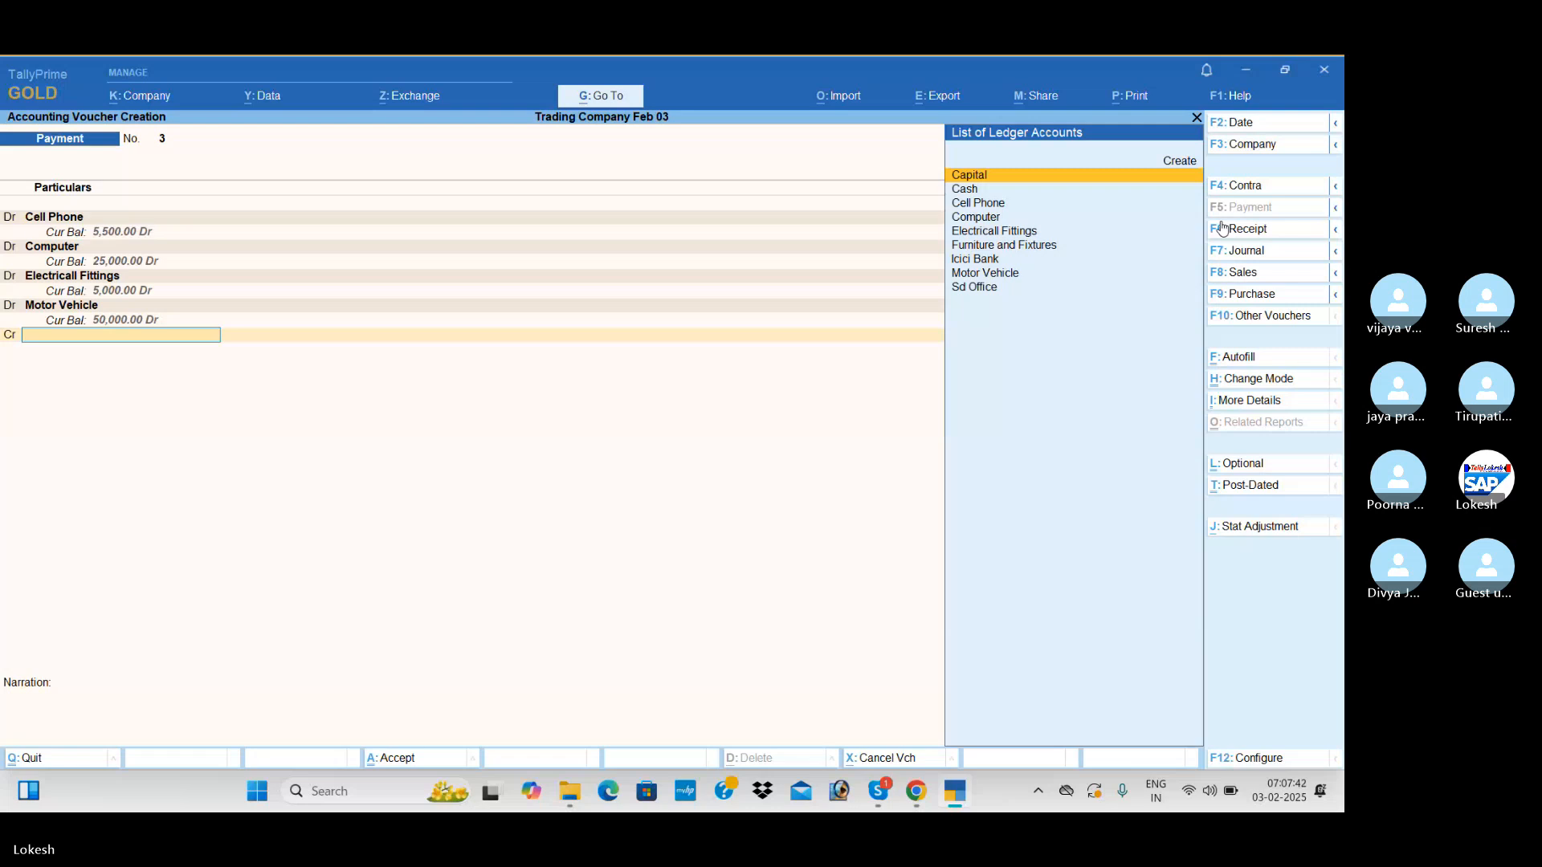
text(I)
key(Return)
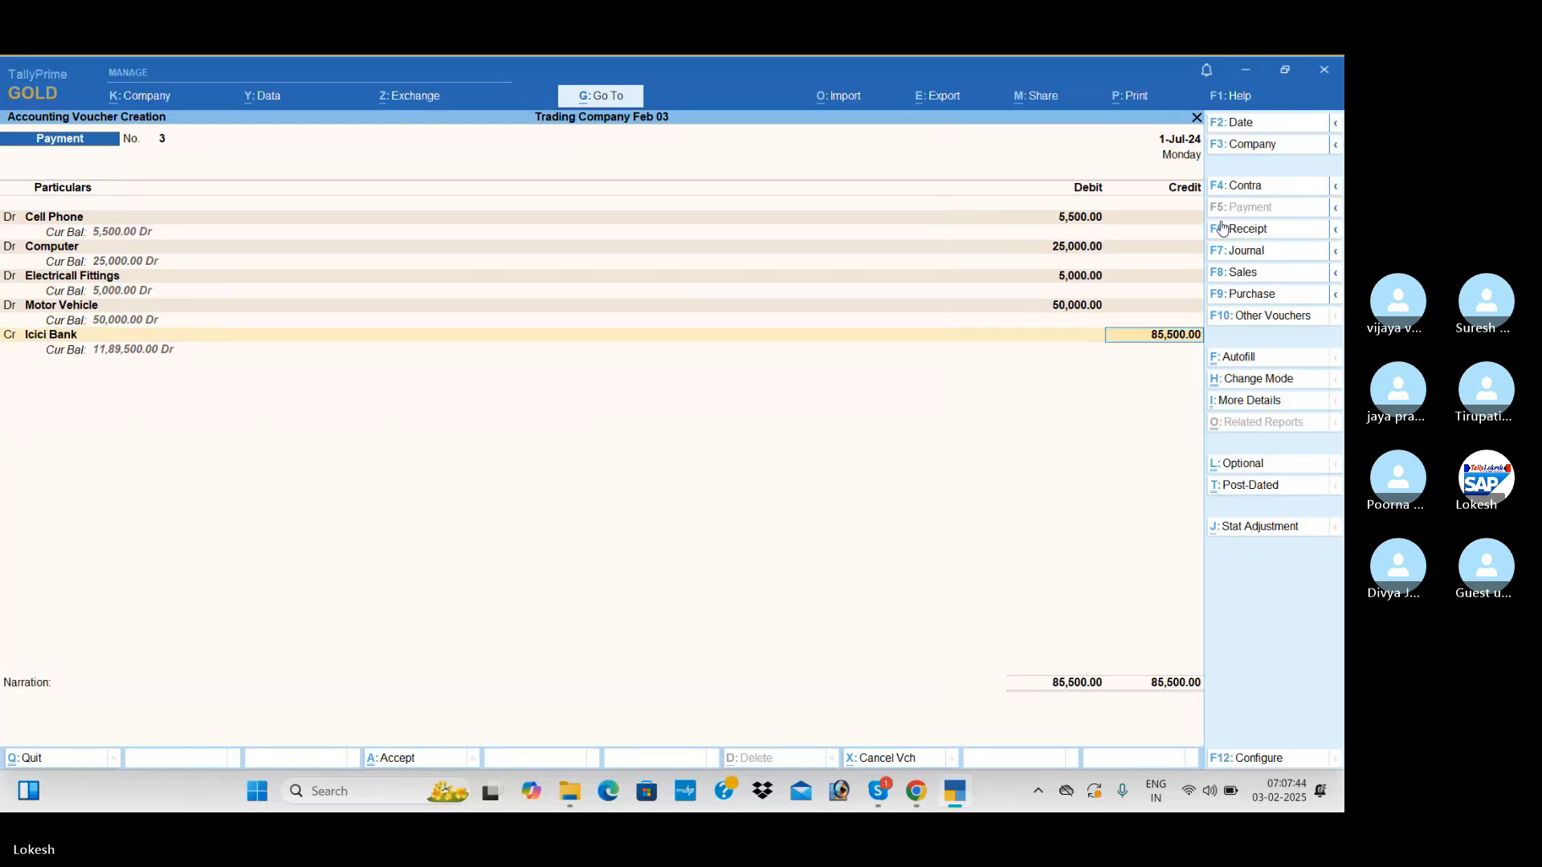
key(ctrl+a)
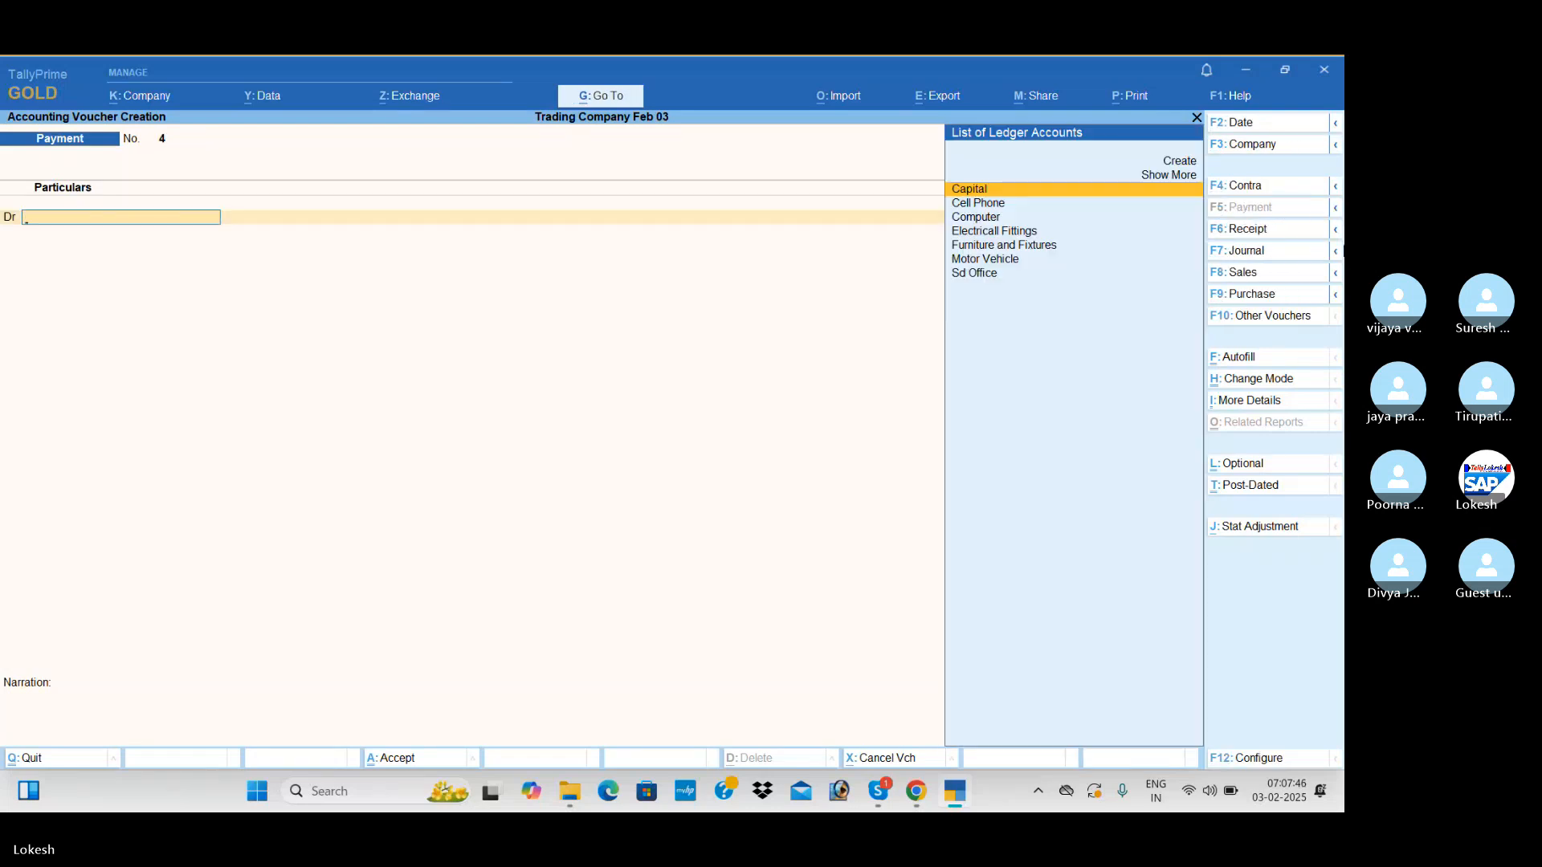
Start a purchase voucher and create its party ledger A2z Traders under Sundry Creditors, keeping Andhra Pradesh as the state
click(1276, 300)
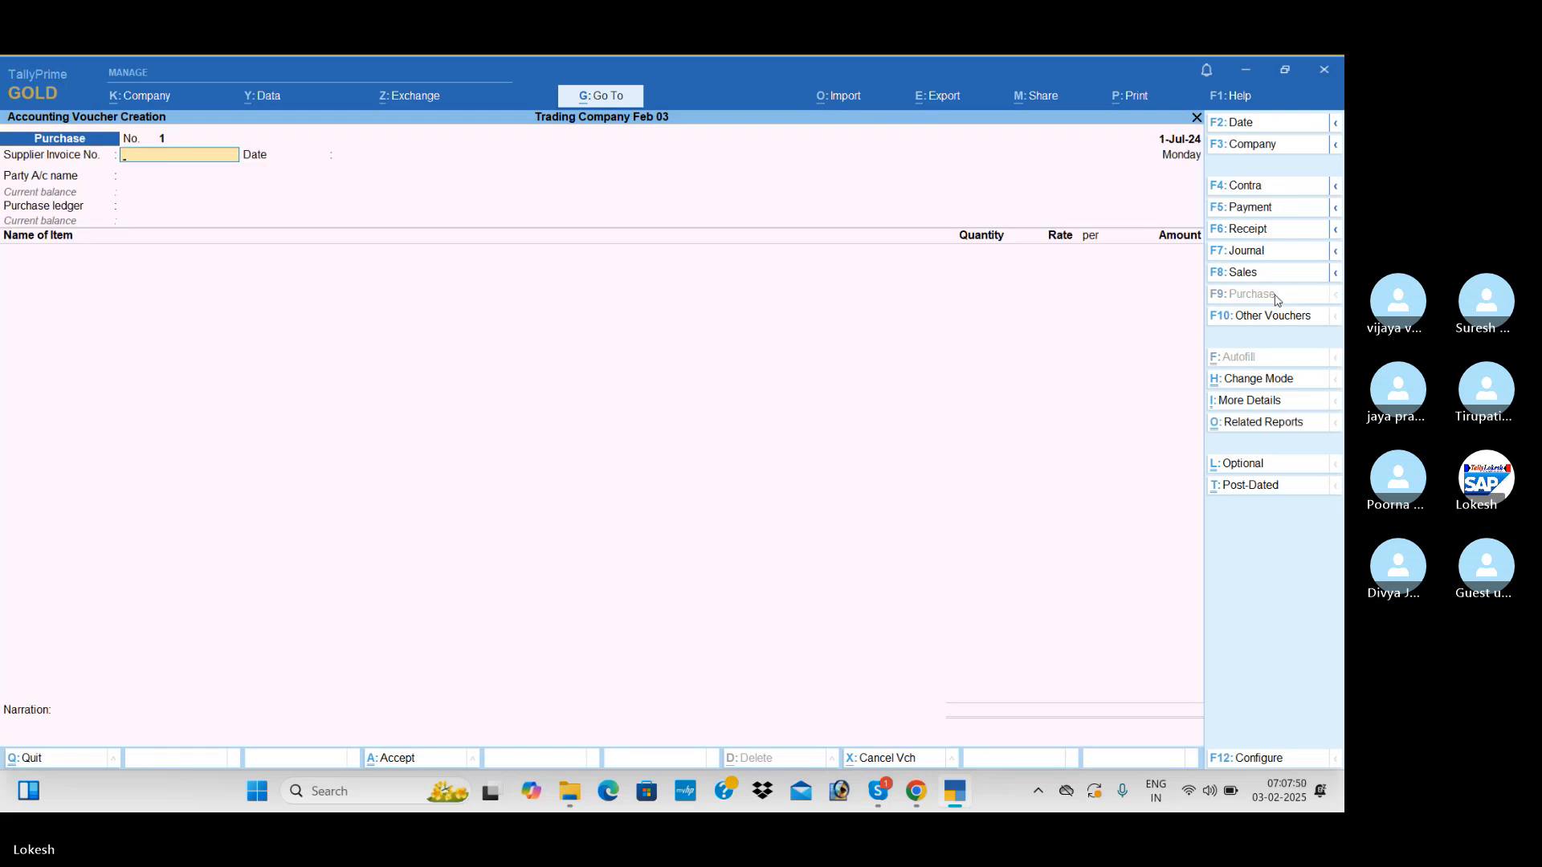
key(Return)
key(Return)
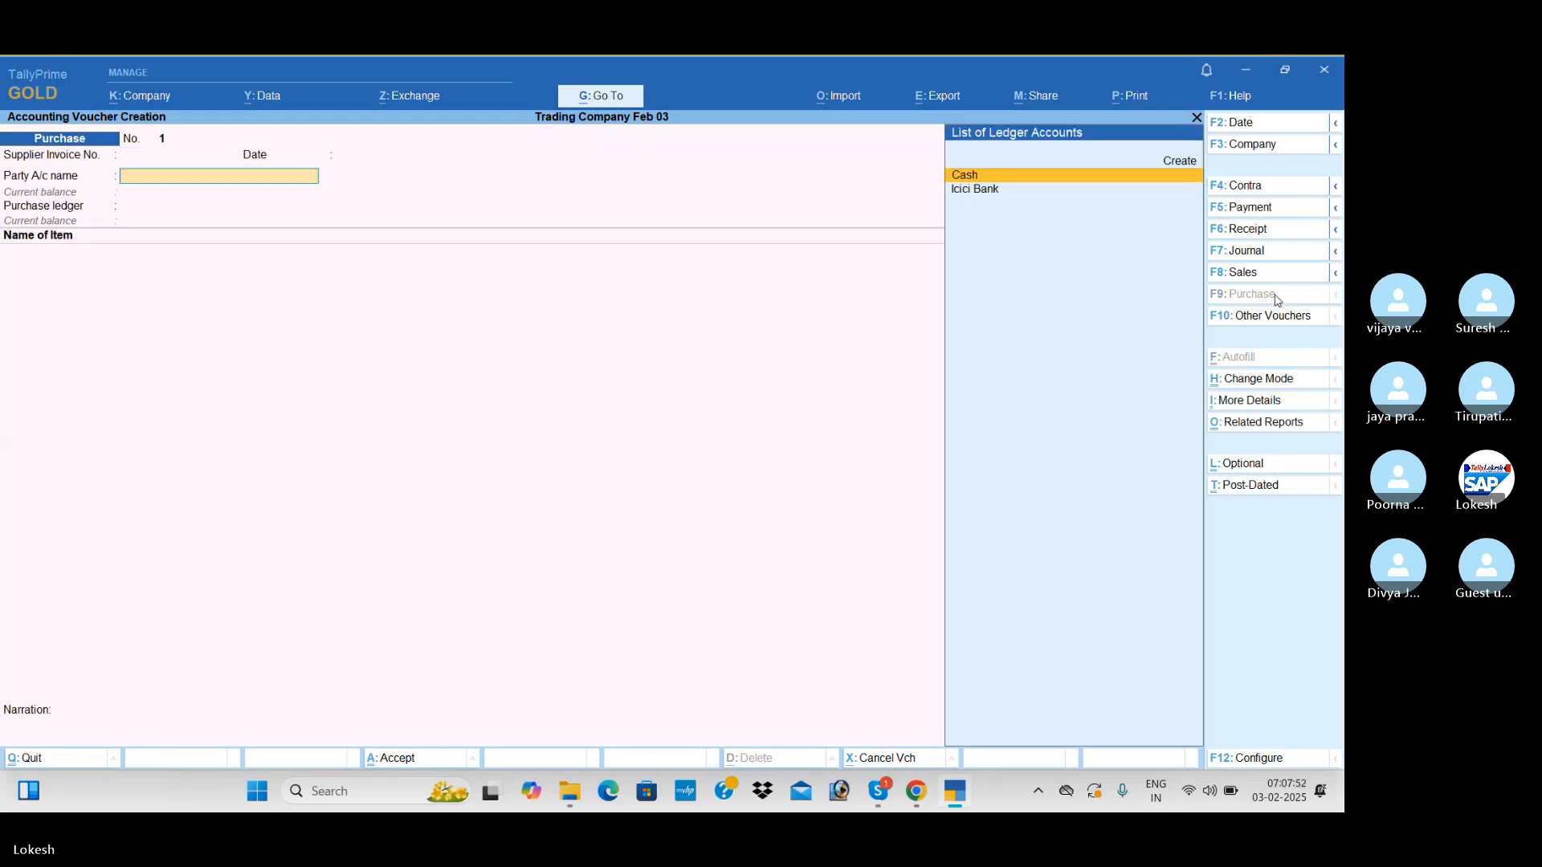
key(alt+c)
text(A2z)
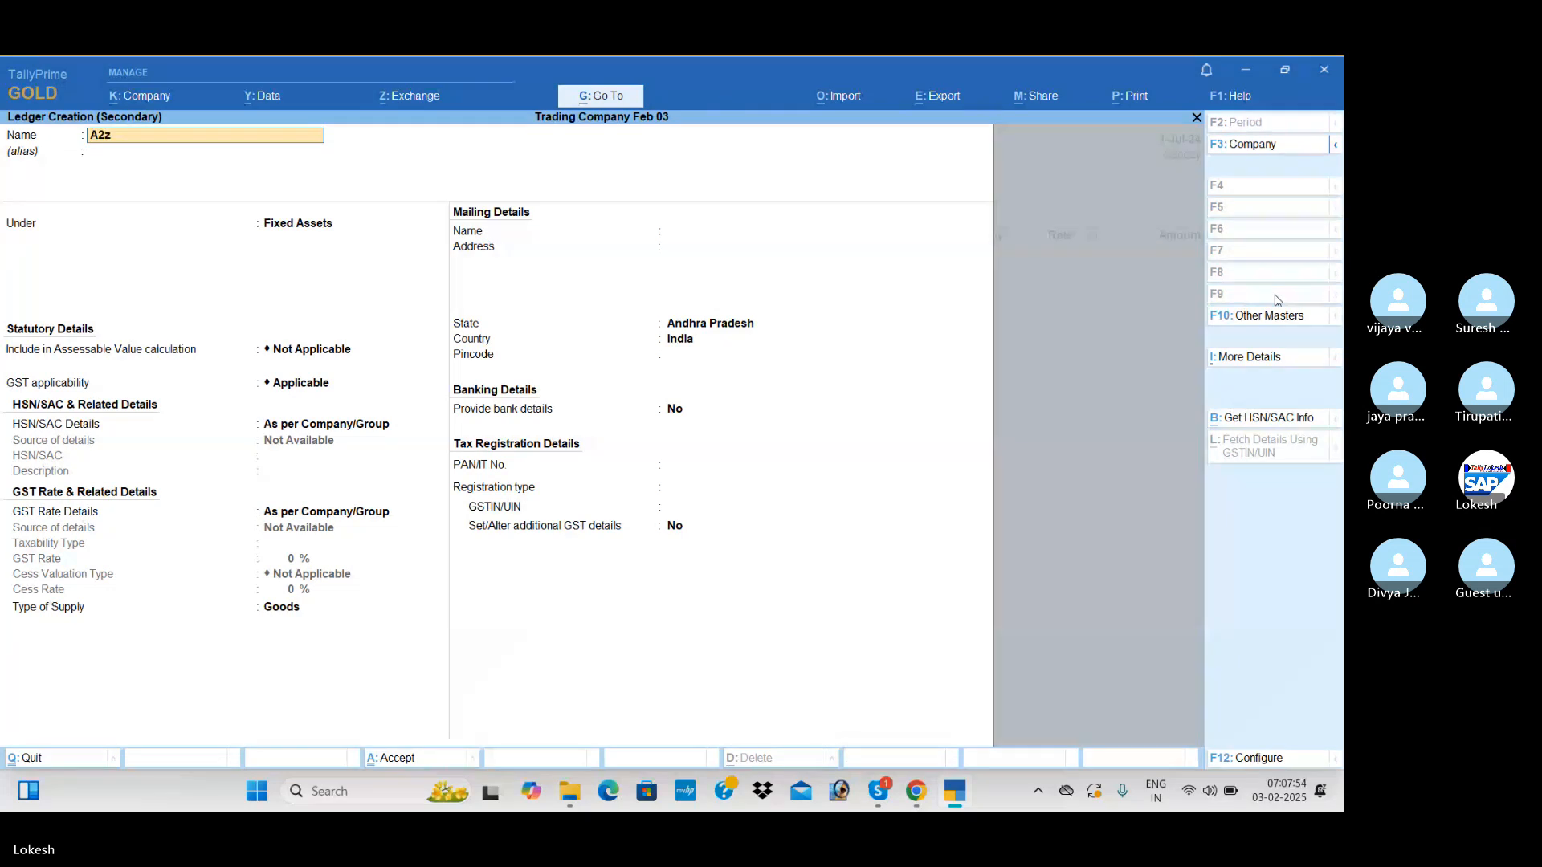
text( traders)
key(Return)
key(Return)
text(Sun)
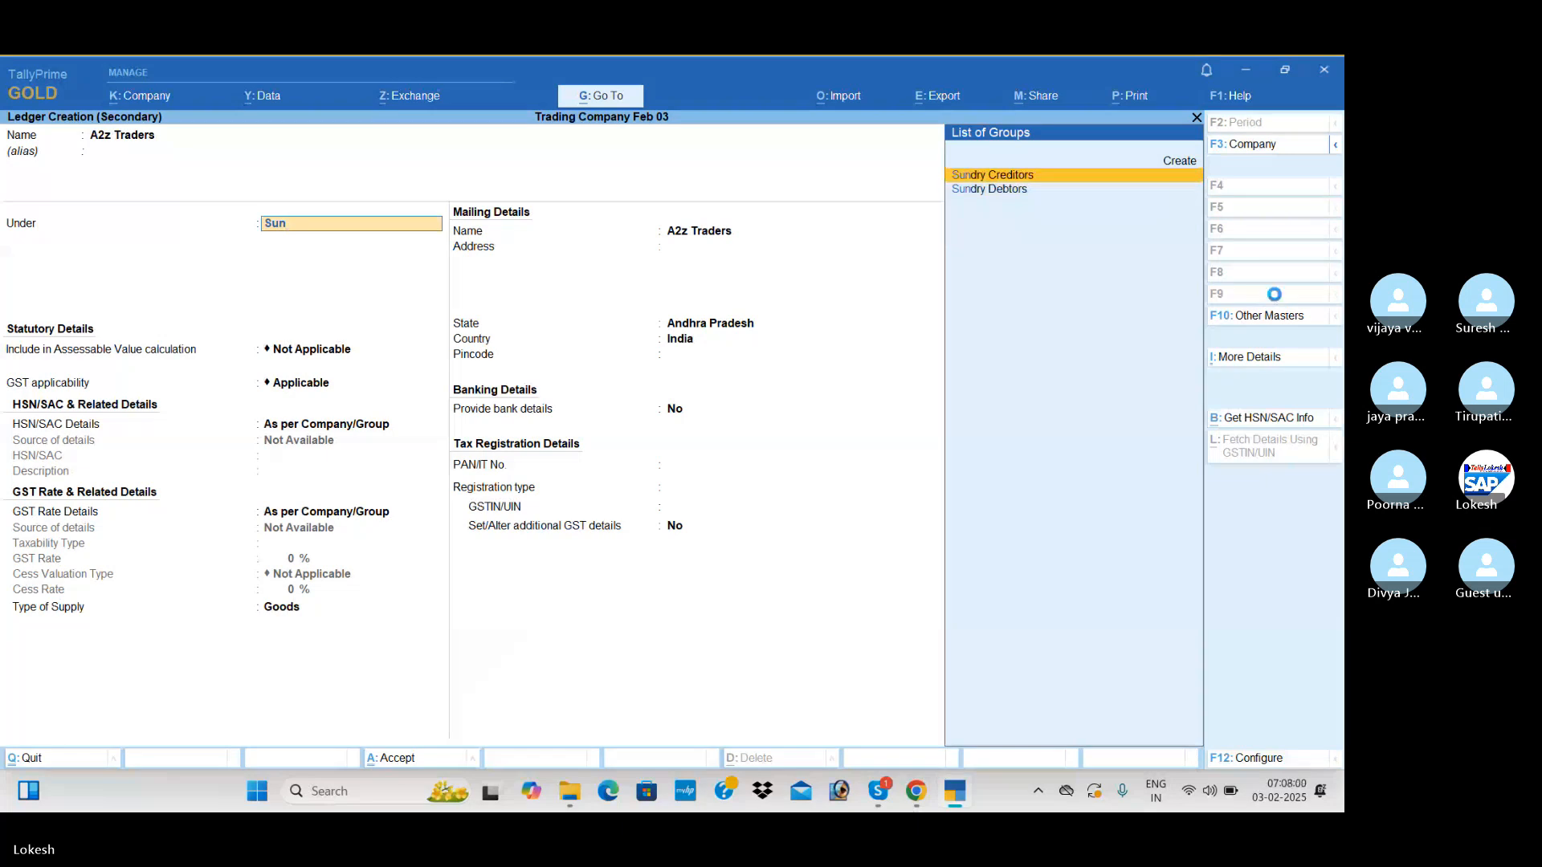
key(Return)
key(Return)
key(Return)
key(Return)
key(Return)
key(Return)
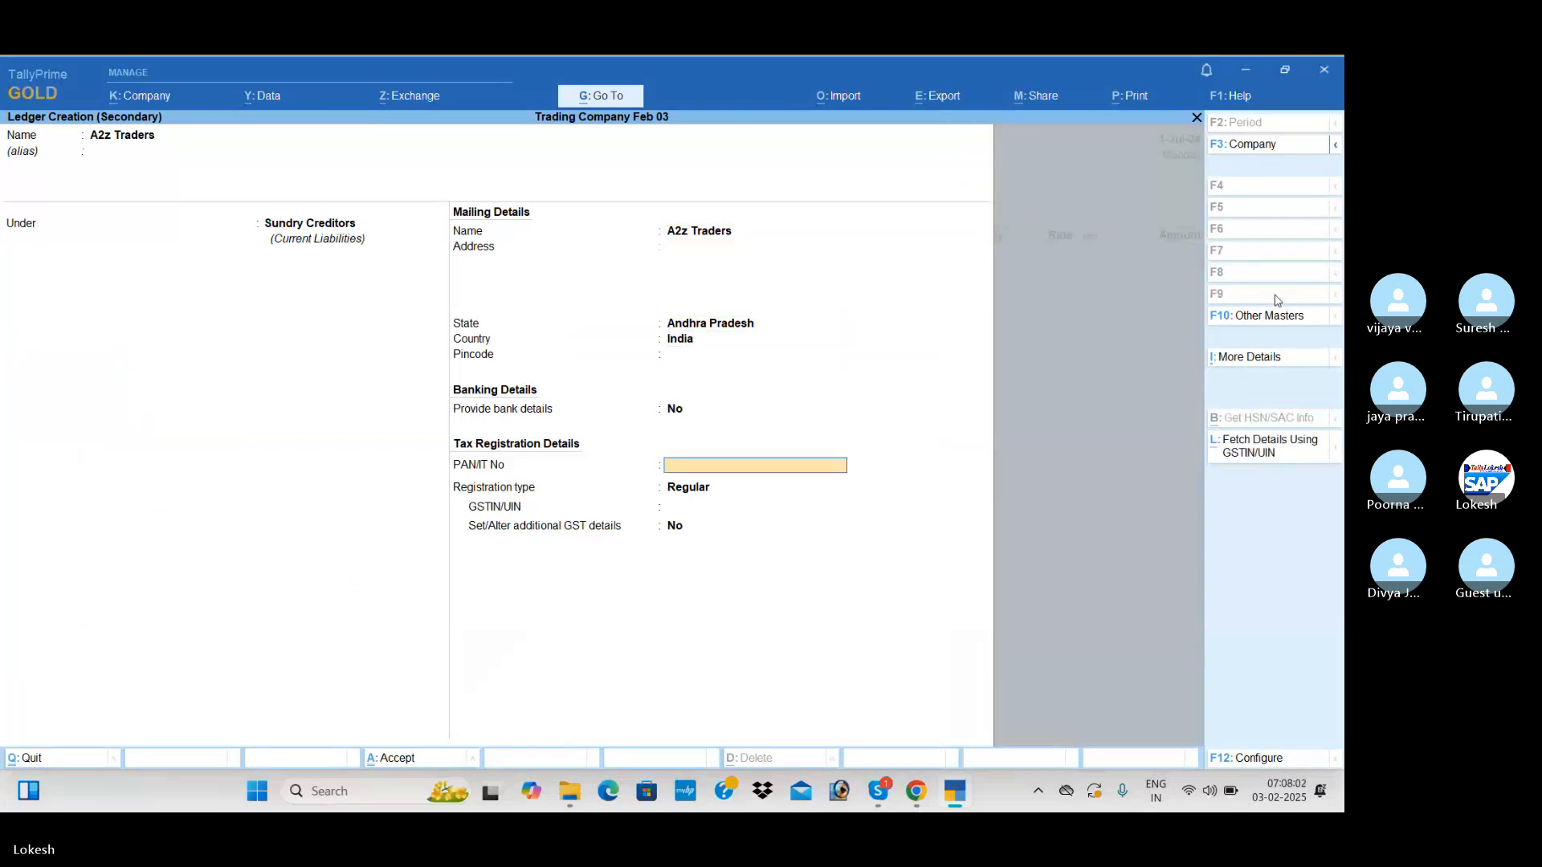
Keep the supplier's registration type Regular, enter only state code 37 as GSTIN, save the ledger and accept the blank receipt and party details
key(Return)
key(Return)
text(37)
key(Return)
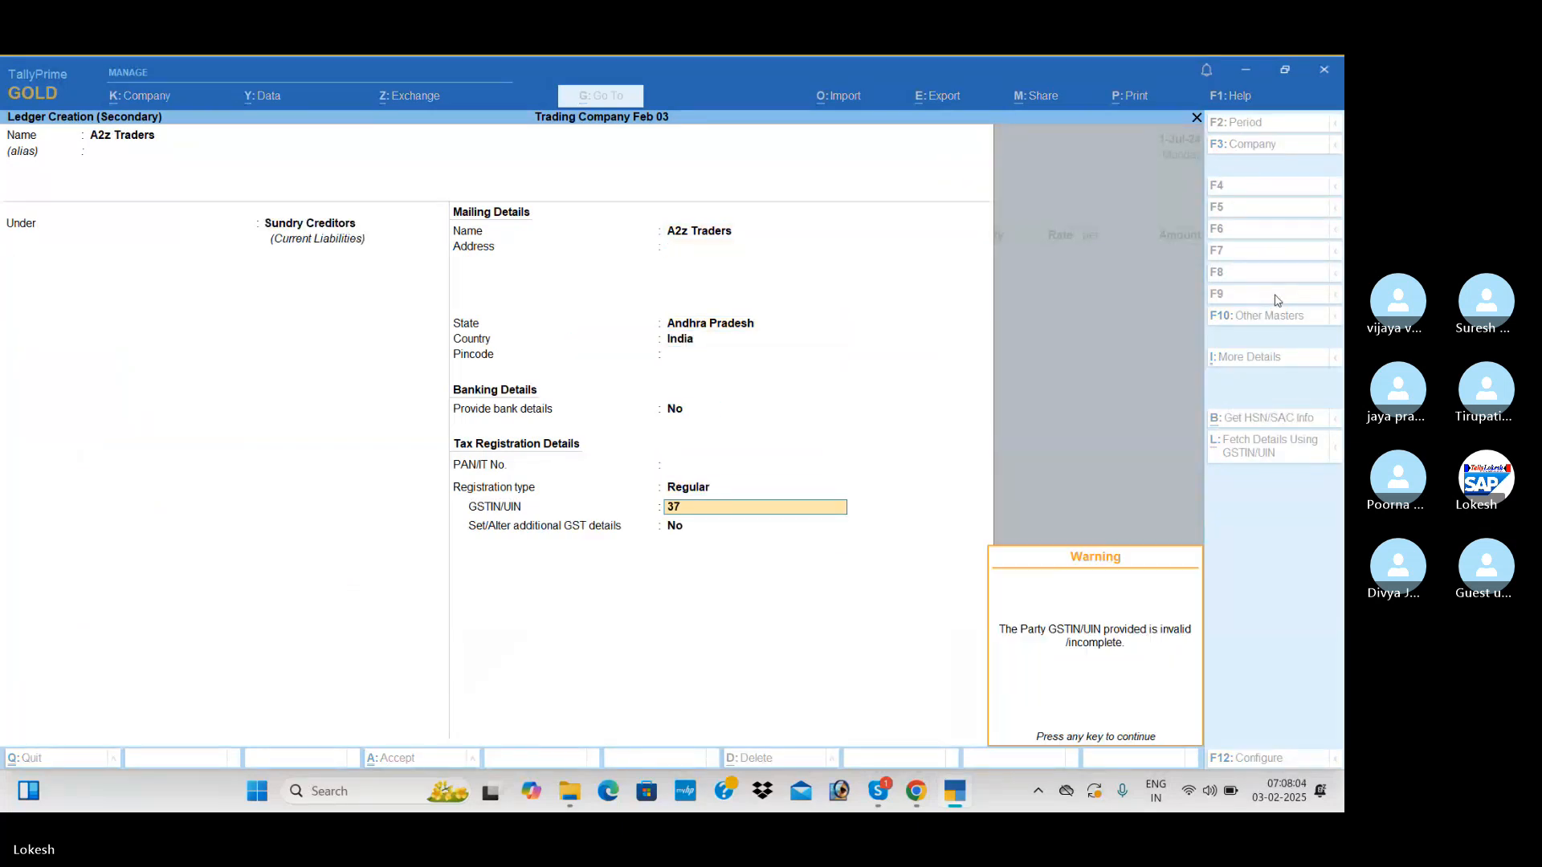
key(Return)
key(Return)
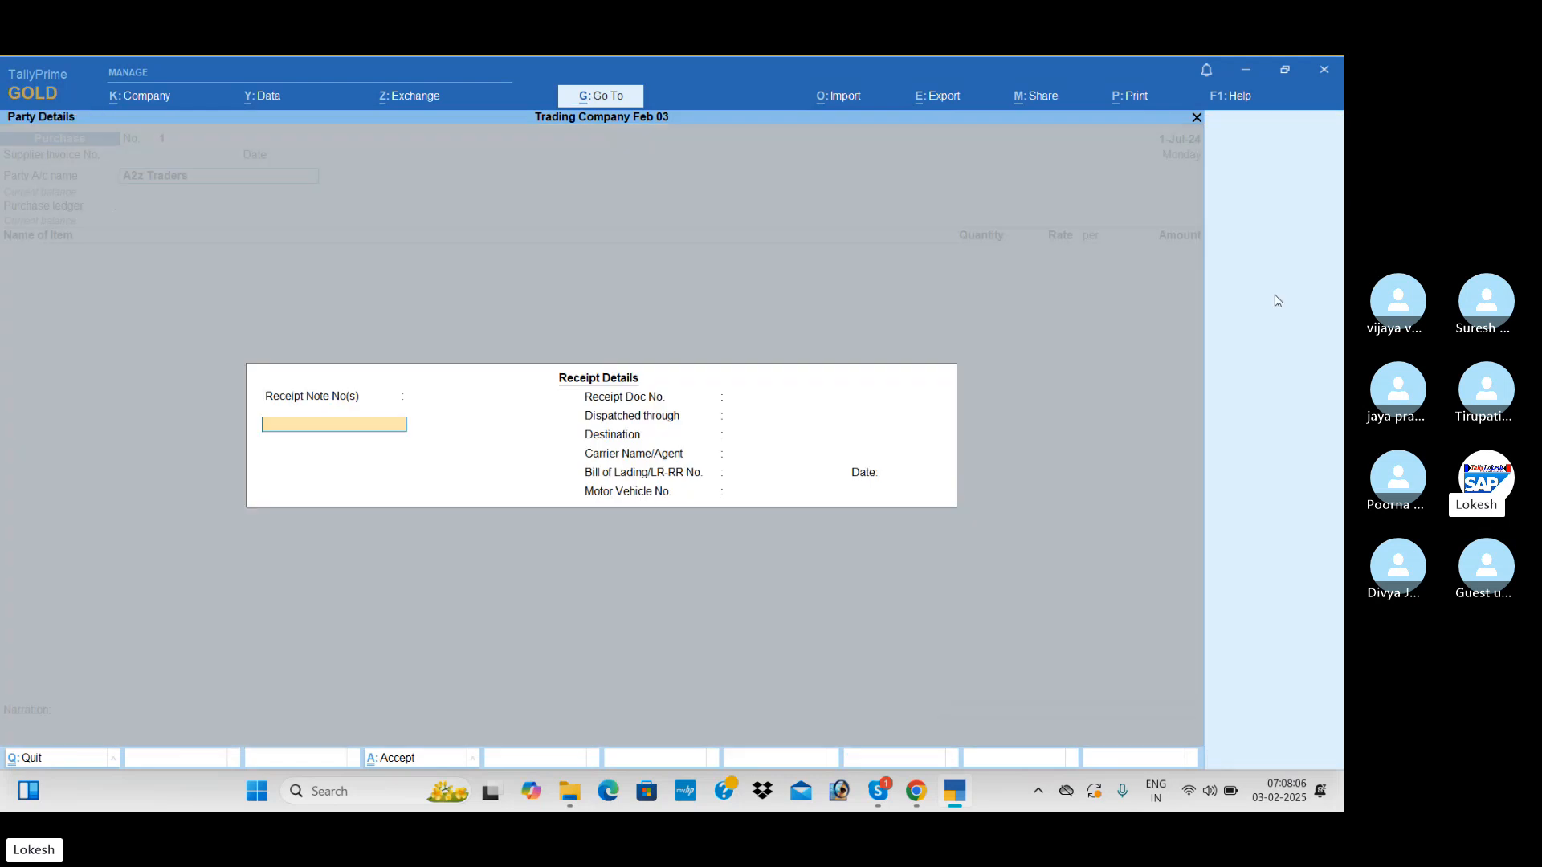
key(ctrl+a)
key(ctrl+a)
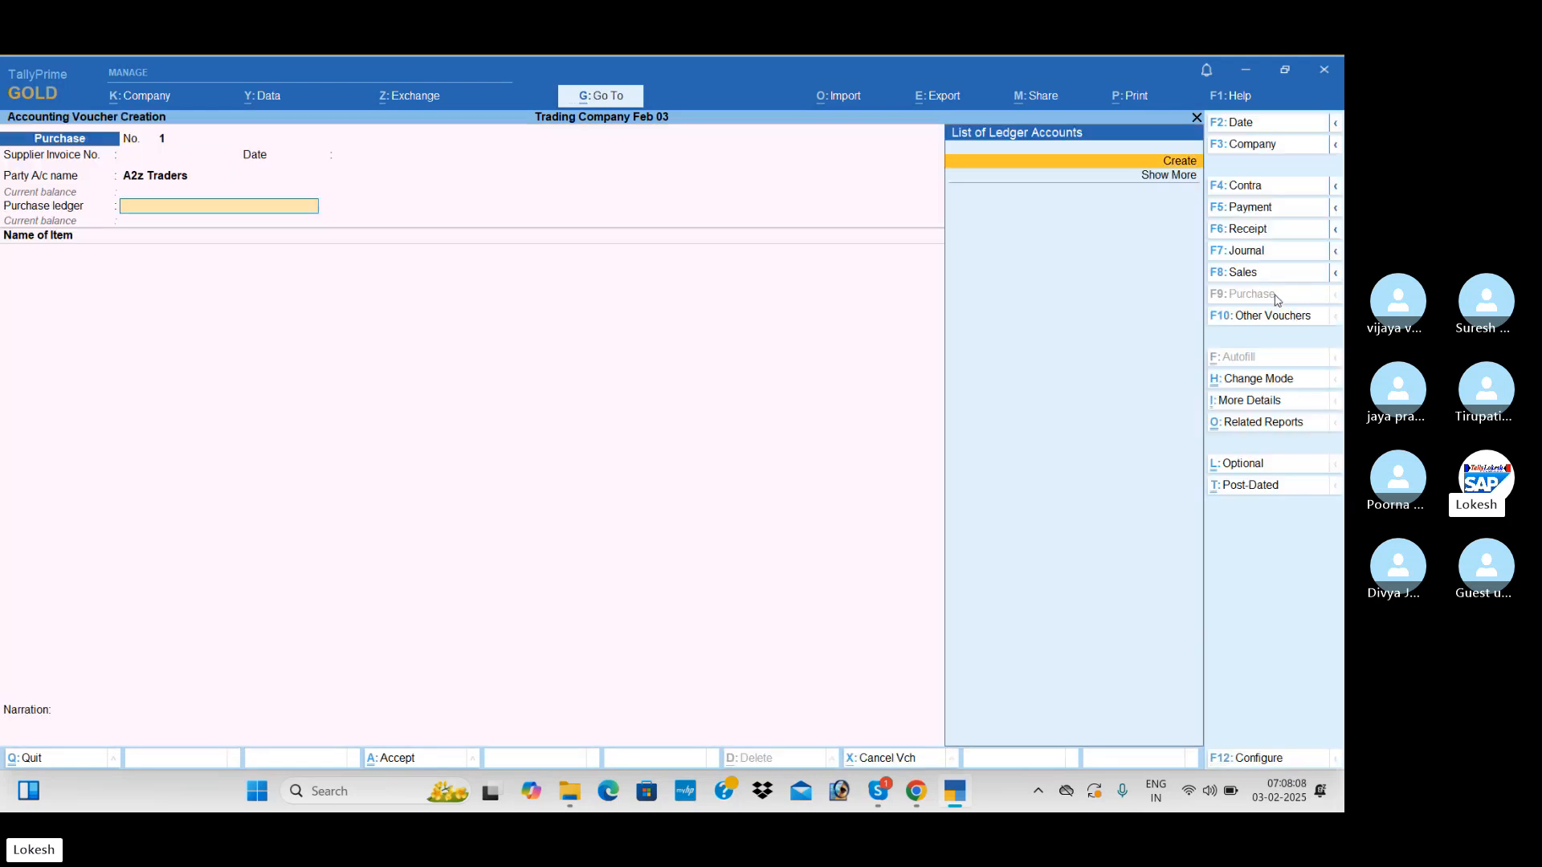
Create a Purchase ledger under Purchase Accounts with GST applicable and Goods as type of supply, and use it in the voucher
key(Return)
text(Purchase)
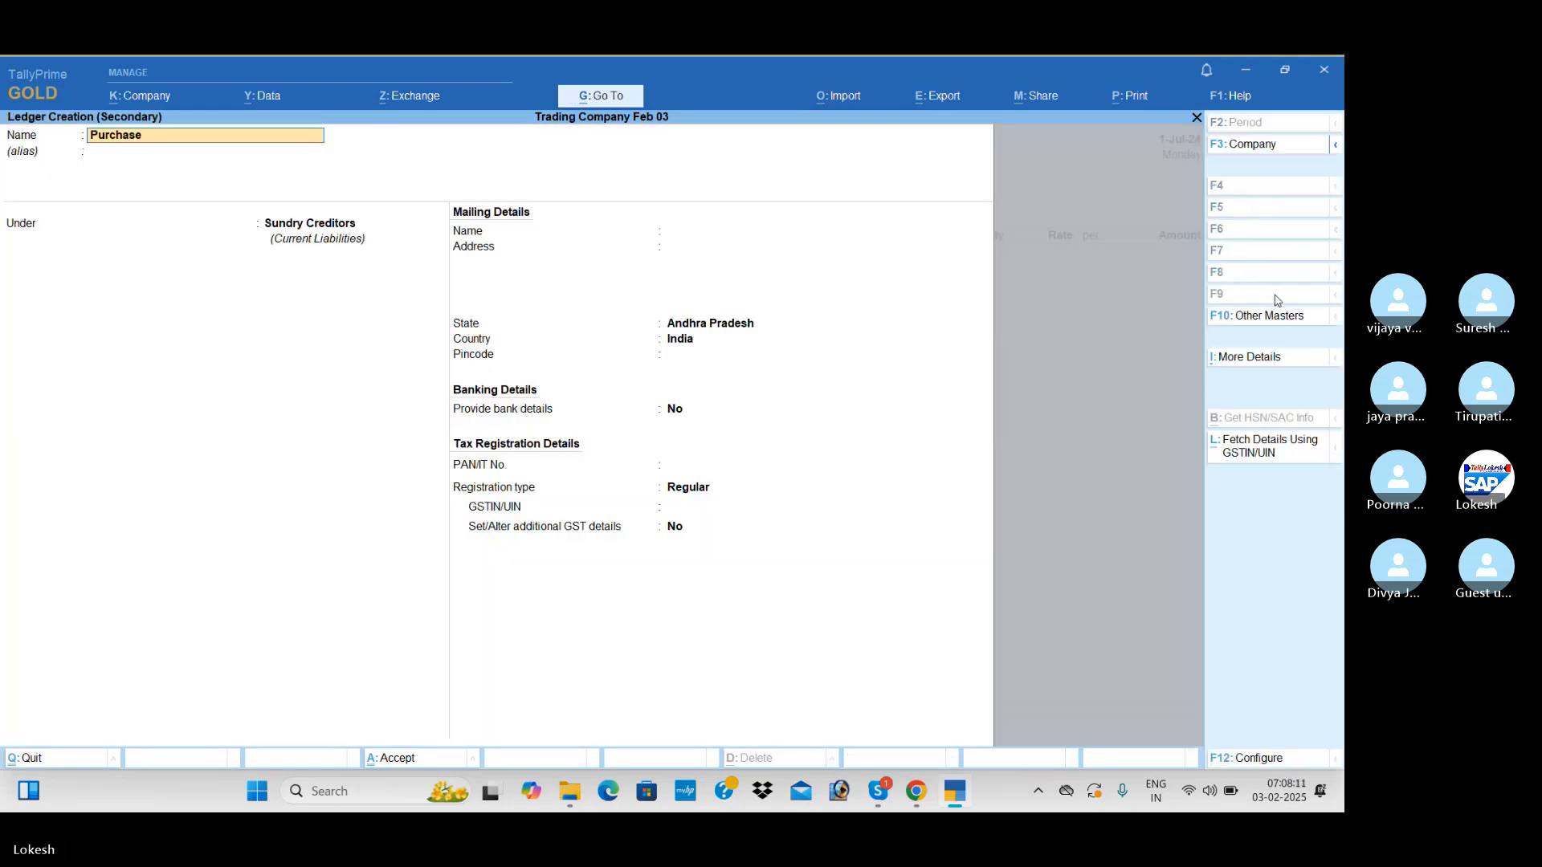
key(Return)
key(Return)
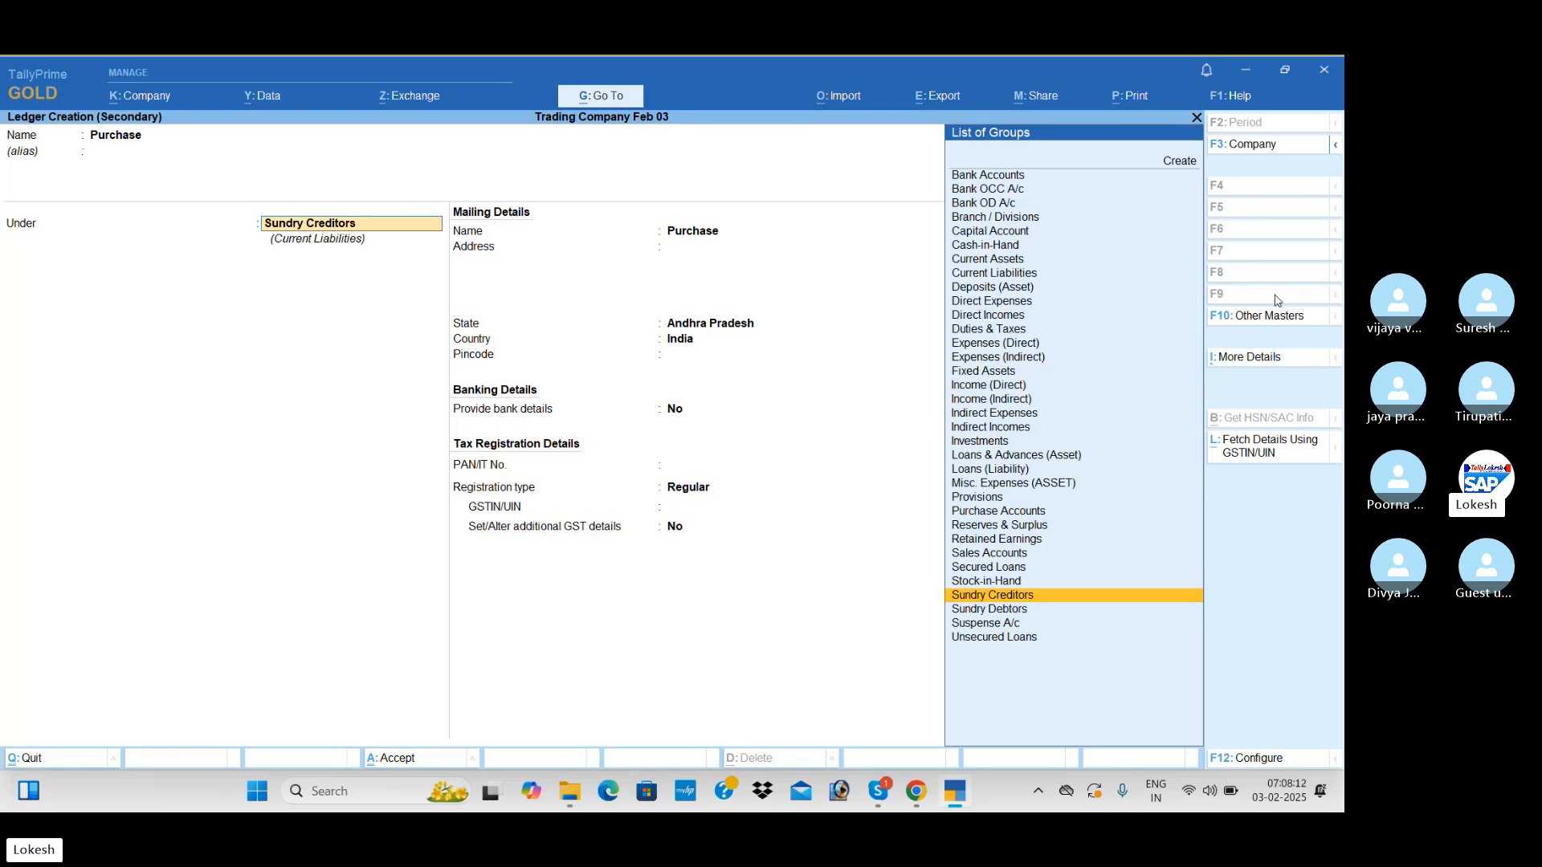
text(Pu)
key(Return)
key(Return)
key(Return)
key(Return)
key(Return)
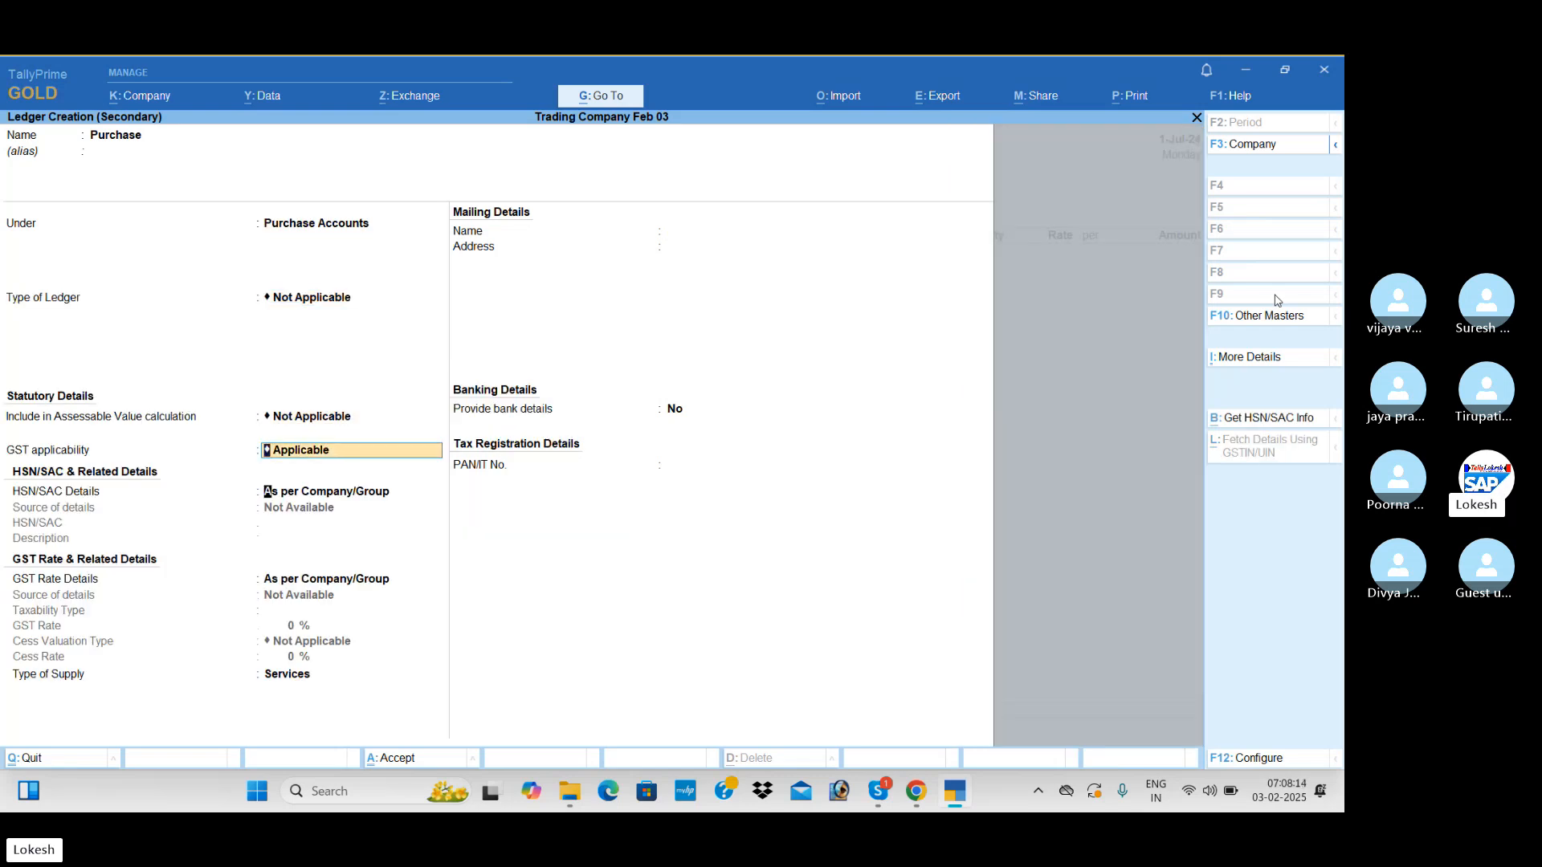
key(Up)
key(Return)
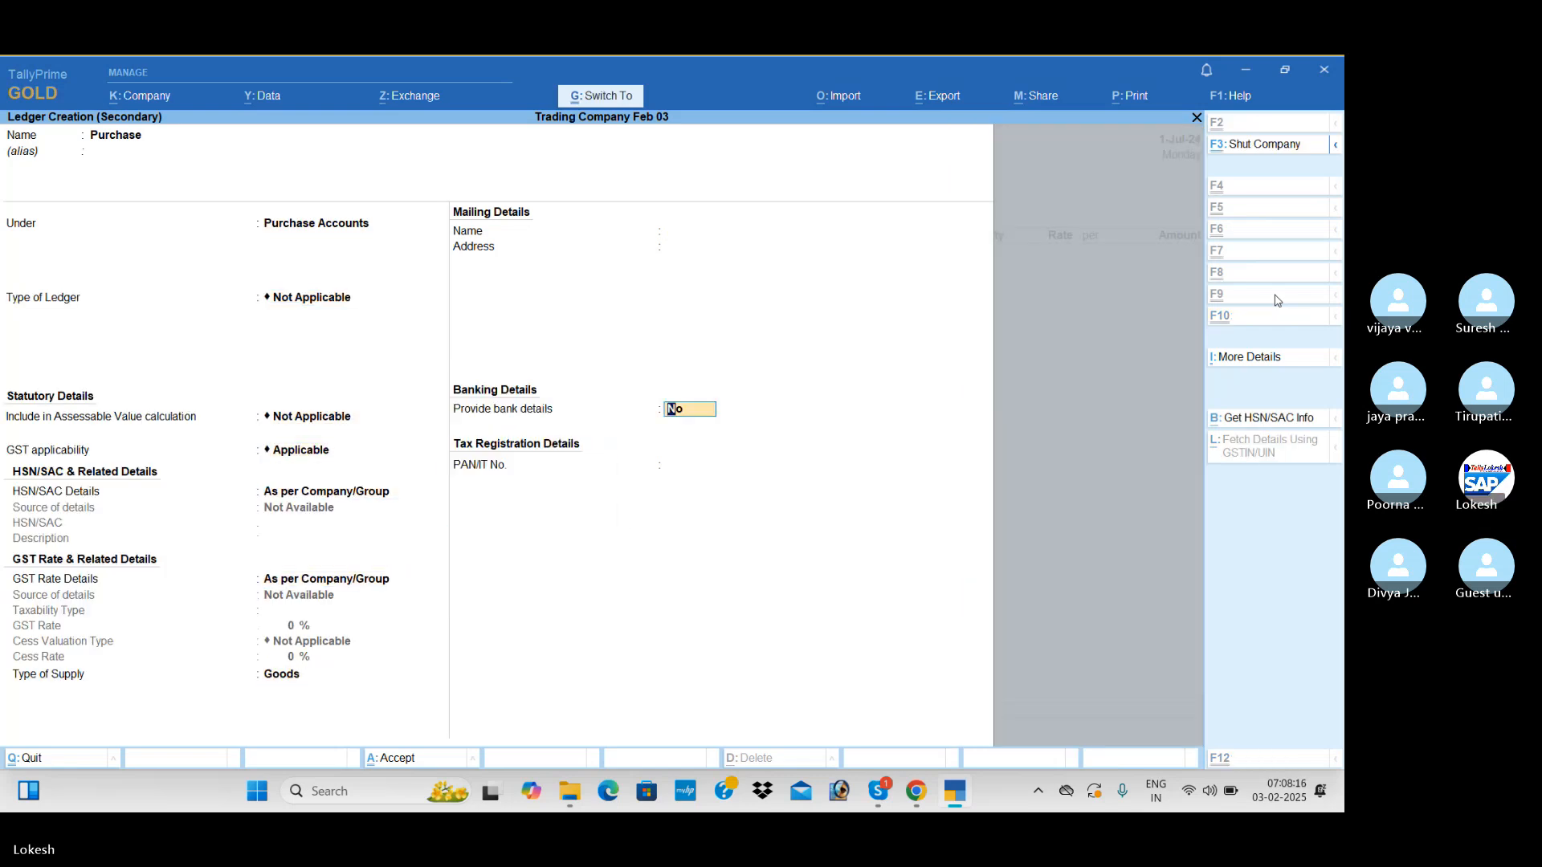
key(ctrl+a)
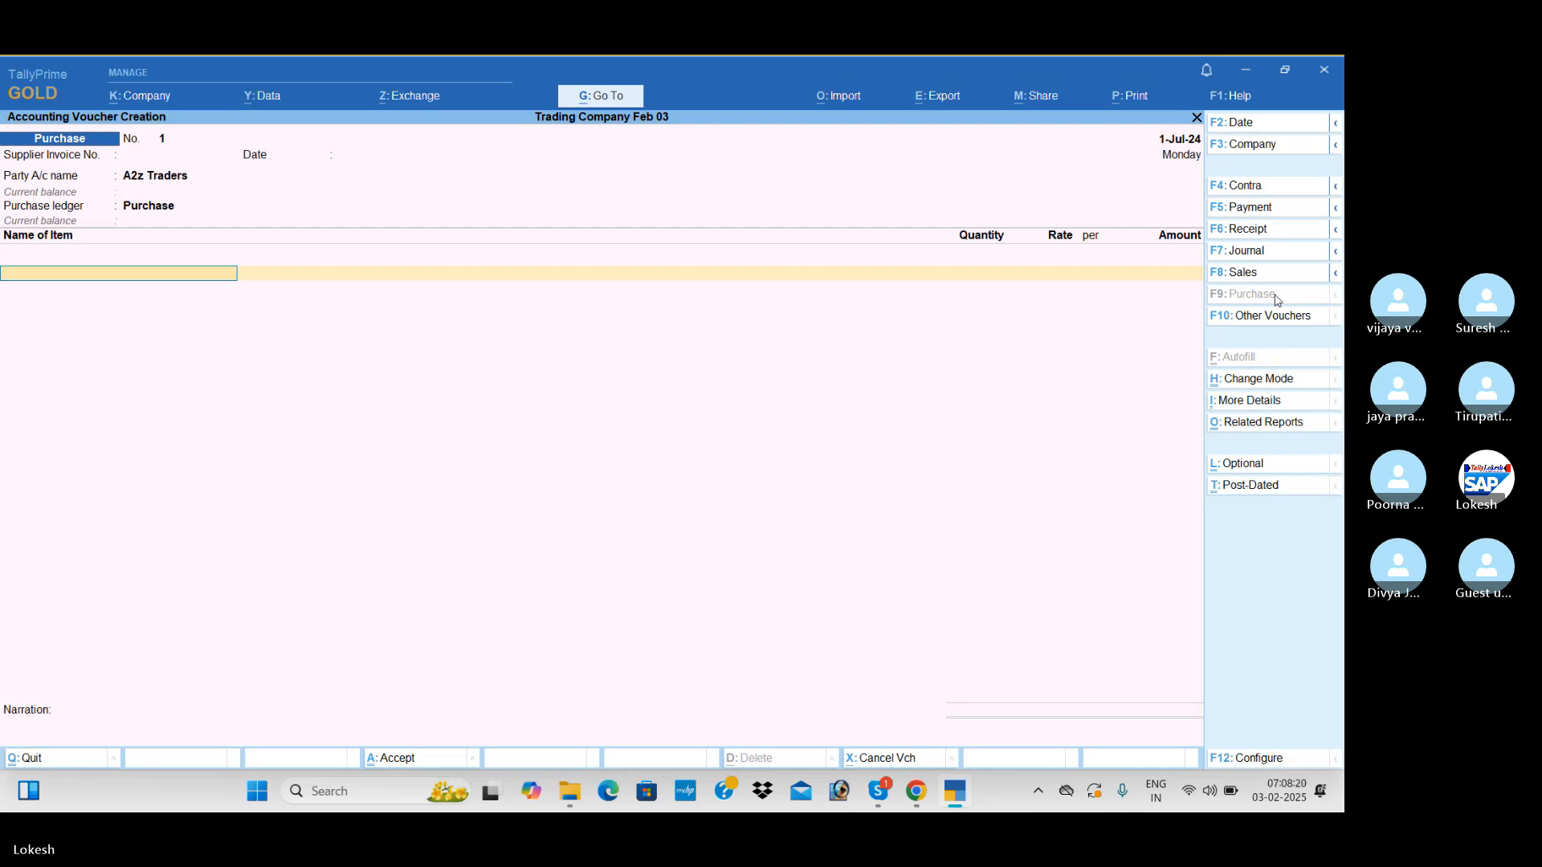
Start a new stock item named High Capacity Stabilizers from the purchase voucher's item line
key(alt+c)
text(High)
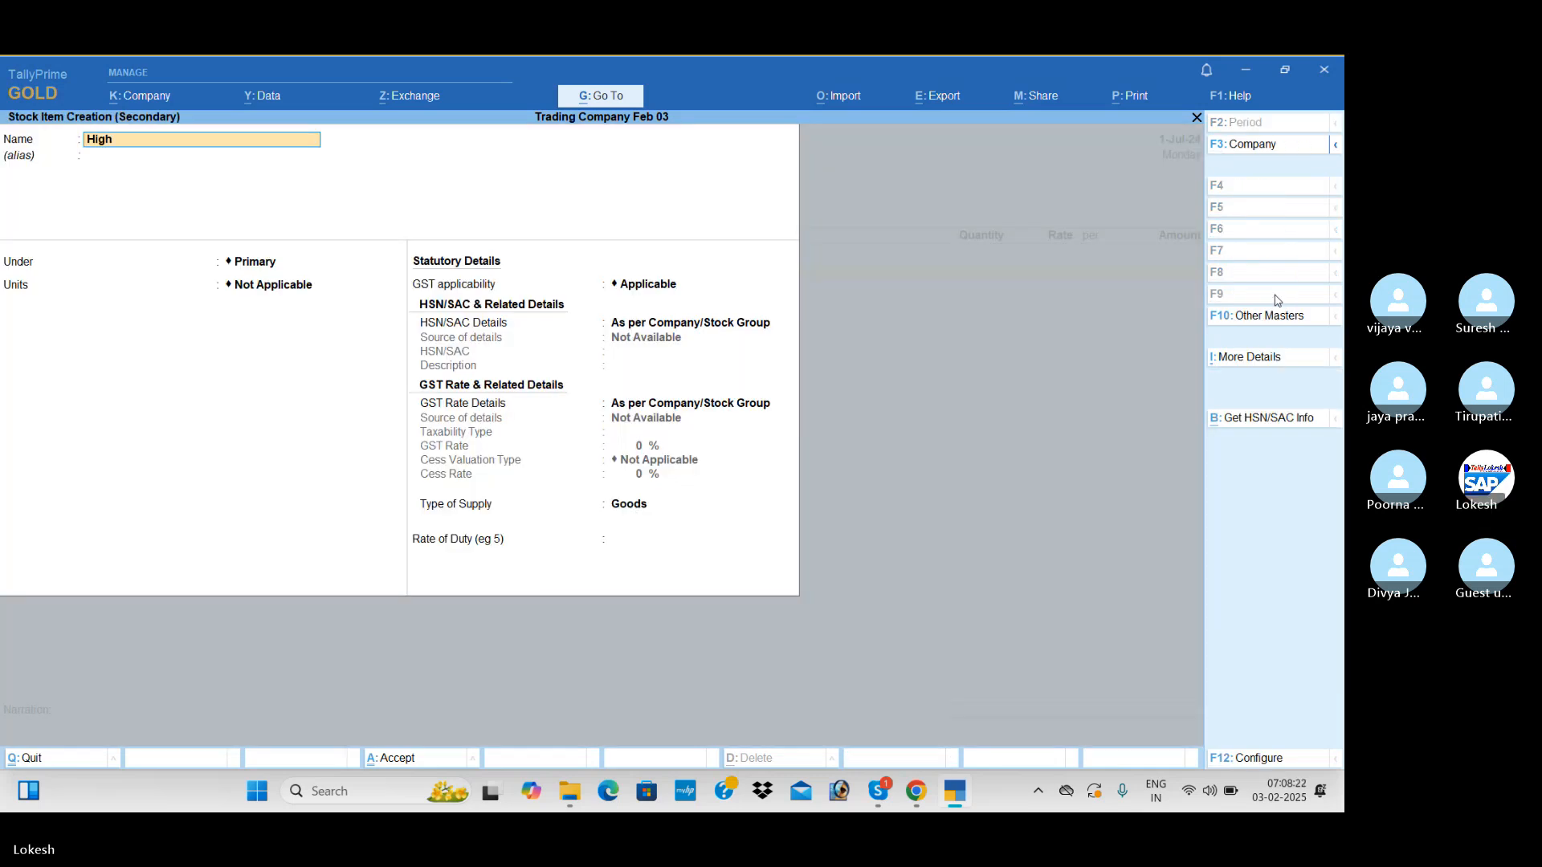
text( Capacity Stabilizers)
key(Return)
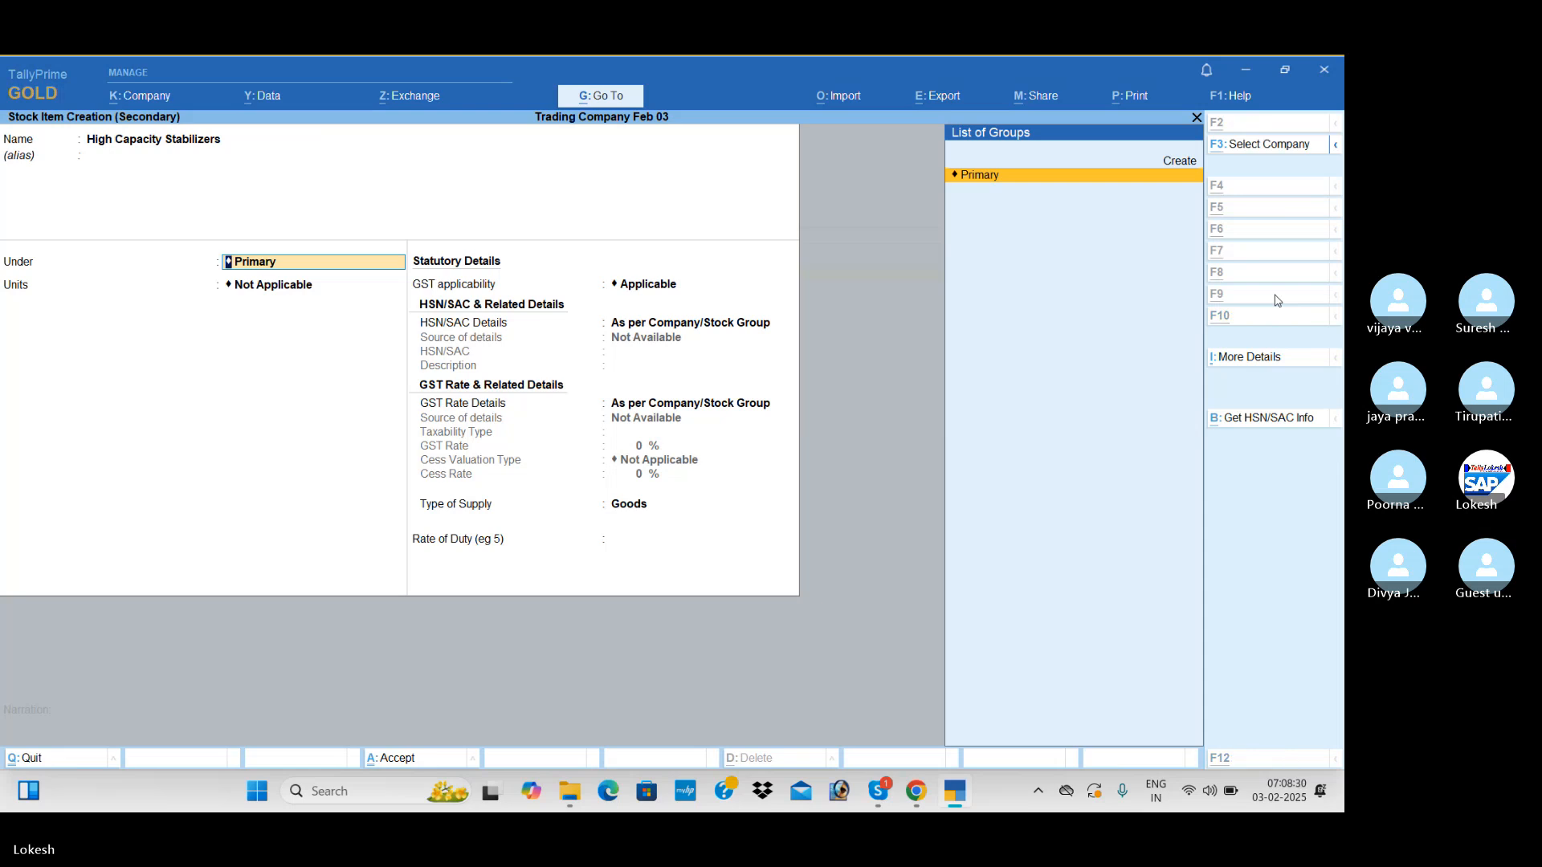
Create a Stabilizers stock group under Primary and assign it to the new stock item
key(alt+c)
text(Stabilizers)
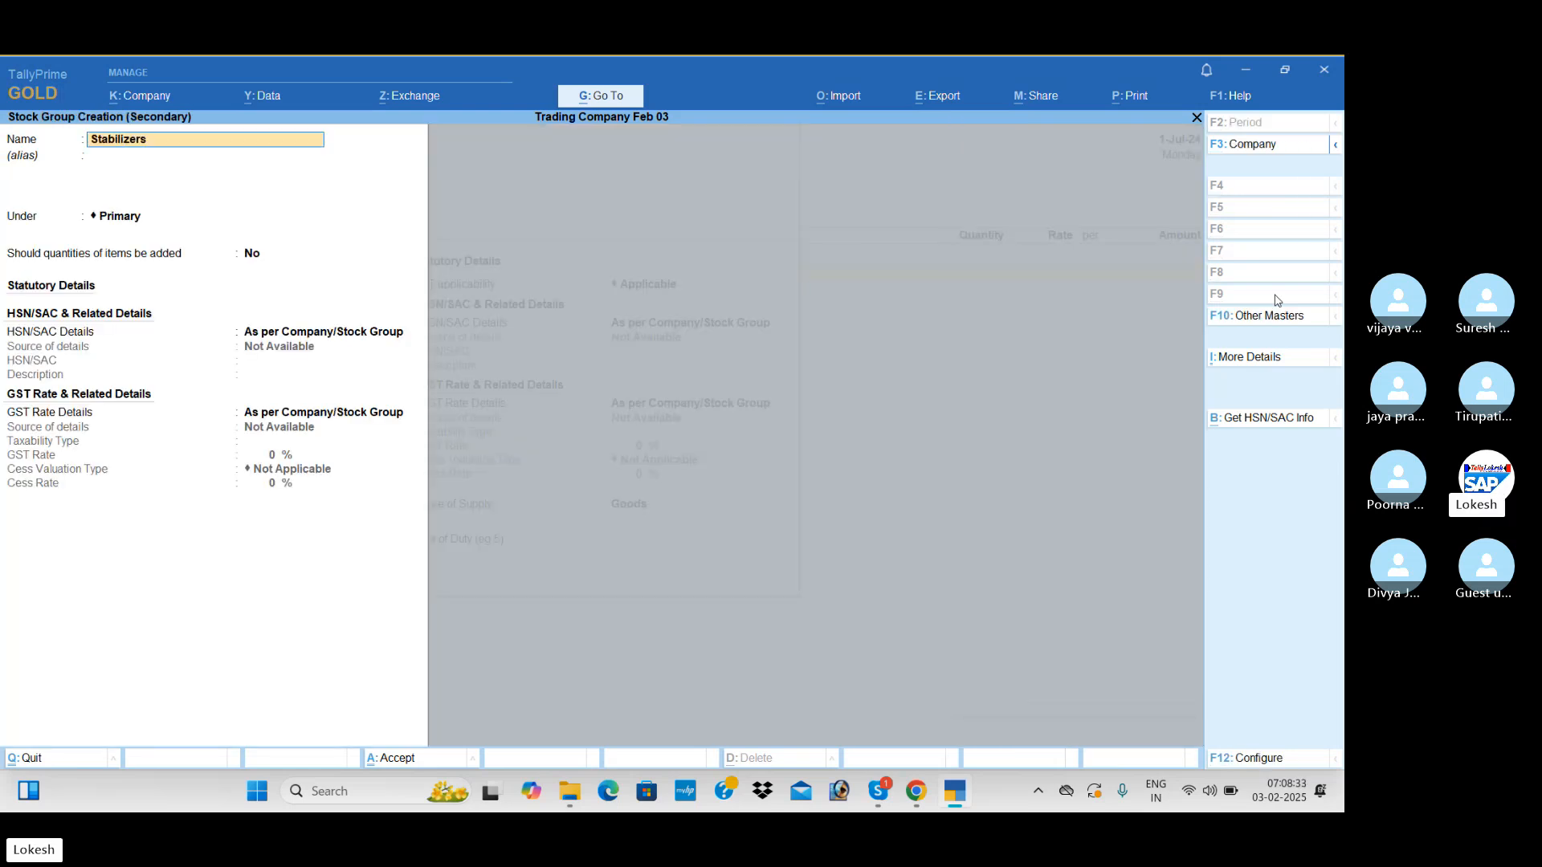
key(Return)
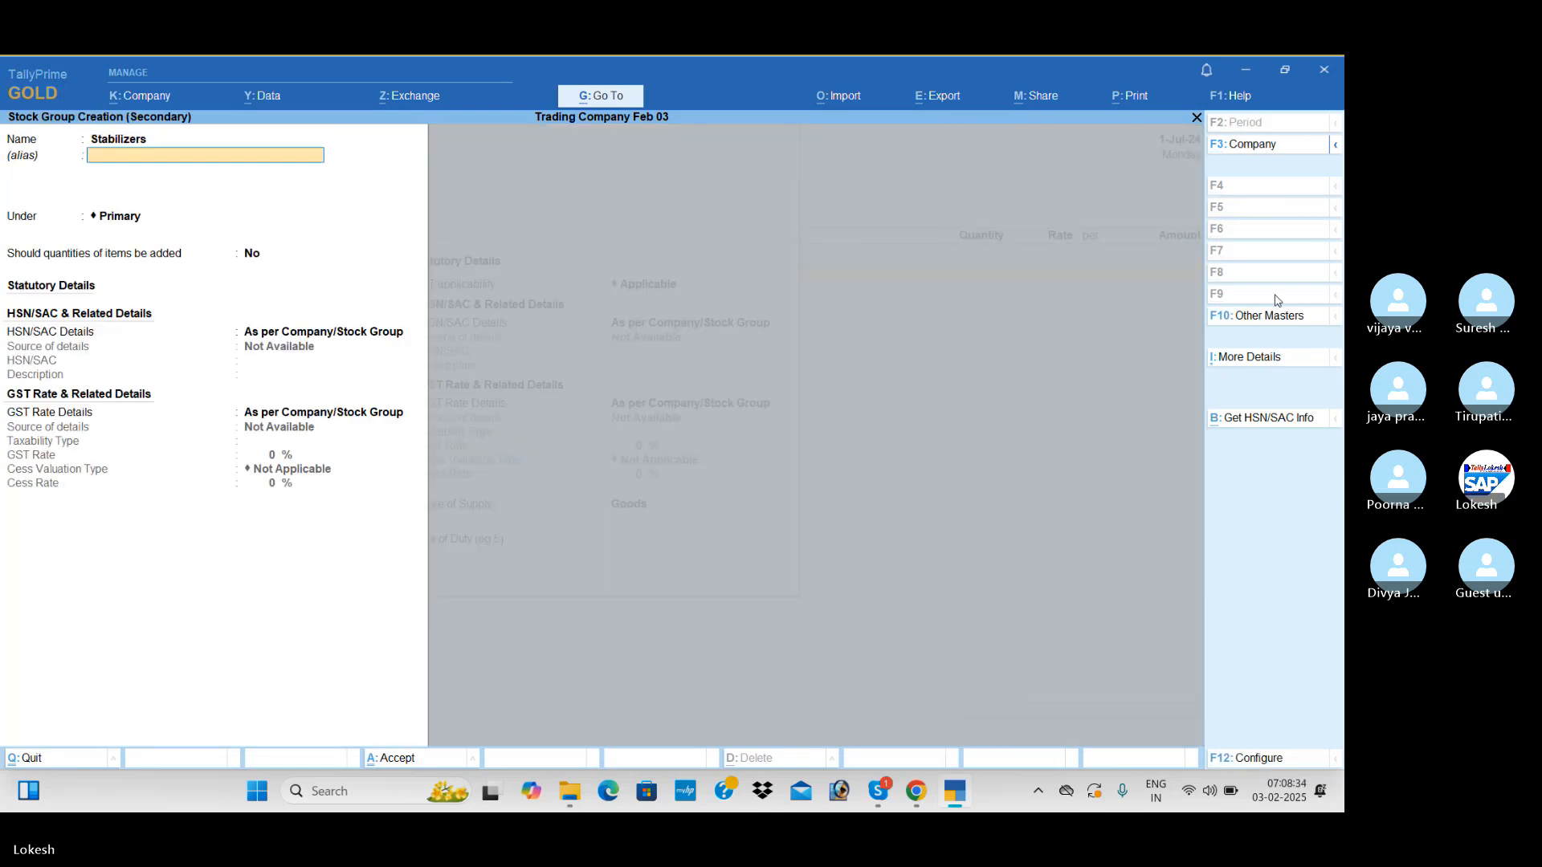
key(ctrl+a)
Create a simple unit nos with quantity code NOS-NUMBERS and 0 decimal places for the stock item
key(alt+c)
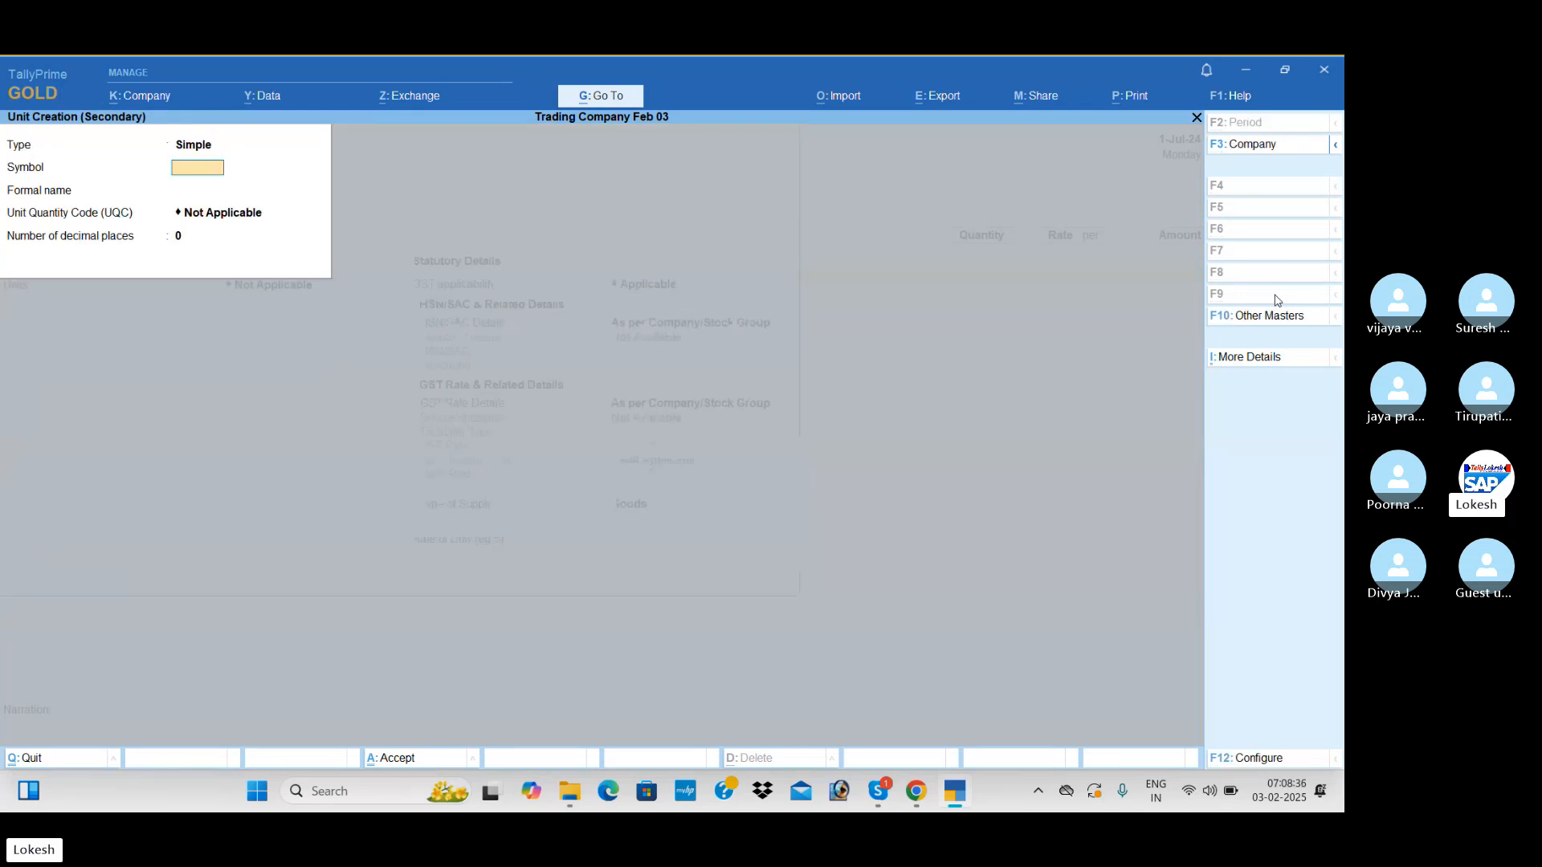
text(nos)
key(Return)
key(Return)
text(no)
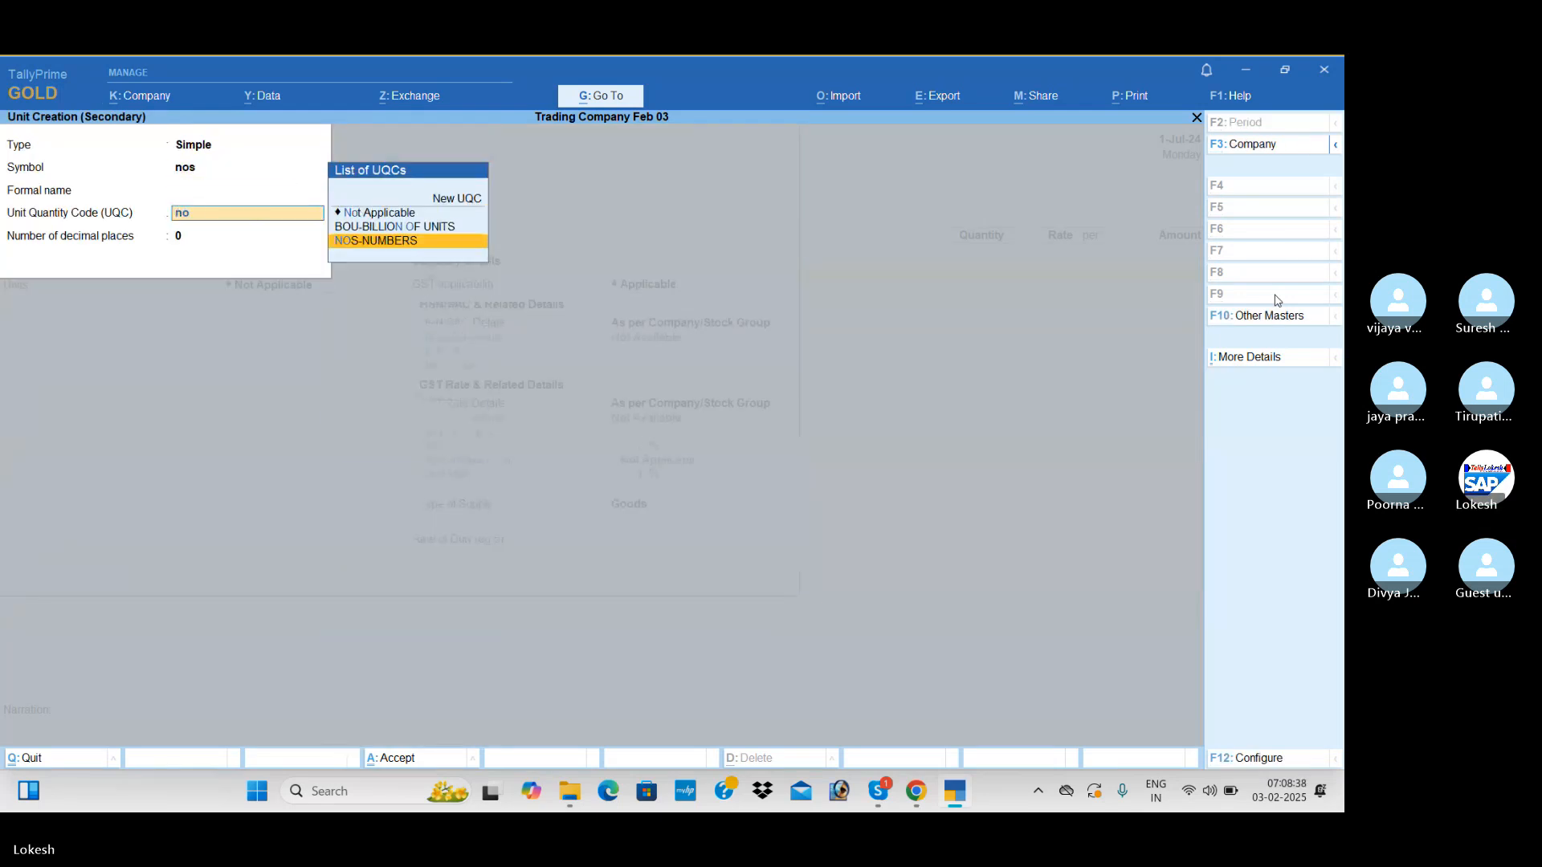
Keep GST applicable for the stock item and specify its HSN/SAC code directly as 852741
key(Return)
key(Return)
key(Return)
key(Return)
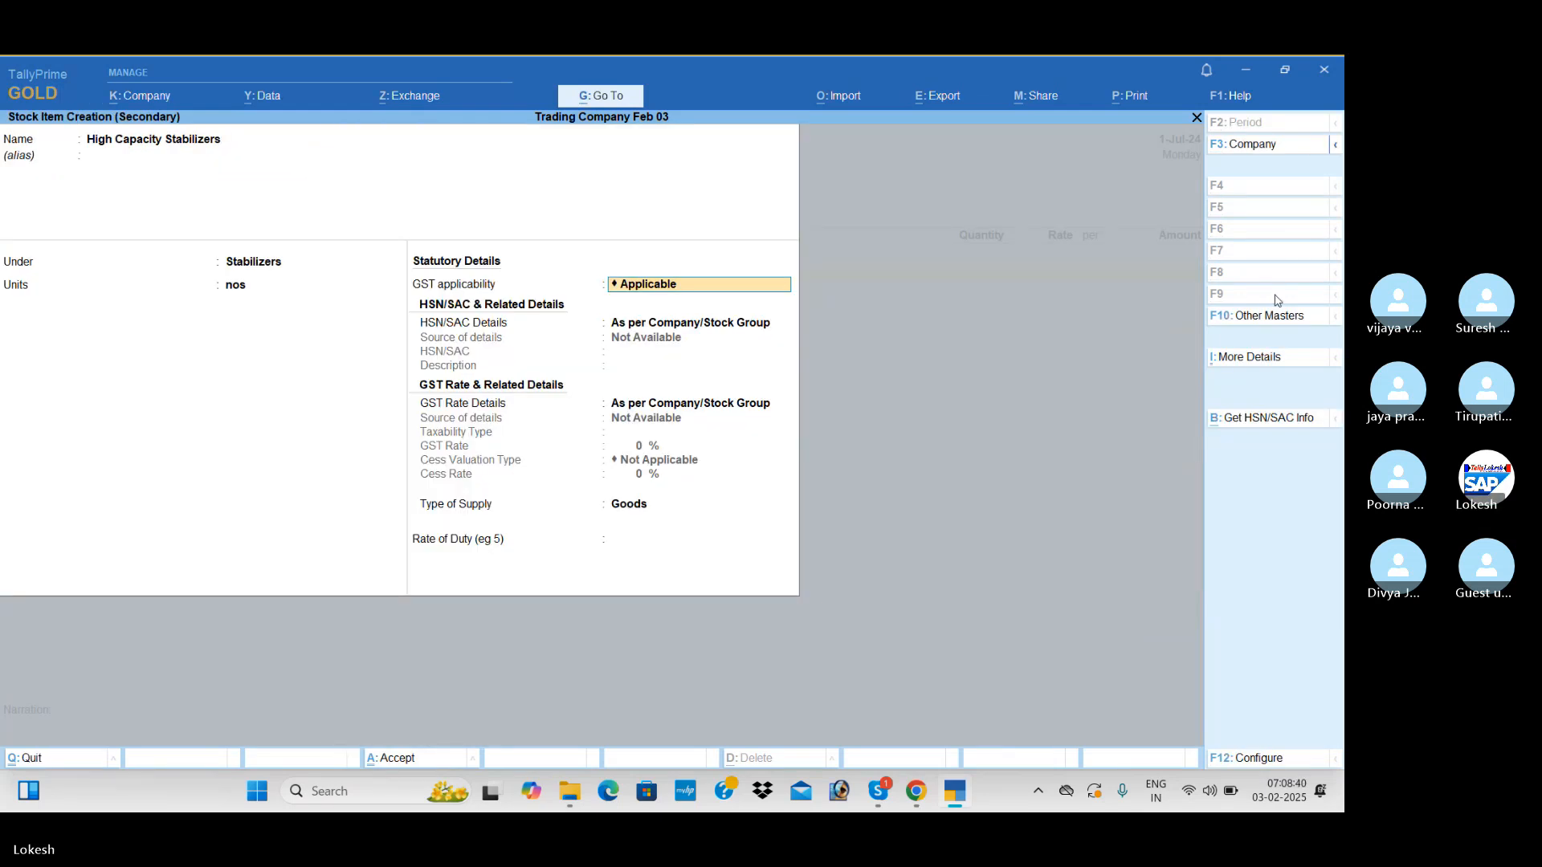
key(Return)
key(Down)
key(Return)
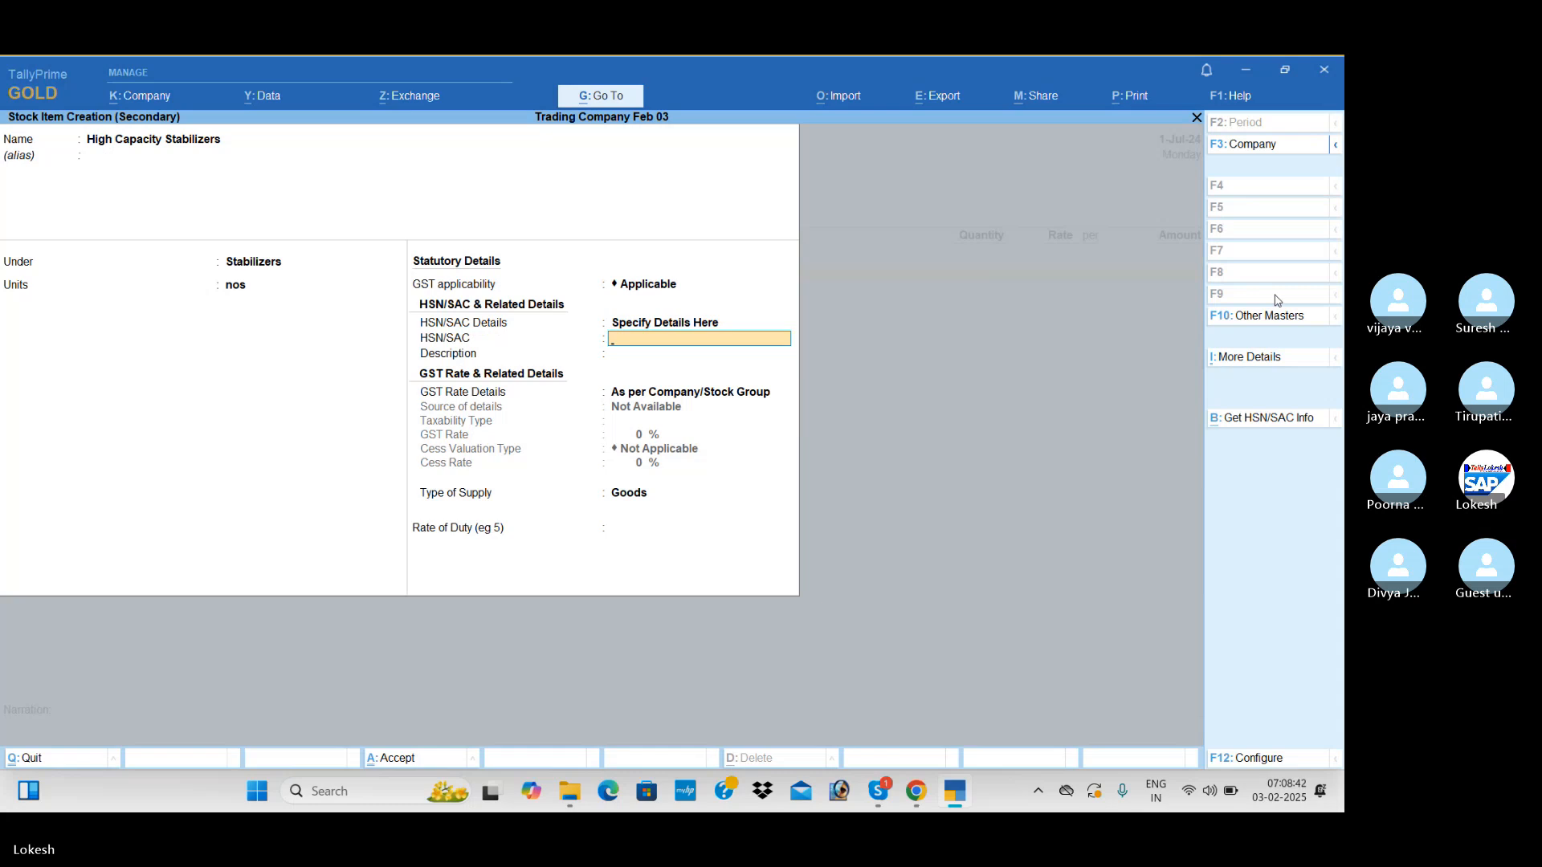
text(852741)
key(Return)
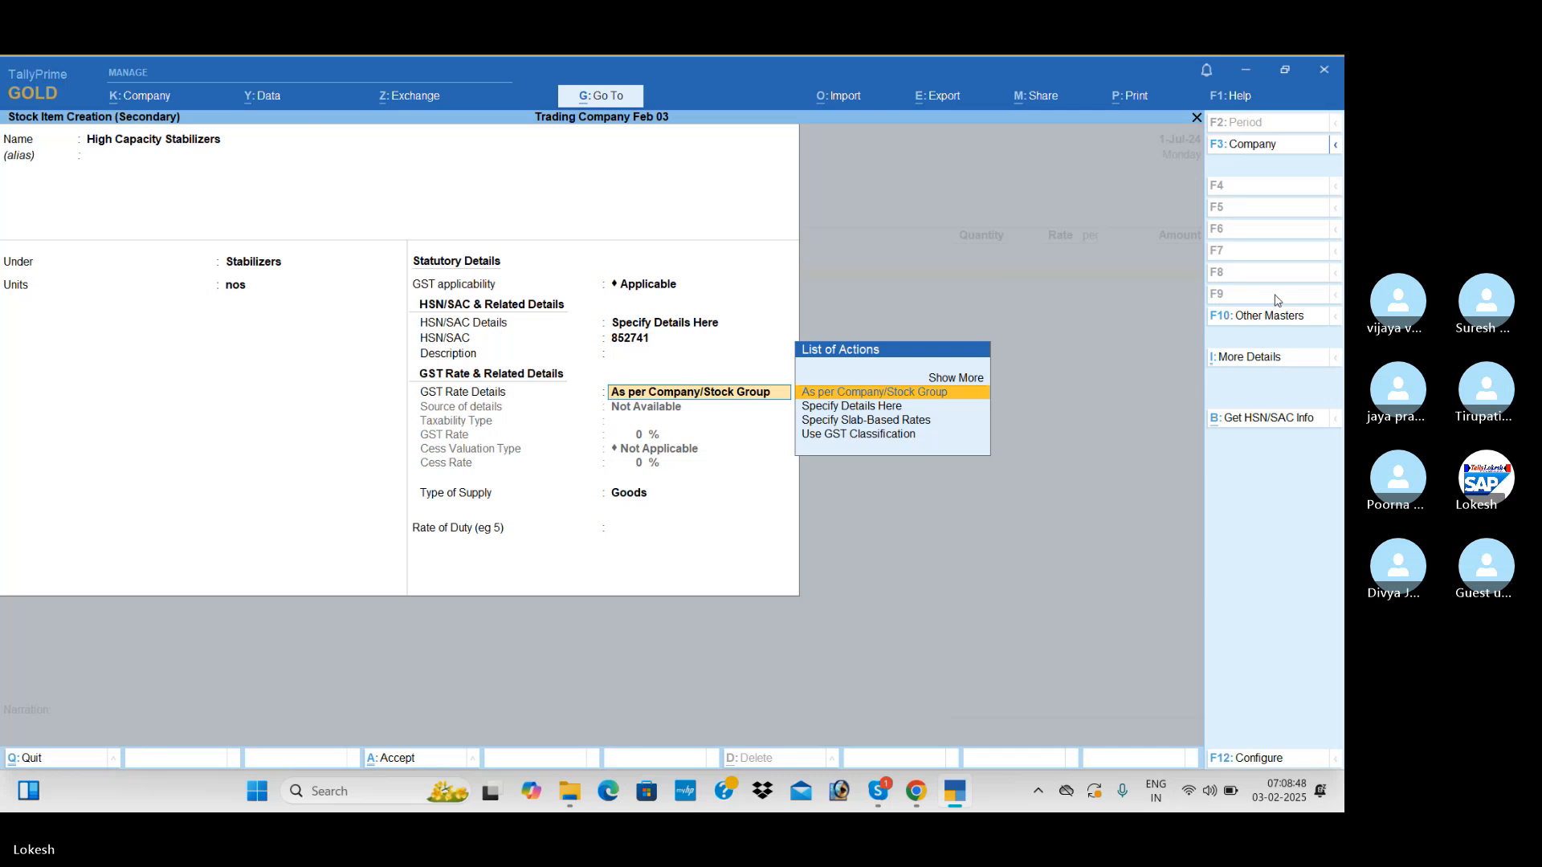
Specify the item's GST rate details as Taxable at 28% for Goods, and save the stock item
key(Down)
key(Return)
key(Return)
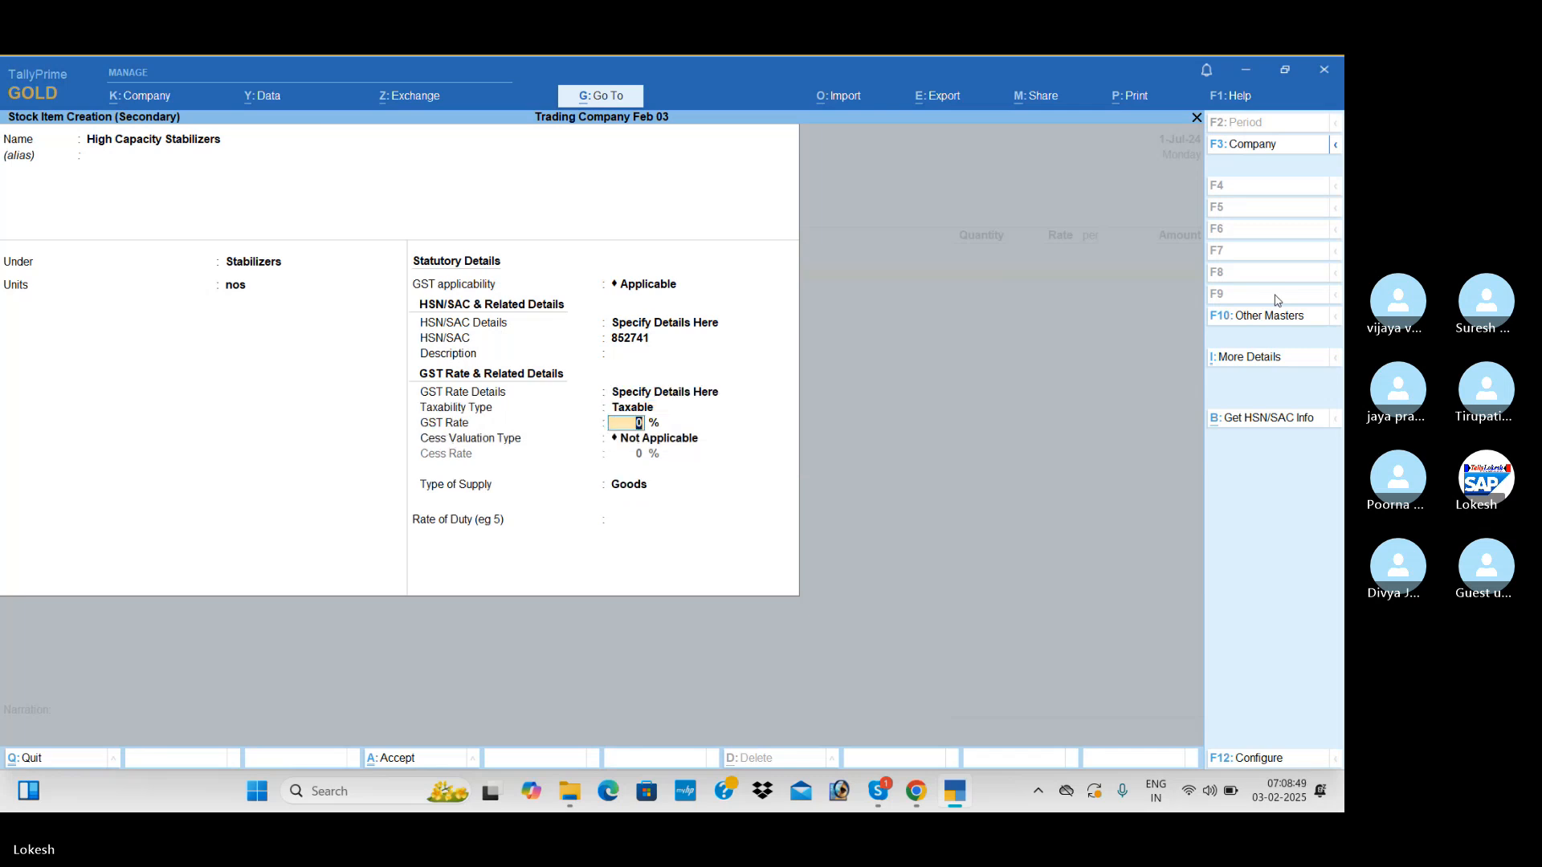
text(28)
key(Return)
key(Return)
key(Return)
key(Return)
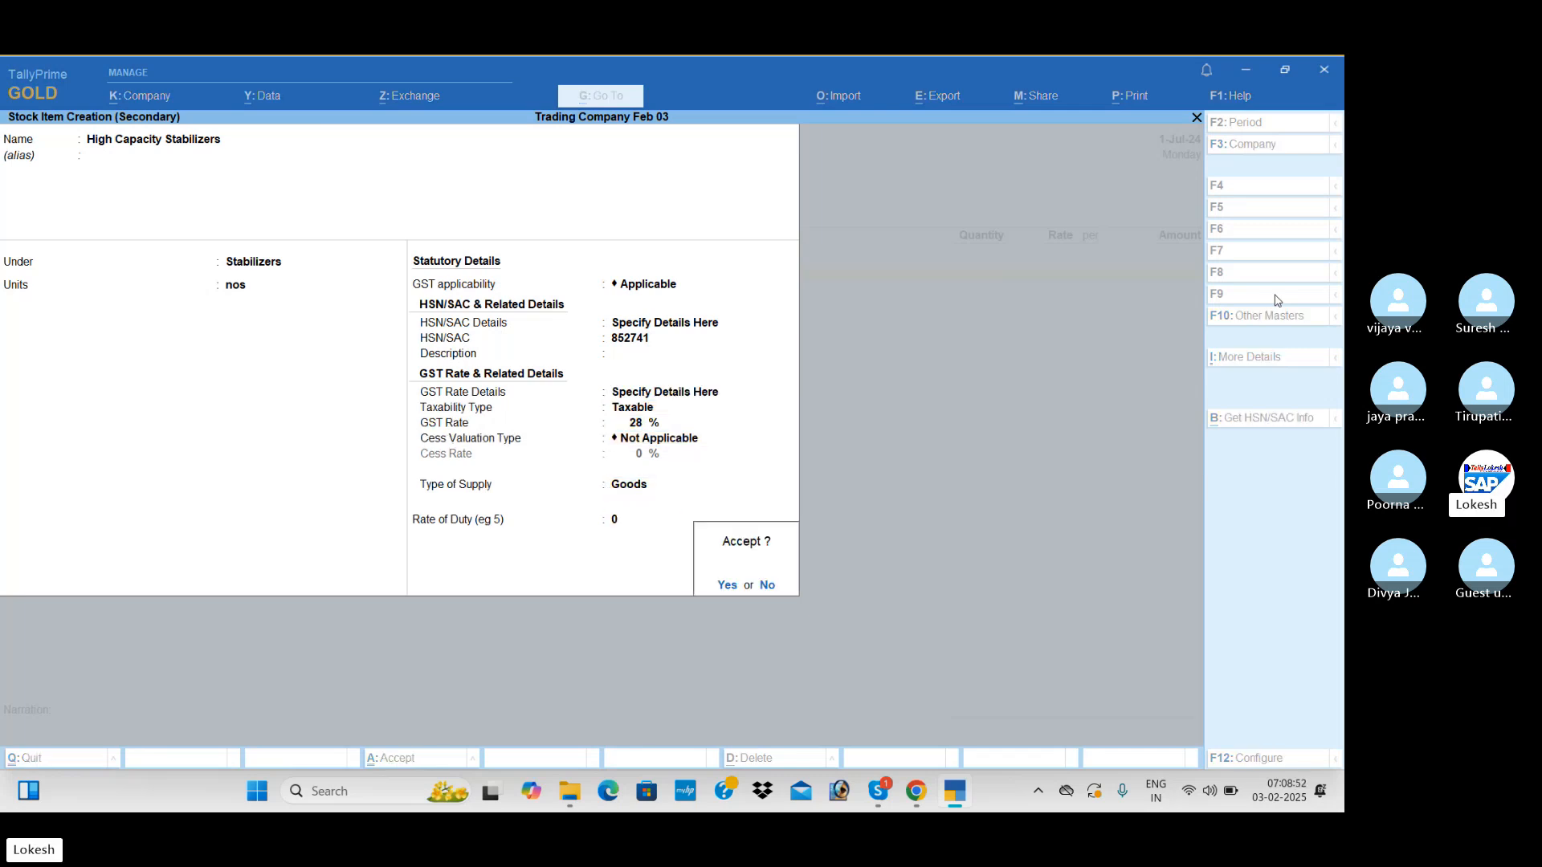
Enter 100 nos of High Capacity Stabilizers at a rate of 600 and end the item list
key(Return)
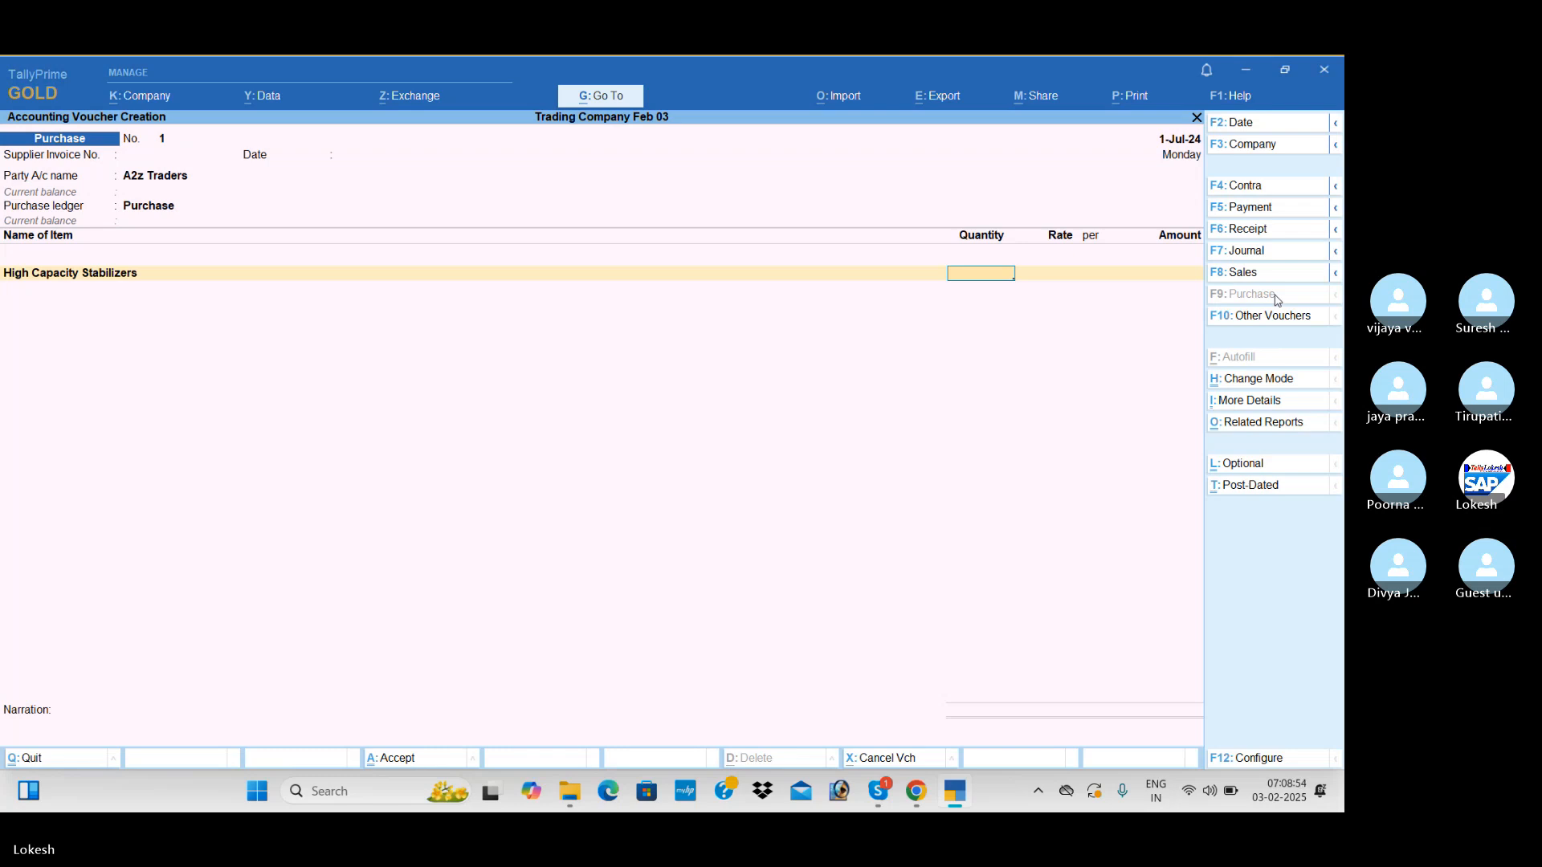
text(100)
key(Return)
text(600)
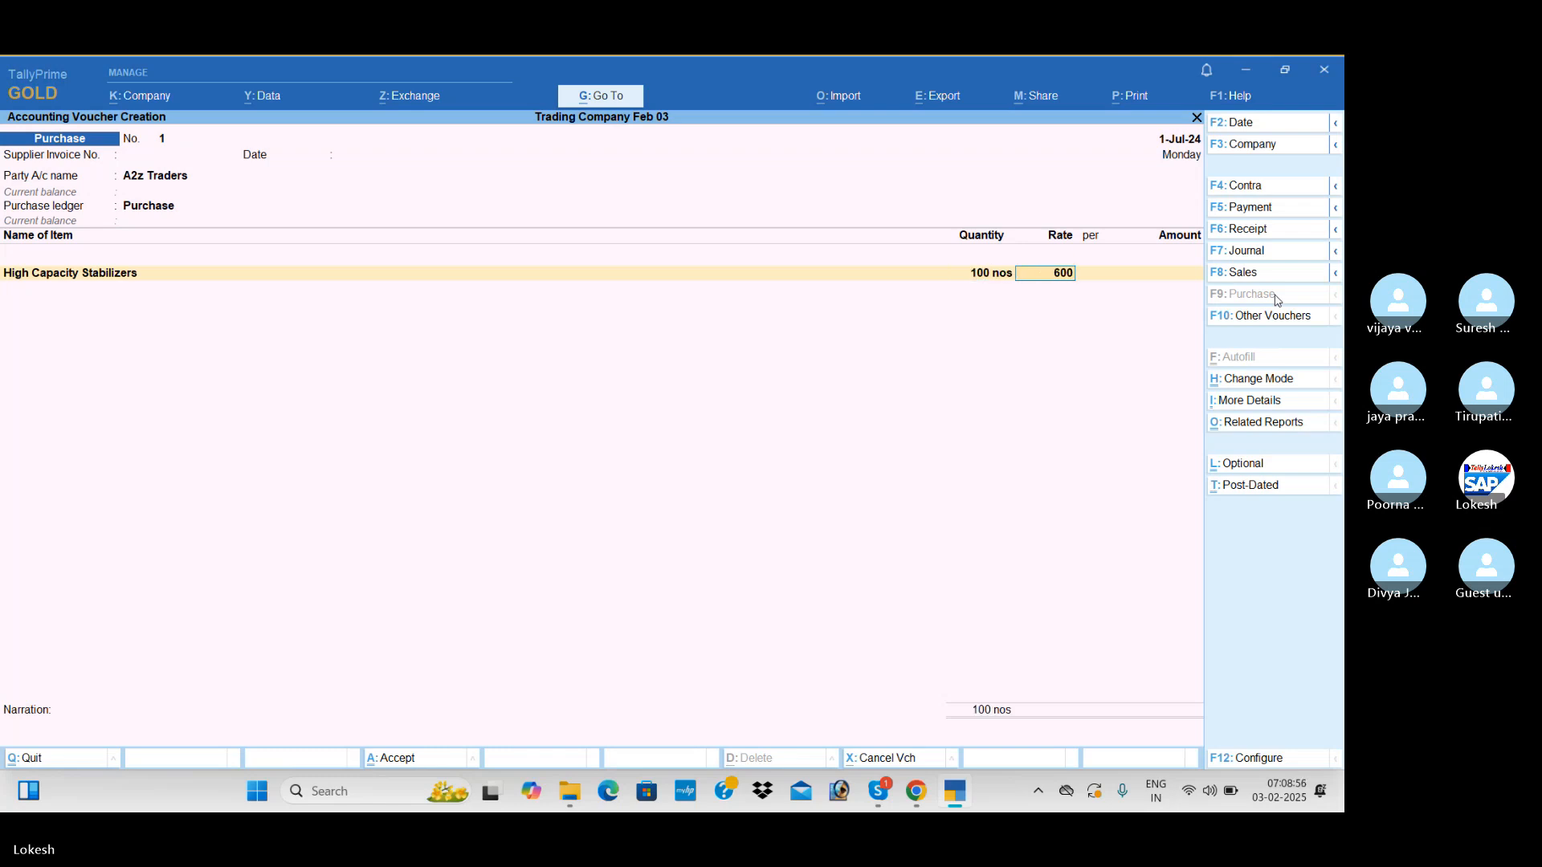
key(Return)
key(Return)
key(Return)
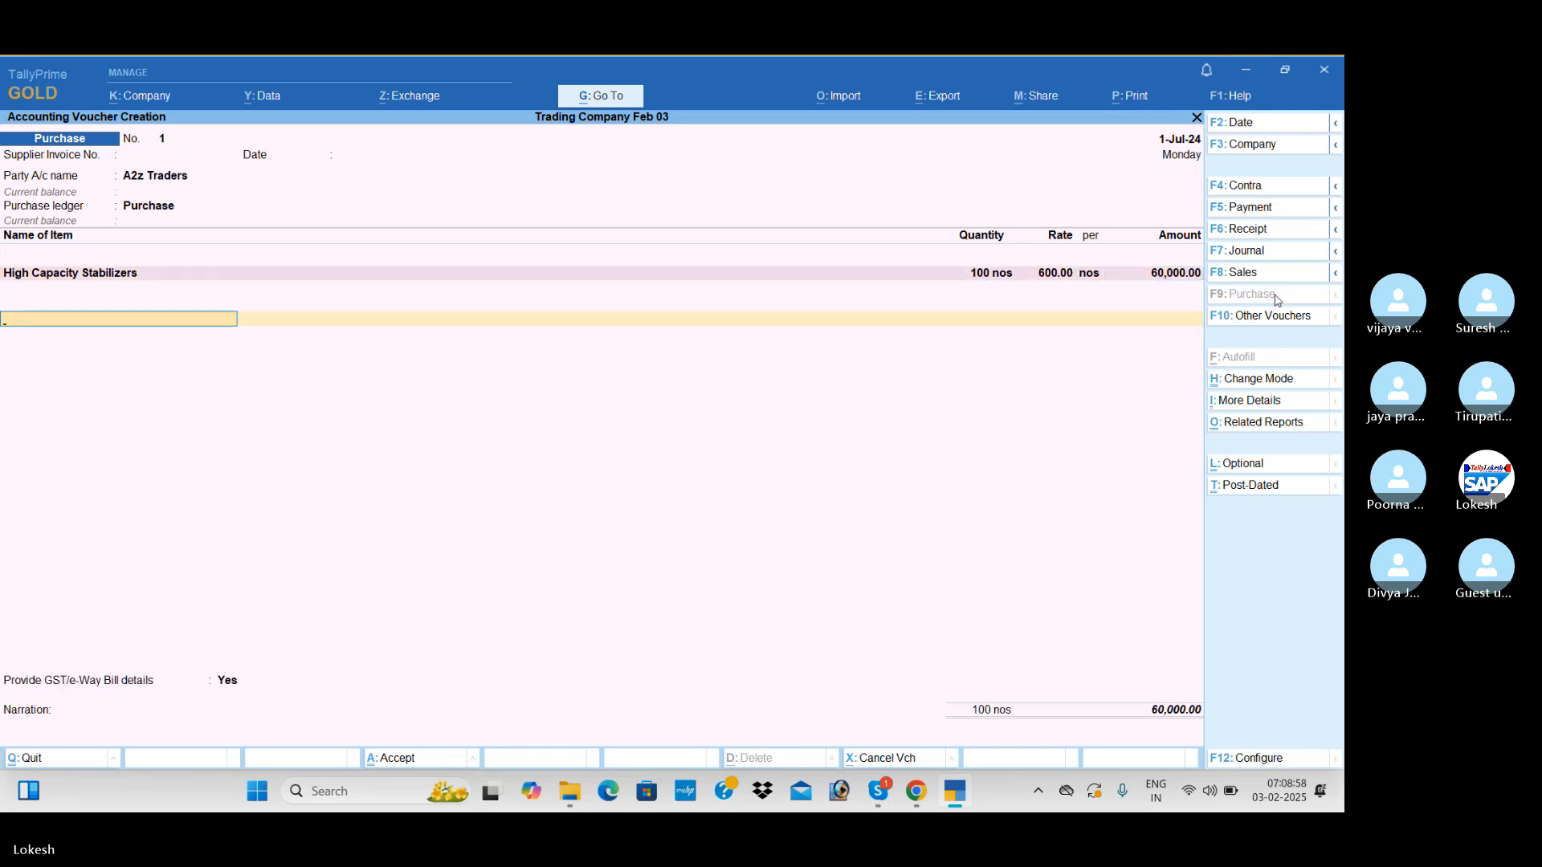
Start a new ledger named CGST under Duties & Taxes from the purchase voucher
key(alt+c)
text(CGST)
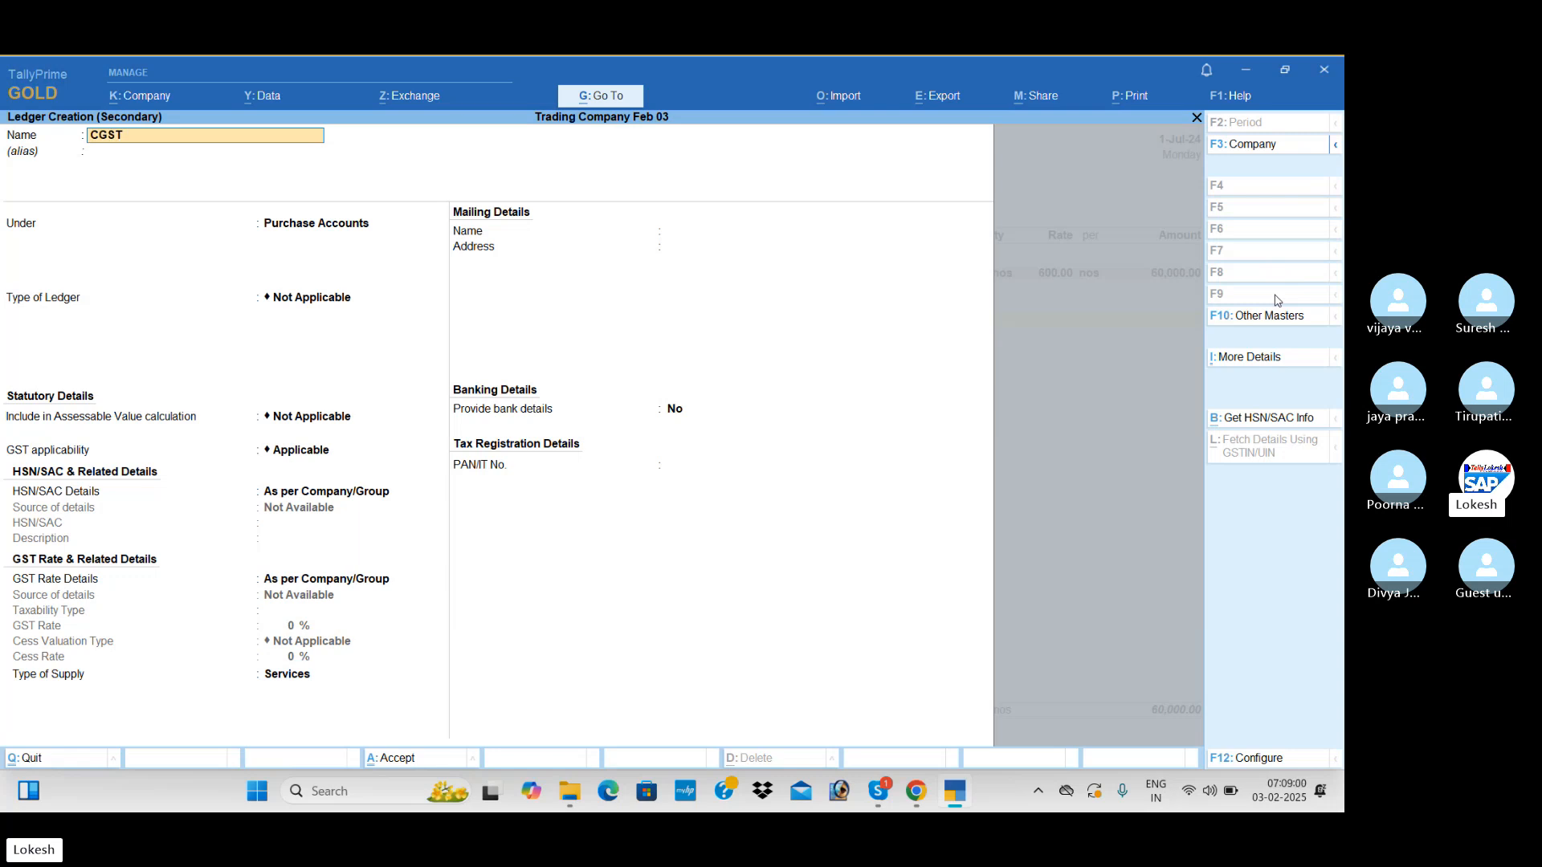
key(Return)
key(Return)
text(DU)
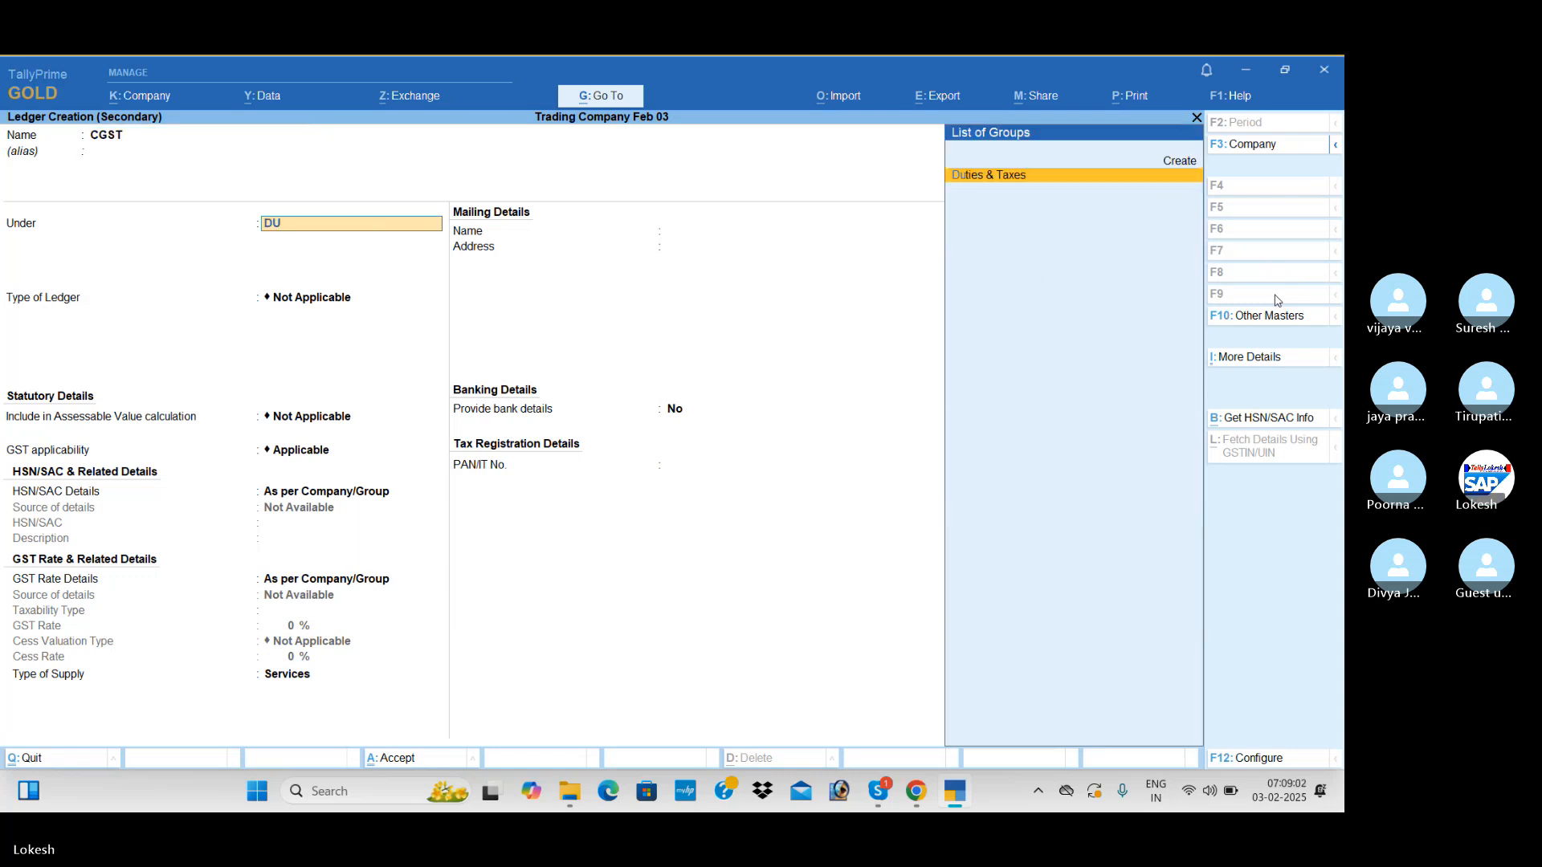
Set the ledger's duty type to GST and tax type to CGST, and save it as a tax line of the voucher
key(Return)
key(Up)
key(Return)
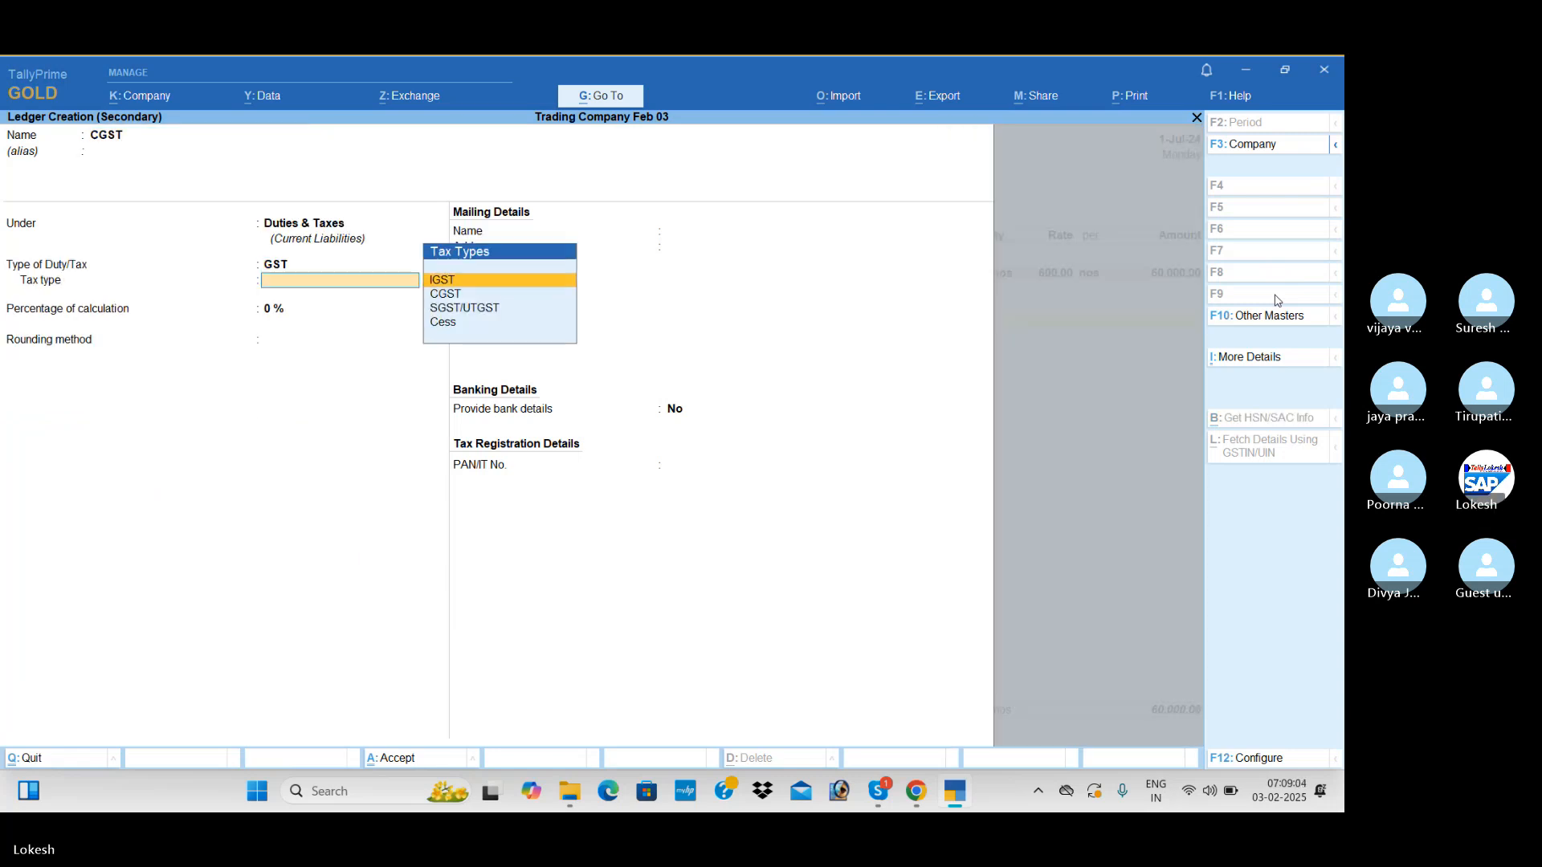
key(Down)
key(Return)
key(Return)
key(Return)
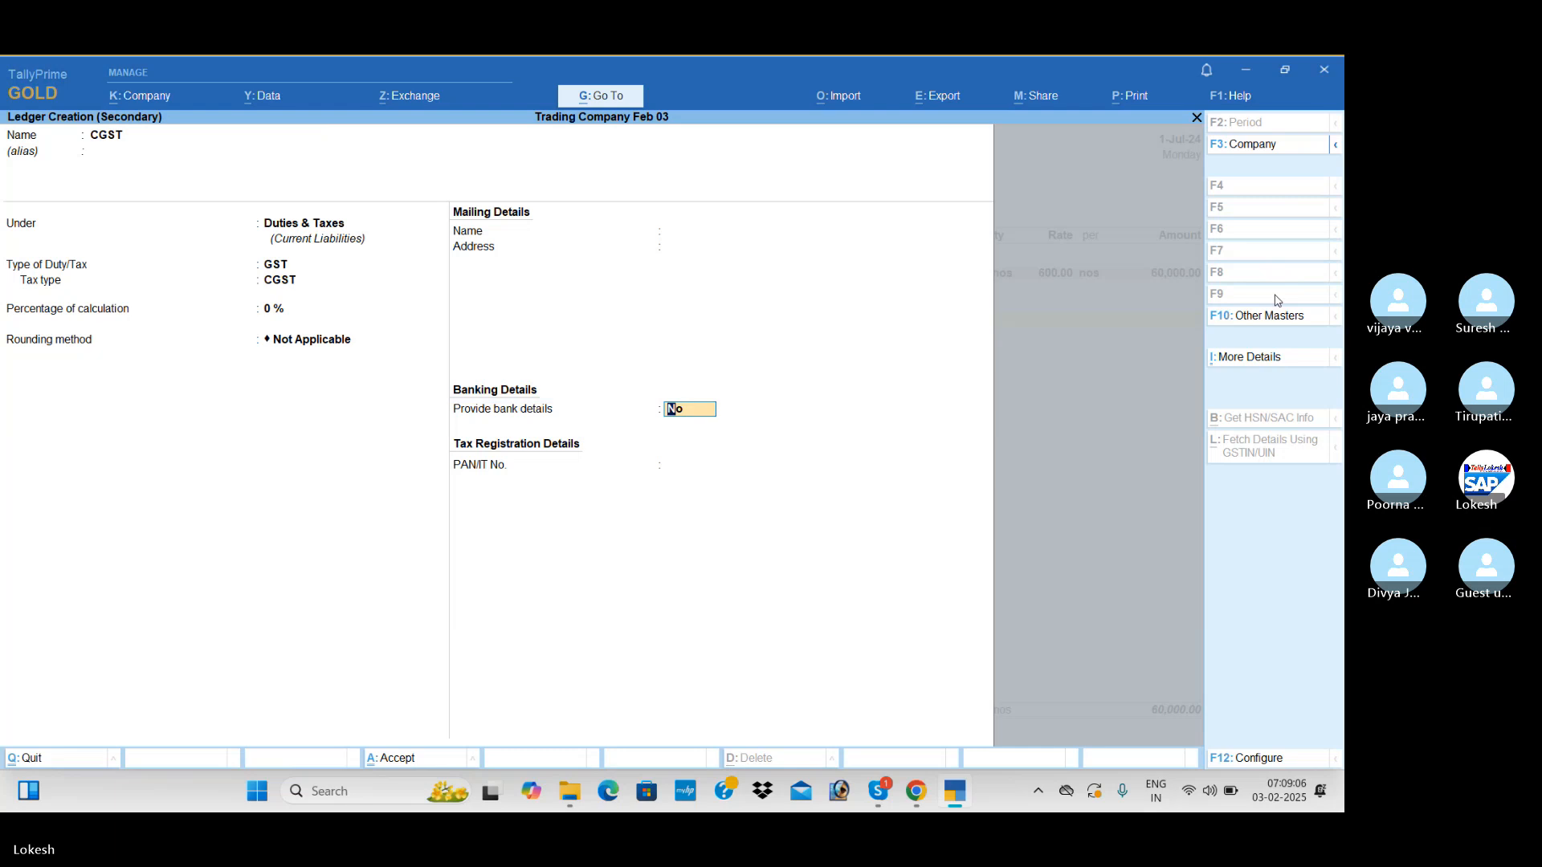
key(Return)
Start a new ledger named SGST under Duties & Taxes from the purchase voucher
key(Return)
key(alt+c)
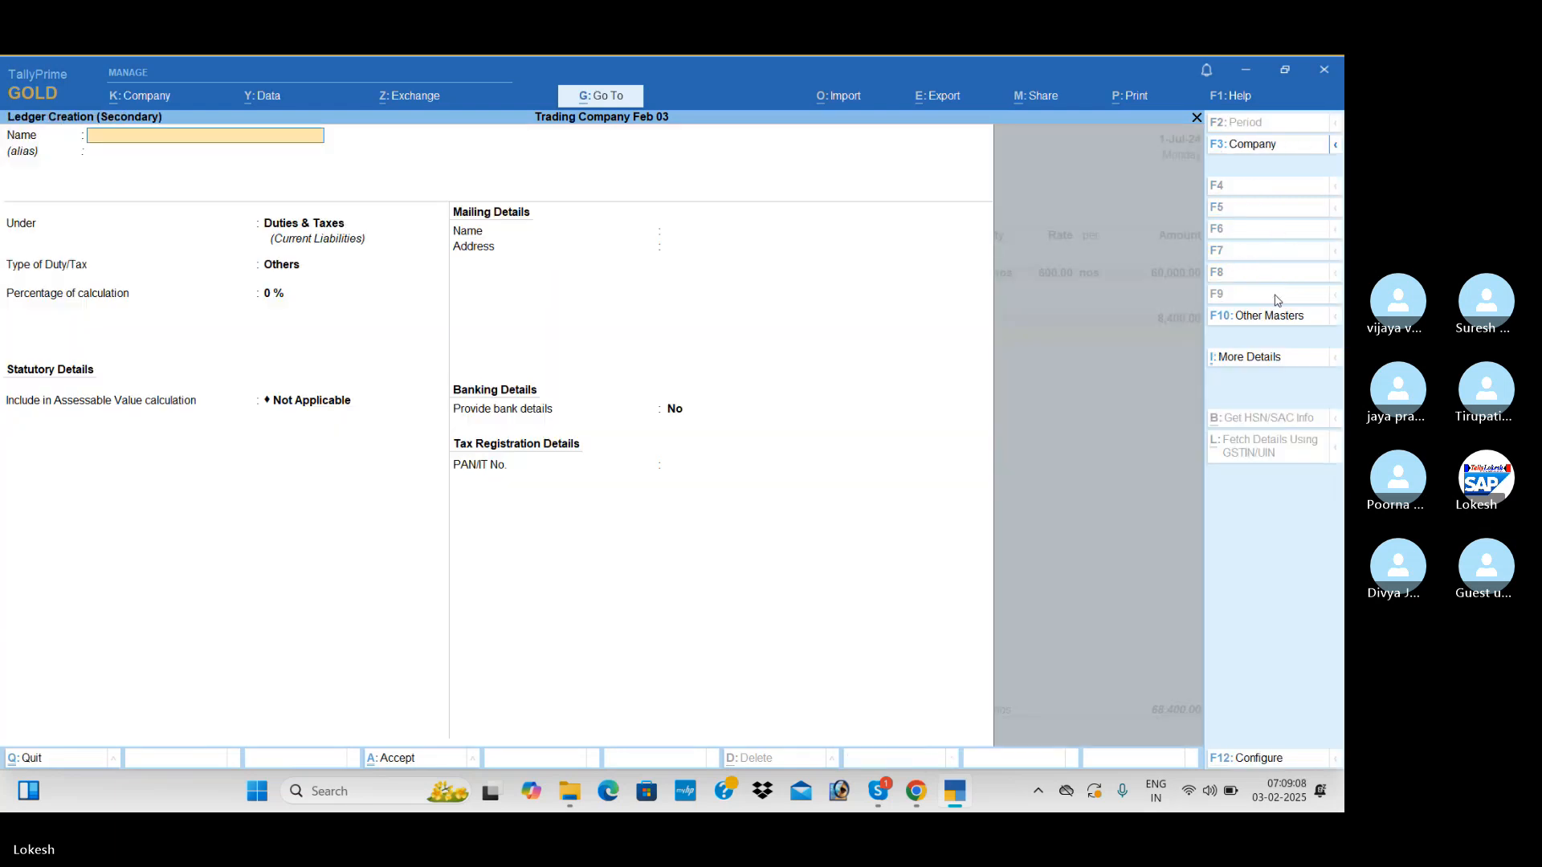
text(SGST)
Set the SGST ledger's duty type to GST and tax type to SGST/UTGST, and save it as a tax line of the voucher
key(Return)
key(Return)
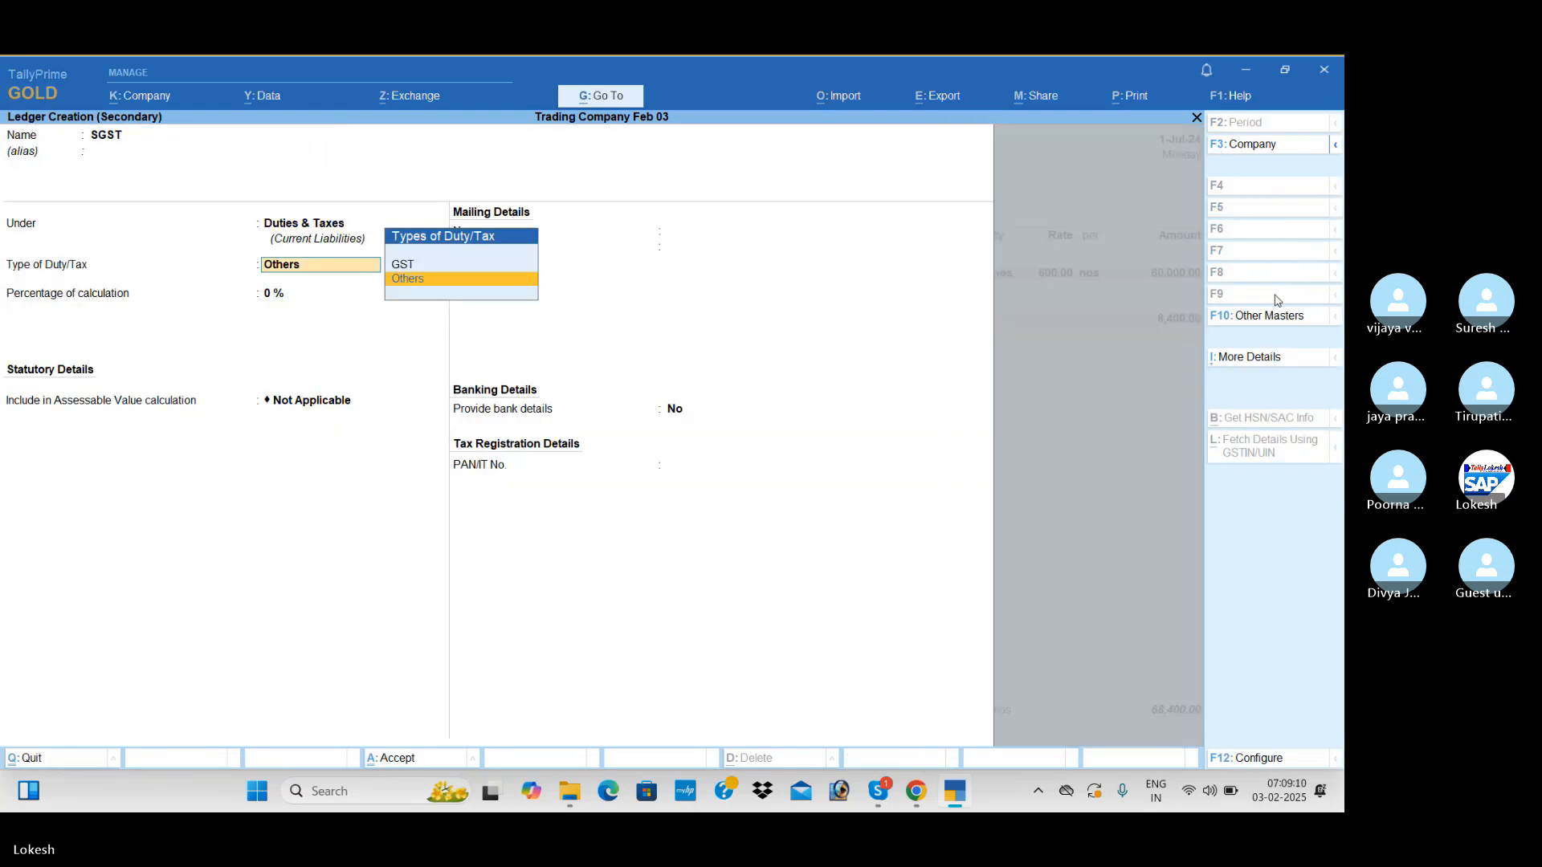
key(Up)
key(Return)
key(Down)
key(Down)
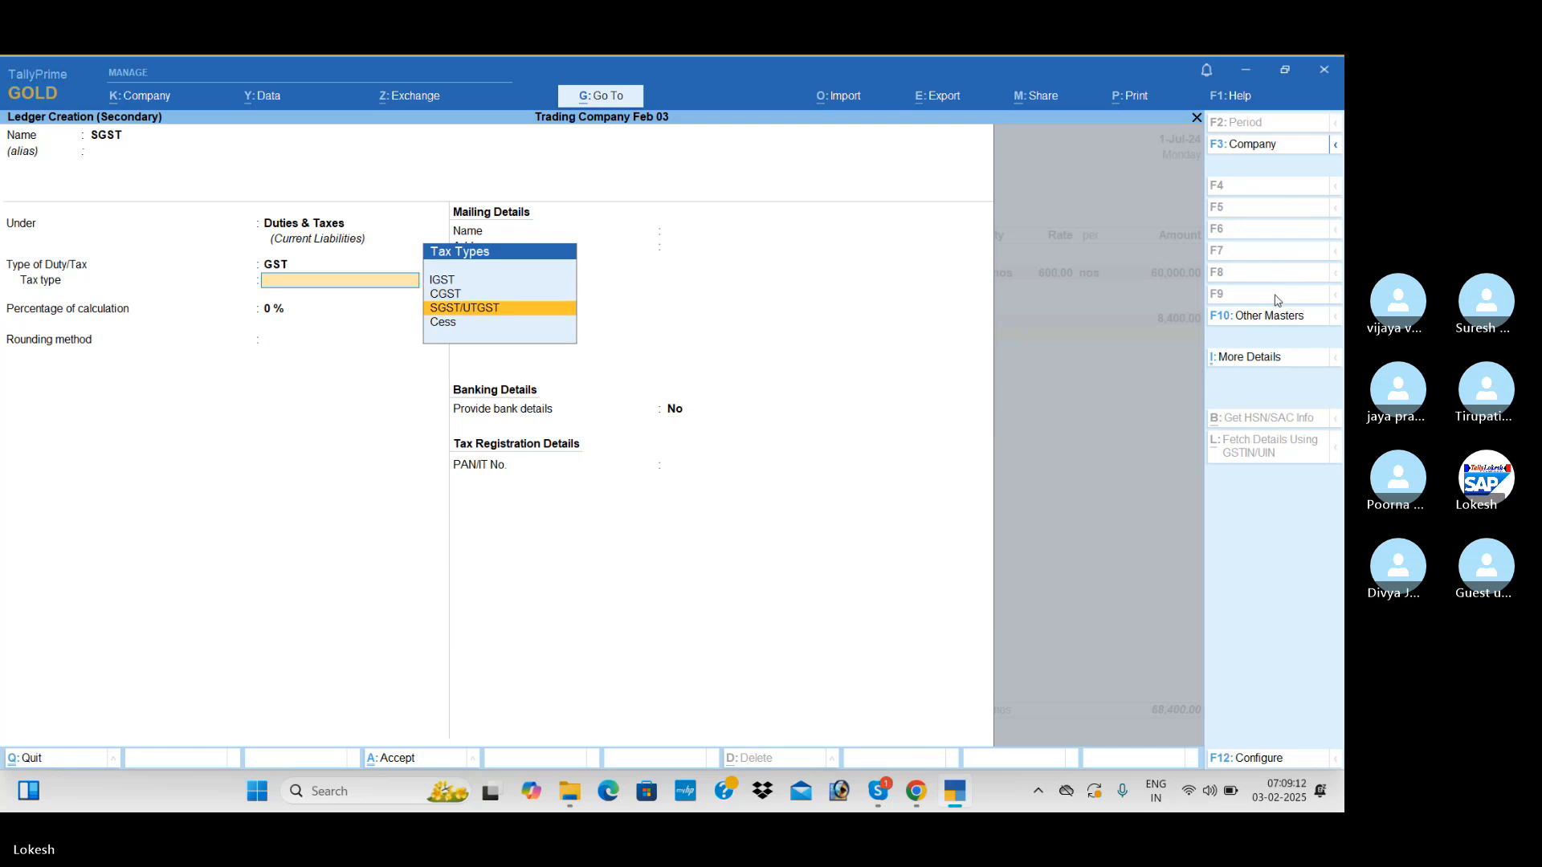
key(Return)
key(Return)
key(Return)
key(Return)
key(Return)
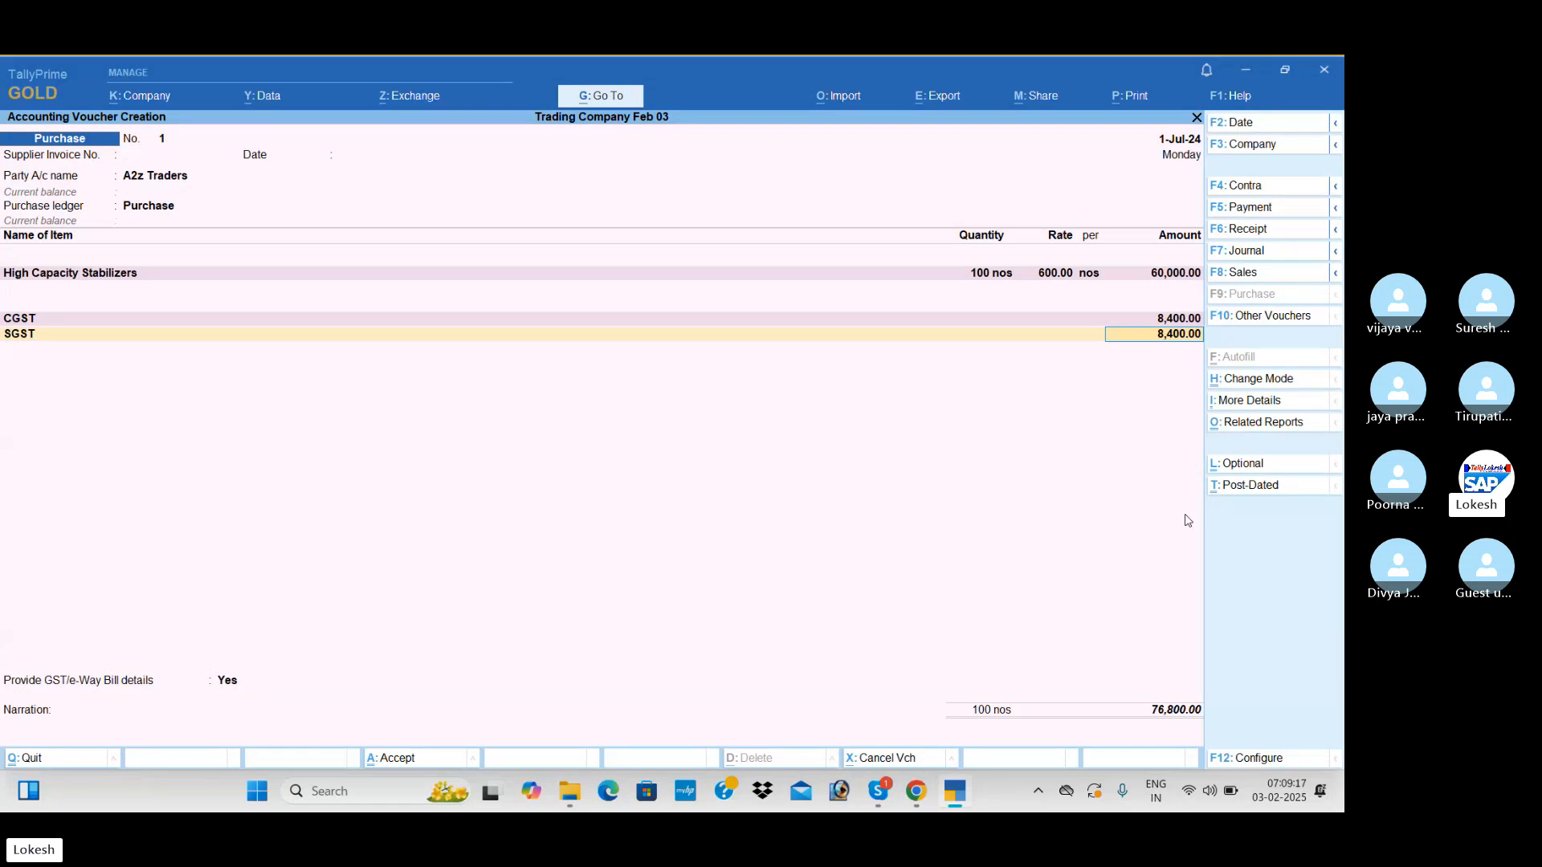
End the tax lines, complete the GST/e-Way Bill option and save the A2z Traders purchase voucher
key(Return)
key(Return)
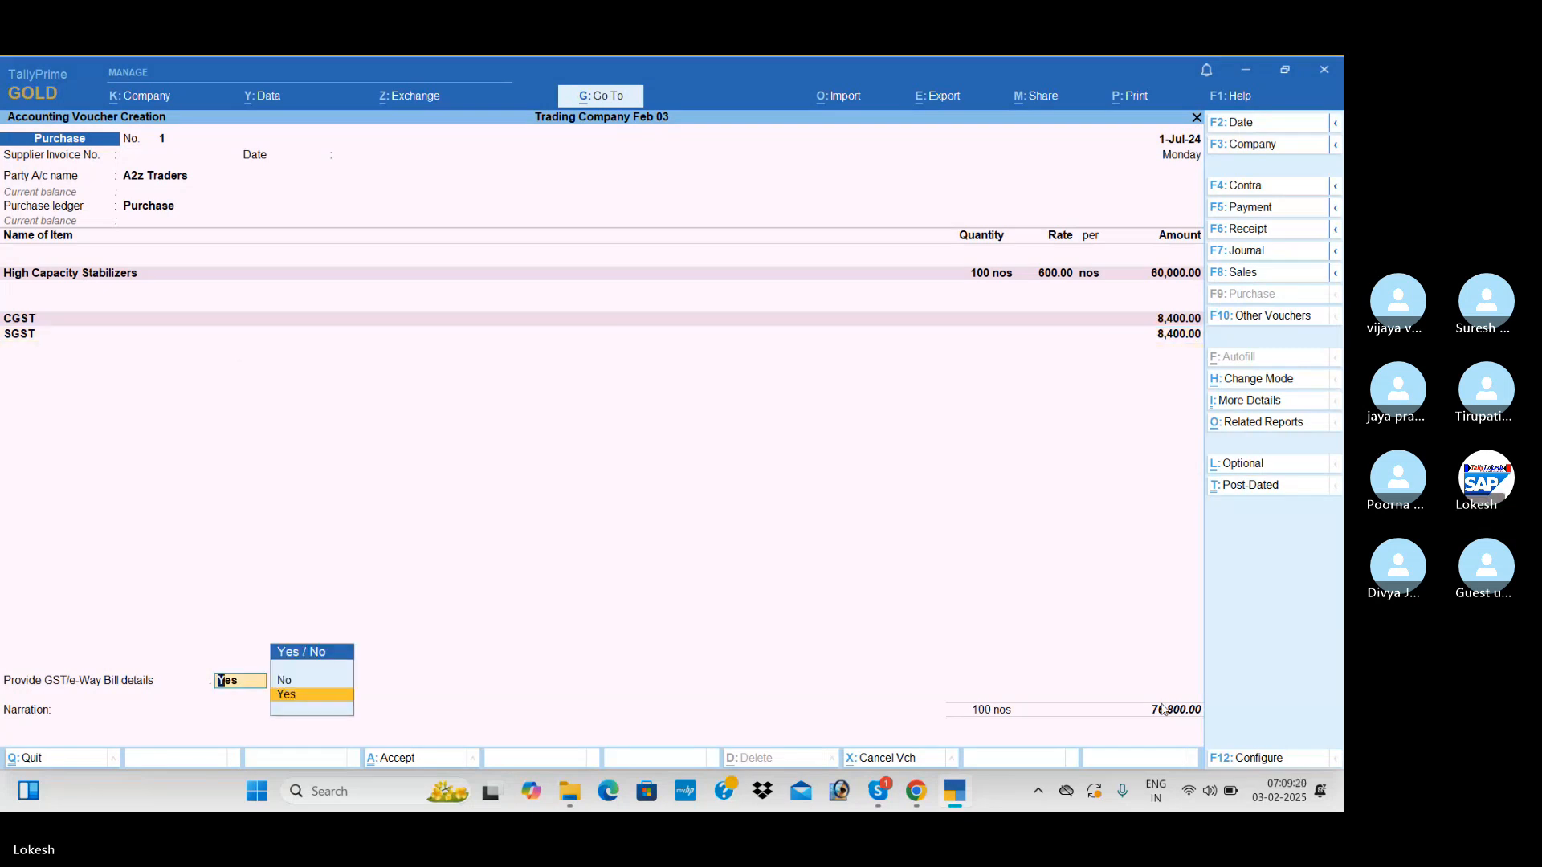
key(Down)
key(Return)
key(Return)
key(Return)
key(Return)
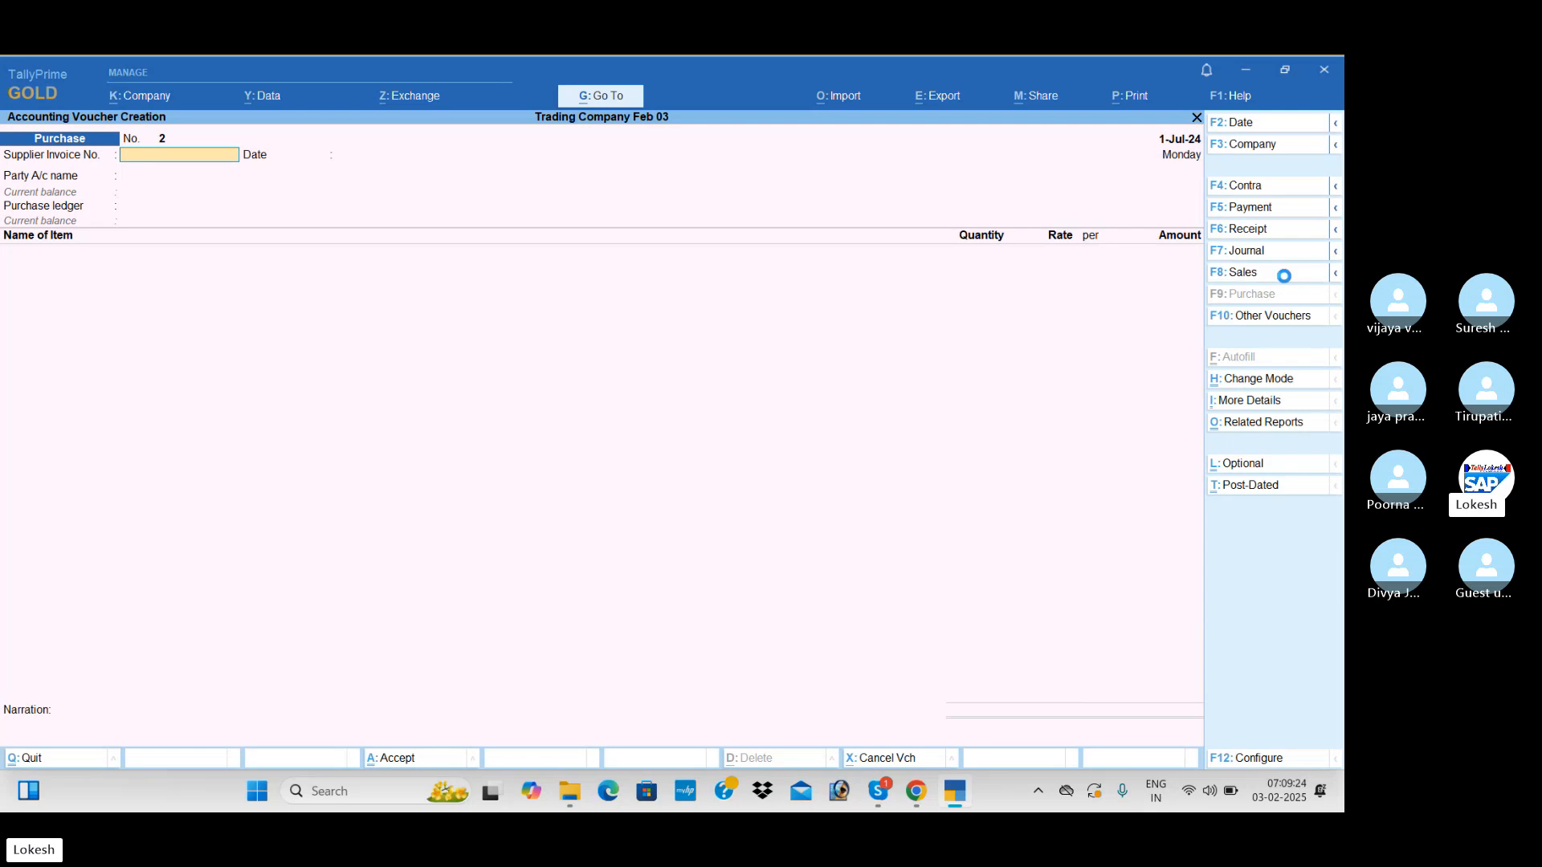
Start a sales voucher with A2z Traders as the party, leaving the dispatch details blank
click(1284, 274)
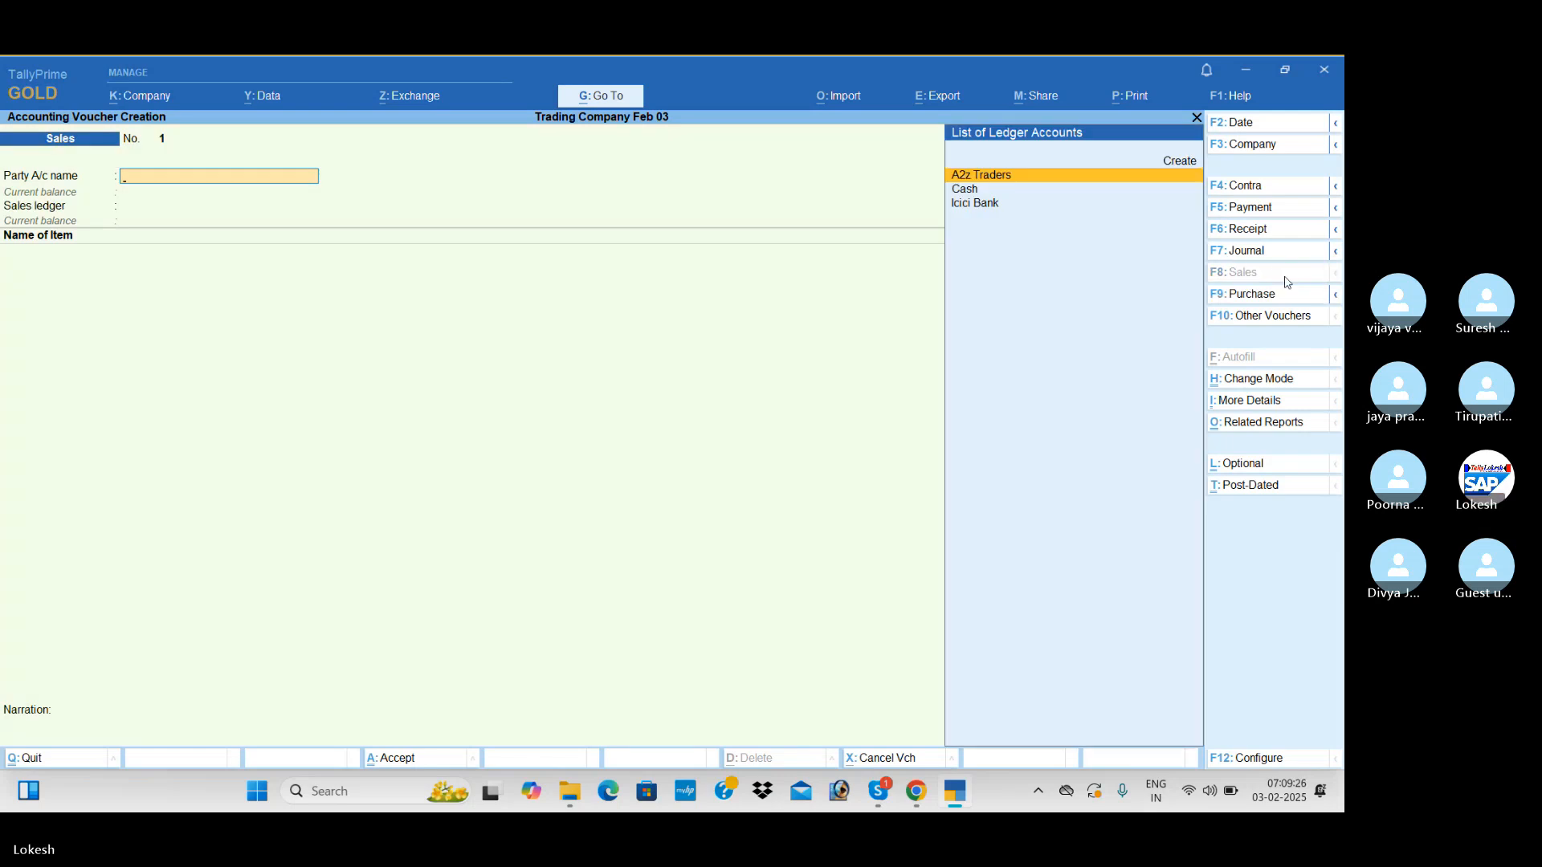
key(Return)
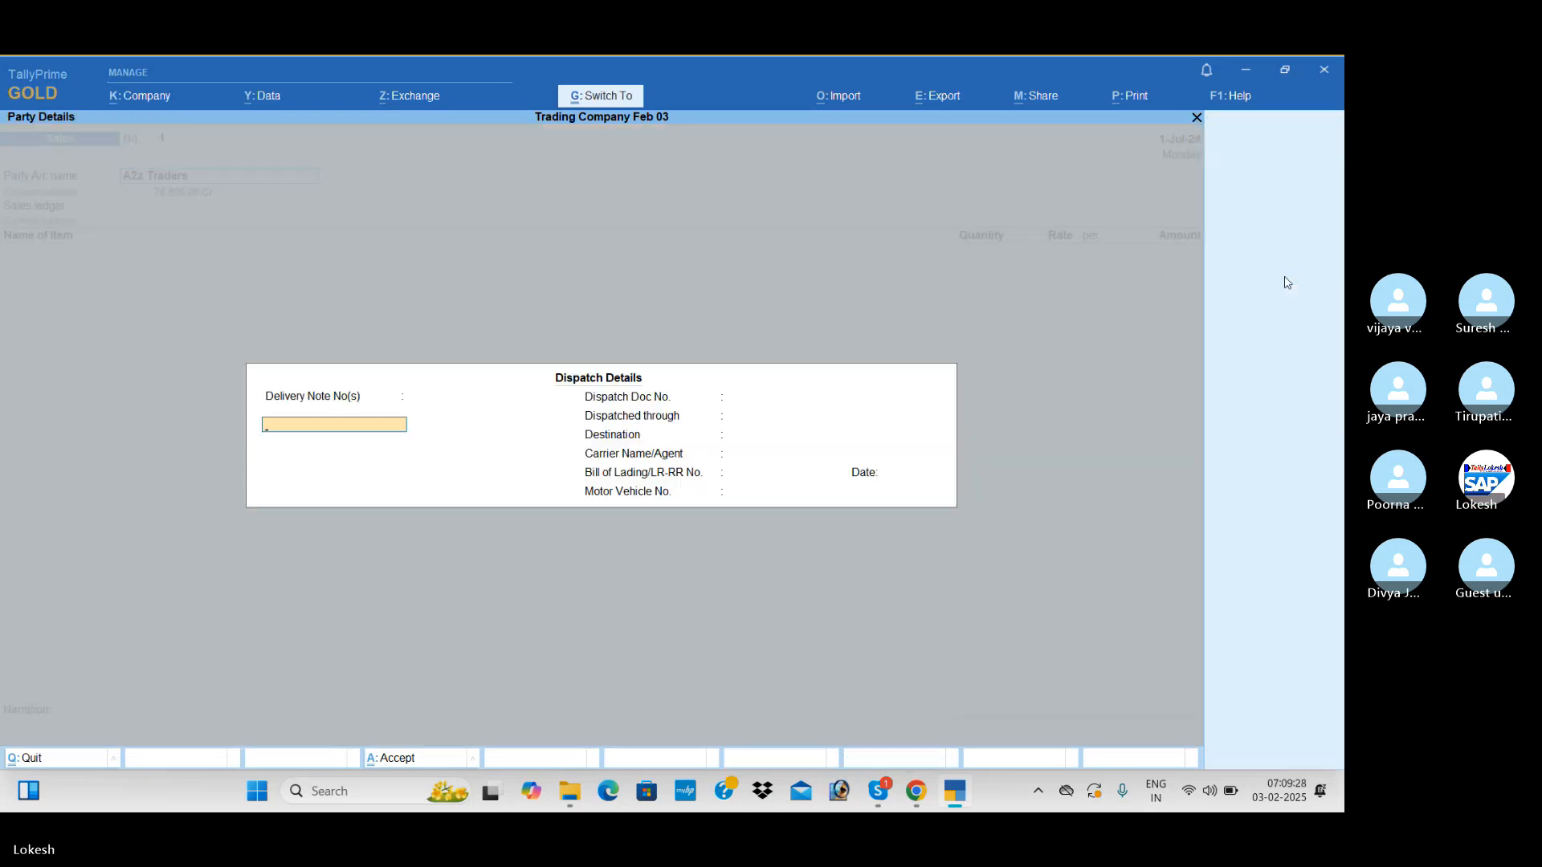
key(Return)
key(Return)
key(Return)
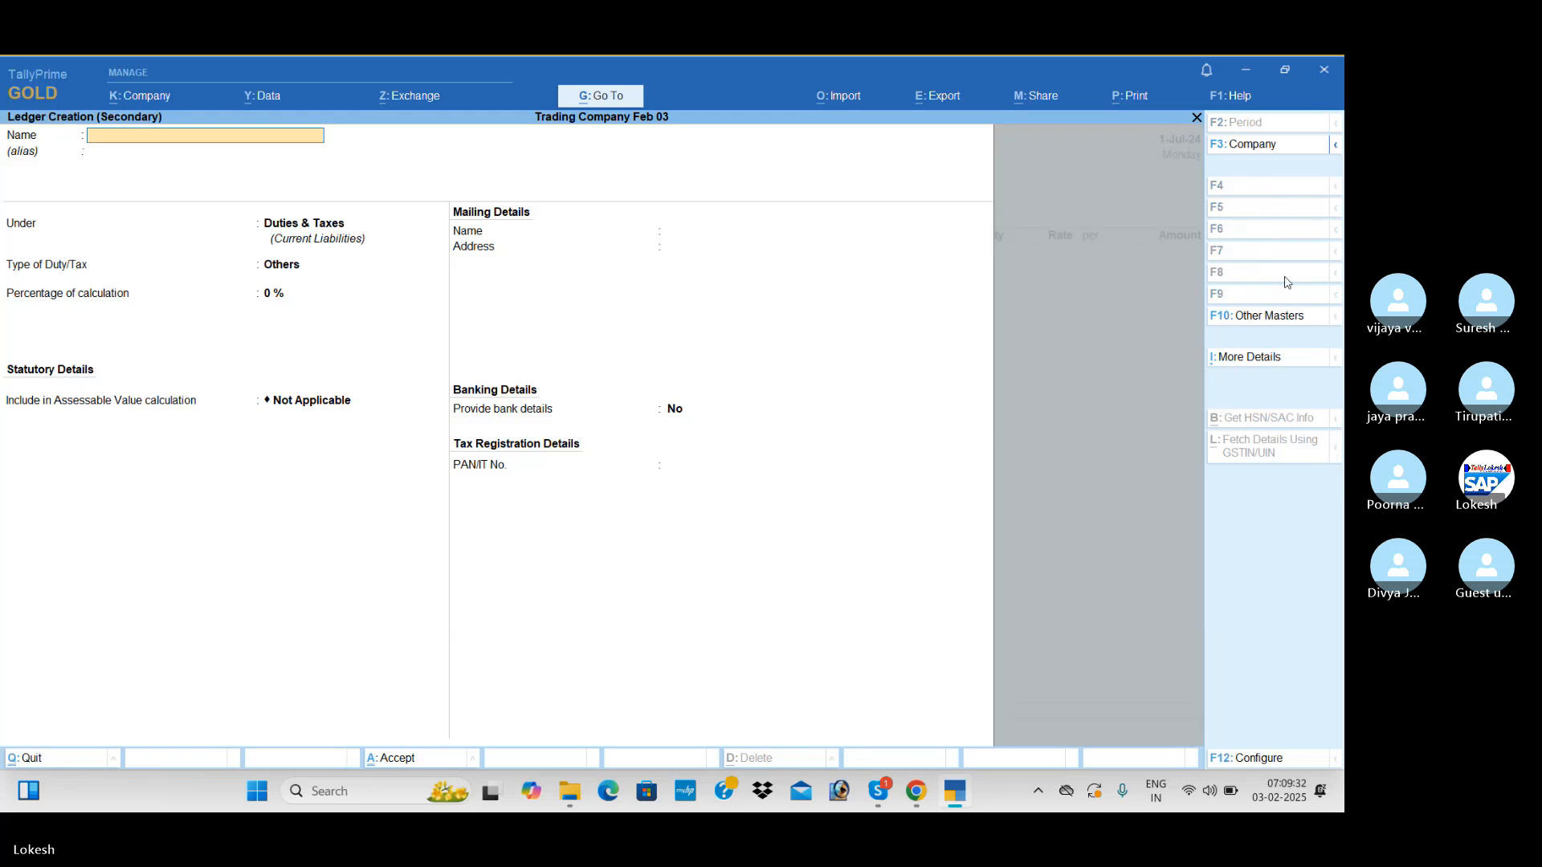
text(P)
key(BackSpace)
text(urchase)
key(Return)
key(Escape)
key(Escape)
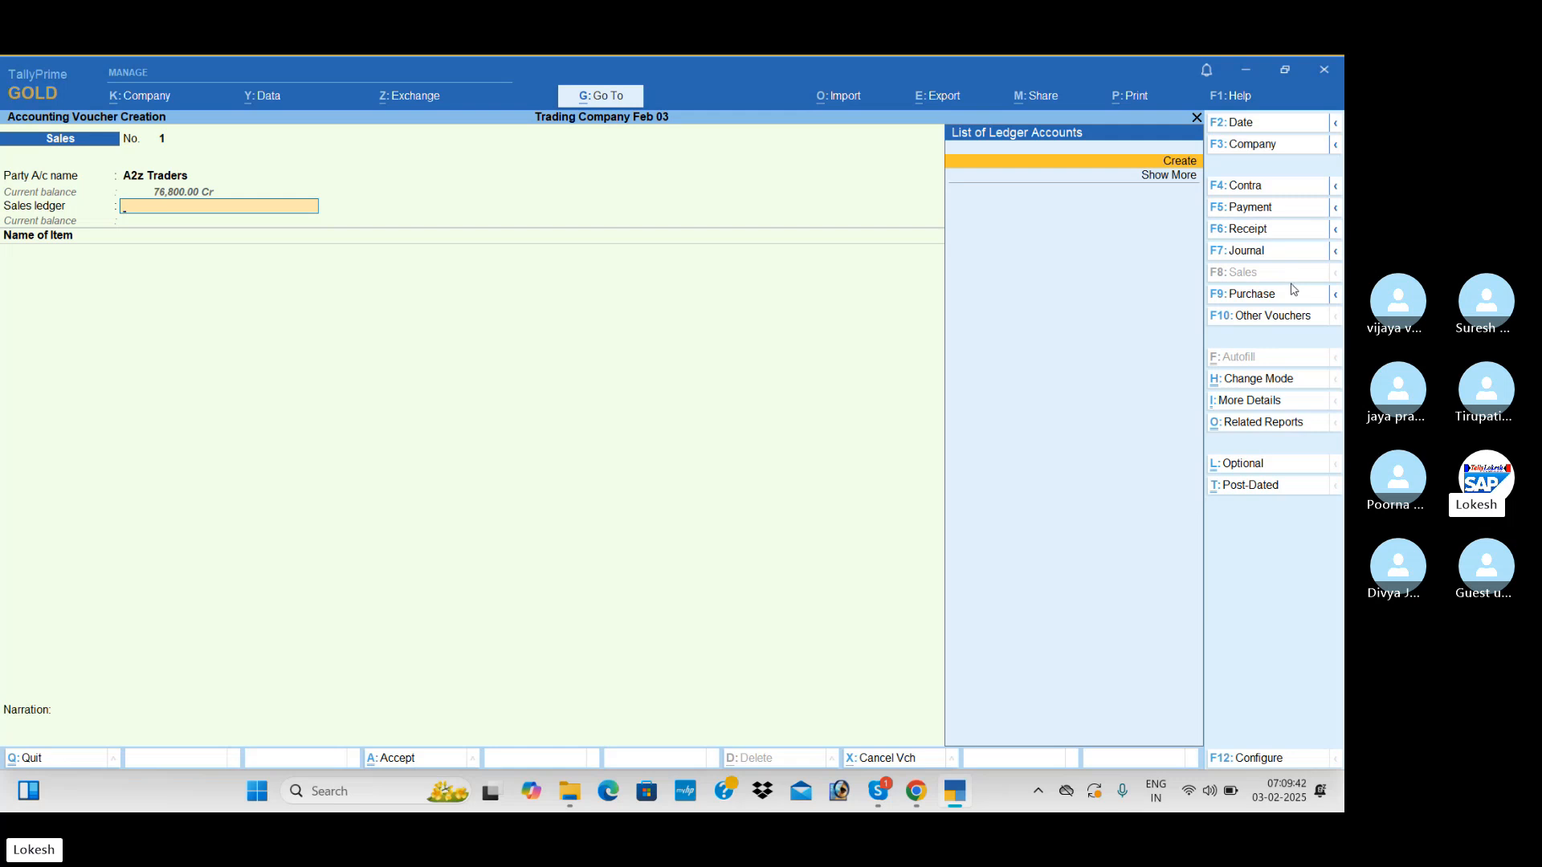
Change the voucher type to Purchase and select Purchase as the purchase ledger
click(1279, 296)
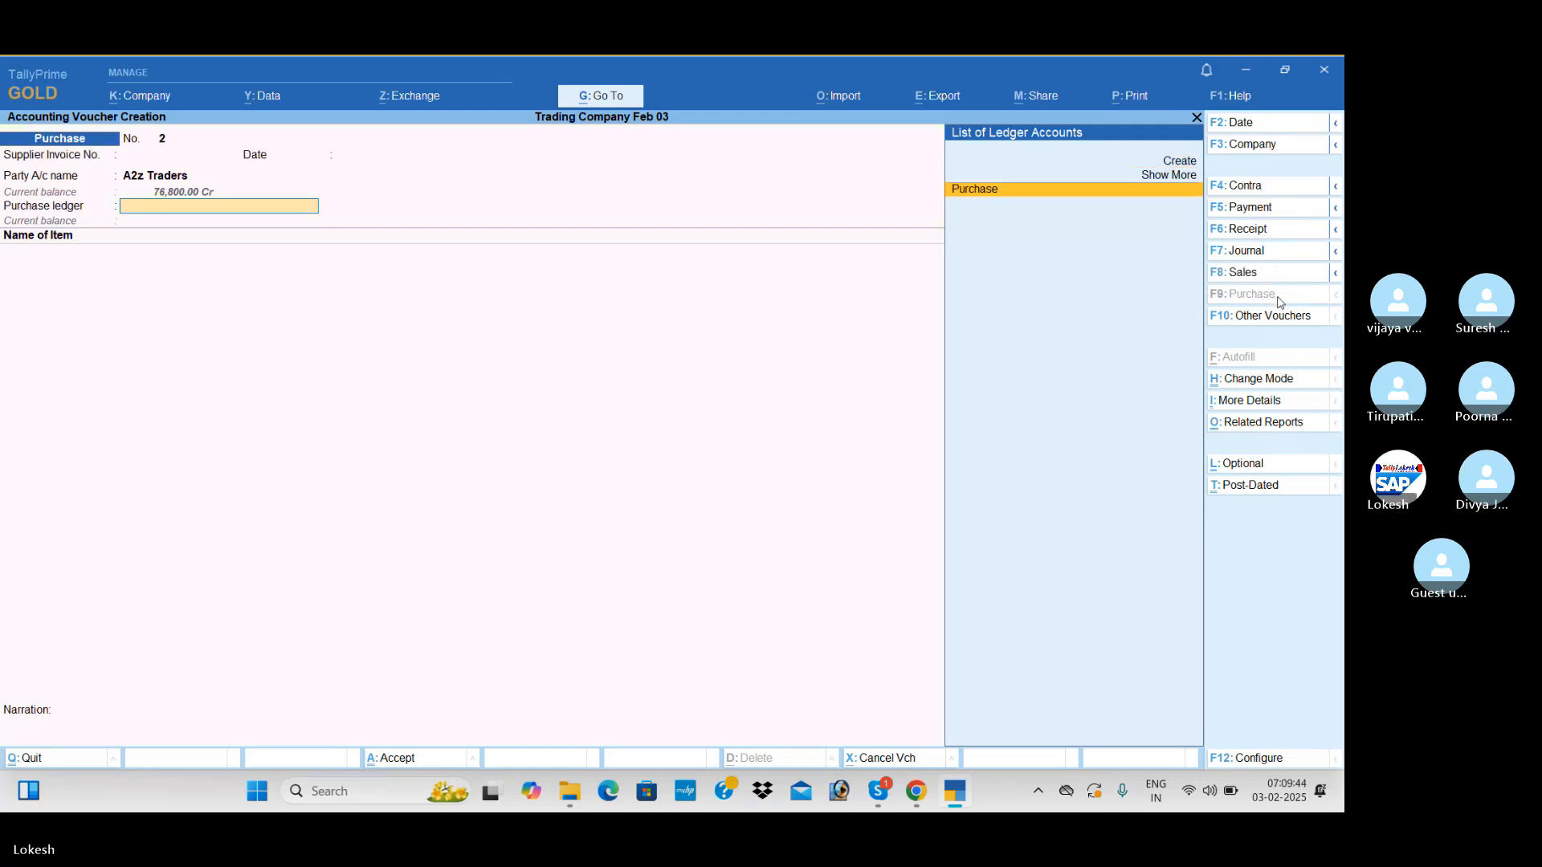
key(Return)
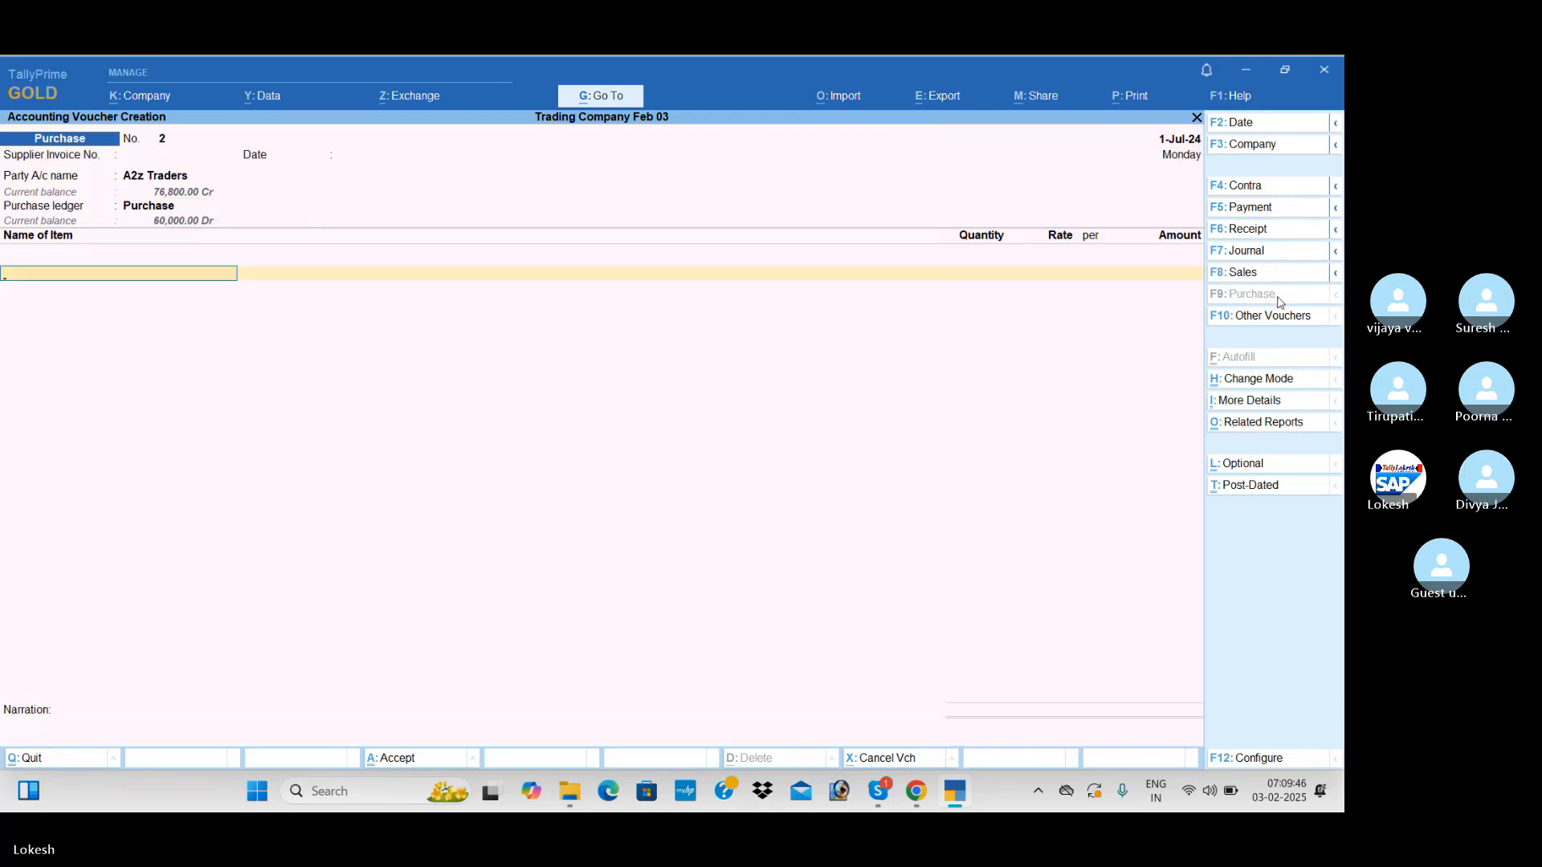
Start a new stock item named Low Capacity Stabilizers under the Stabilizers group
key(alt+c)
text(Lo)
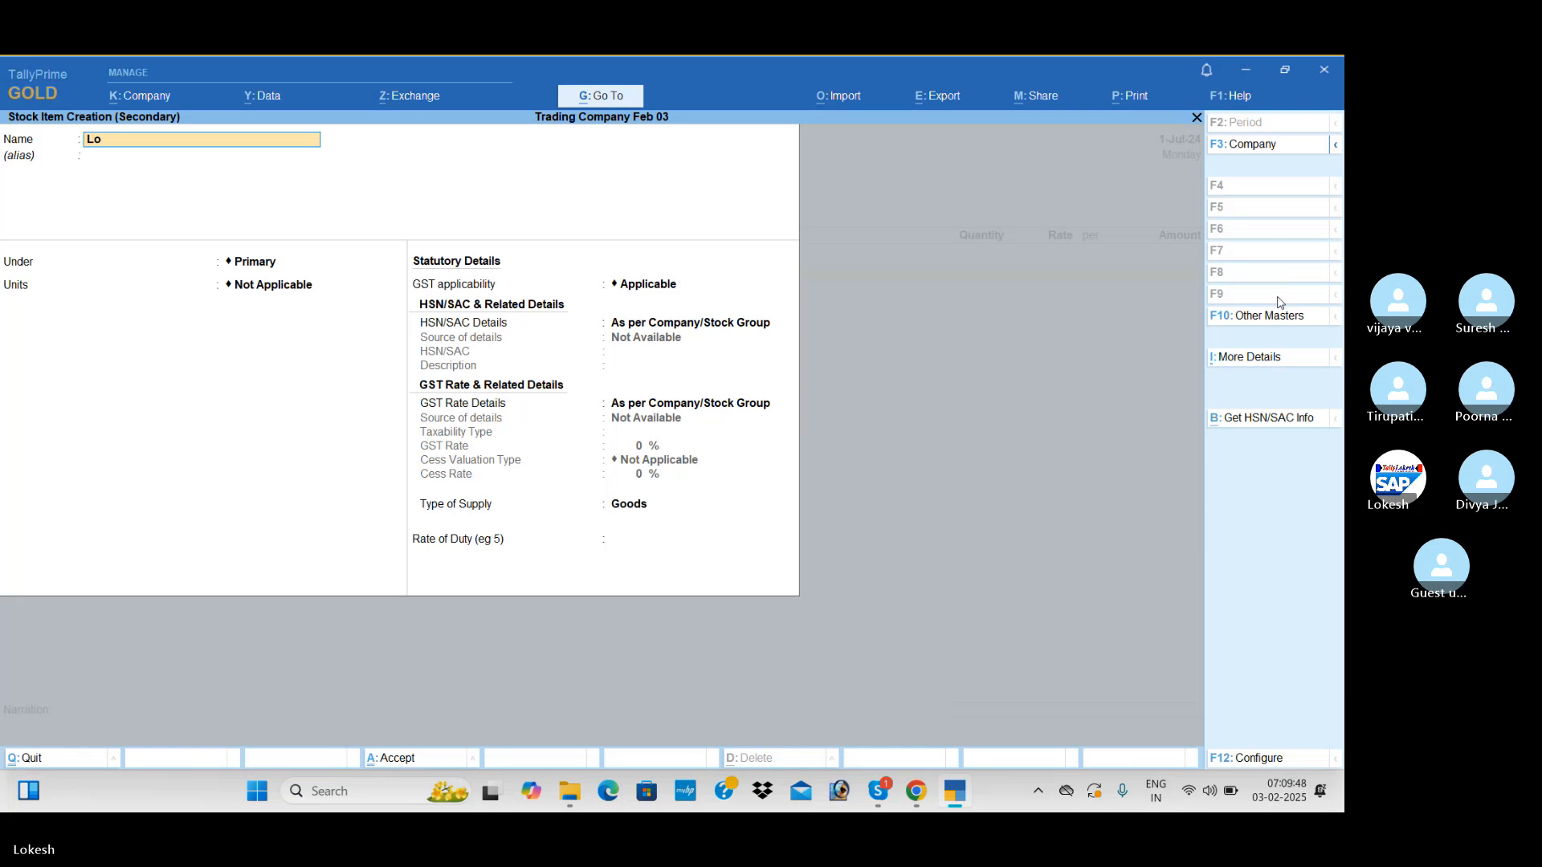
text(w Cpaci)
key(BackSpace)
key(BackSpace)
key(BackSpace)
text(apacity Stabilizers)
key(Return)
key(Down)
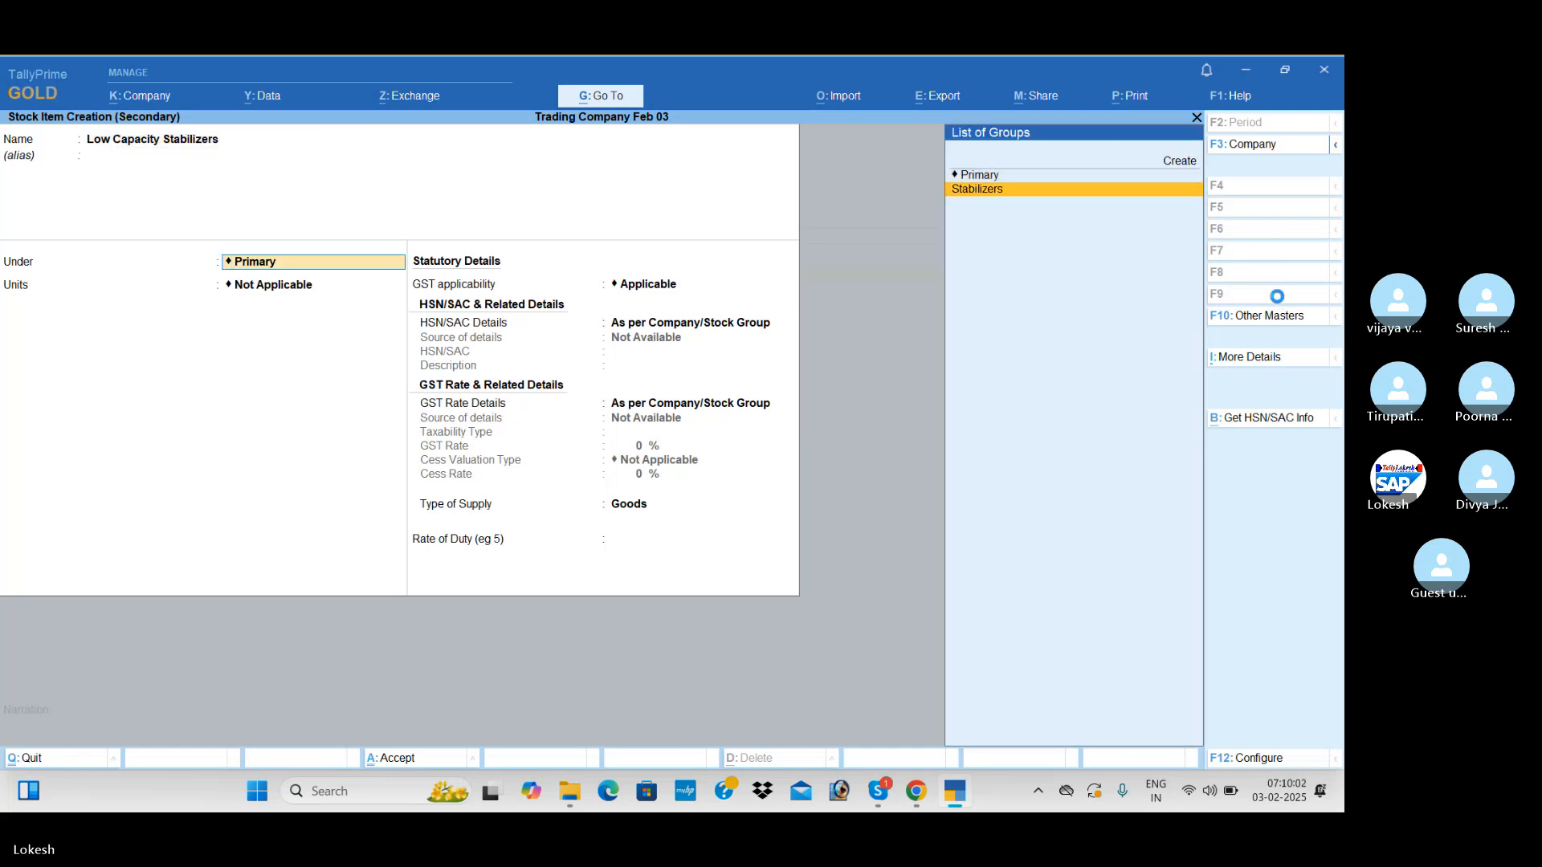
key(Return)
Set the stabilizer item's units to nos and specify its HSN/SAC as 874521
key(Return)
key(Down)
key(Return)
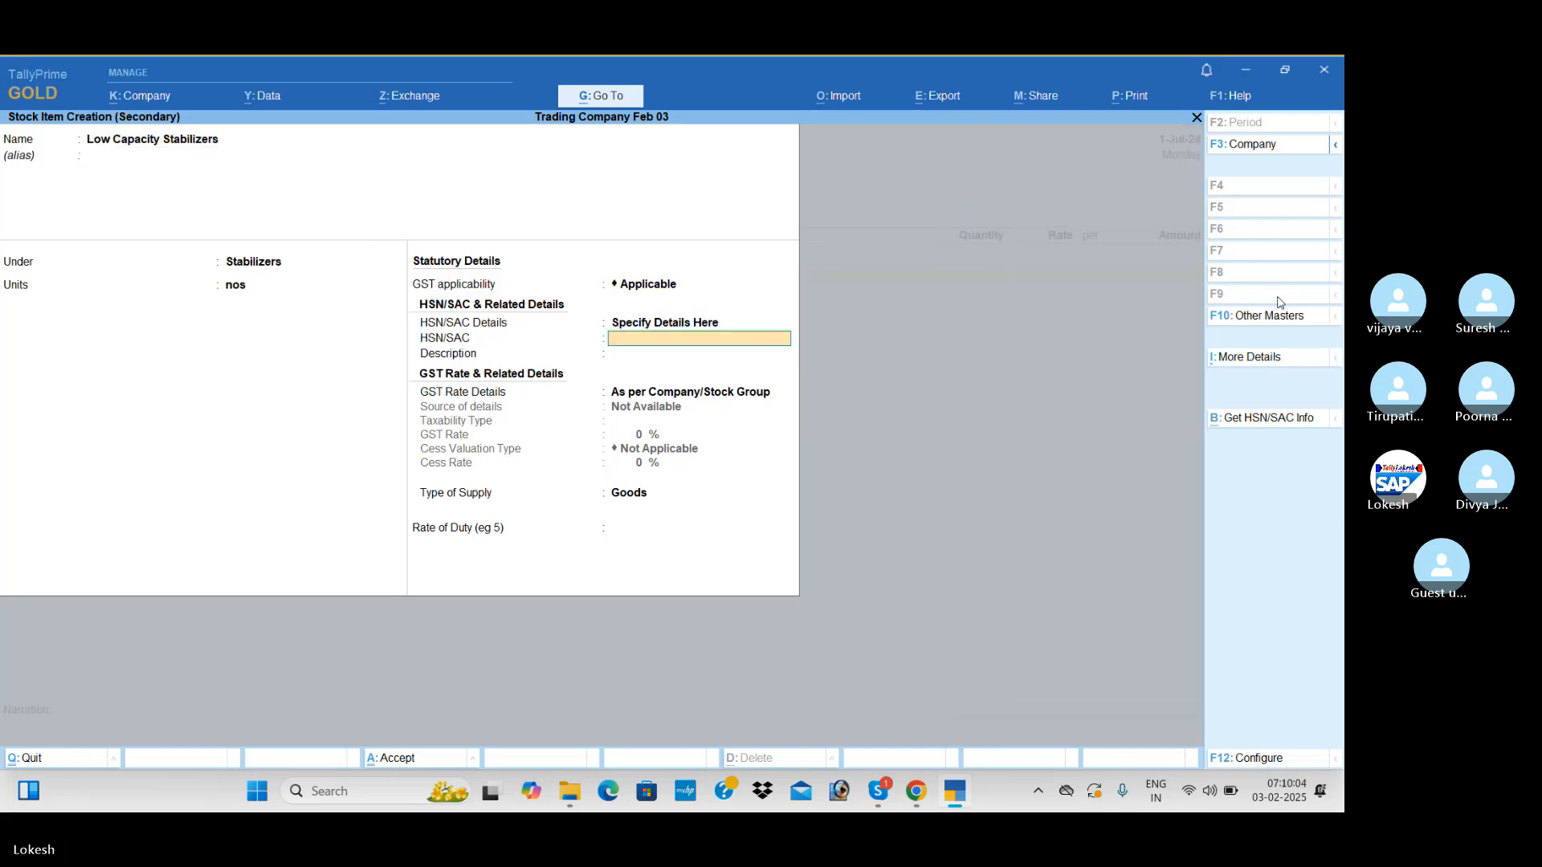
text(87452)
Specify the item's GST rate details as Taxable at 28% for Goods, and save Low Capacity Stabilizers
key(Return)
key(Return)
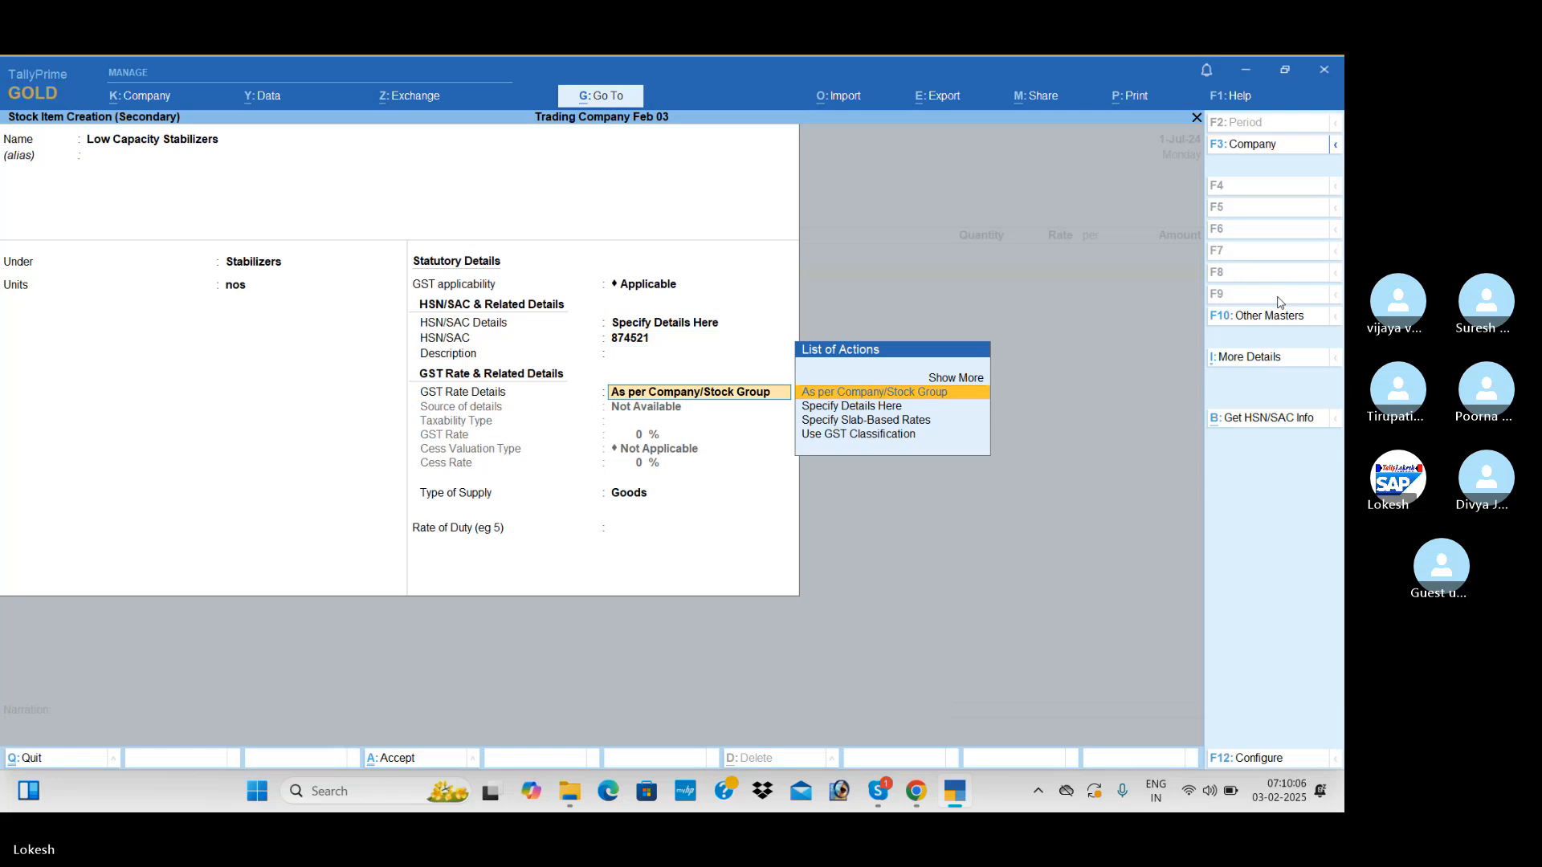
key(Down)
key(Return)
key(Return)
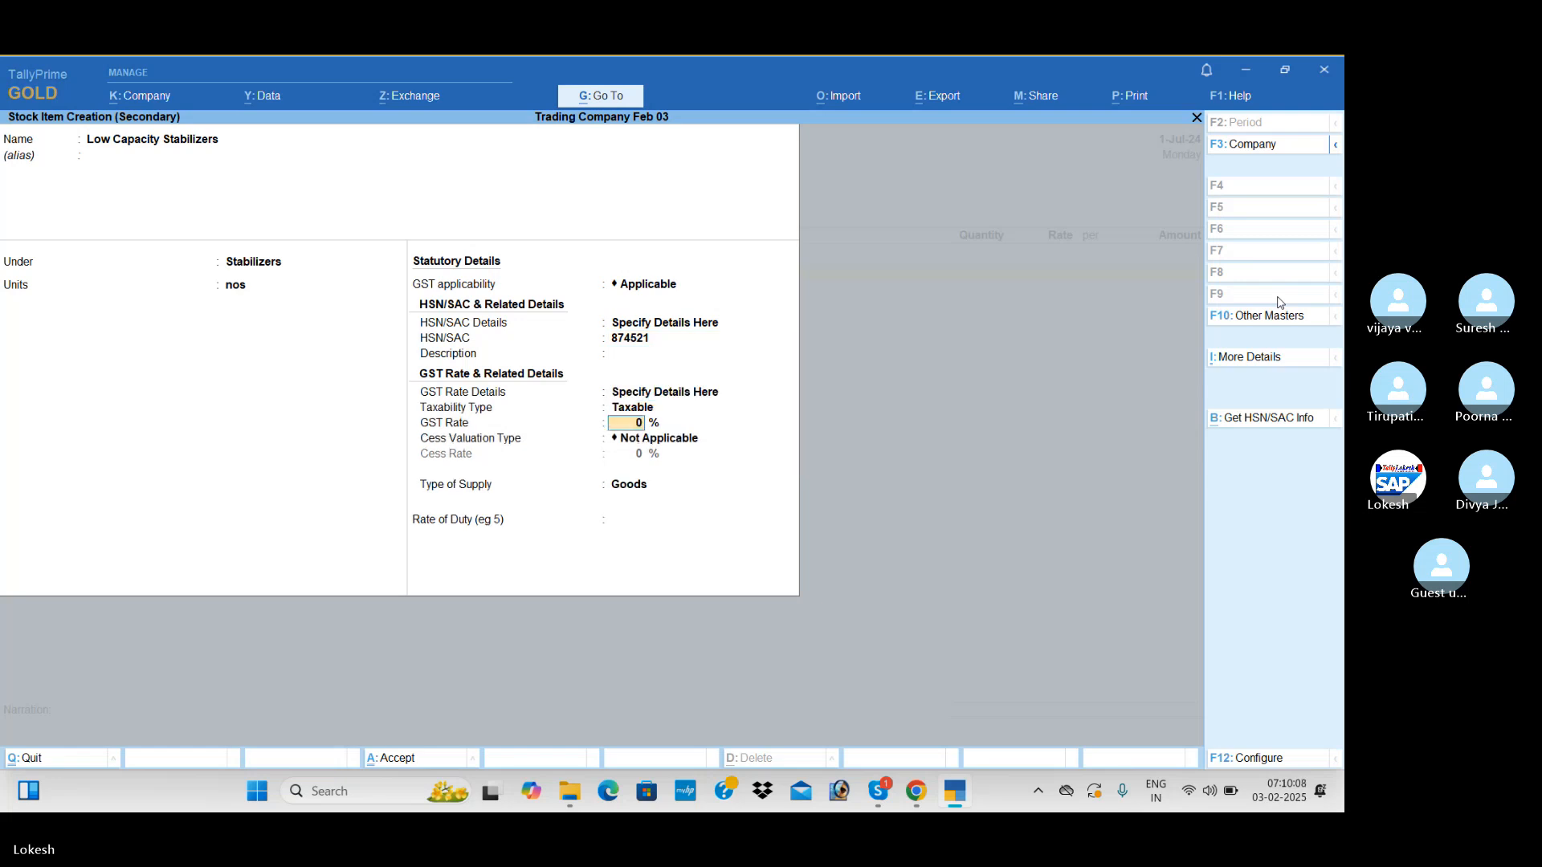
key(Return)
key(Return)
key(Return)
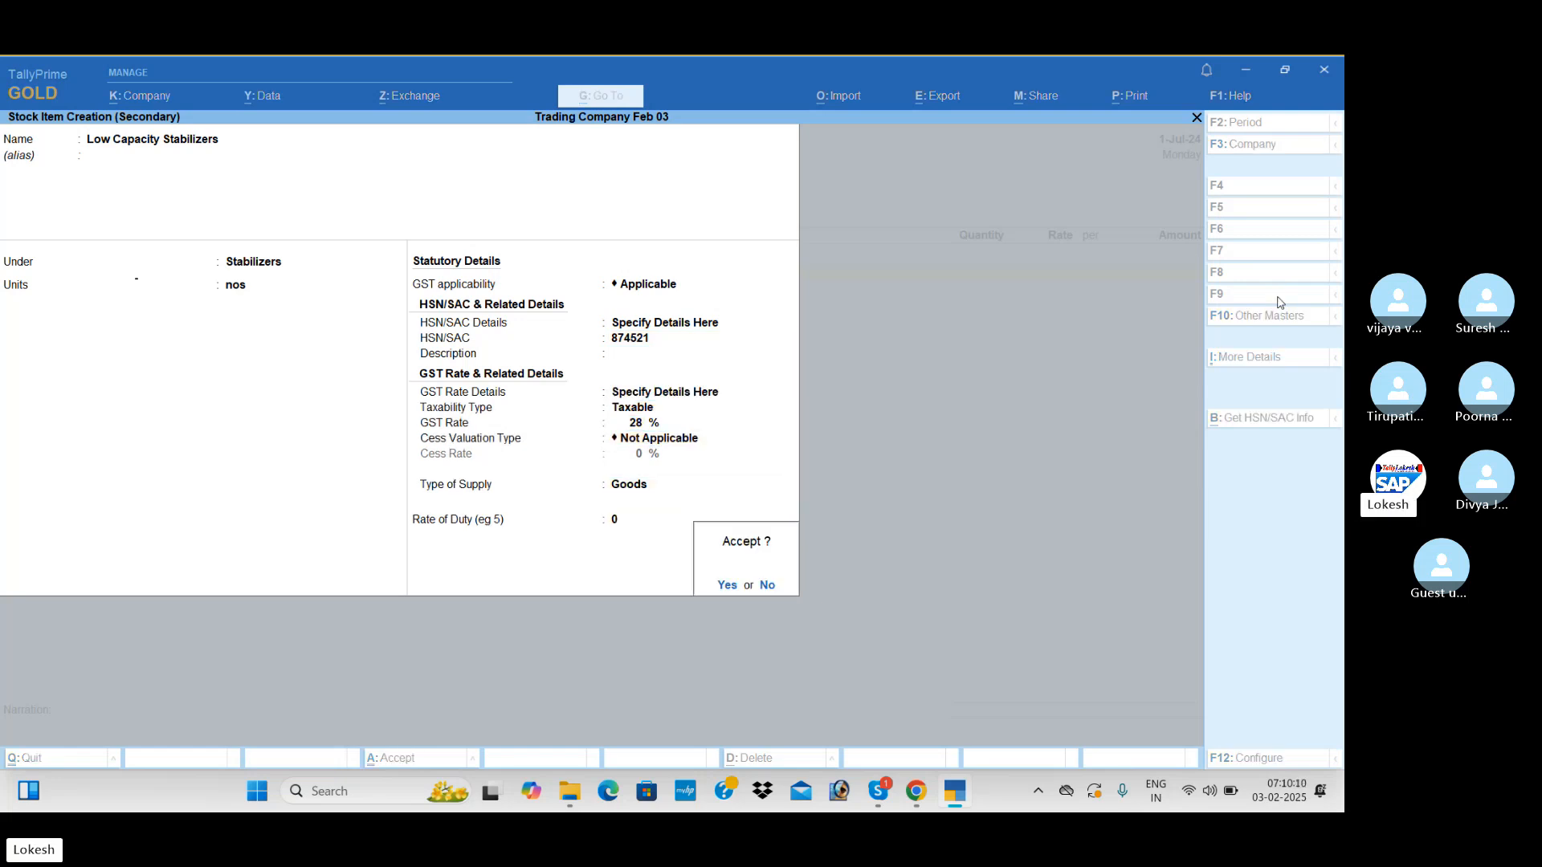
key(Return)
Enter 100 nos of Low Capacity Stabilizers at a rate of 400
text(100)
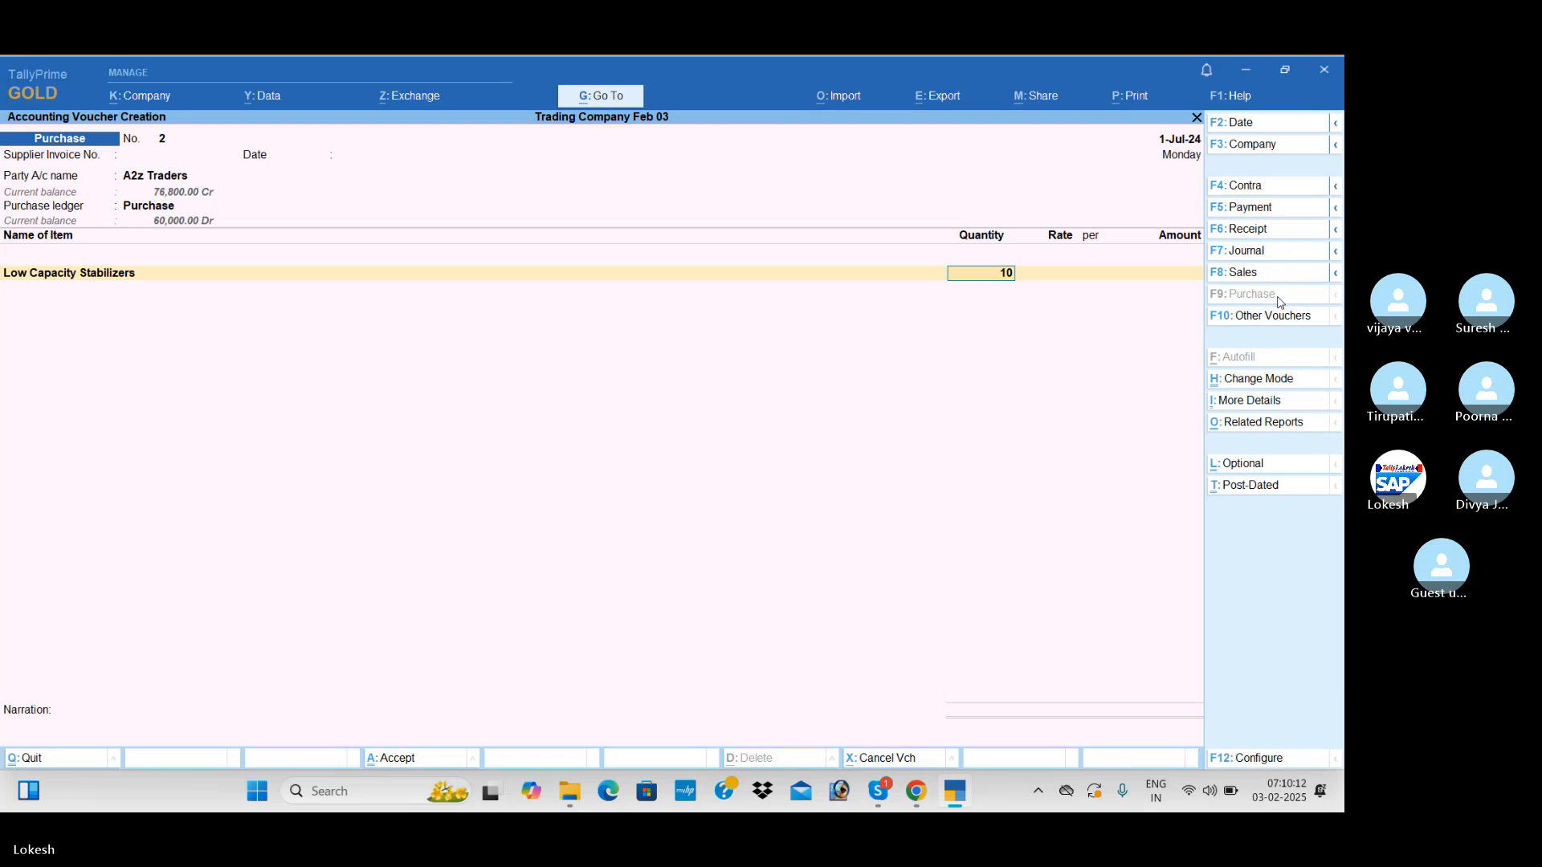
key(Return)
text(400)
key(Return)
key(Return)
key(Return)
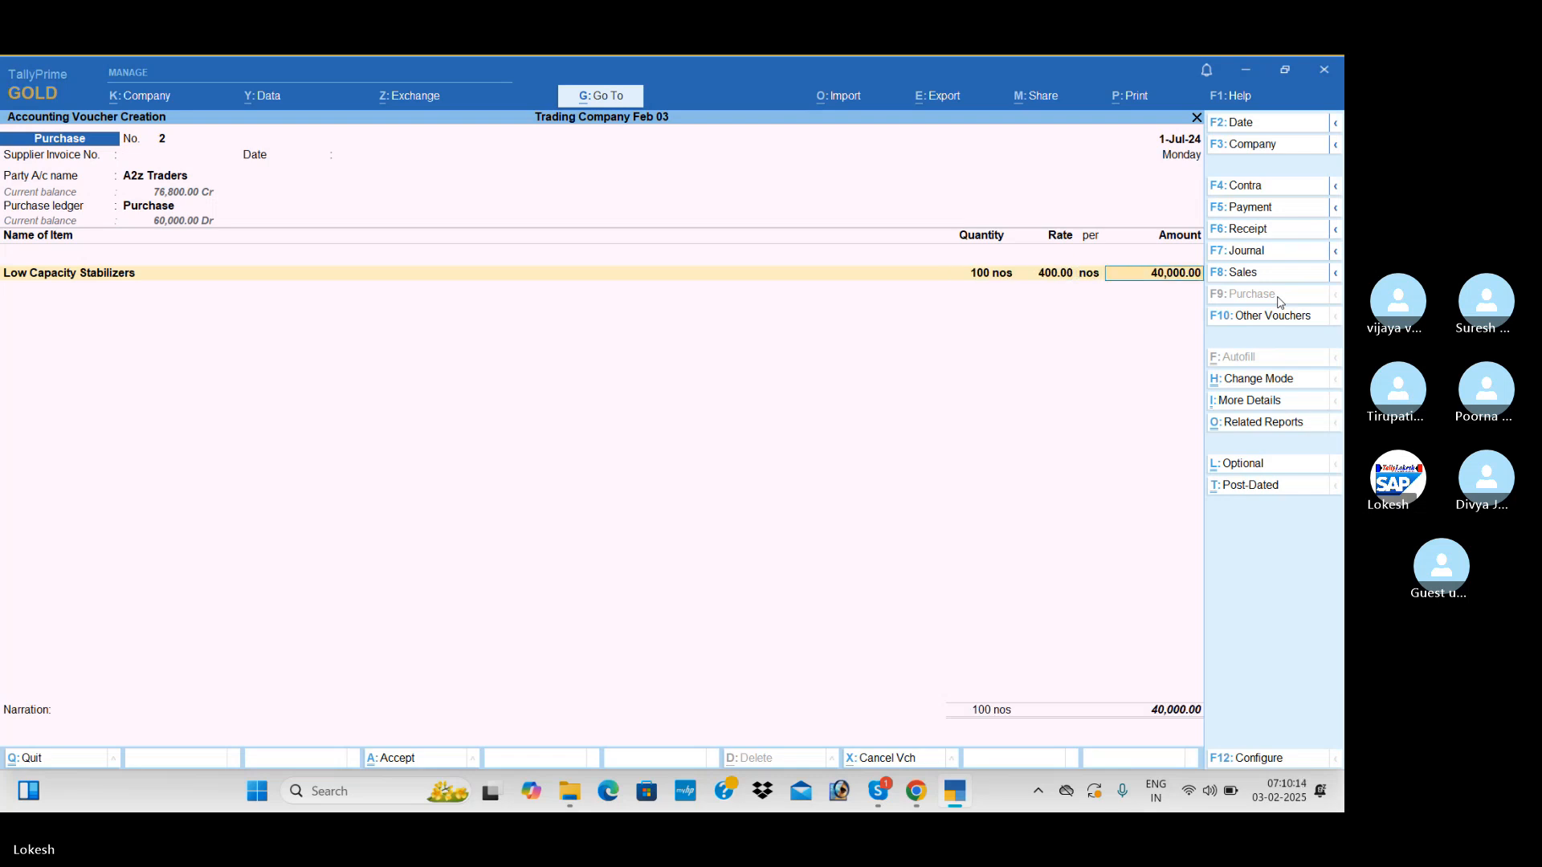
Start a new stock item named Open Well Pumps from the purchase voucher
key(alt+c)
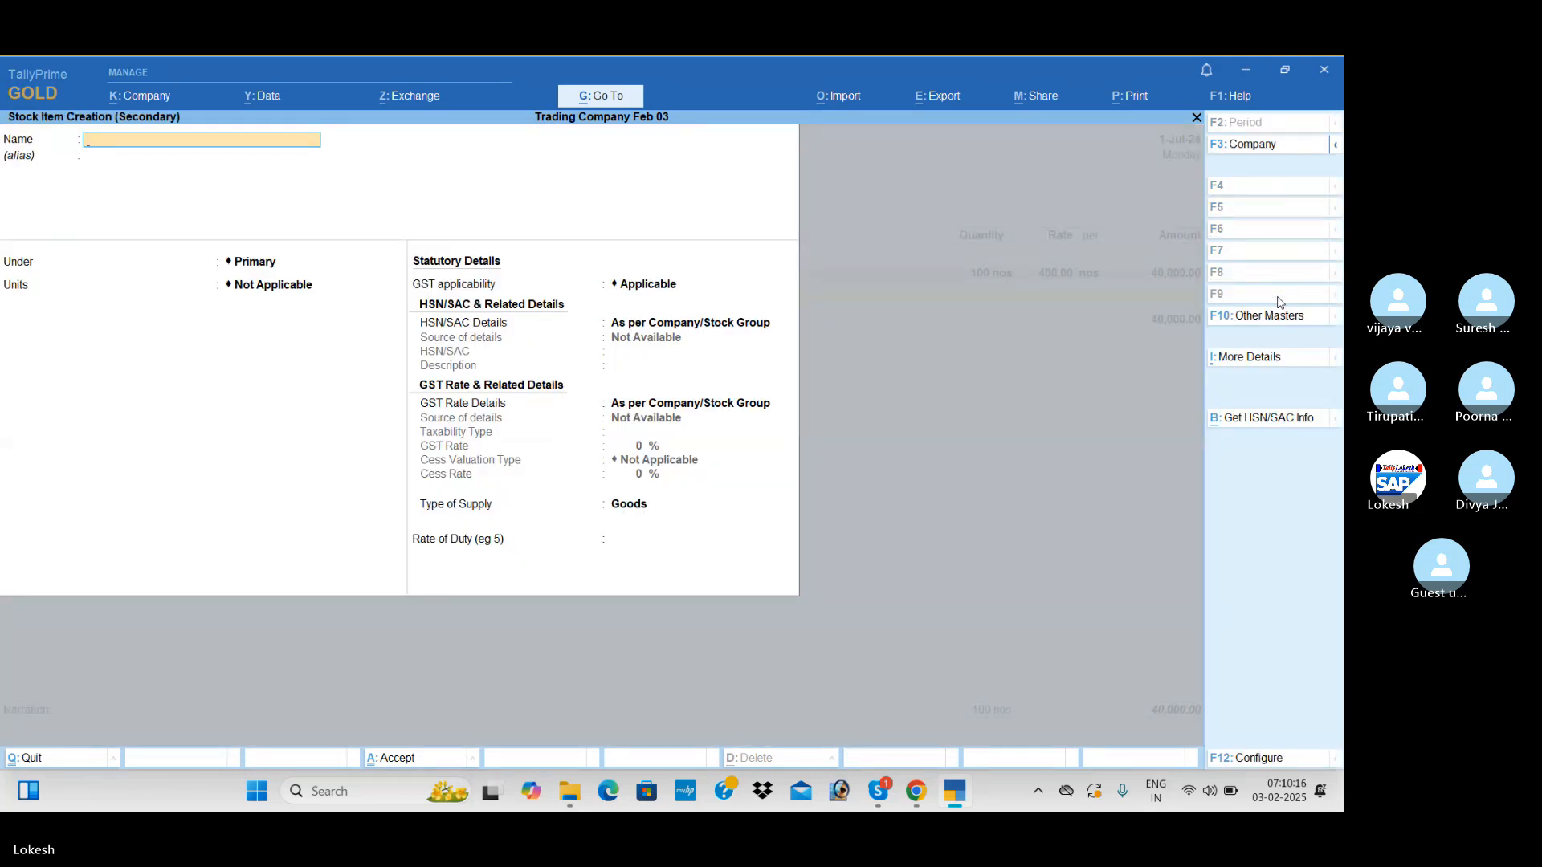
text(Open Well Pump)
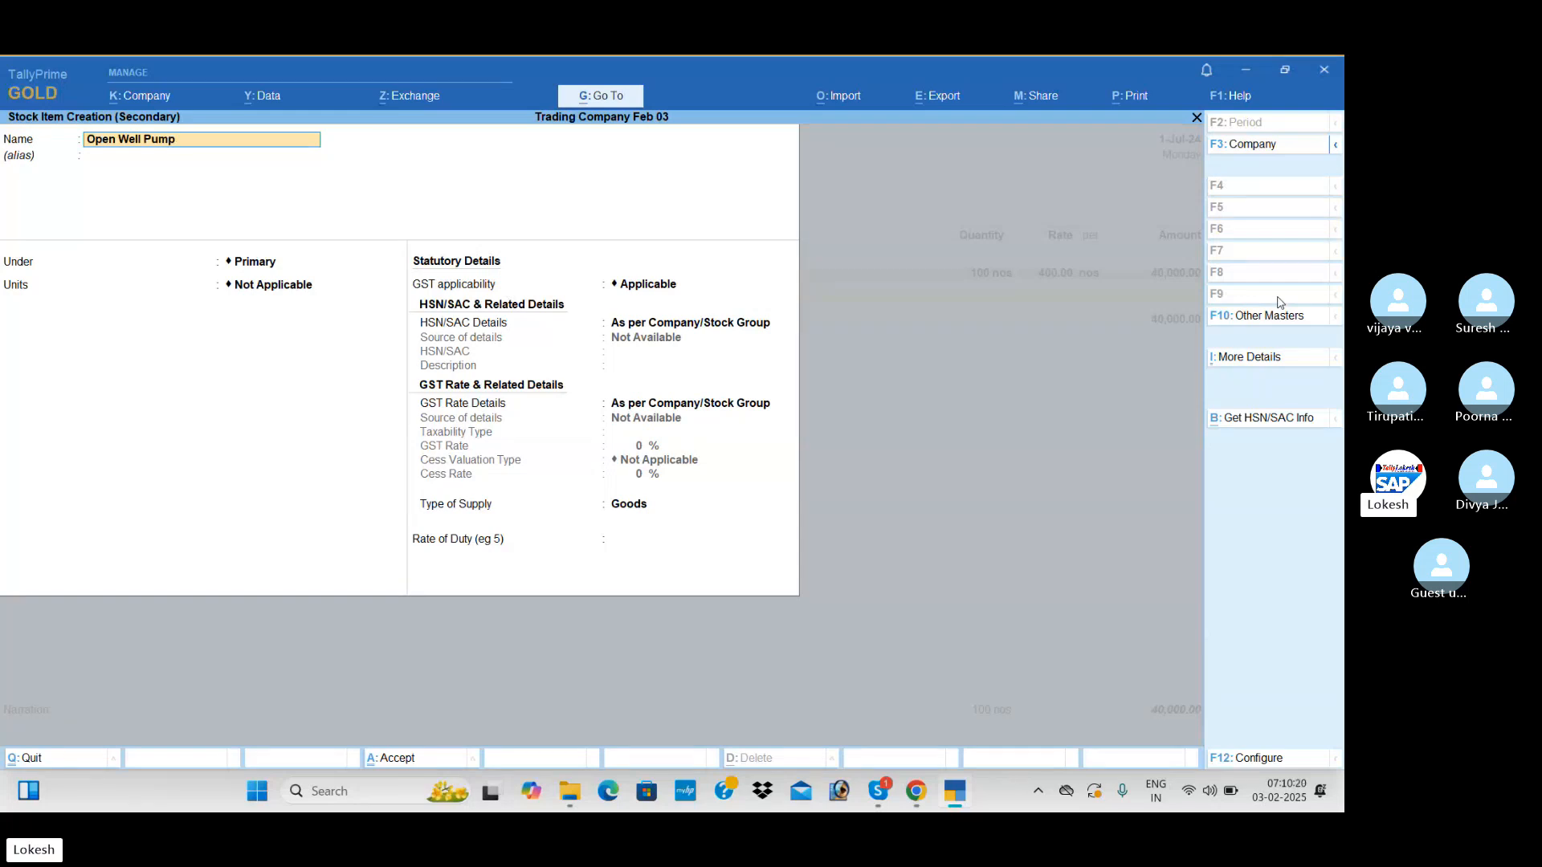
text(s)
key(Return)
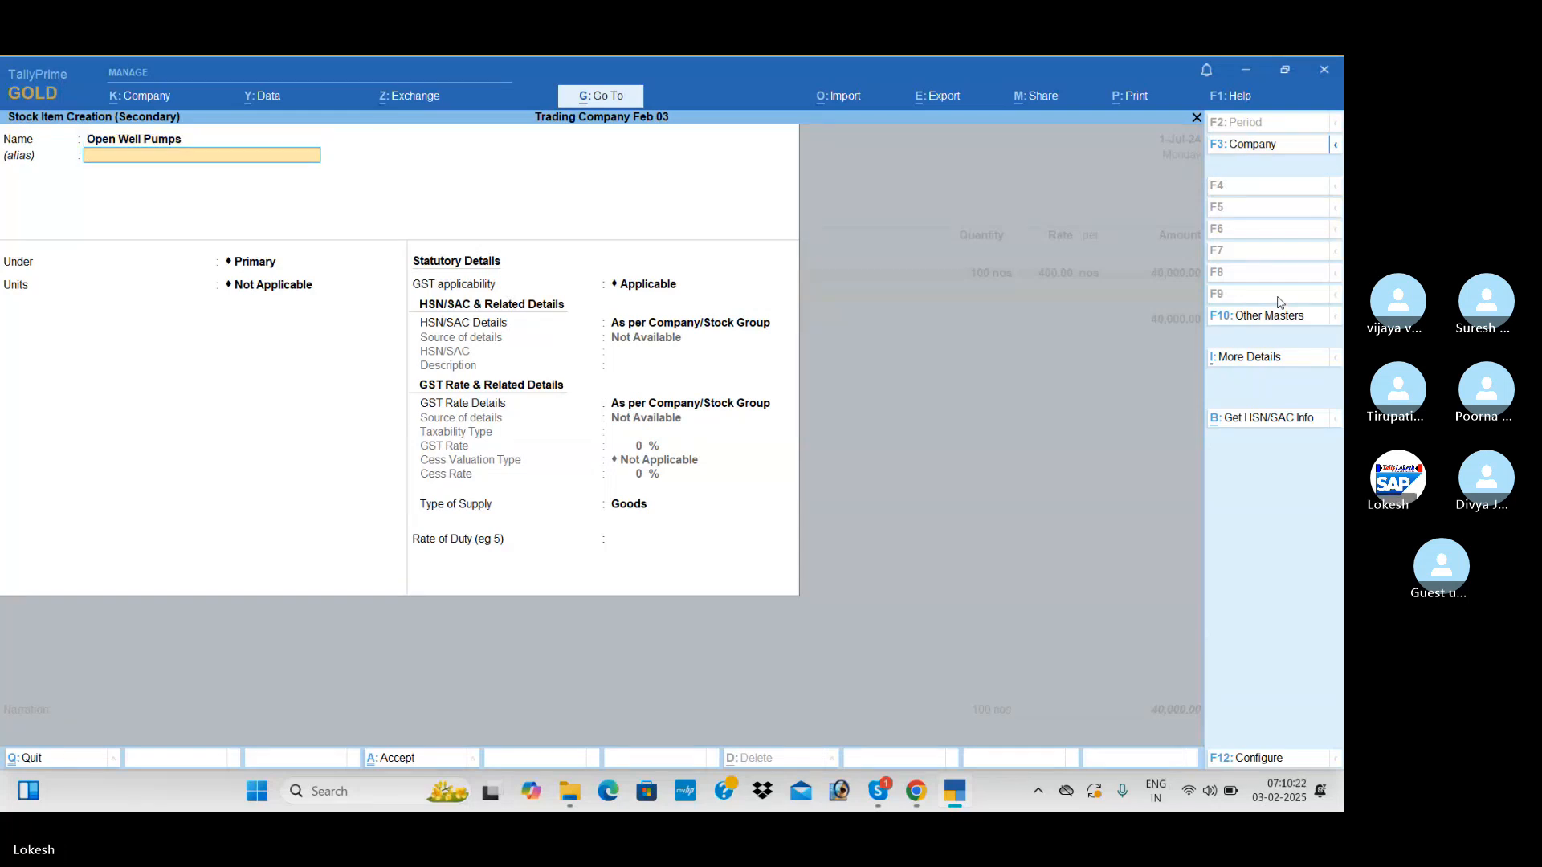
key(Return)
Create a stock group named Pumps and place Open Well Pumps under it
key(alt+c)
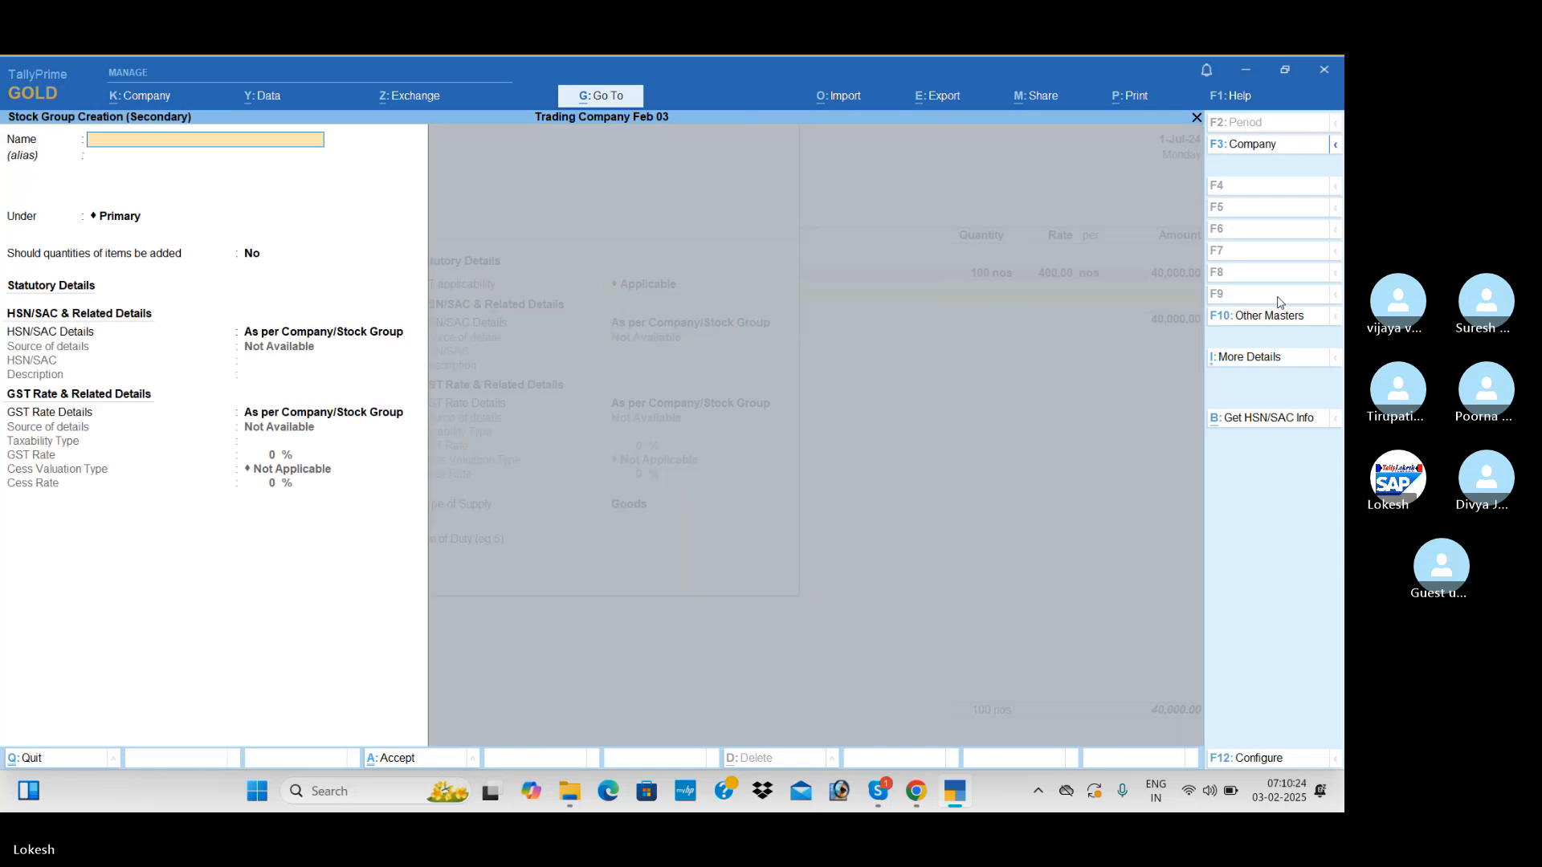
text(Pumps)
key(Return)
key(ctrl+a)
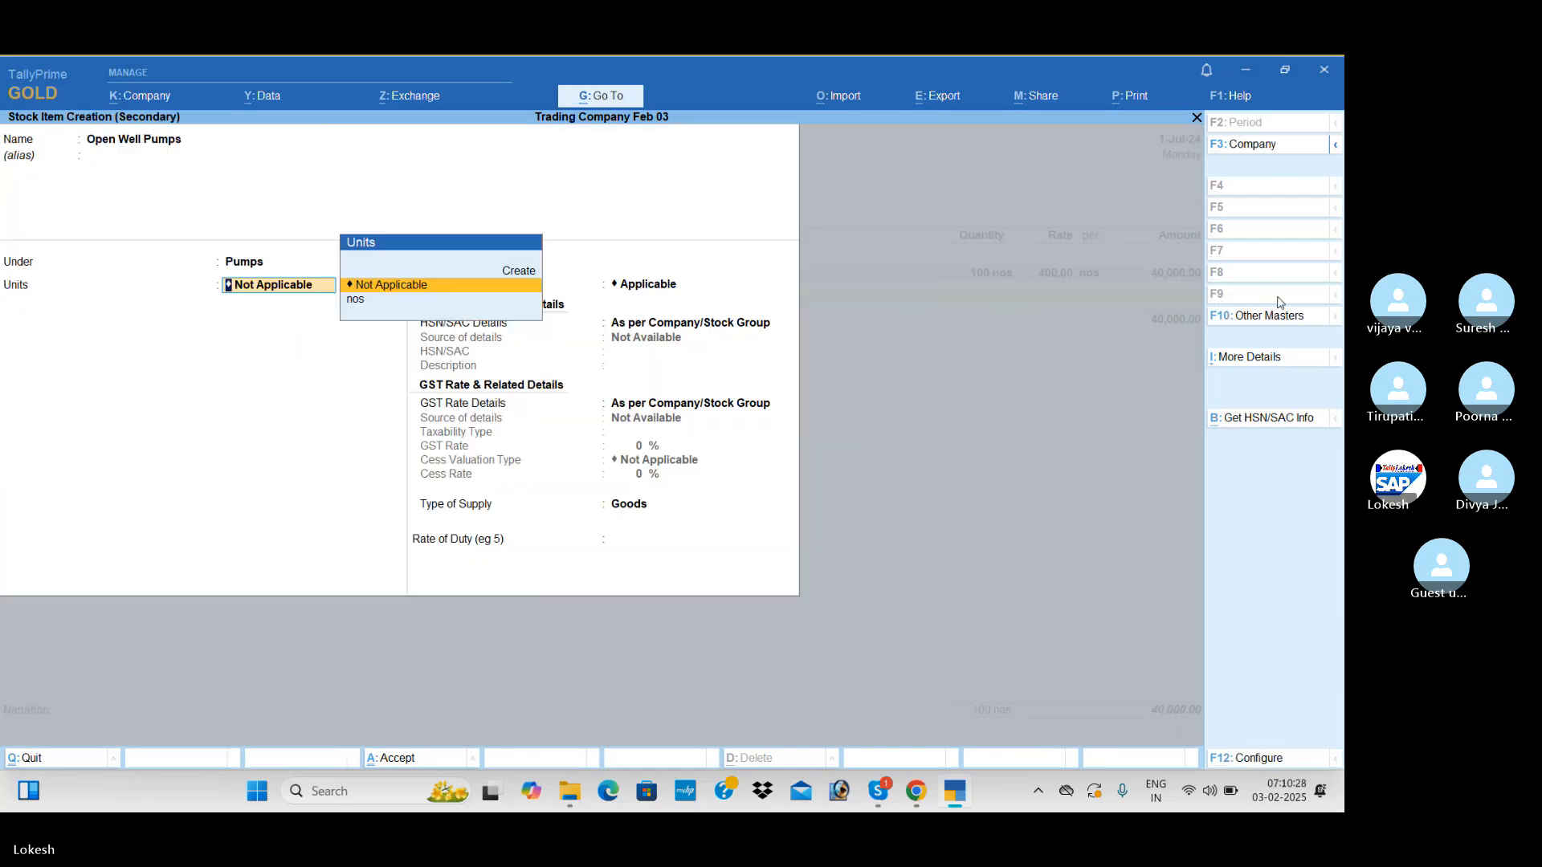
Set the Open Well Pumps units to nos and specify the HSN/SAC as 95142
key(Down)
key(Return)
key(Return)
key(Down)
key(Return)
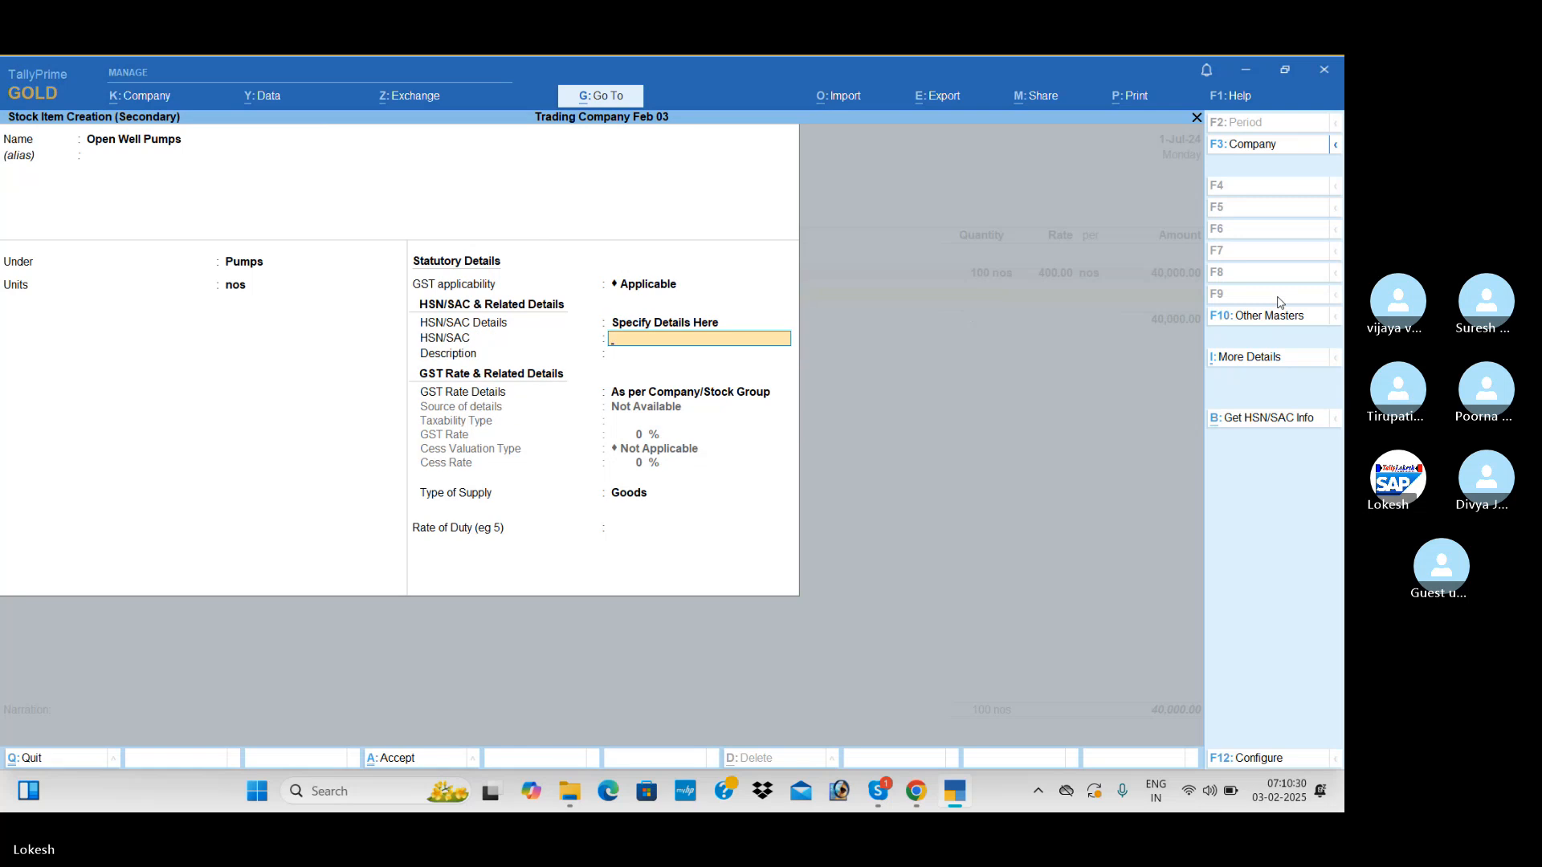
text(95142)
key(Return)
Specify the Open Well Pumps GST rate details as Taxable at 5% for Goods, and save the item
key(Return)
key(Down)
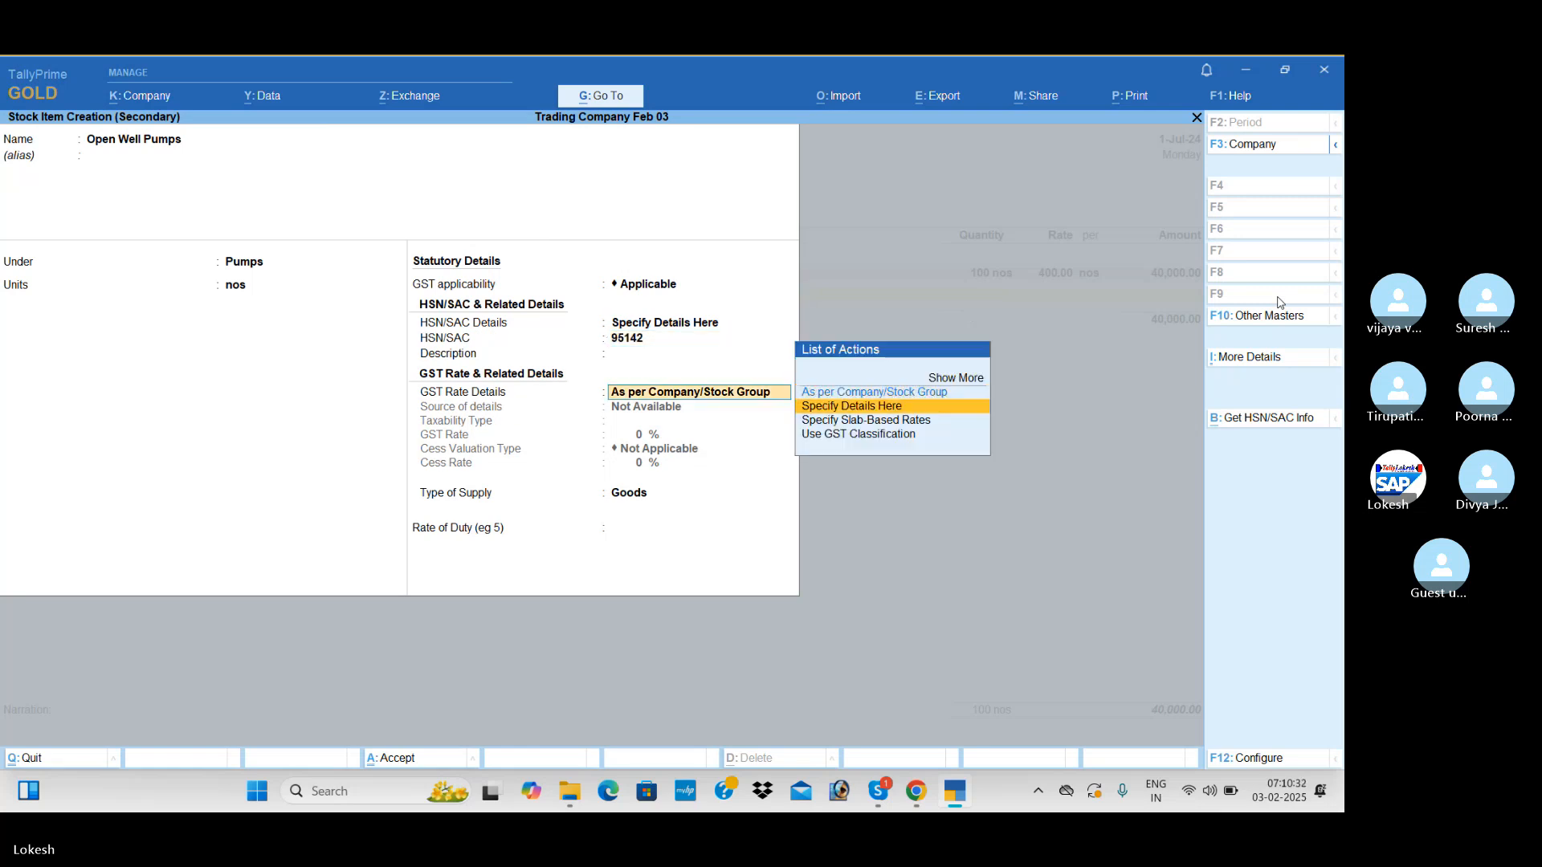
key(Return)
key(Return)
text(5)
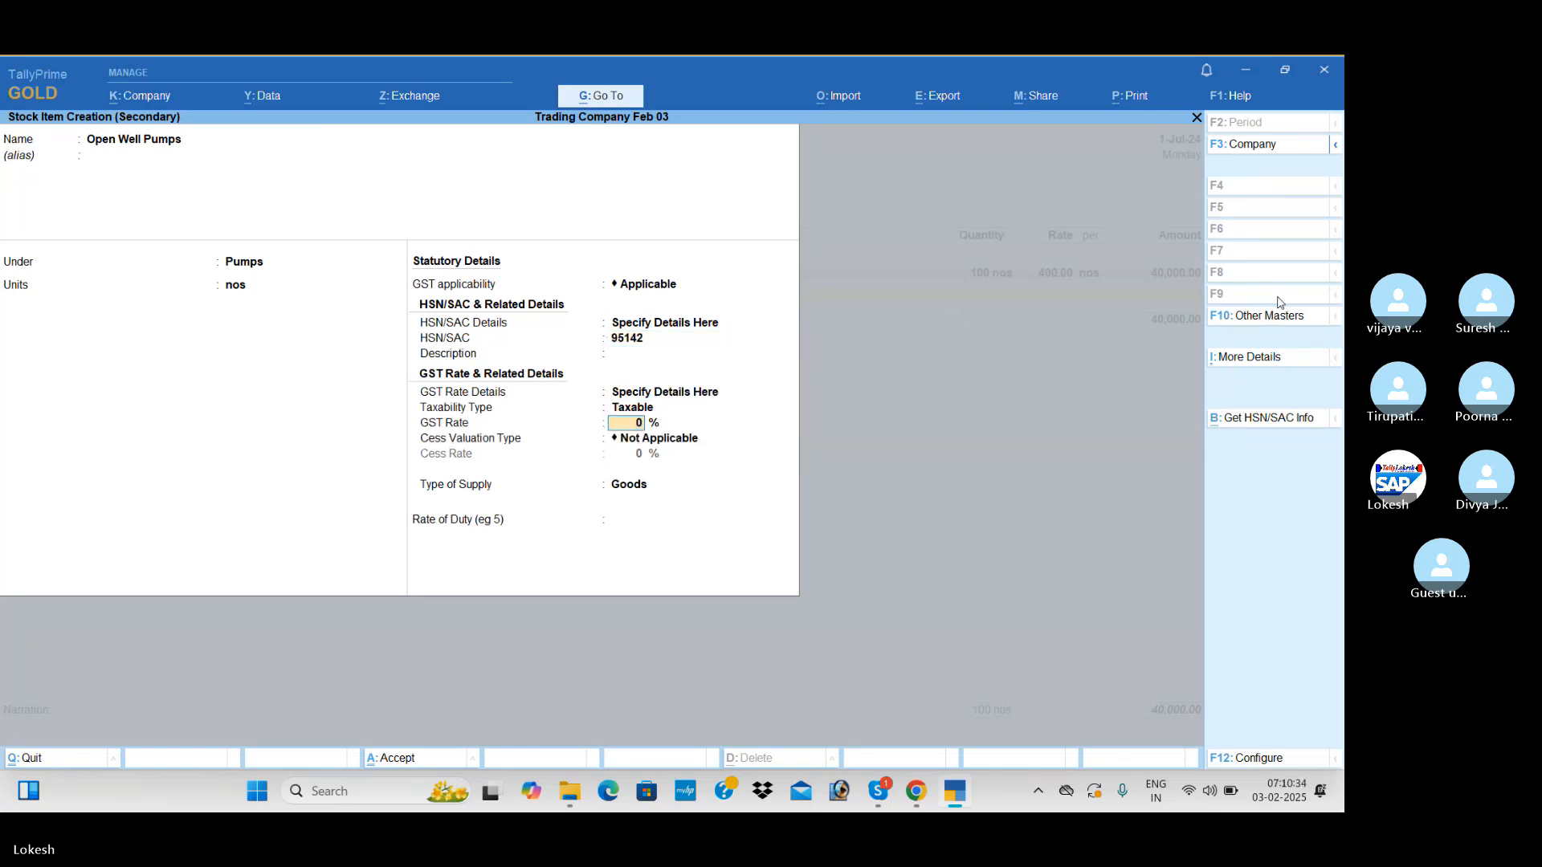
key(Return)
Enter 50 nos of Open Well Pumps at a rate of 1500
key(Return)
key(Return)
key(Return)
key(Return)
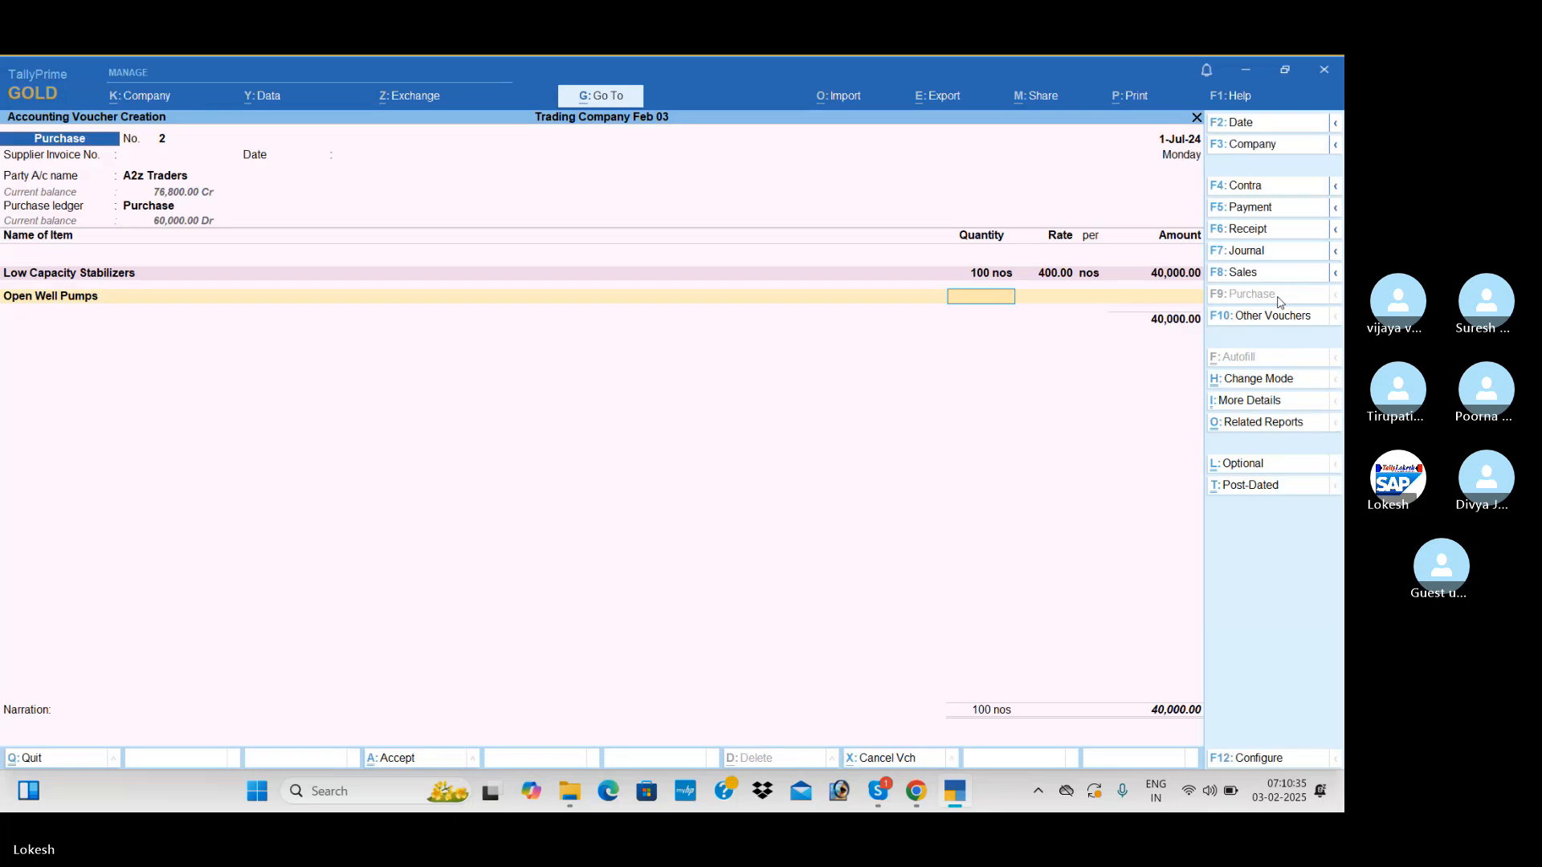
text(50)
key(Return)
text(1500)
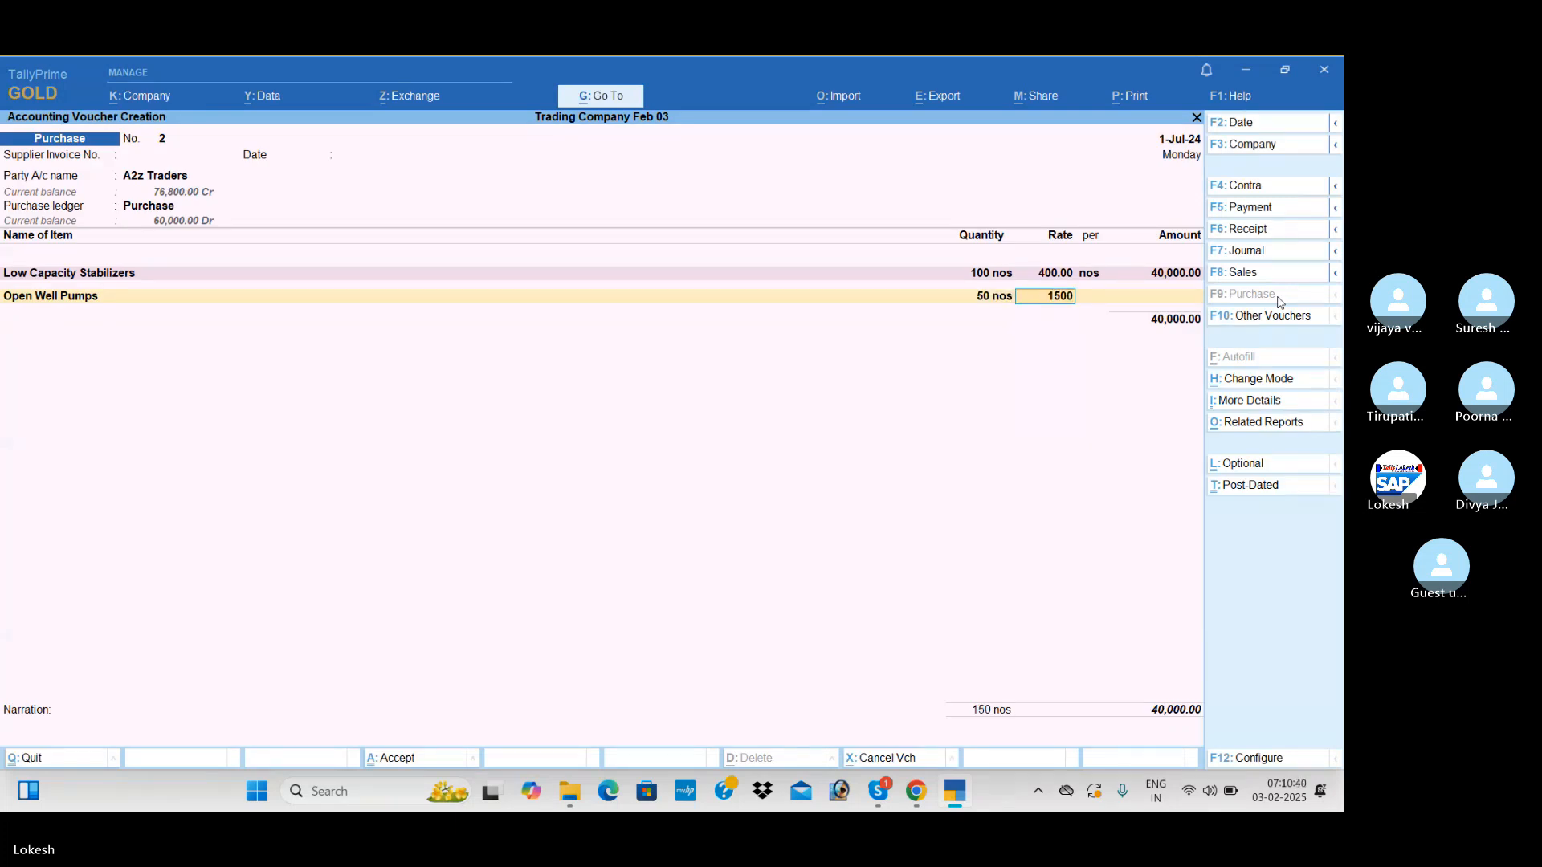
key(Return)
Start a new stock item named Submersible Pumps under the Pumps group
key(Return)
key(Return)
key(alt+c)
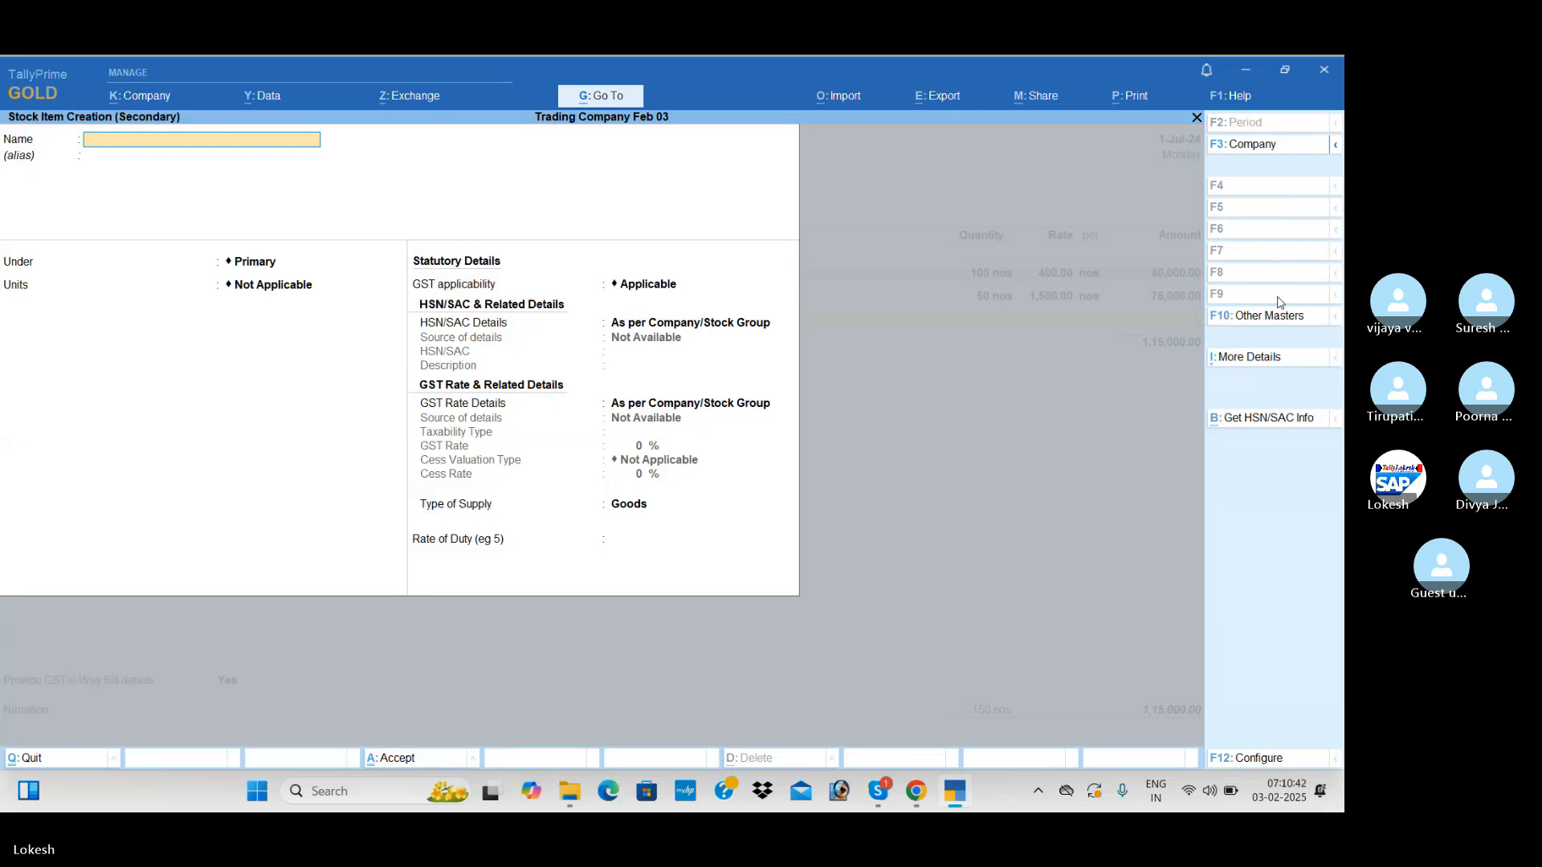
text(Submersible Pumps)
key(Return)
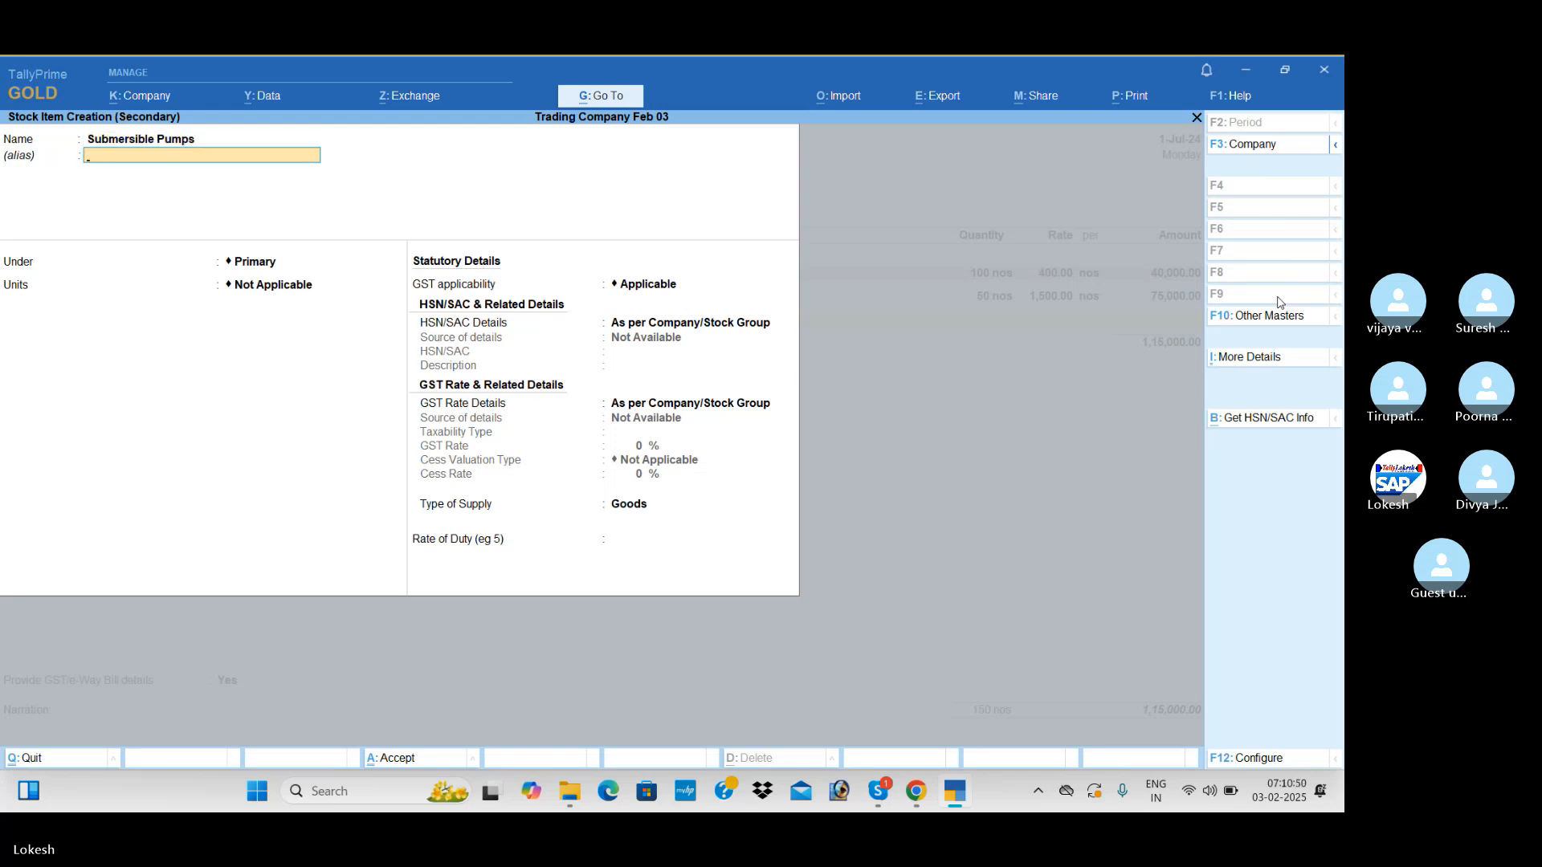
key(Return)
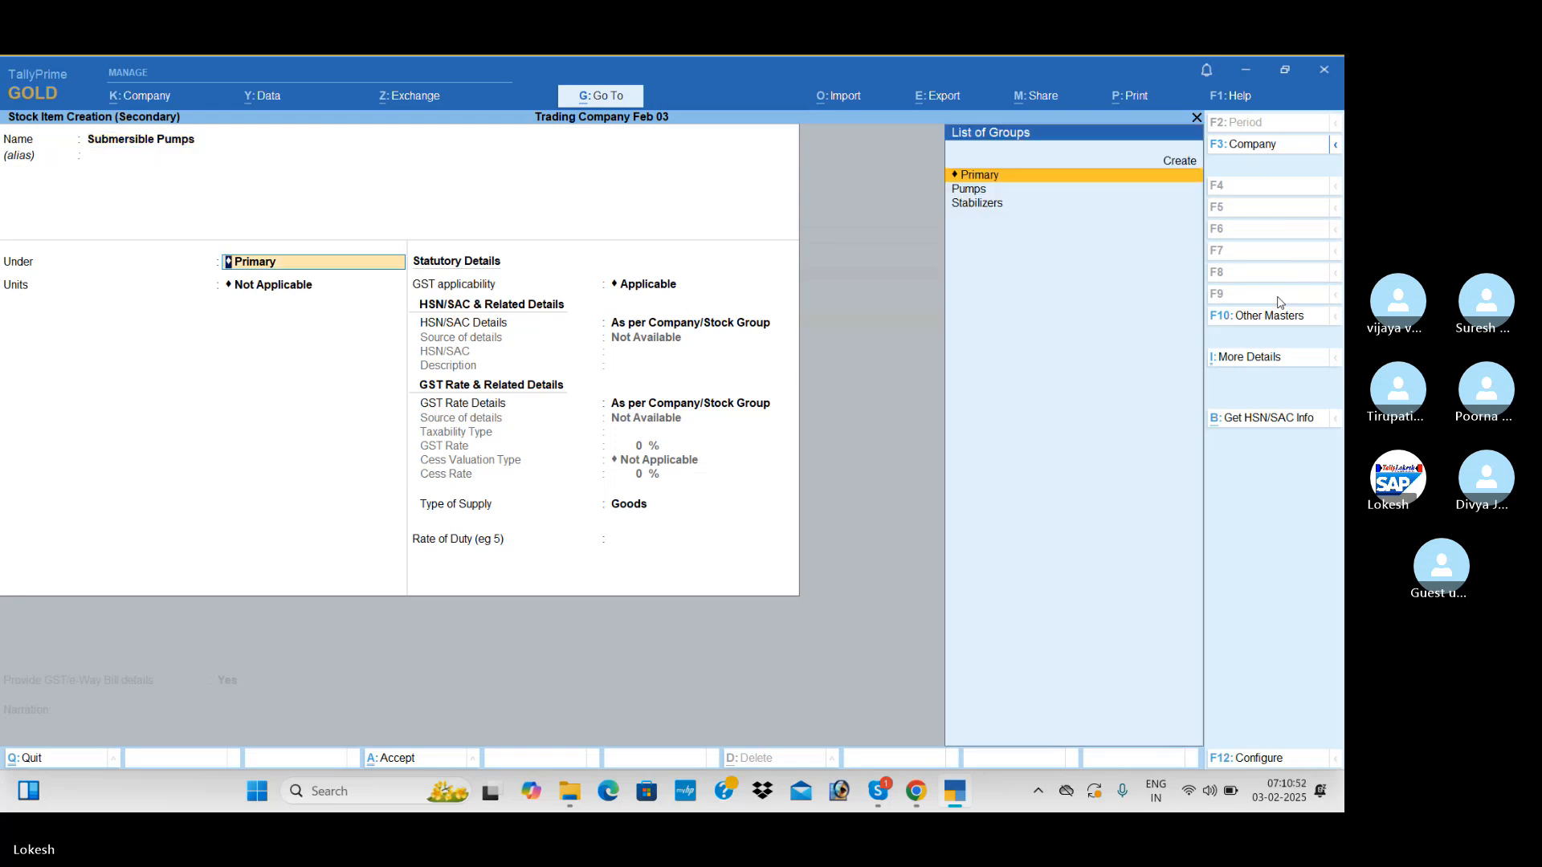
key(Down)
Set the Submersible Pumps units to nos and specify the HSN/SAC as 854712
key(Return)
key(Down)
key(Return)
key(Return)
key(Down)
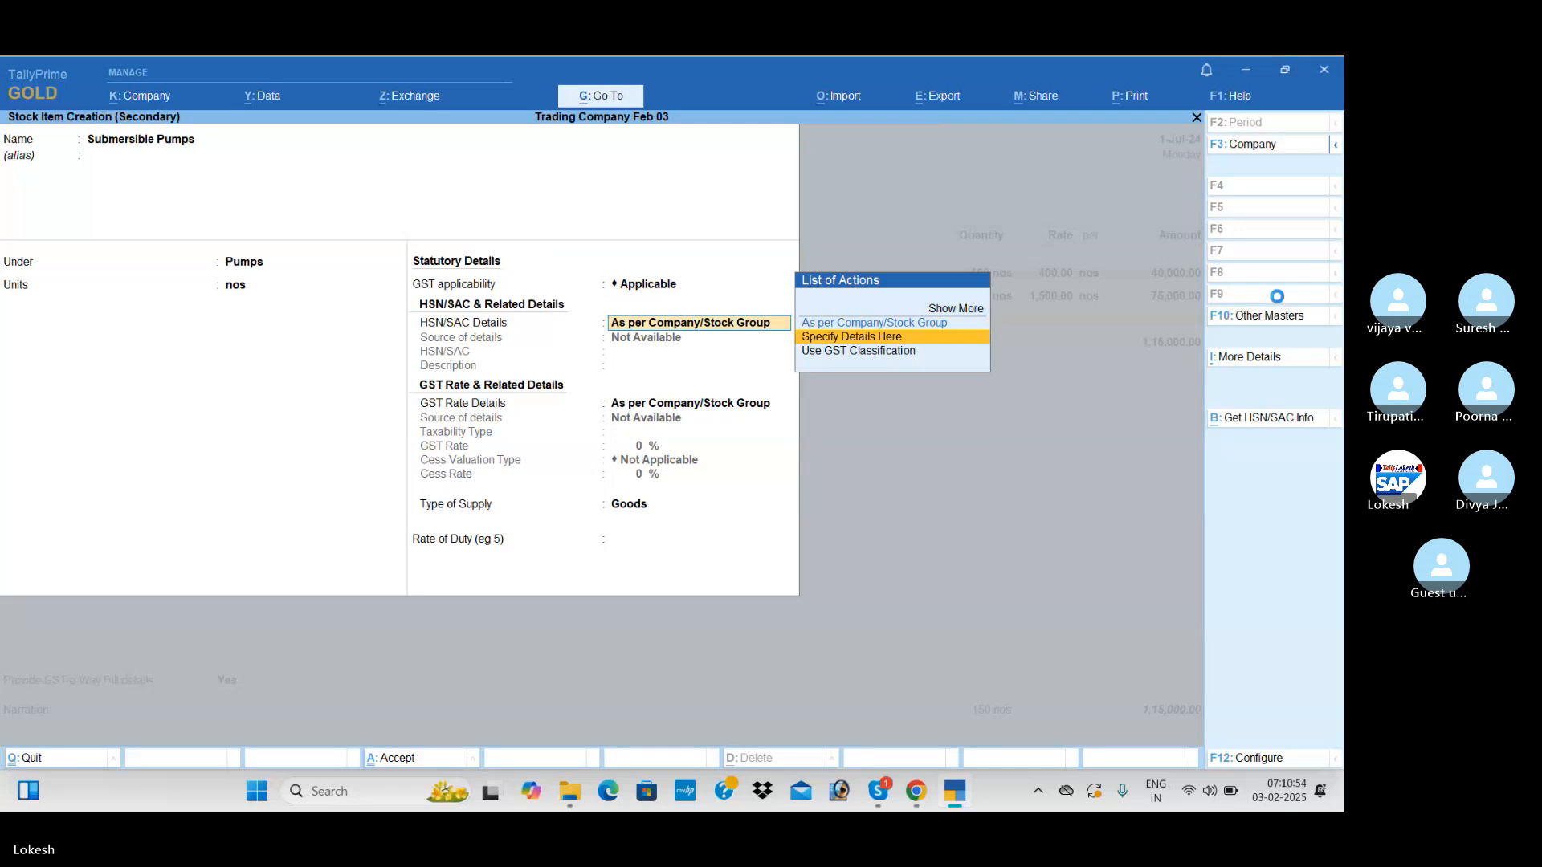
key(Return)
text(854712)
Specify the Submersible Pumps GST rate details as Taxable at 5% for Goods, and save the item
key(Return)
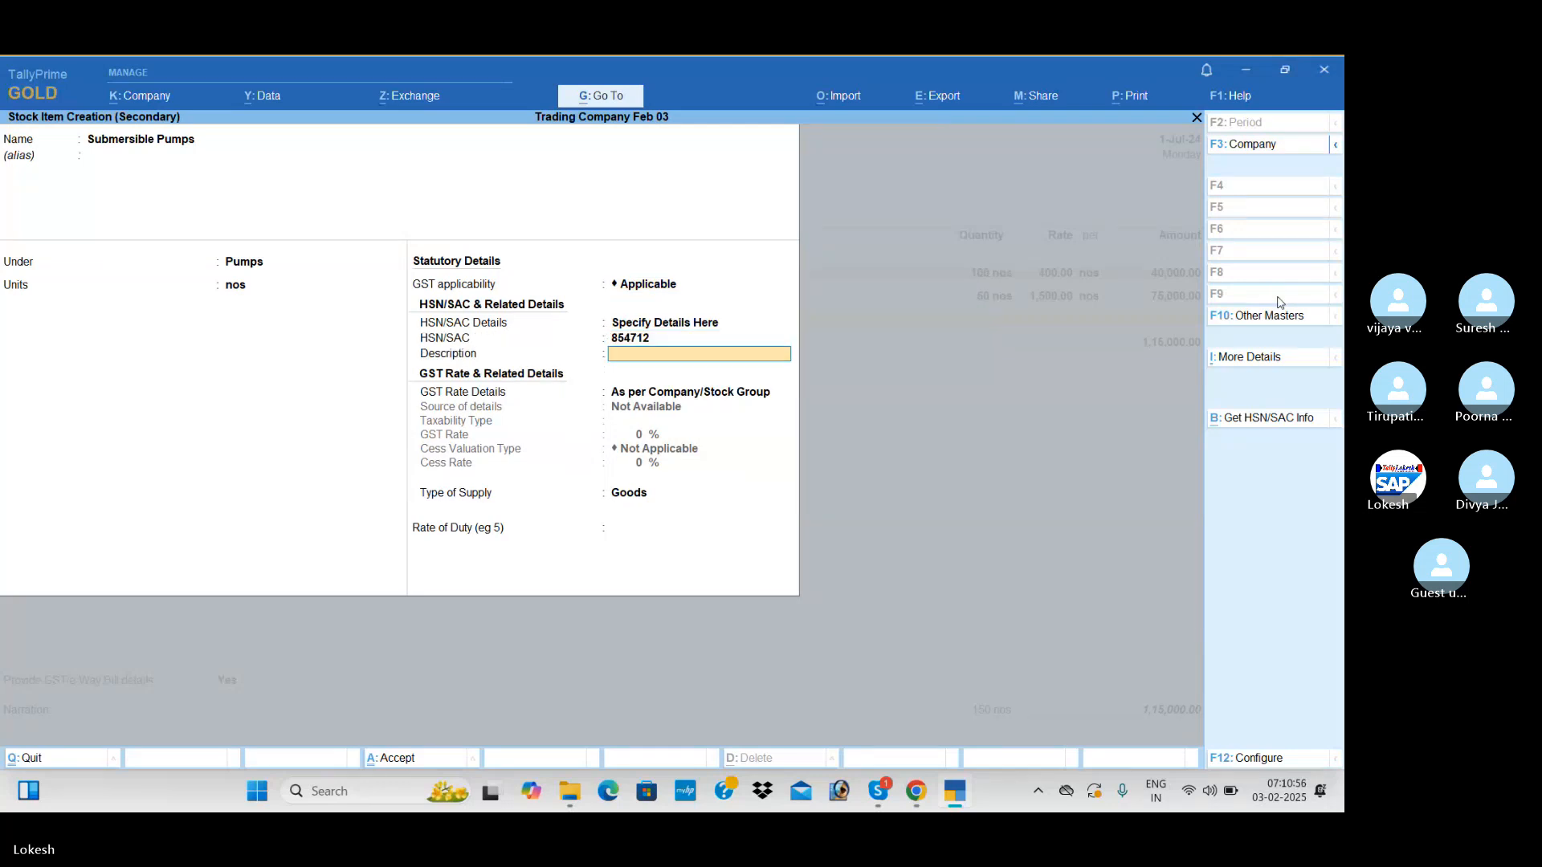
key(Return)
key(Down)
key(Return)
key(Return)
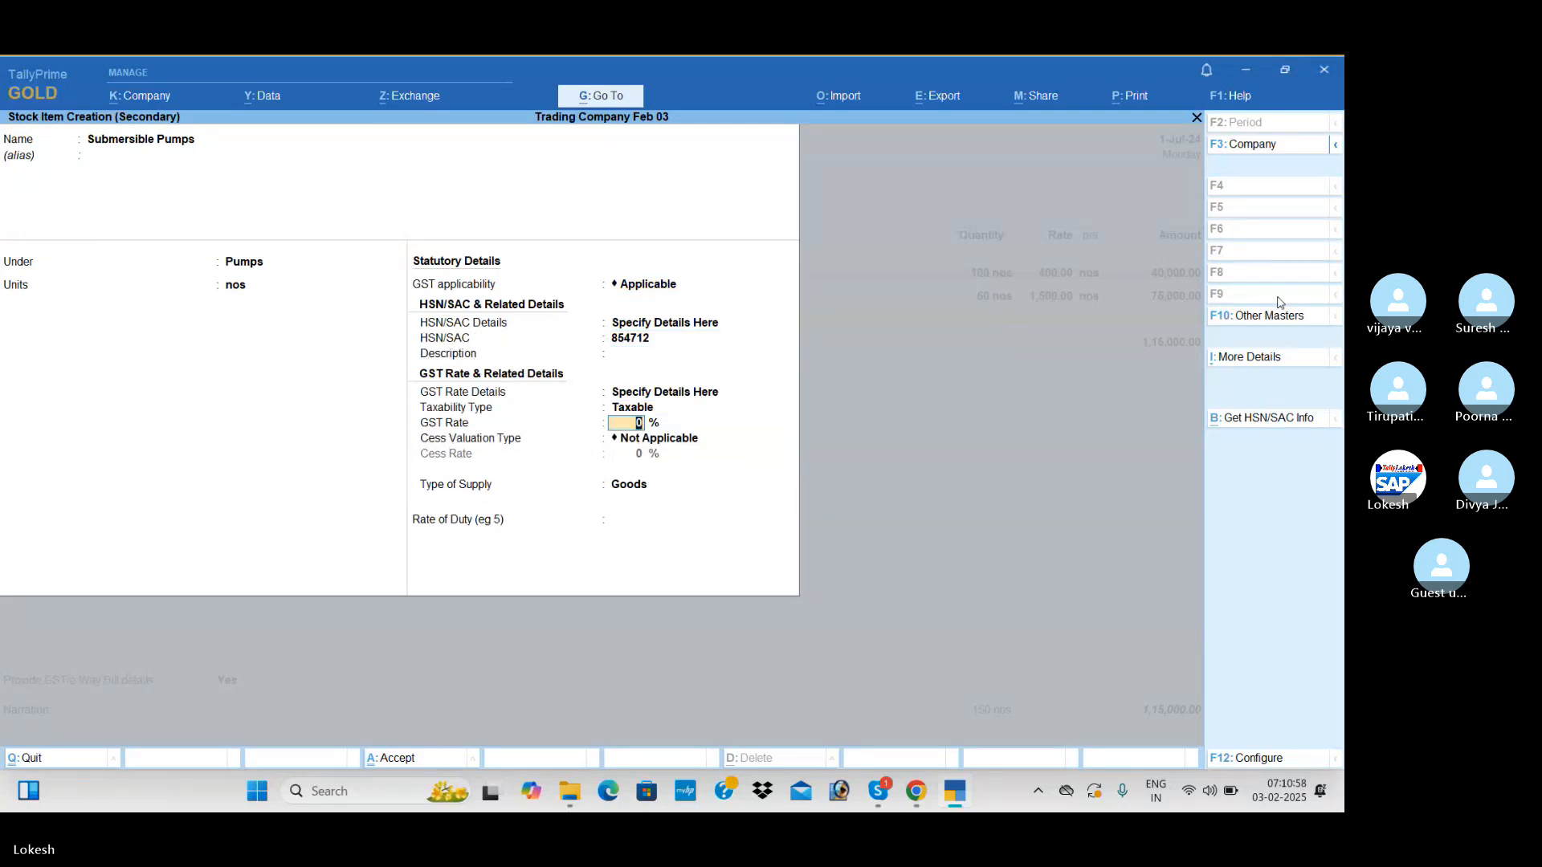
text(5)
key(Return)
key(Return)
key(Return)
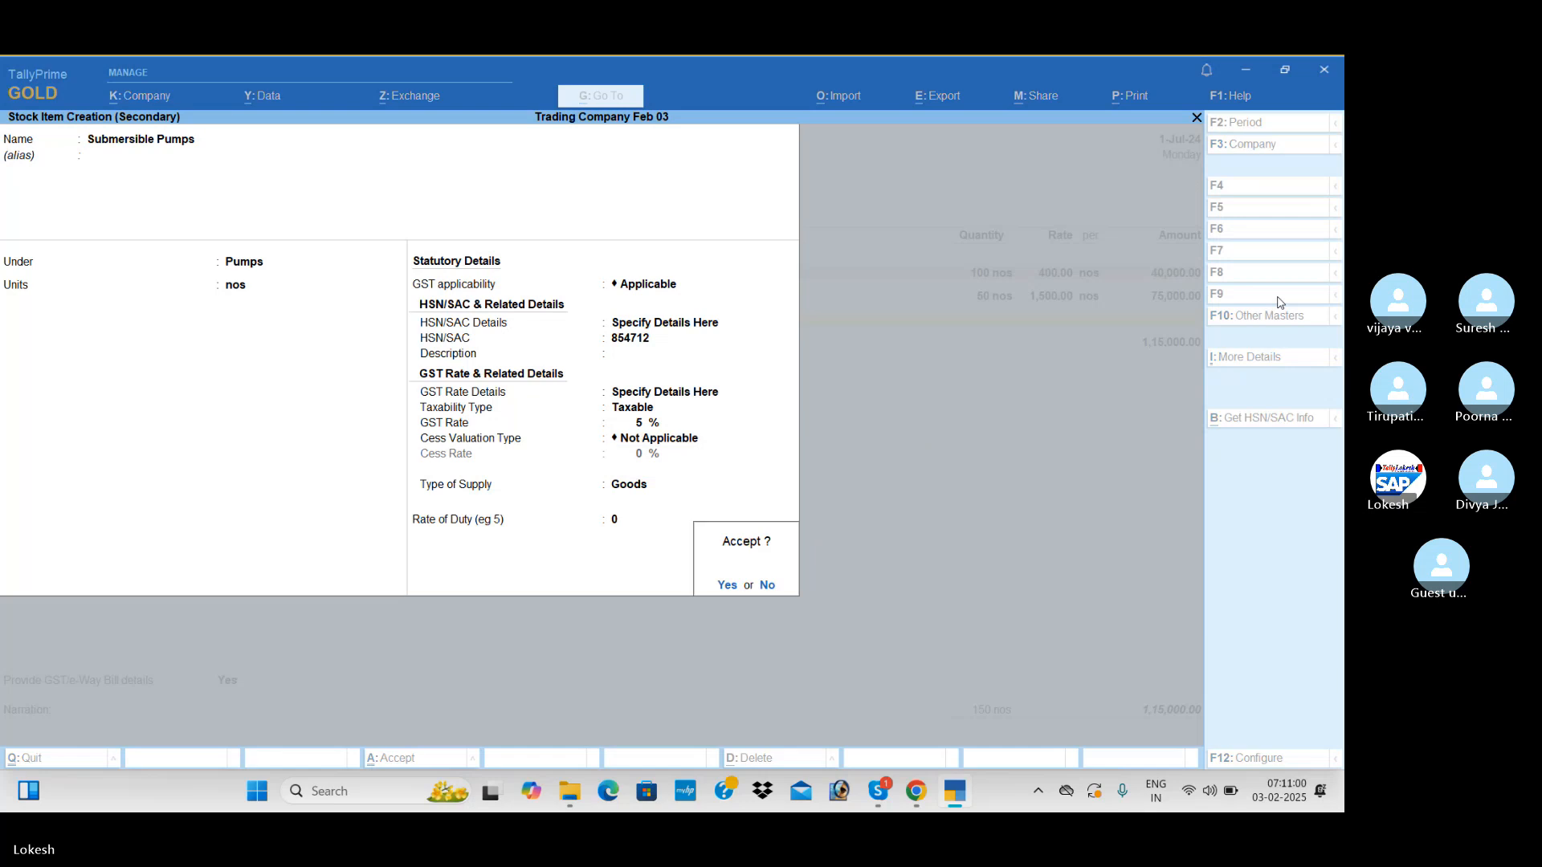
key(Return)
Enter 100 nos of Submersible Pumps at a rate of 2000
text(100)
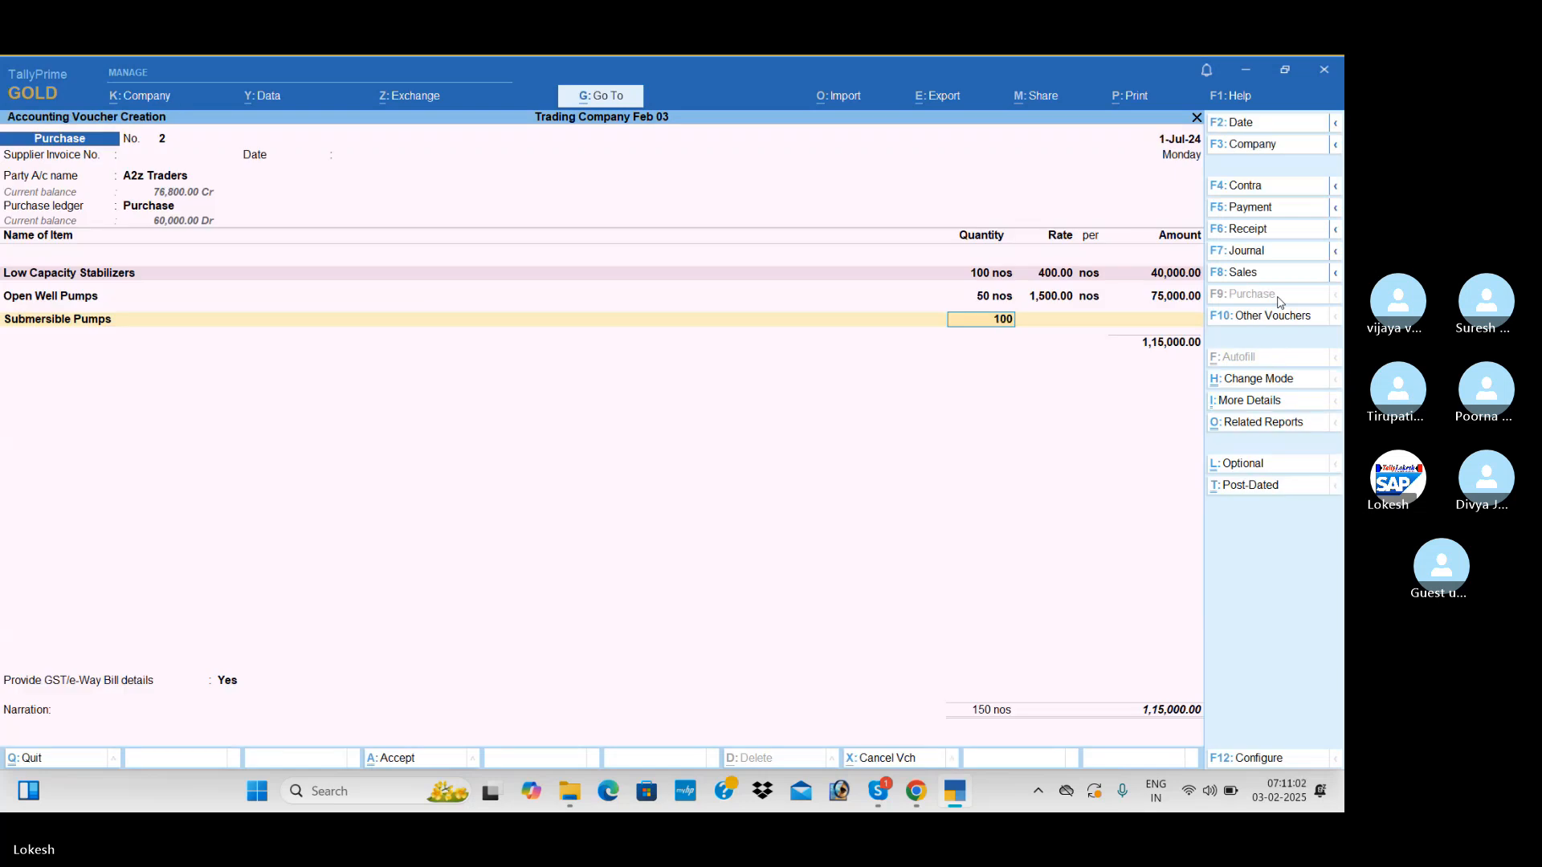
key(Return)
text(2000)
key(Return)
key(Return)
key(Return)
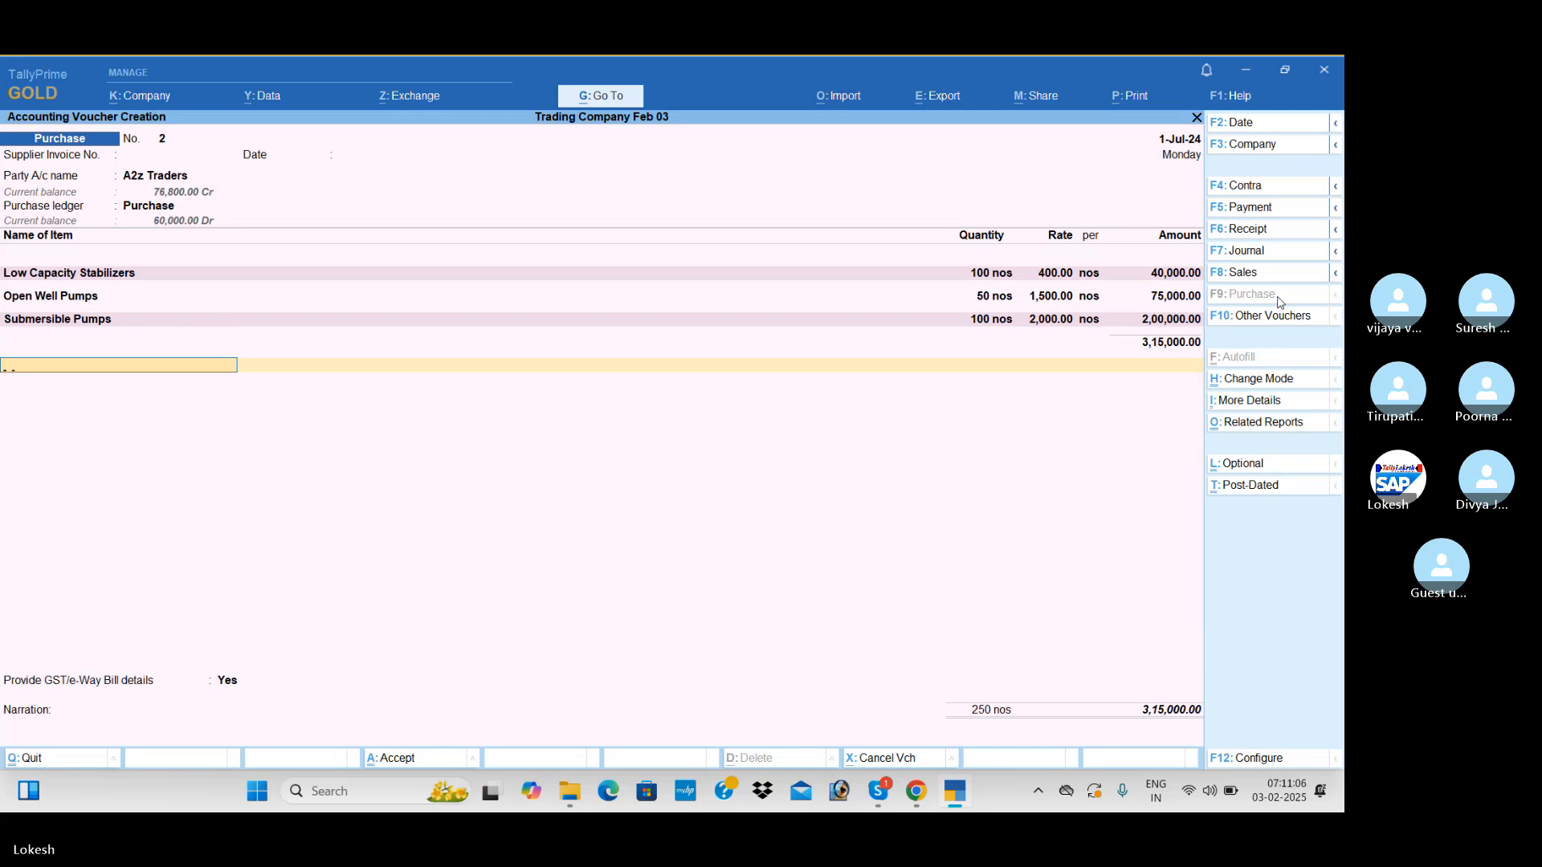
Add the CGST and SGST ledgers below the items in the purchase voucher
text(cg)
key(Return)
key(Return)
text(sg)
key(Return)
Set Provide GST/e-Way Bill details to No and save the A2z Traders purchase voucher
key(Return)
key(Return)
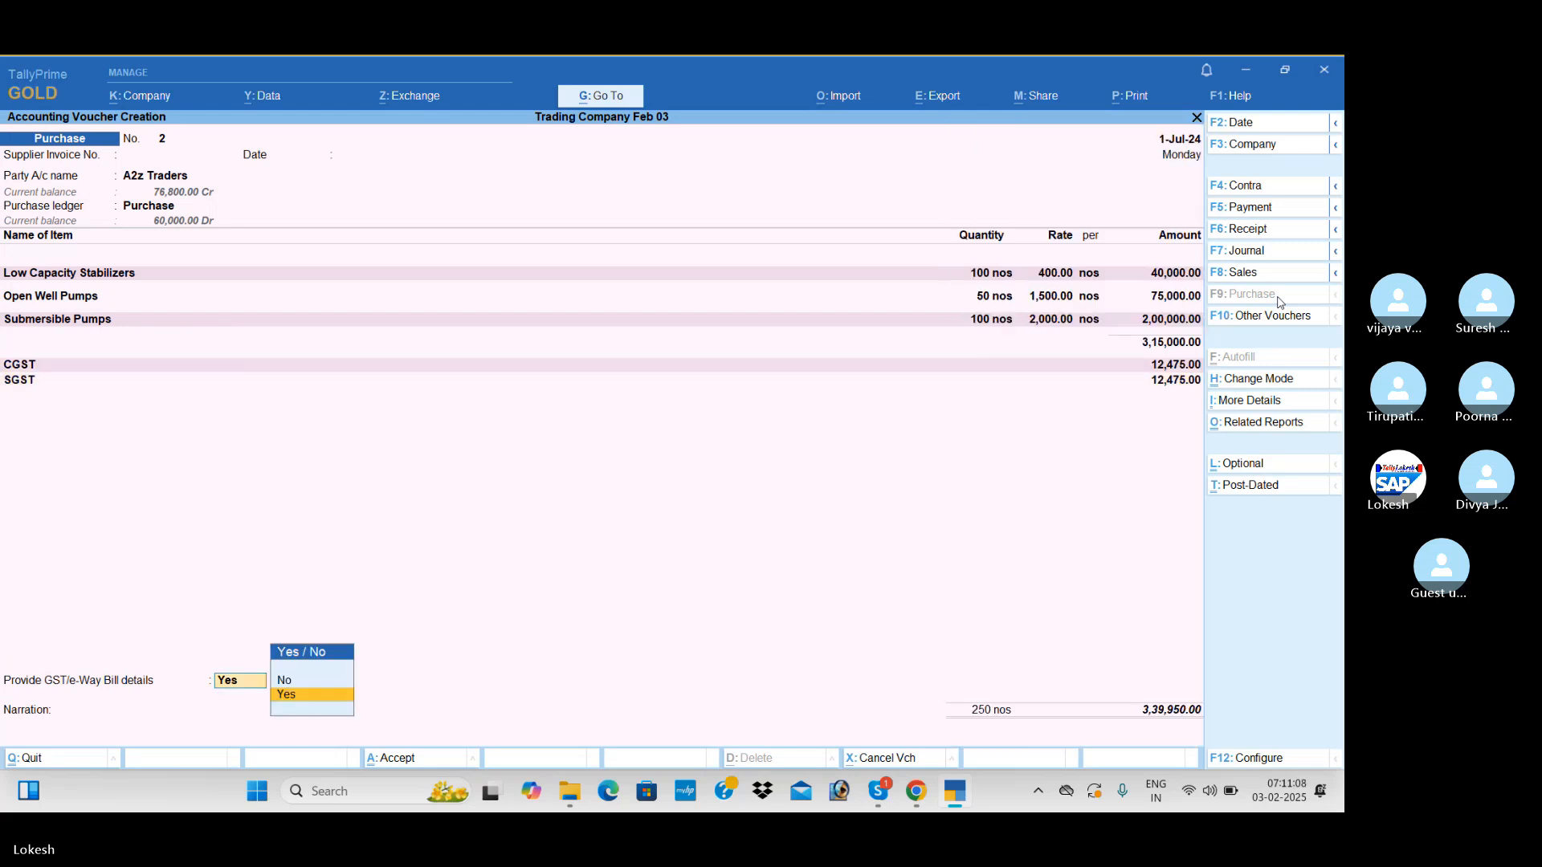
key(Up)
key(Return)
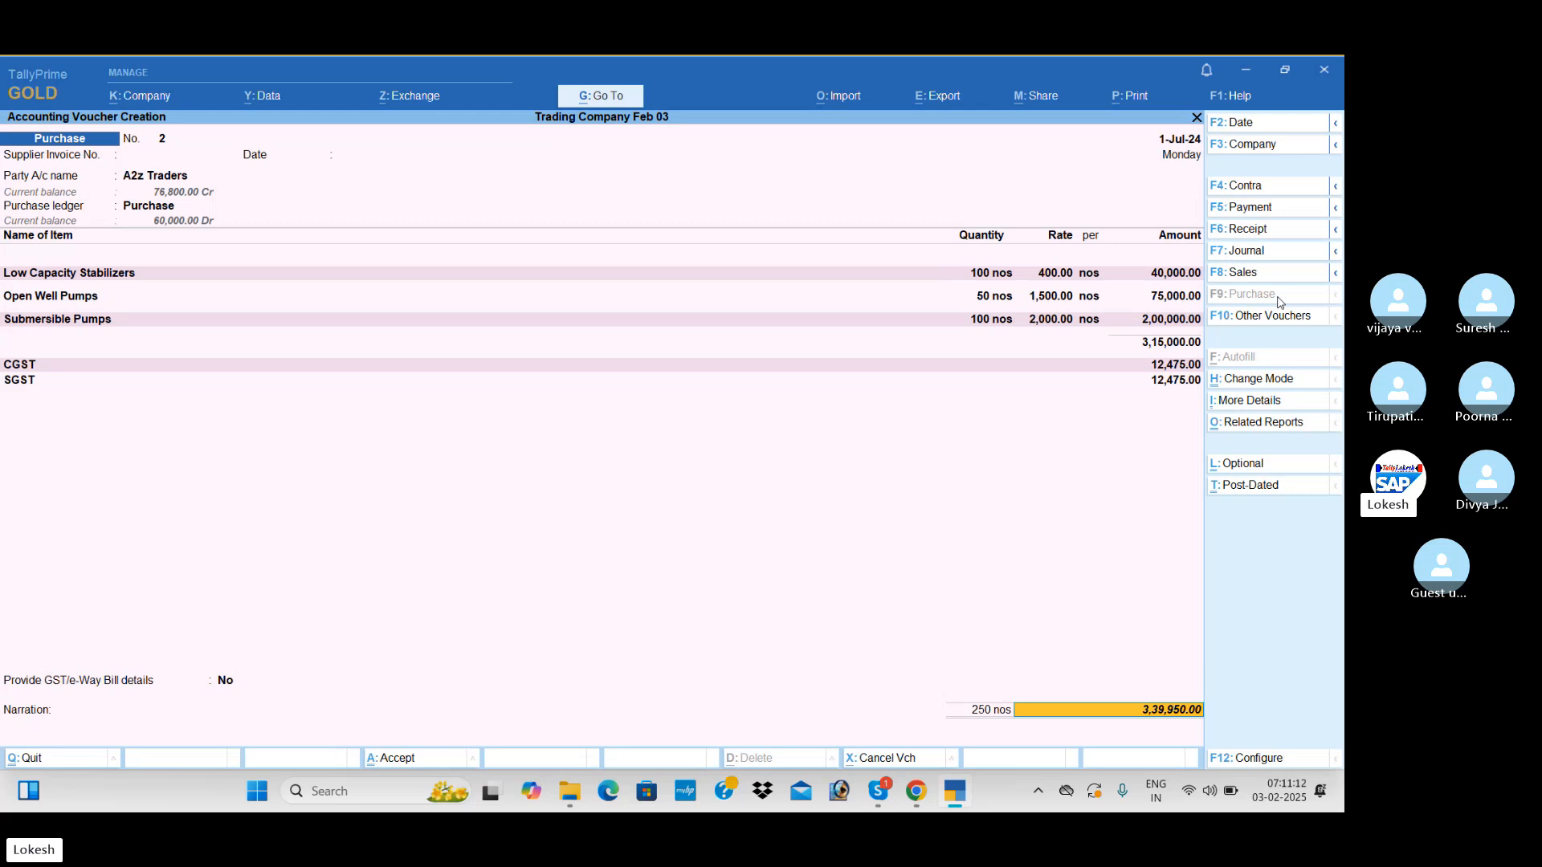
key(Return)
key(Return)
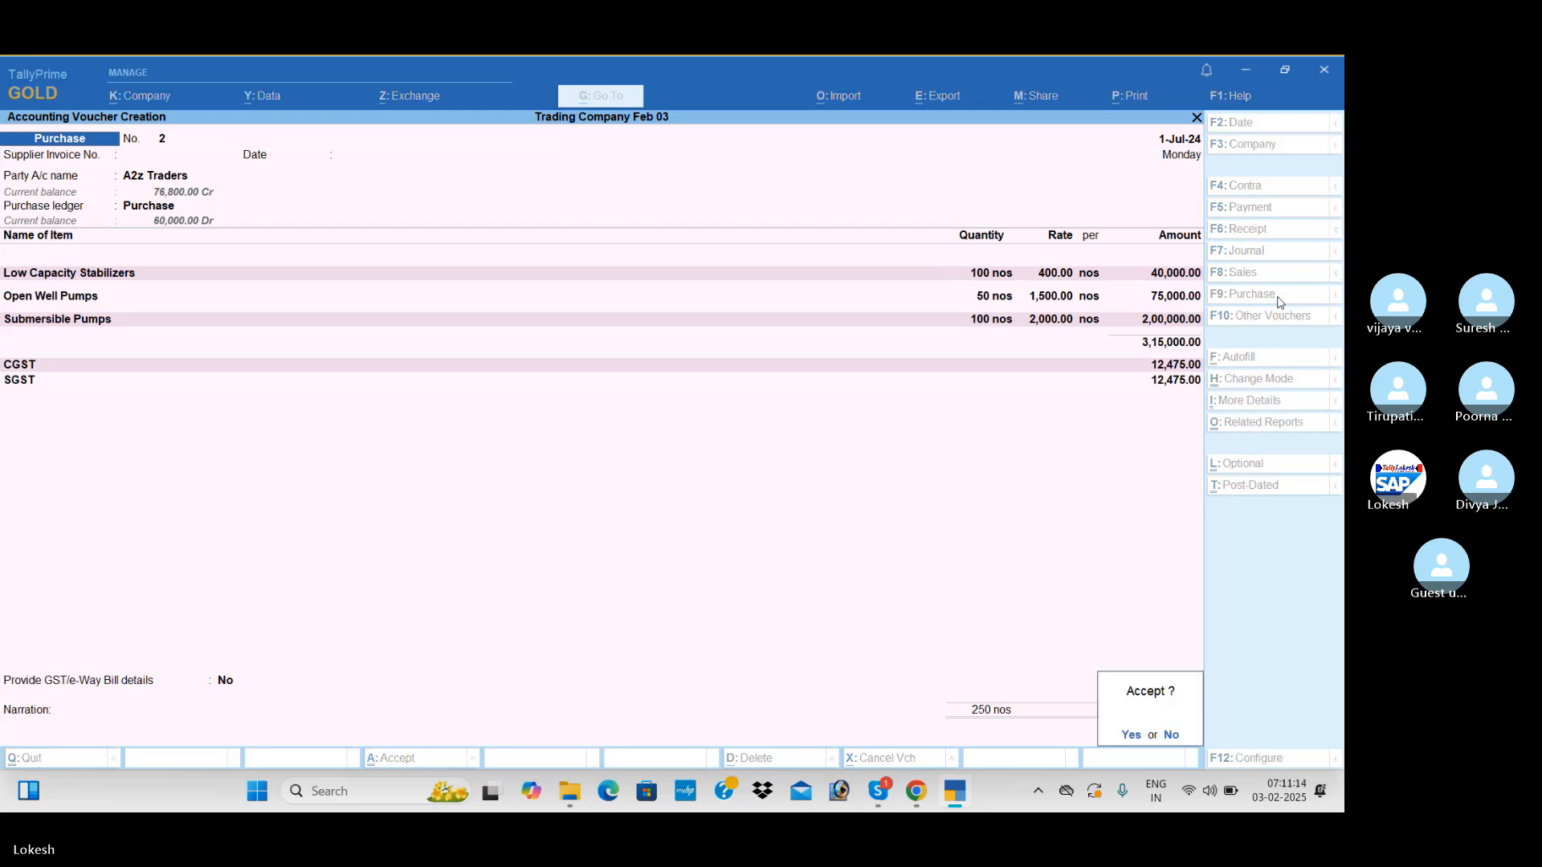
key(Return)
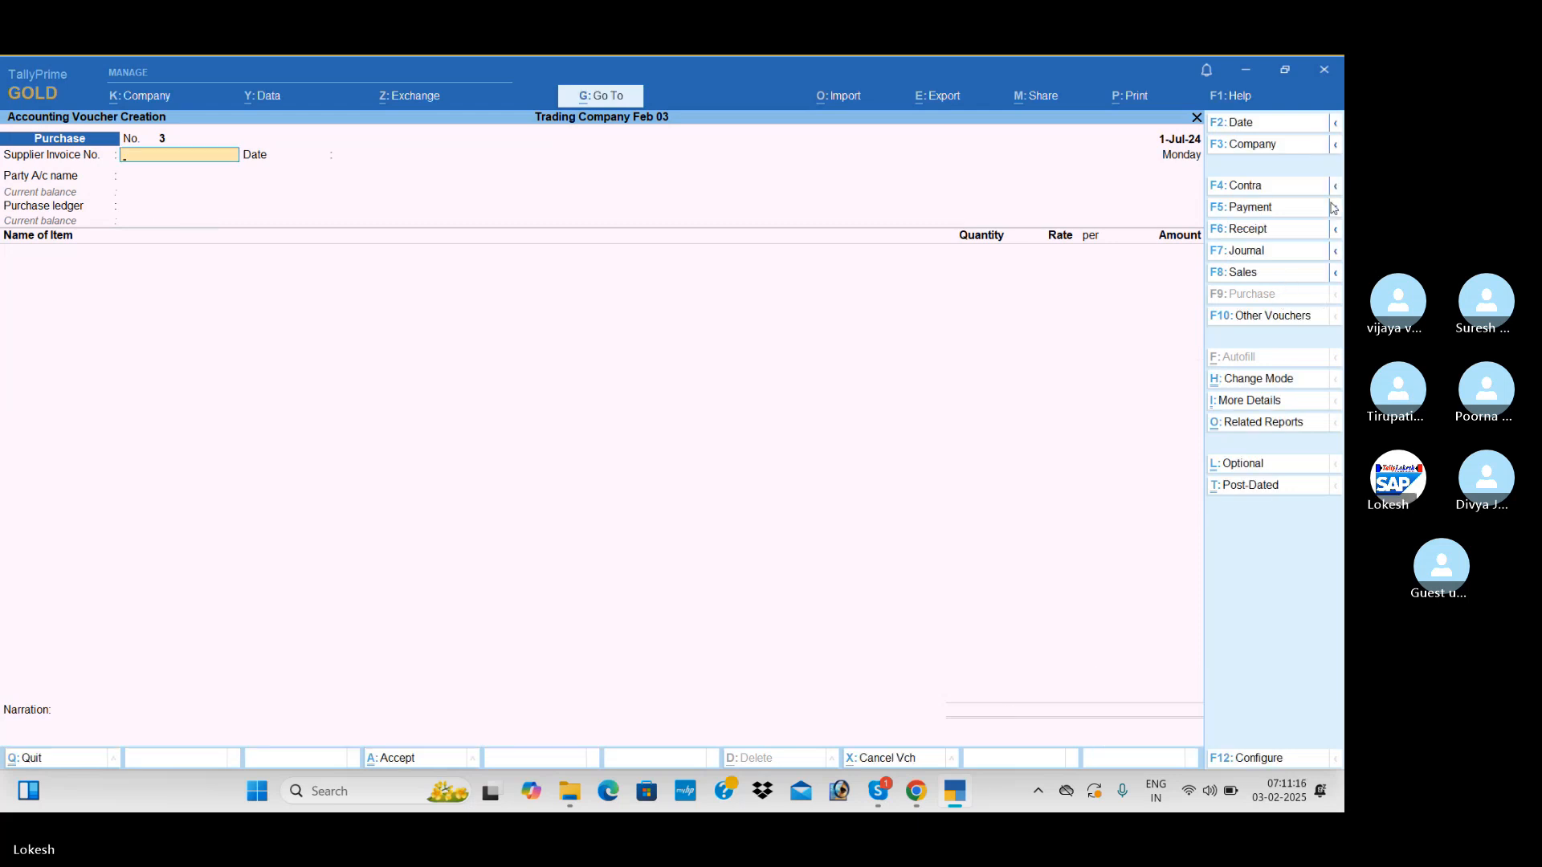
Start a contra voucher and credit Cash with 10,000
click(1282, 191)
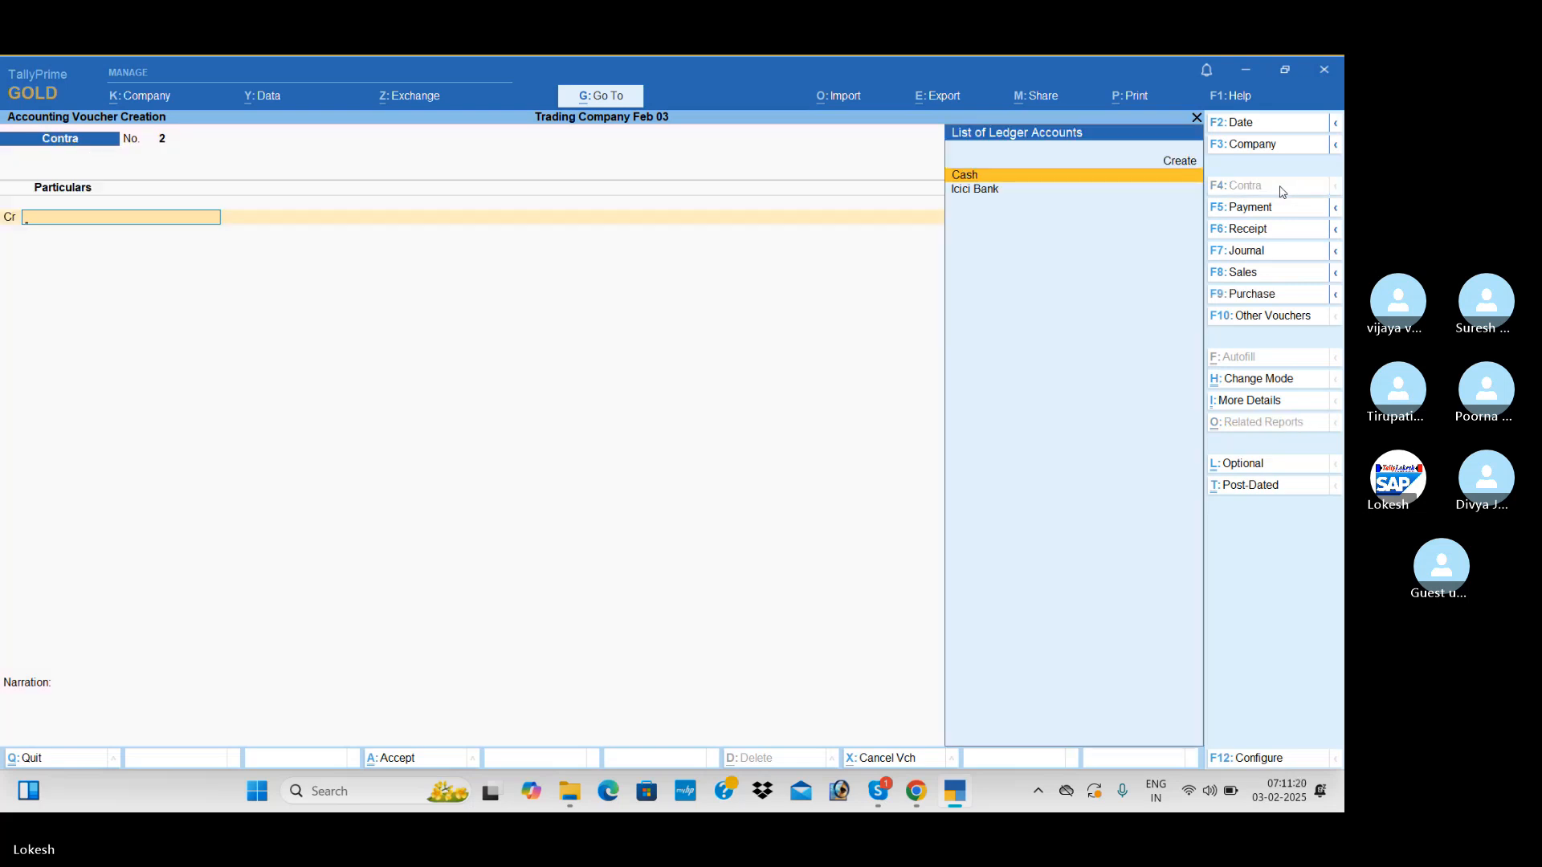
key(Return)
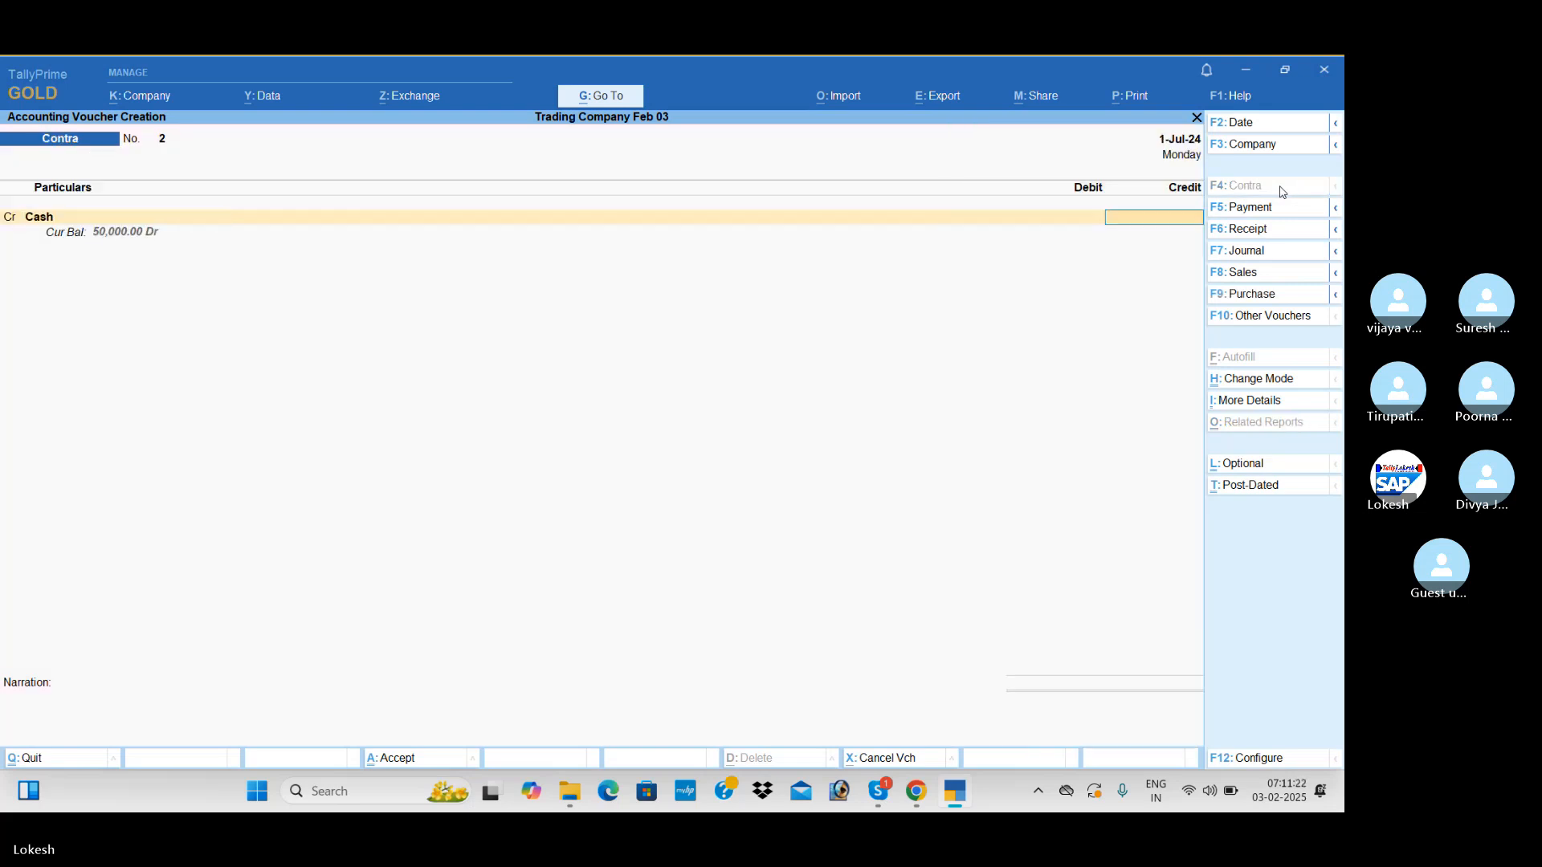
text(10000)
key(Return)
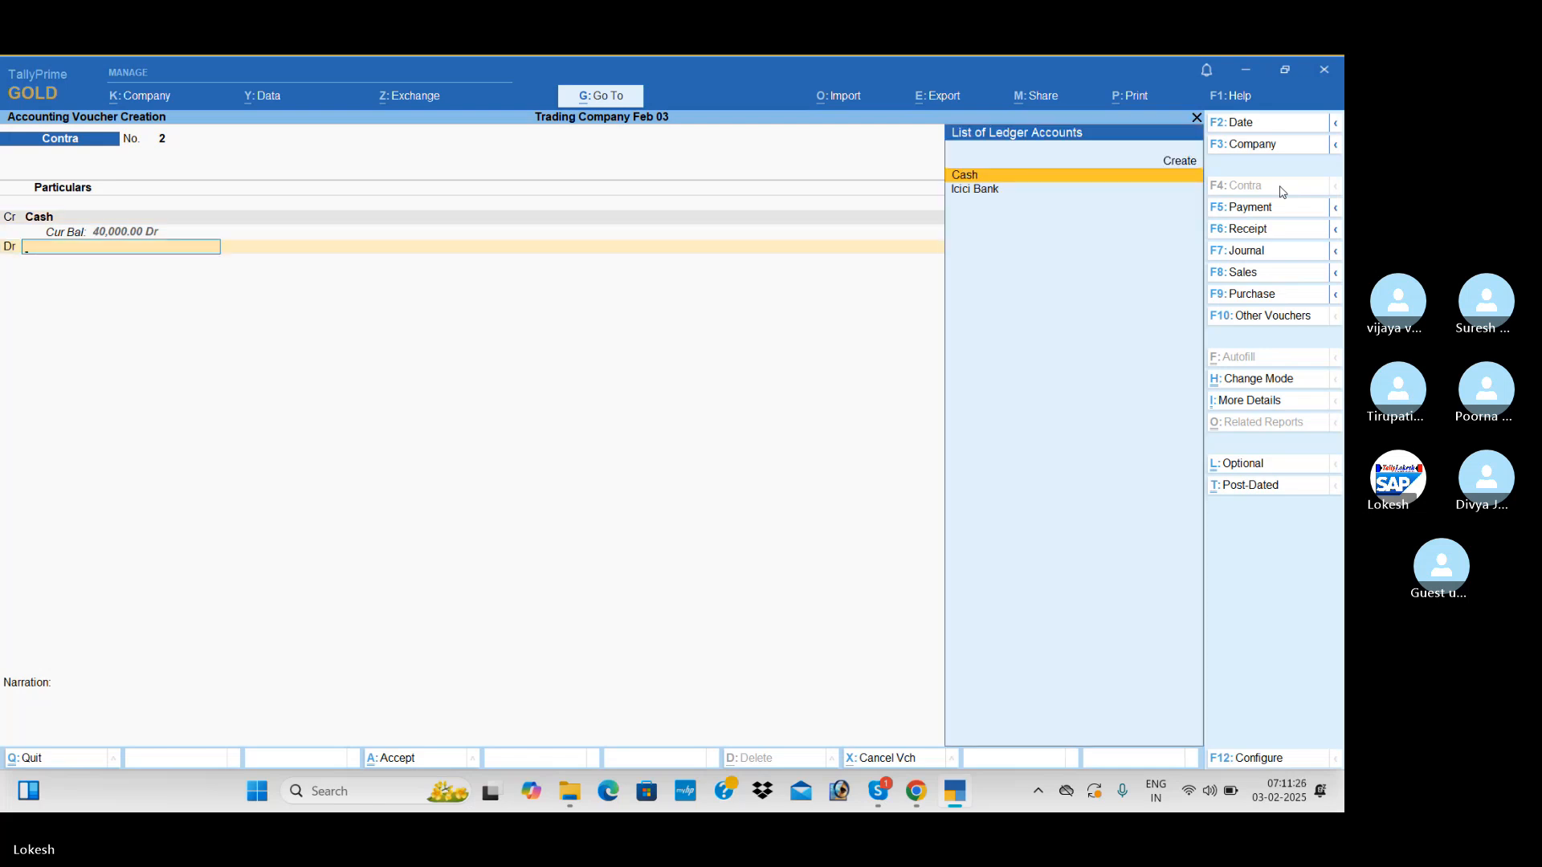
Create a ledger named Petty Cash under the Cash-in-Hand group for the contra voucher's debit line
key(alt+c)
text(Pet)
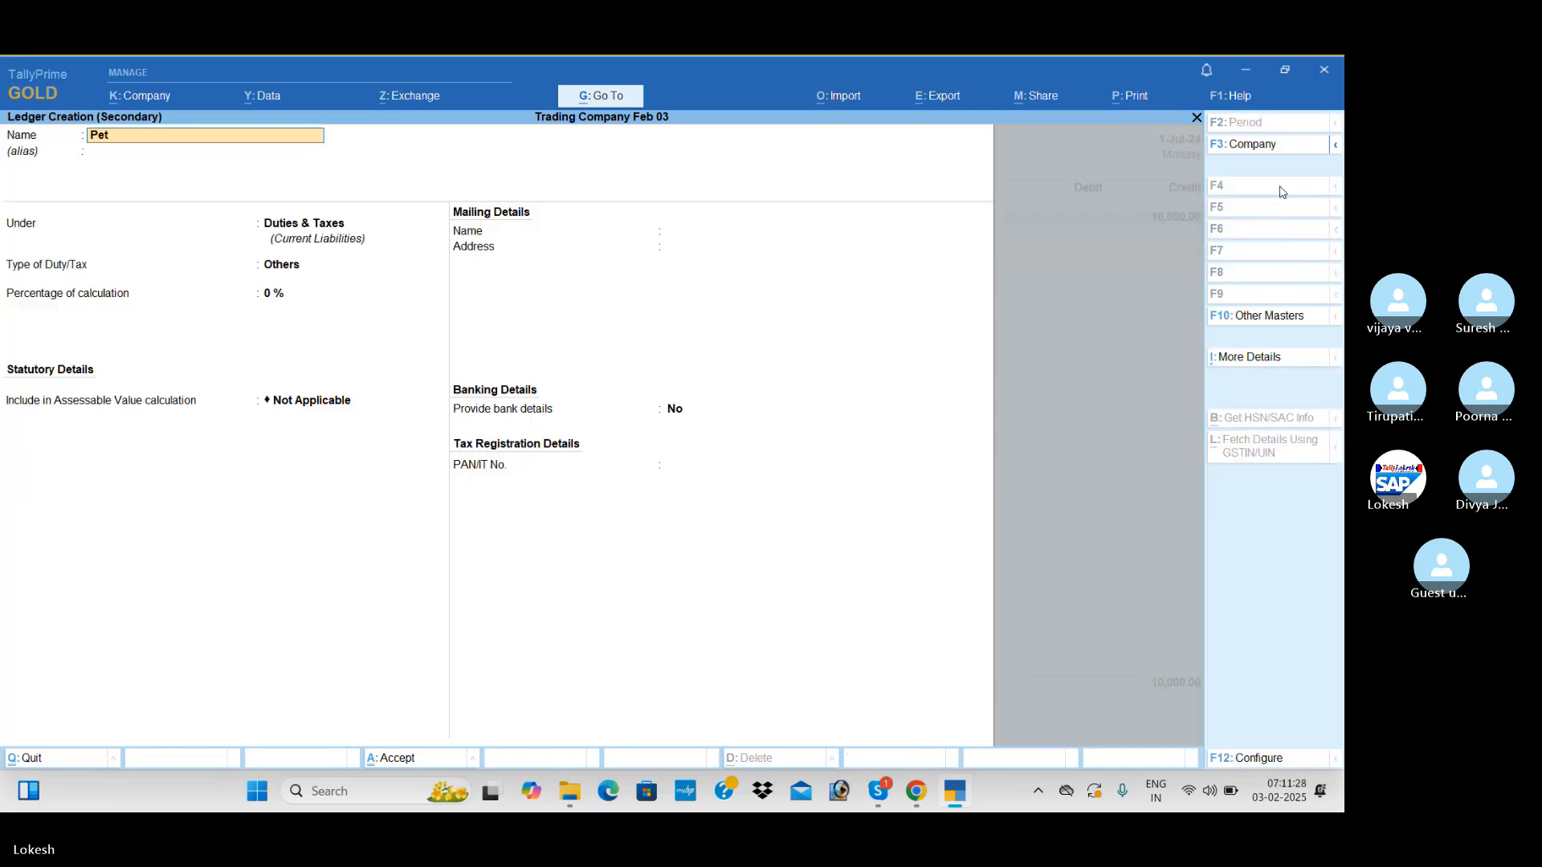
text(ty Cash)
key(Return)
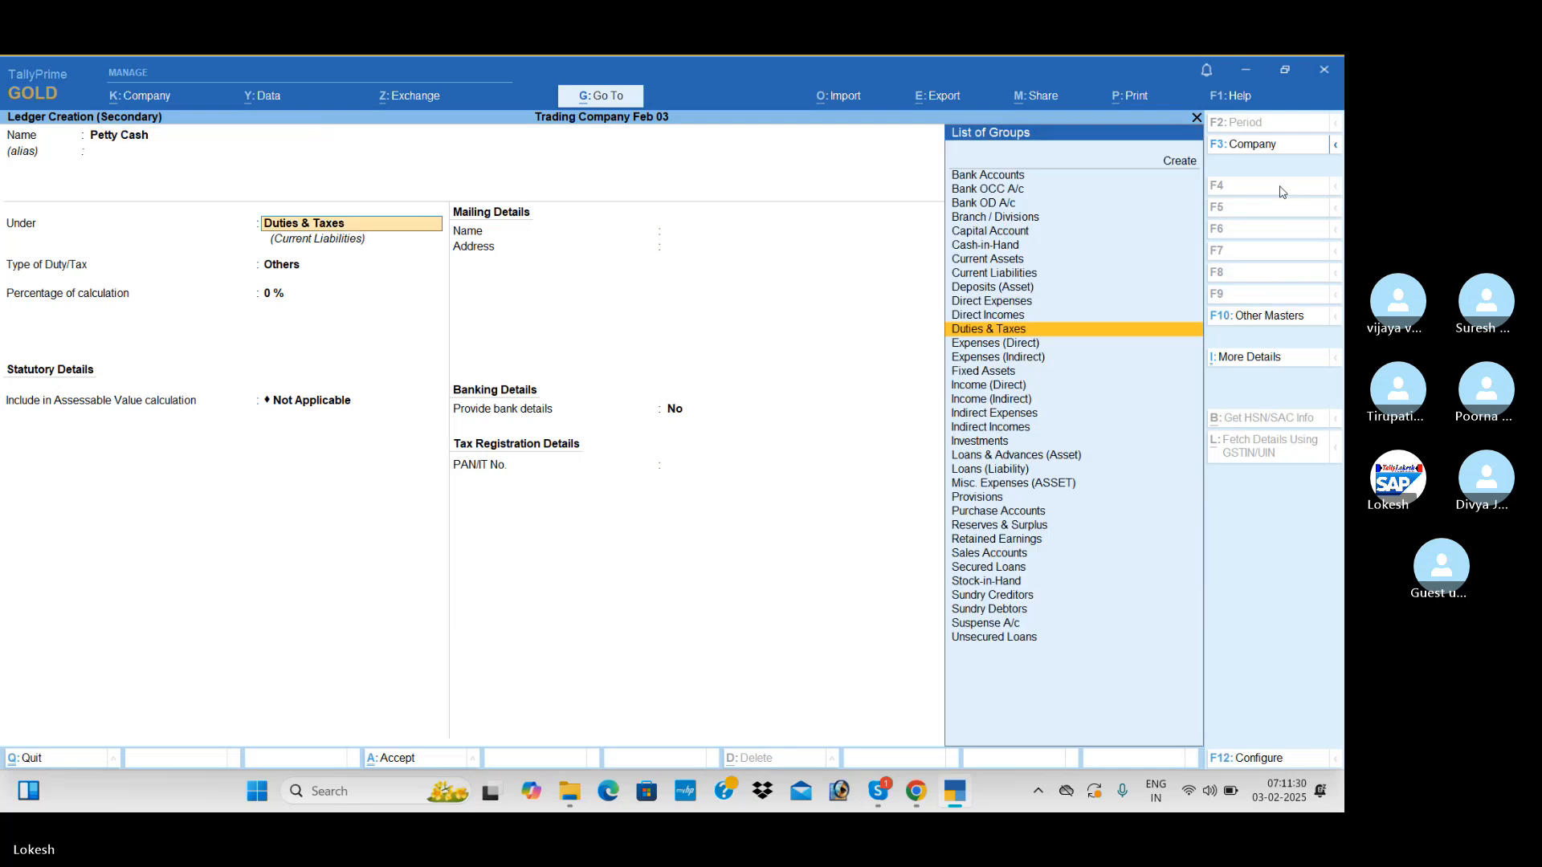
text(cas)
key(Return)
key(Return)
Debit Petty Cash with 10,000 and save the contra voucher without a narration
key(Return)
key(Return)
key(Return)
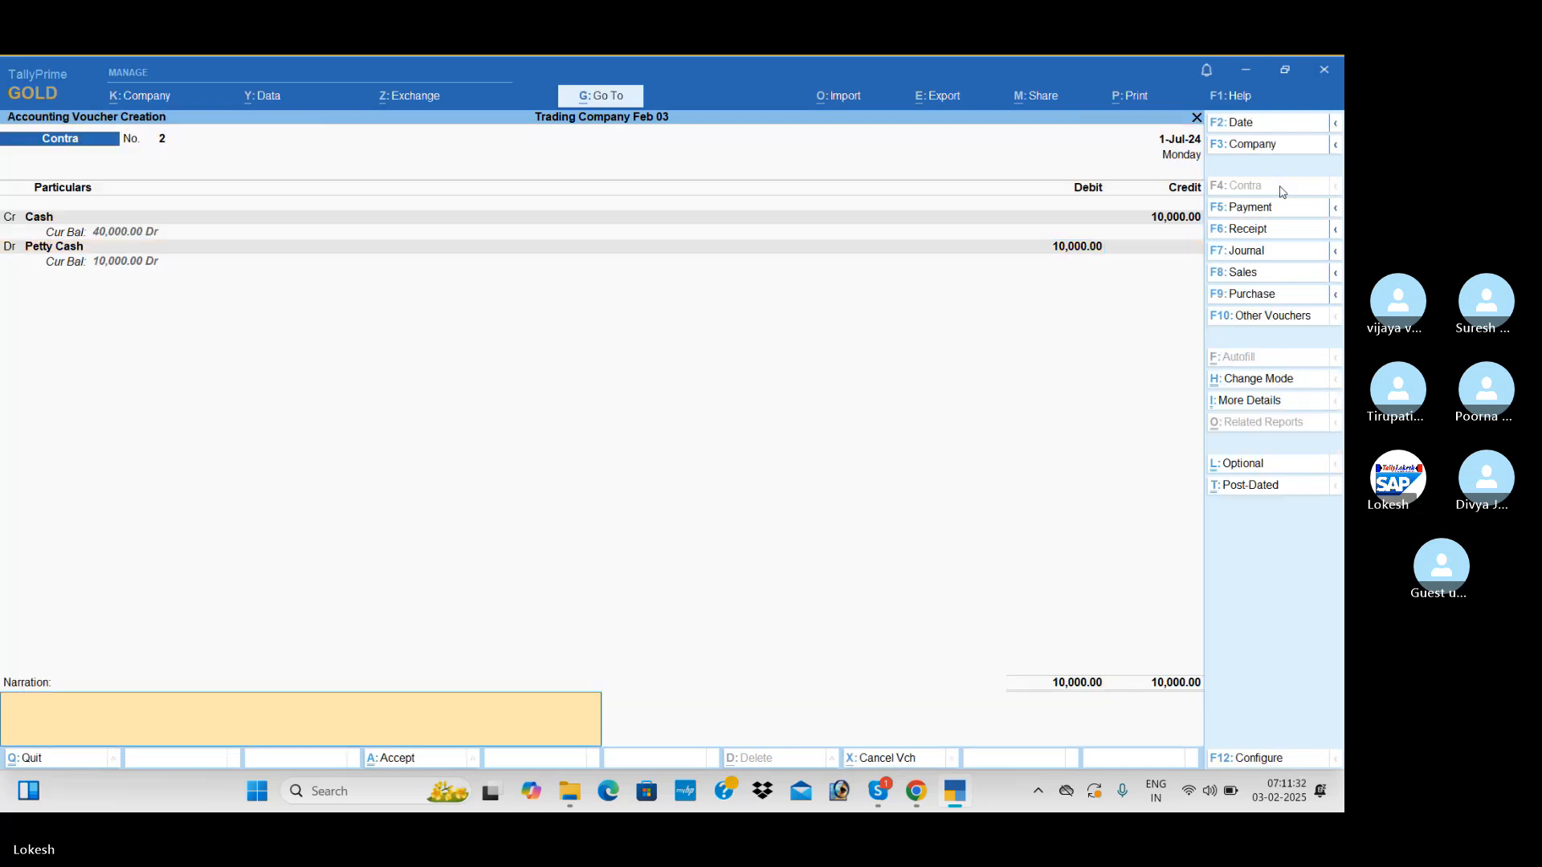
key(Return)
key(Return)
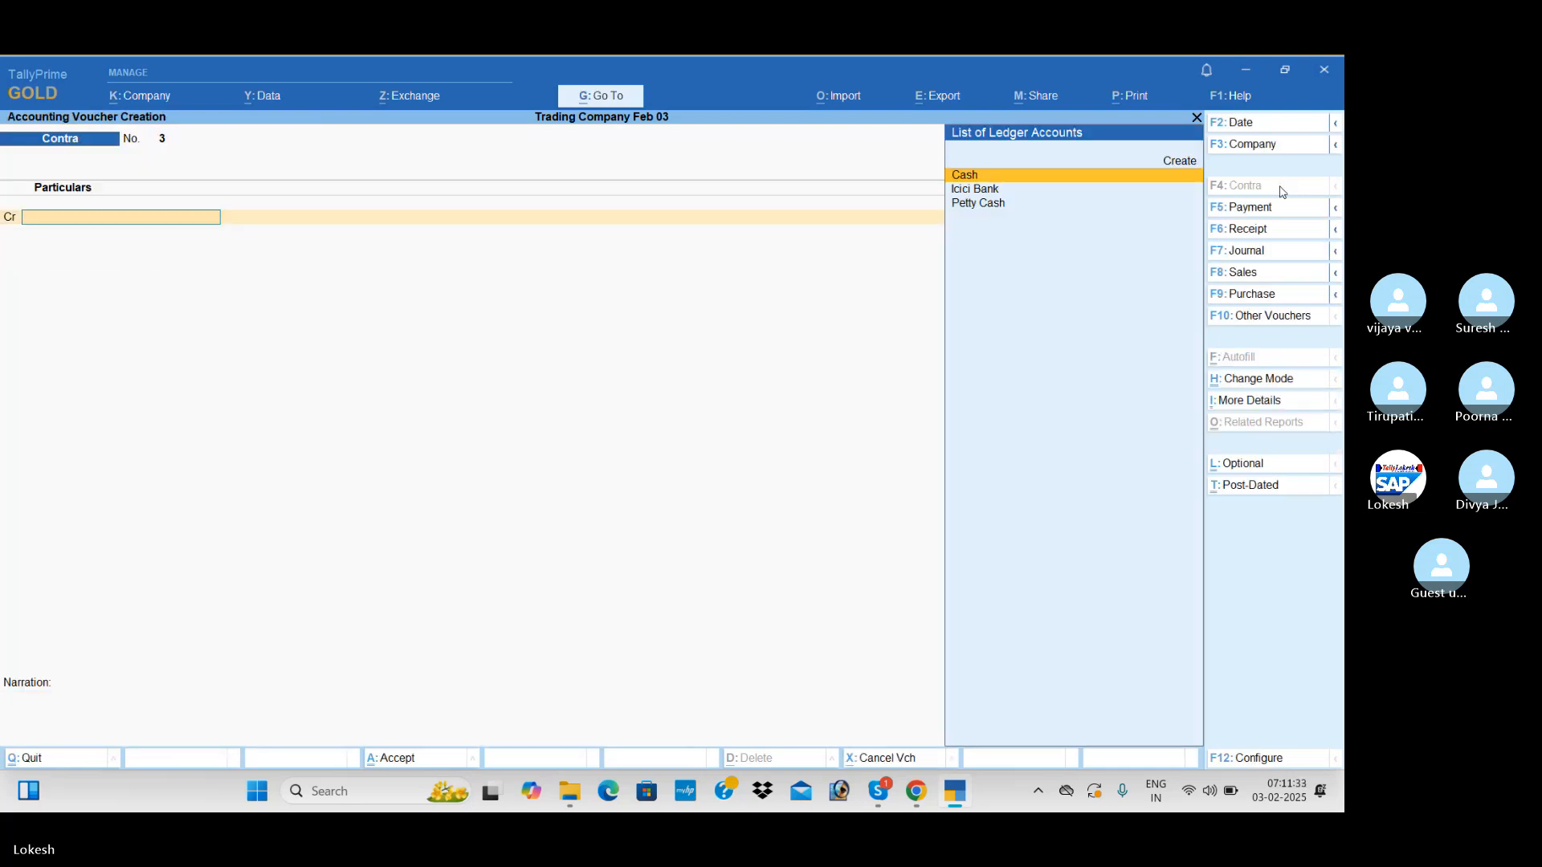
Start a payment voucher and create a Drawings ledger under Capital Account for its debit line
click(1246, 211)
key(alt+c)
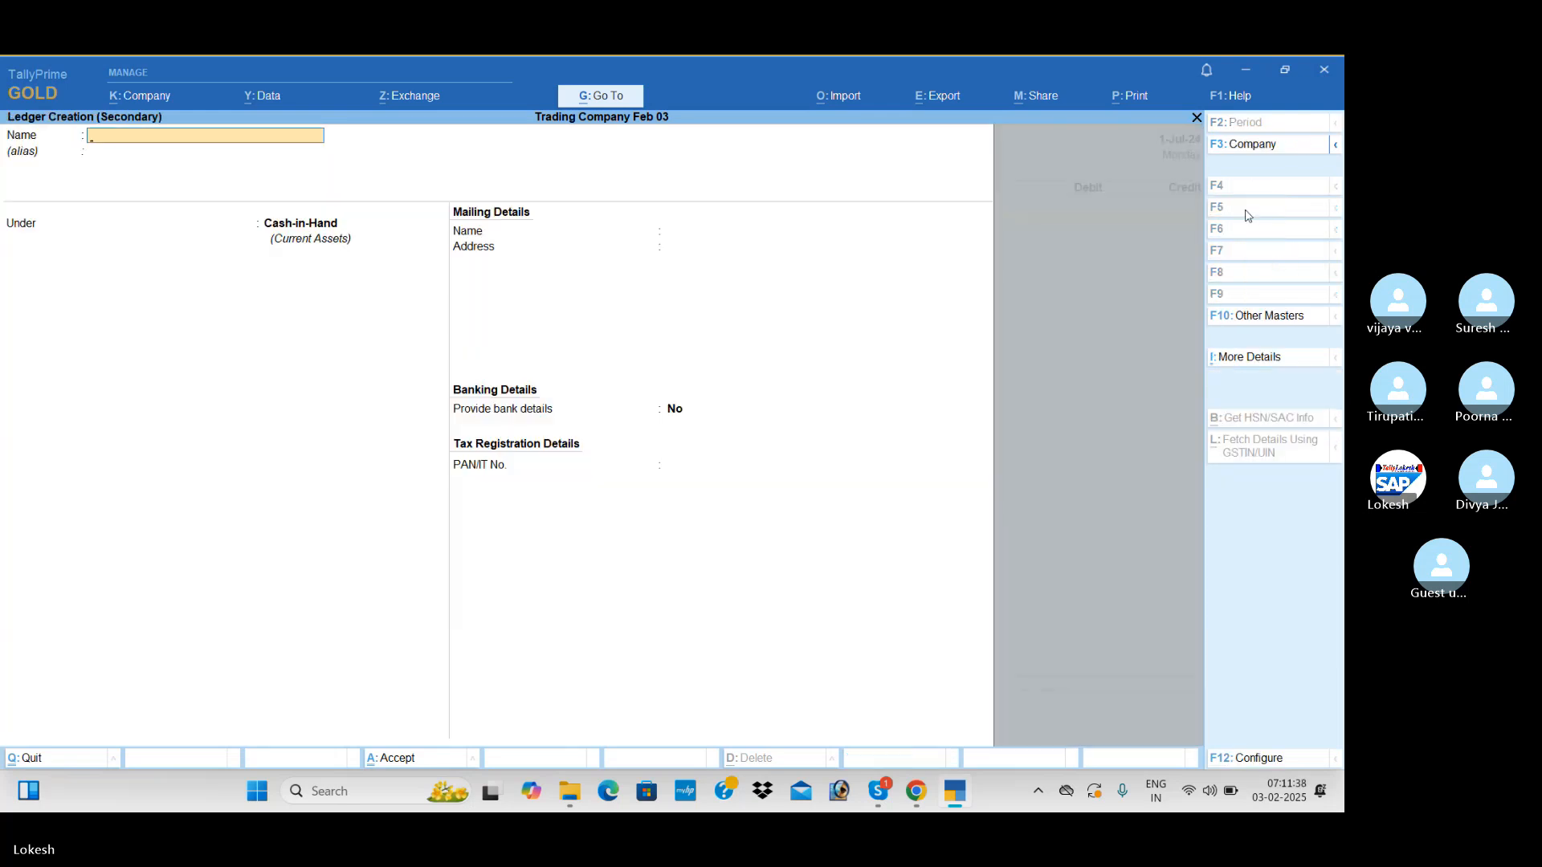
text(Drawings)
key(Return)
key(Return)
text(Ca)
key(Down)
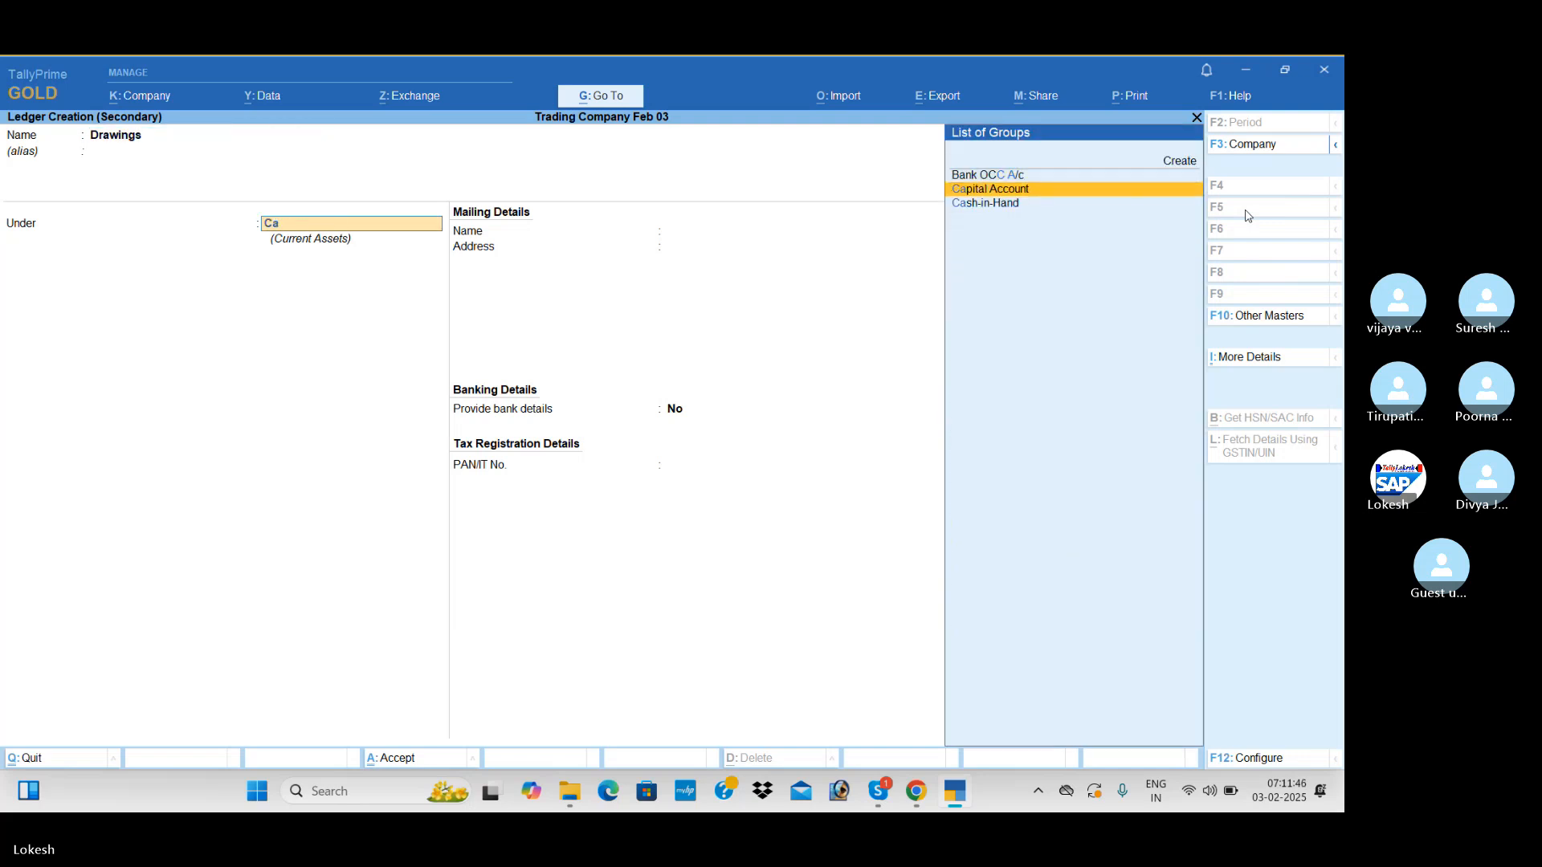
key(Return)
key(ctrl+a)
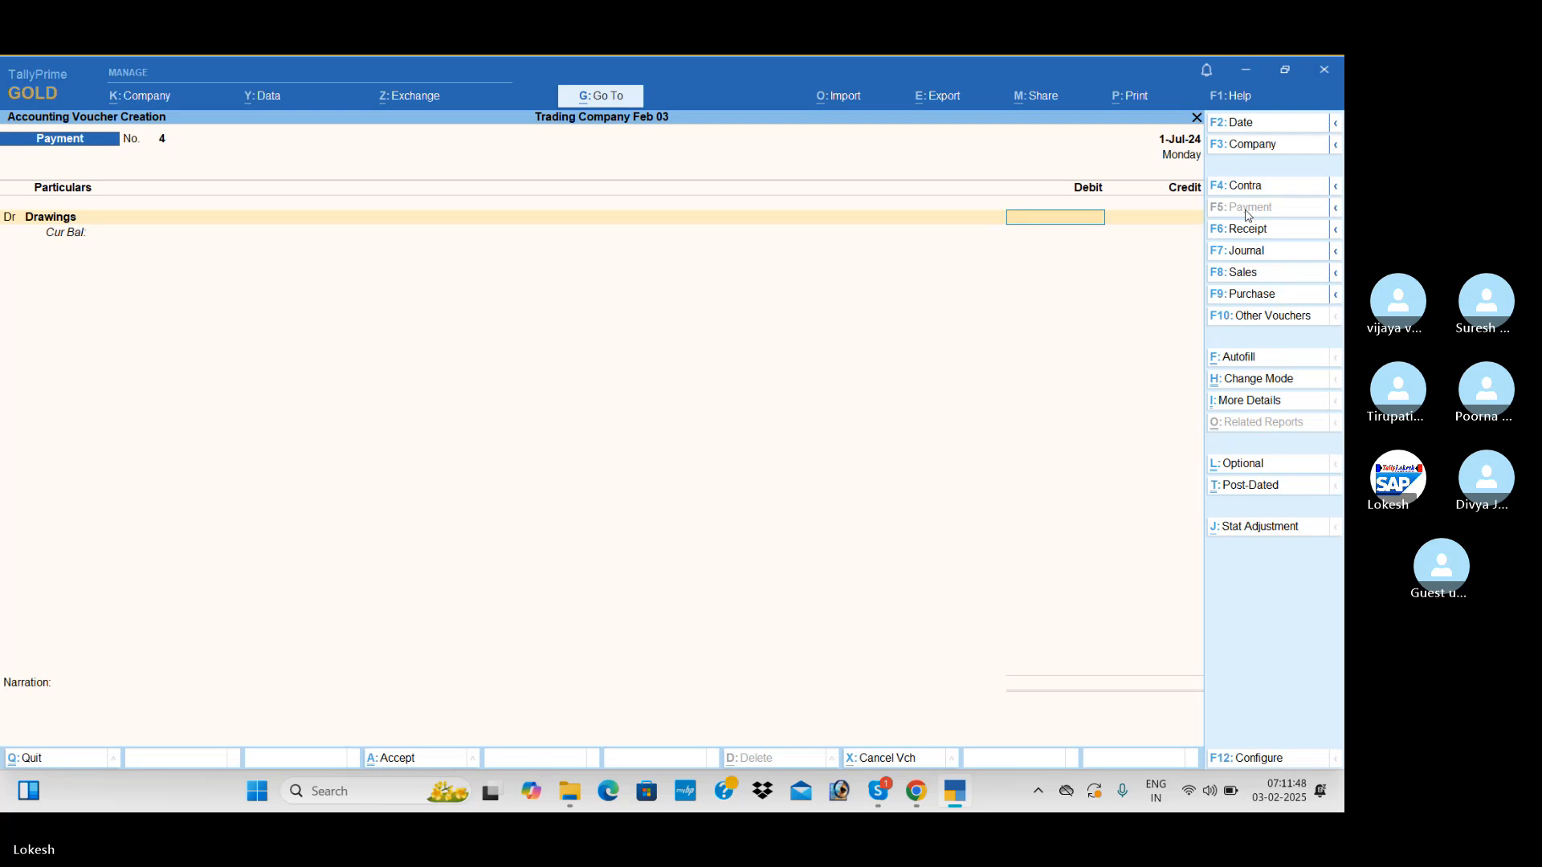
Debit Drawings with 5,000, credit Cash with the same amount and save the payment voucher
text(5000)
key(Return)
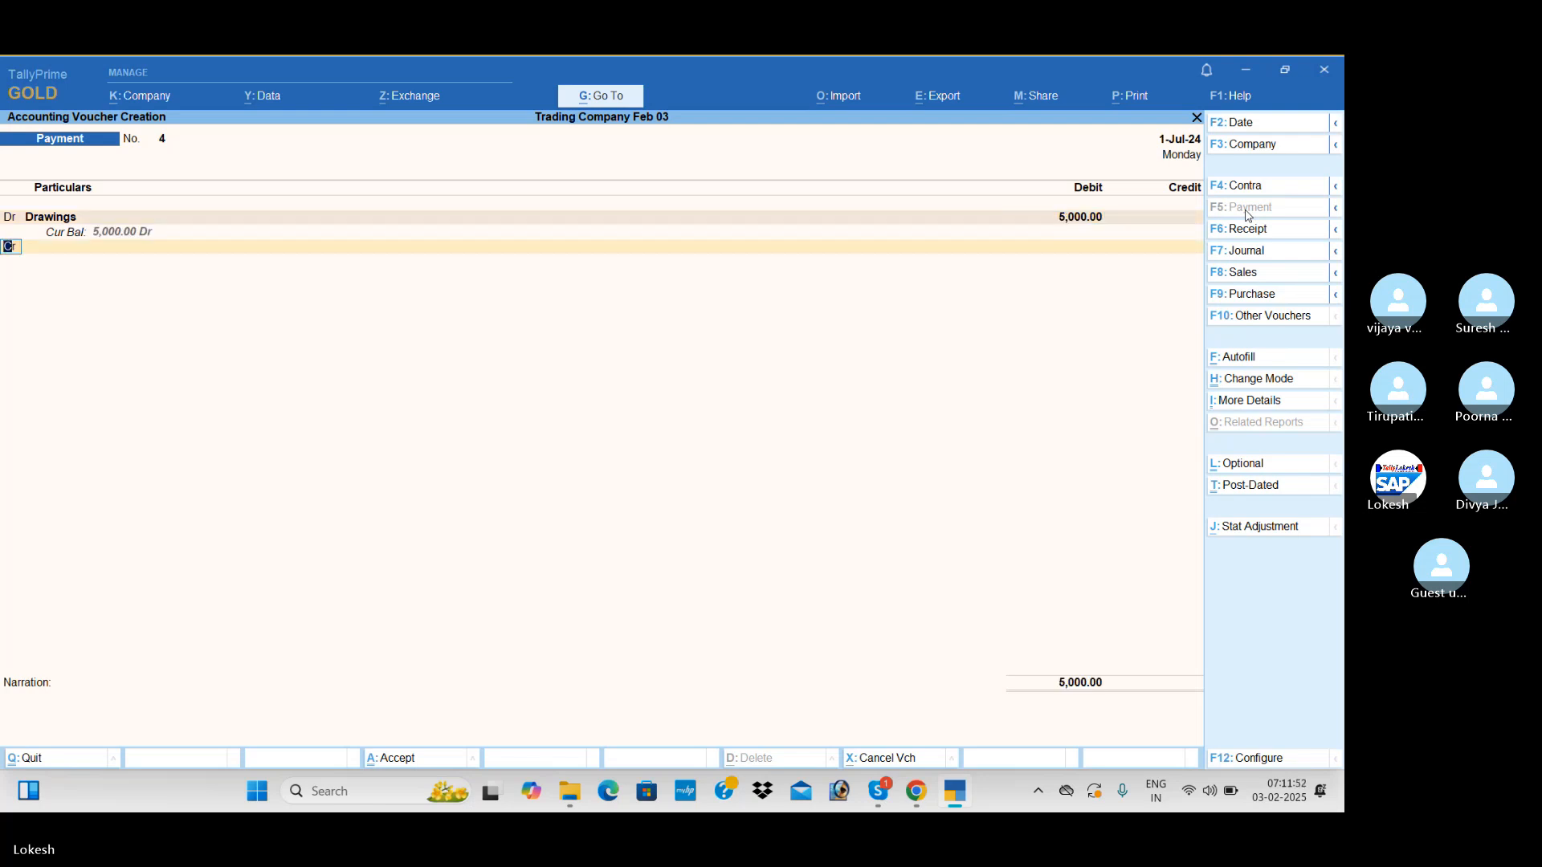
key(Return)
key(Down)
key(Down)
key(Return)
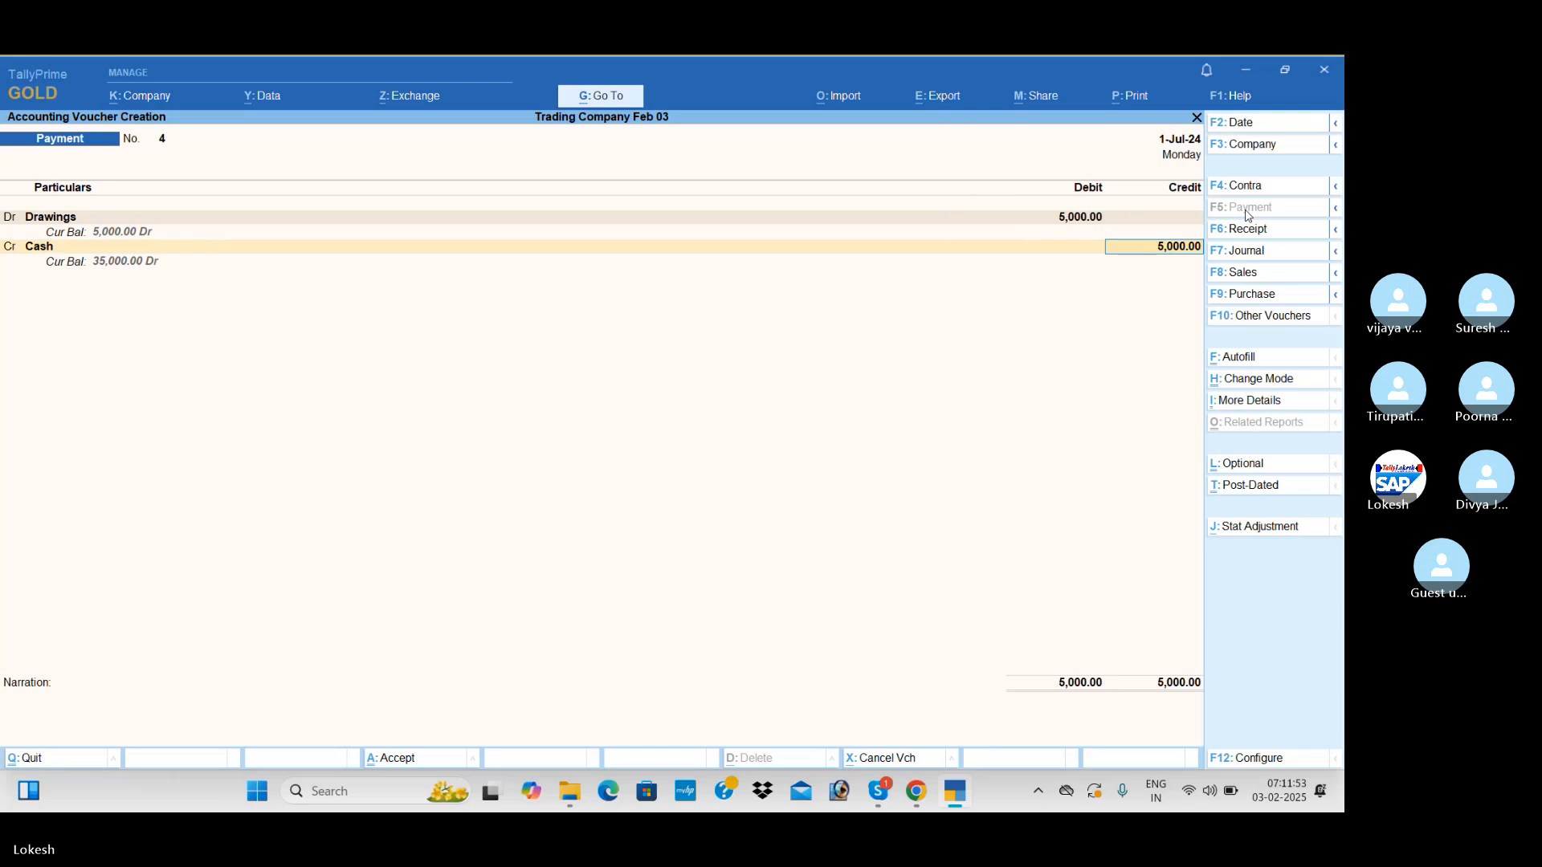
key(Return)
Create a Carriage Inwards ledger under Direct Expenses for the new payment voucher's debit line
key(Return)
key(alt+c)
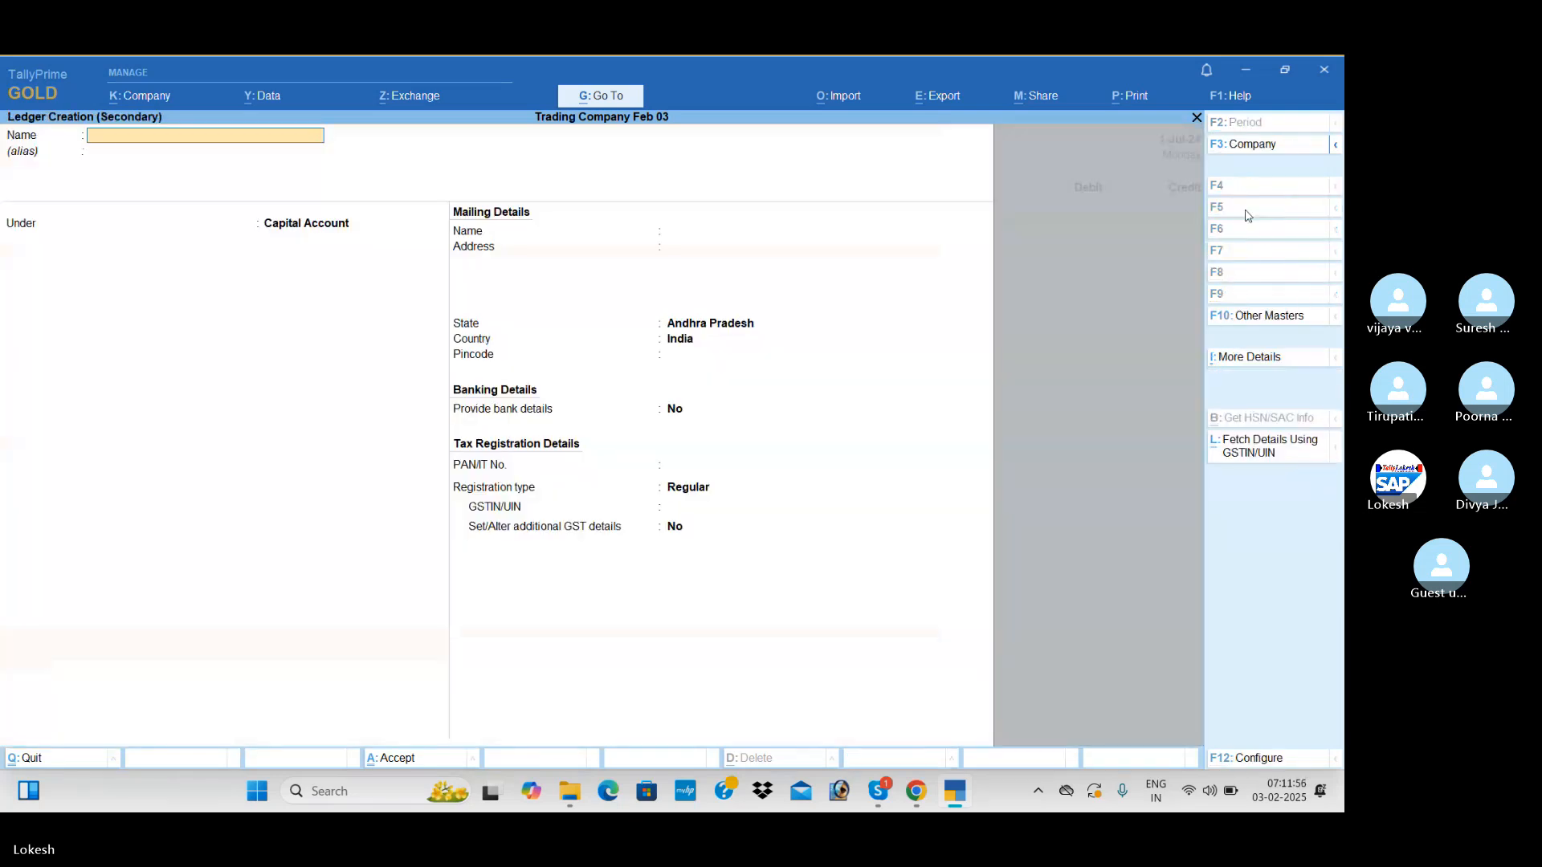
text(Carriage Inwards)
key(Return)
key(Return)
text(Di)
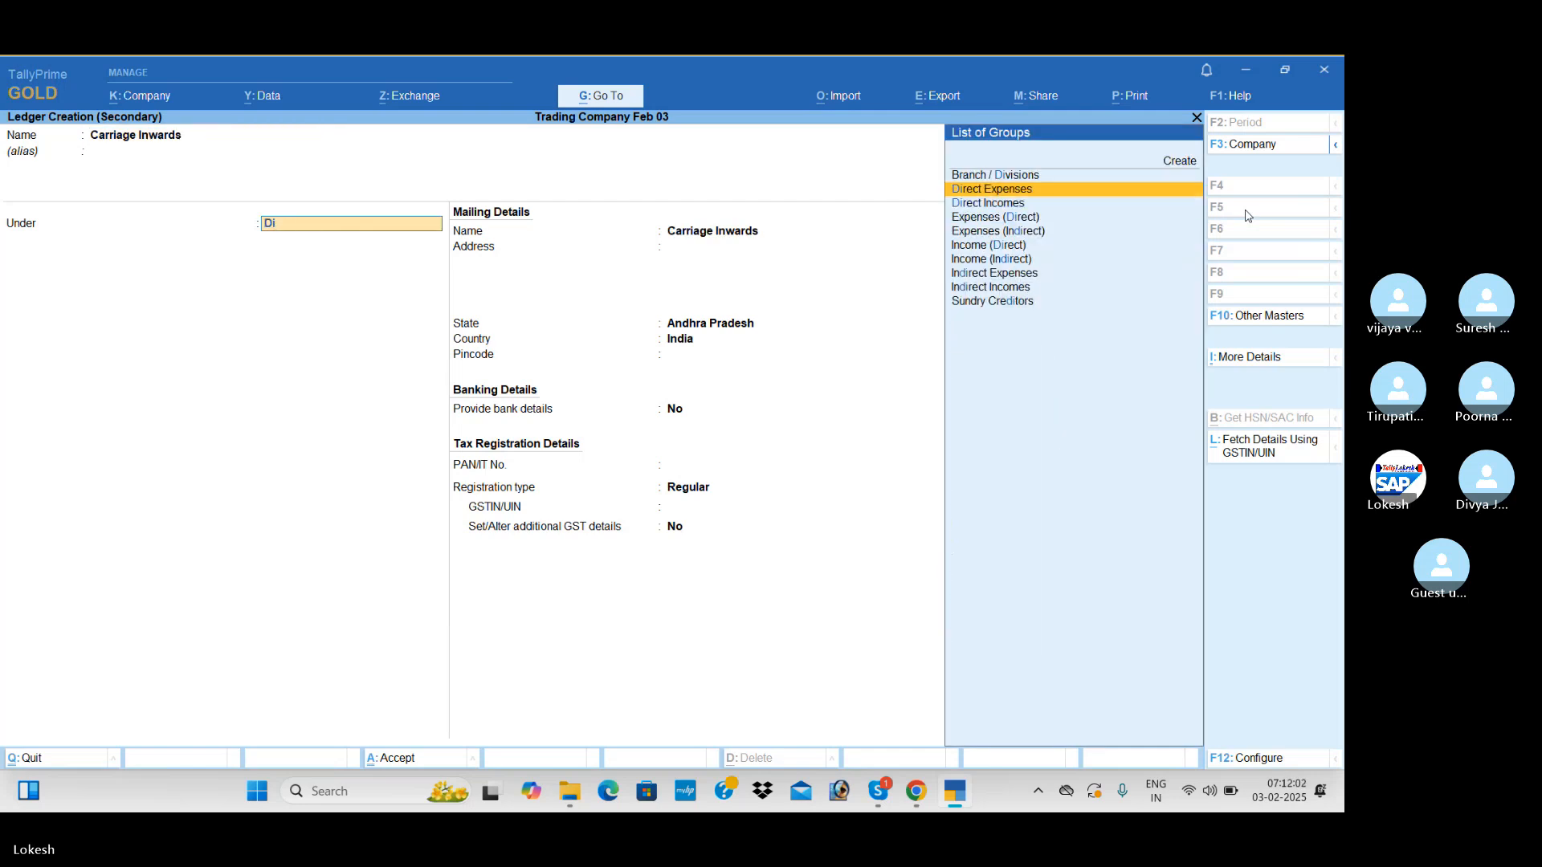
Debit Carriage Inwards with 500, credit Cash with the same amount and save the payment voucher
key(Return)
key(ctrl+a)
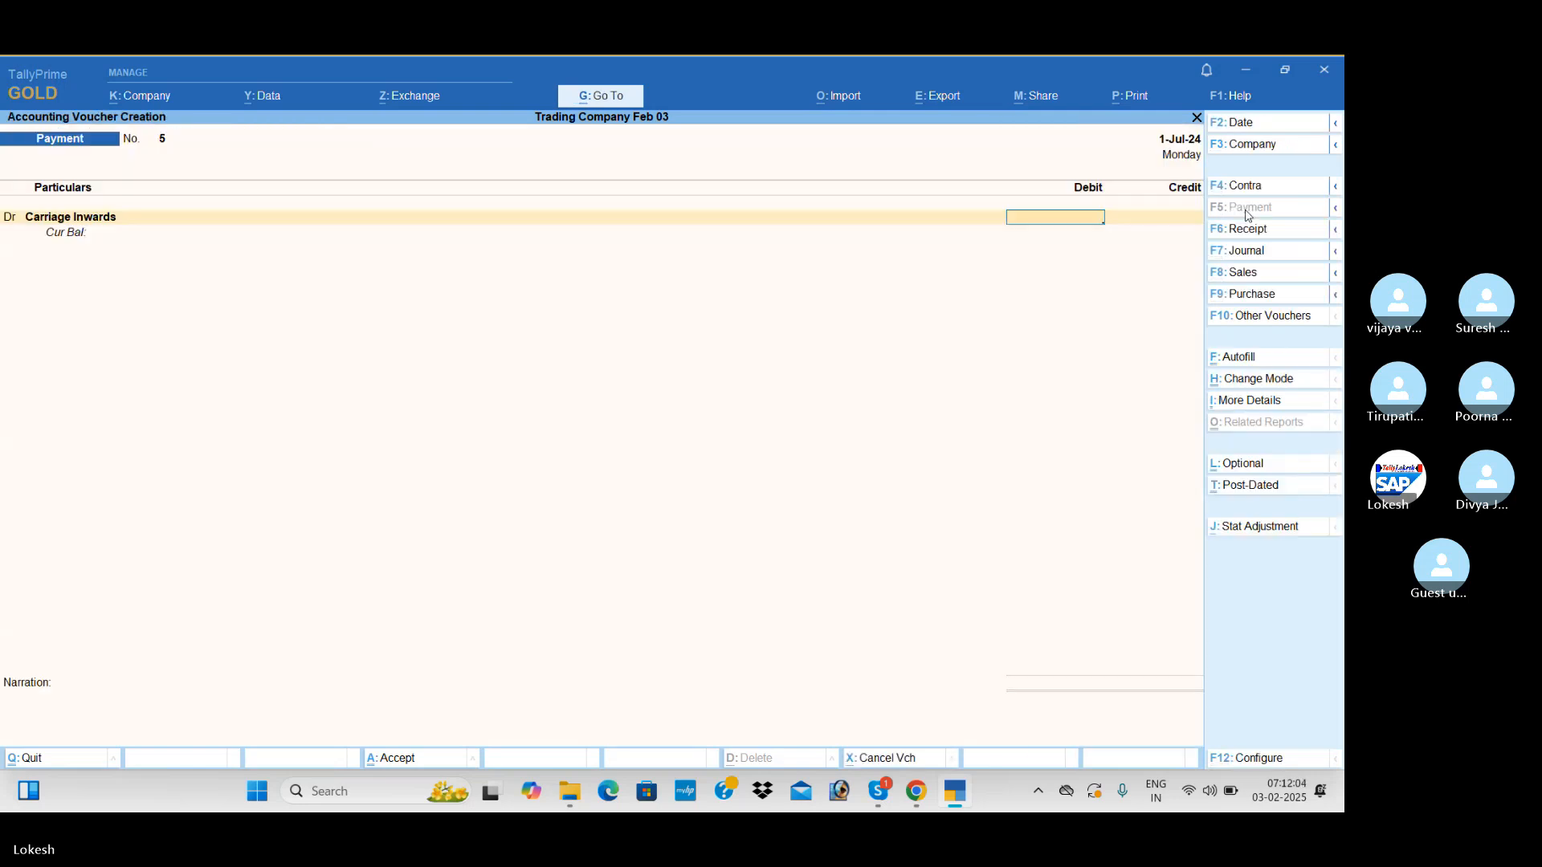
text(500)
key(Return)
key(Return)
key(Down)
key(Down)
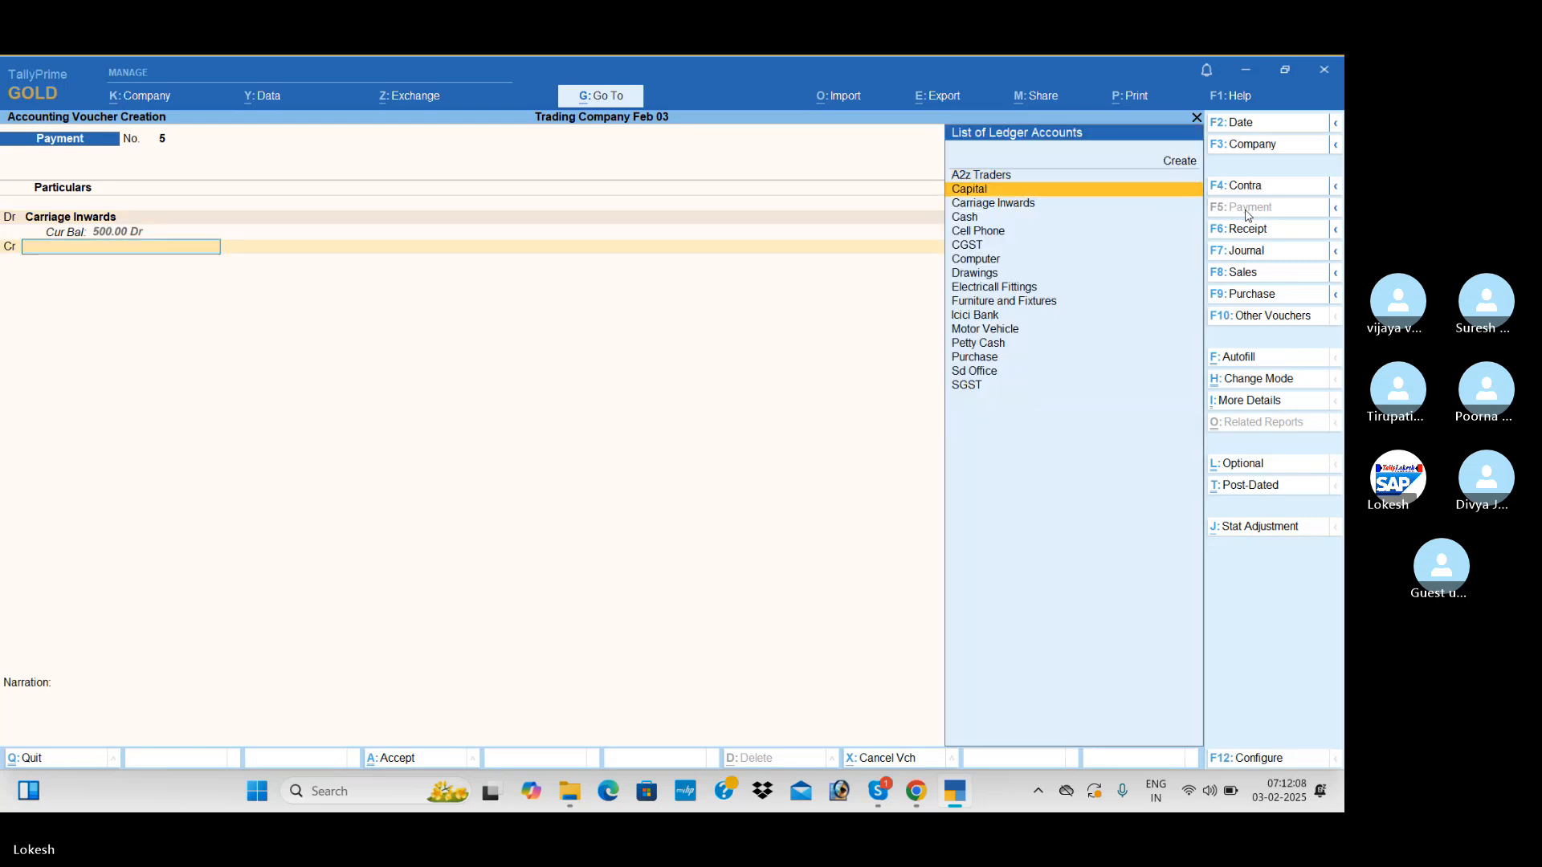
key(Down)
key(Return)
key(Return)
key(Return)
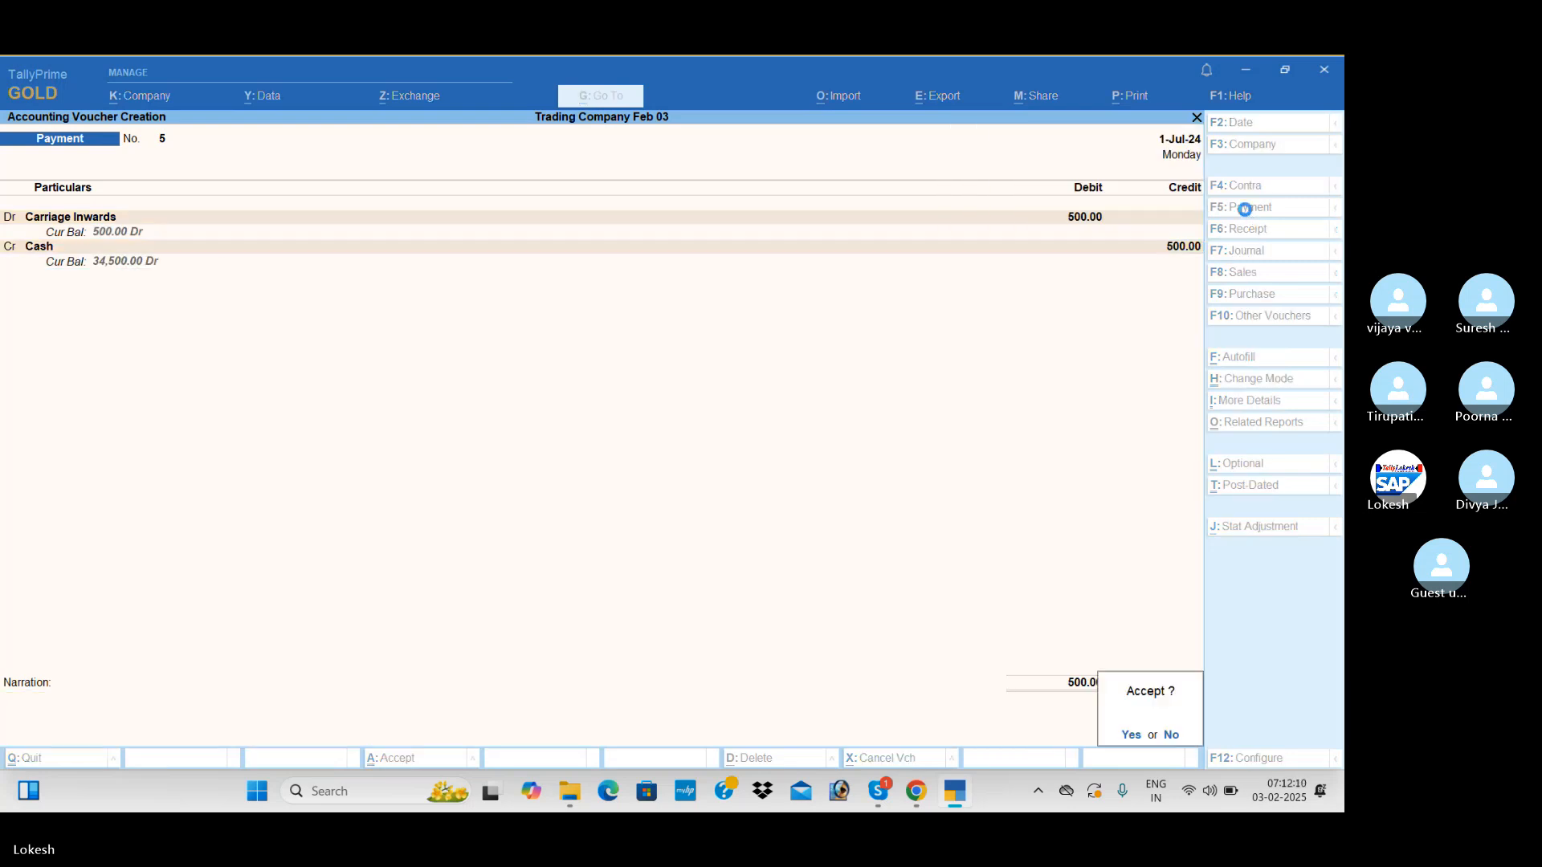
key(Return)
Create a Land ledger under Fixed Assets for the next payment voucher's debit line
key(alt+c)
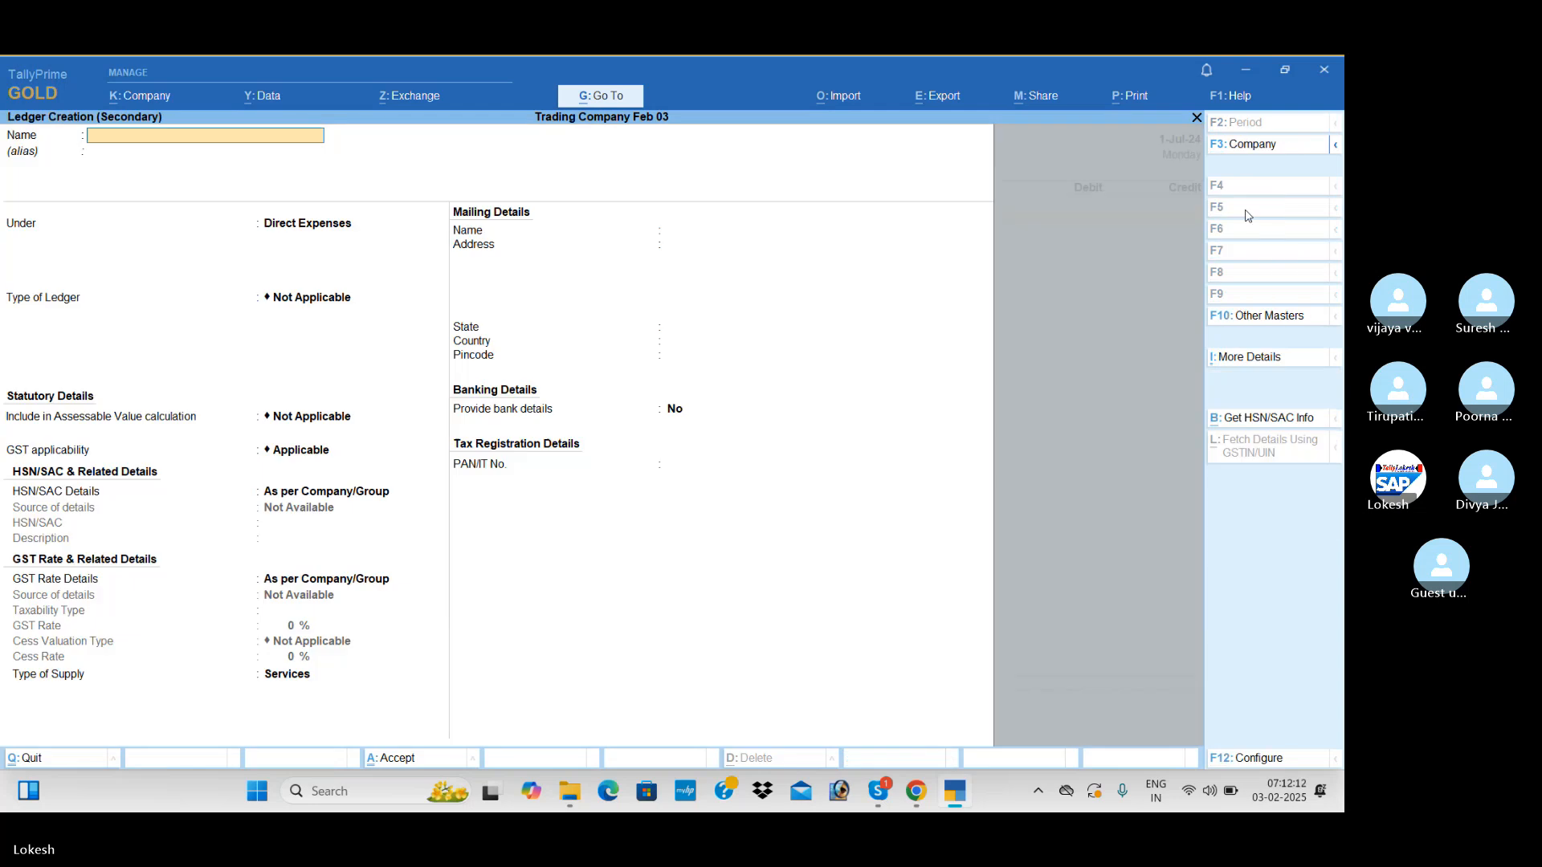
text(Land)
key(Return)
key(Return)
text(F)
key(Return)
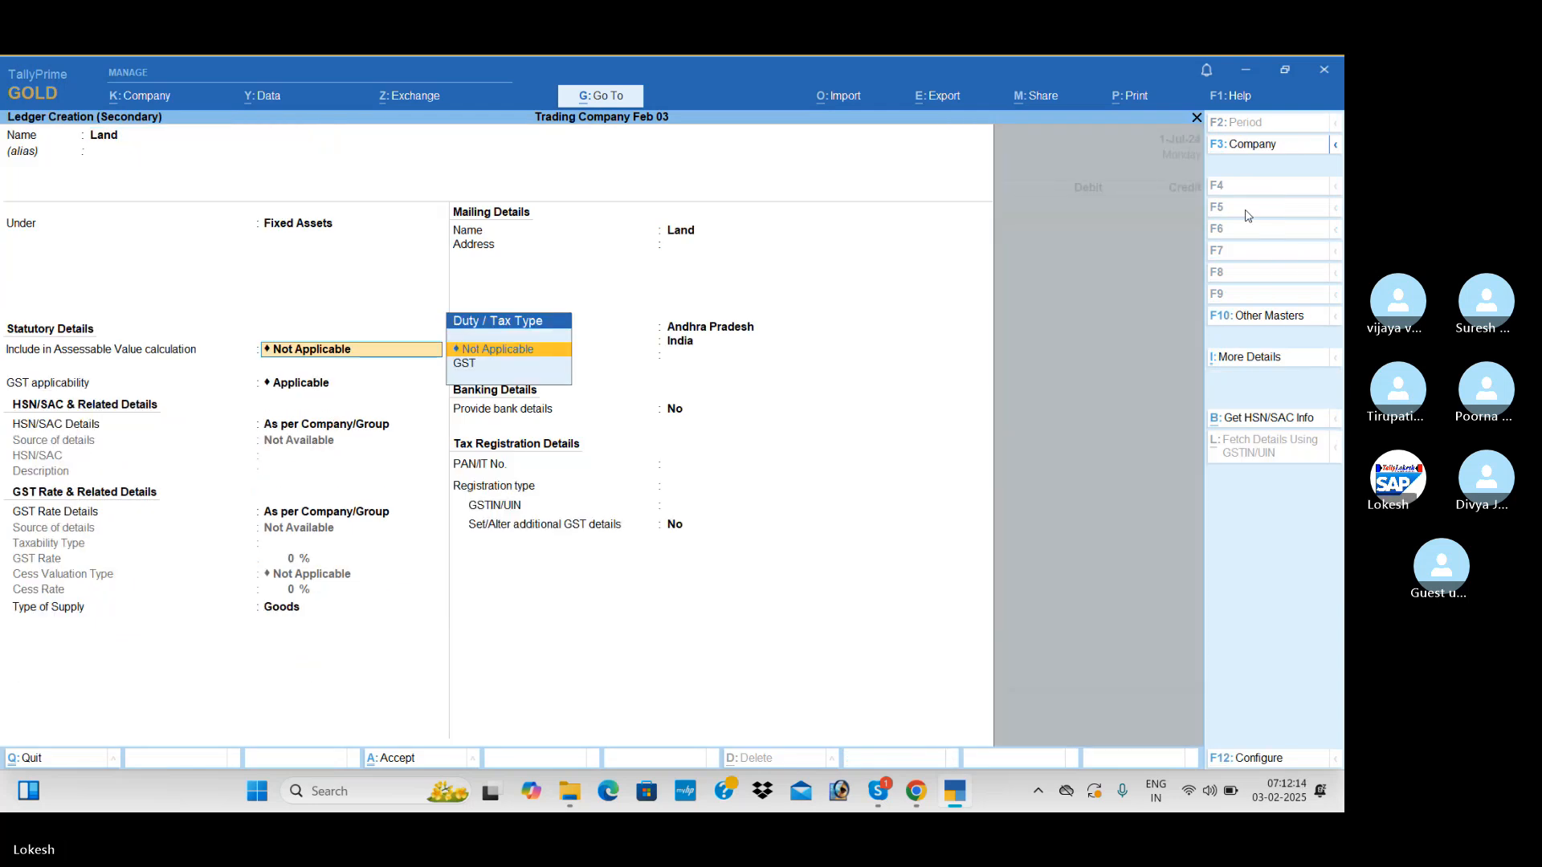
key(ctrl+a)
Debit Land with 1,00,000 in the payment voucher
text(1)
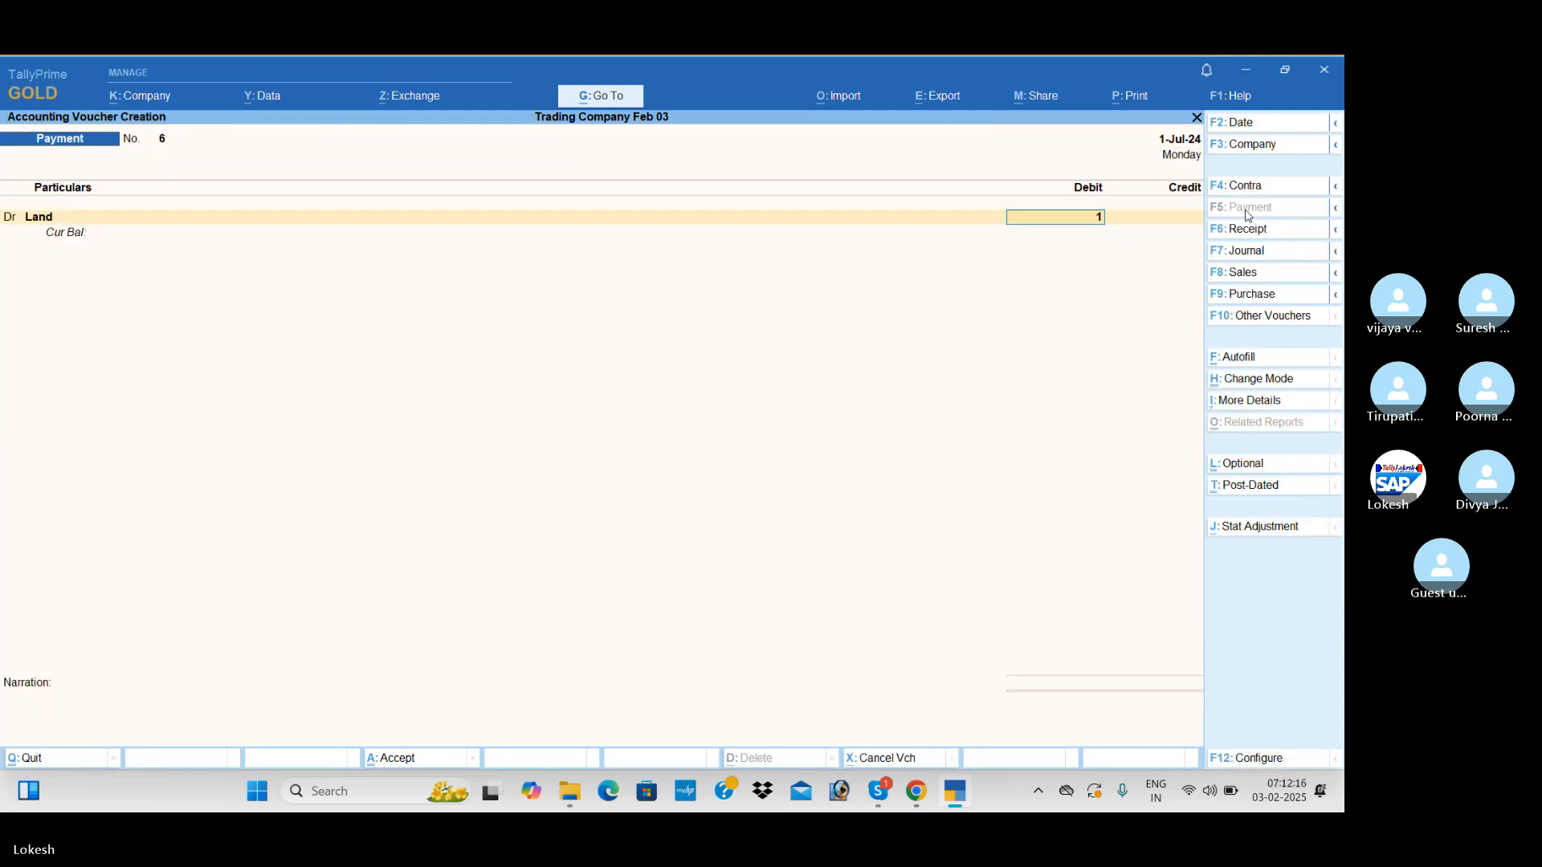
text(,00,000)
key(Return)
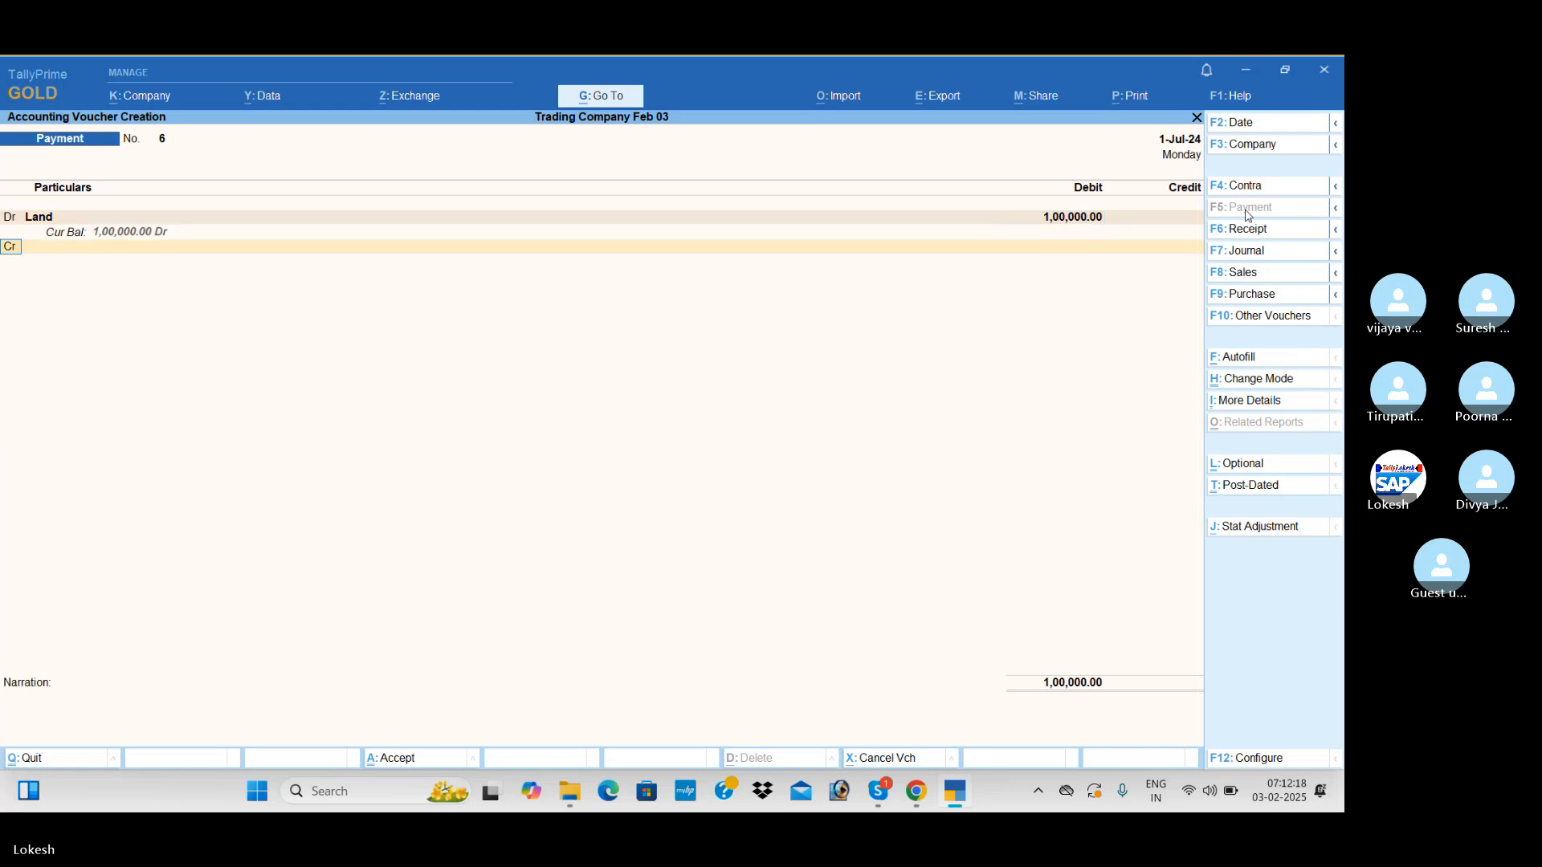
Credit Icici Bank with 1,00,000 as a Cheque transaction and save the Land payment voucher
key(Return)
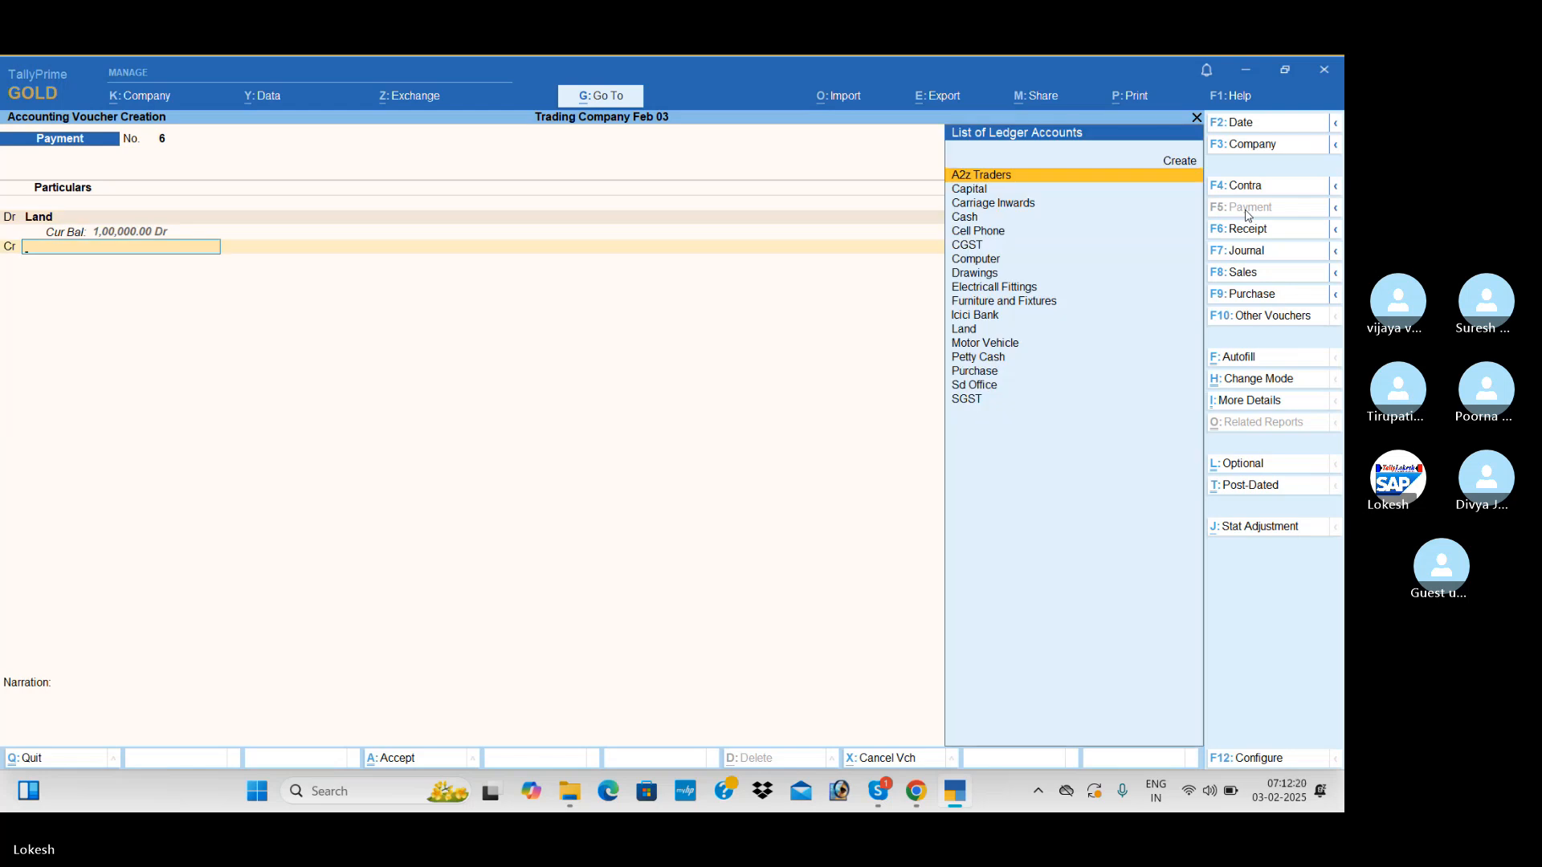
text(i)
key(Return)
key(Return)
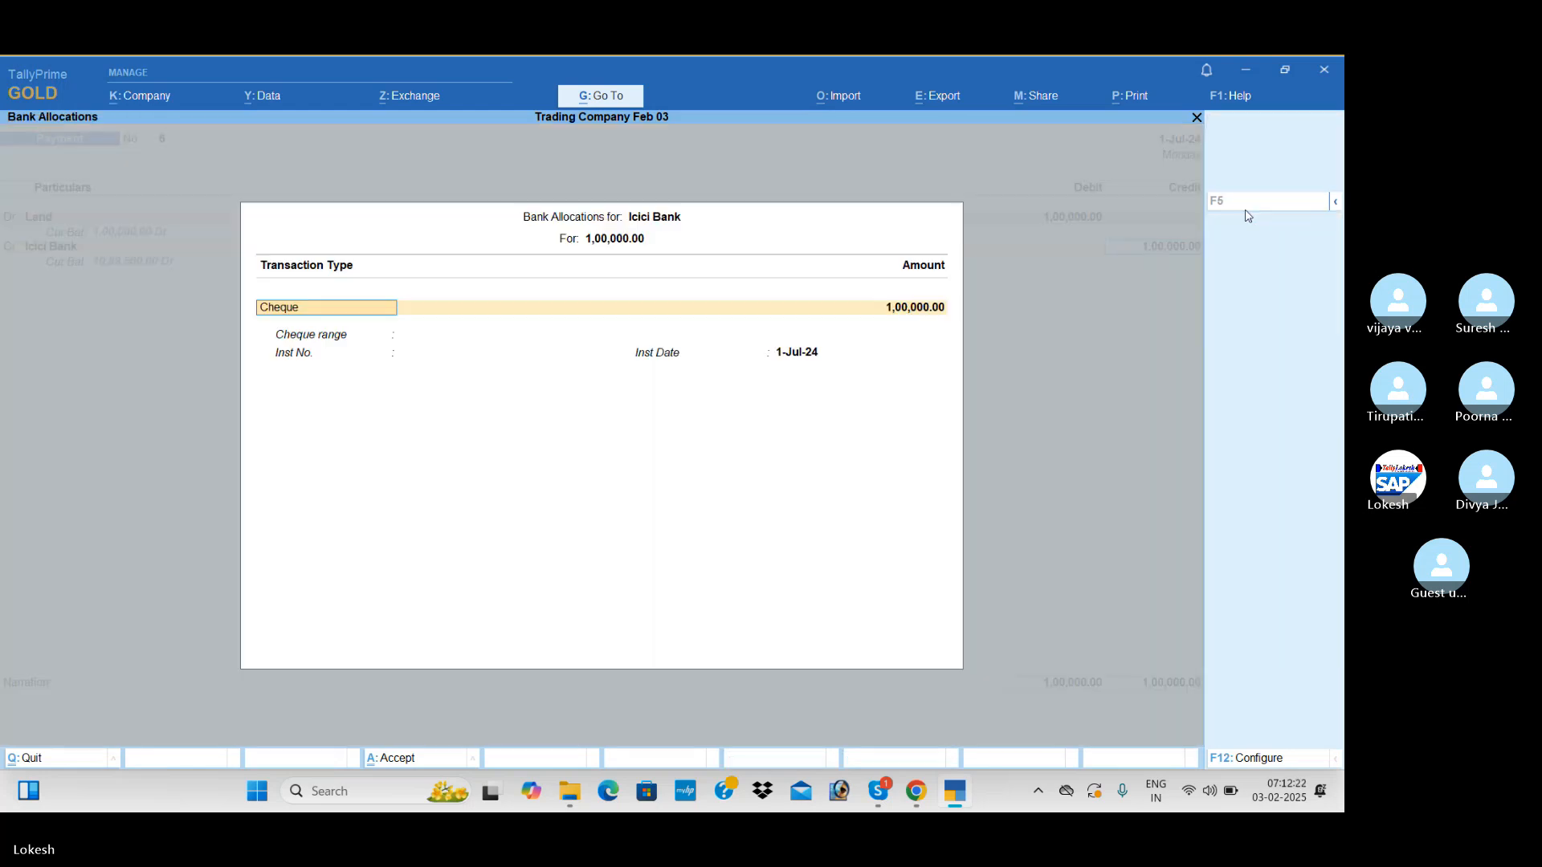
key(Return)
key(Return)
key(Return)
key(Return)
key(Return)
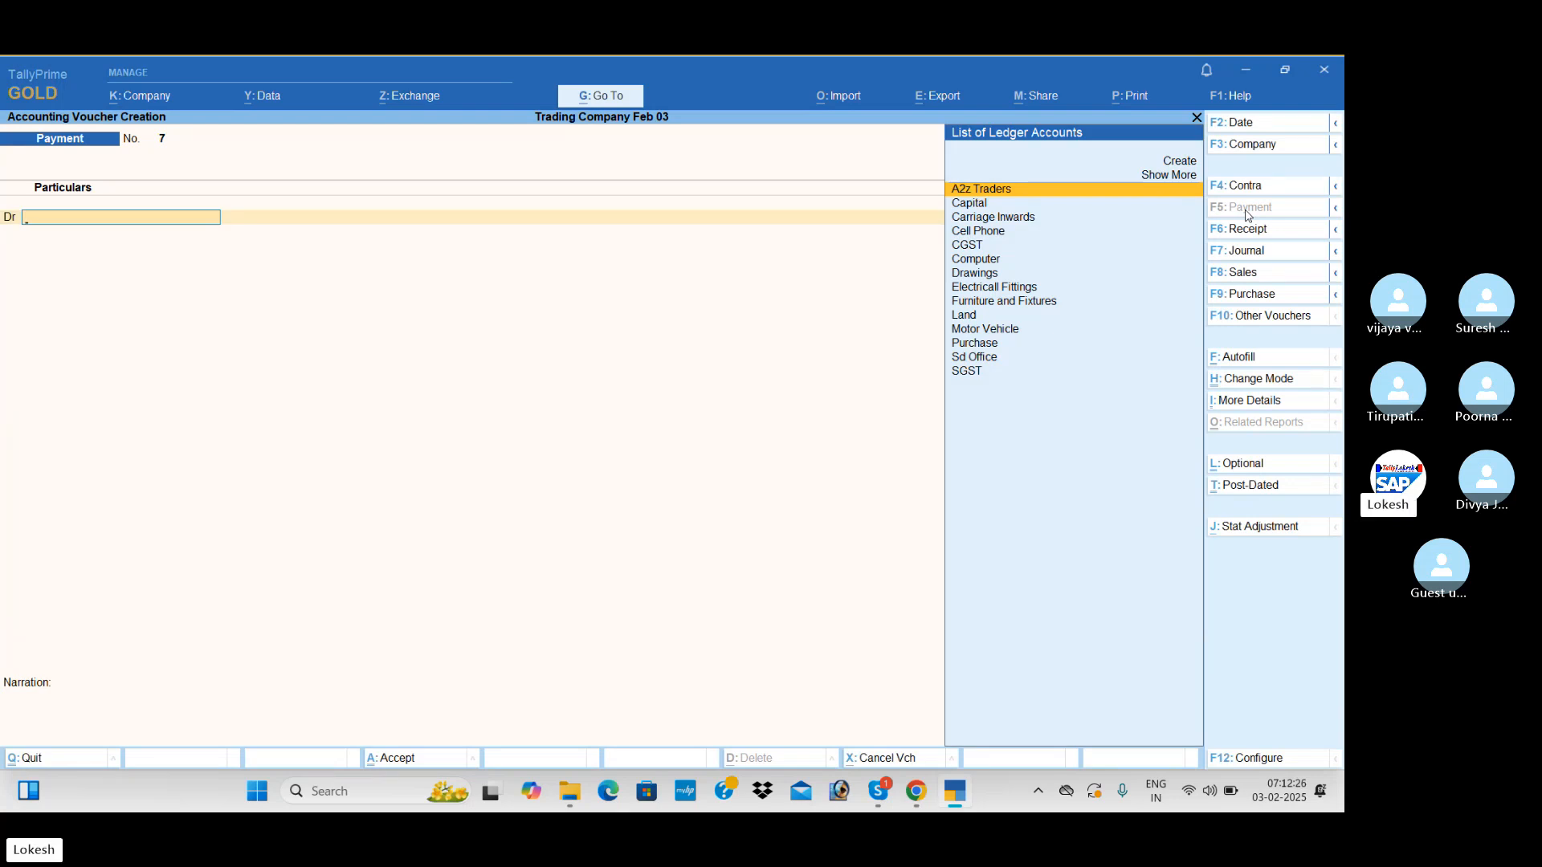
Leave voucher entry and open the Day Book to review the vouchers recorded for 1-Jul-24
key(Escape)
key(Return)
key(Down)
key(Return)
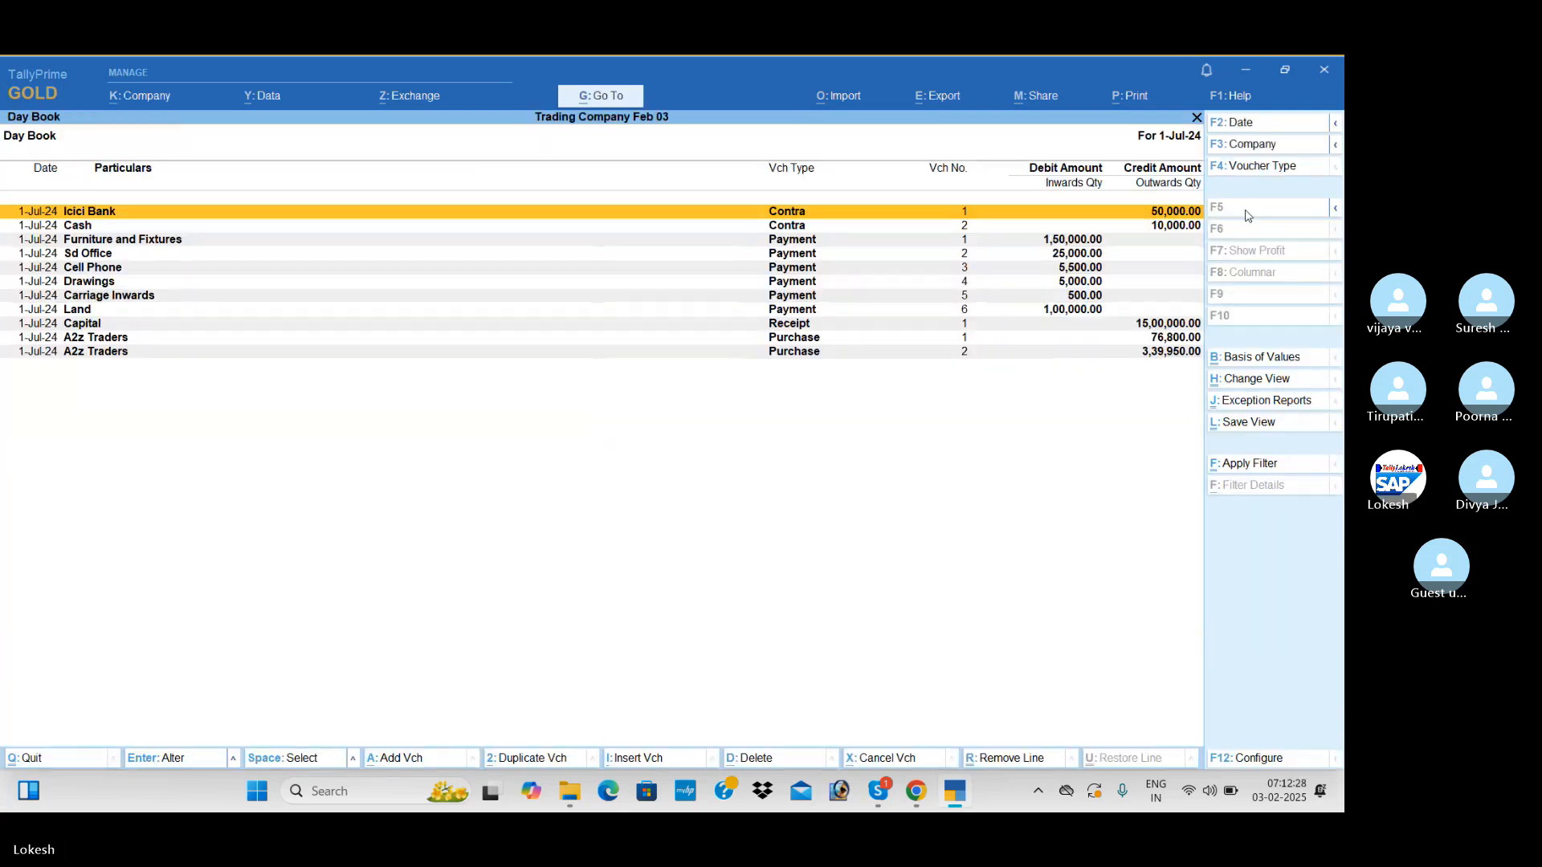
key(Down)
key(Down)
Leave the Day Book and examine the detailed Profit & Loss A/c through to its net result line
key(Down)
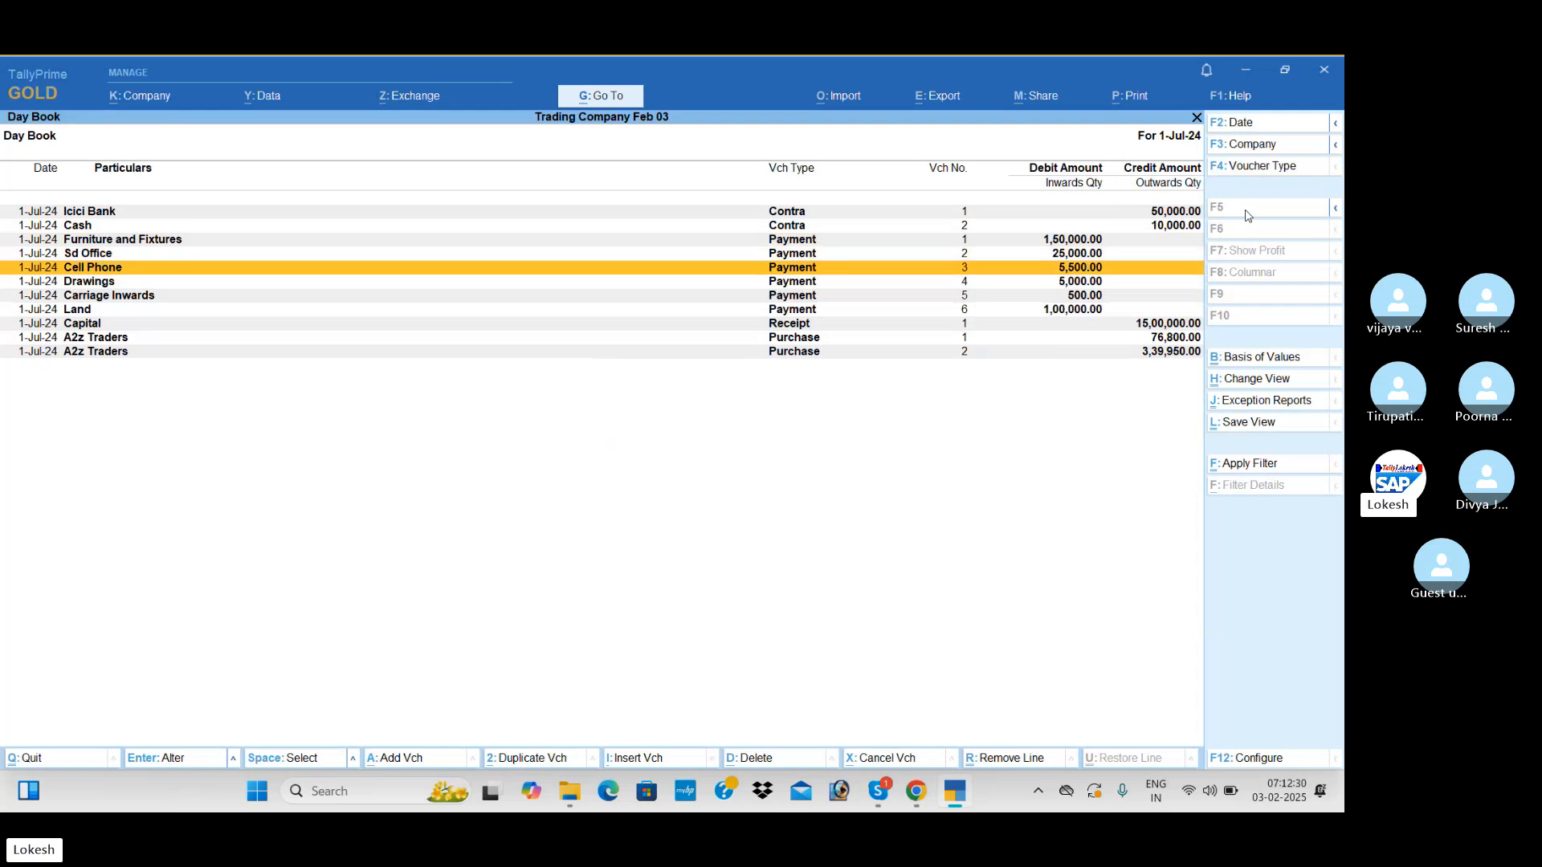
key(Escape)
key(Down)
key(Down)
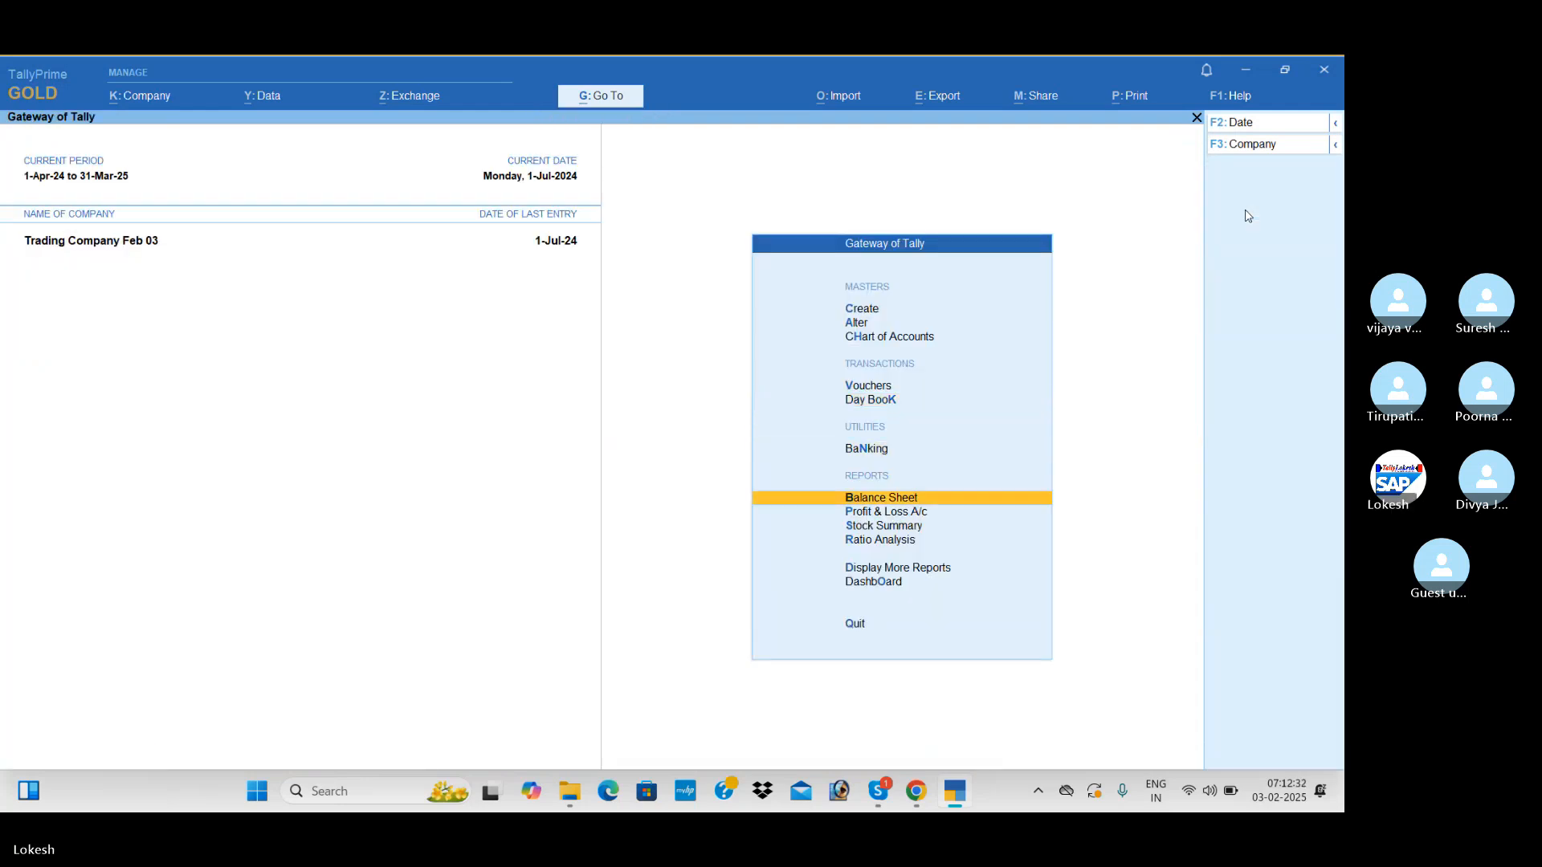
key(Down)
key(Return)
key(alt+F5)
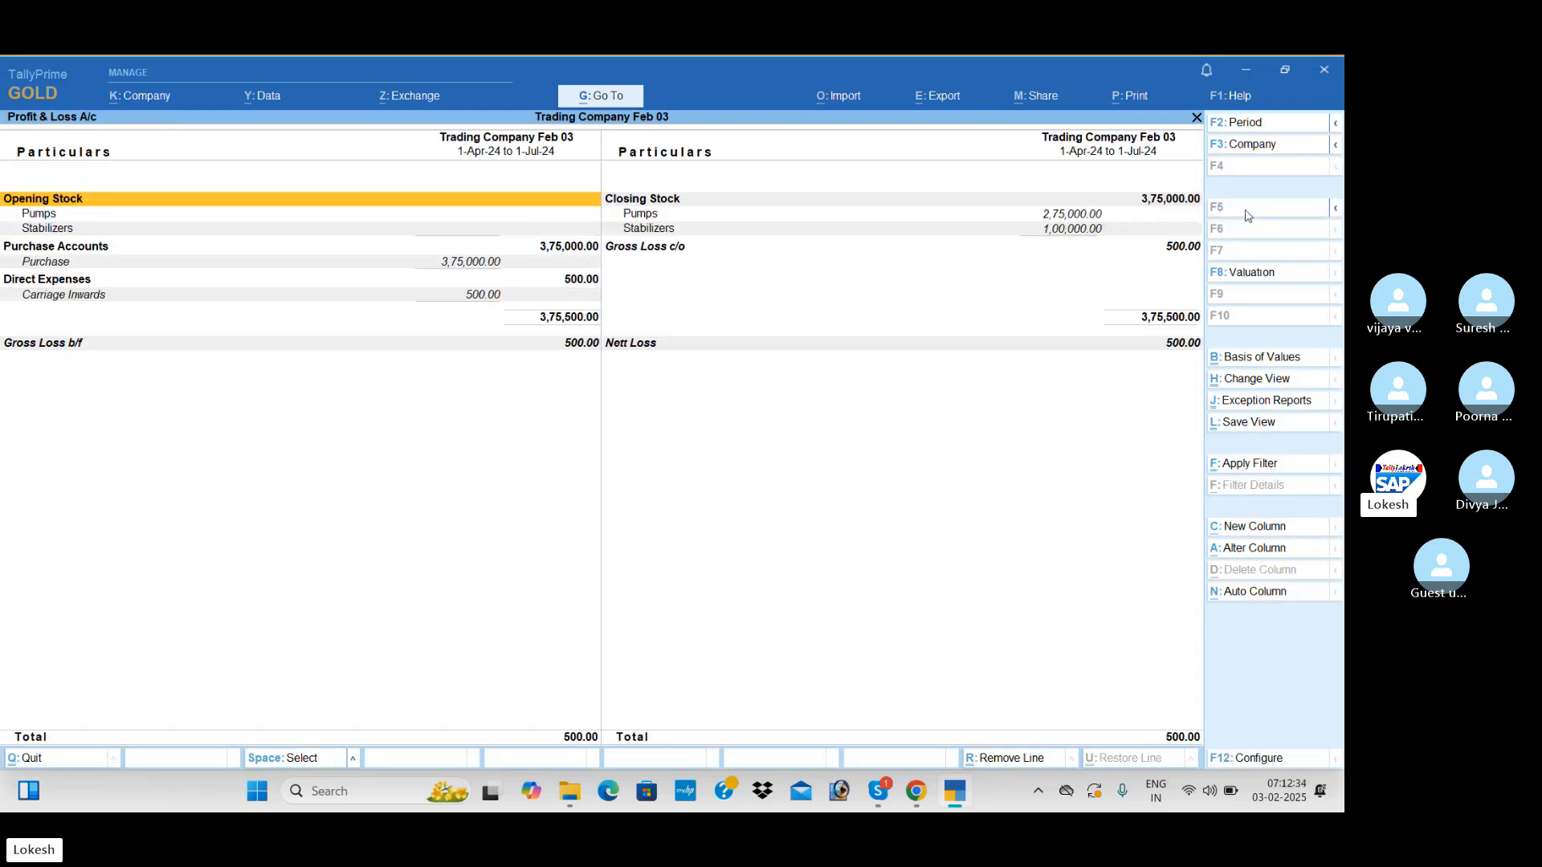
key(Down)
key(Down)
key(Down)
key(Down)
key(Right)
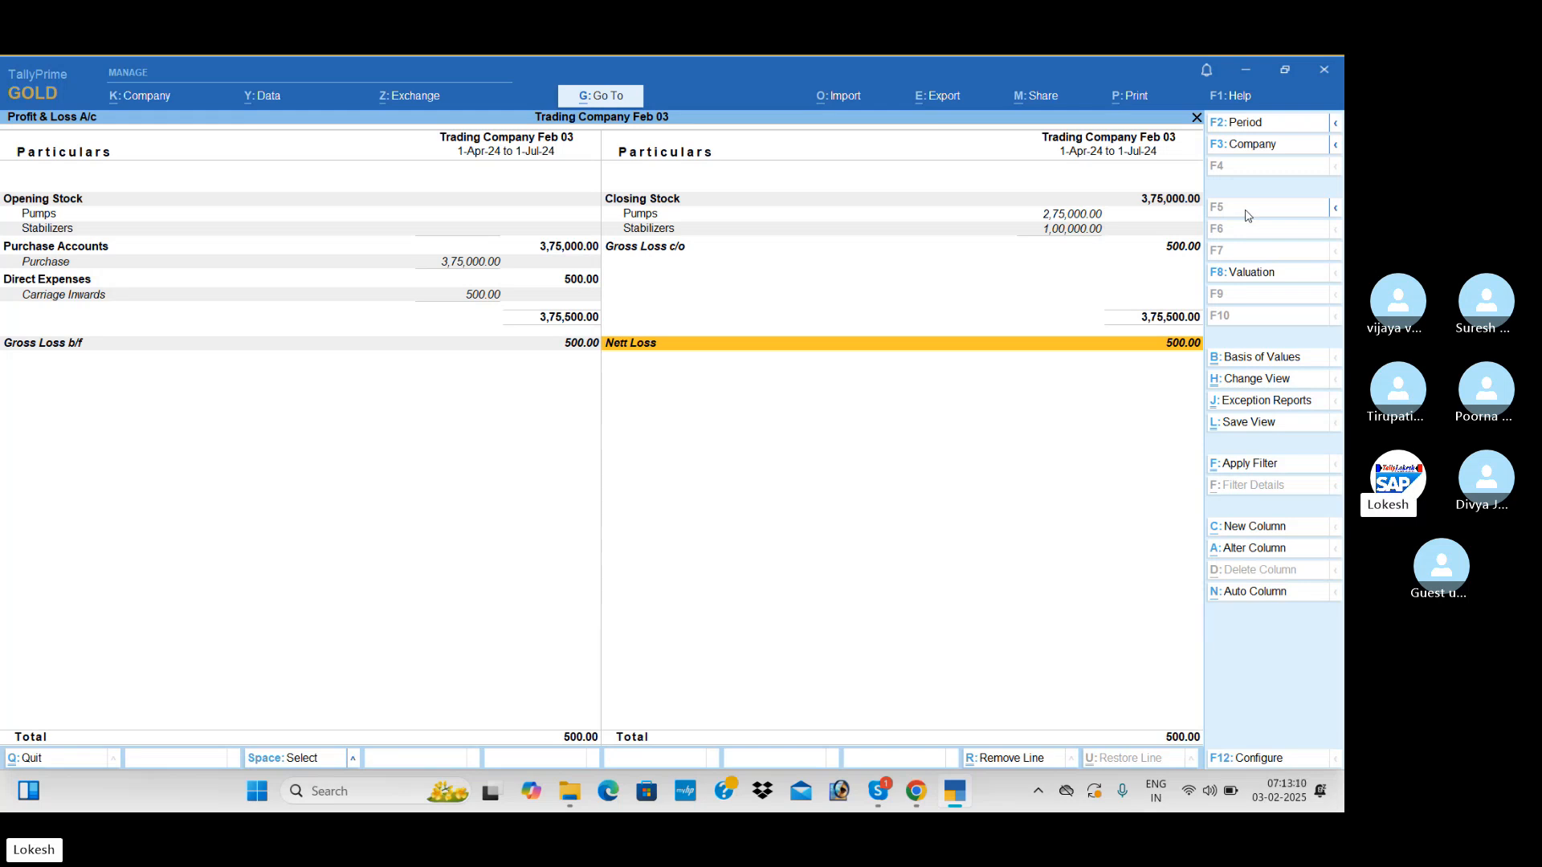
key(Escape)
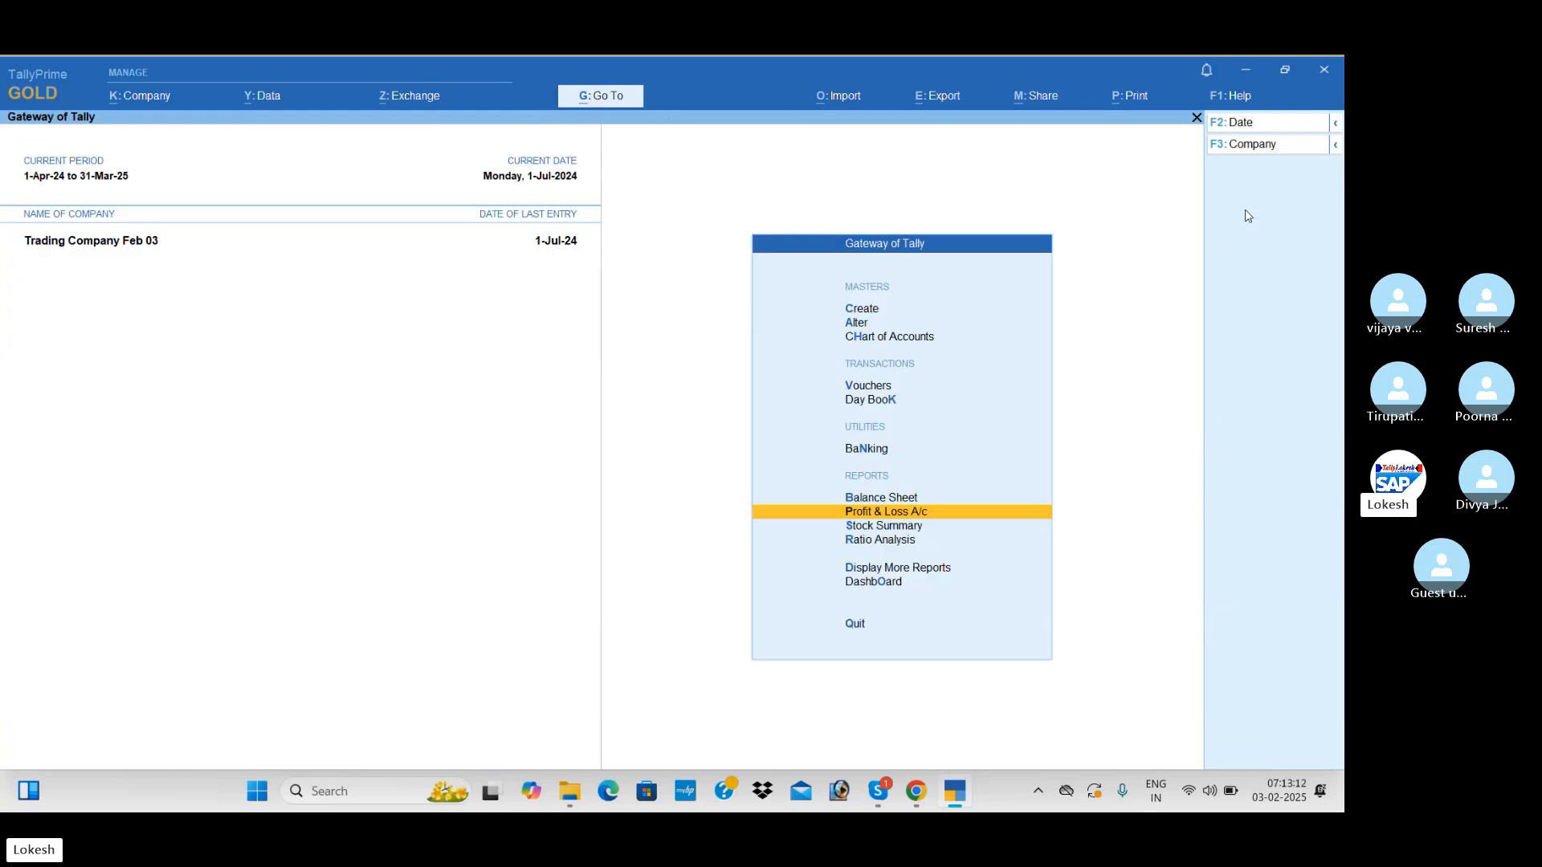
Open the Stock Summary and expand the stock groups to show their individual items
key(Down)
key(Return)
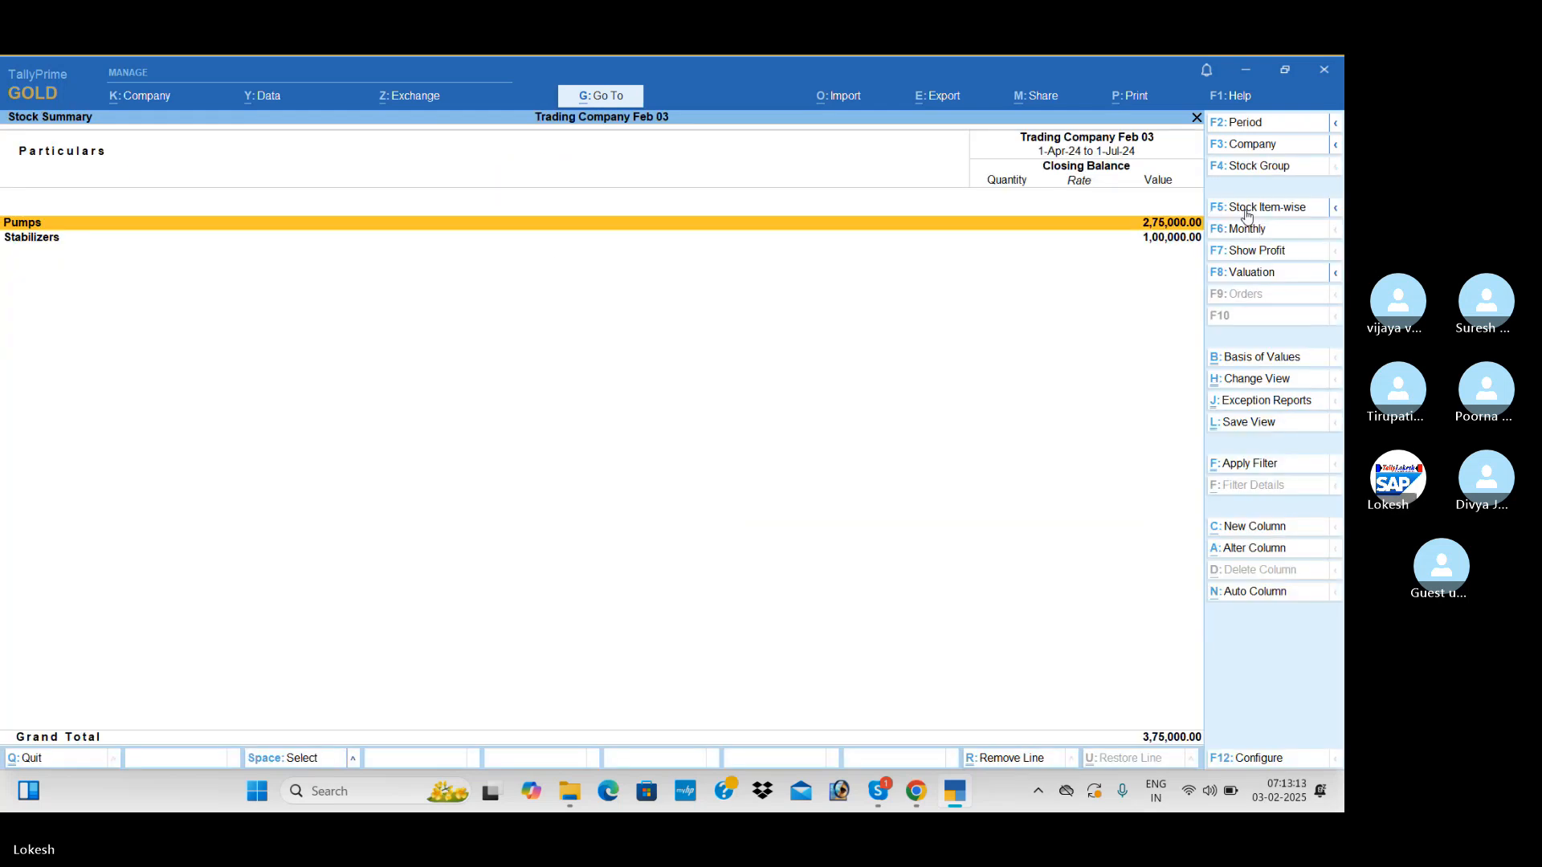
click(1245, 211)
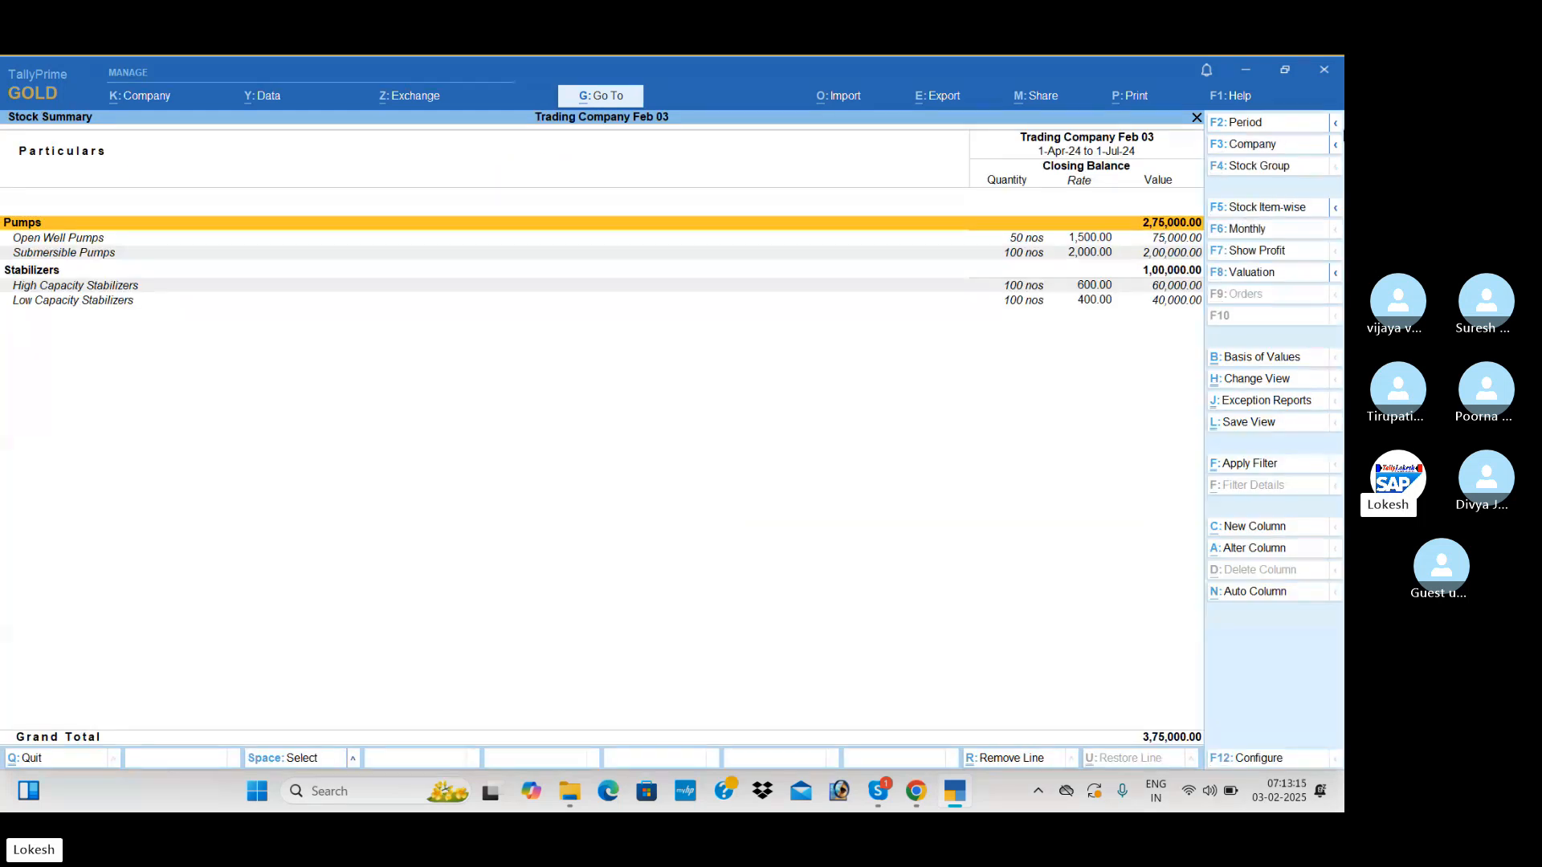
Configure the Stock Summary with Show Goods Inwards and Show Goods Outwards set to Yes
click(1273, 762)
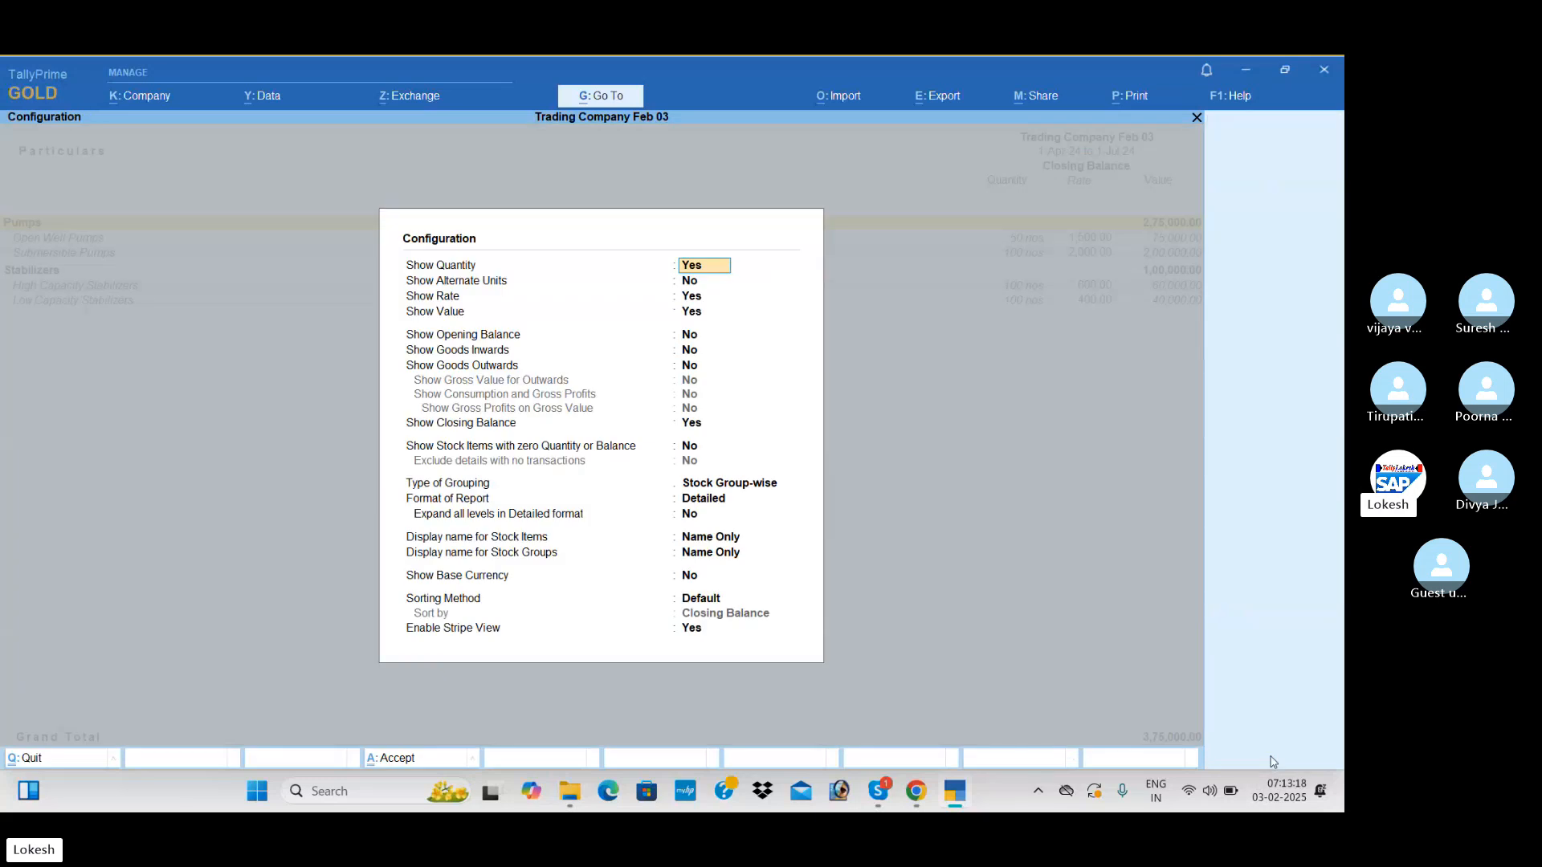
key(Down)
key(Down)
key(Down)
key(Down)
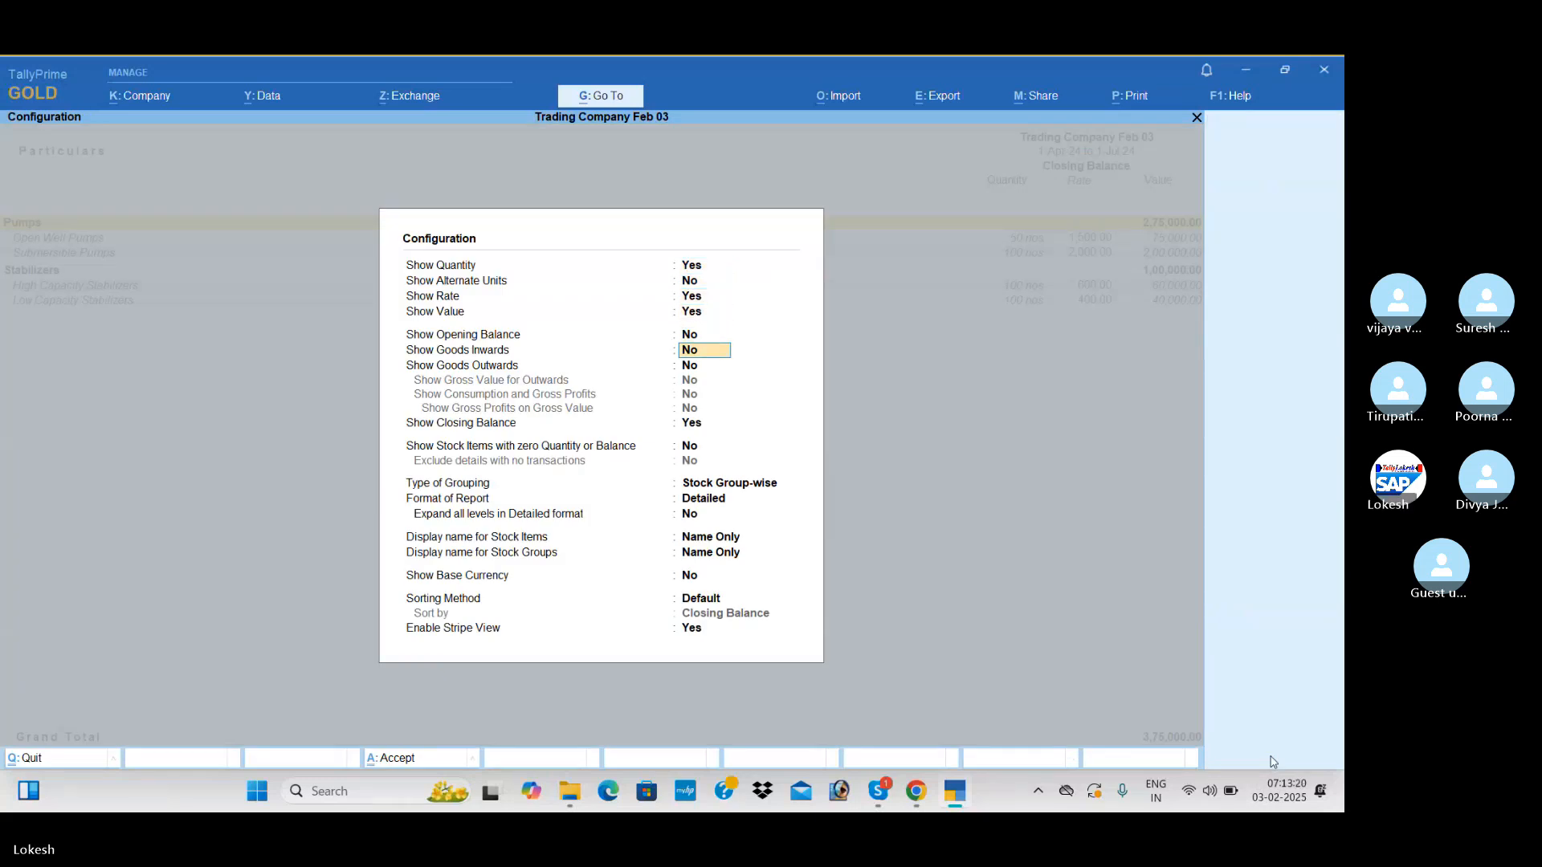
key(y)
key(Return)
key(y)
key(Return)
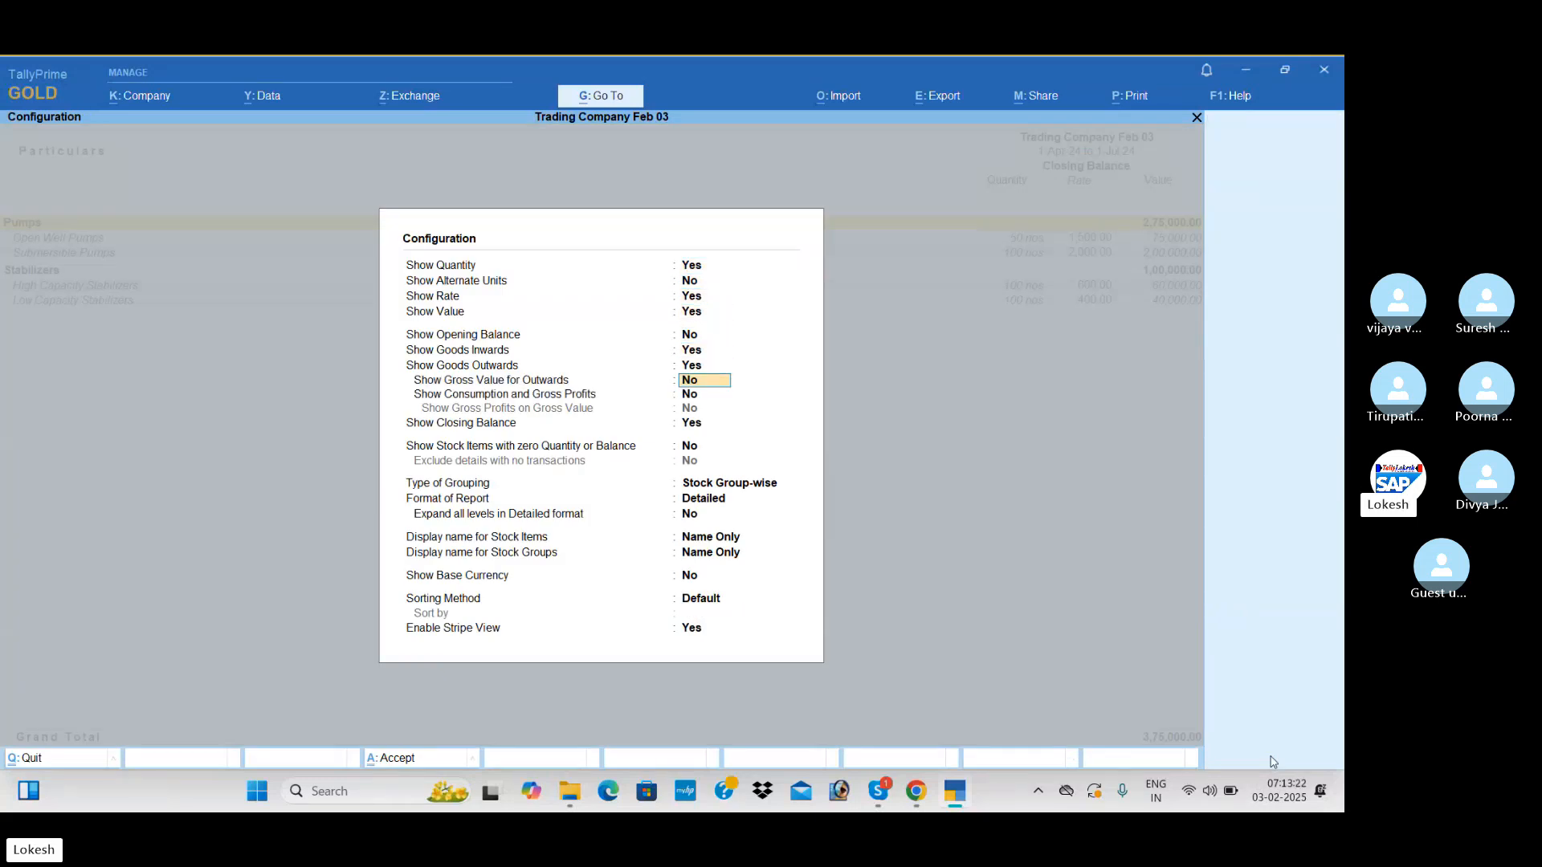
key(ctrl+a)
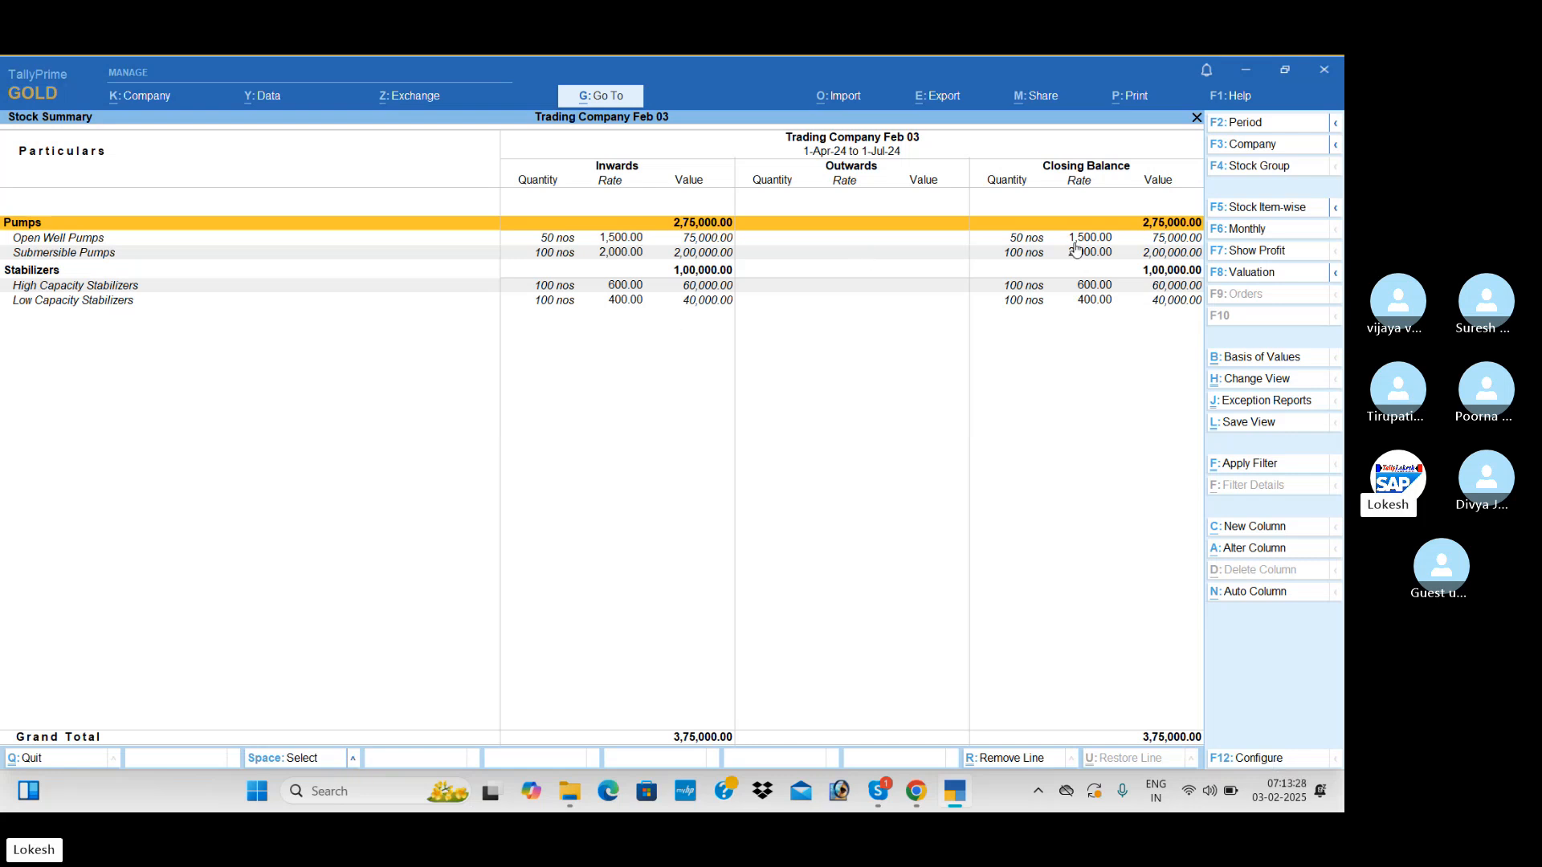
Leave the Stock Summary and view the company's Dashboard
key(Escape)
key(Down)
key(Down)
key(Down)
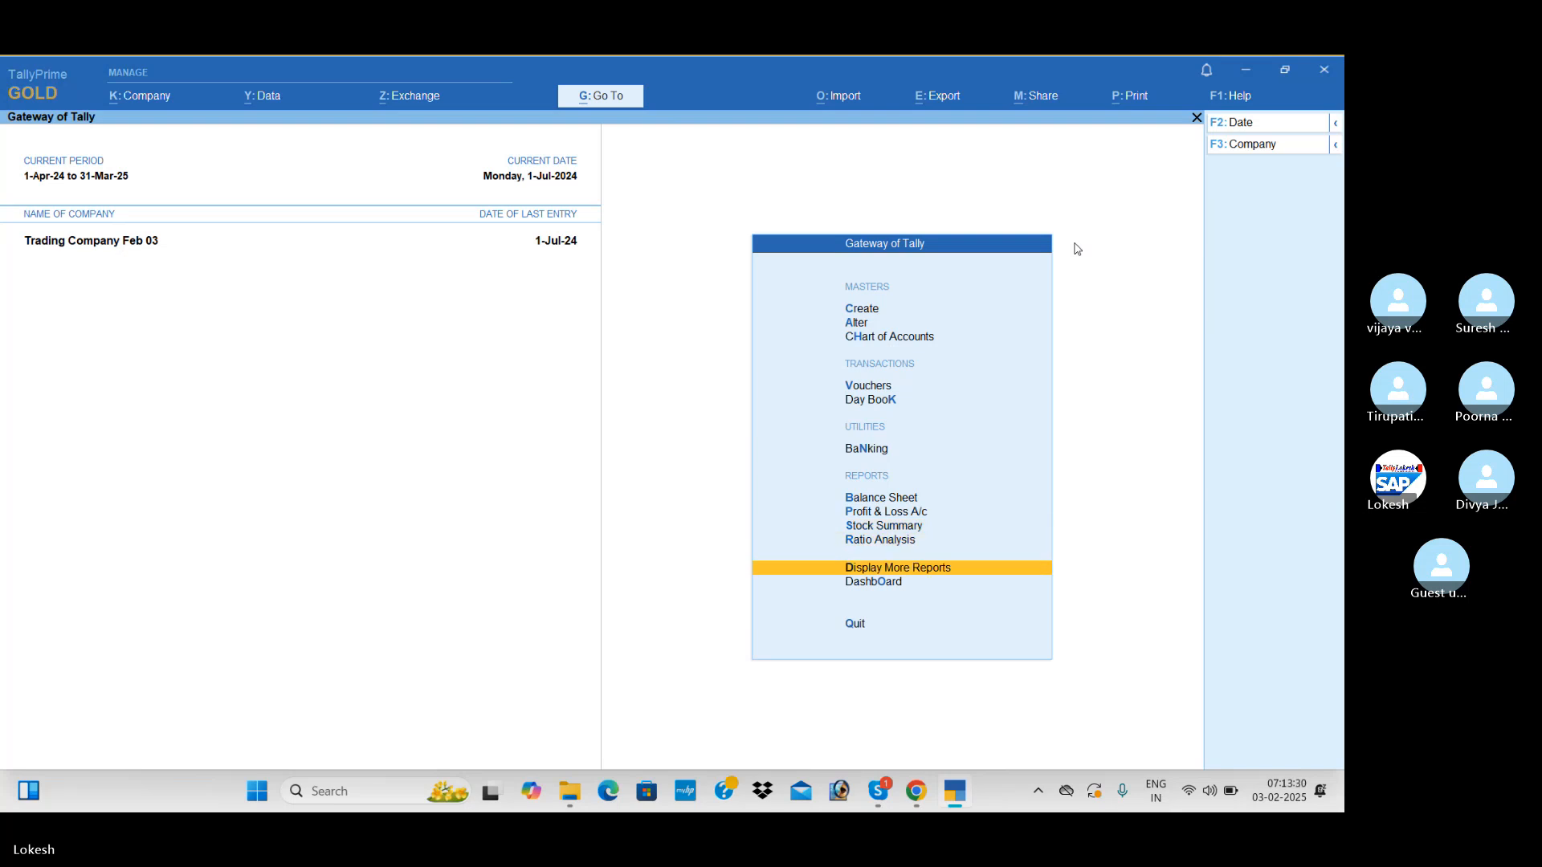
key(Return)
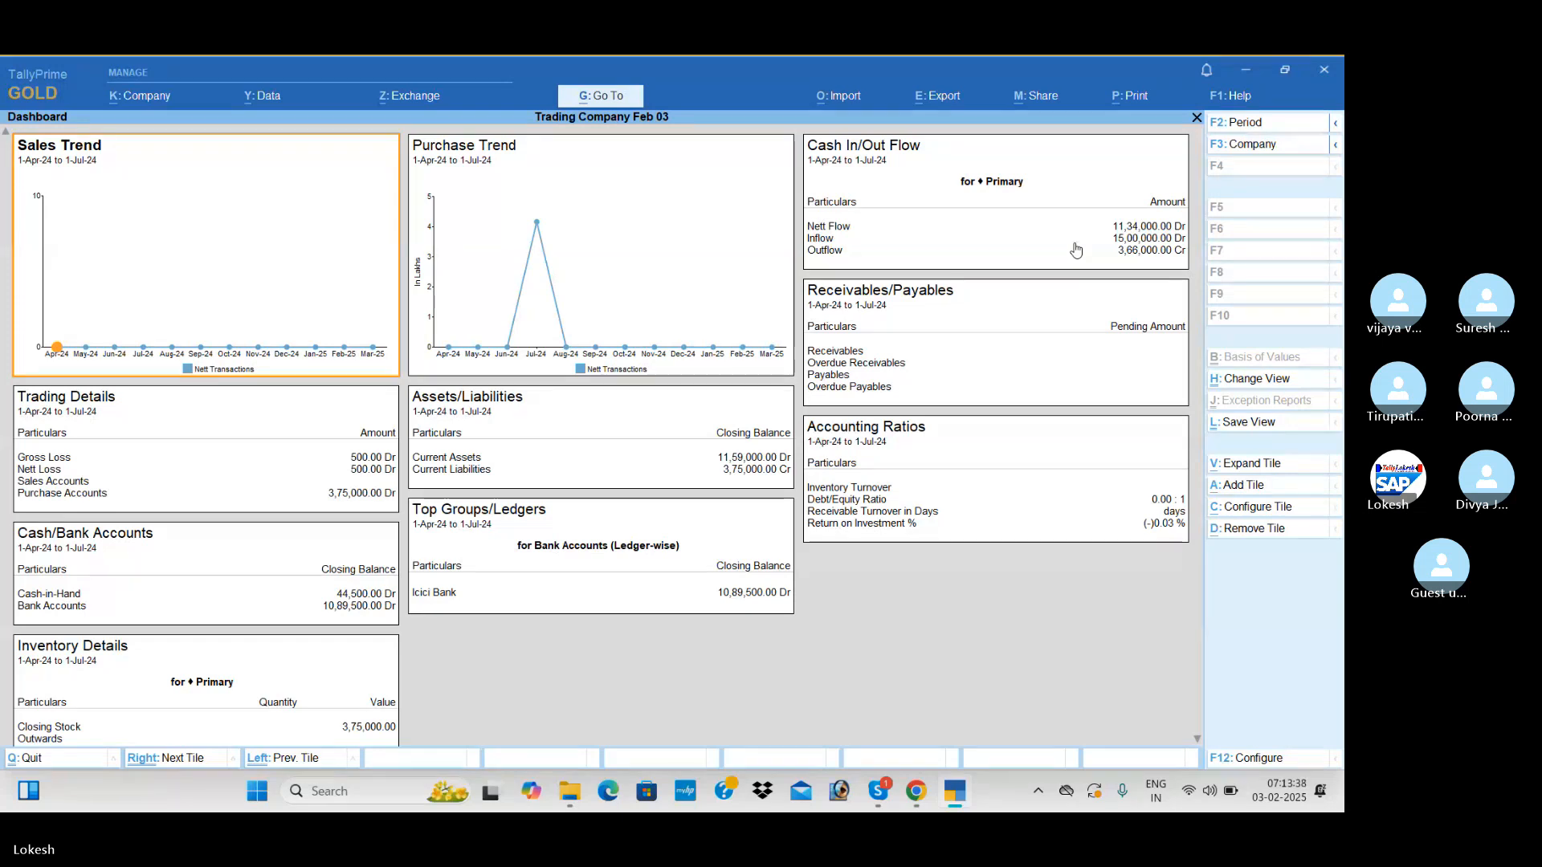
key(Escape)
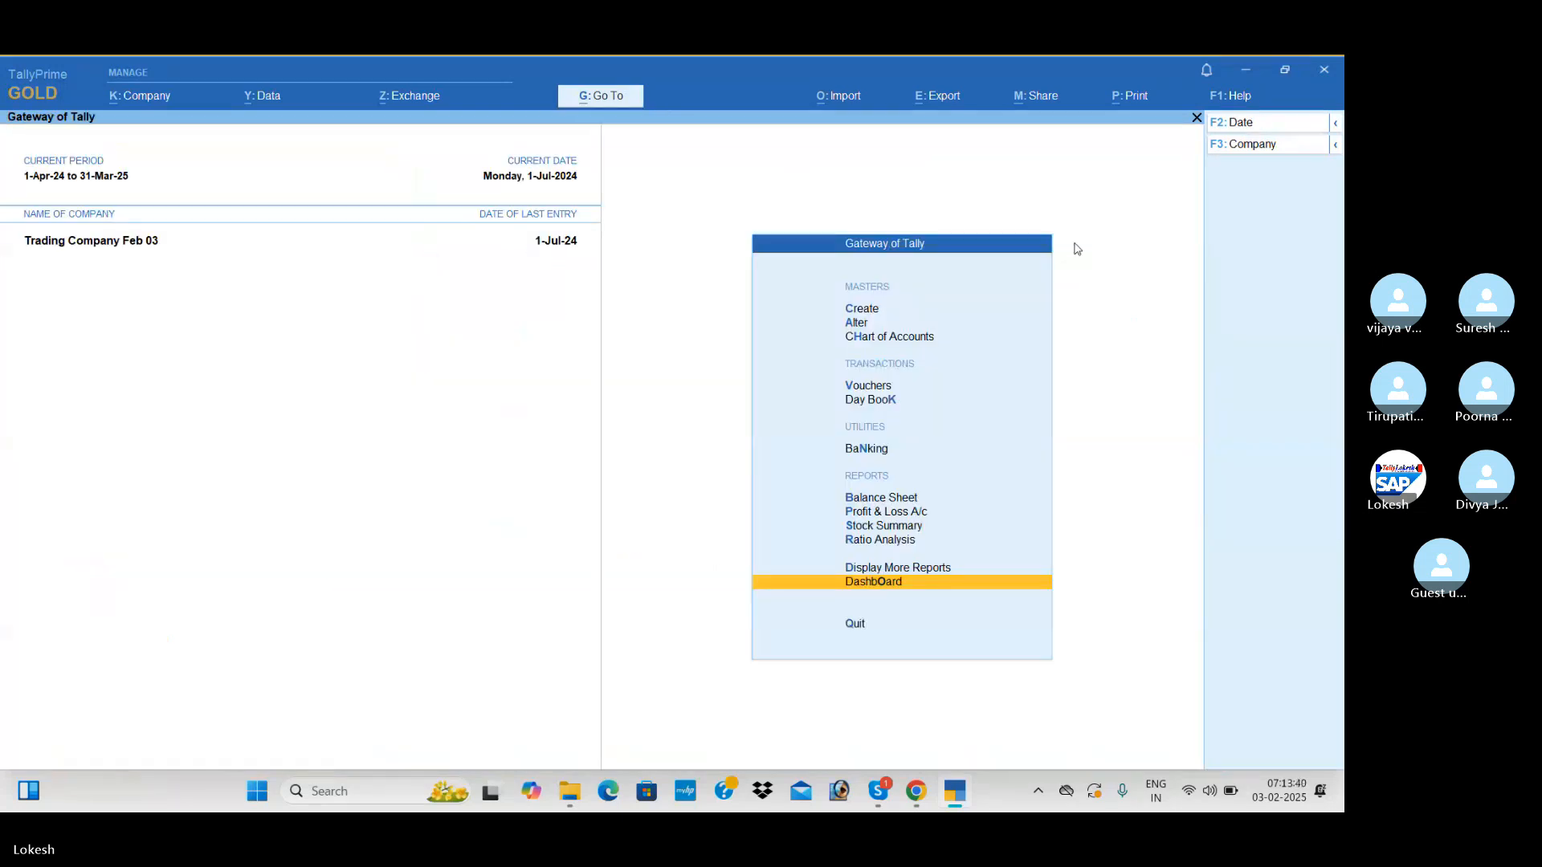
Review the Trial Balance in detailed format, showing the ledgers and subgroups beneath each main group
key(Up)
key(Return)
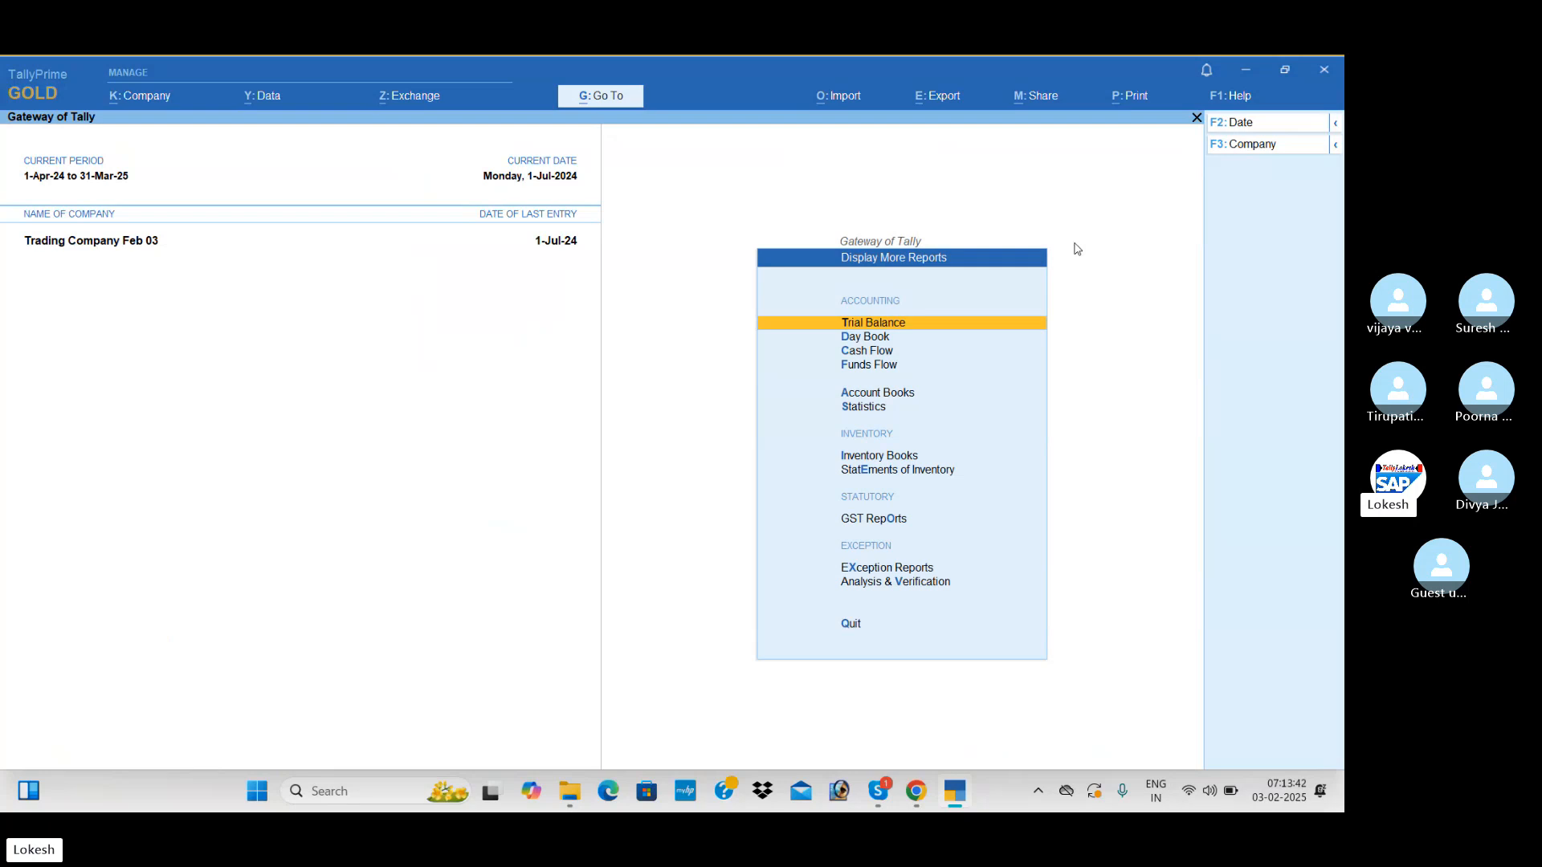
key(Return)
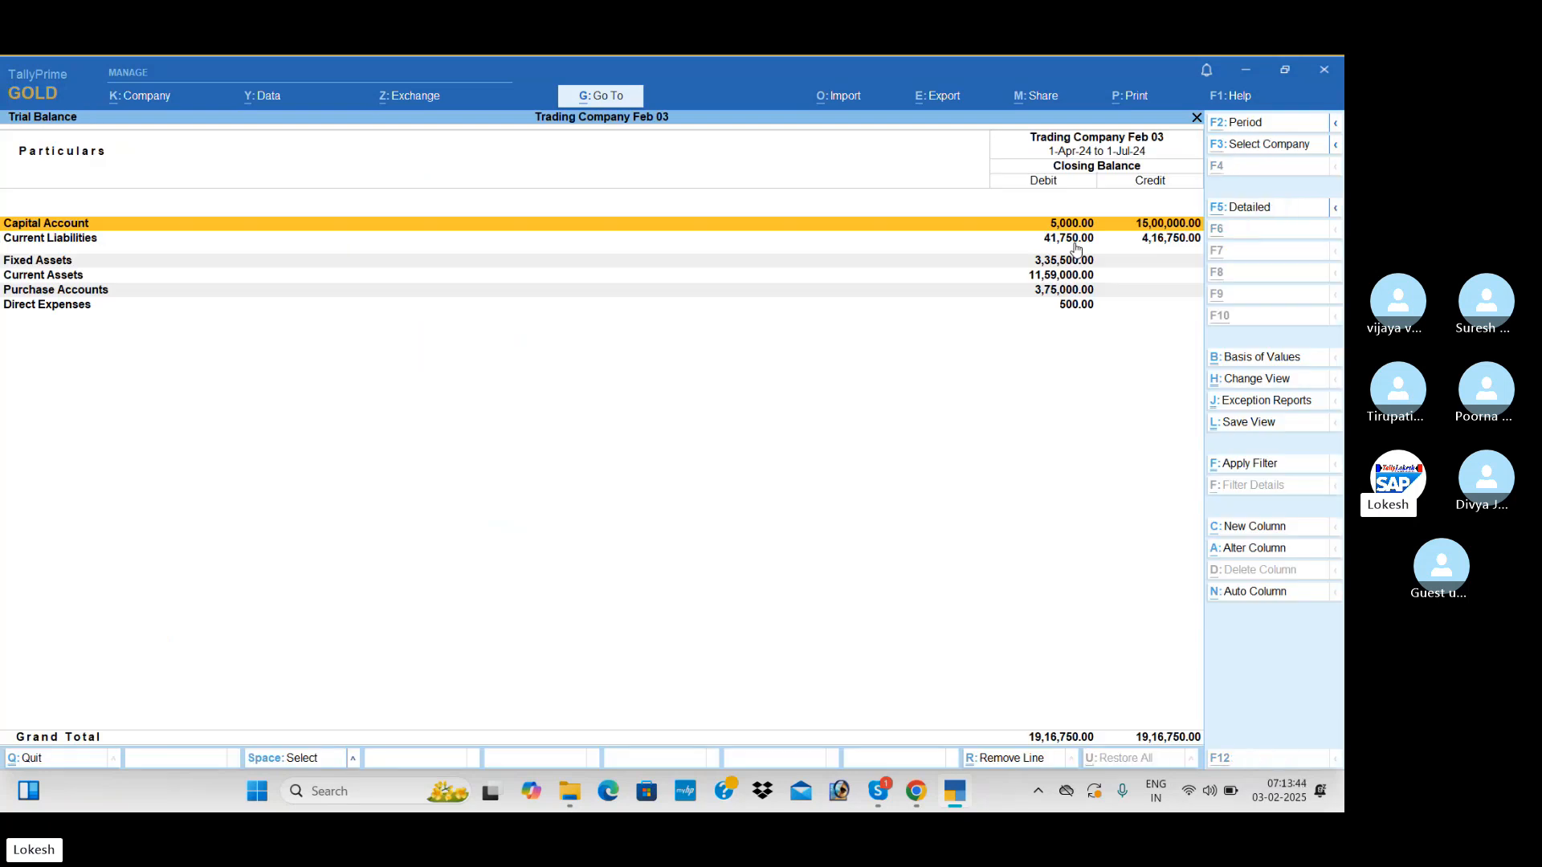
key(alt+F5)
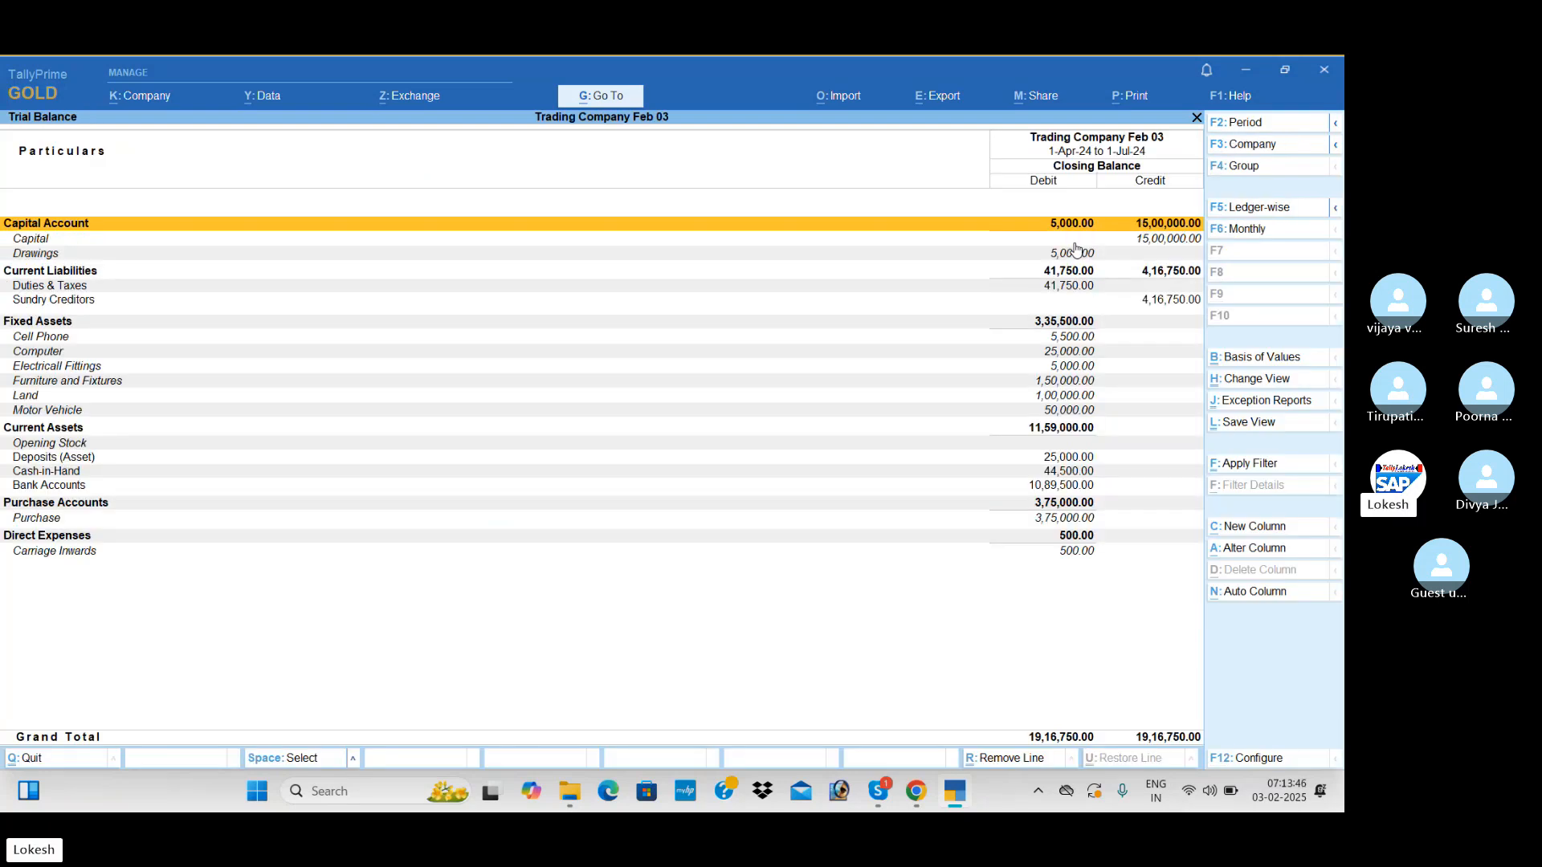
key(Escape)
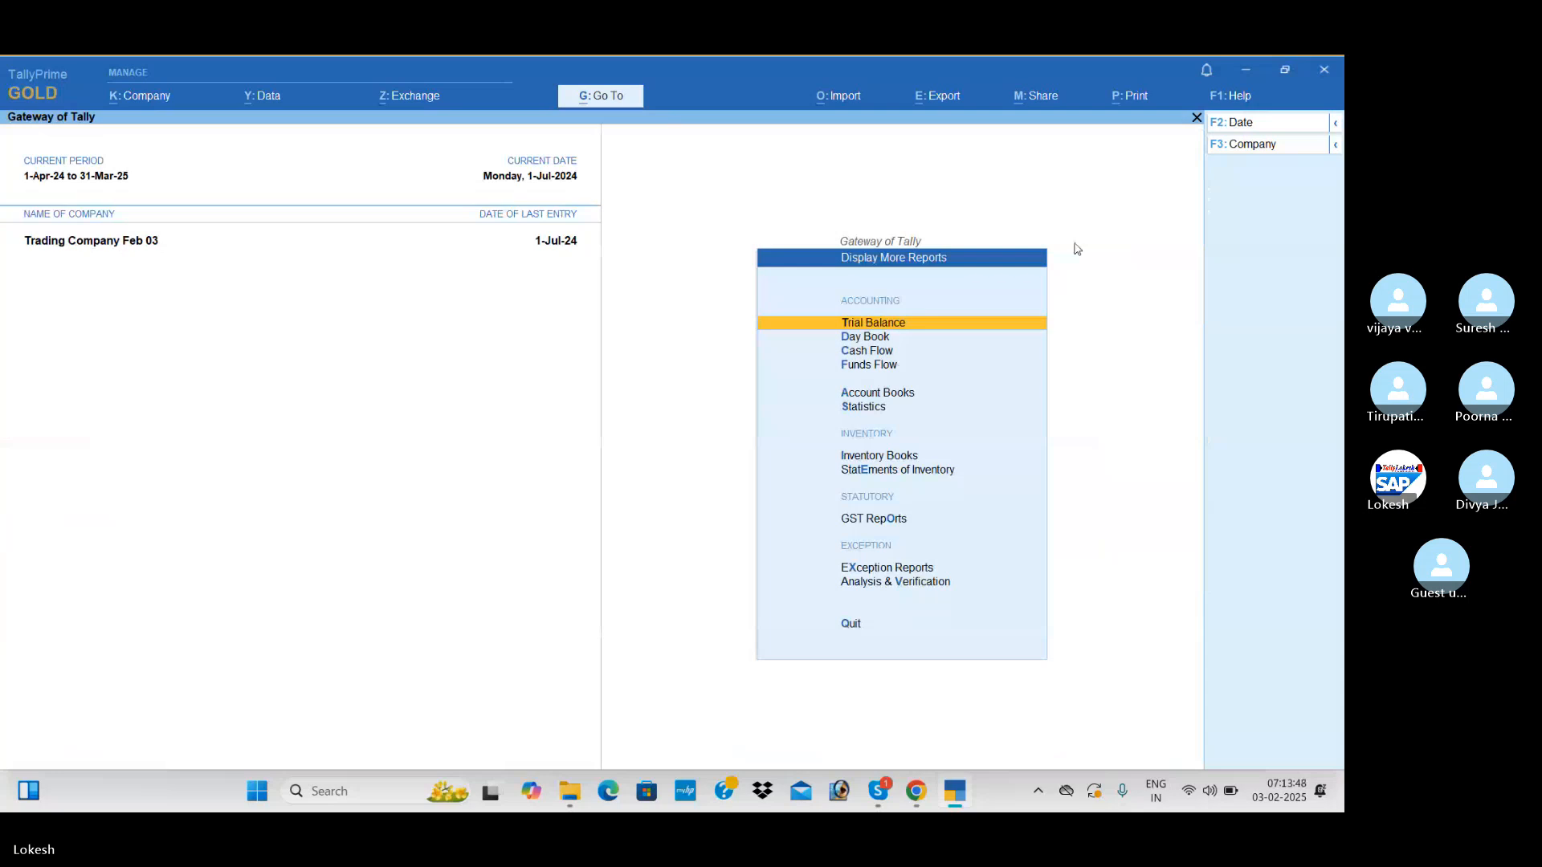
Open the Account Books reports and check the Cash/Bank Book(s) summary
key(Down)
key(Down)
key(Down)
key(Down)
key(Down)
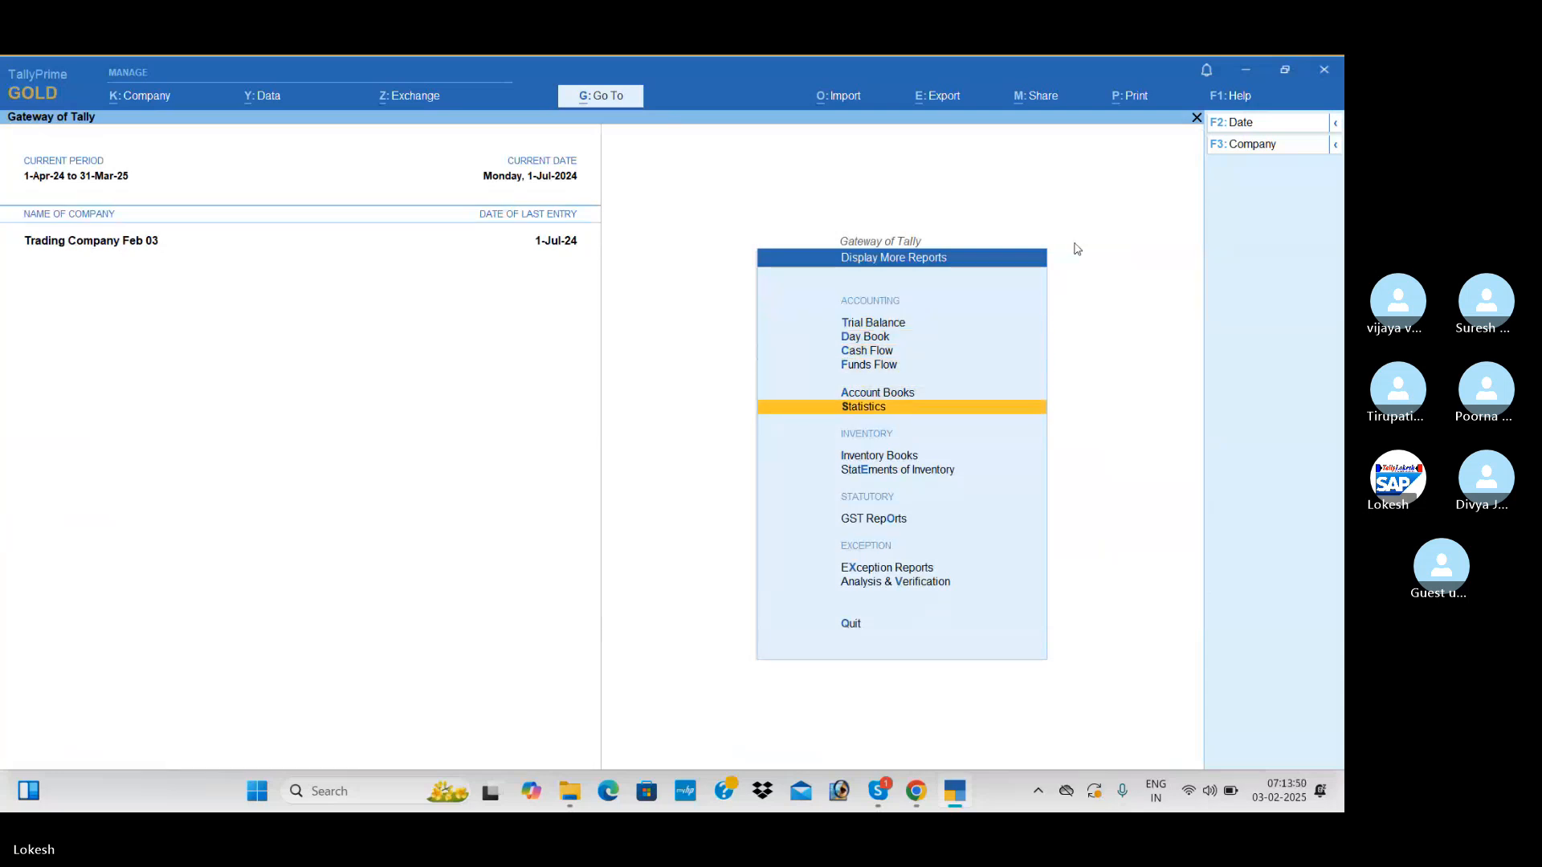
key(Up)
key(Return)
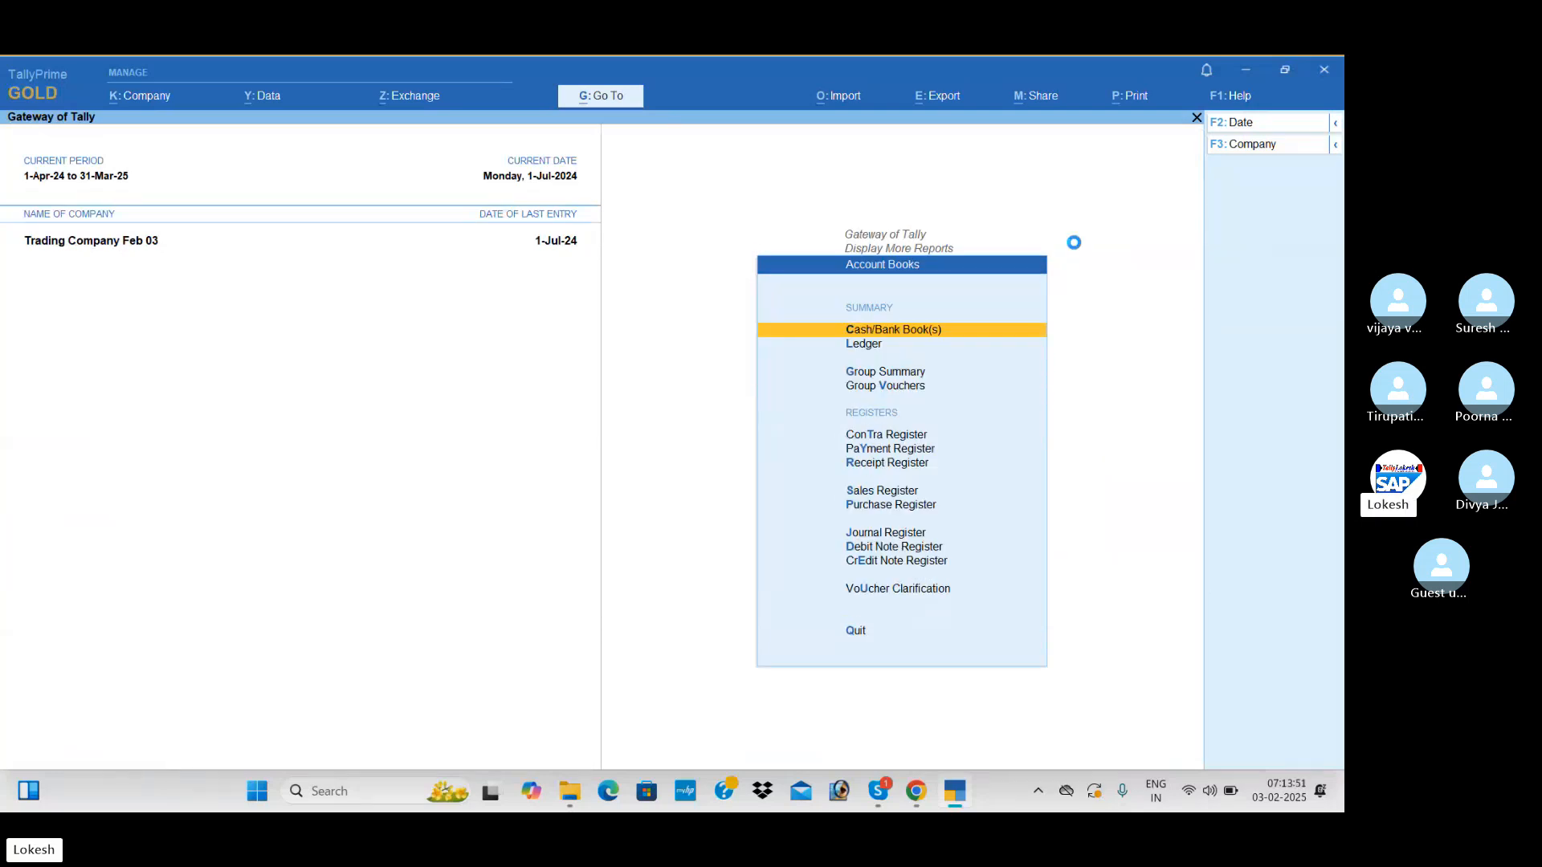
key(Return)
key(Escape)
Review the monthly transactions in the Purchase Register
key(Down)
key(Down)
key(Down)
key(Down)
key(Down)
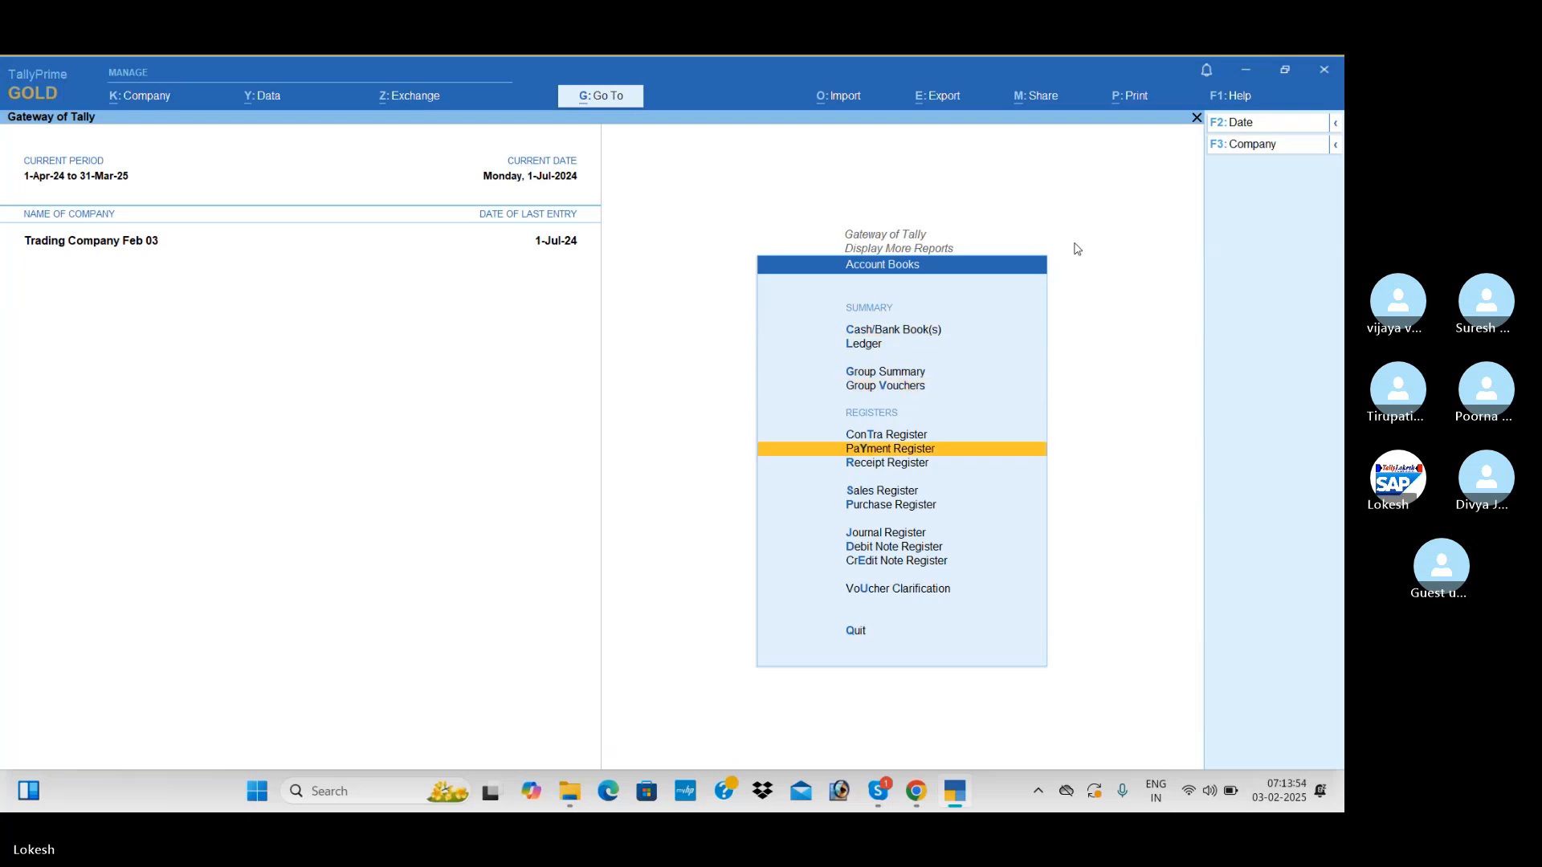
key(Down)
key(Down)
key(Down)
key(Return)
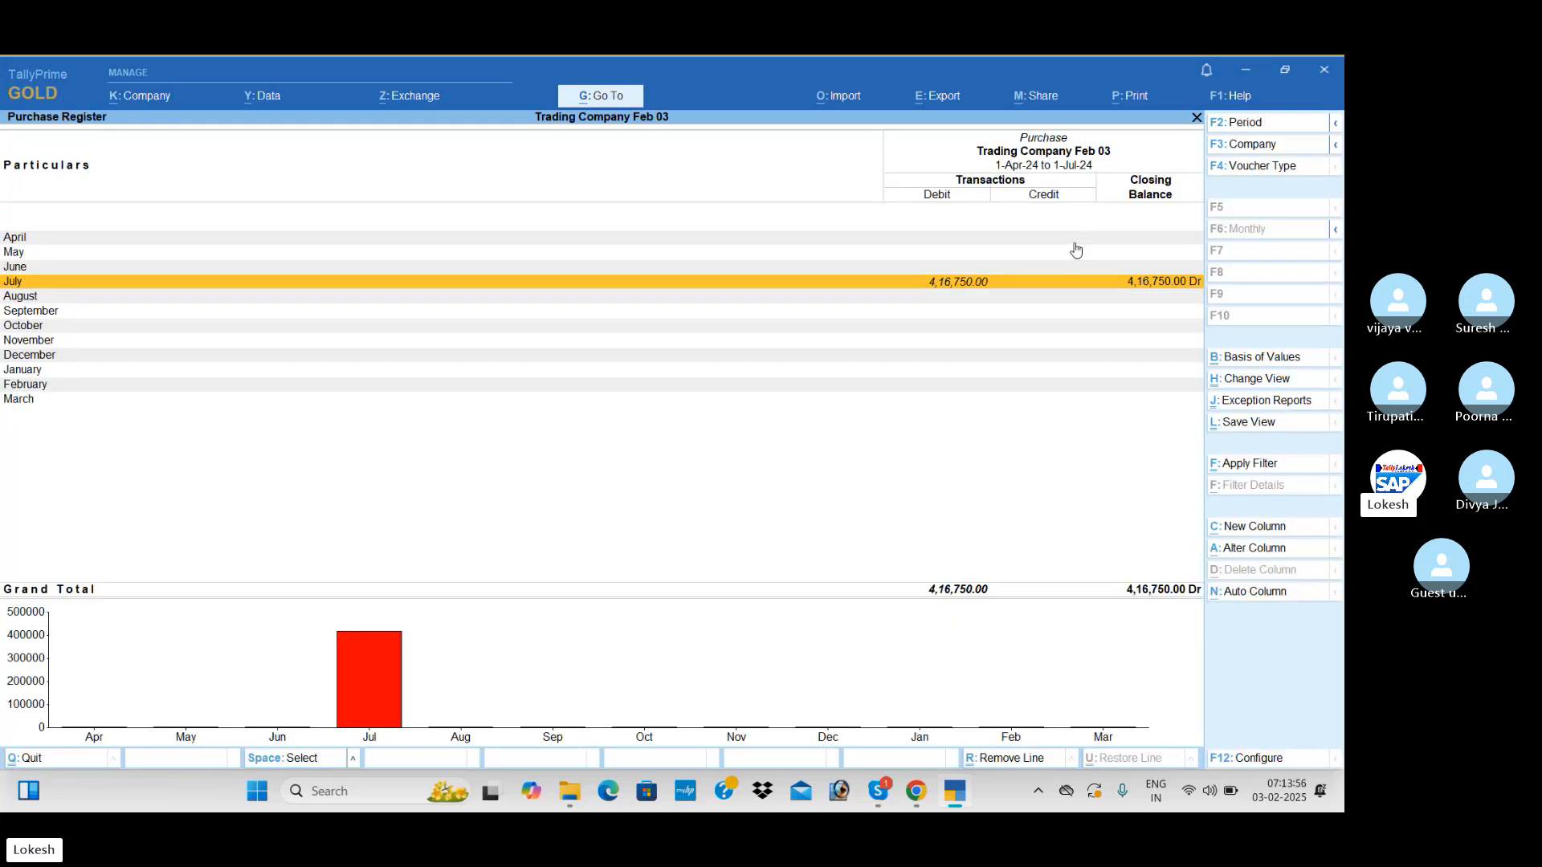
key(Escape)
Check the Sales Register and the July vouchers in the Receipt Register
key(Up)
key(Return)
key(Escape)
key(Up)
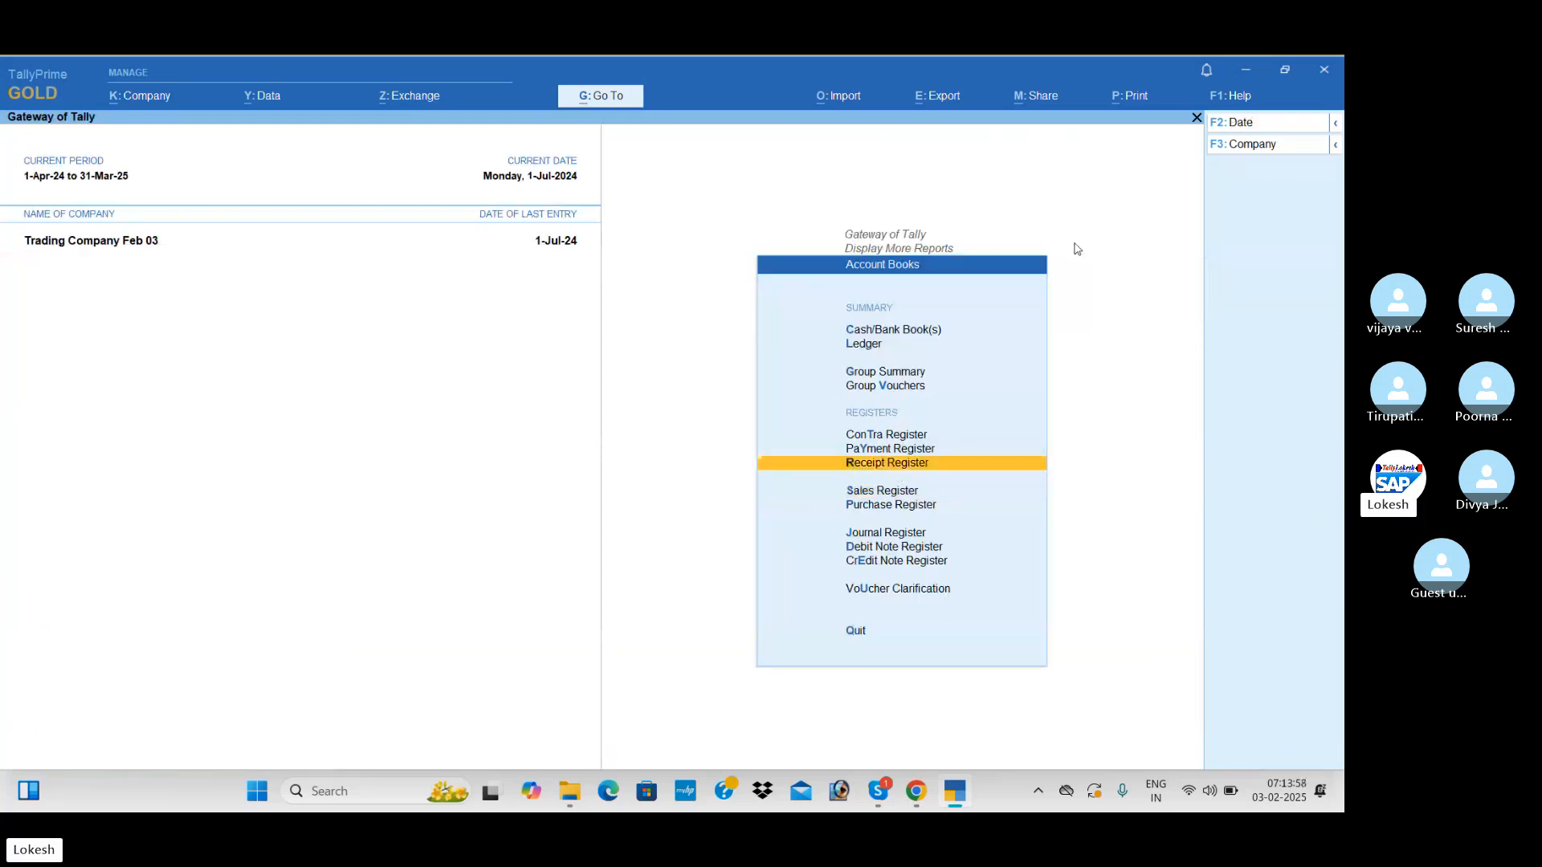
key(Return)
Review the July vouchers in the Payment Register
key(Return)
key(Escape)
key(Escape)
key(Up)
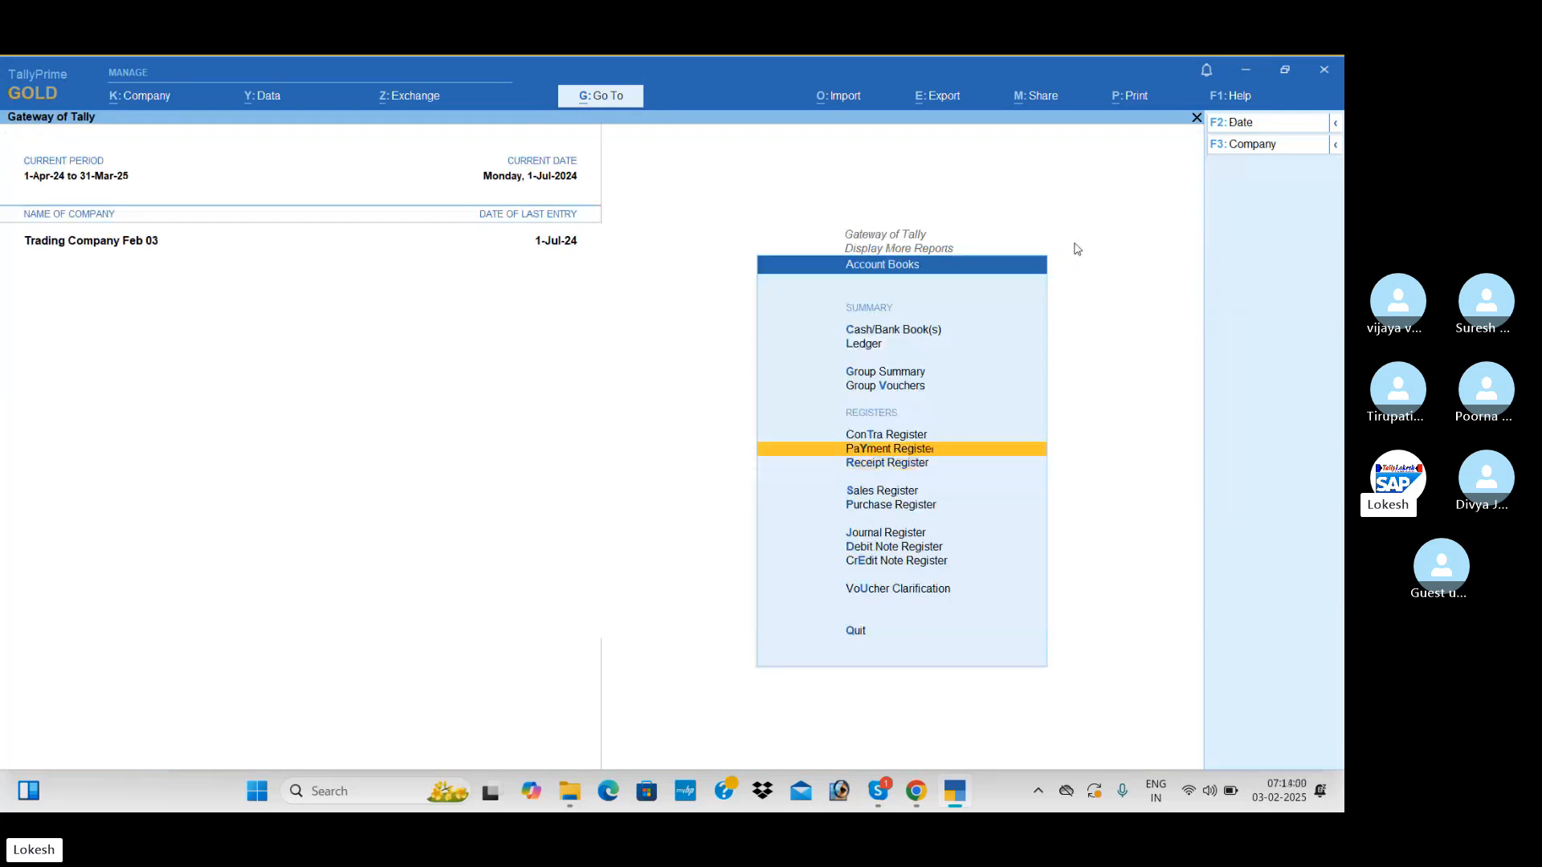
key(Return)
Review the list of July contra vouchers in the Contra Register
key(Return)
key(Escape)
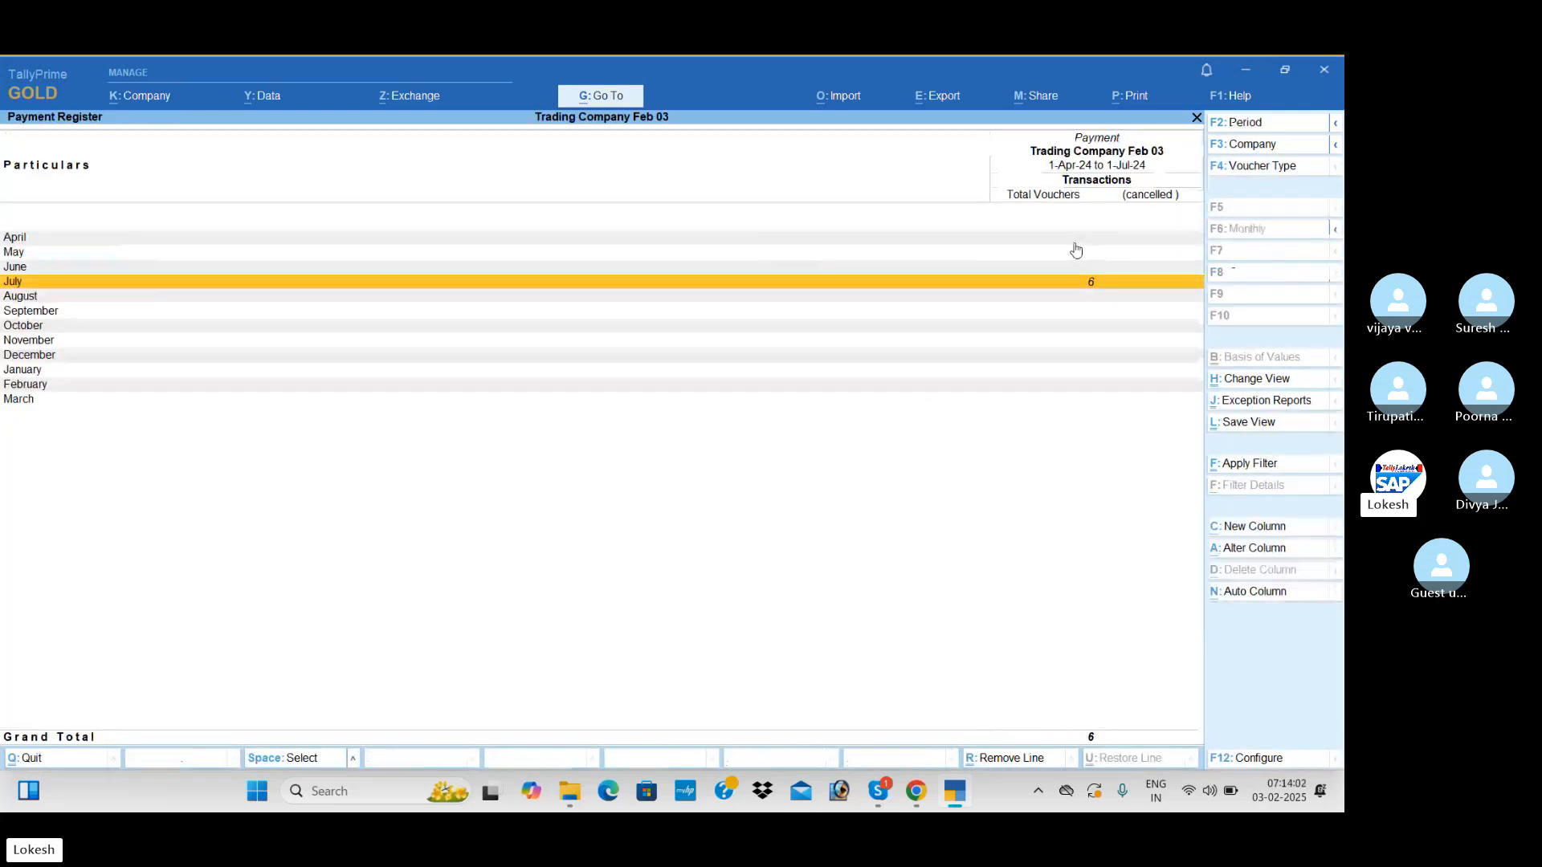
key(Escape)
key(Up)
key(Return)
key(Return)
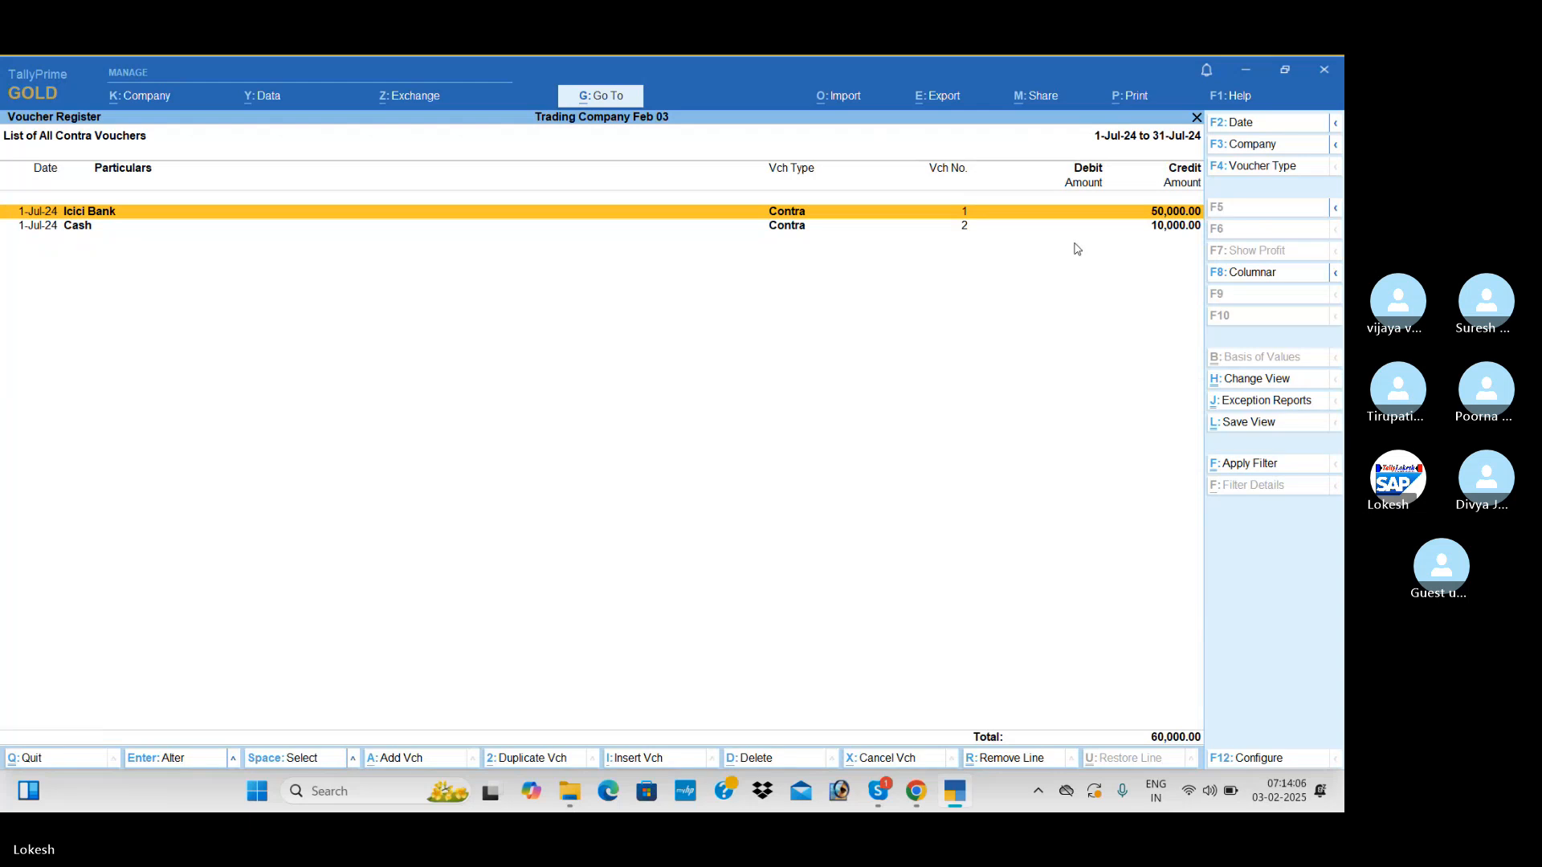
key(Escape)
Leave the Account Books reports and open voucher entry for a new payment voucher
key(Escape)
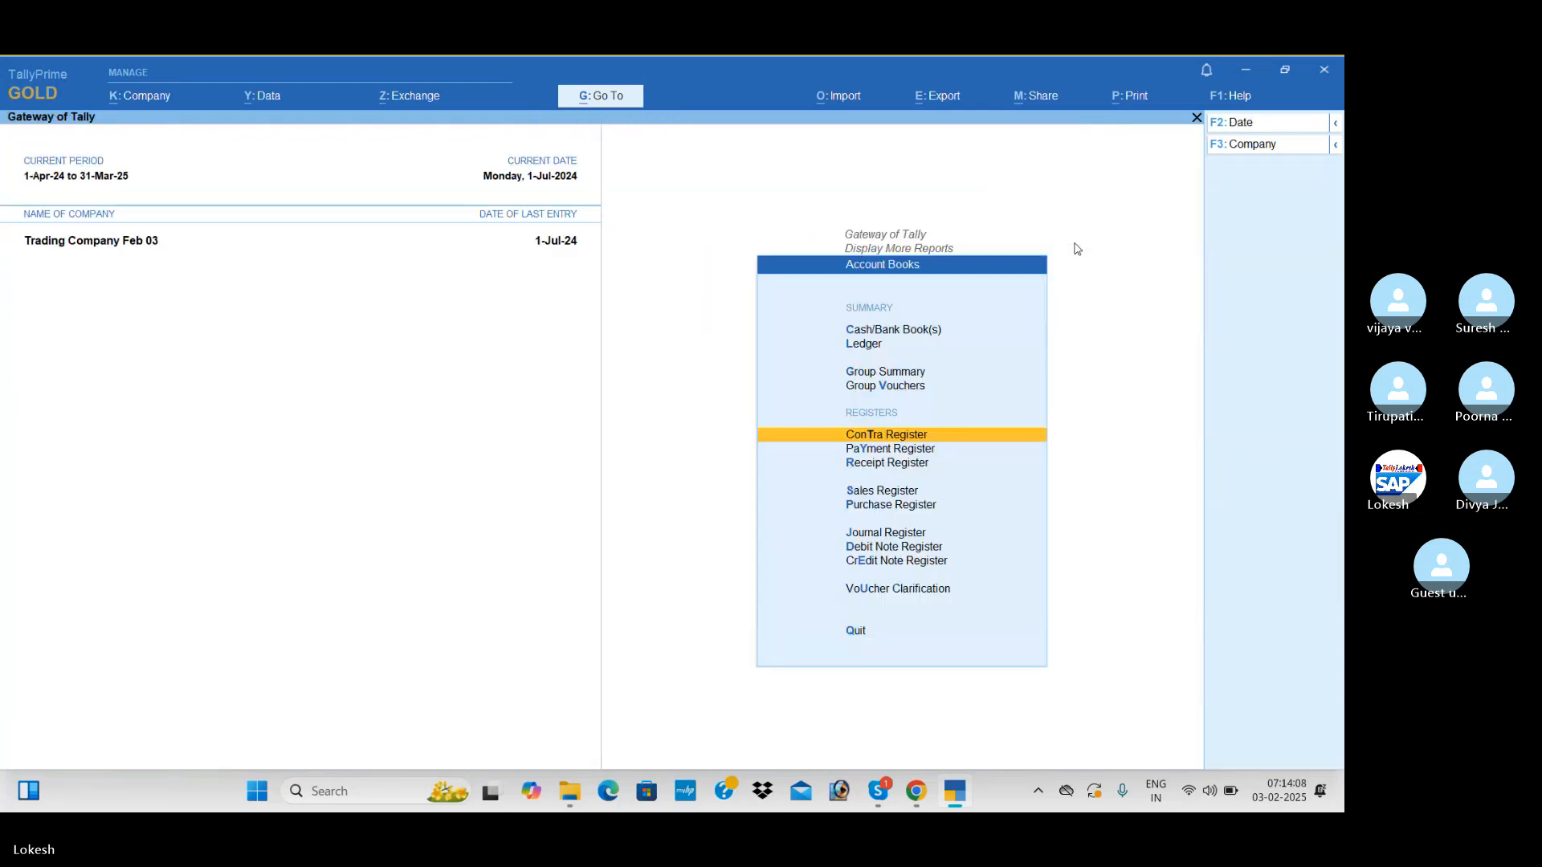
key(Escape)
key(Escape)
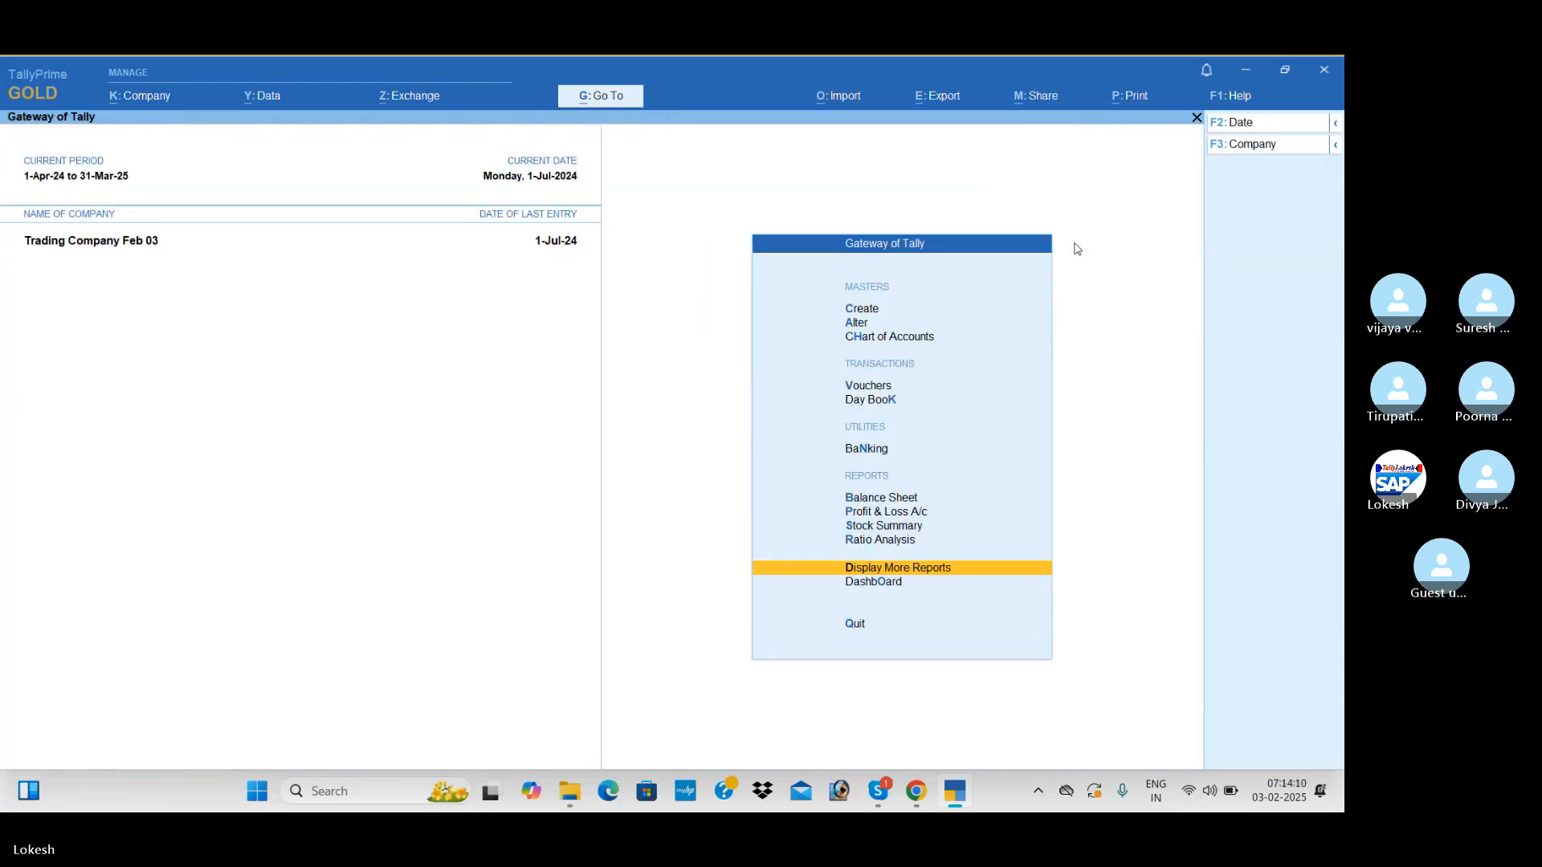
key(Up)
key(Up)
key(Up)
key(Up)
key(Up)
key(Up)
key(Up)
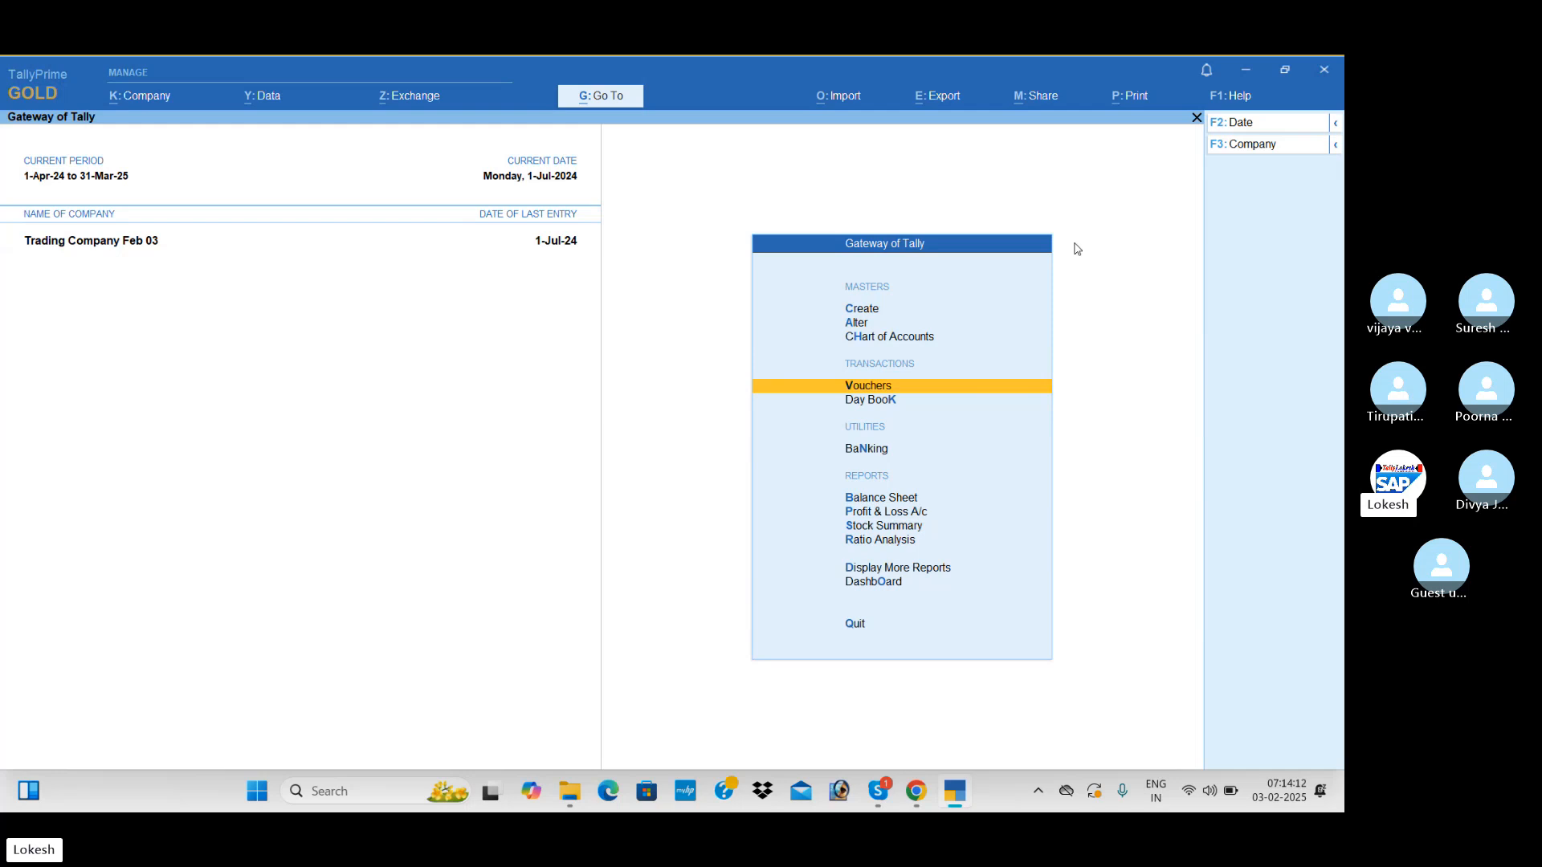
key(Return)
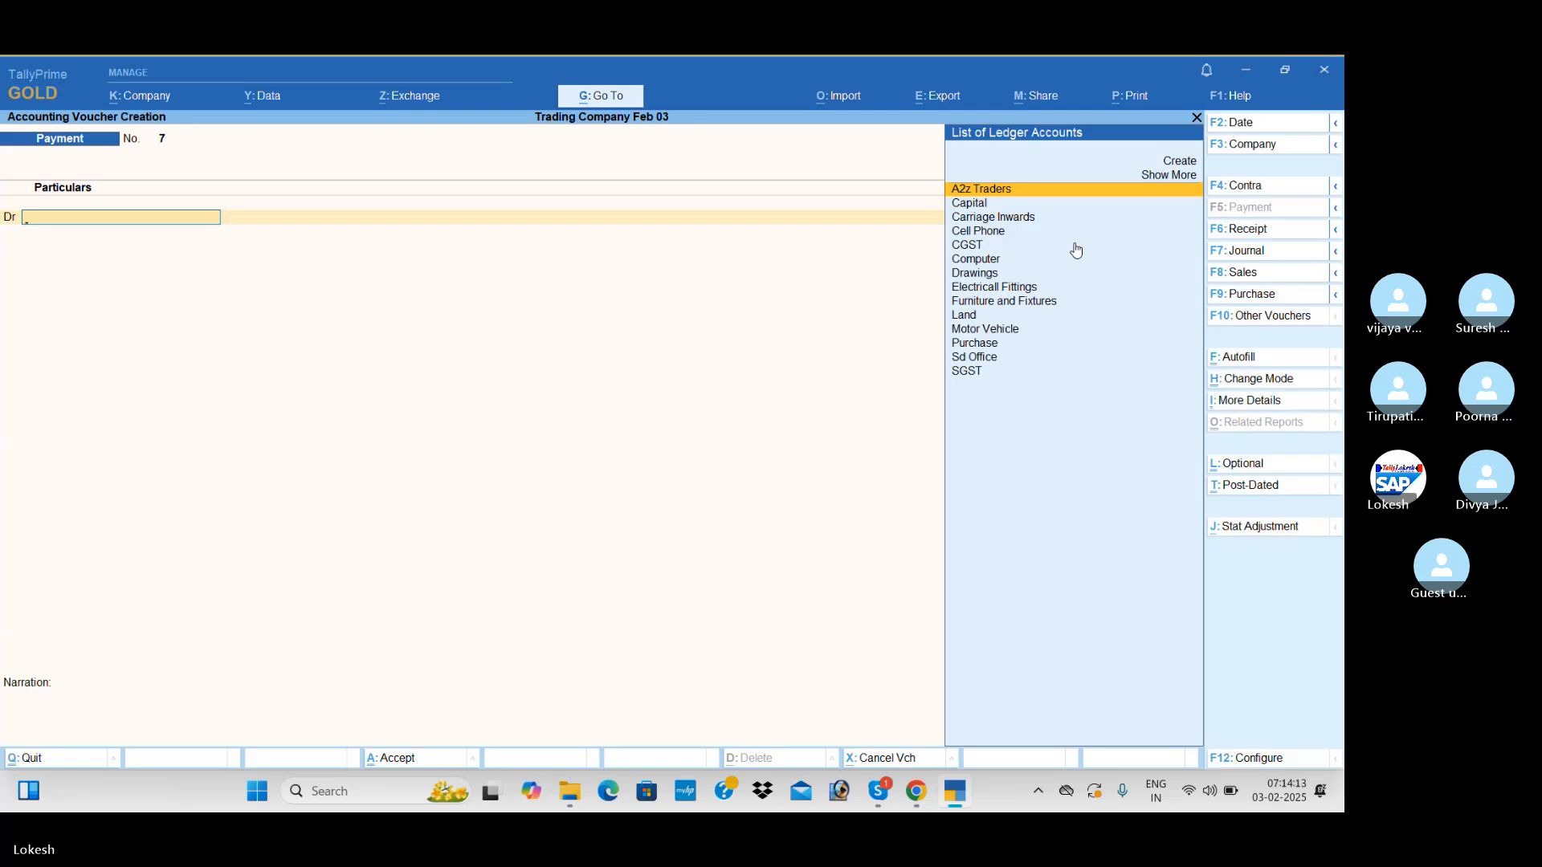
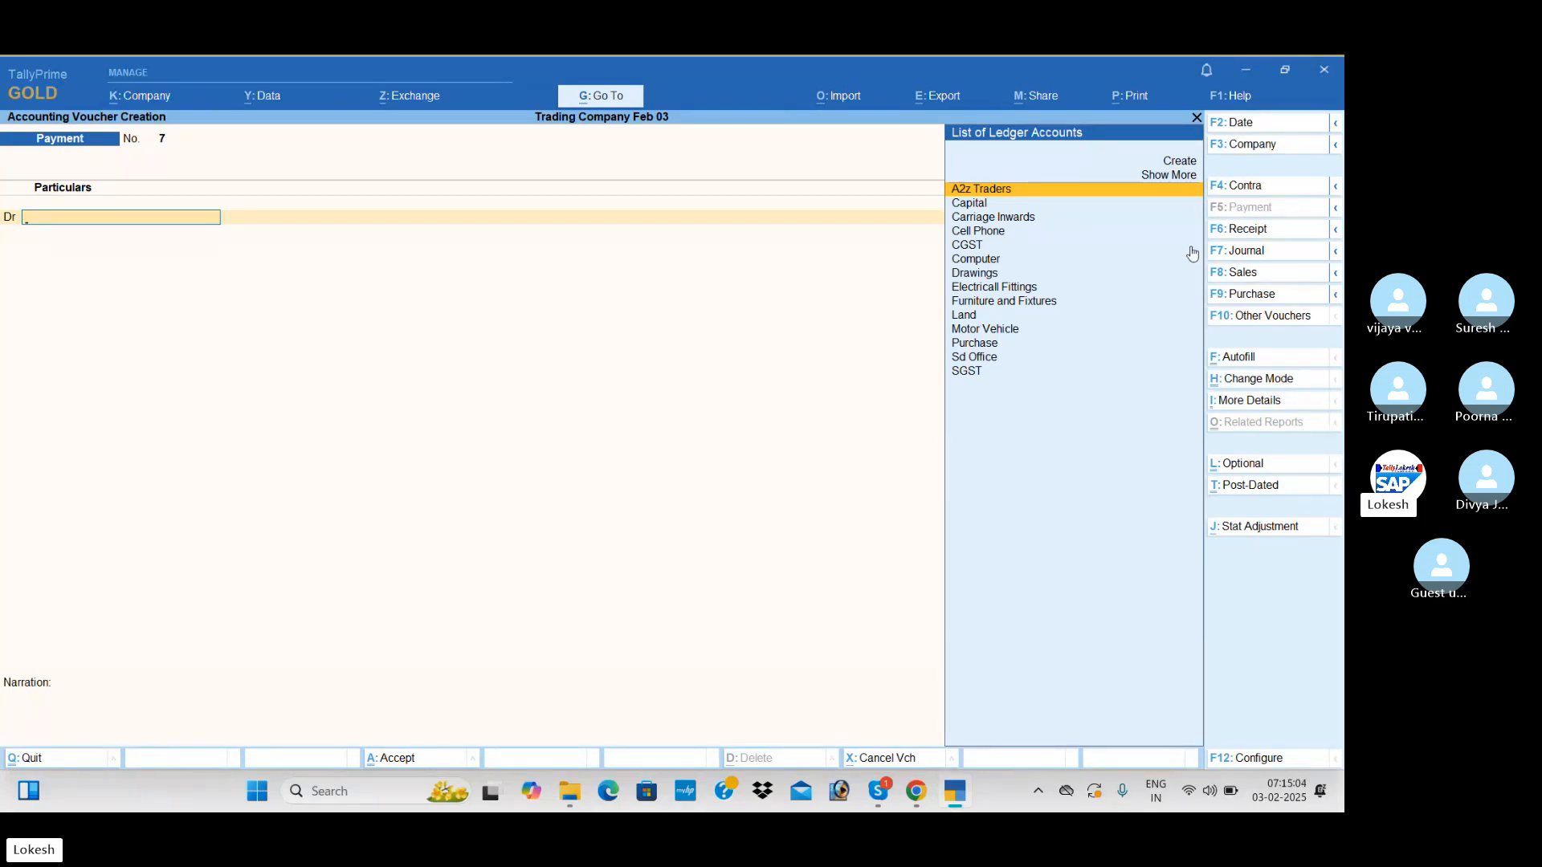
Date the payment voucher 1-8 and debit A2z Traders with 3,96,500
click(1295, 125)
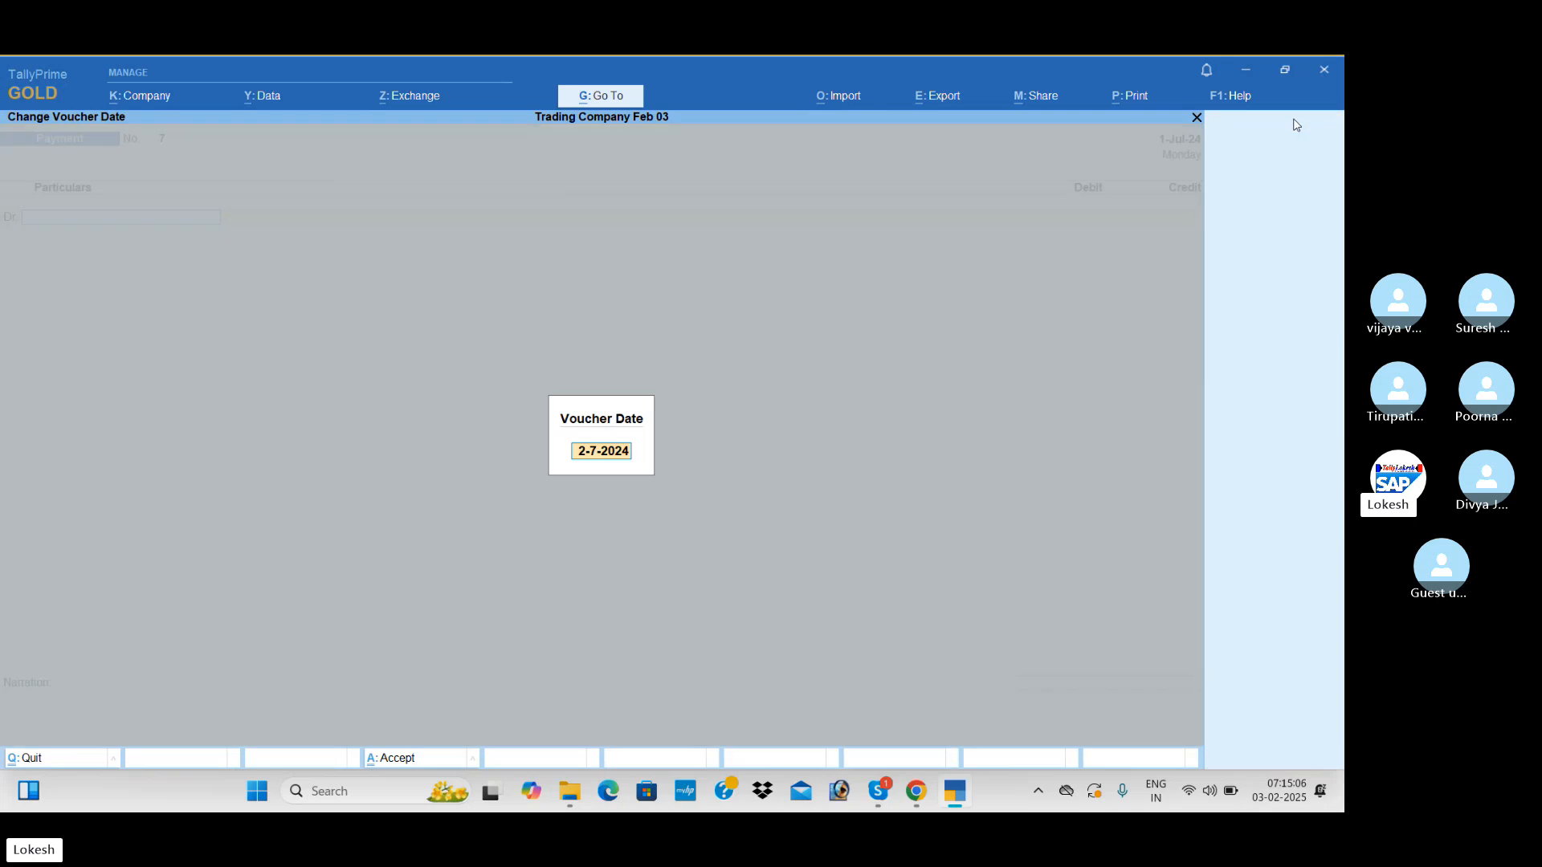
text(1-8)
key(Return)
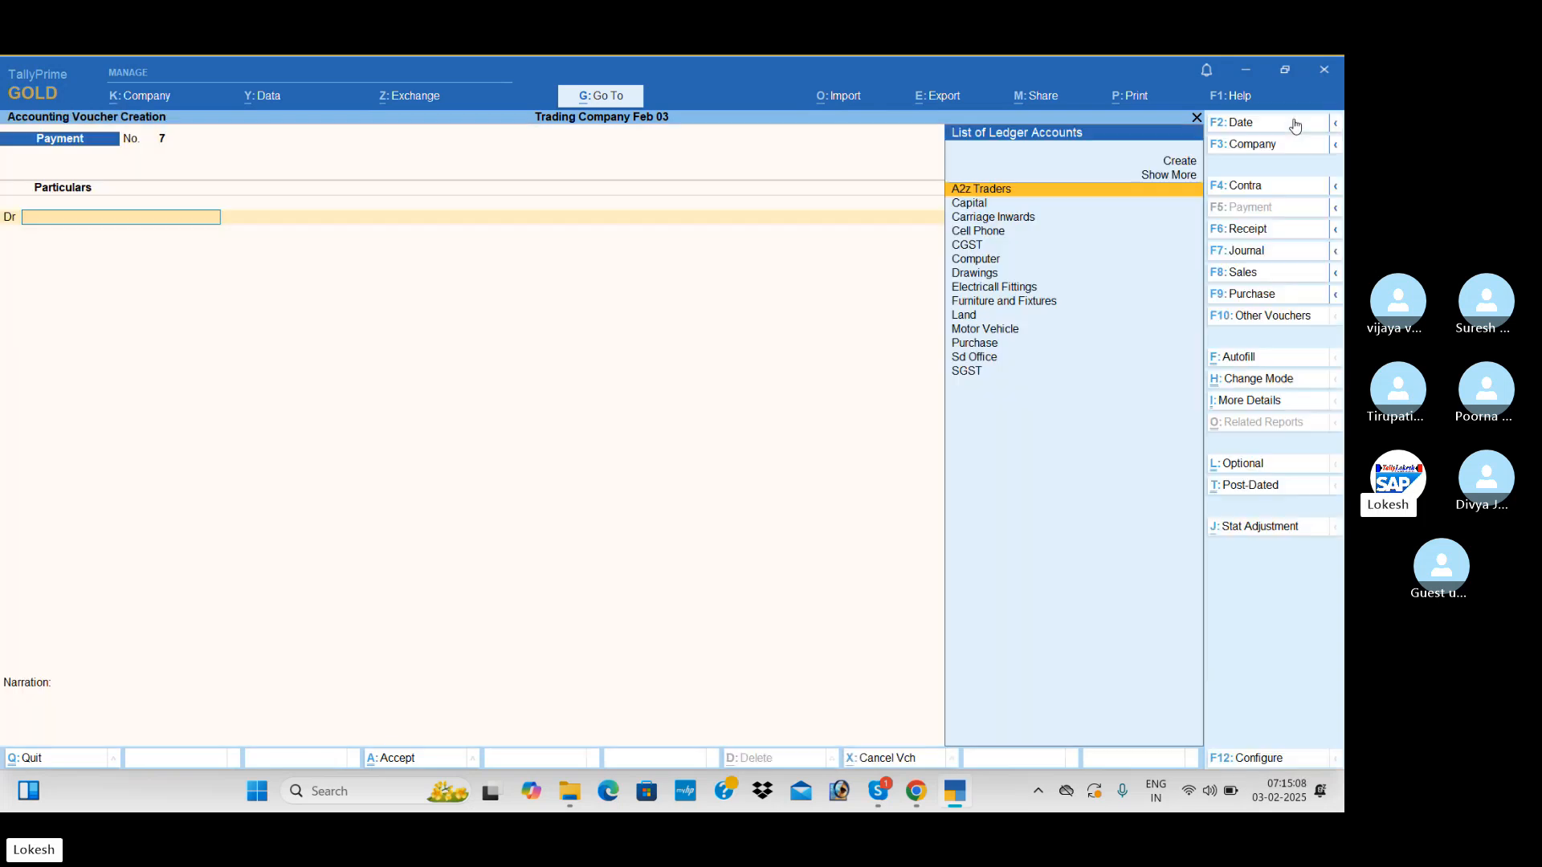
key(Return)
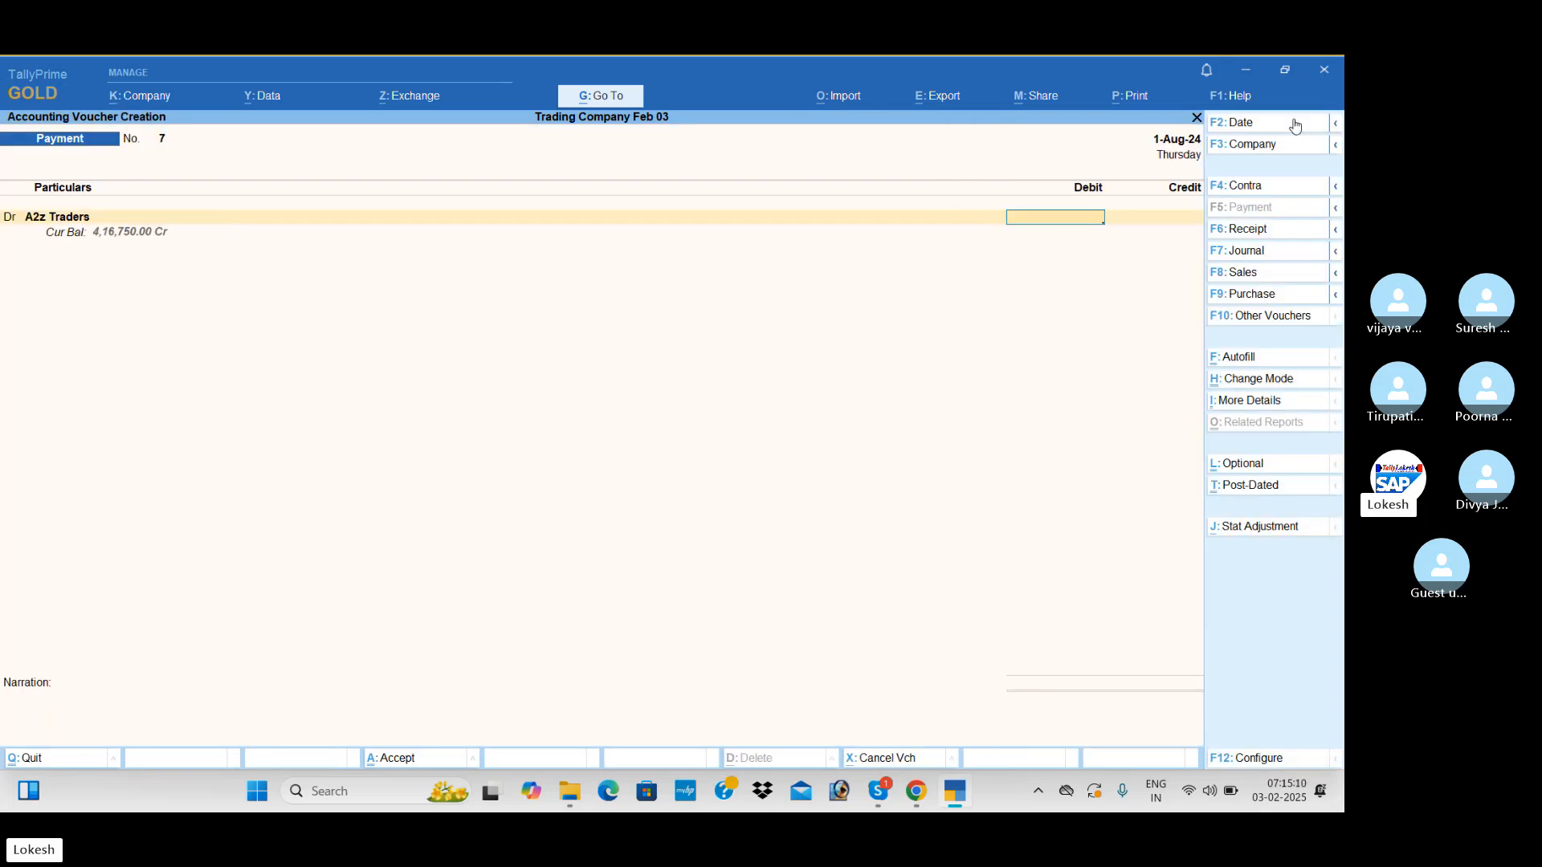
text(396500)
key(Return)
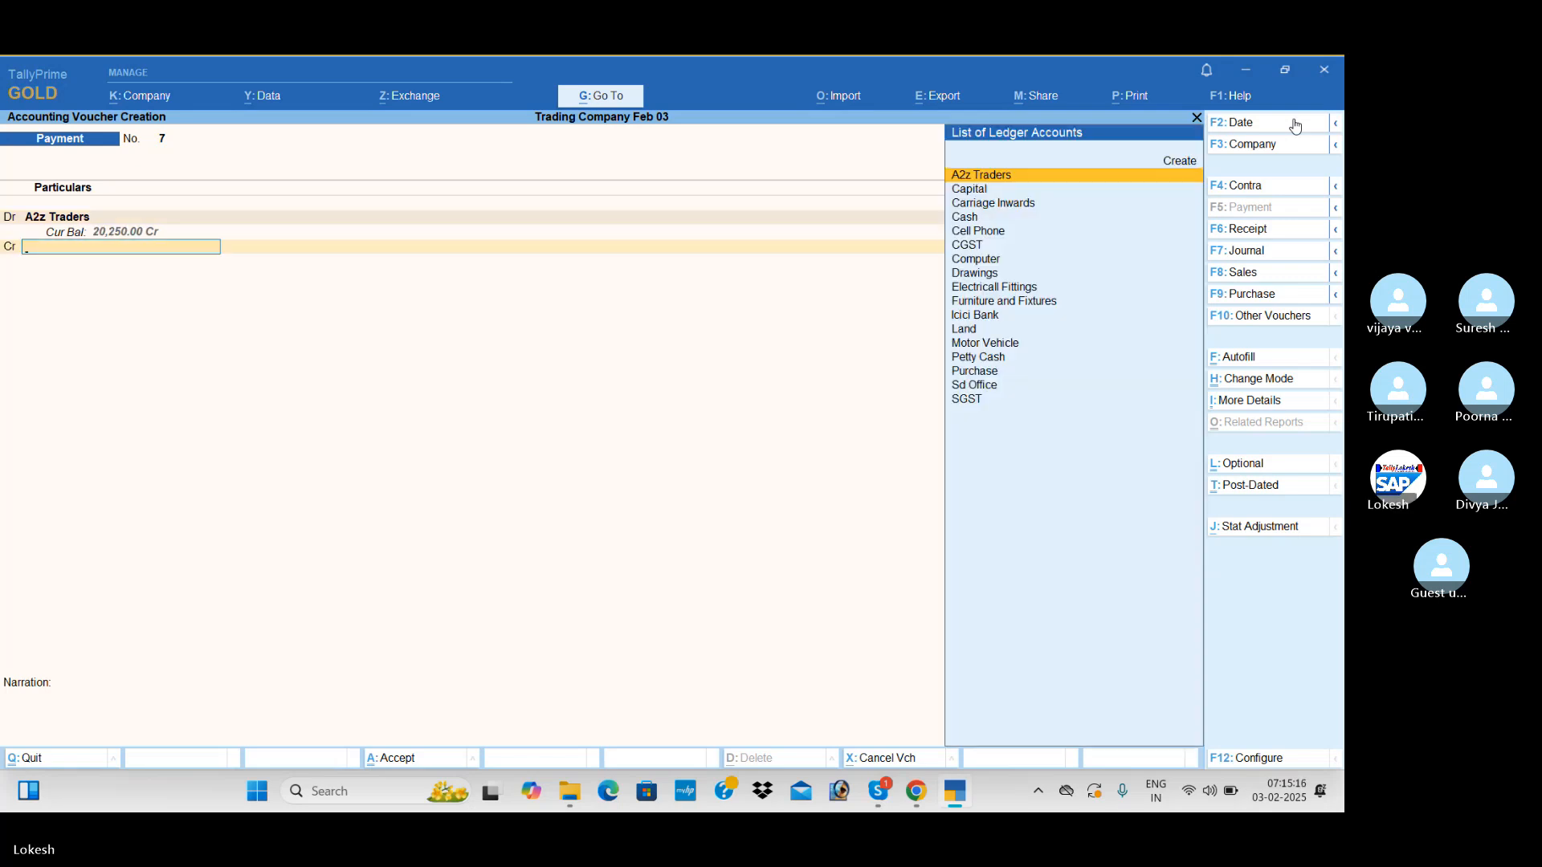
Create a Discount Received ledger under Indirect Incomes for the voucher's credit line
key(alt+c)
text(D)
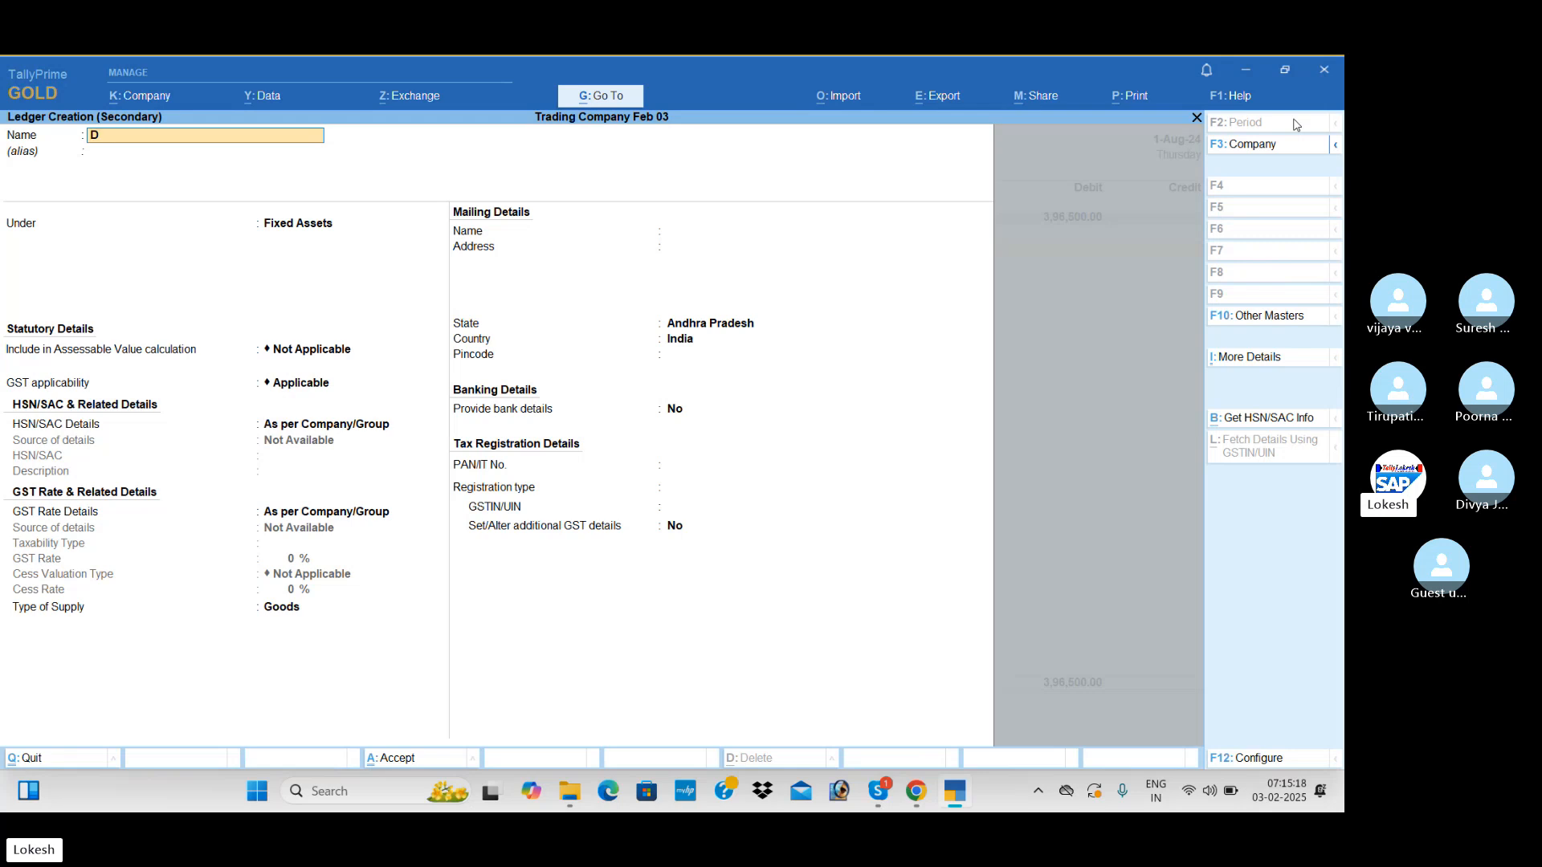
text(iscoun)
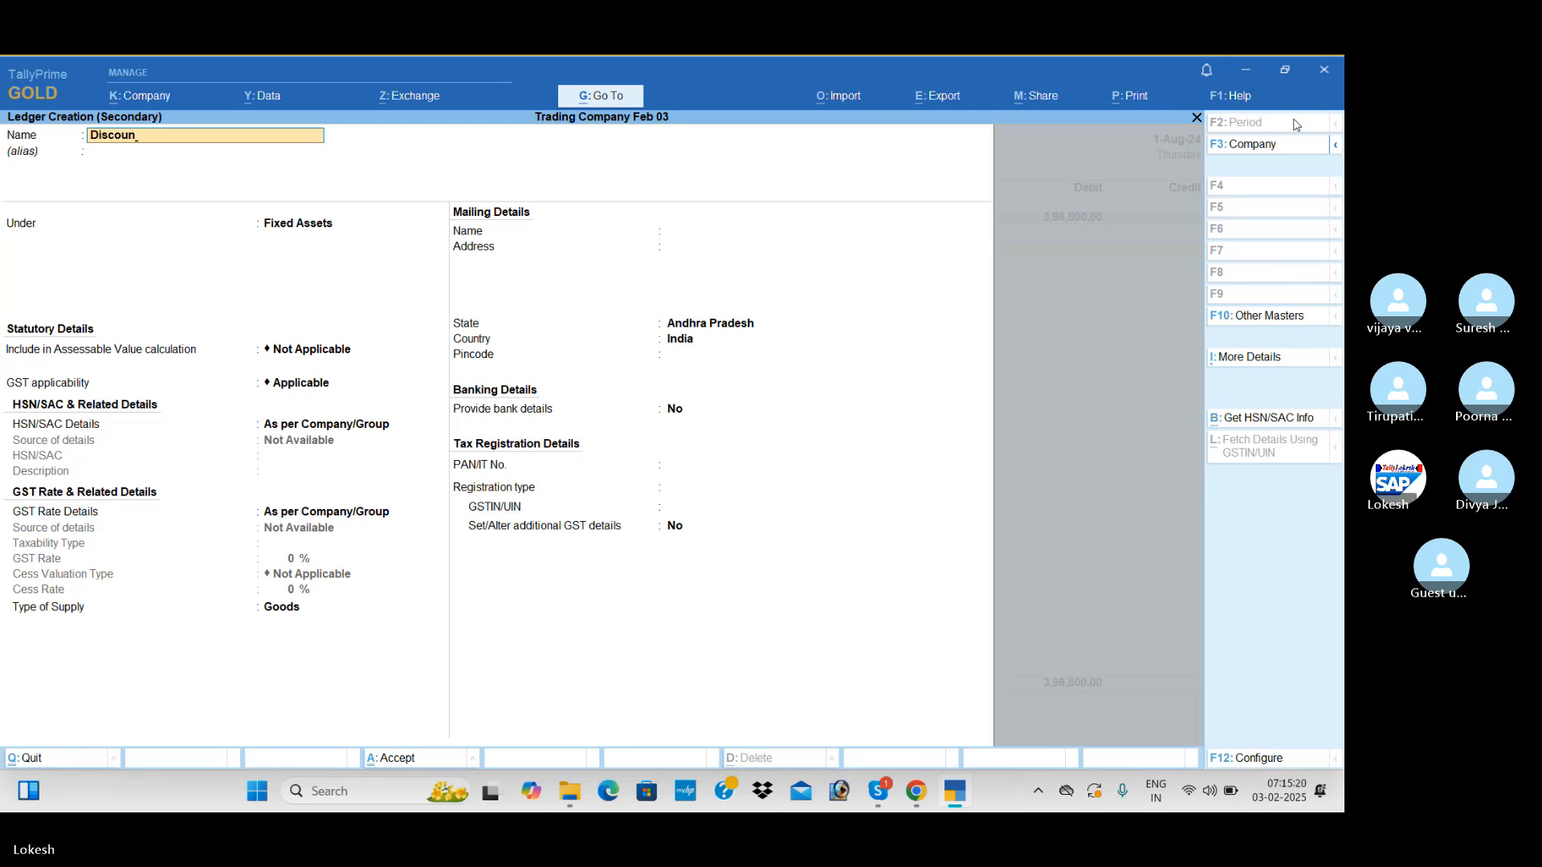
text(t Received)
key(Return)
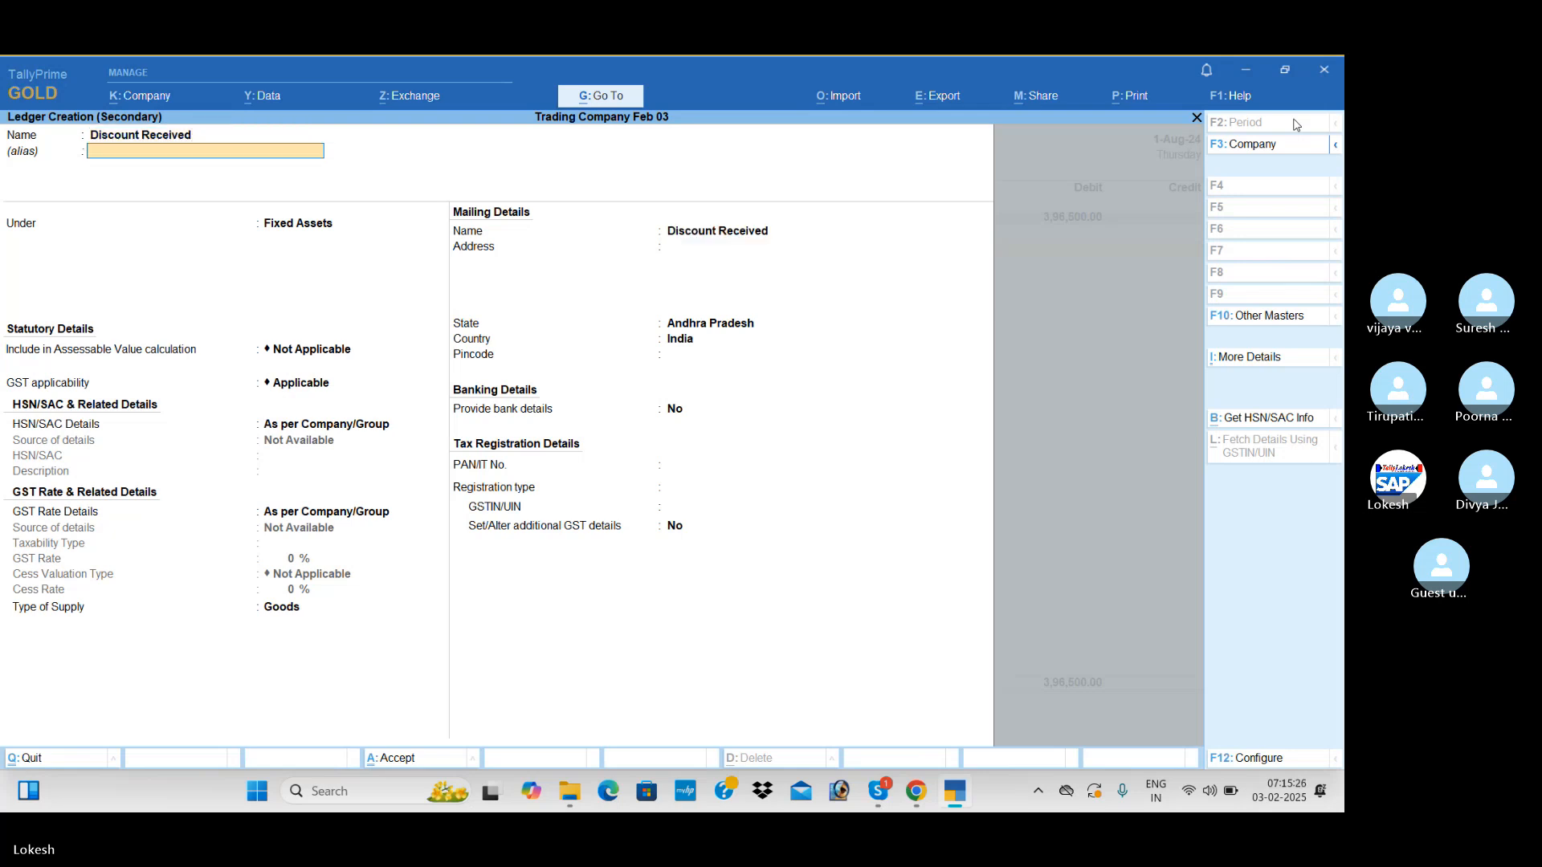
text(Ind)
key(Down)
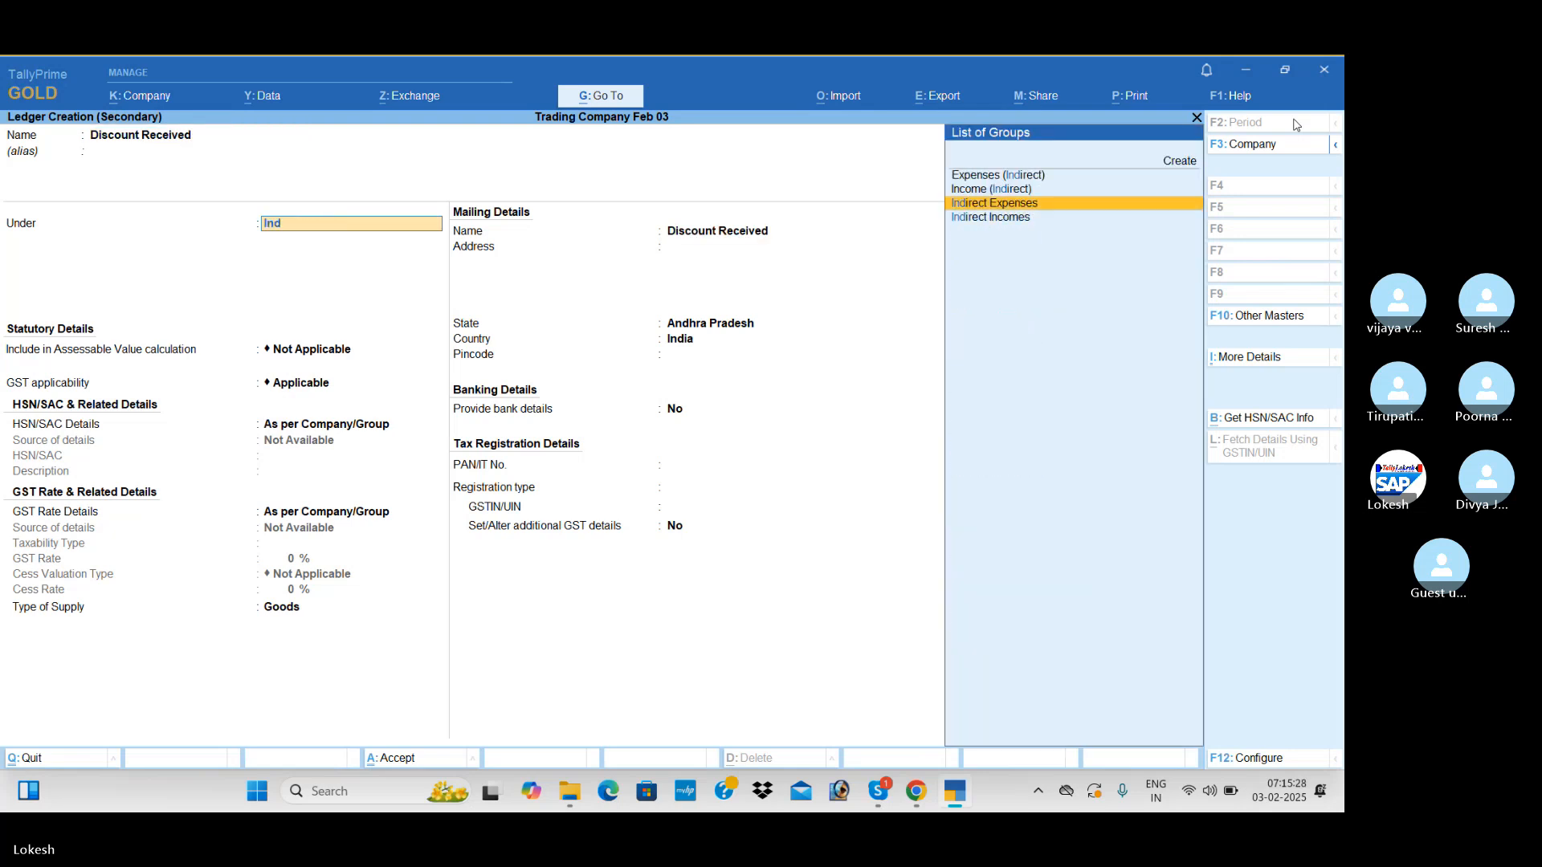
key(Down)
key(Return)
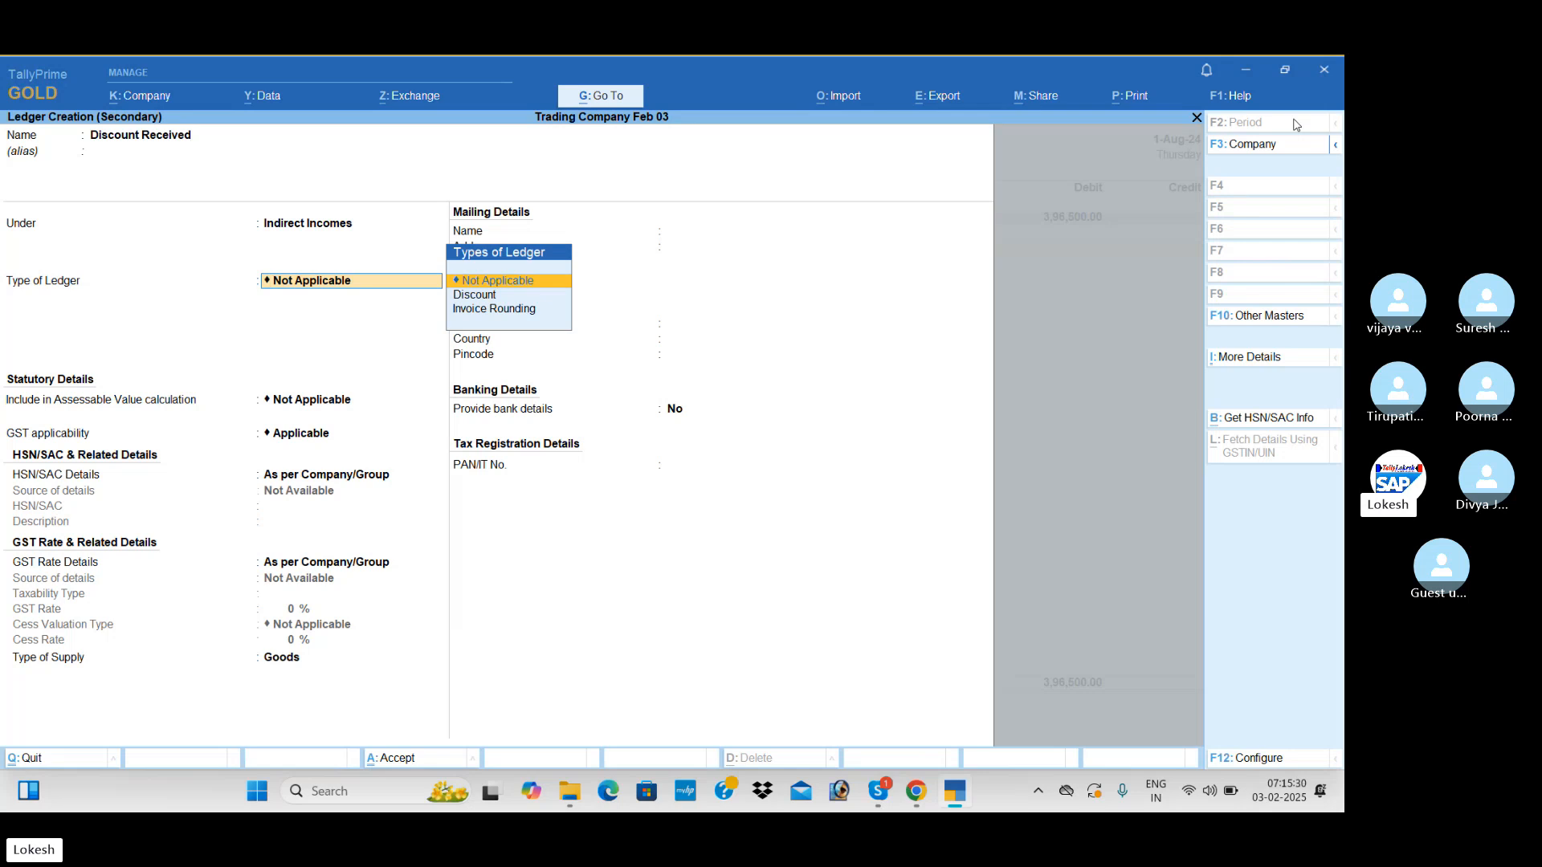
key(ctrl+a)
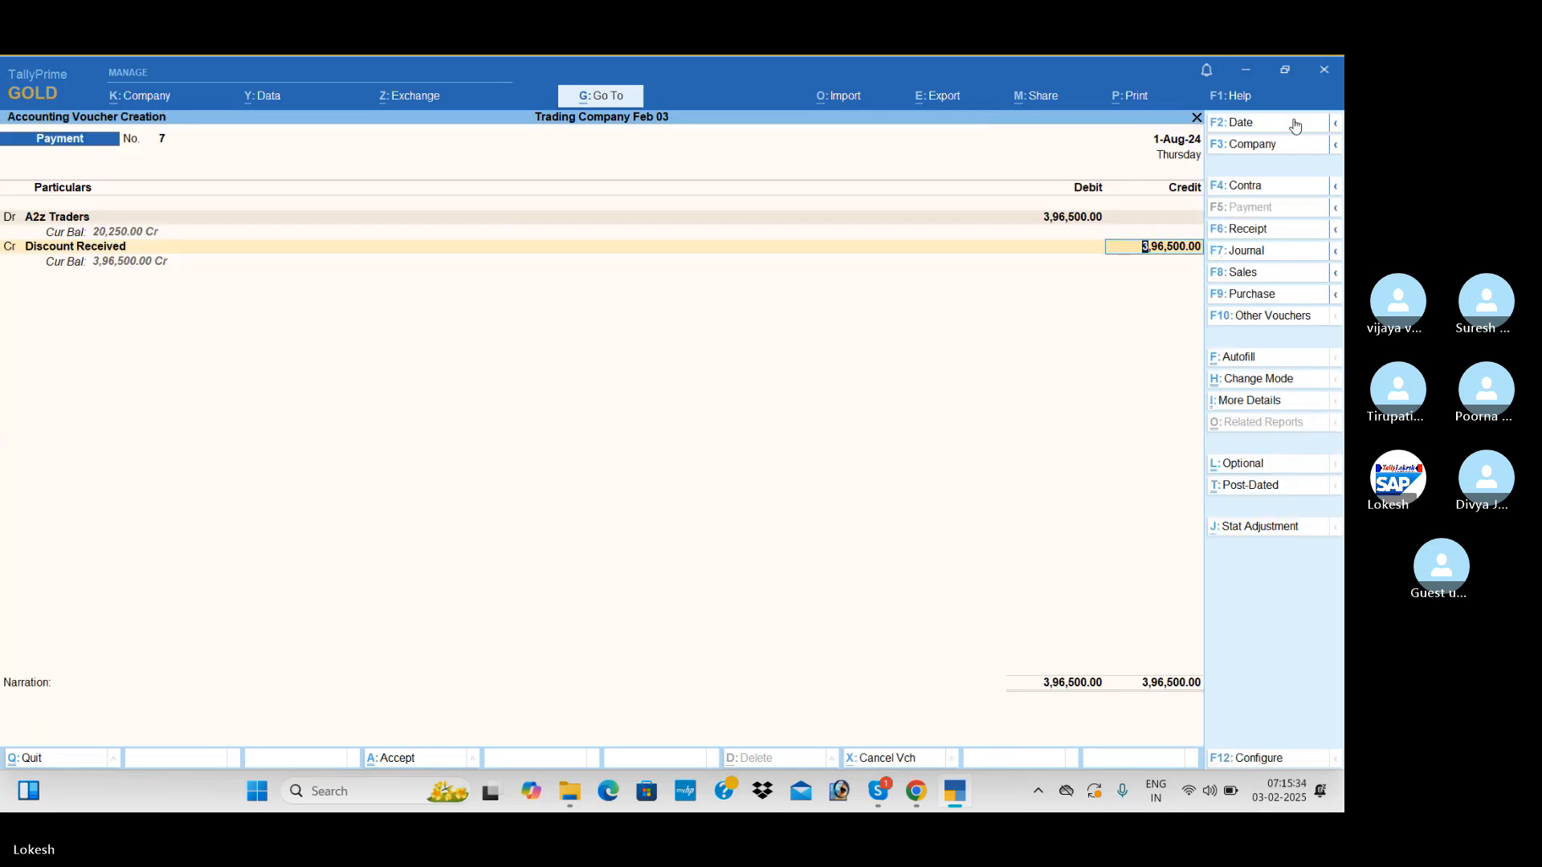
Credit Discount Received with 2,000 and Icici Bank with 3,94,500 by cheque, and save the payment voucher
text(2000)
key(Return)
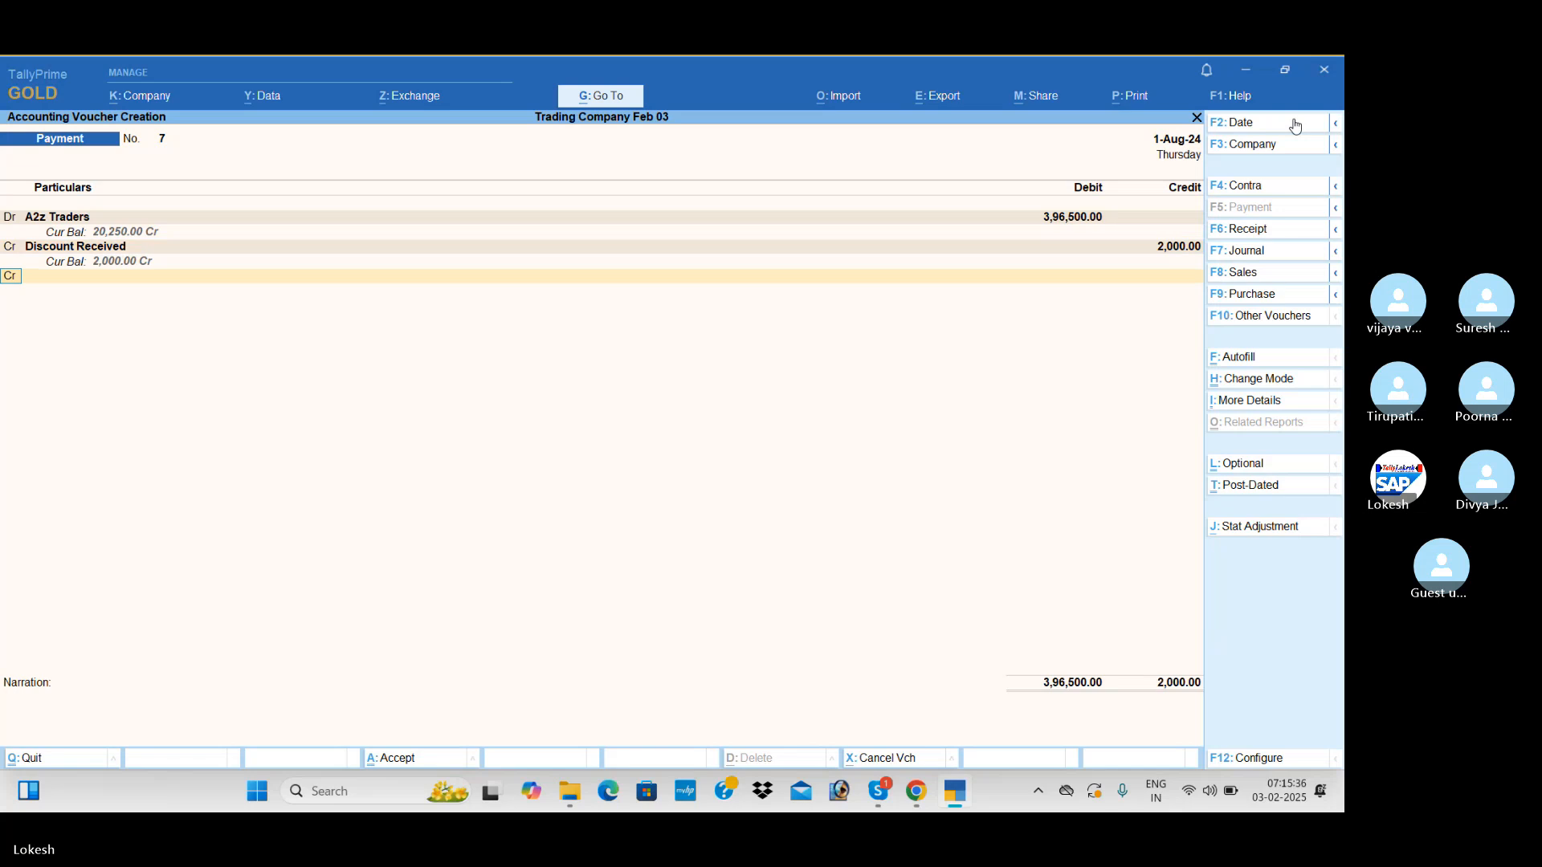
text(i)
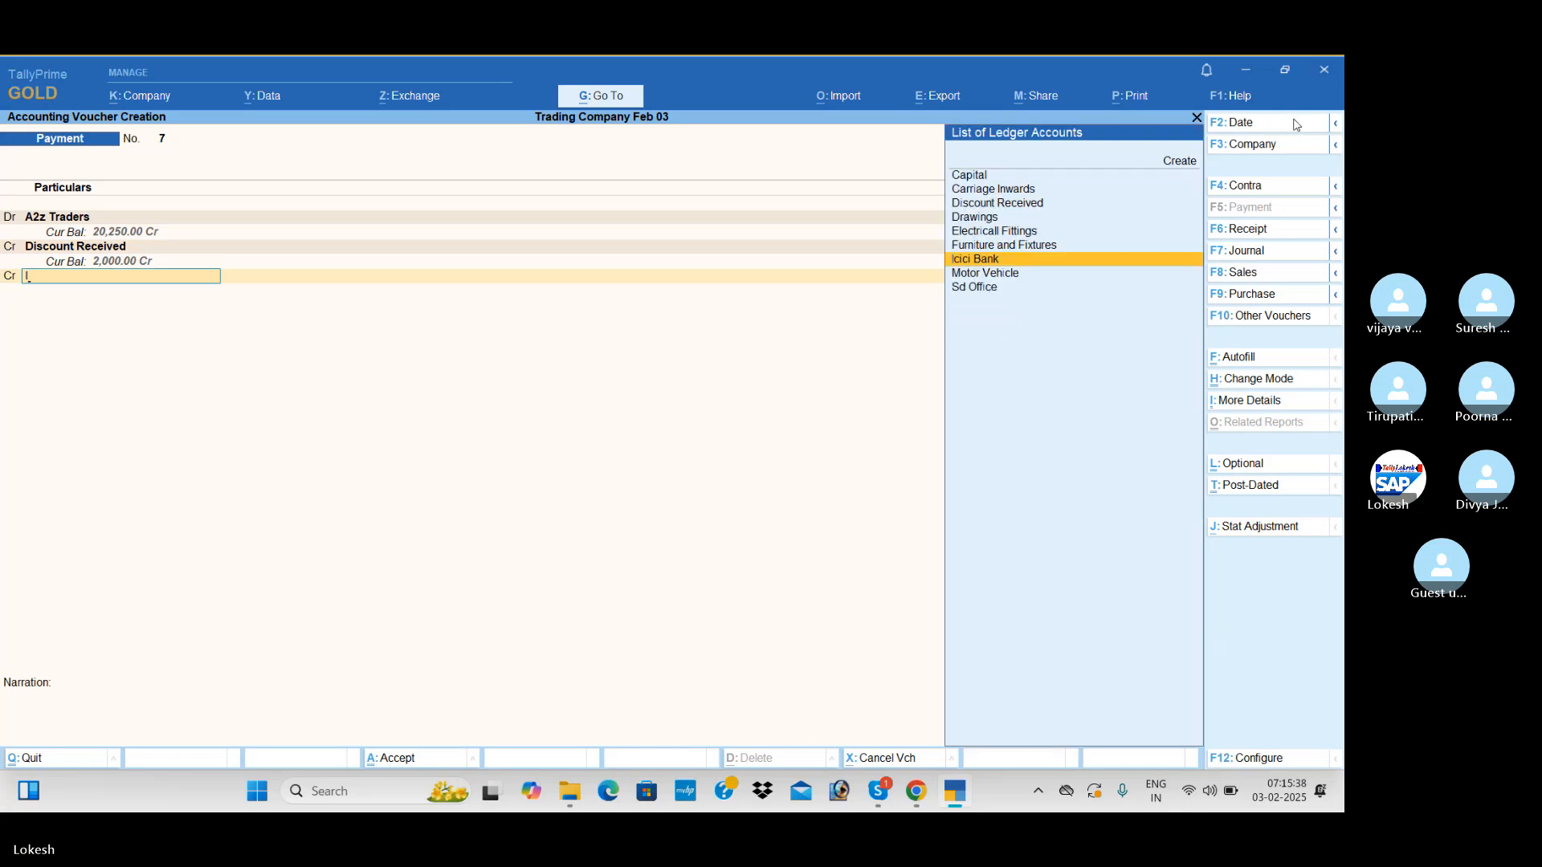
key(Return)
key(Return)
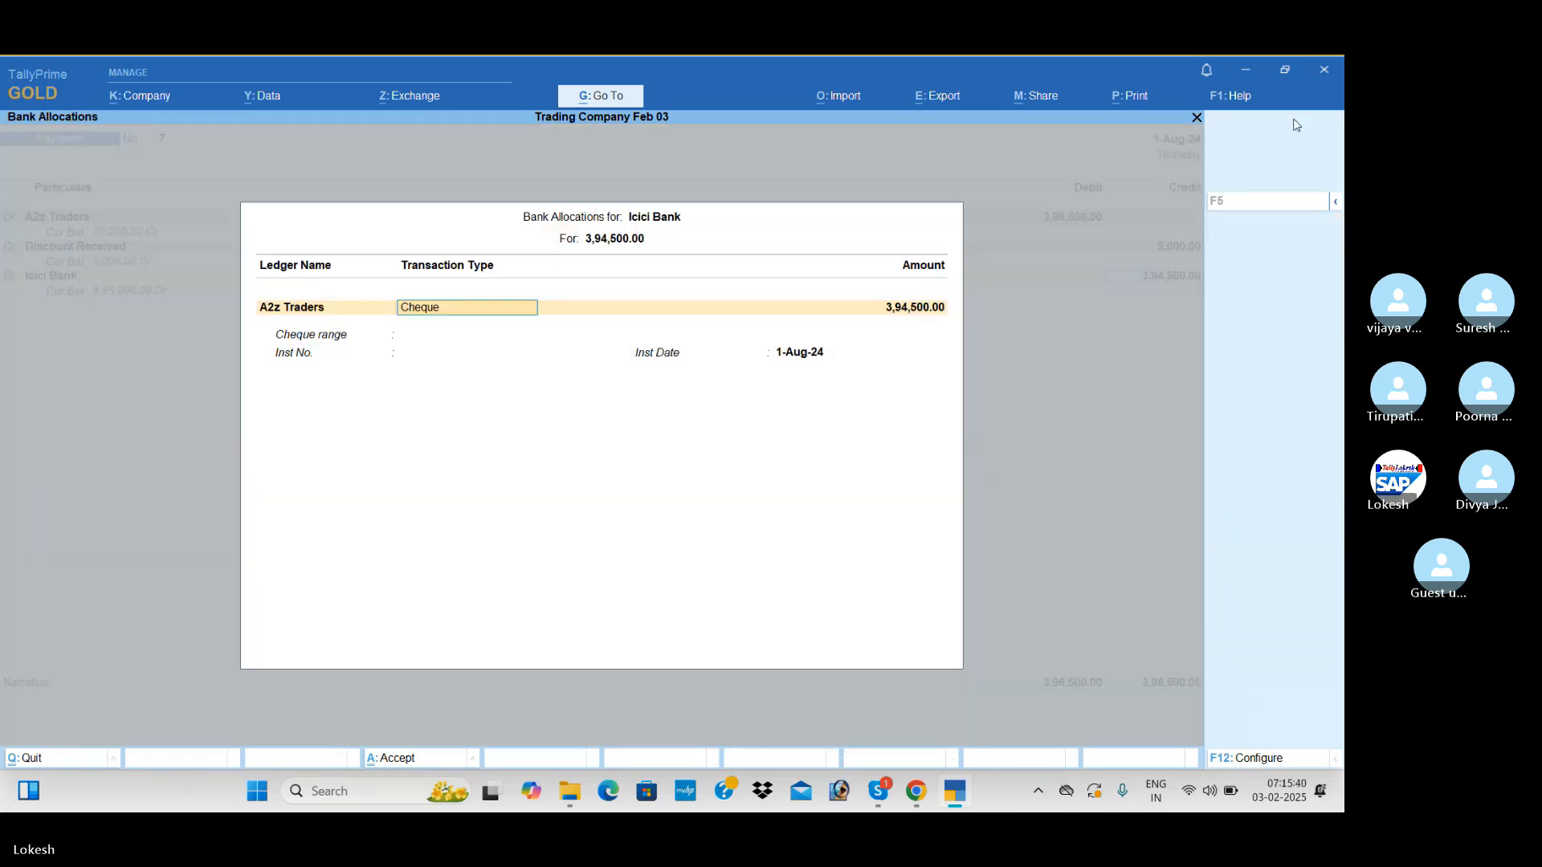
key(Return)
key(Return)
key(Return)
key(Return)
key(Return)
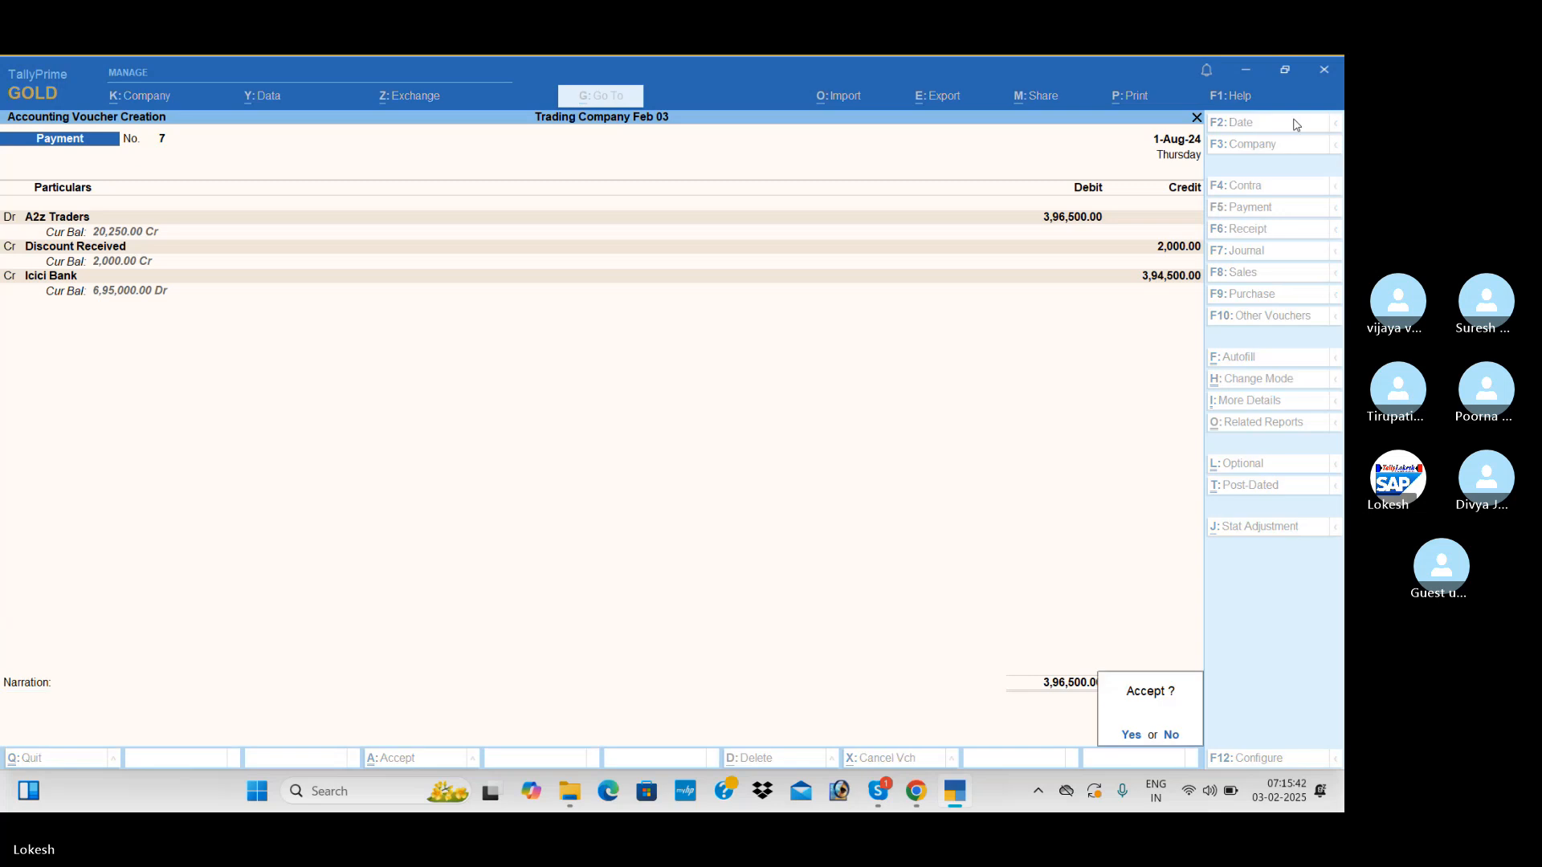
key(Return)
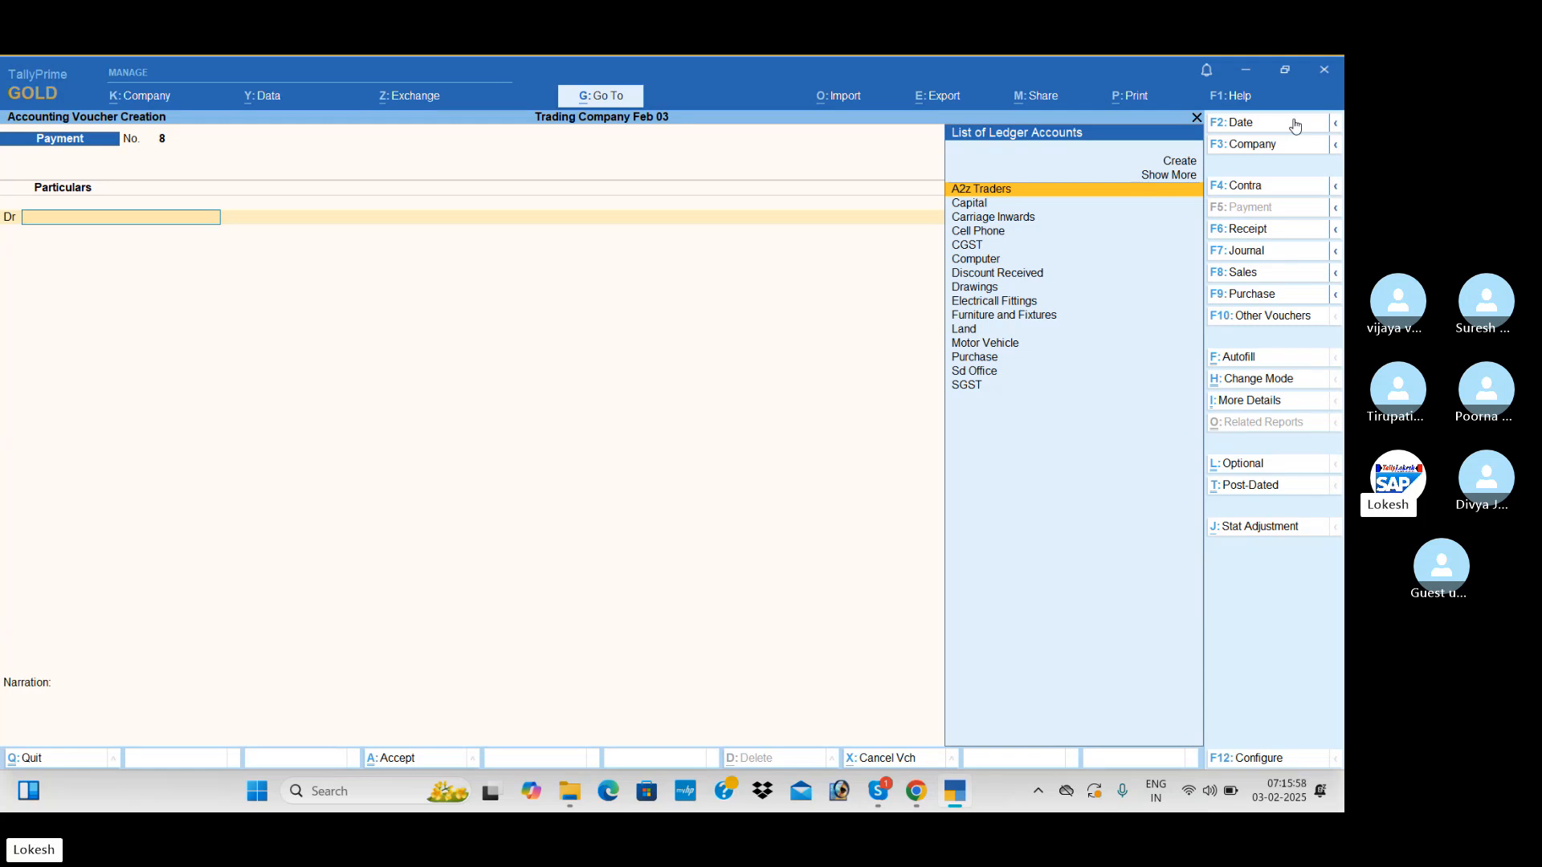
Start a sales voucher dated 1-9
click(1285, 273)
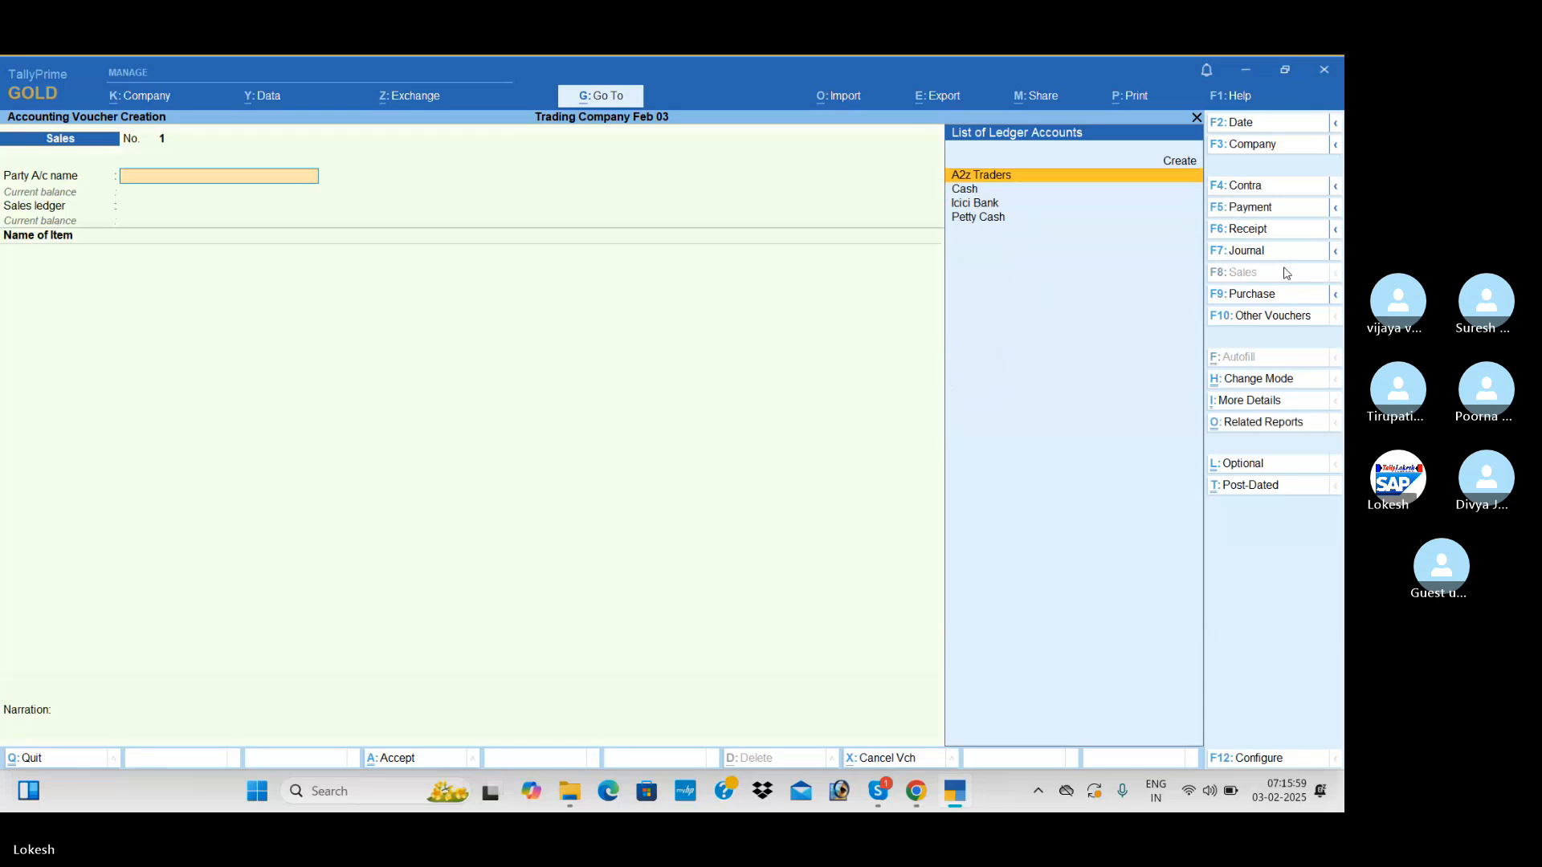
click(1267, 127)
text(1-8)
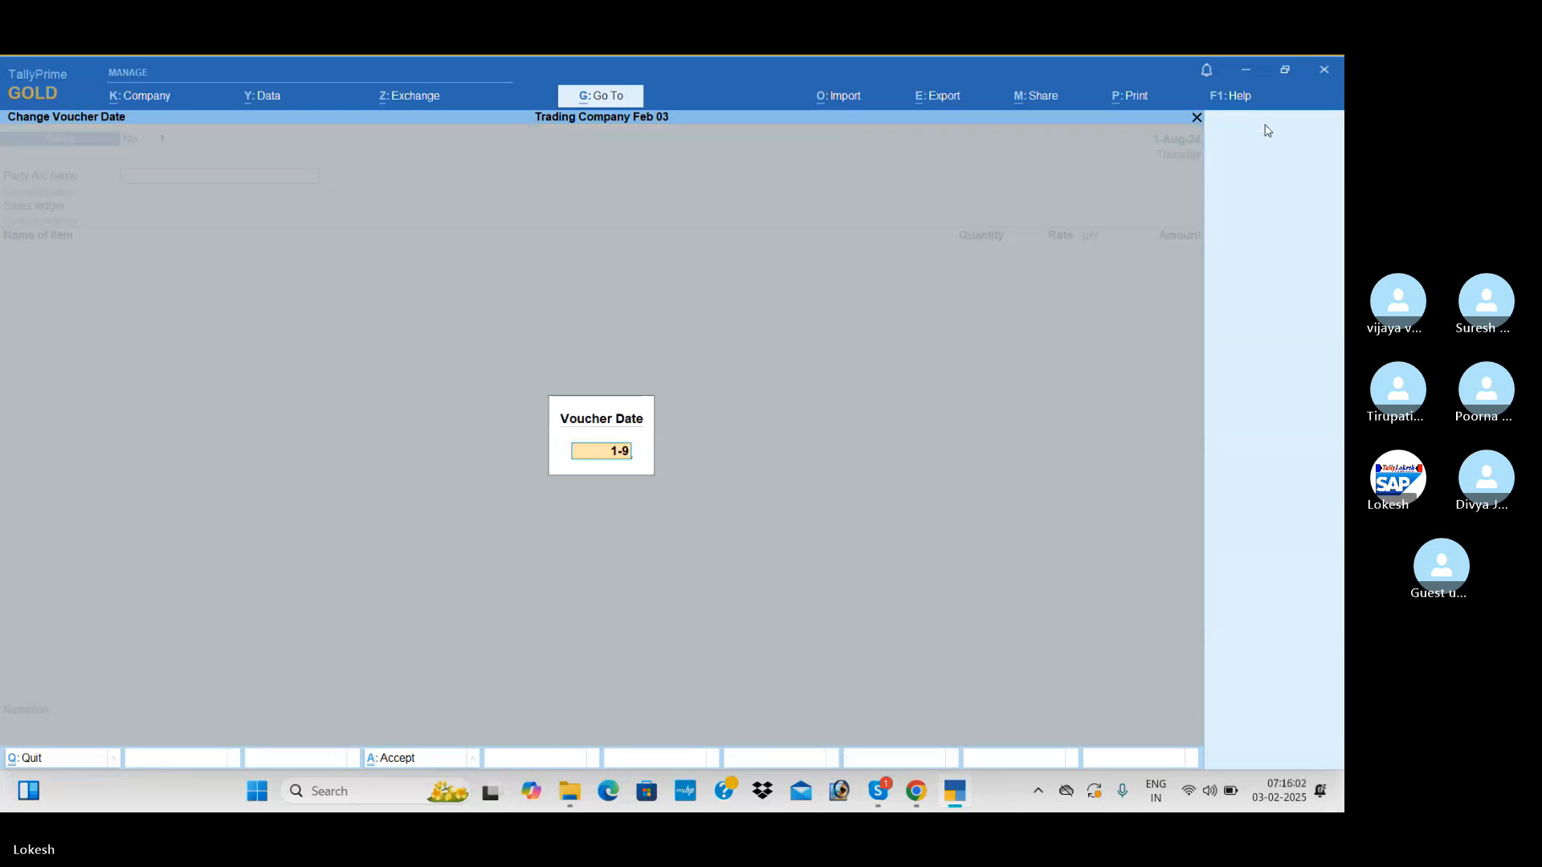
key(Return)
Create the party ledger Java Trading Company under Sundry Debtors and accept the voucher's dispatch and party details
key(alt+c)
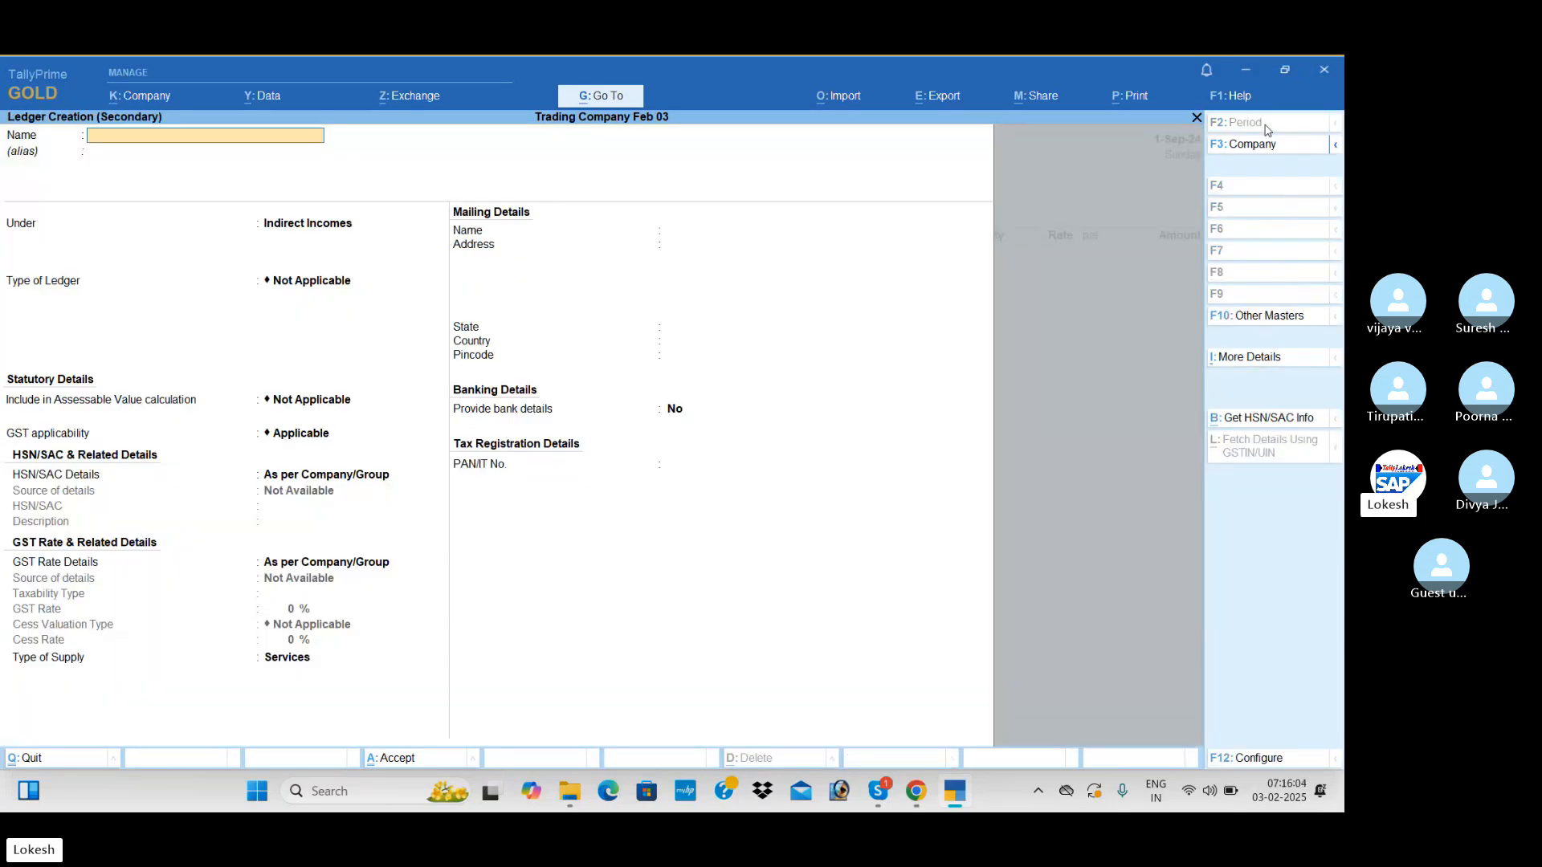
text(Java)
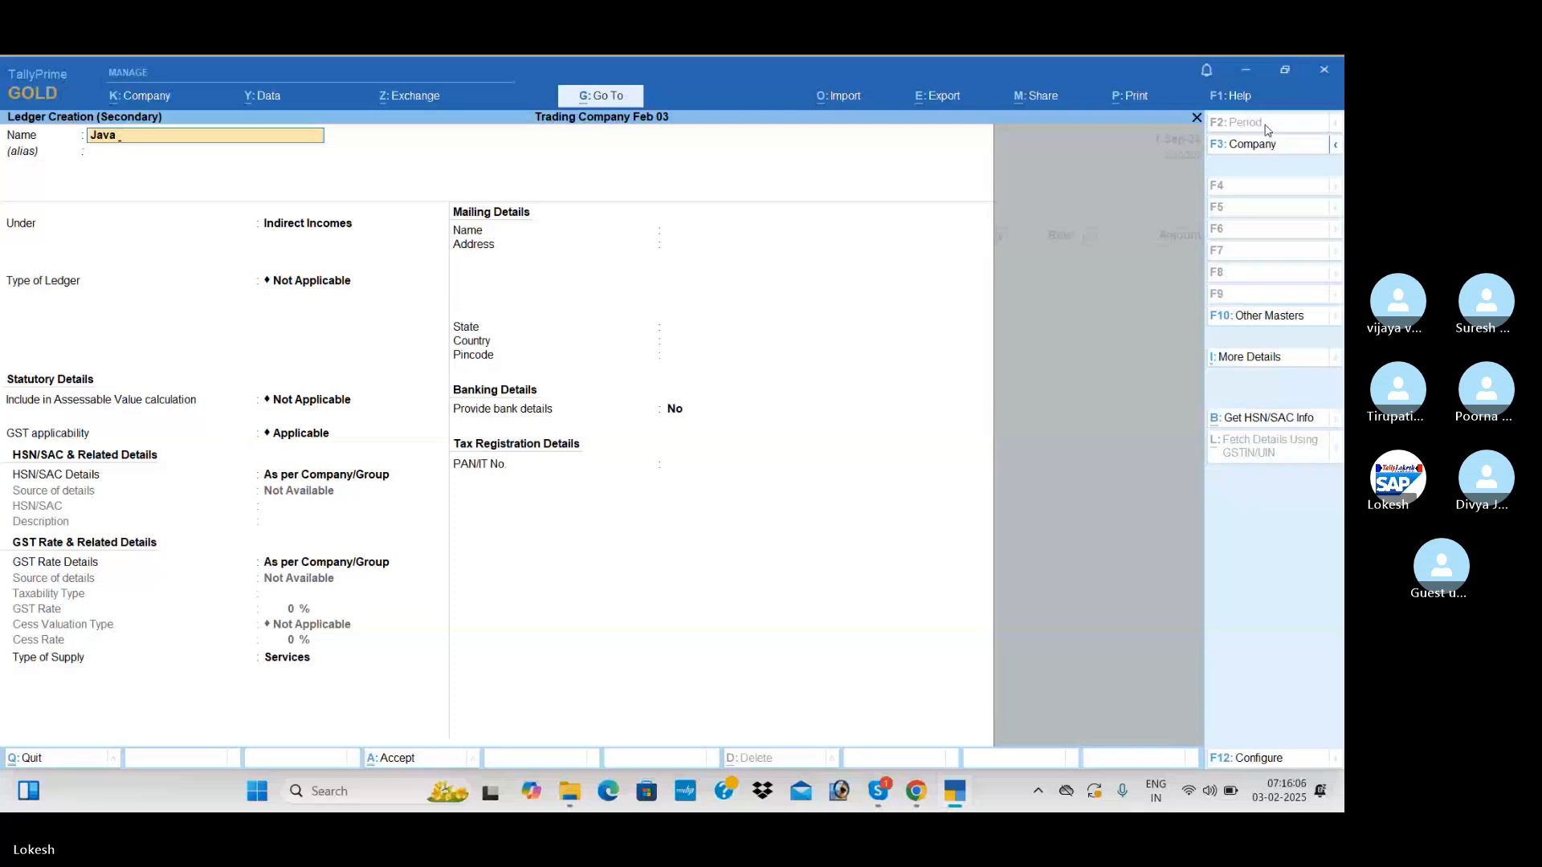
text( Trading Com)
key(Return)
key(Return)
text(Sun)
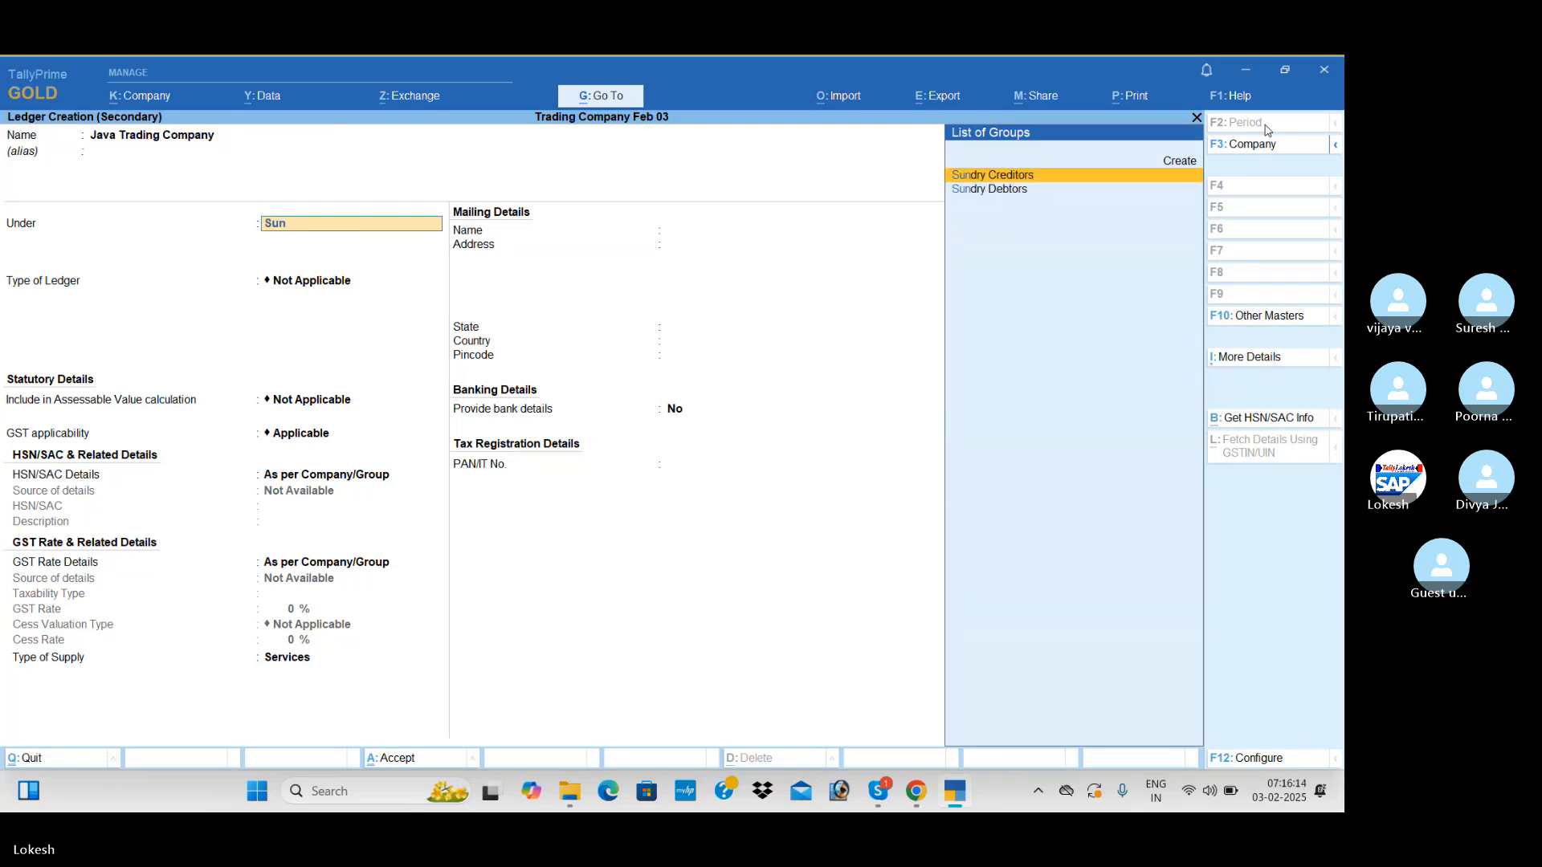
key(Down)
key(Return)
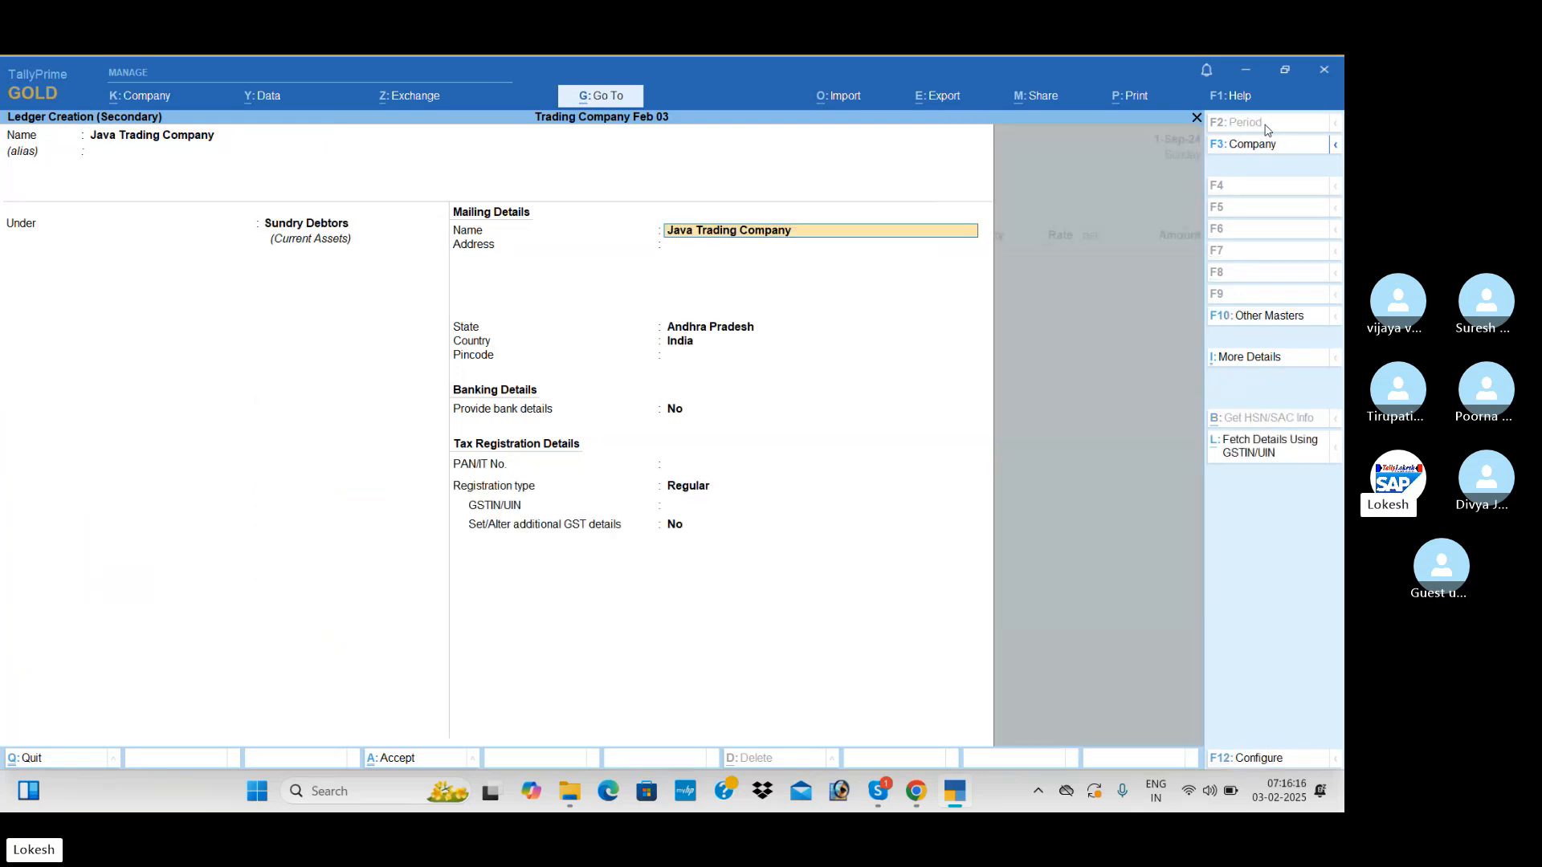
key(Return)
key(Return)
key(Return)
key(Return)
key(Return)
key(Return)
key(Return)
key(Return)
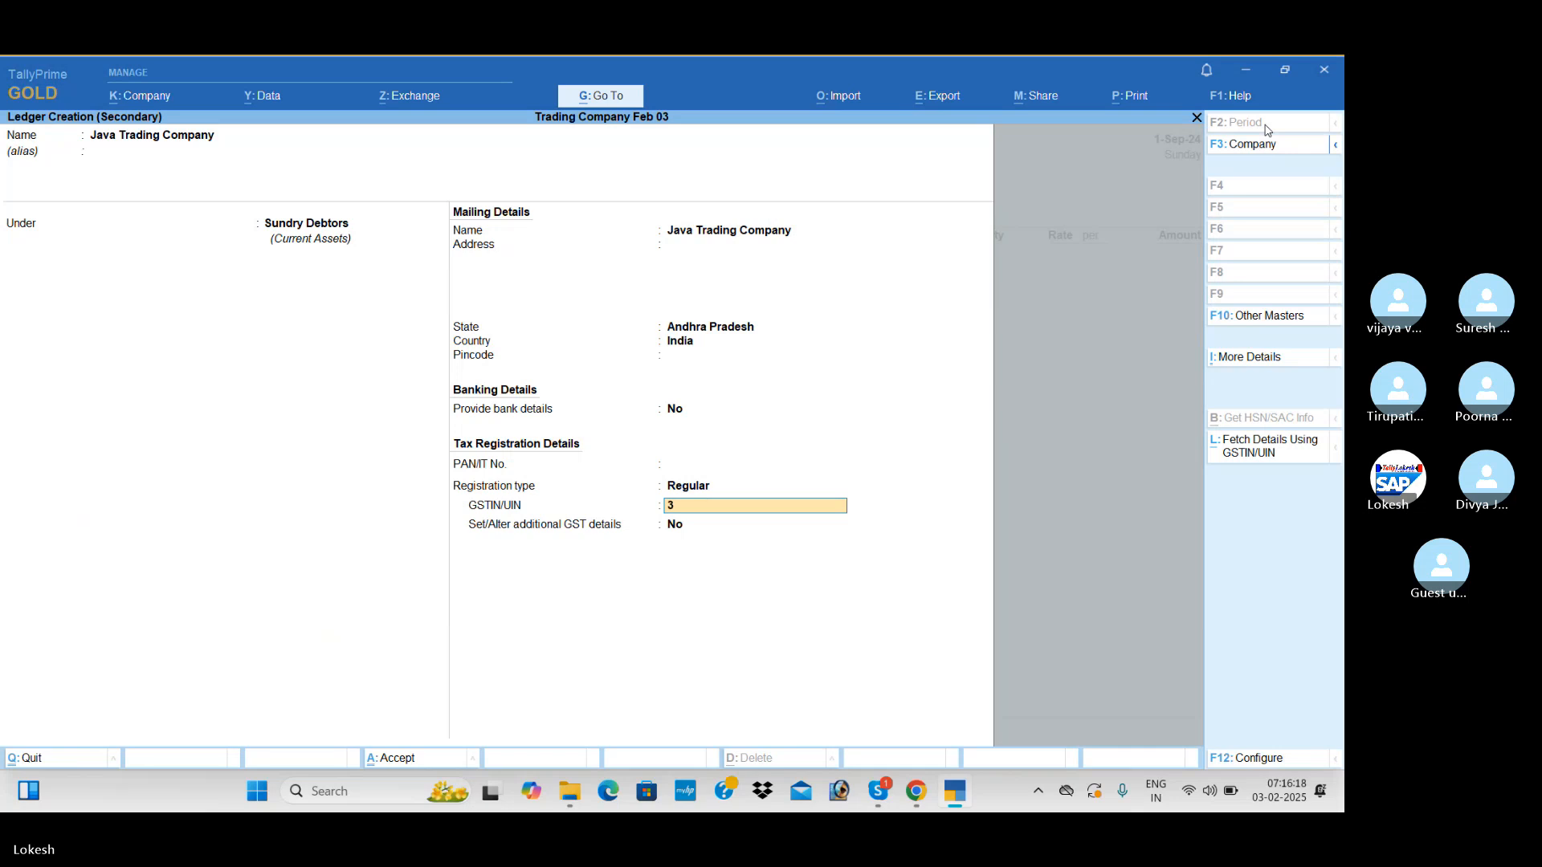
key(Return)
key(ctrl+a)
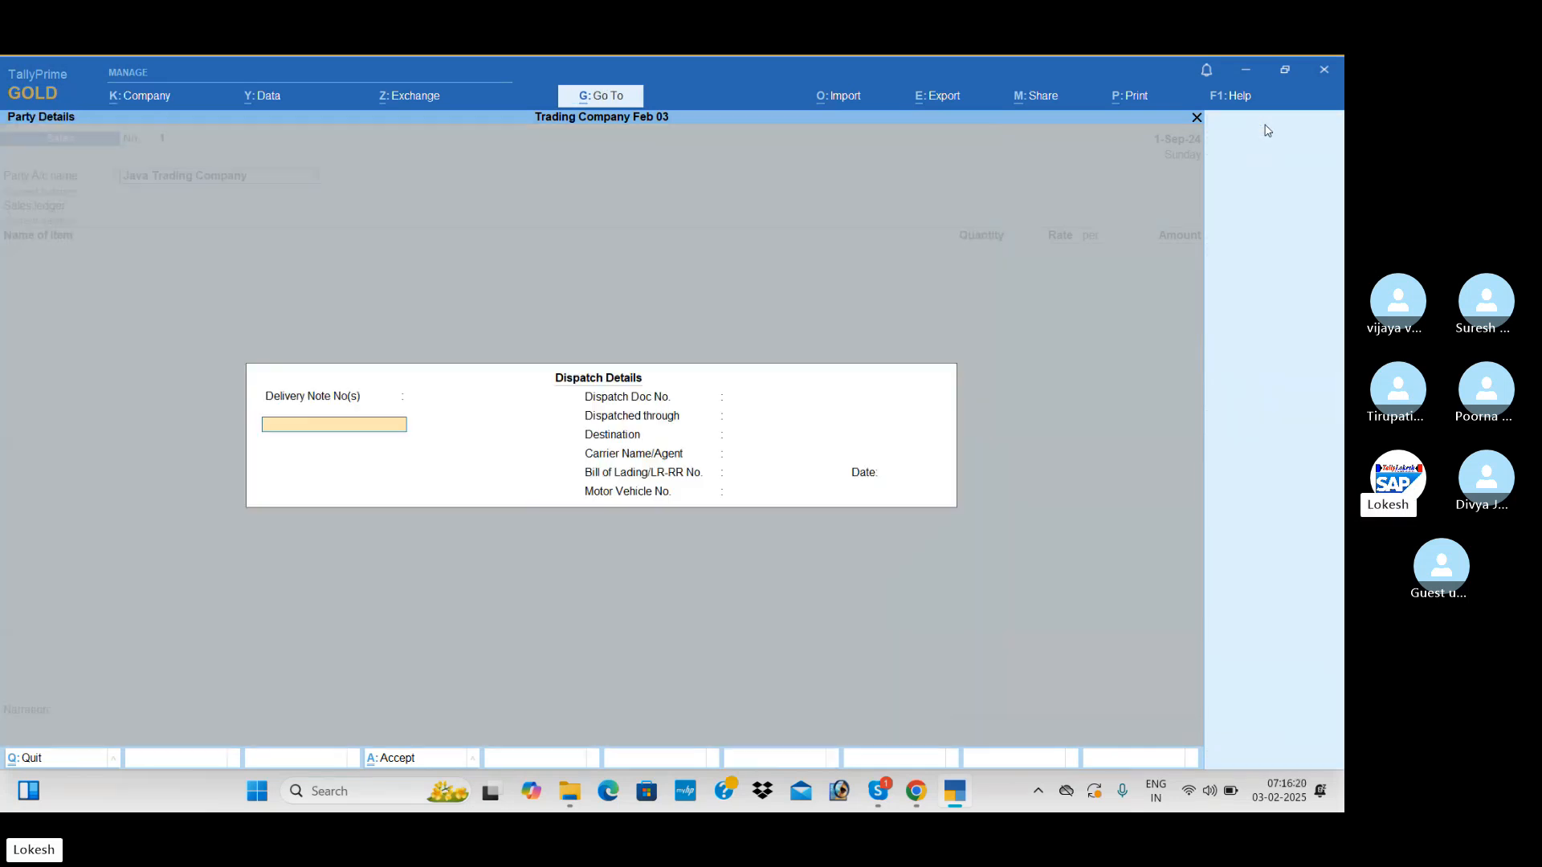
key(ctrl+a)
key(ctrl+a)
Create a Sales ledger under Sales Accounts with Goods as type of supply and use it as the sales ledger
key(Return)
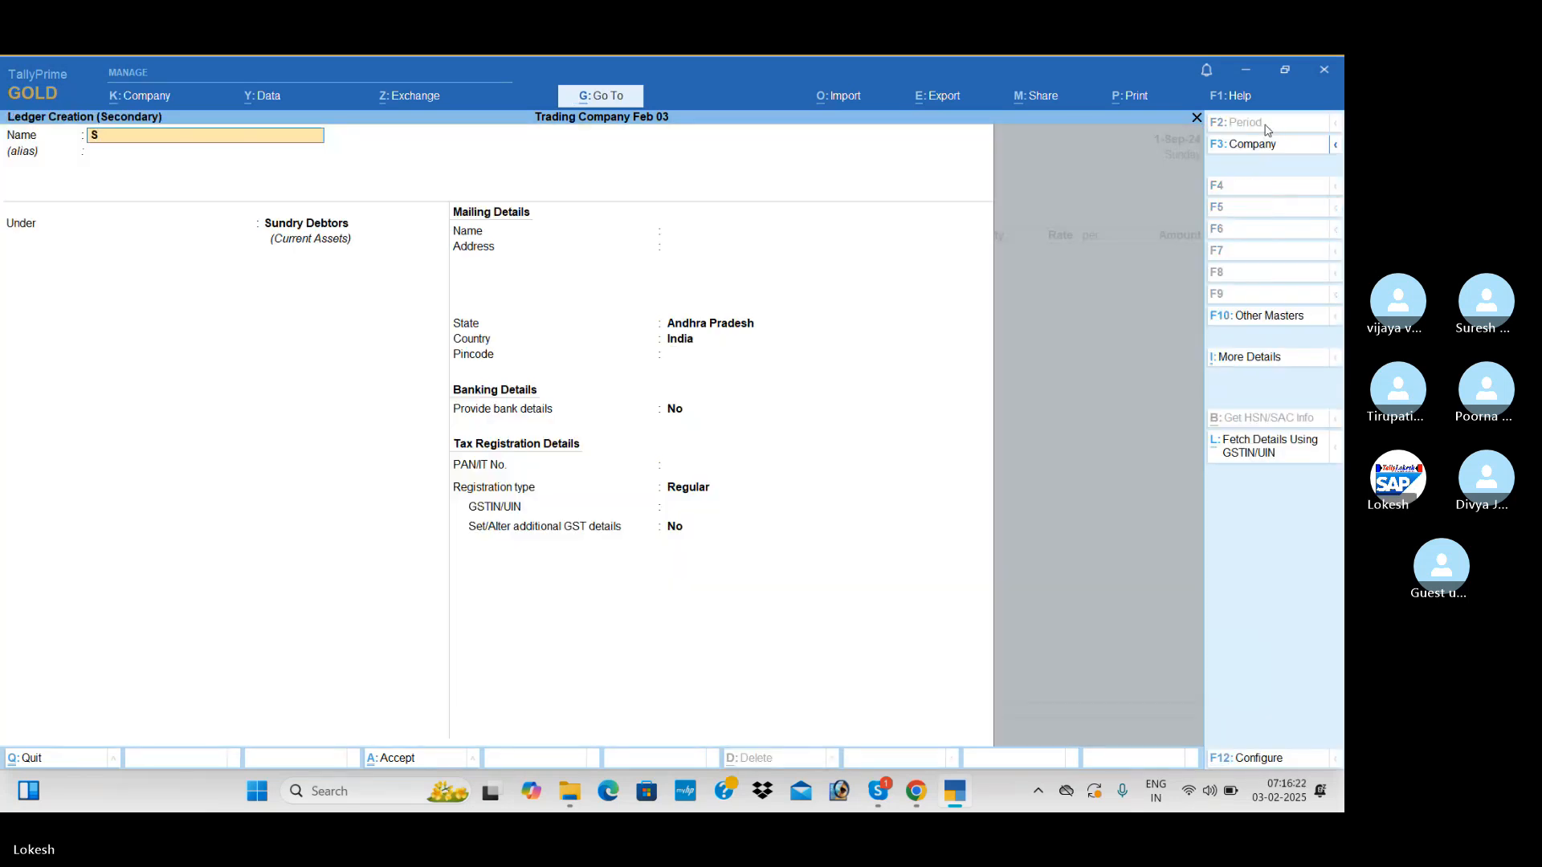
text(Sales)
key(Return)
key(Return)
text(Sa)
key(Return)
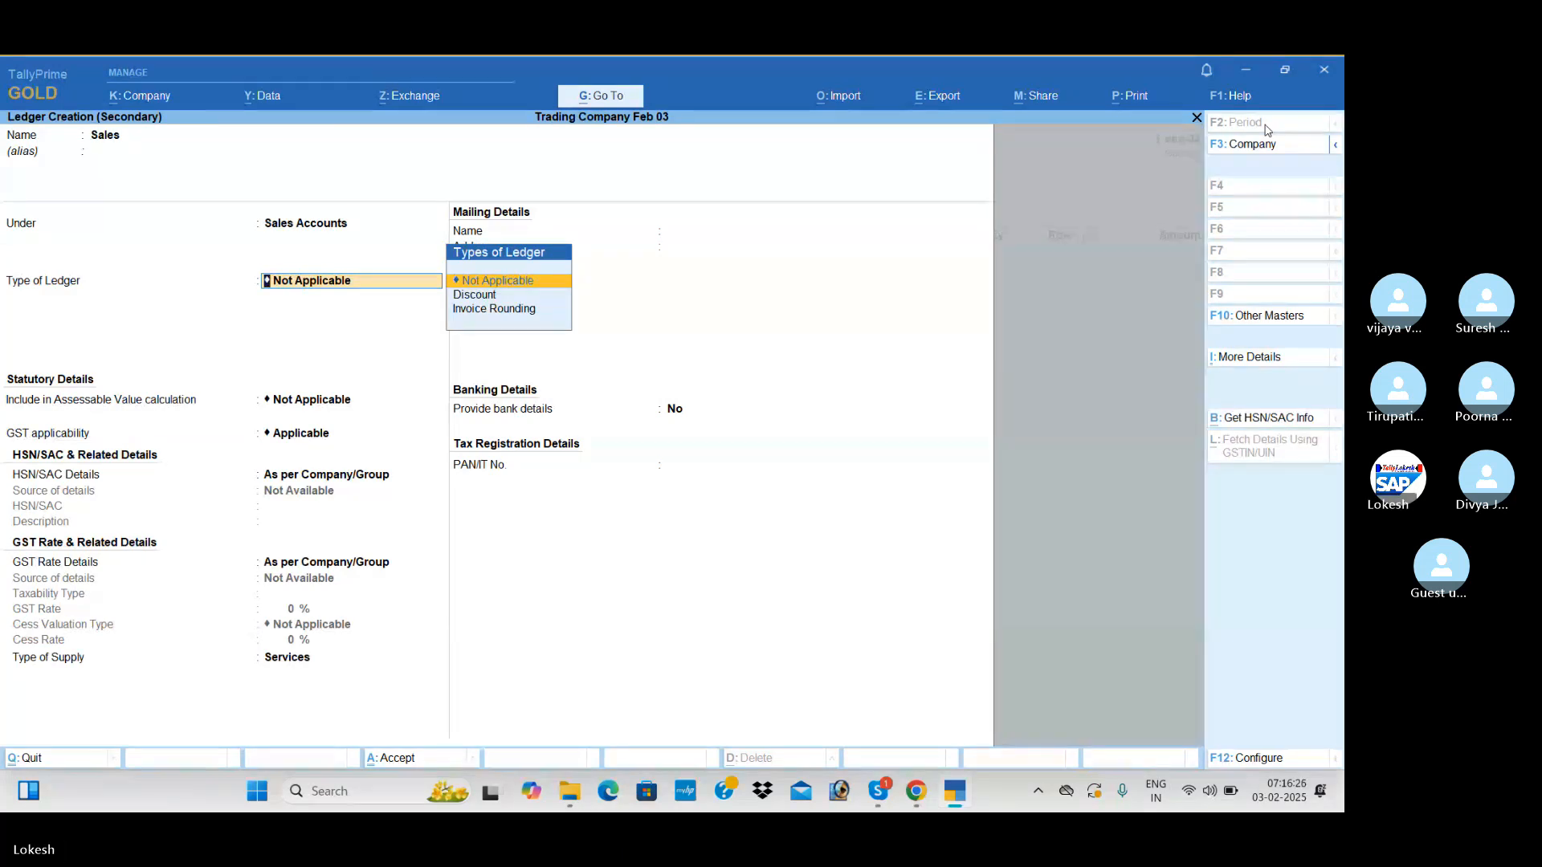
key(Return)
key(Return)
key(Return)
key(Return)
key(Return)
key(Up)
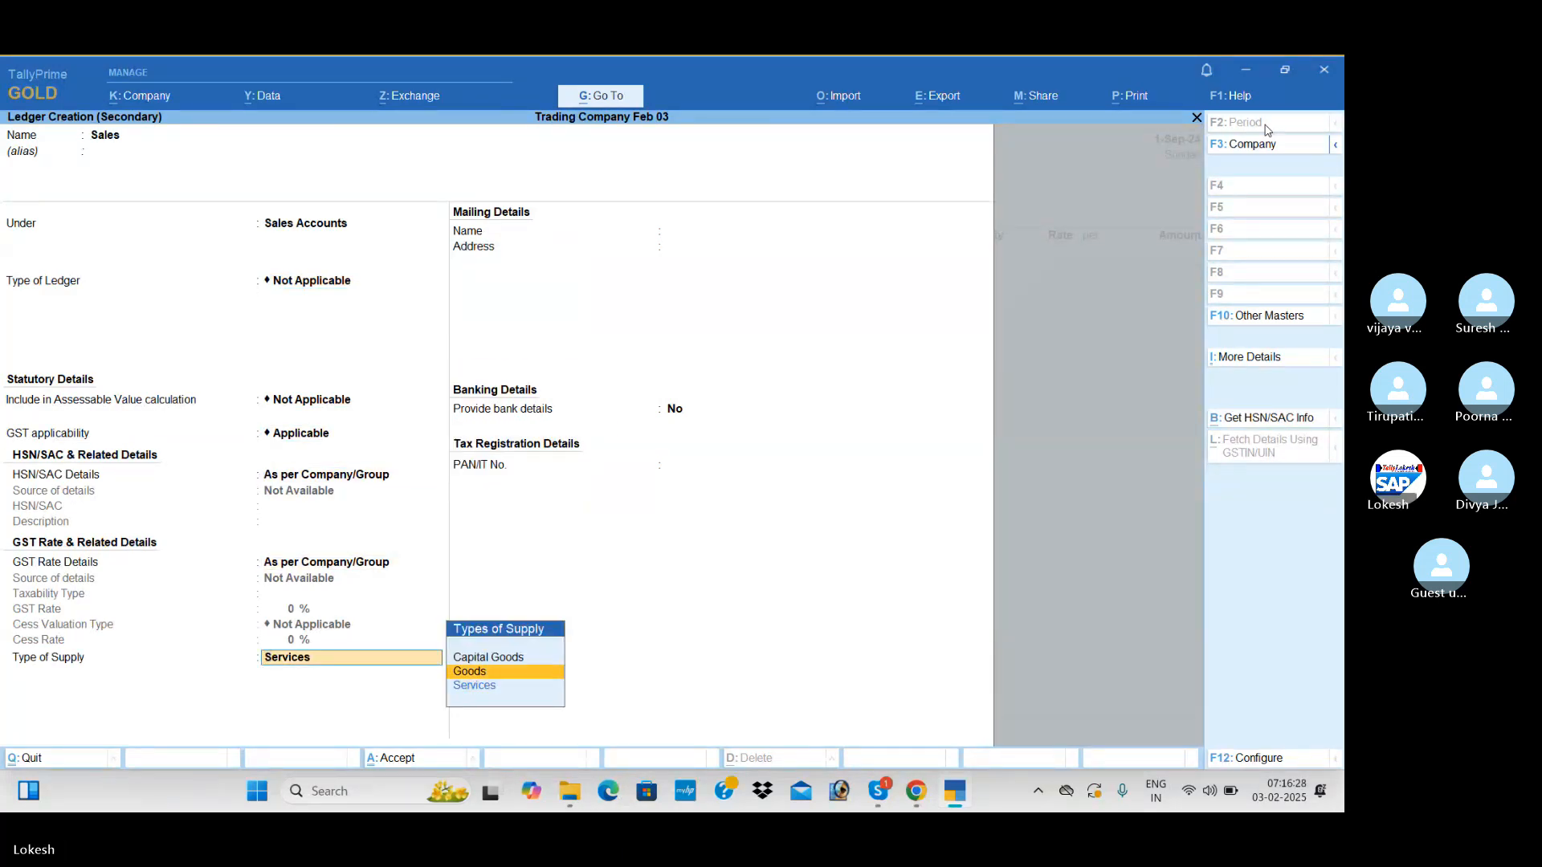
key(Return)
Add 25 nos of High Capacity Stabilizers at a rate of 900 to the sales voucher
key(Return)
key(Return)
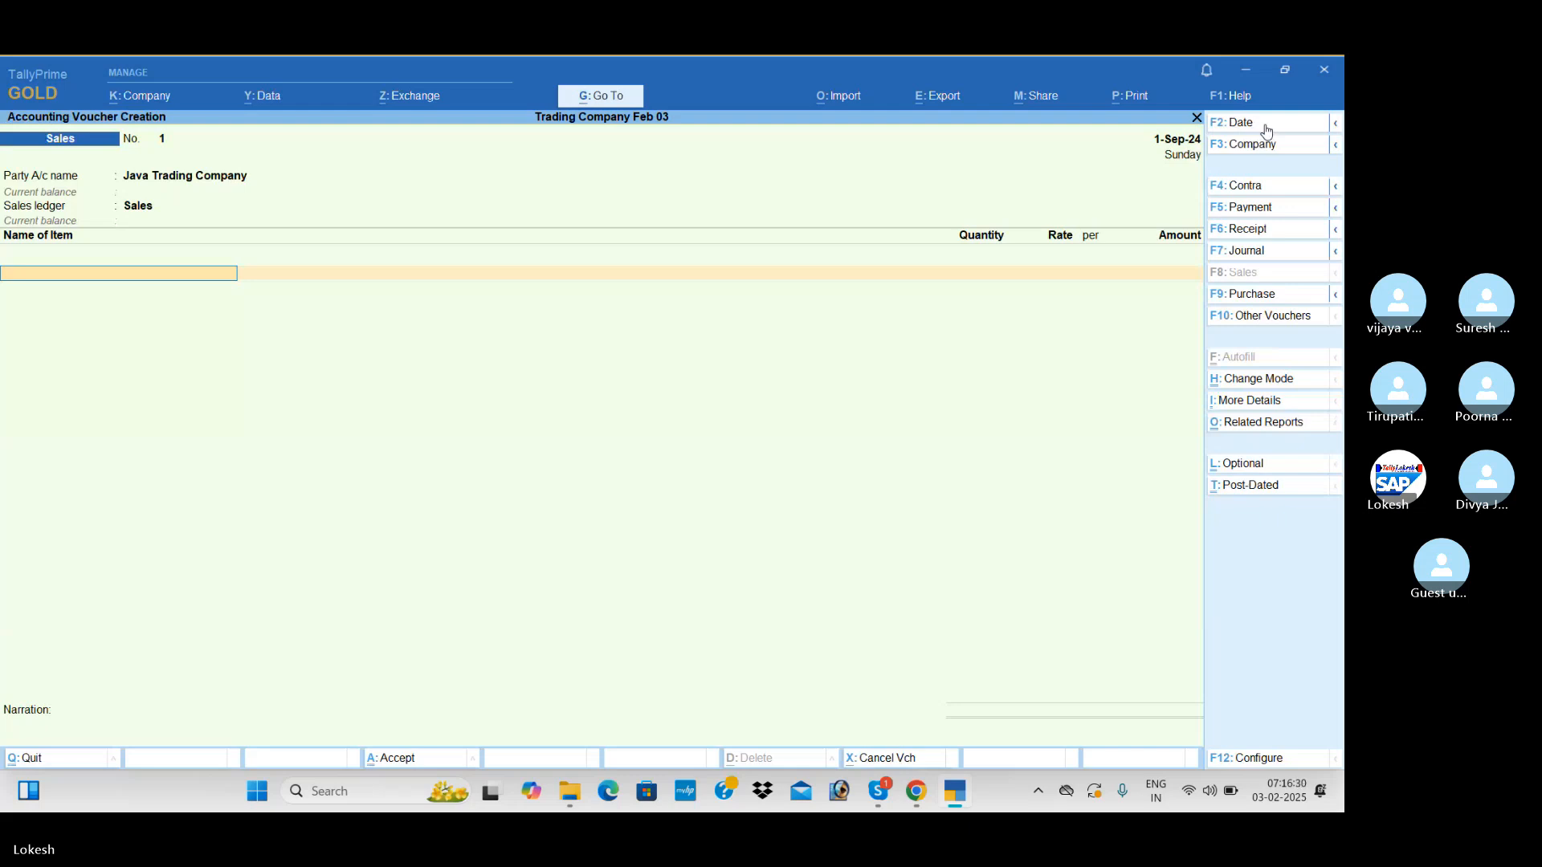
text(H)
key(Return)
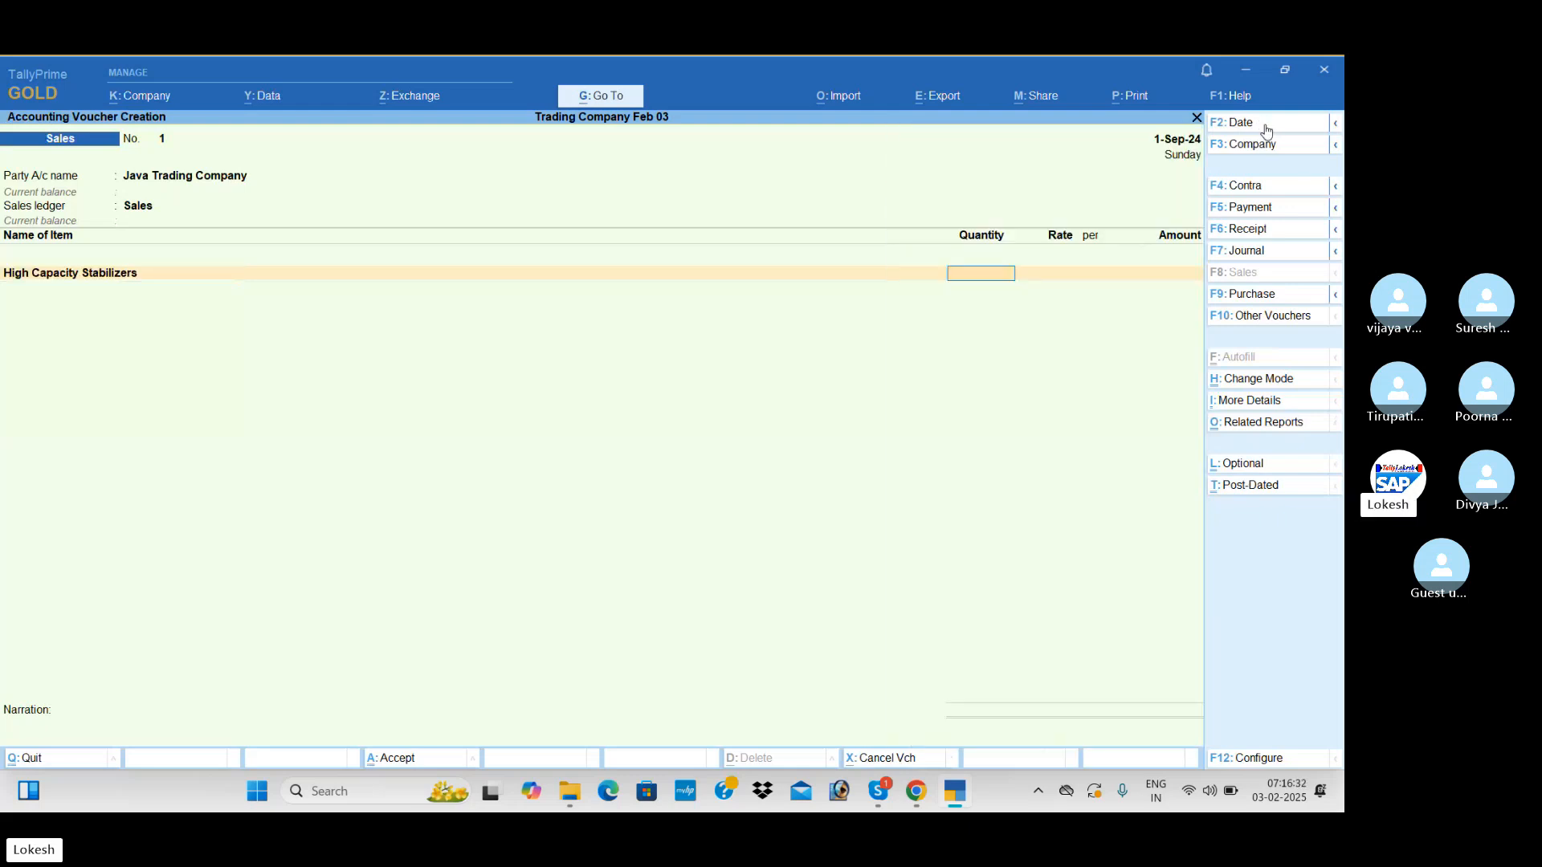
text(25)
key(Return)
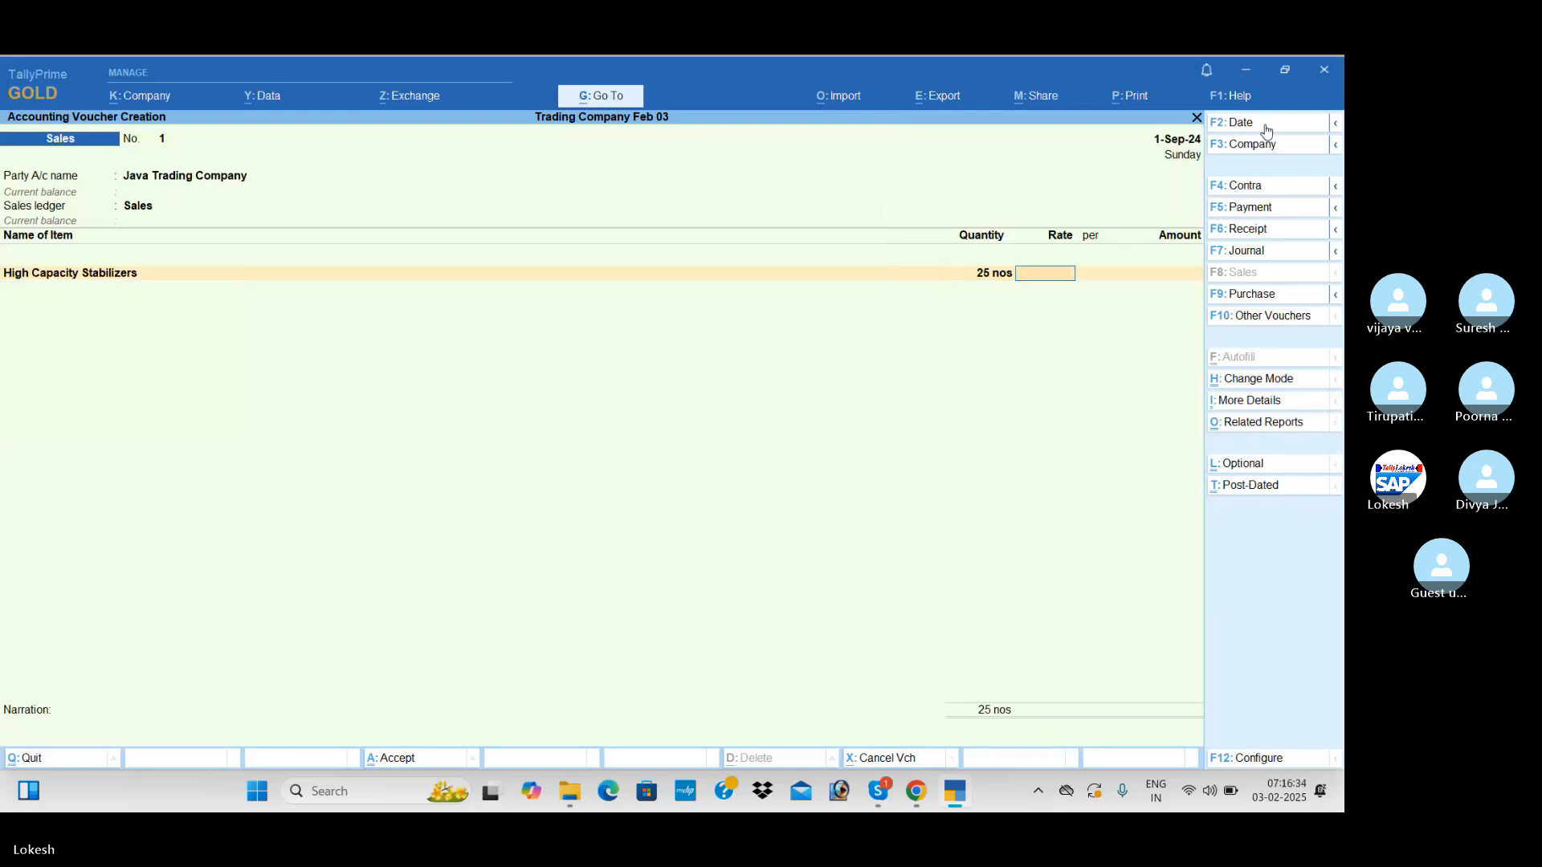
text(900)
key(Return)
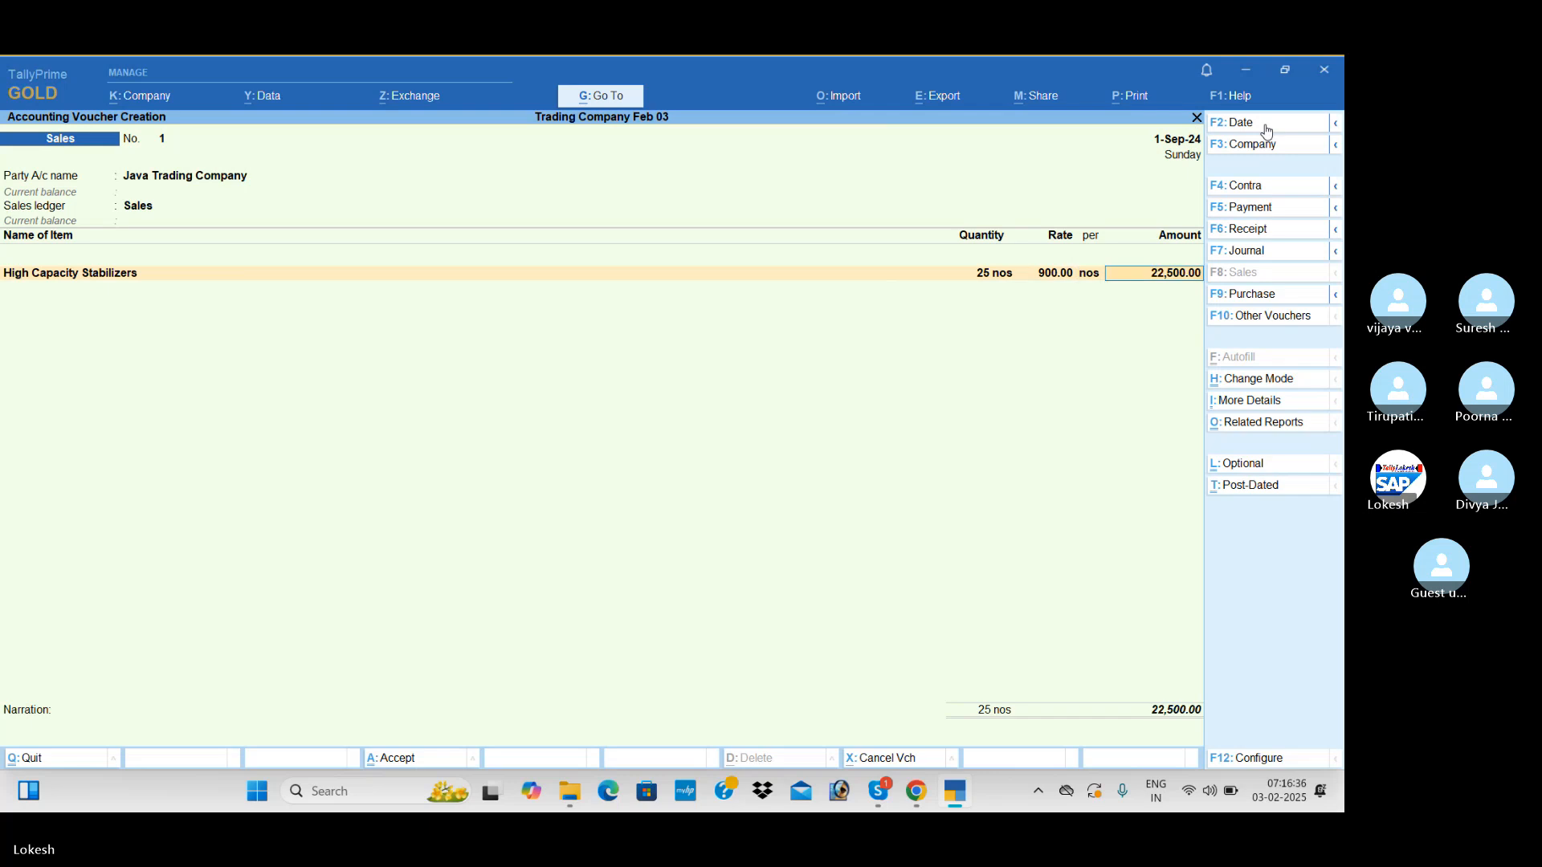
Add 30 nos of Submersible Pumps at a rate of 2,500 to the sales voucher
key(Return)
text(s)
key(Return)
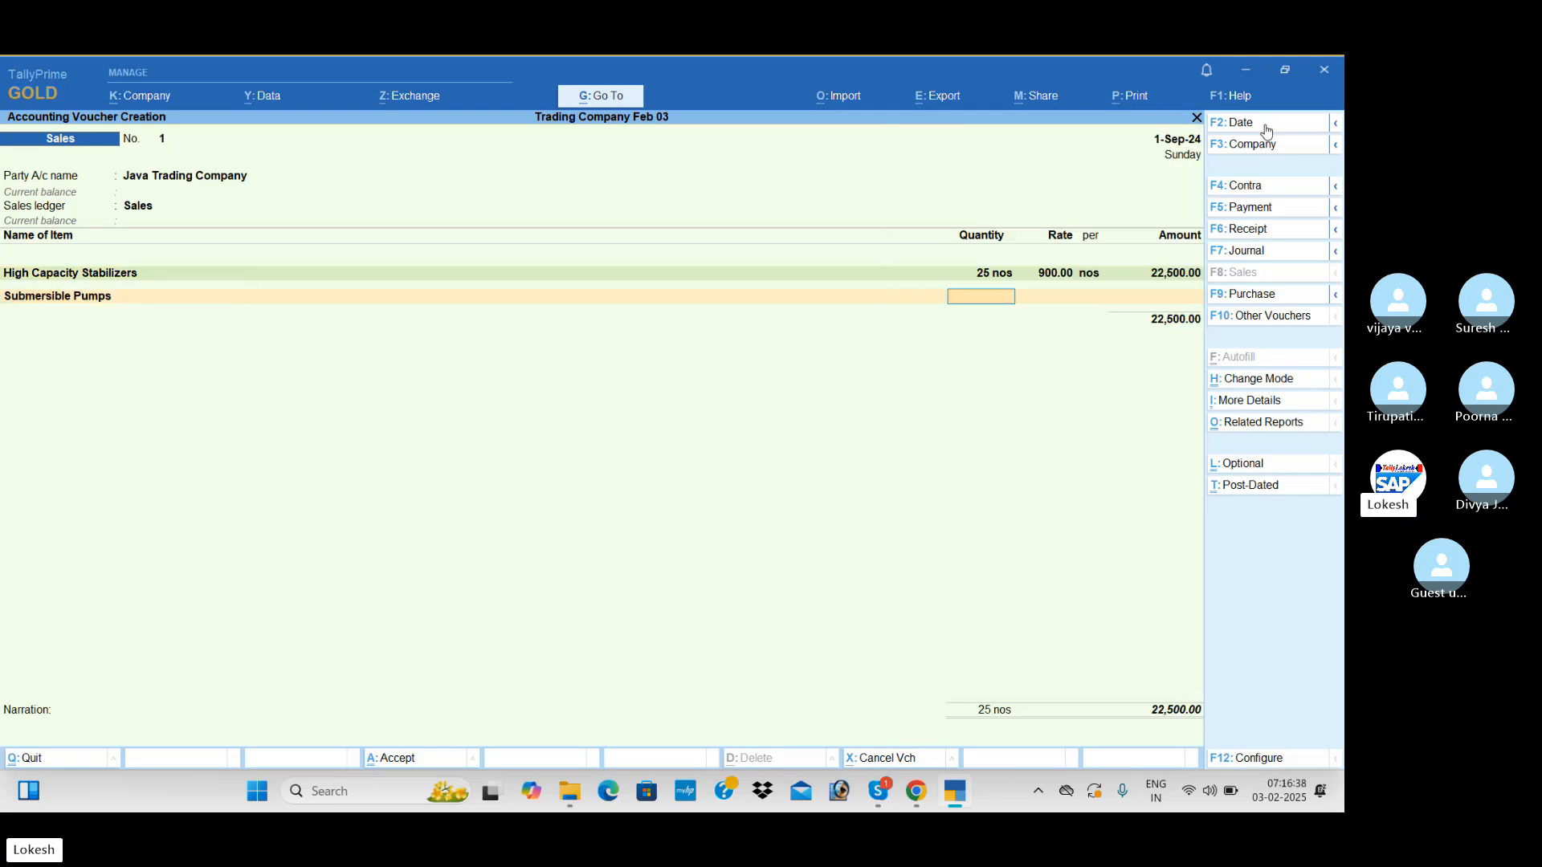
text(30)
key(Return)
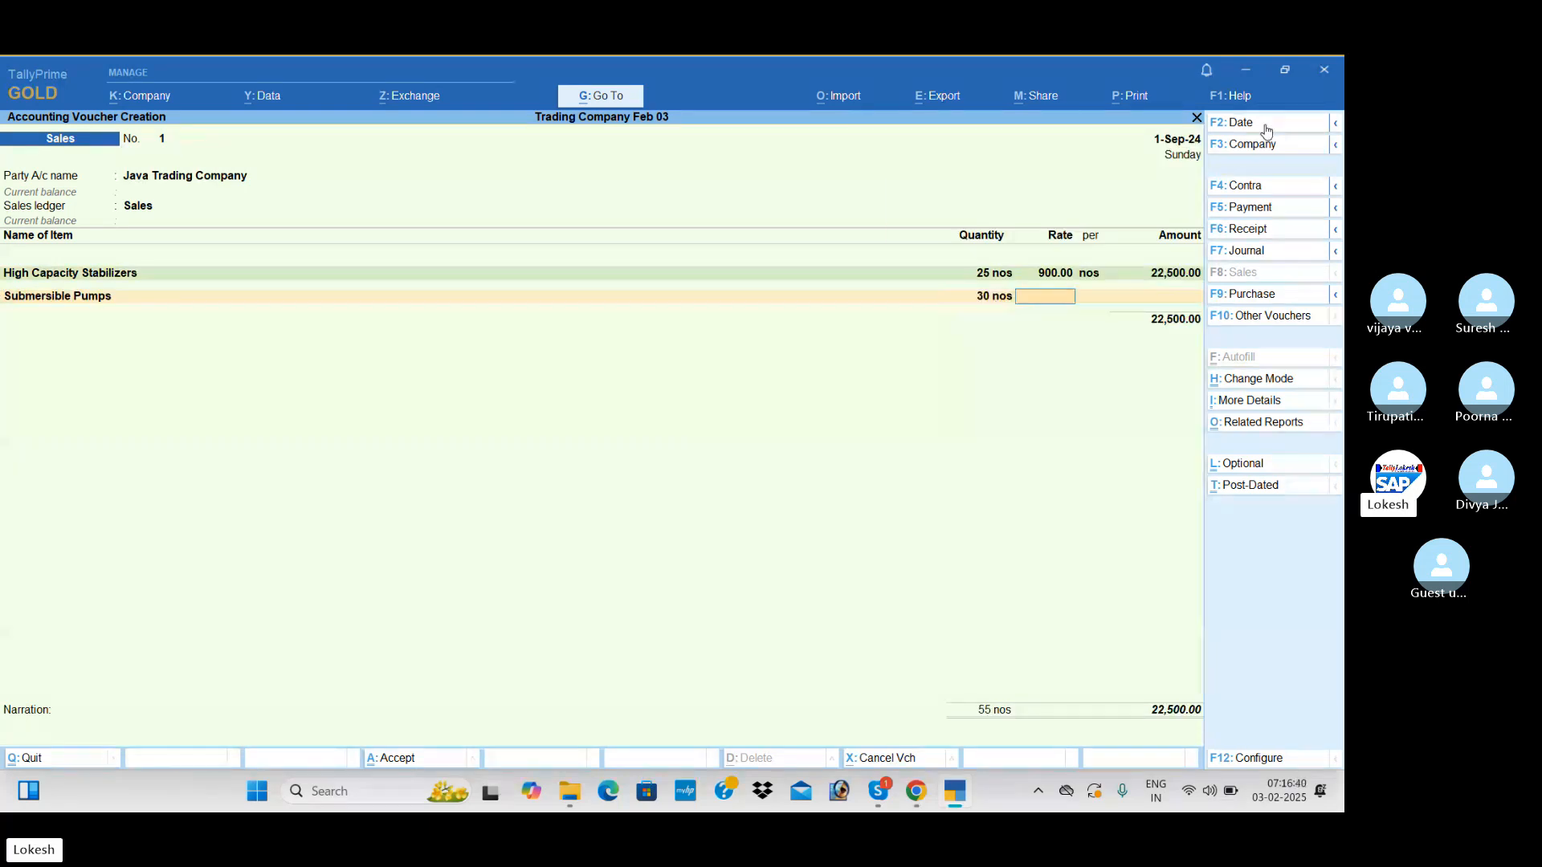
text(2,500)
key(Return)
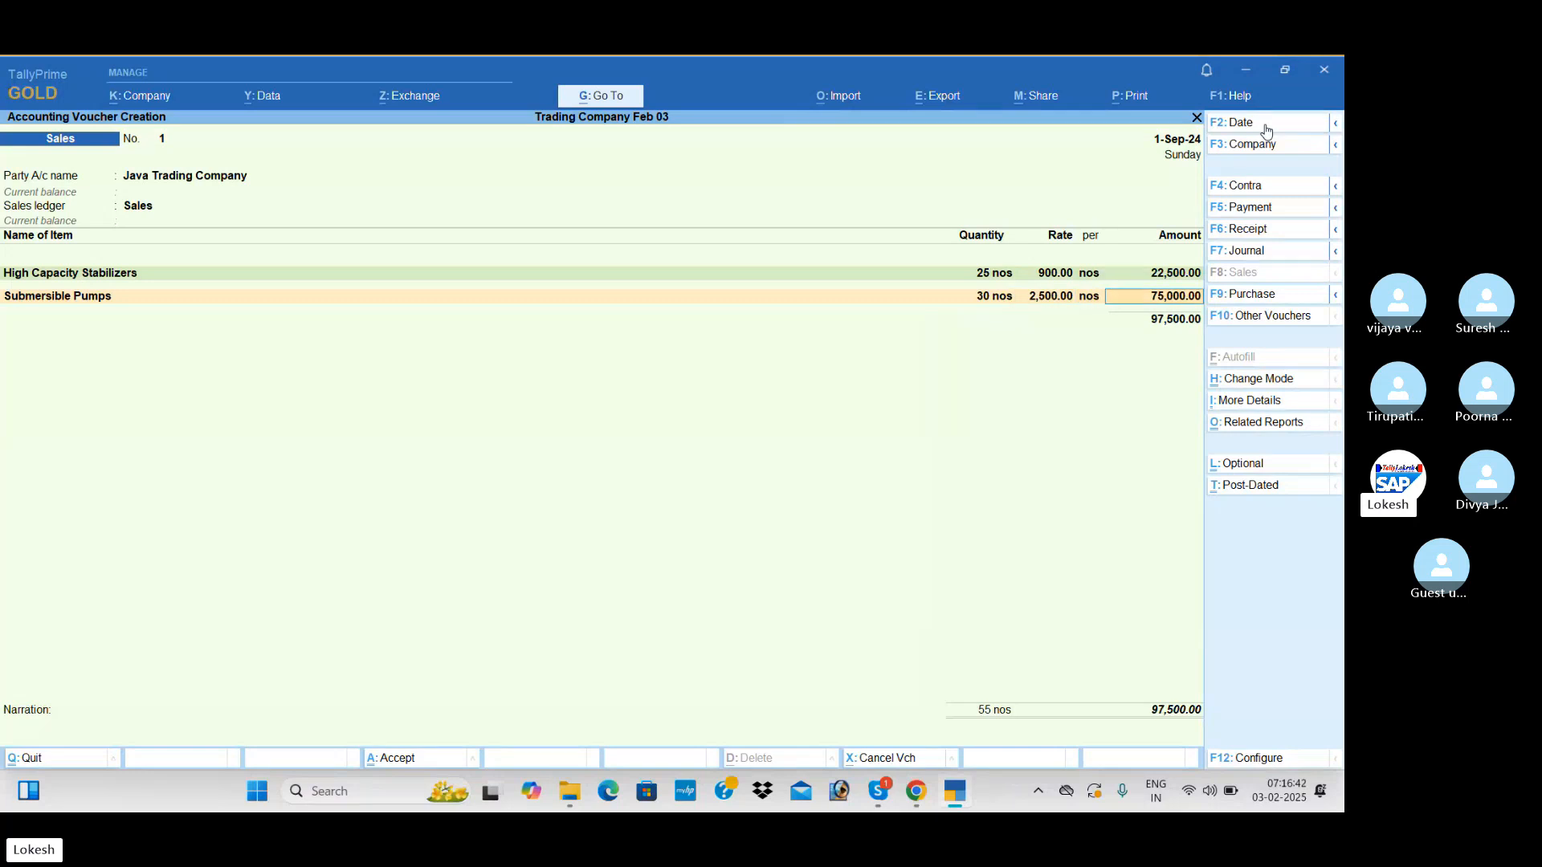
Add the CGST and SGST tax ledgers to the sales voucher with their calculated amounts
key(Return)
text(c)
key(Return)
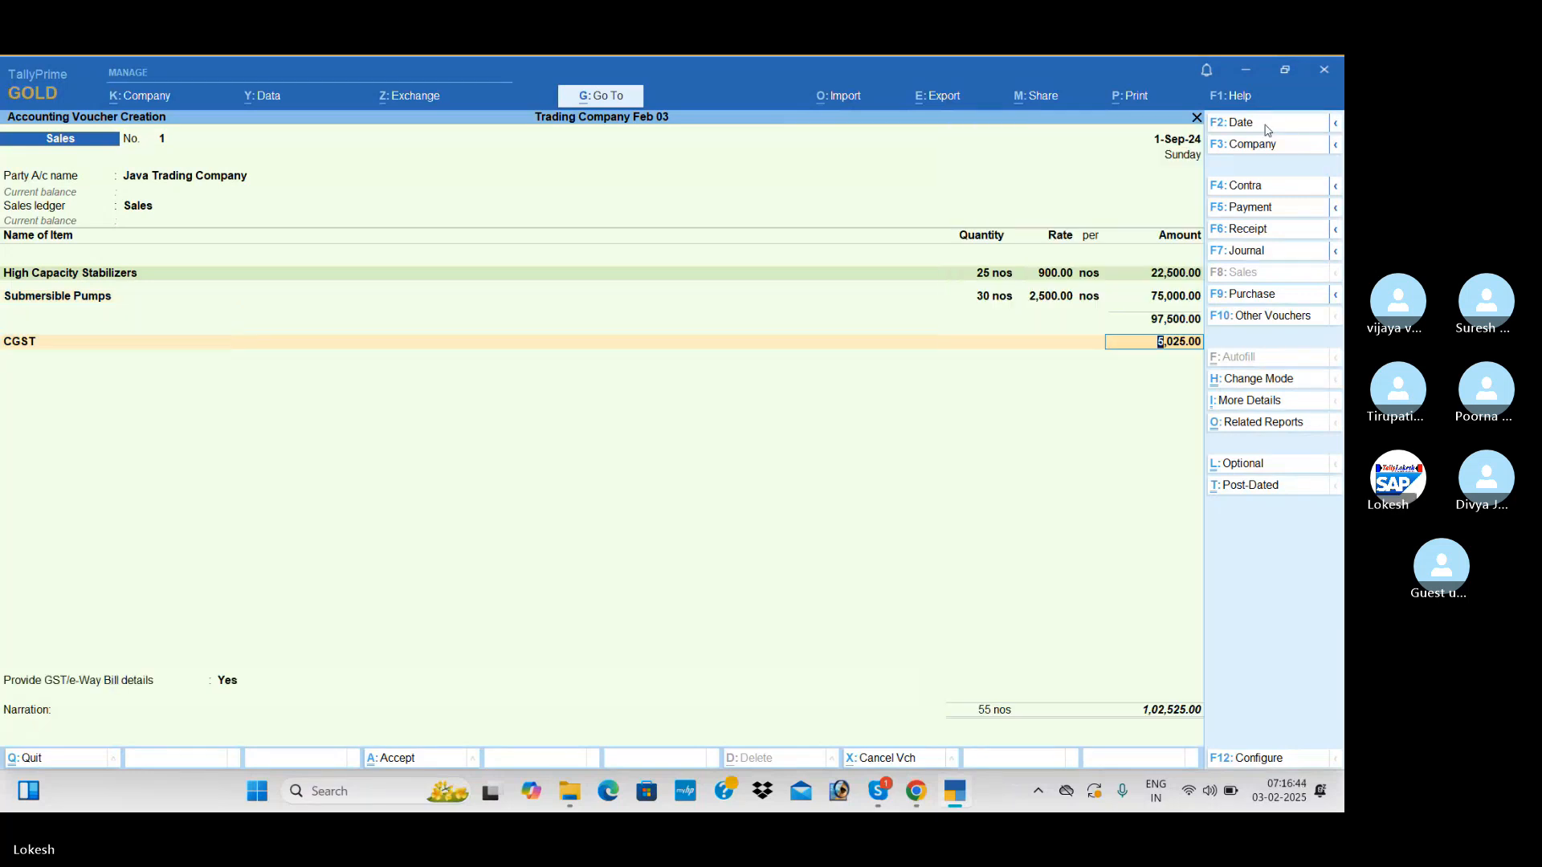
text(s)
Set Provide GST/e-Way Bill details to No and save the sales voucher without a narration
key(Return)
key(Return)
key(Return)
text(n)
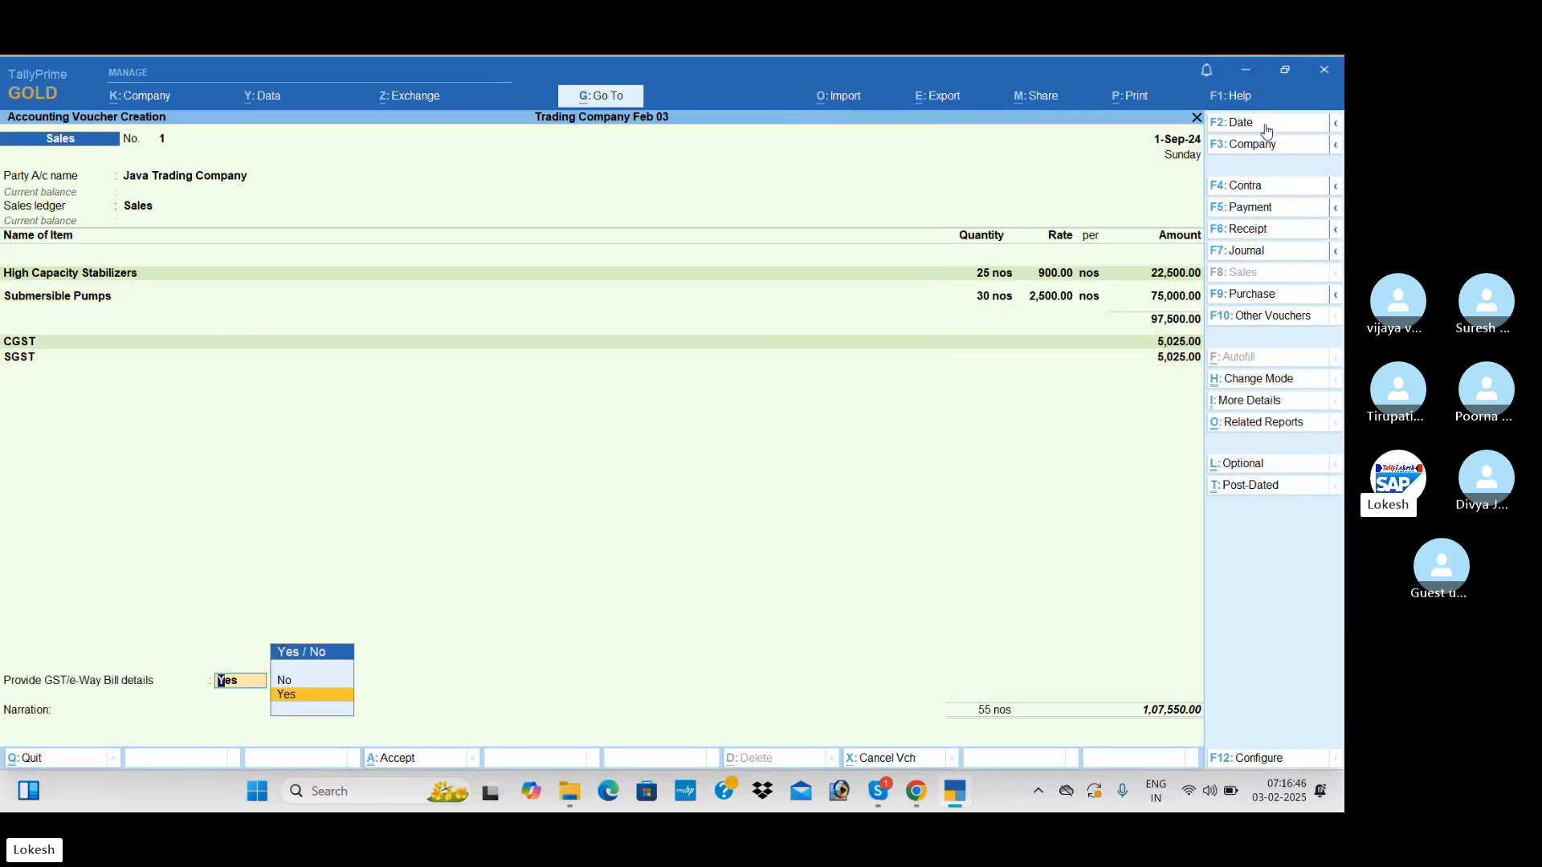
key(Return)
key(Return)
key(Return)
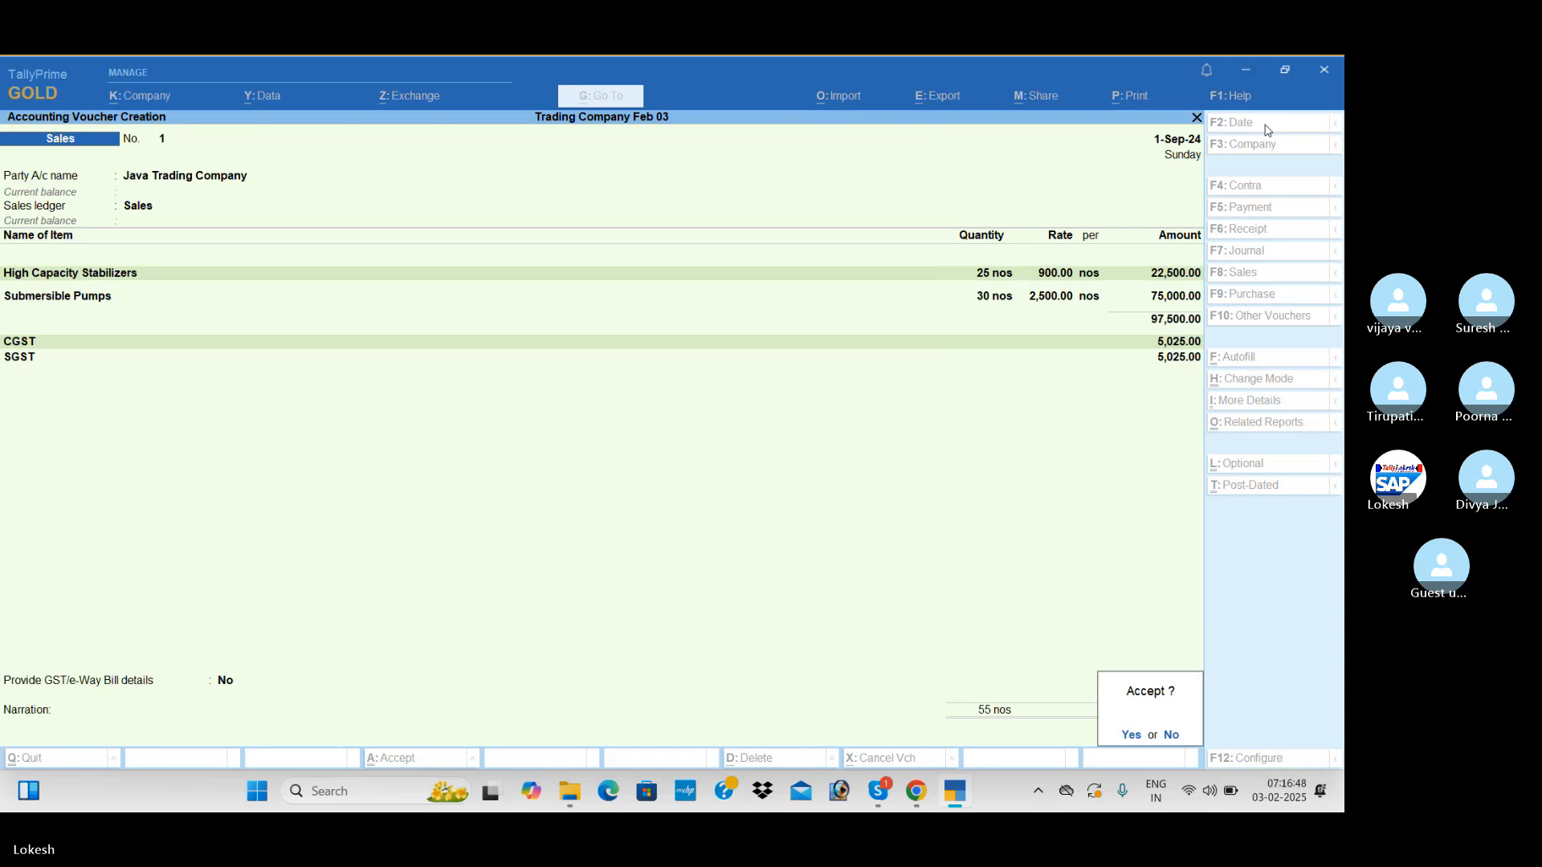
key(Return)
key(n)
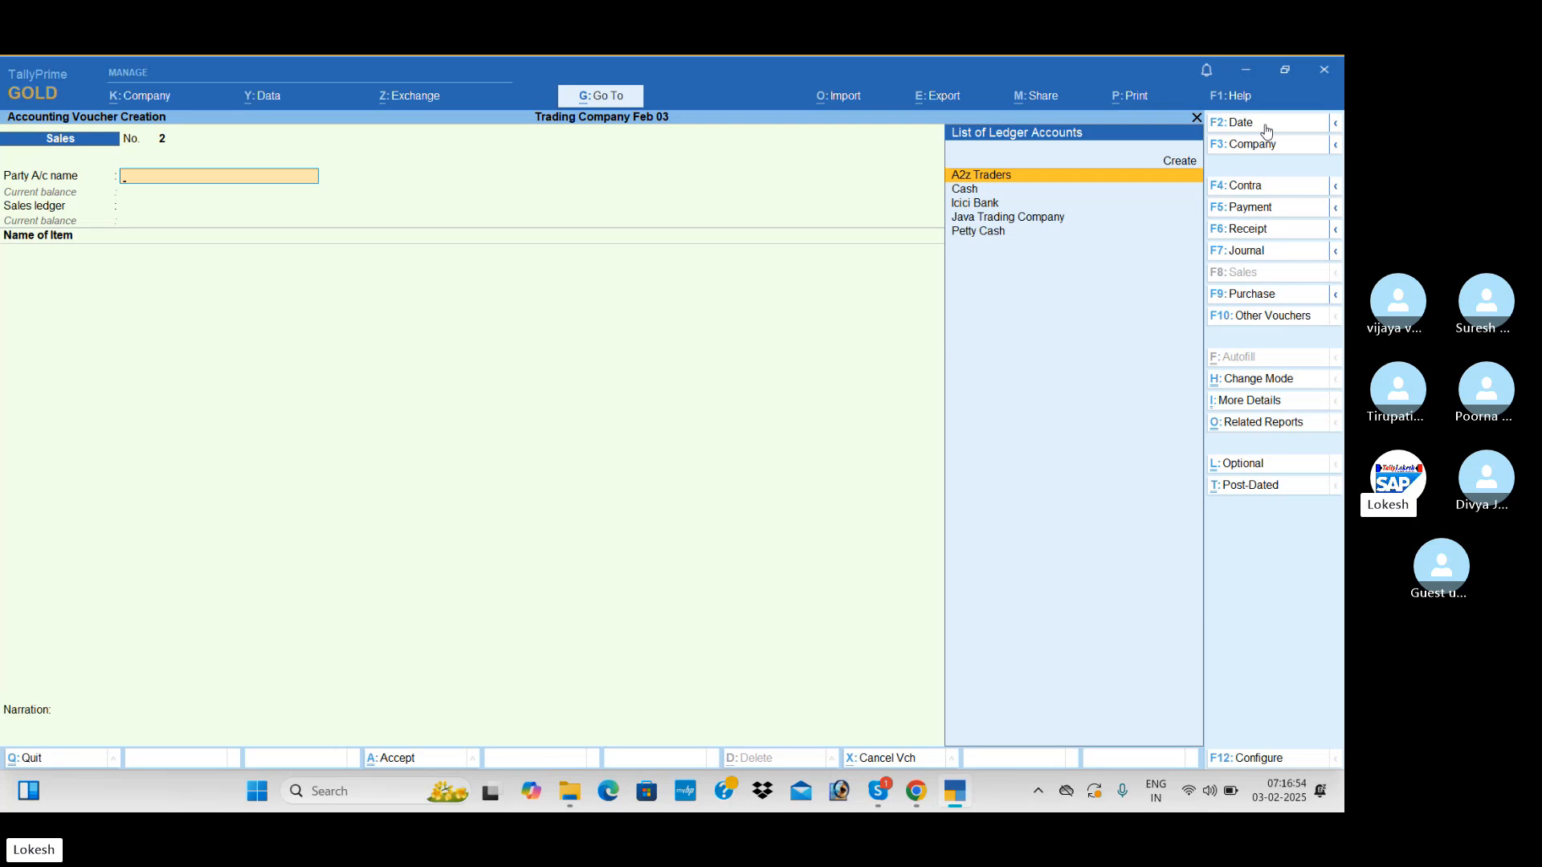
Start a payment voucher and create a Salary Advance ledger under Current Assets as its debit account
click(1275, 210)
key(alt+c)
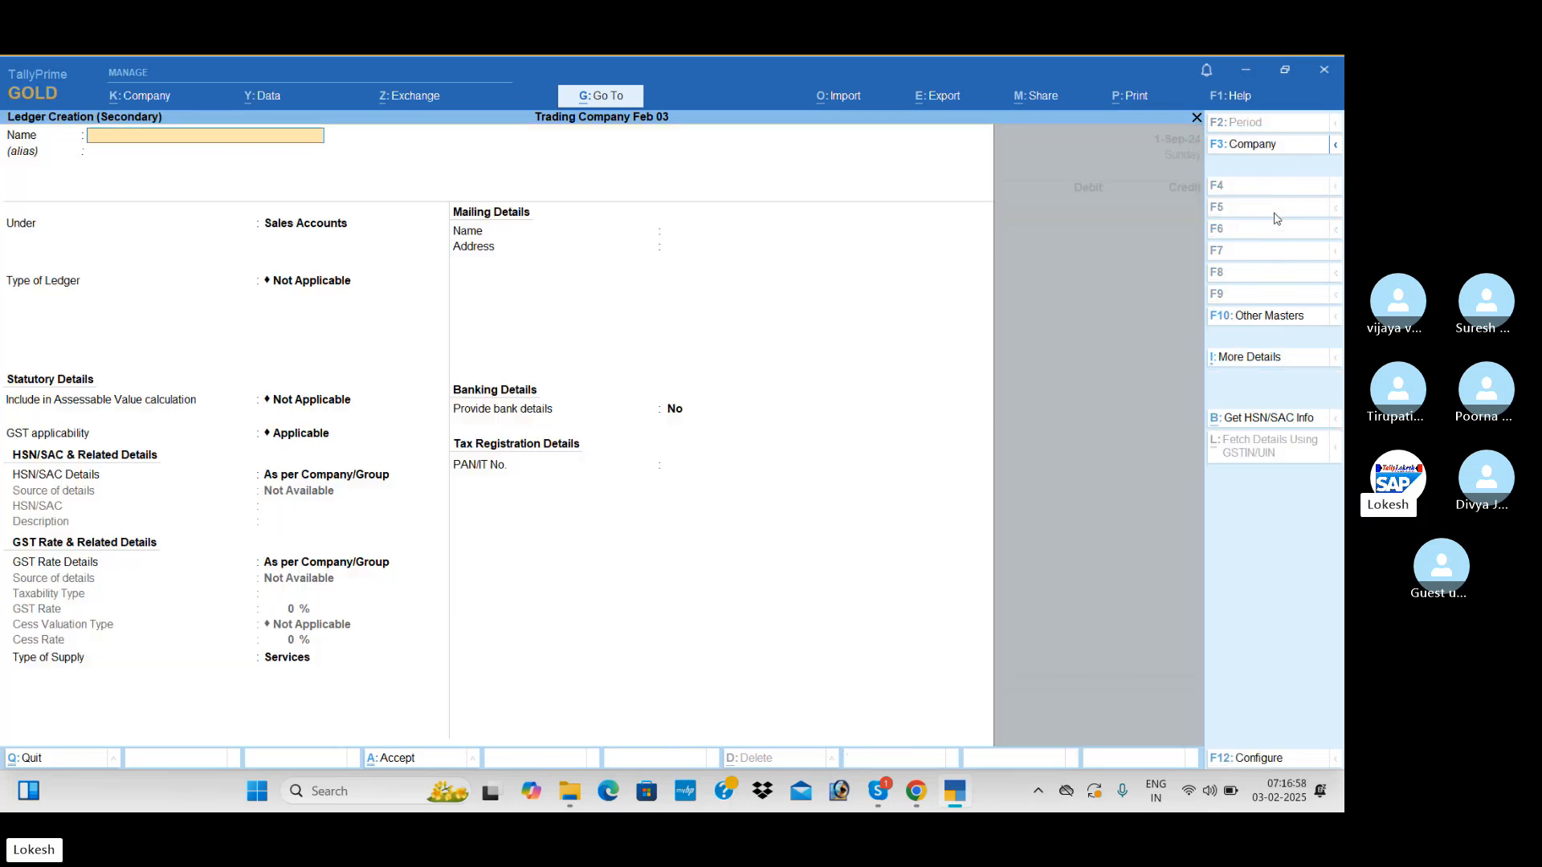
text(Salaru)
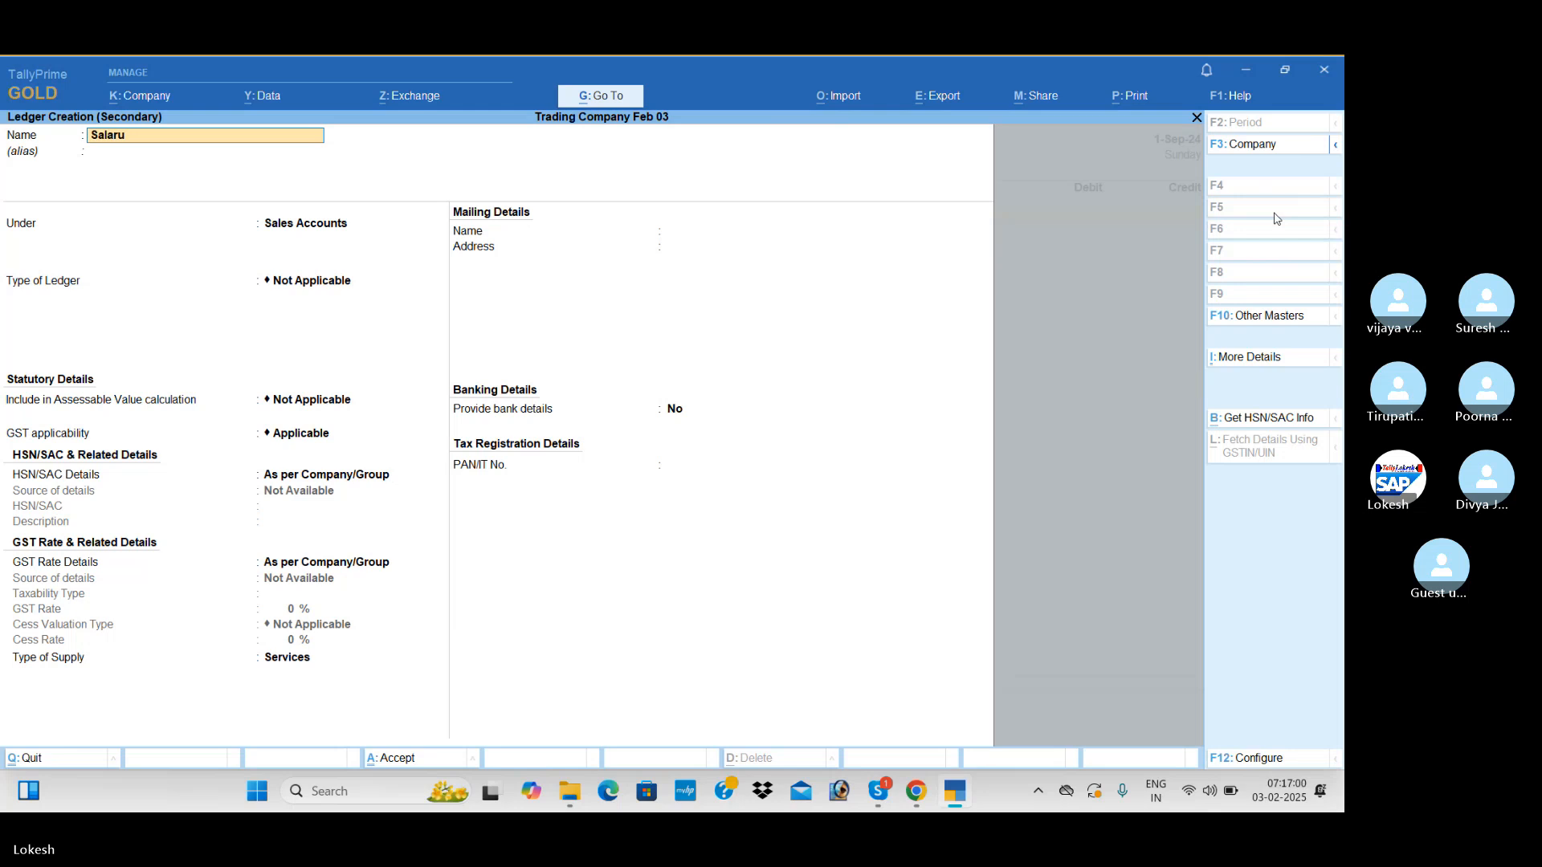
key(BackSpace)
text(y Advance)
key(Return)
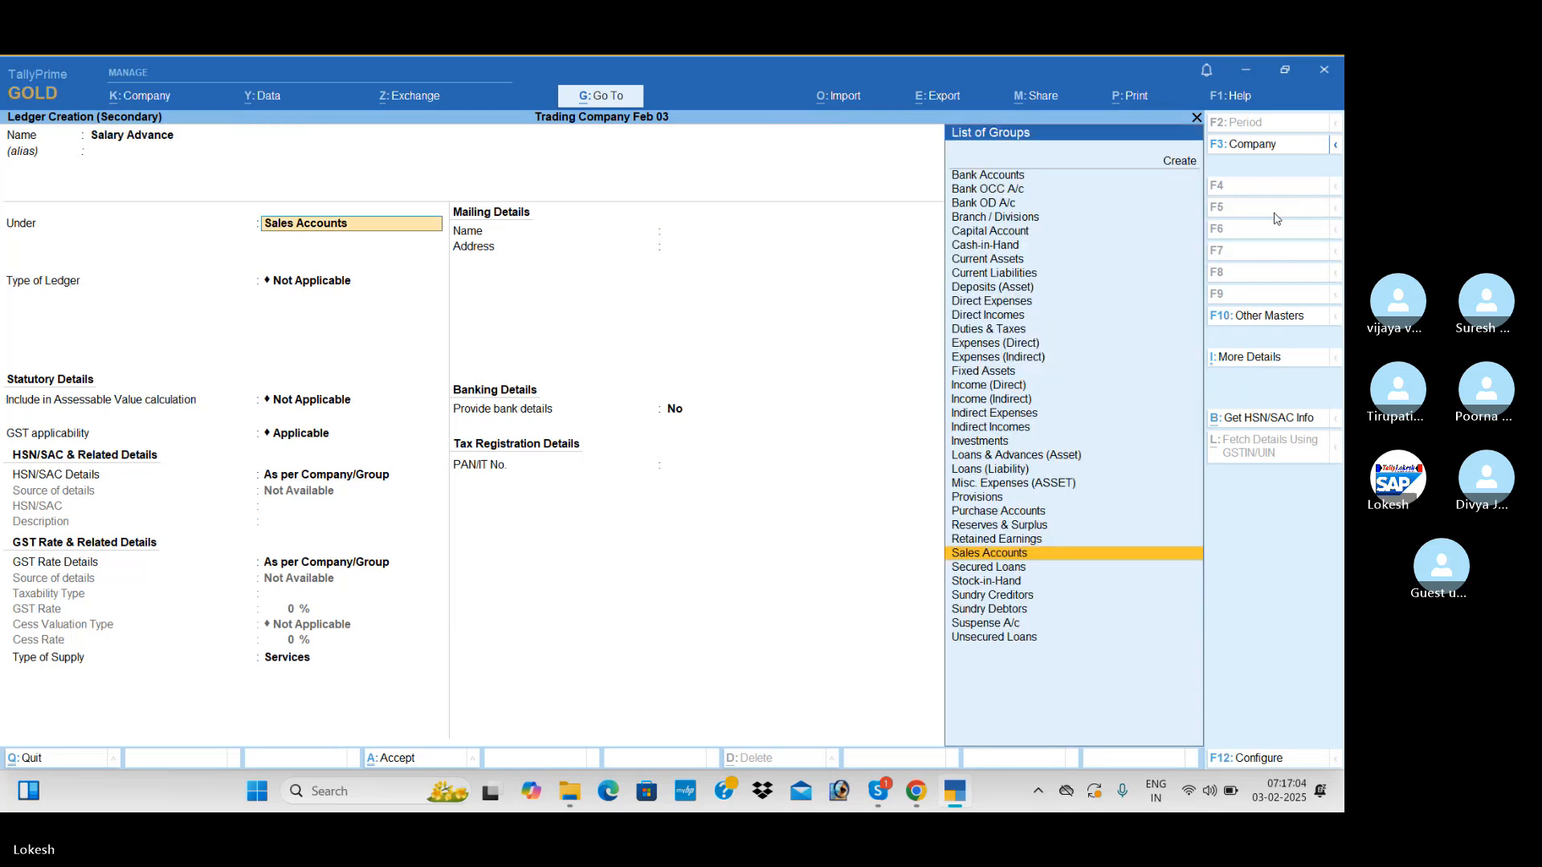
text(cu)
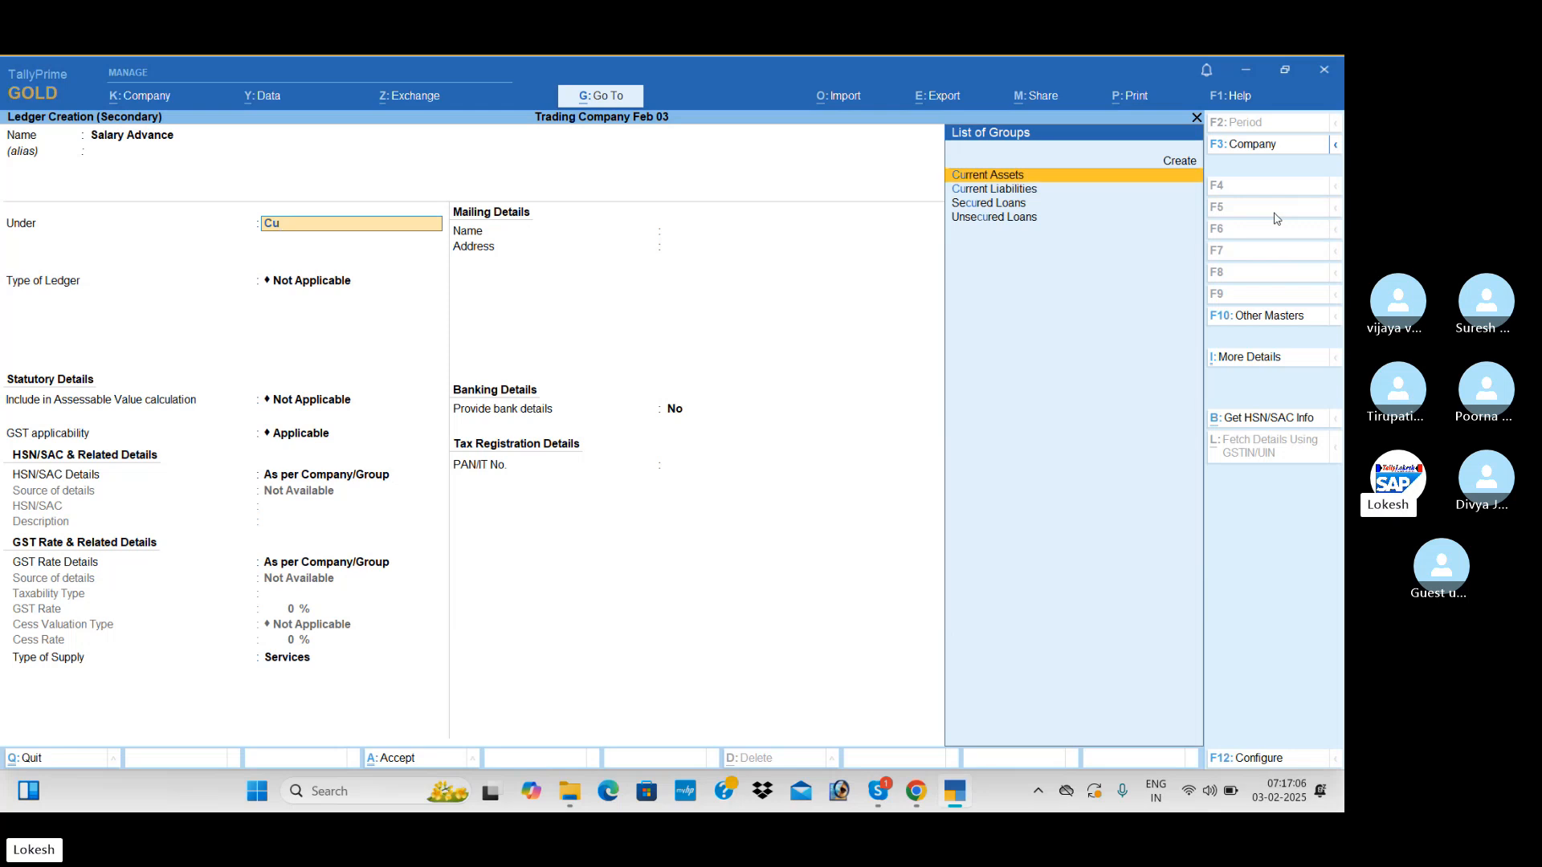
key(Return)
key(Return)
key(Return)
key(Return)
key(Return)
key(Return)
key(Return)
key(Return)
key(Return)
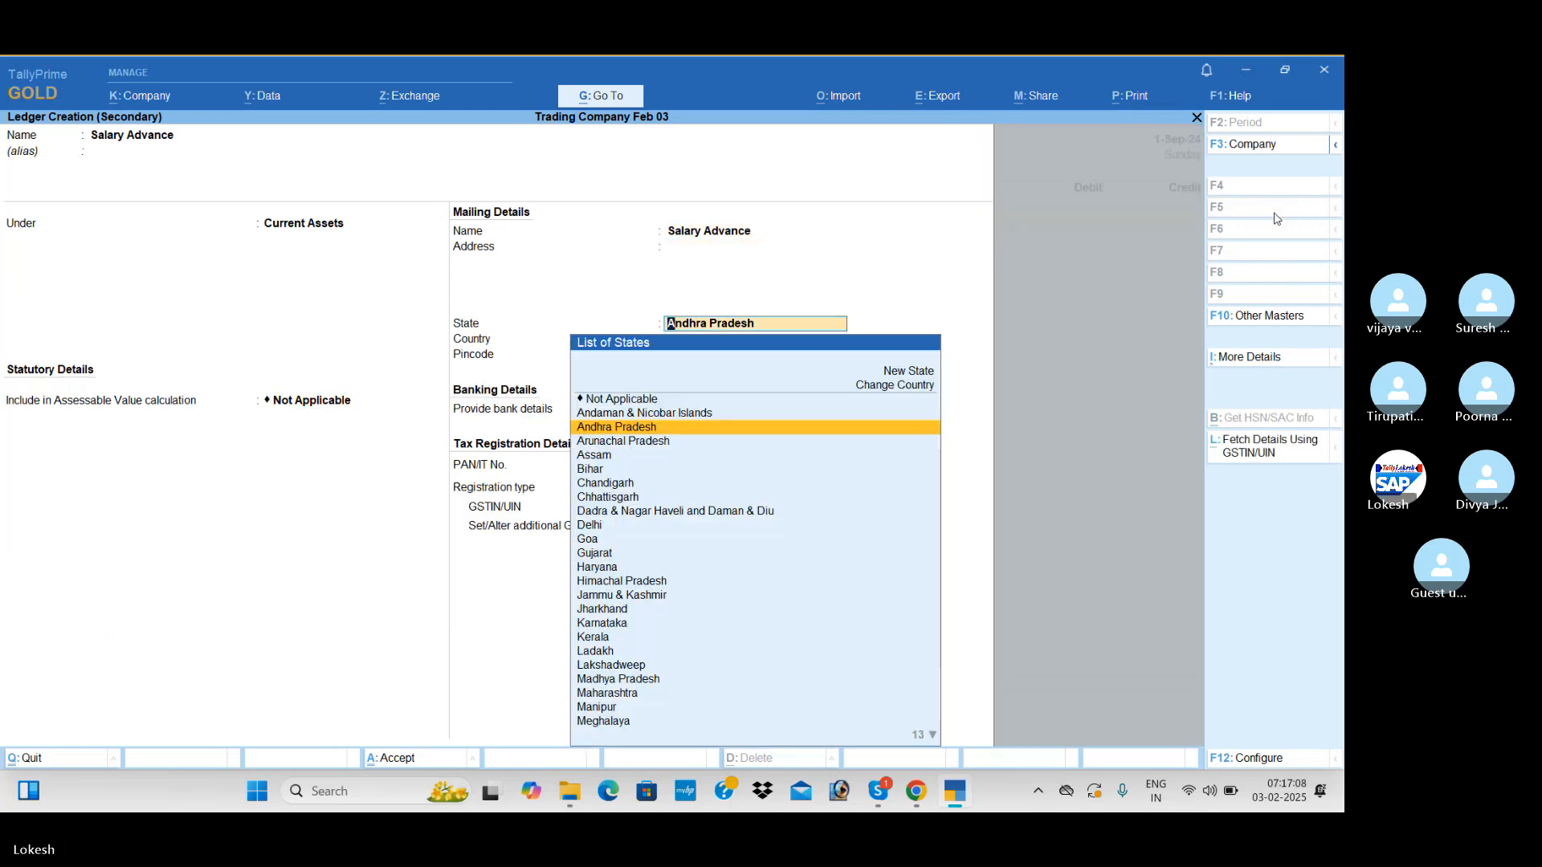
key(Return)
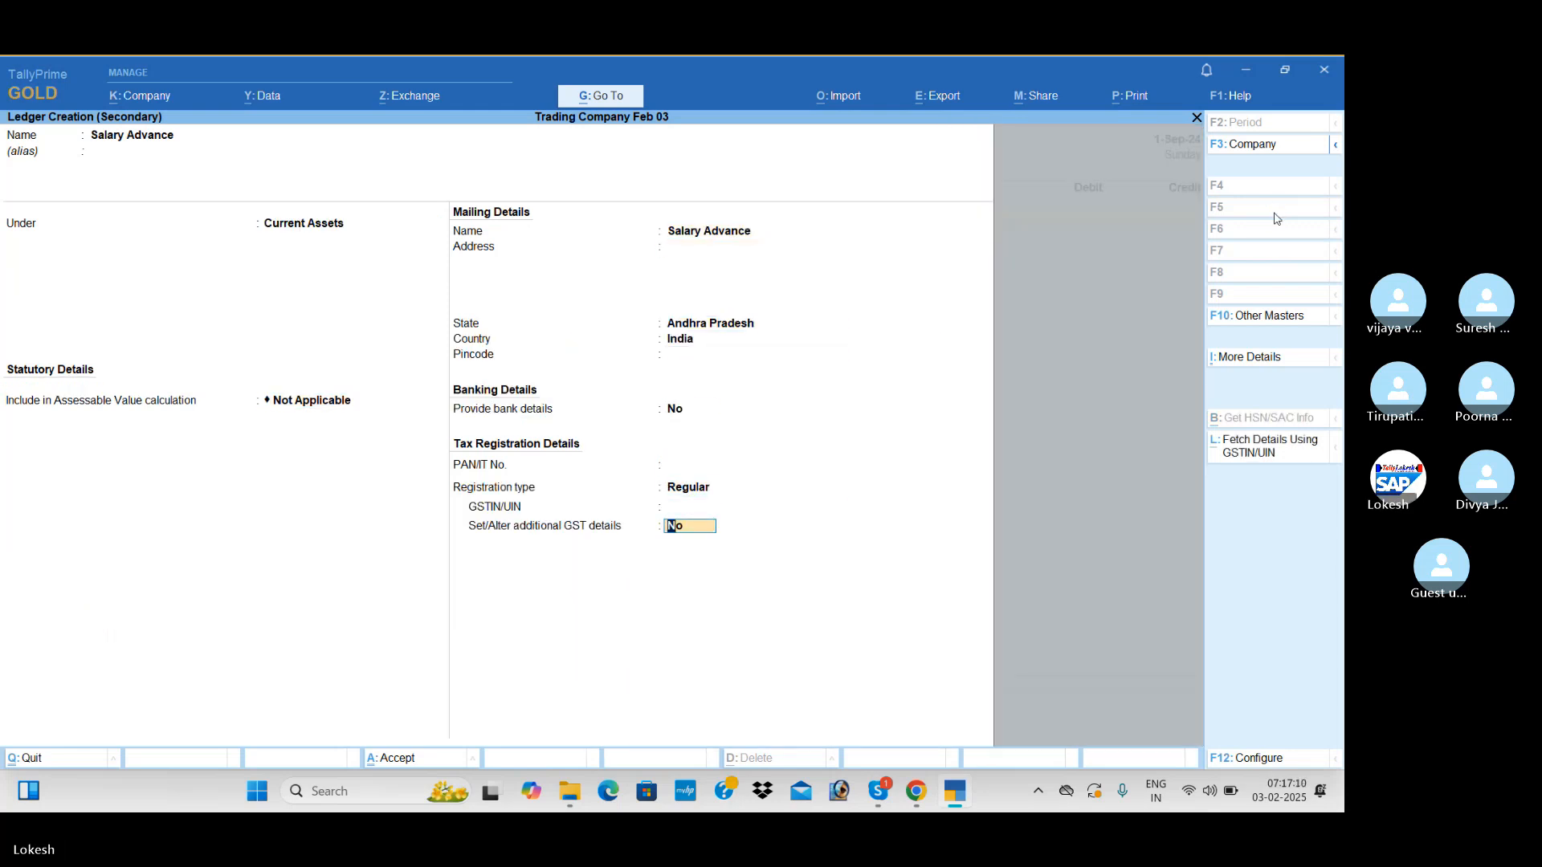
key(Return)
Debit Salary Advance with 2,000, credit Cash for the same amount, and save the payment voucher
key(Return)
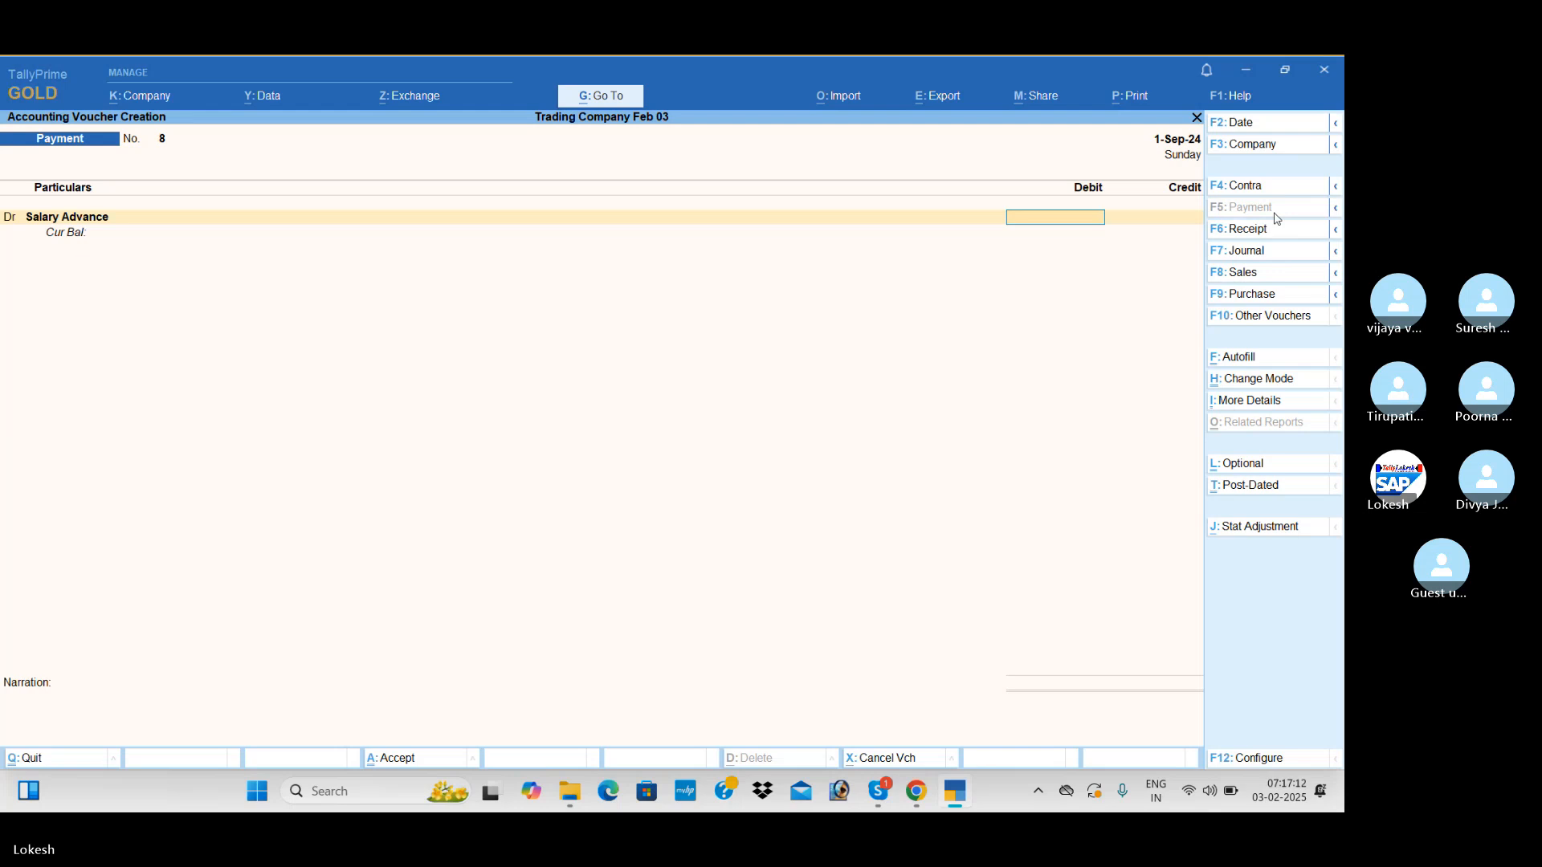
text(2000)
key(Return)
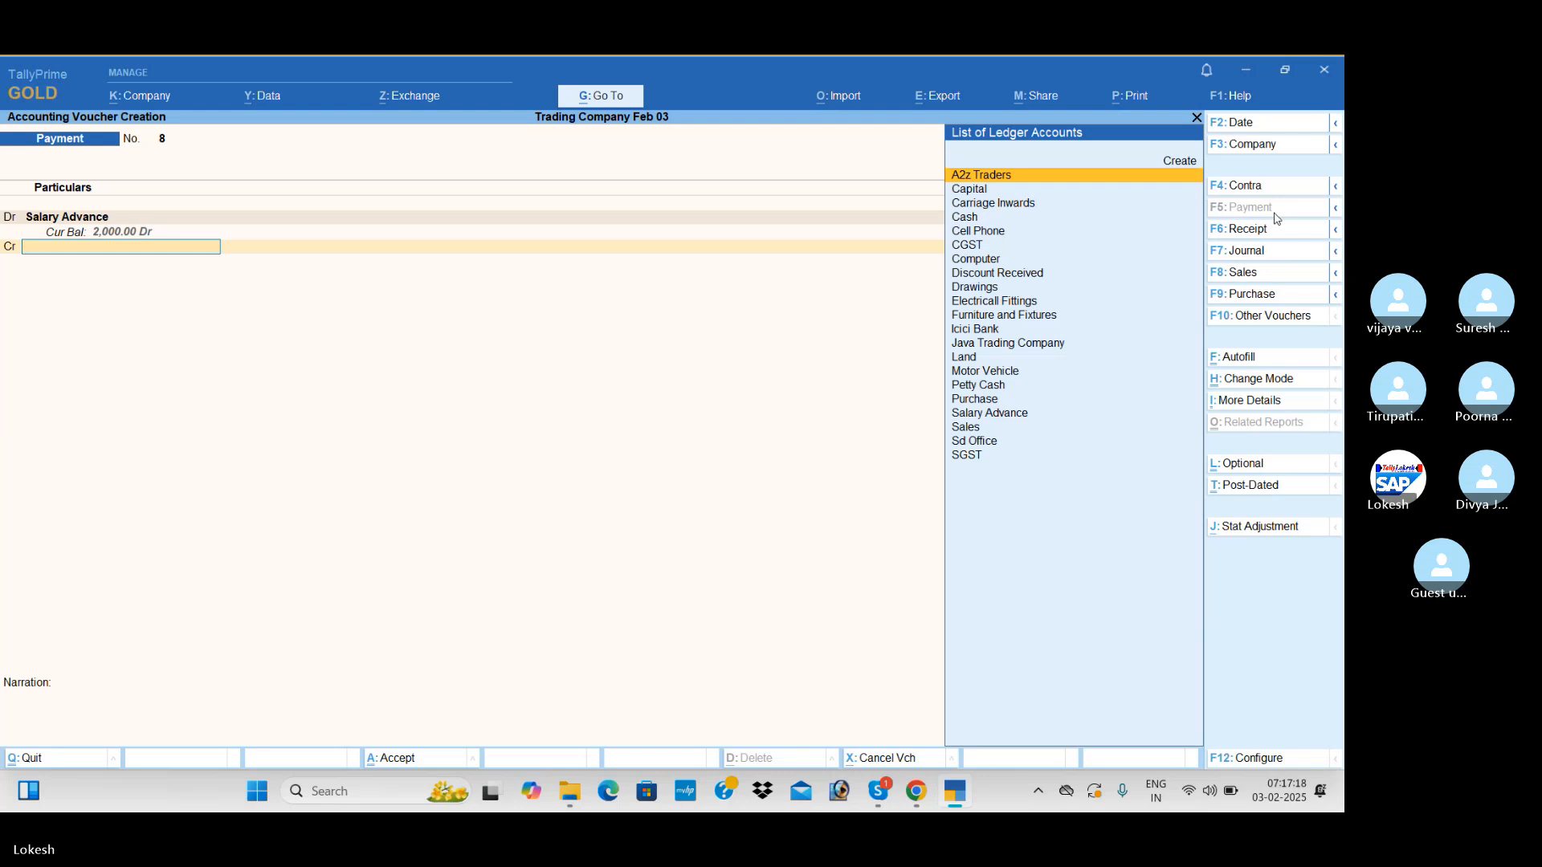
key(Down)
key(Down)
key(Down)
key(Return)
key(Return)
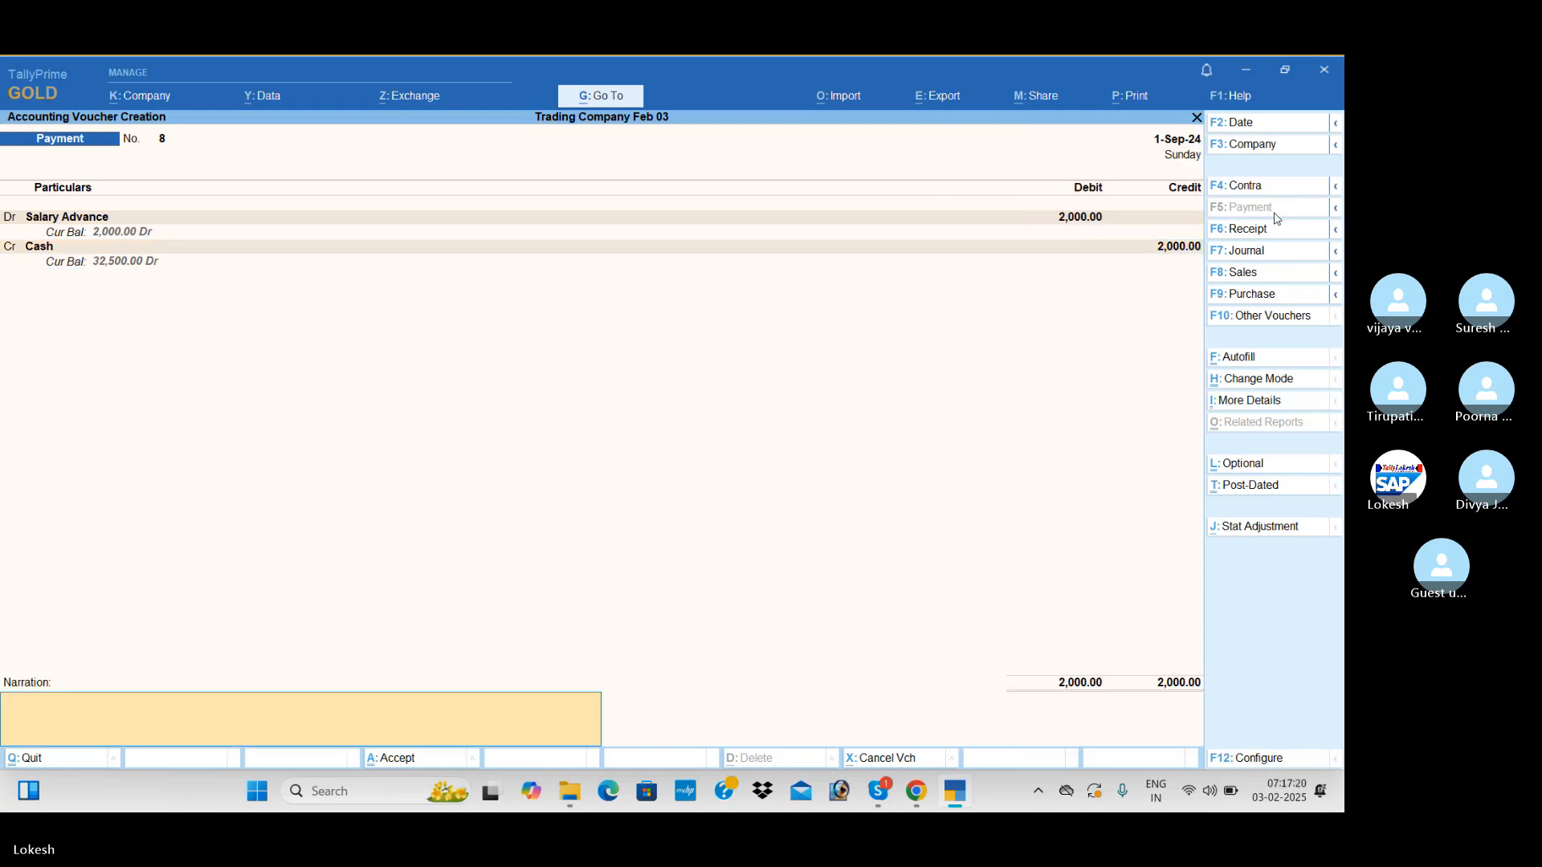
key(Return)
key(Return)
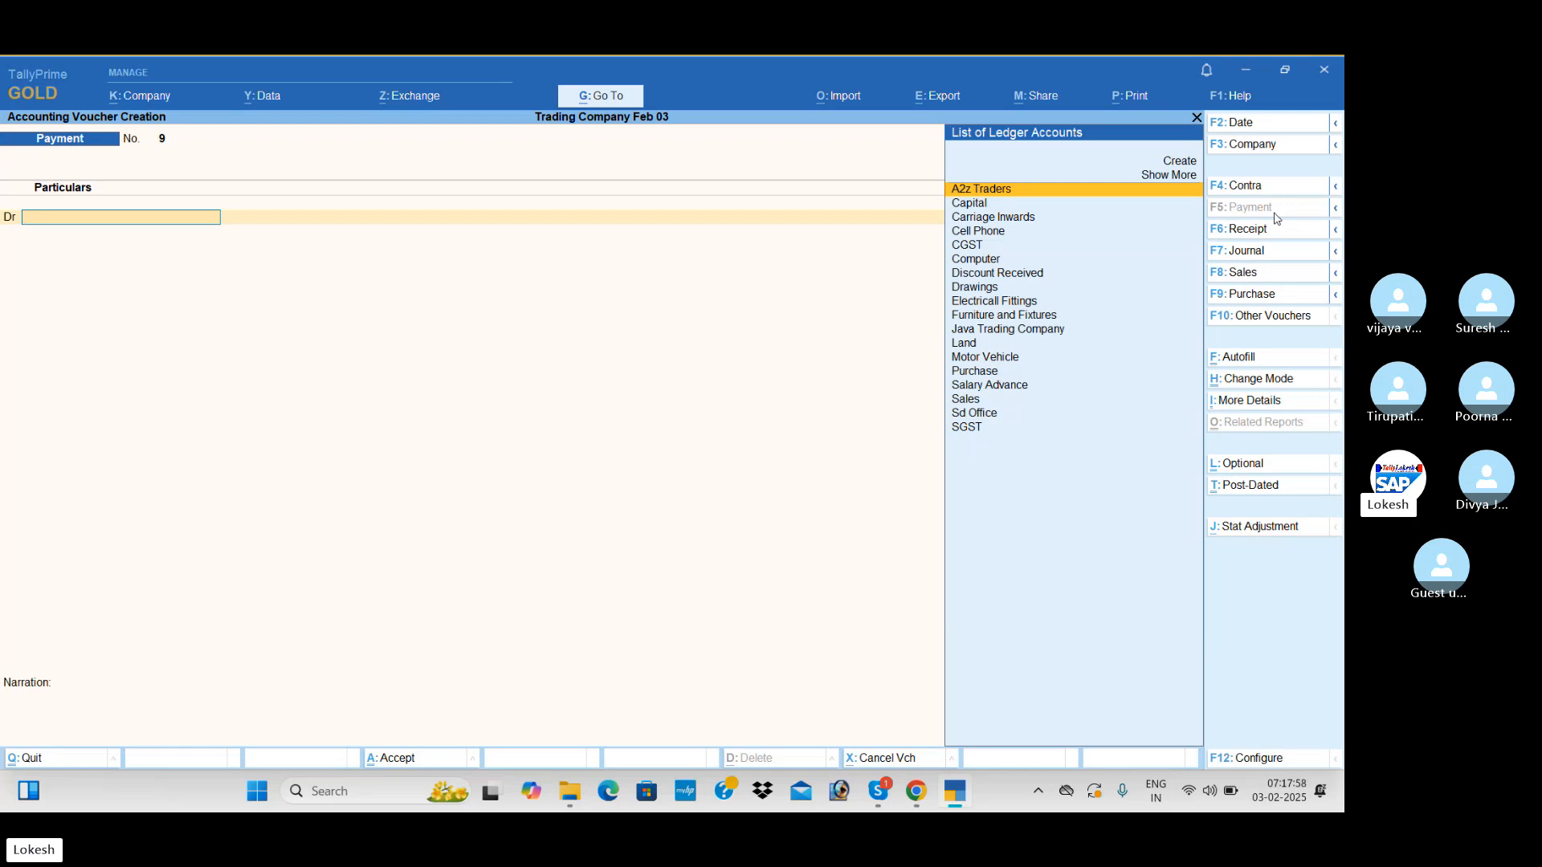
Set the date of the new payment voucher to 1-Oct-24
click(1261, 126)
text(1-)
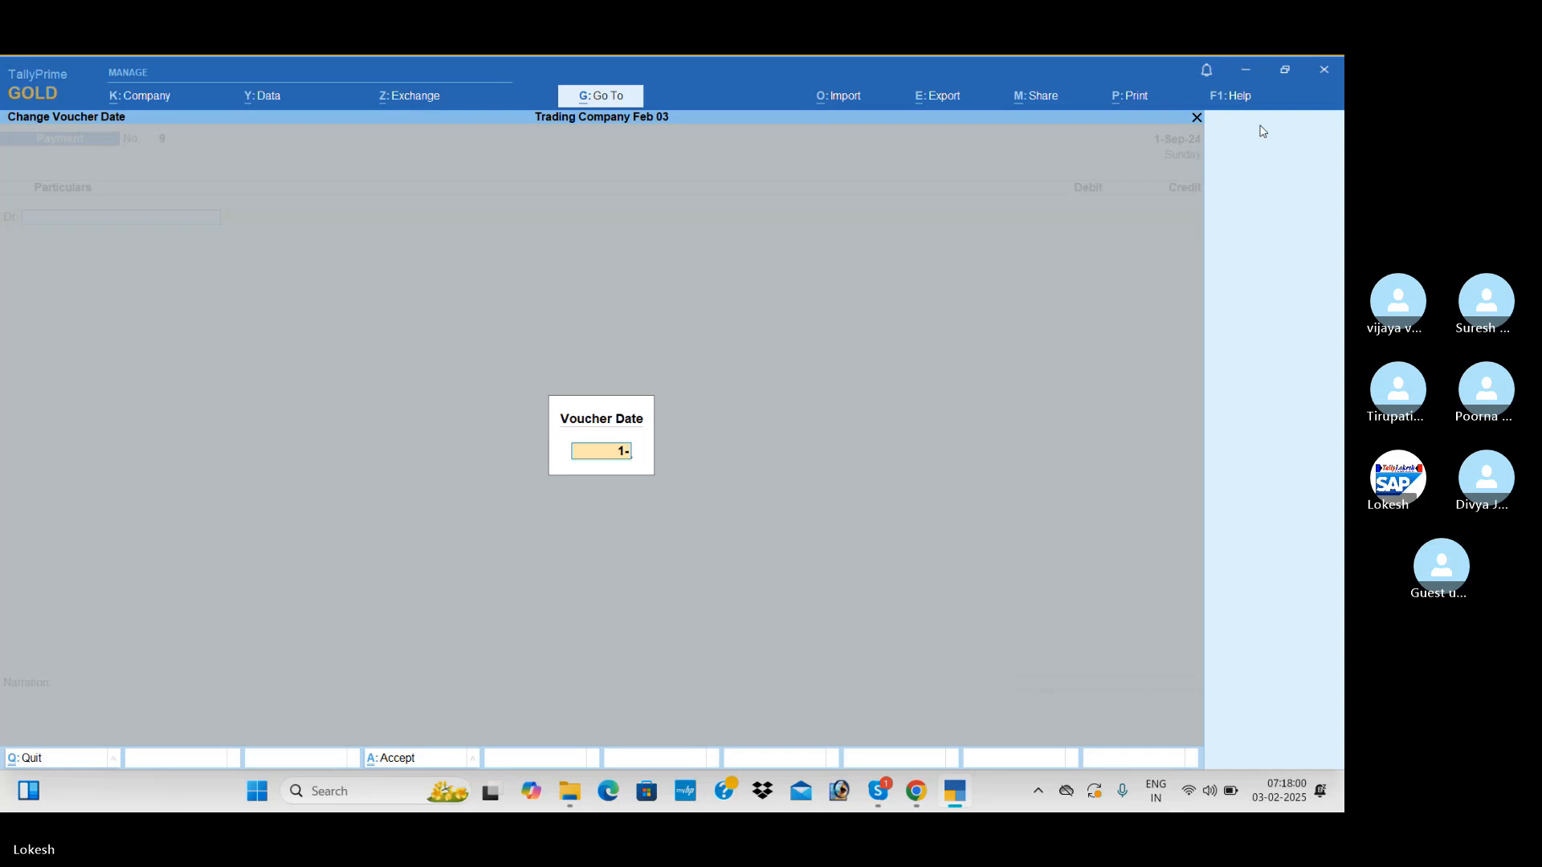
text(10)
key(Return)
Create a Salaries ledger under Indirect Expenses and use it as the payment voucher's debit account
text(Sa)
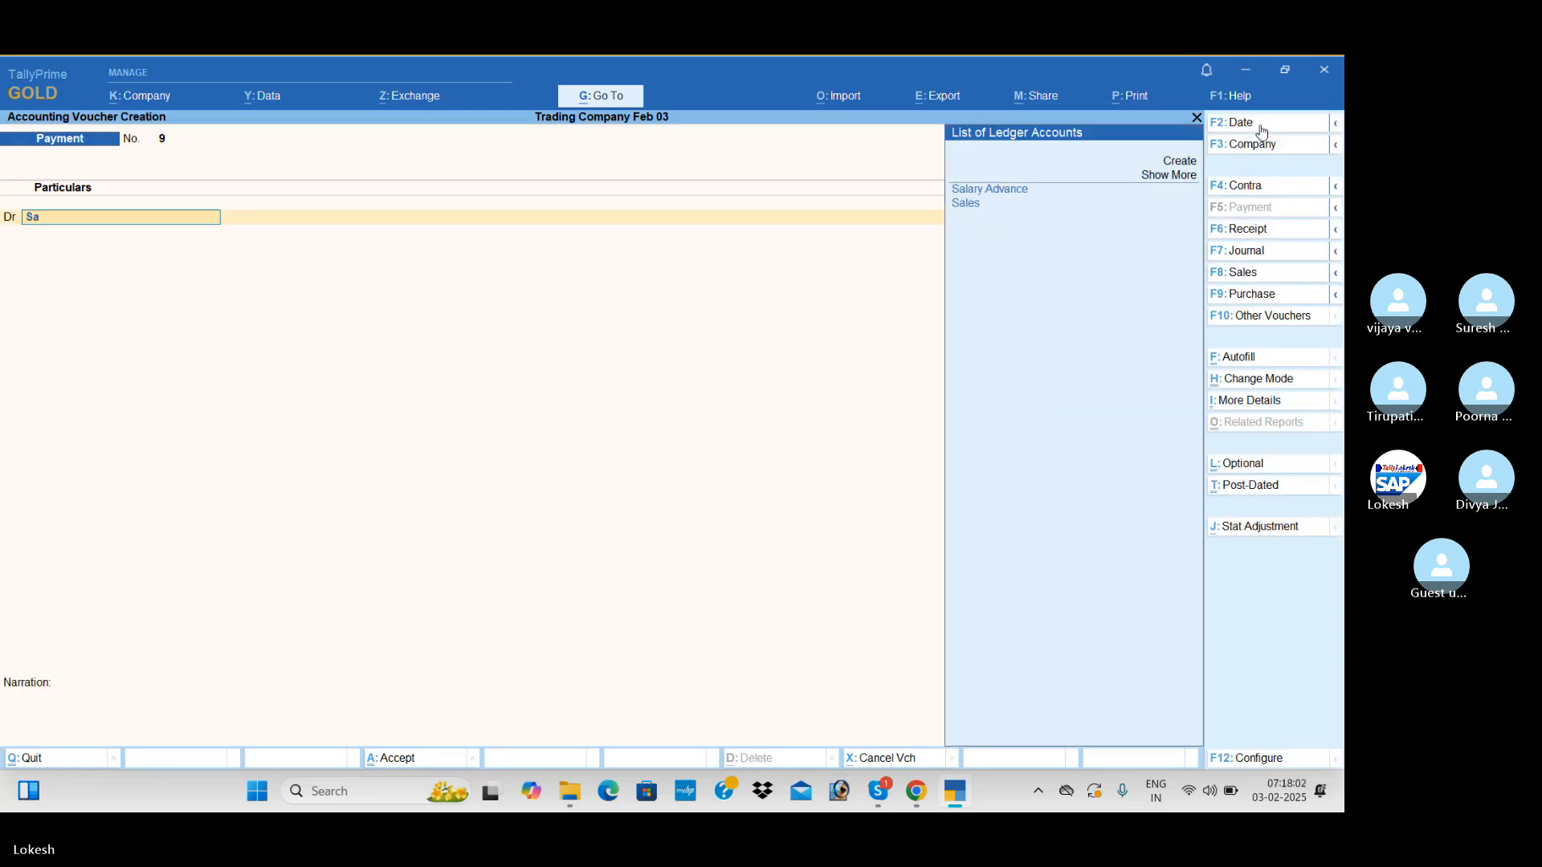
key(alt+c)
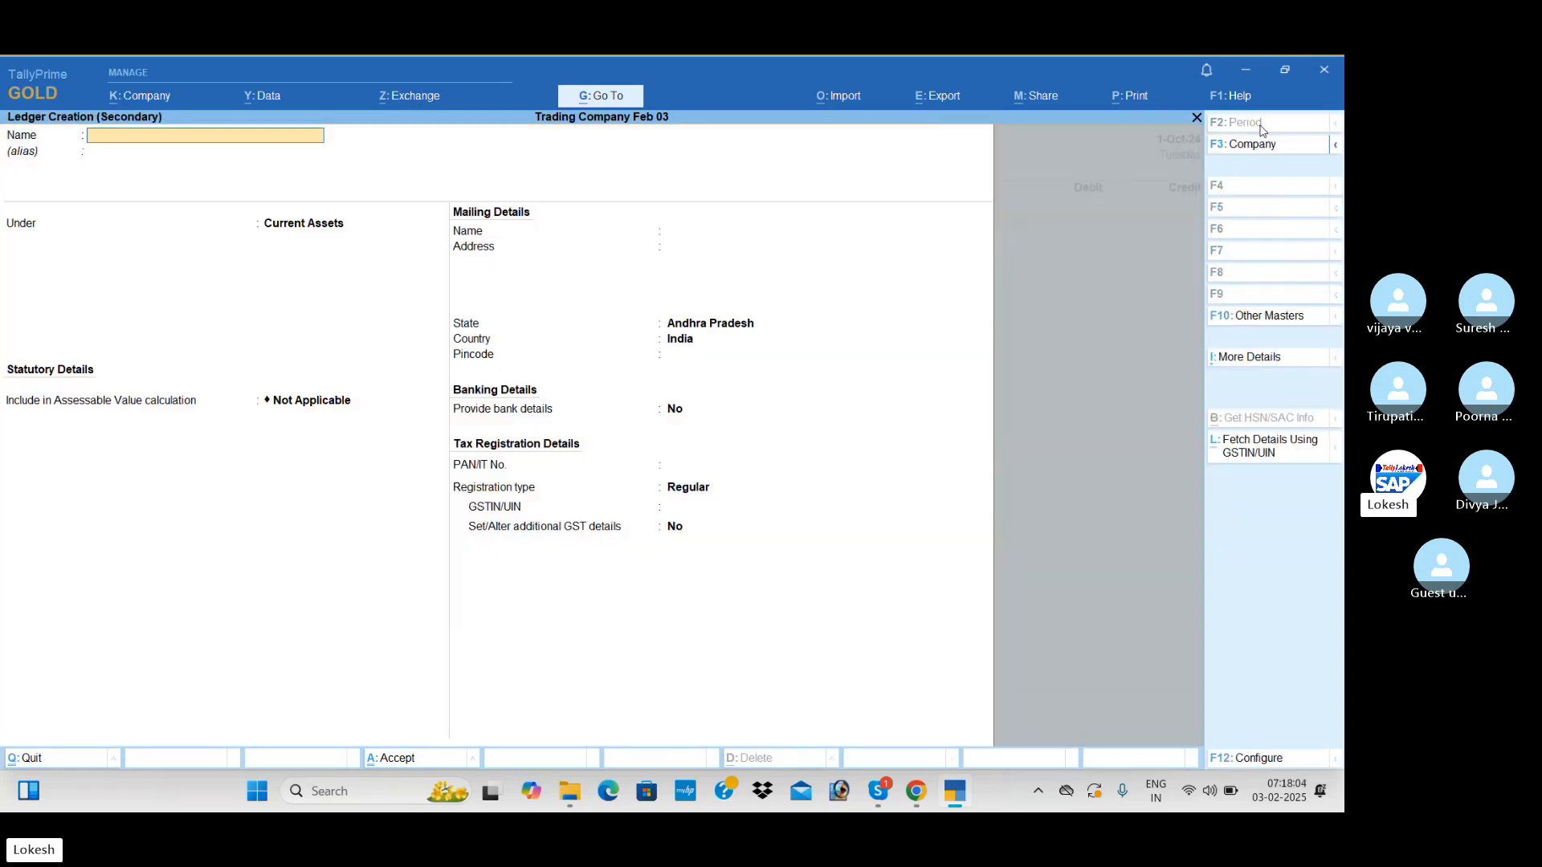
text(Salarie)
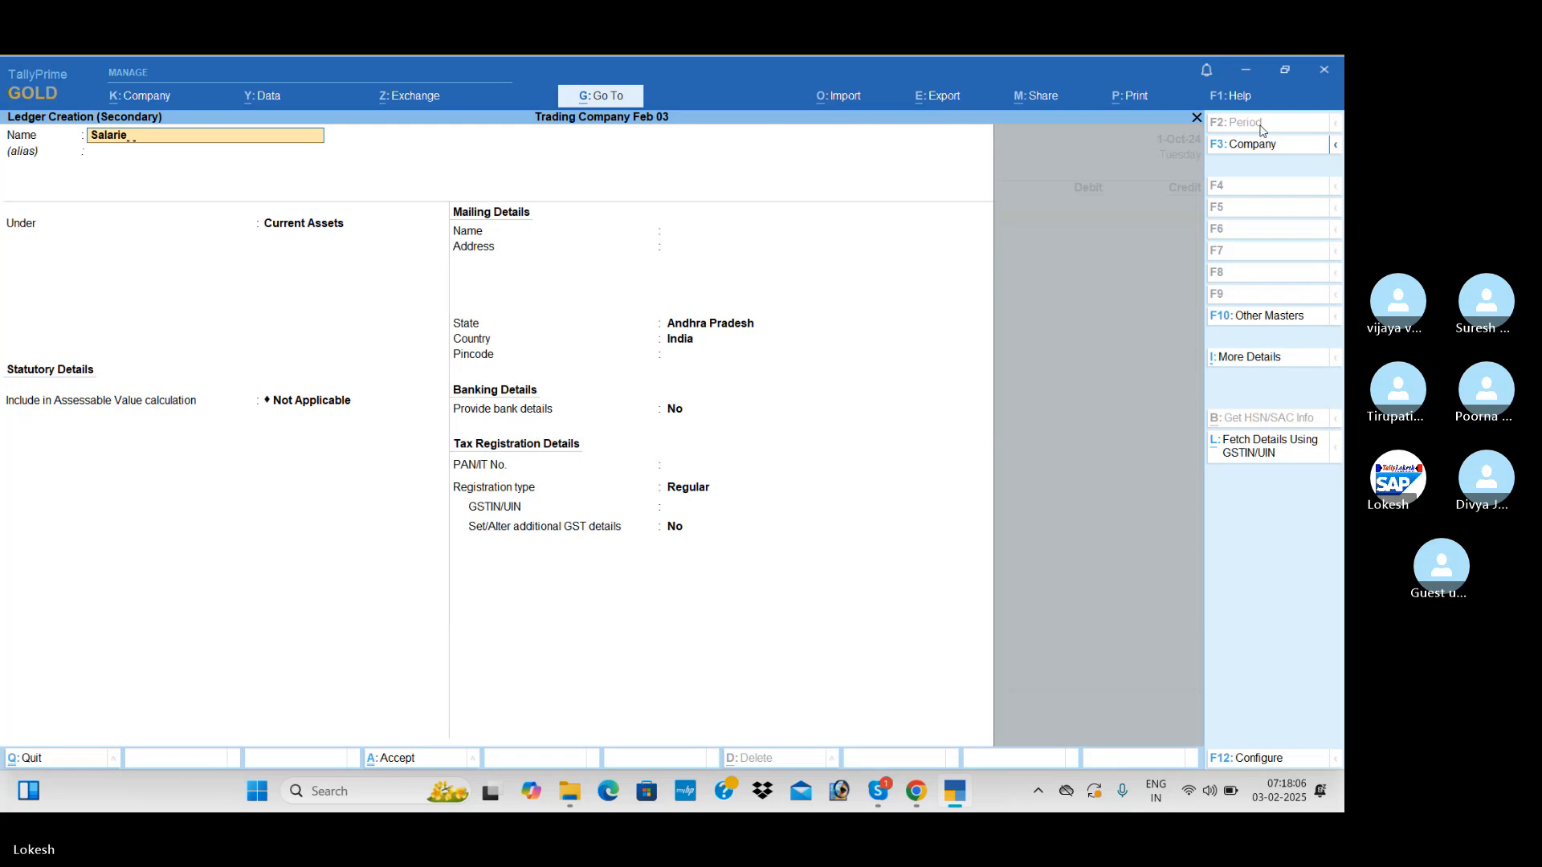
text(s)
key(Return)
text(In)
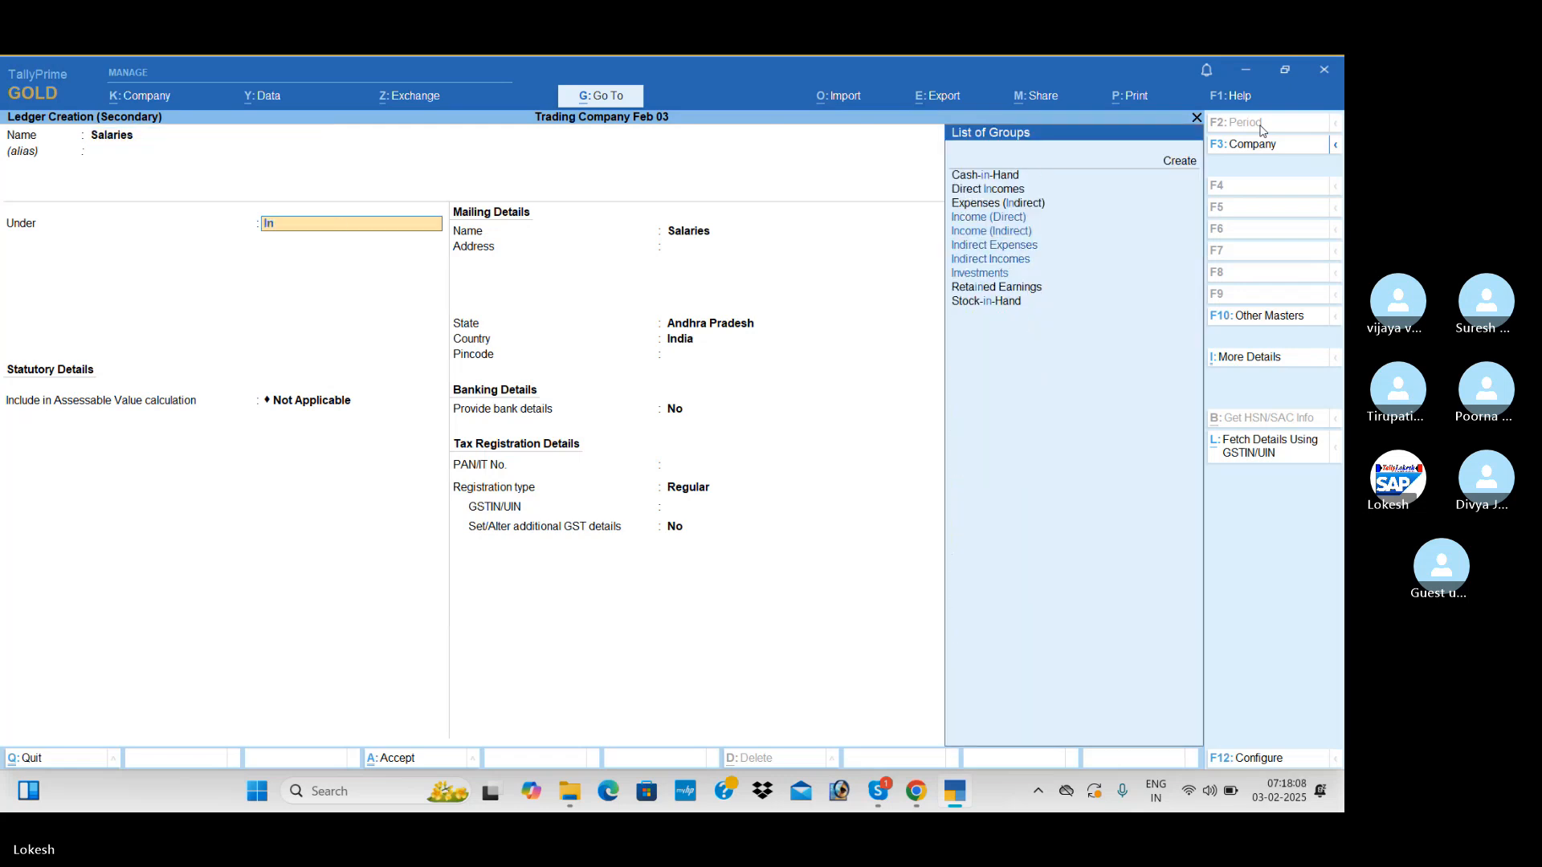
text(d)
key(Down)
key(Return)
key(ctrl+a)
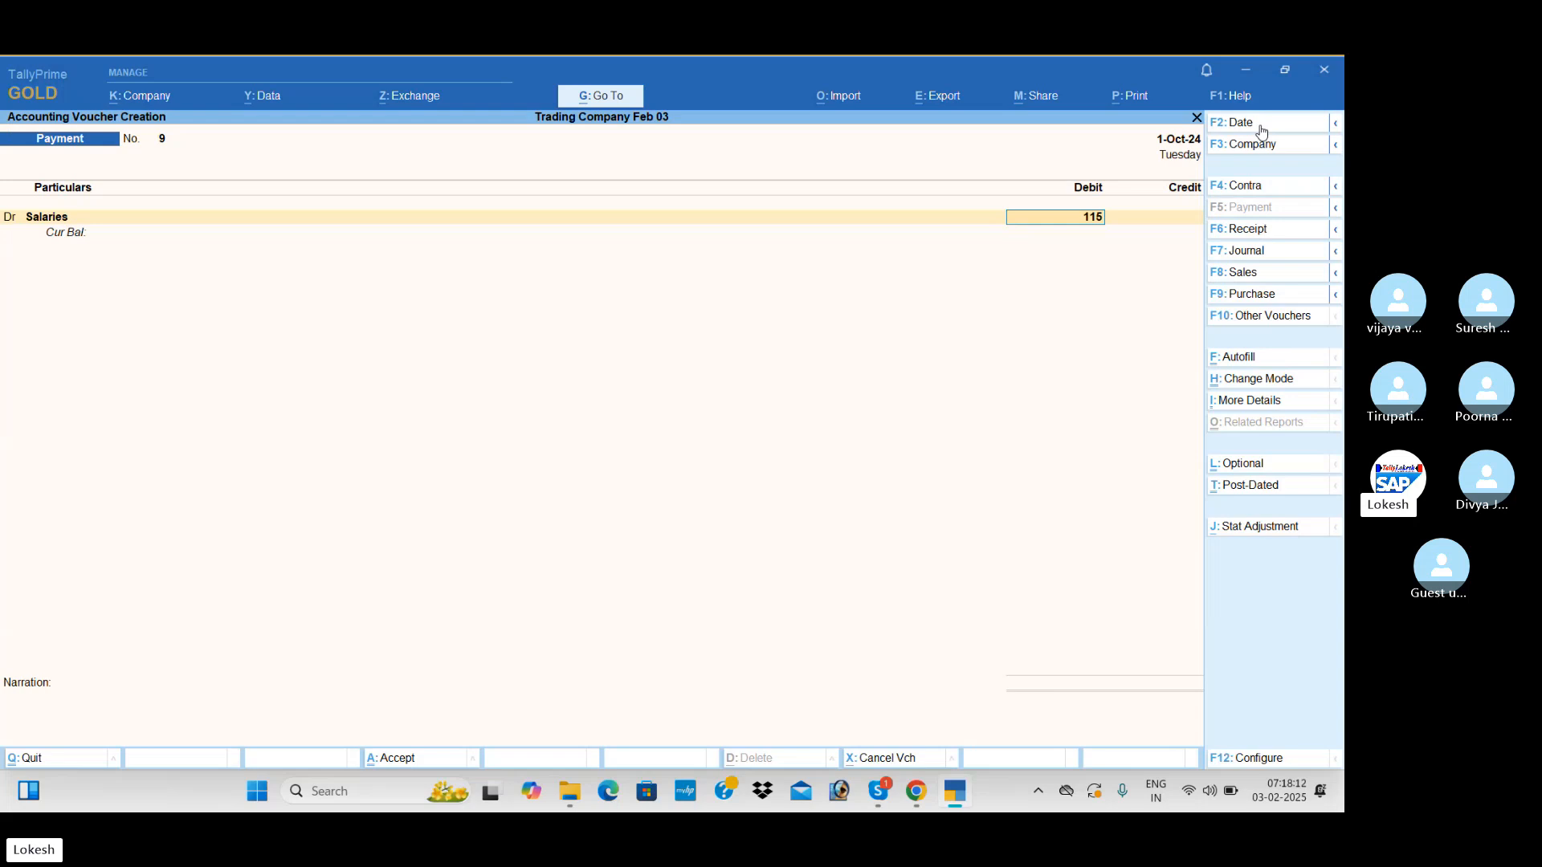
Debit Salaries with 11,500 and credit Salary Advance with 500 in the payment voucher
text(00)
key(Return)
text(S)
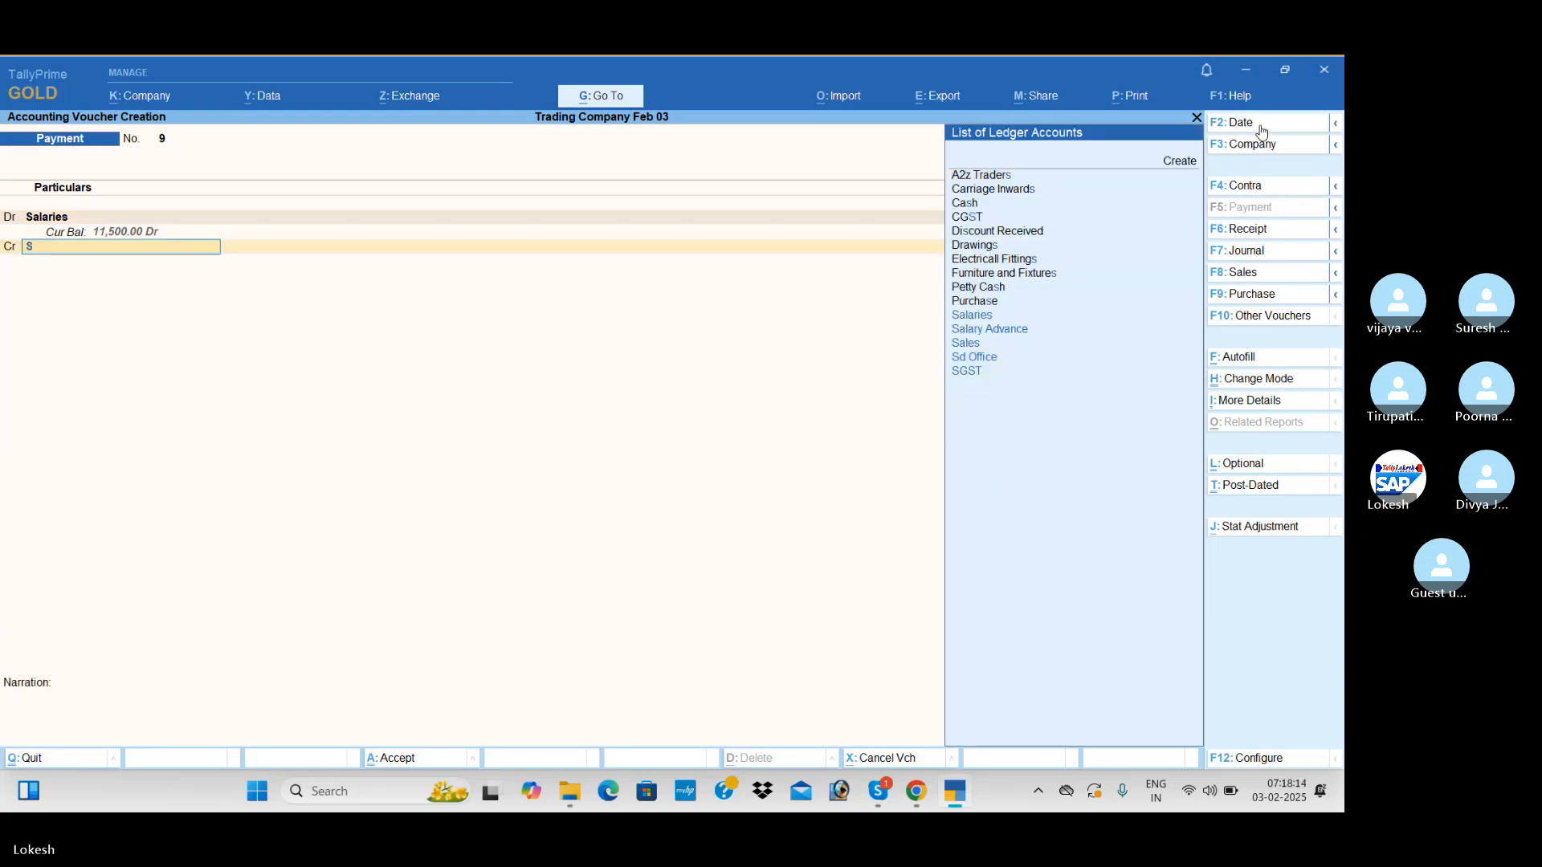
text(a)
key(Down)
key(Return)
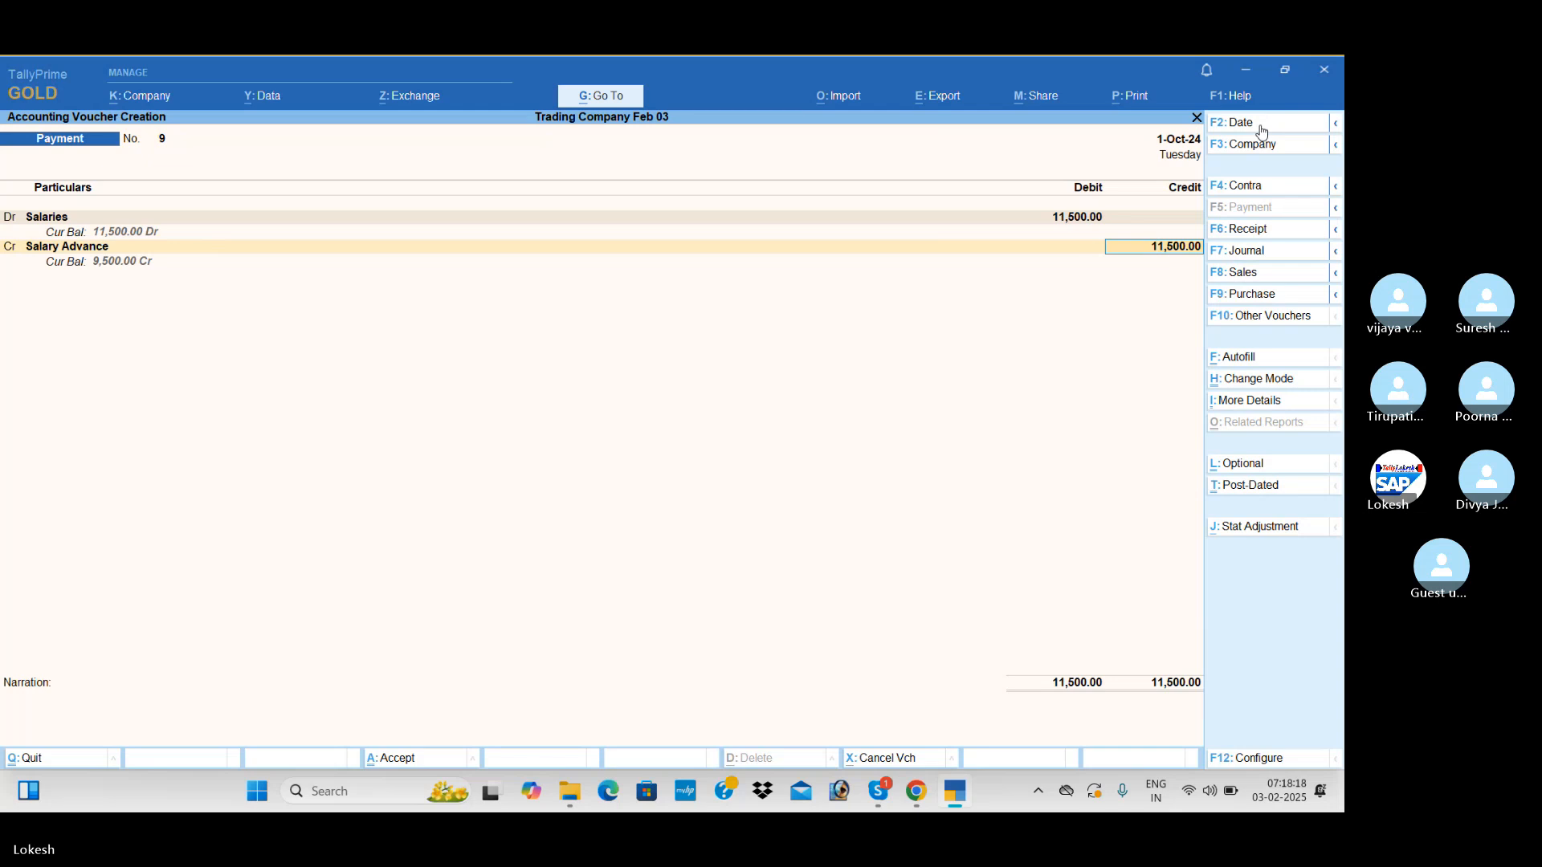
text(500)
key(Return)
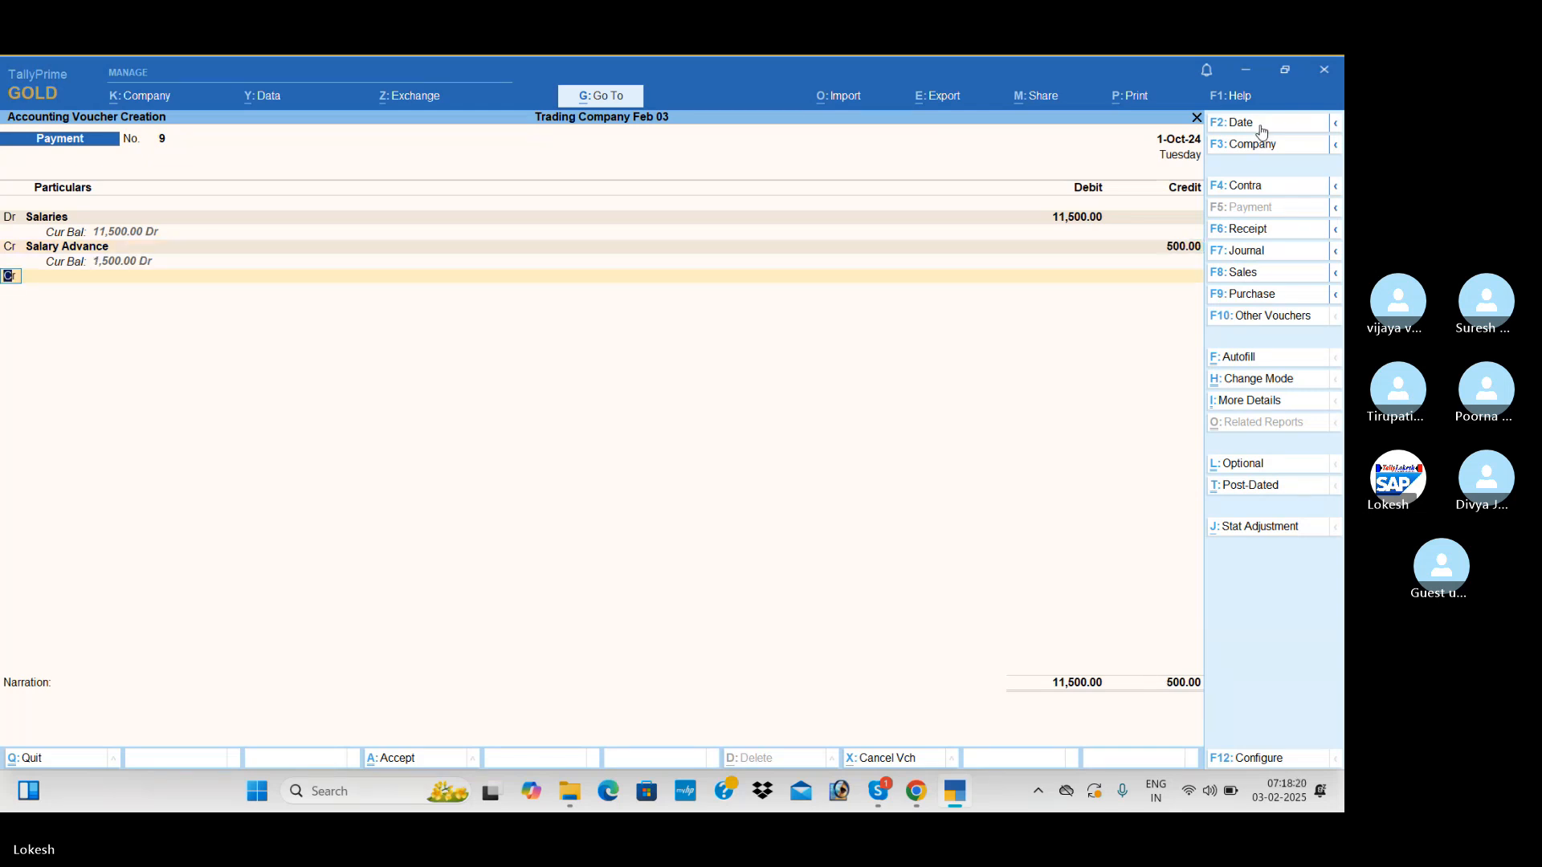
Credit the remaining 11,000 to Icici Bank with Cheque as transaction type and save the payment voucher
key(Return)
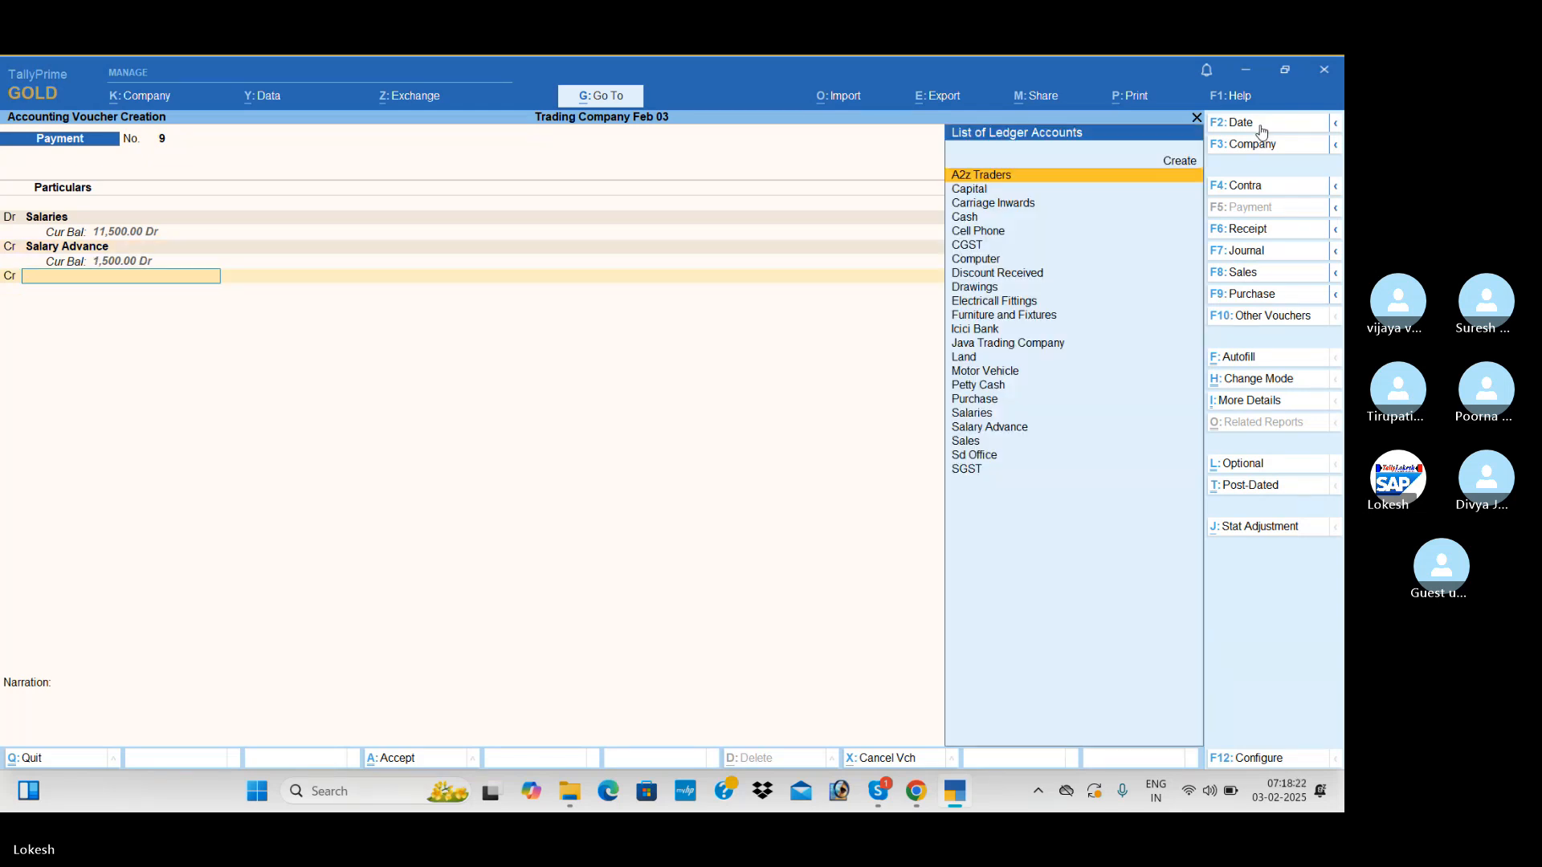
text(I)
key(Return)
key(Return)
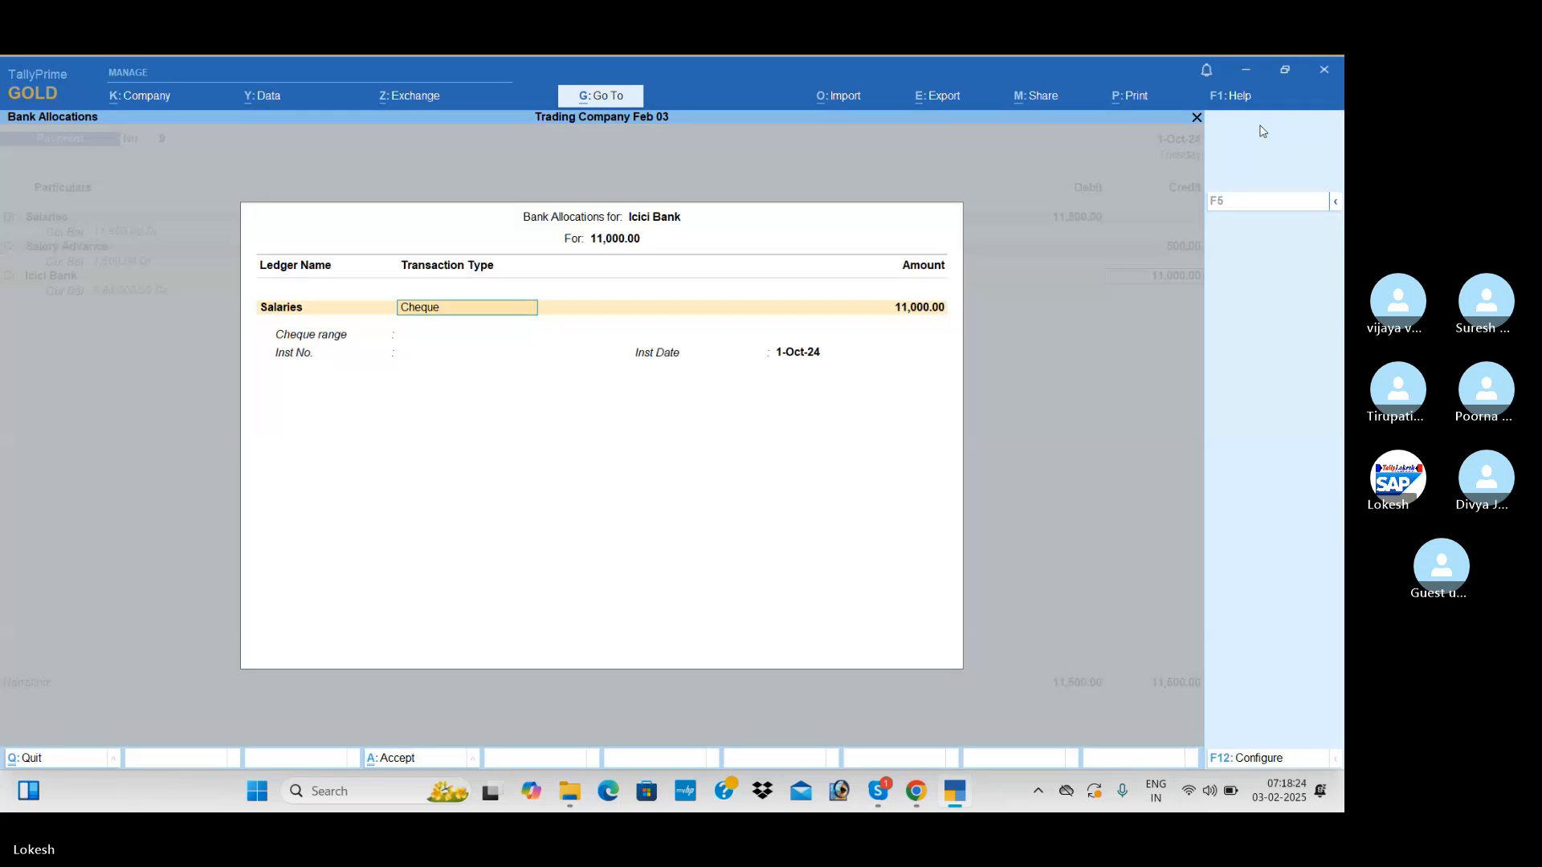
key(Return)
key(Return)
key(Return)
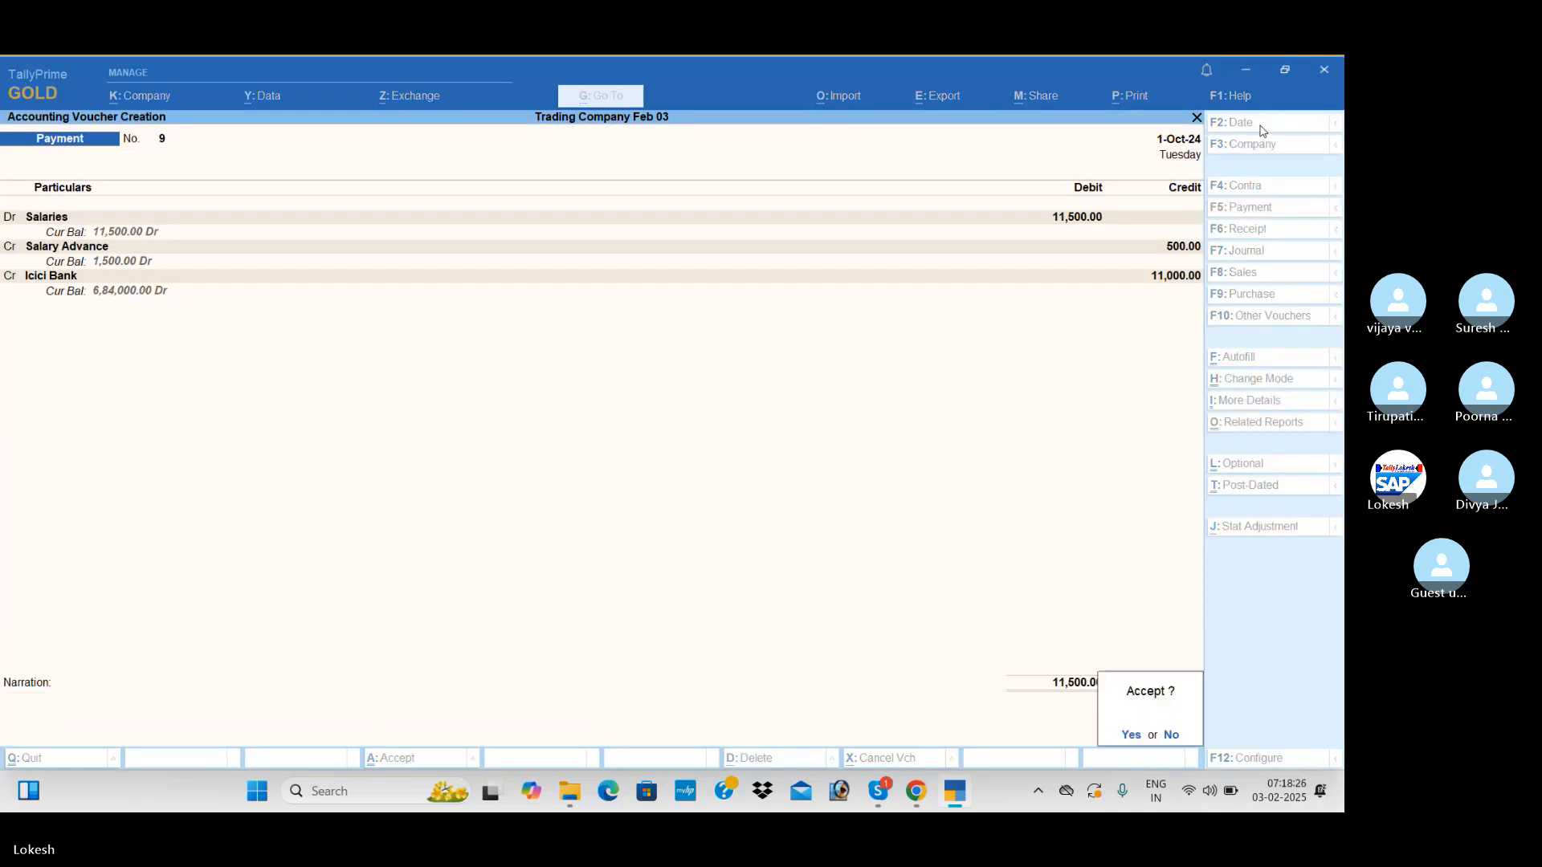
key(Return)
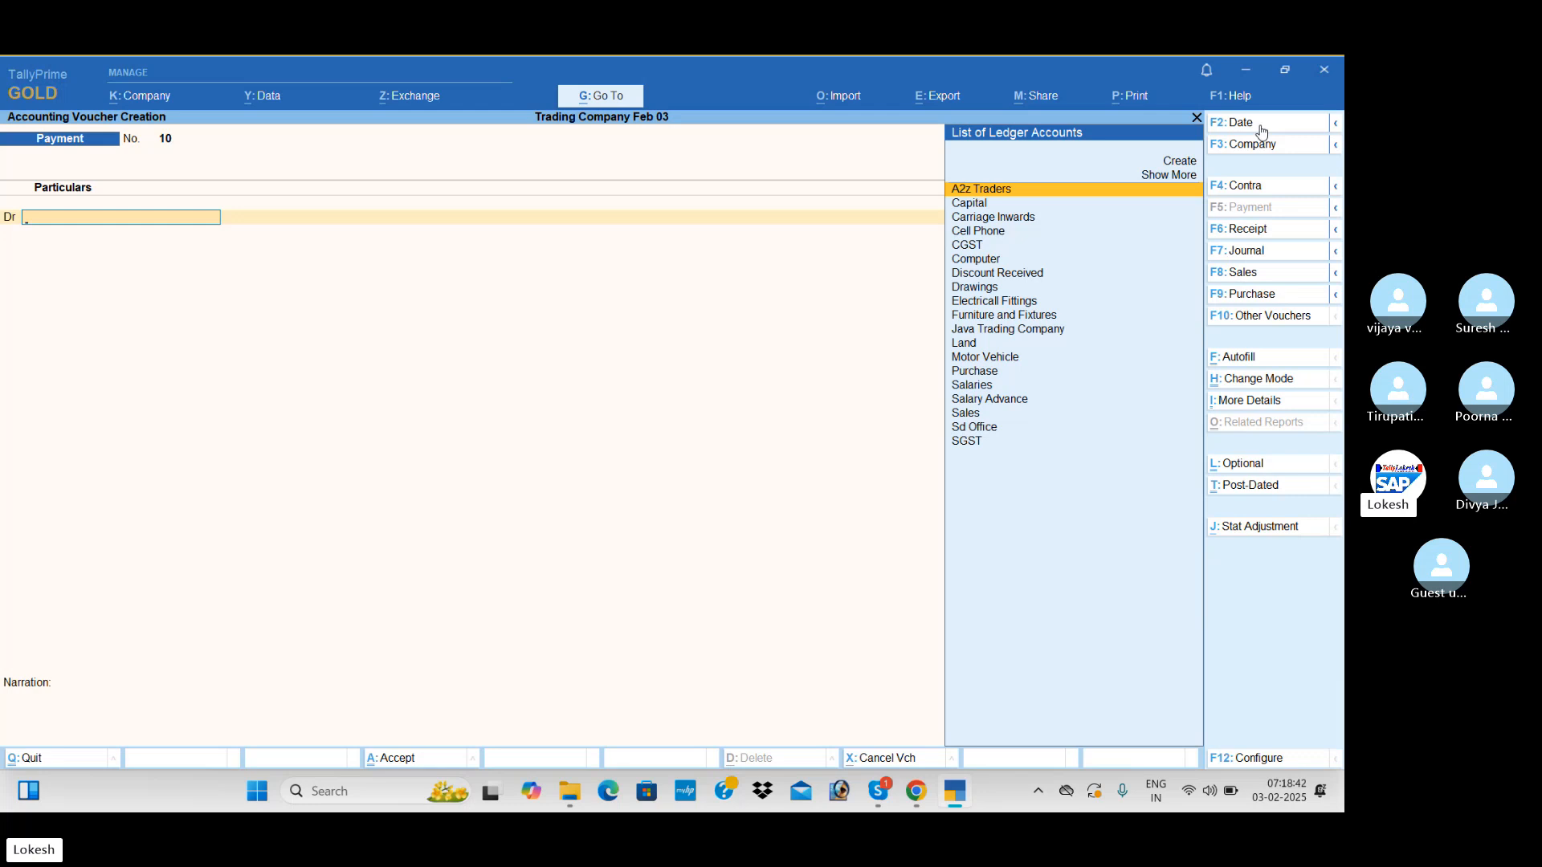
Switch to a purchase voucher and enable separate Actual and Billed Quantity columns in invoices in the company features
click(1256, 297)
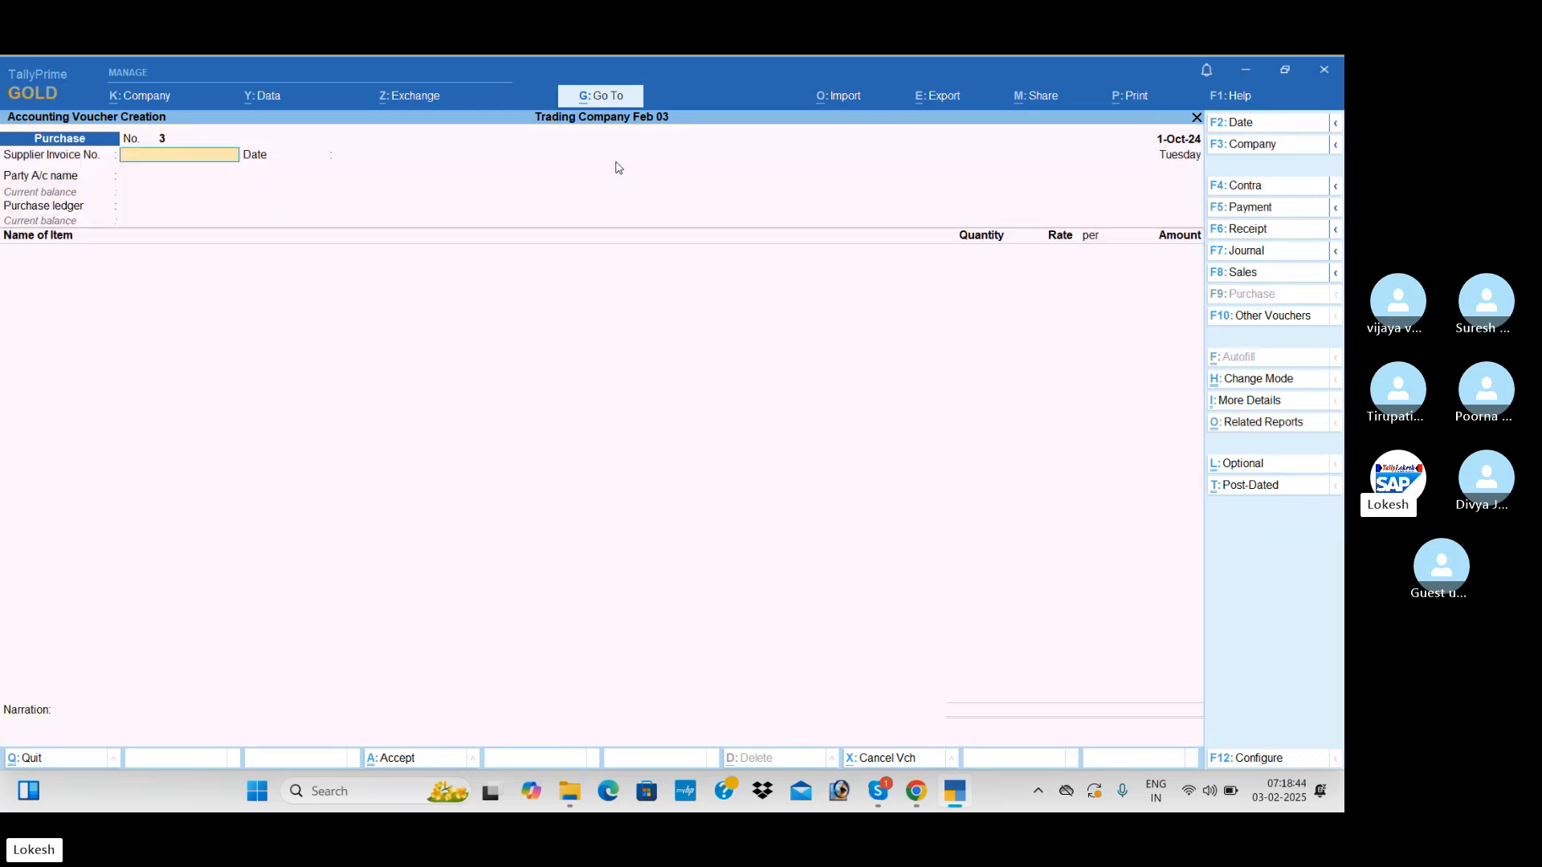
click(165, 97)
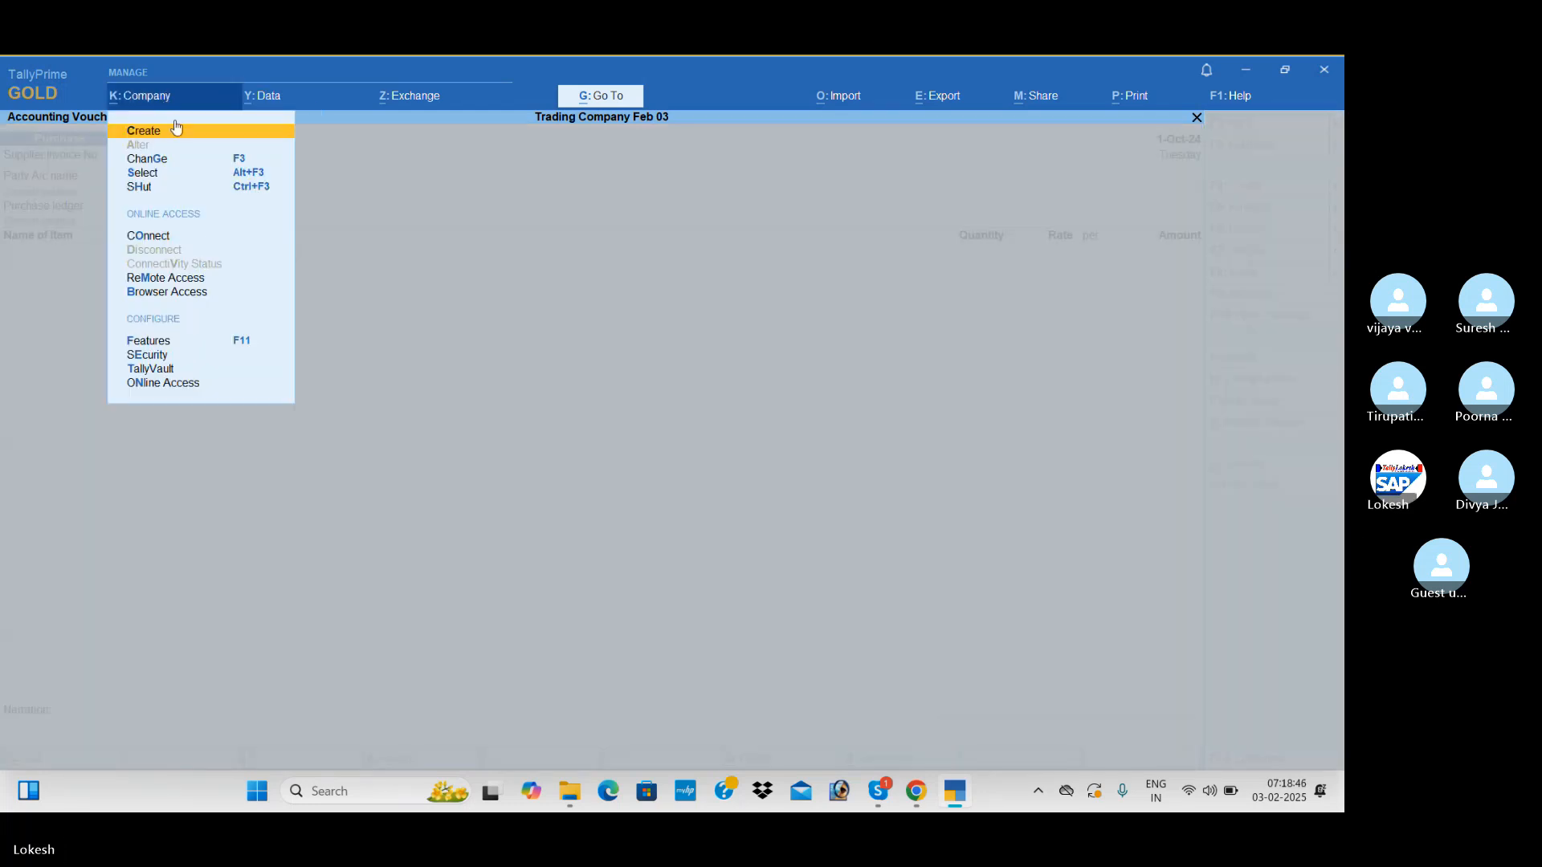
click(245, 343)
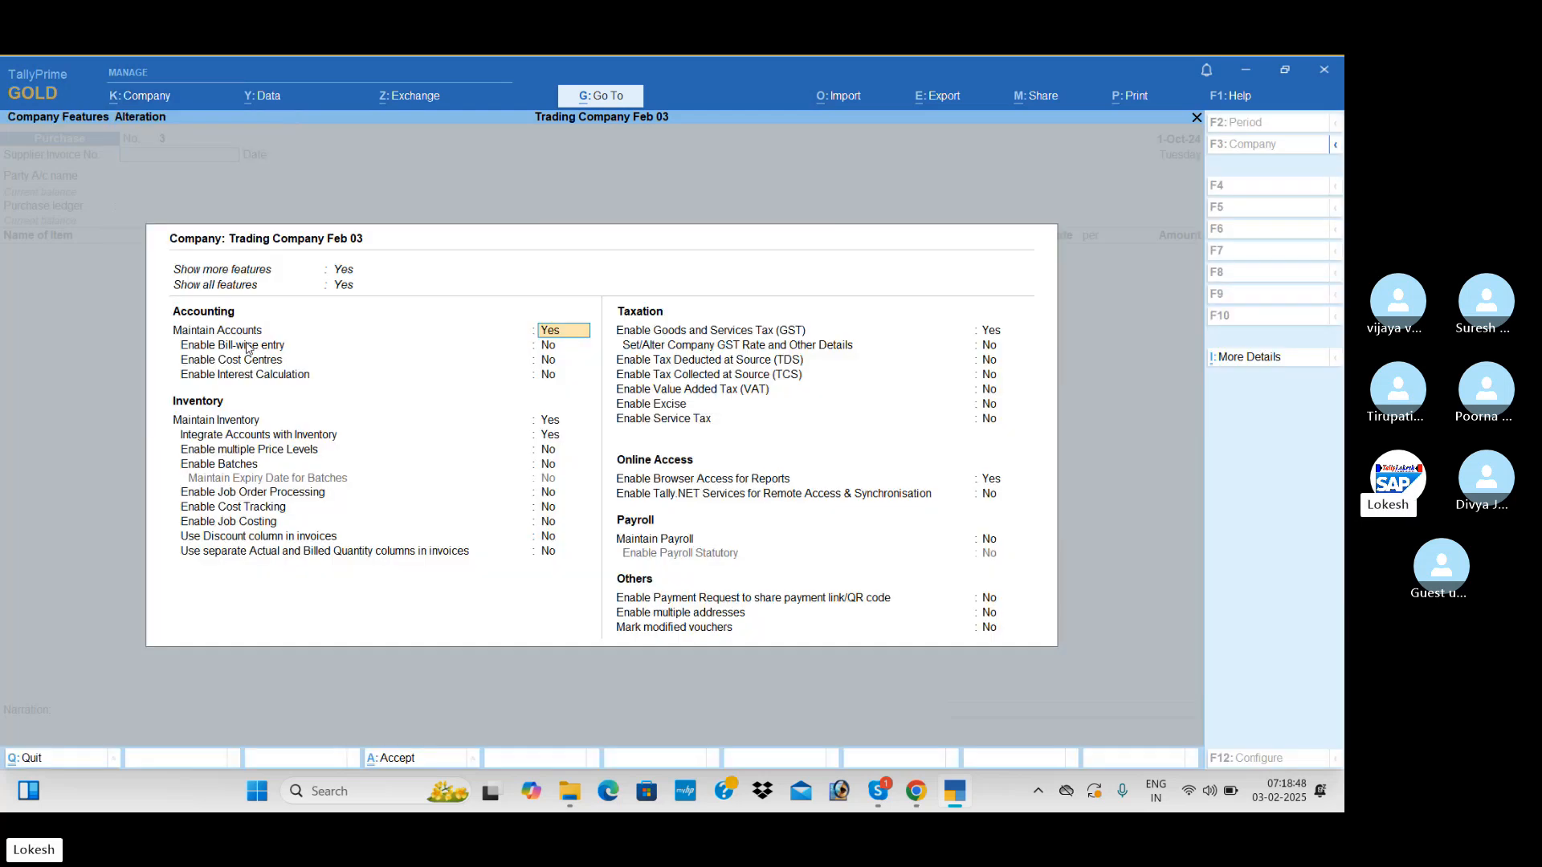
click(552, 553)
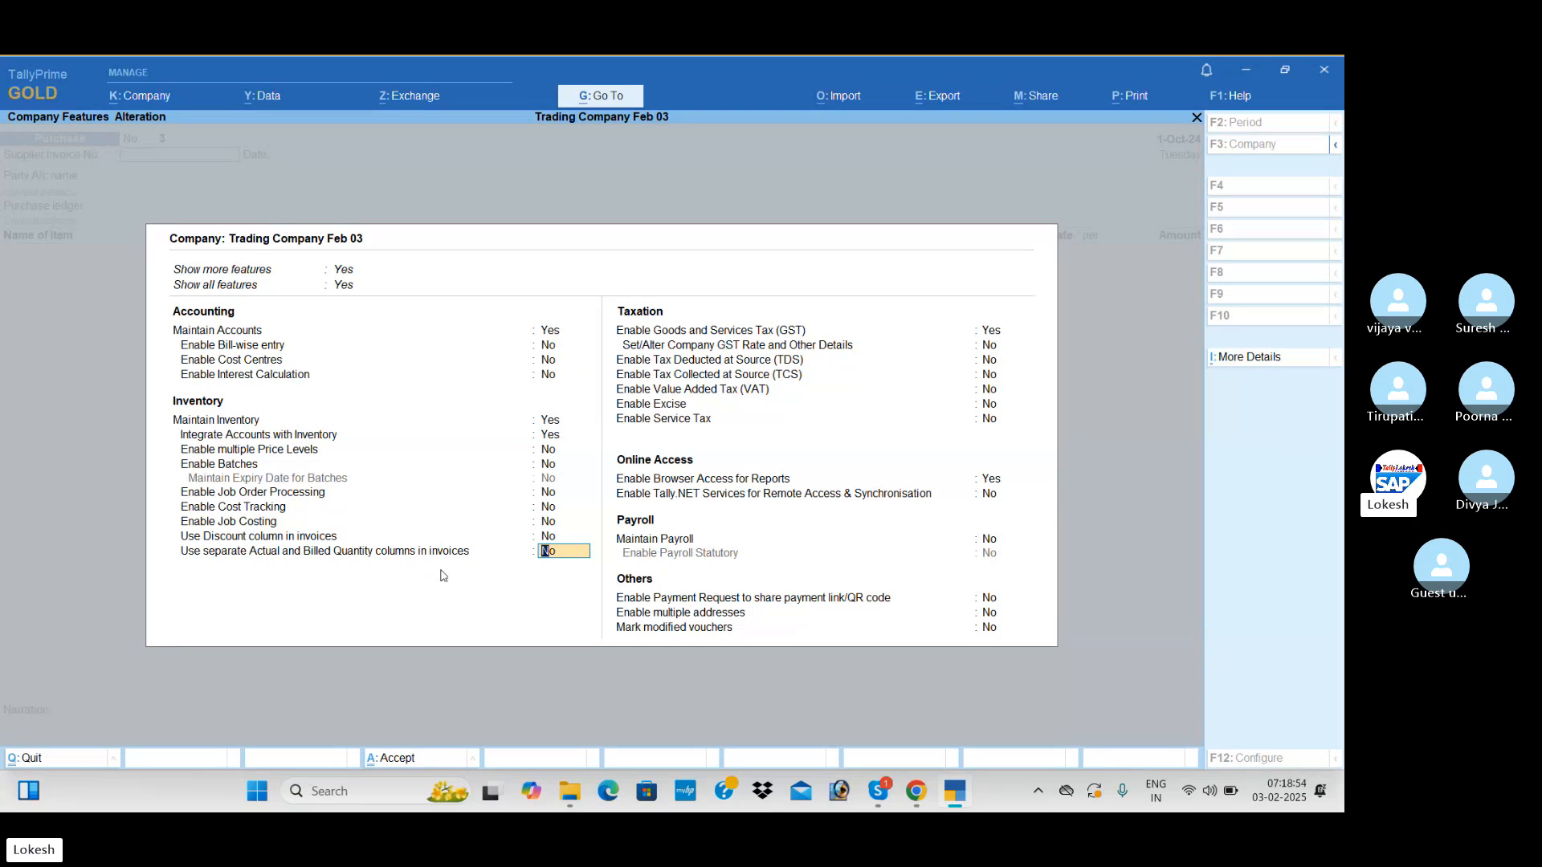
text(y)
key(Return)
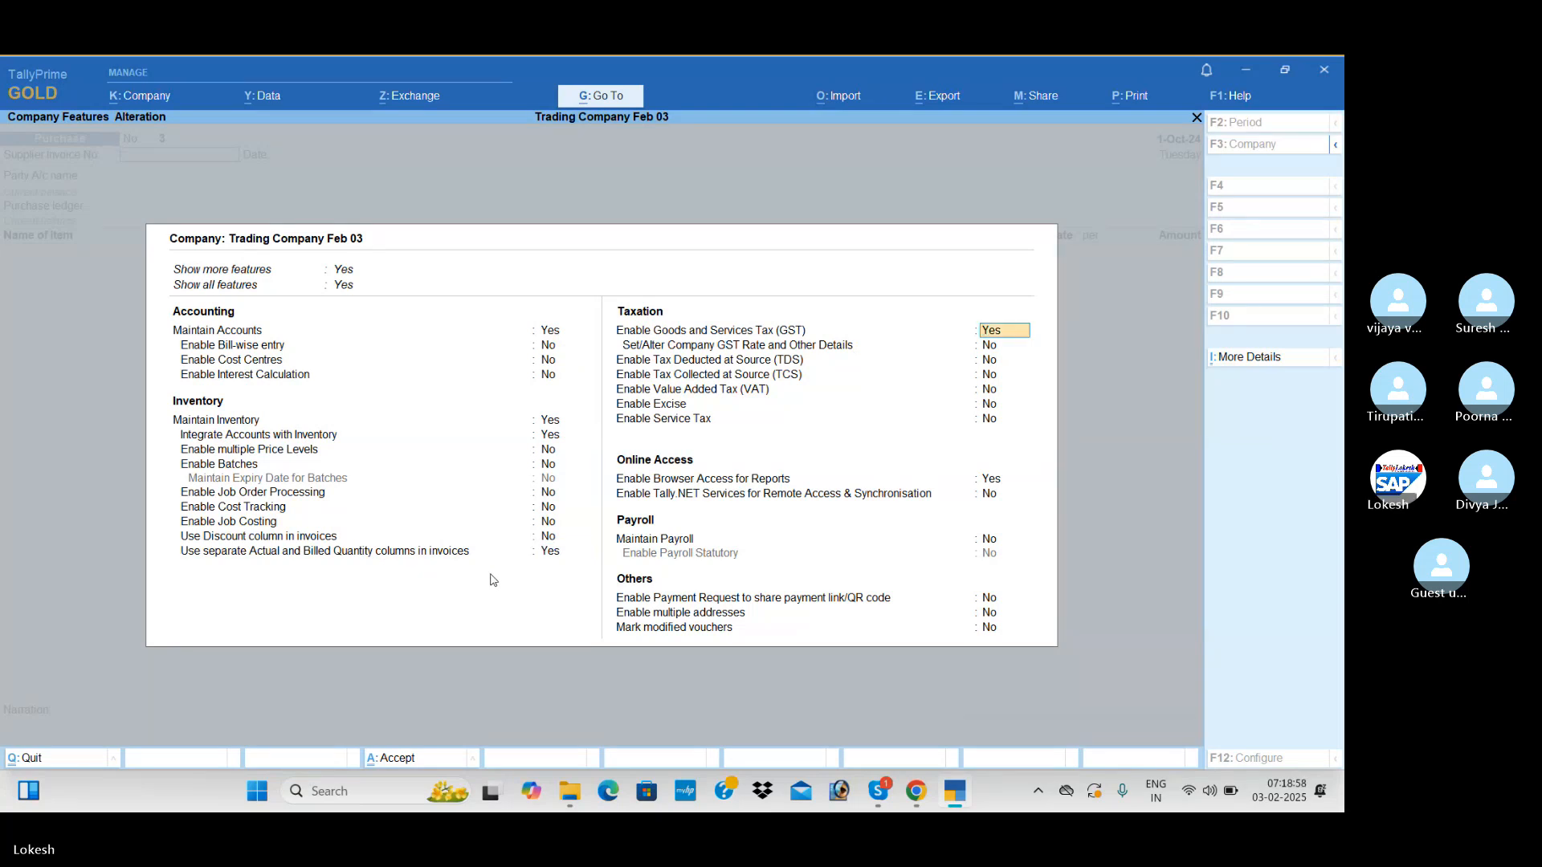
key(ctrl+a)
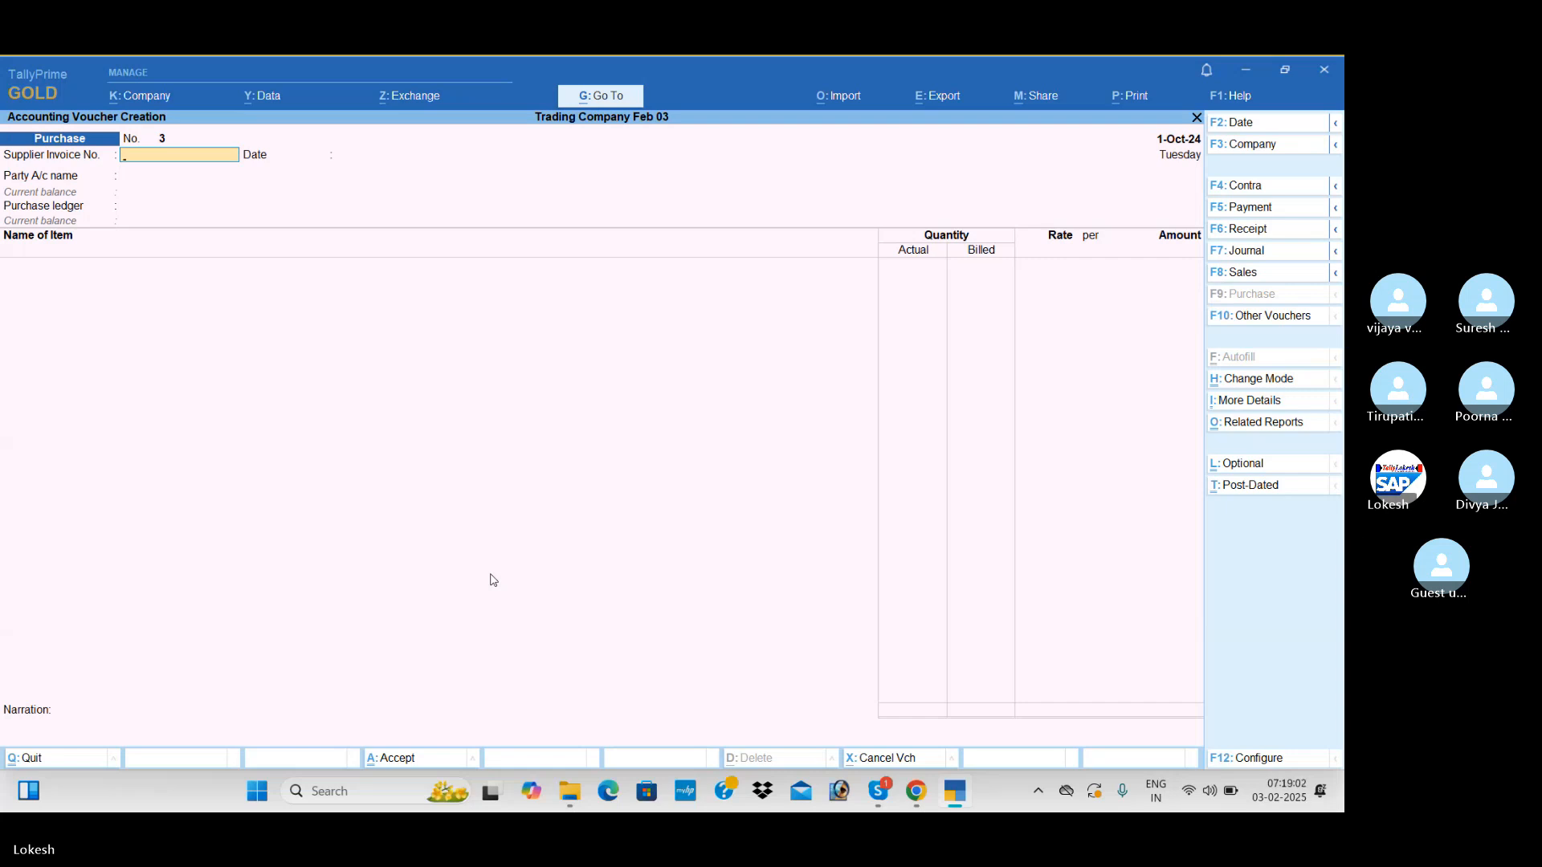
Create a supplier ledger named Raja Traders under Sundry Creditors from the purchase voucher's party account
key(Return)
key(Return)
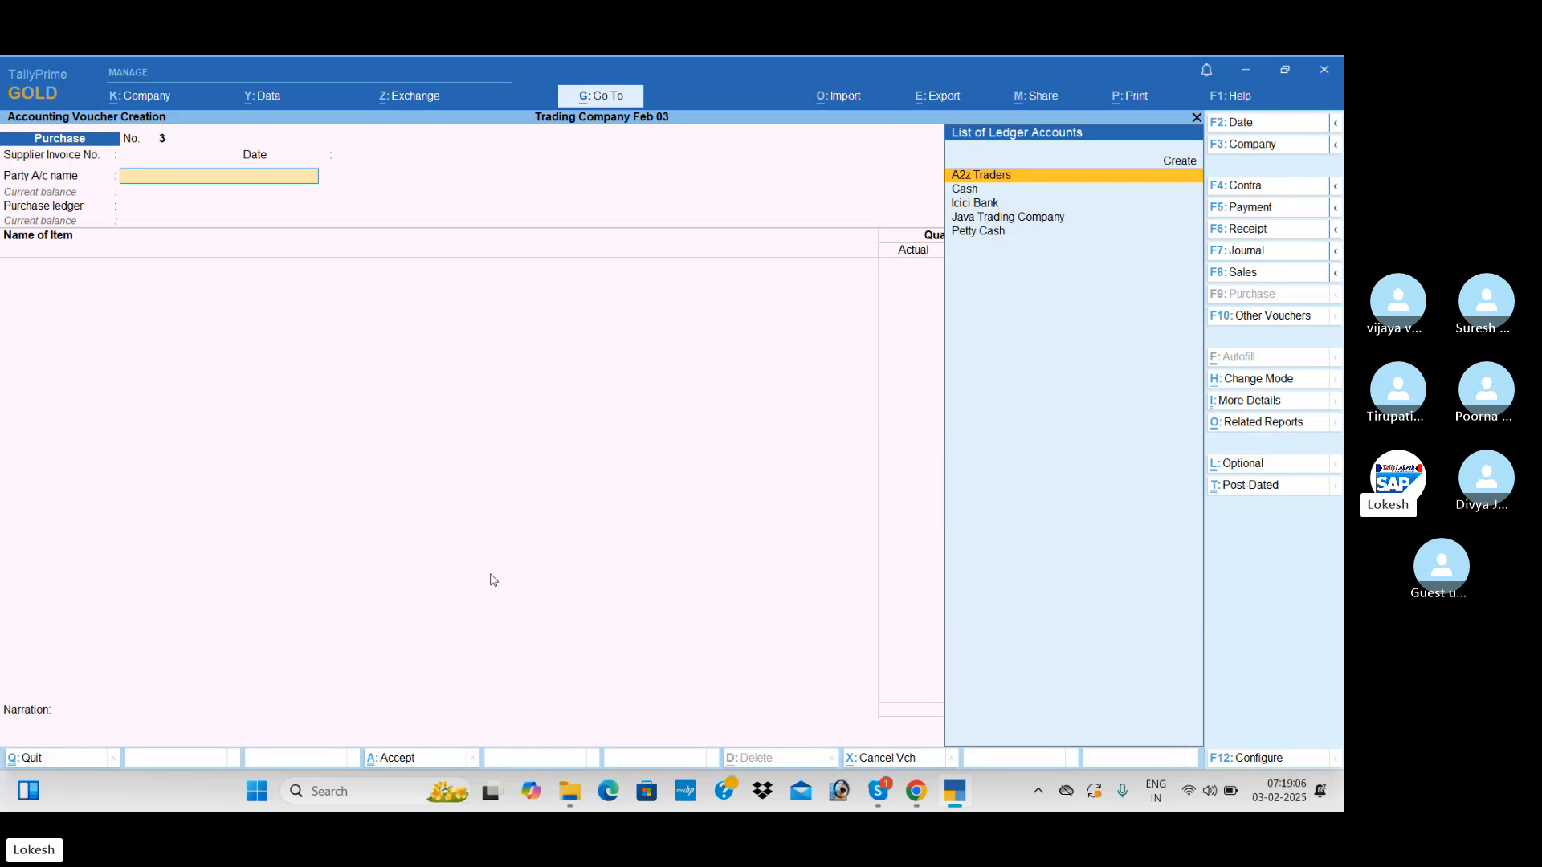
key(alt+c)
text(Raj)
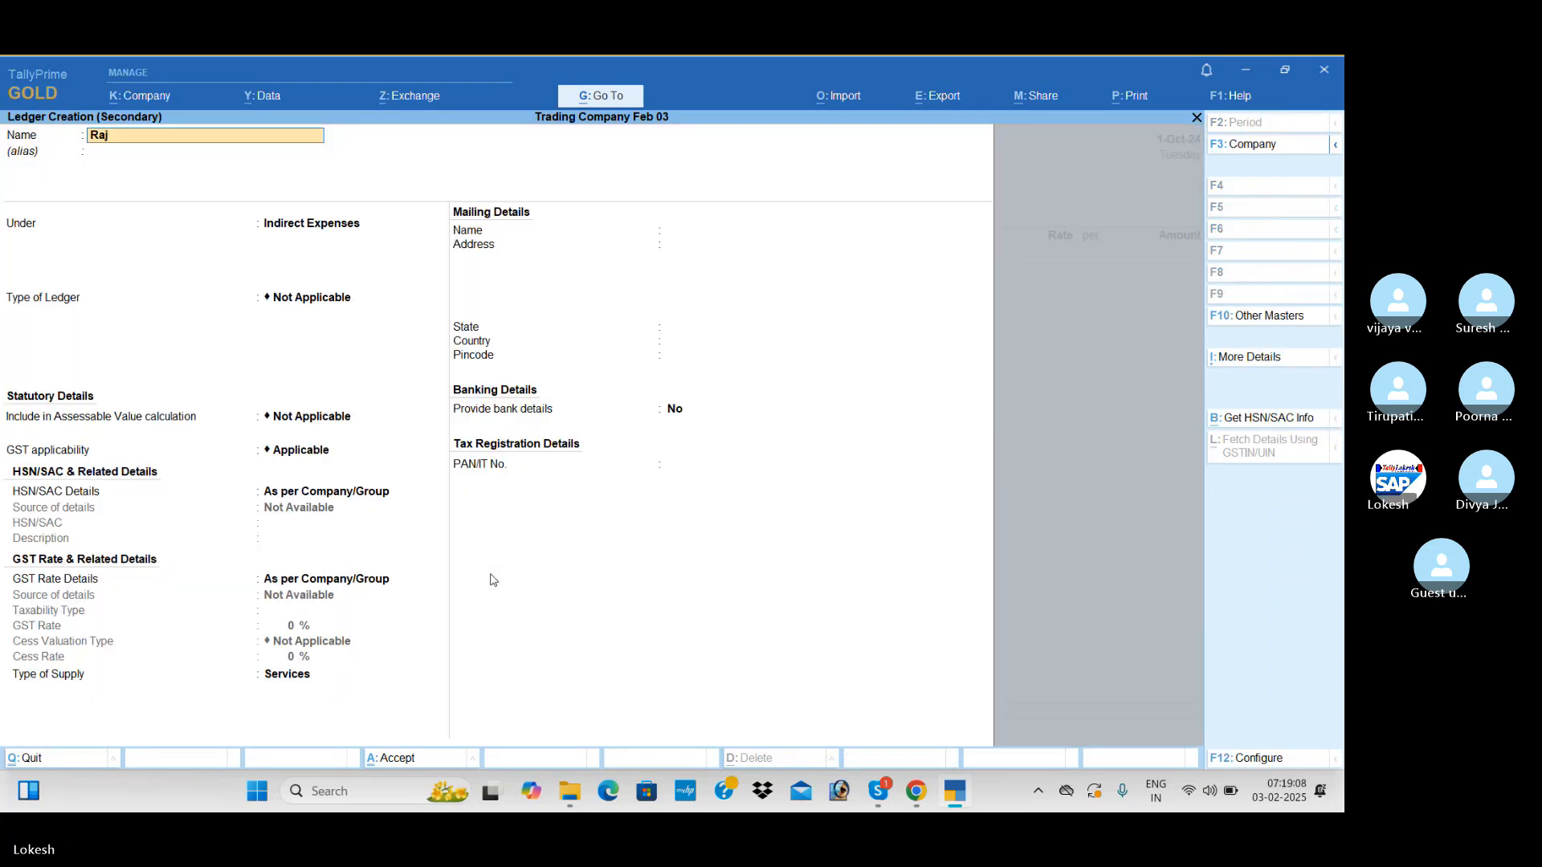
text(a Traders)
key(Return)
text(Sun)
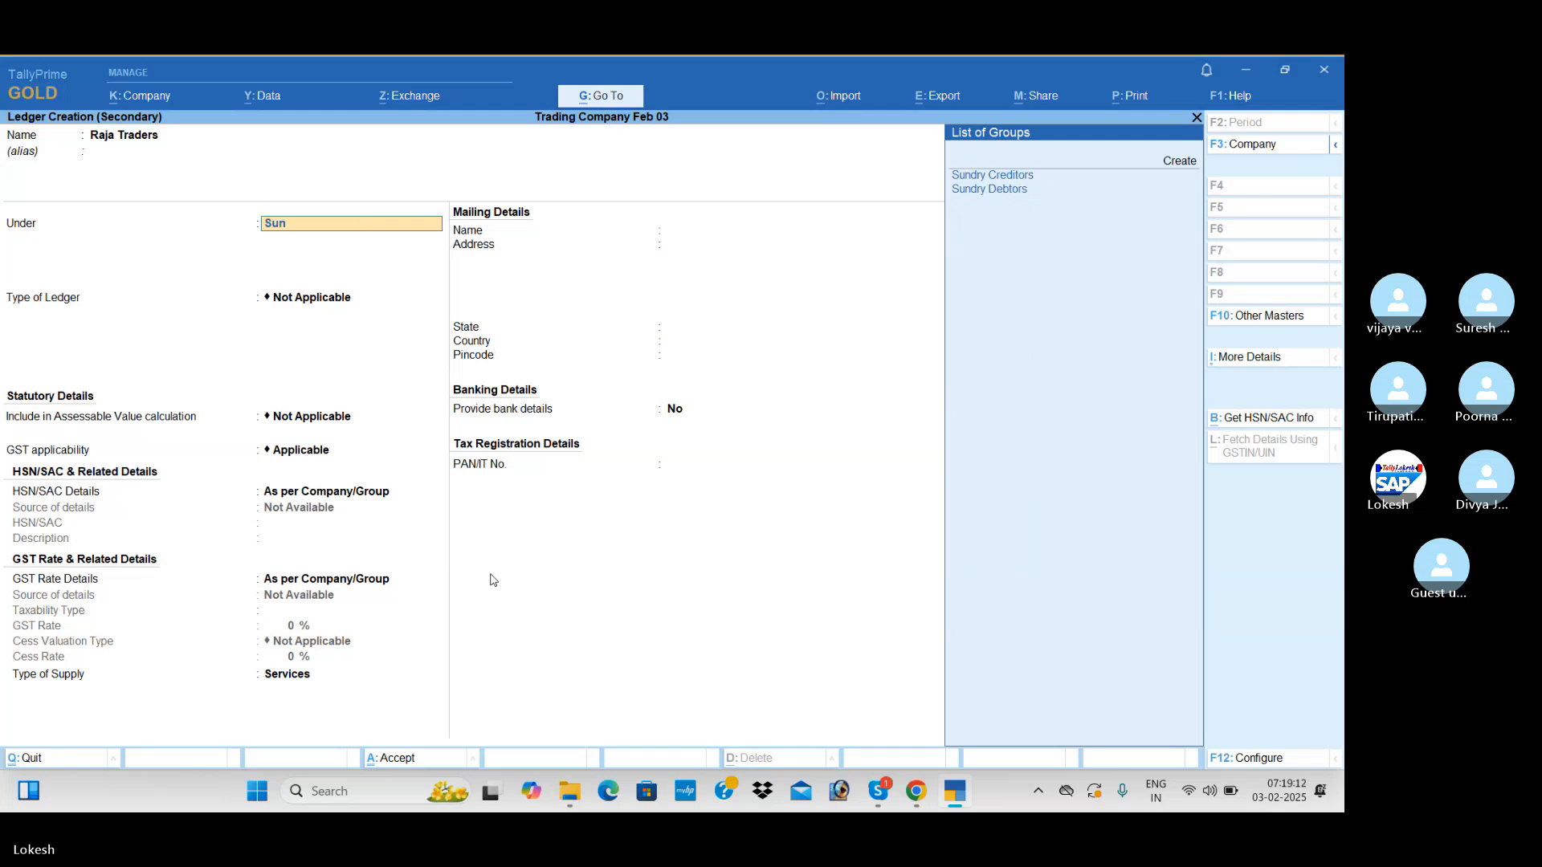
key(Return)
key(Return)
key(Return)
key(Return)
key(Return)
key(Return)
key(Return)
key(Return)
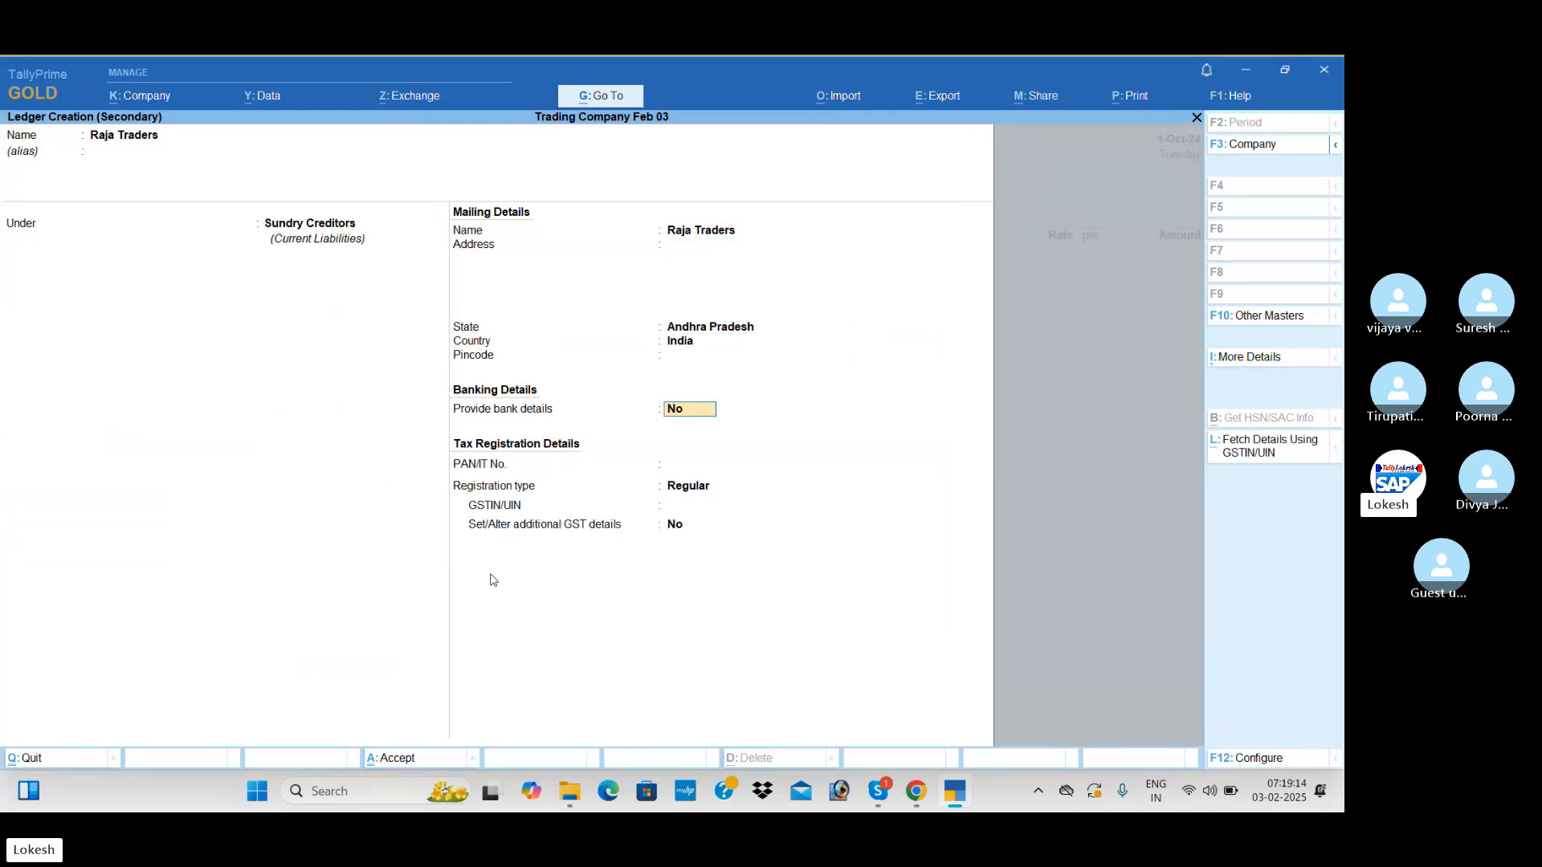
Enter 37 as the Raja Traders ledger's GSTIN/UIN and save the ledger as the purchase voucher's party
key(Return)
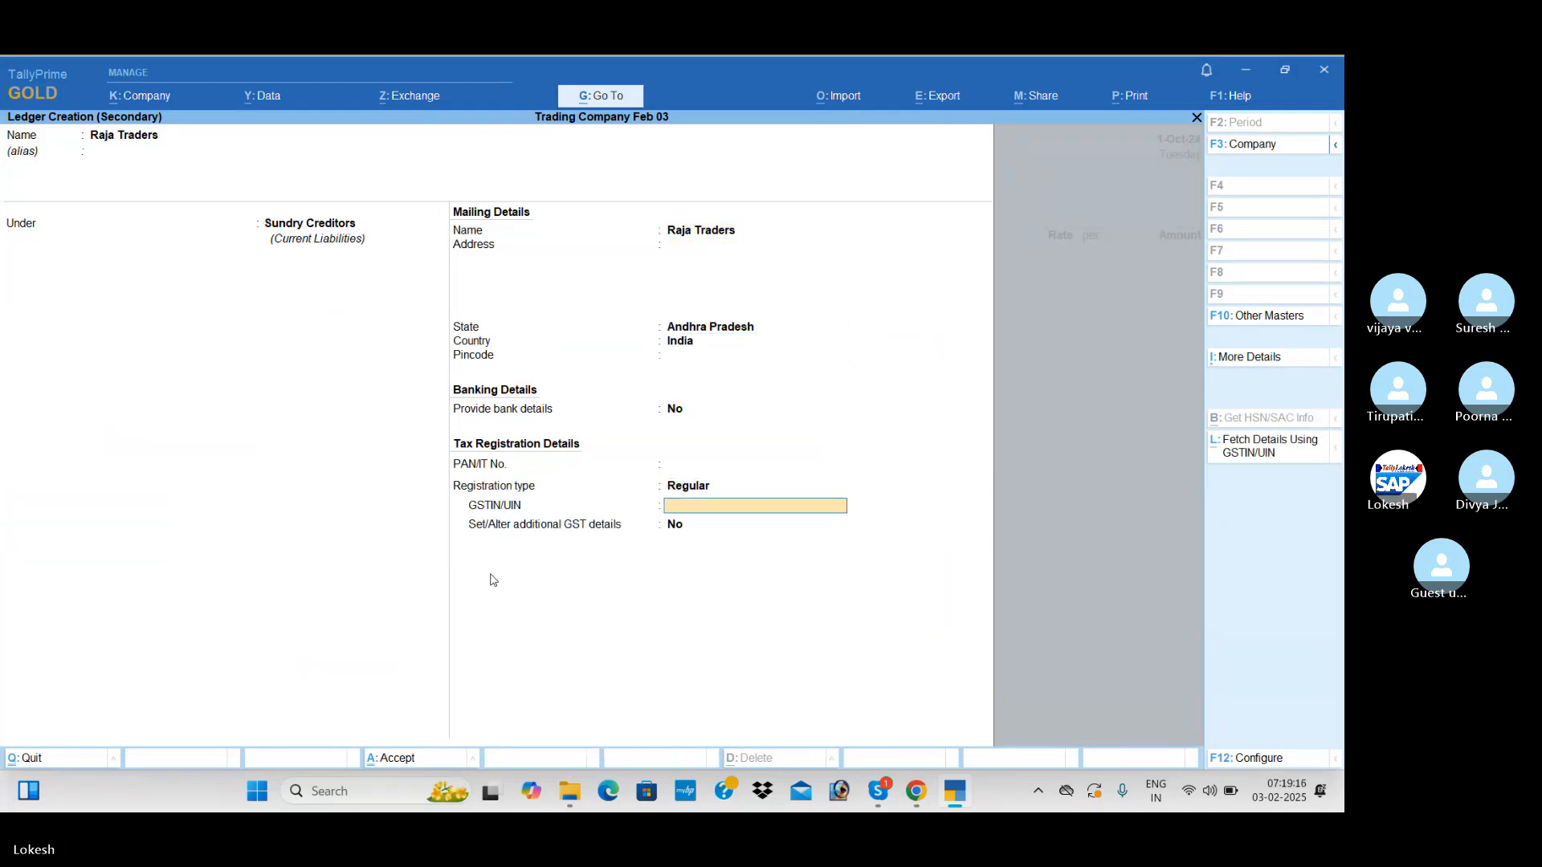
text(37)
key(Return)
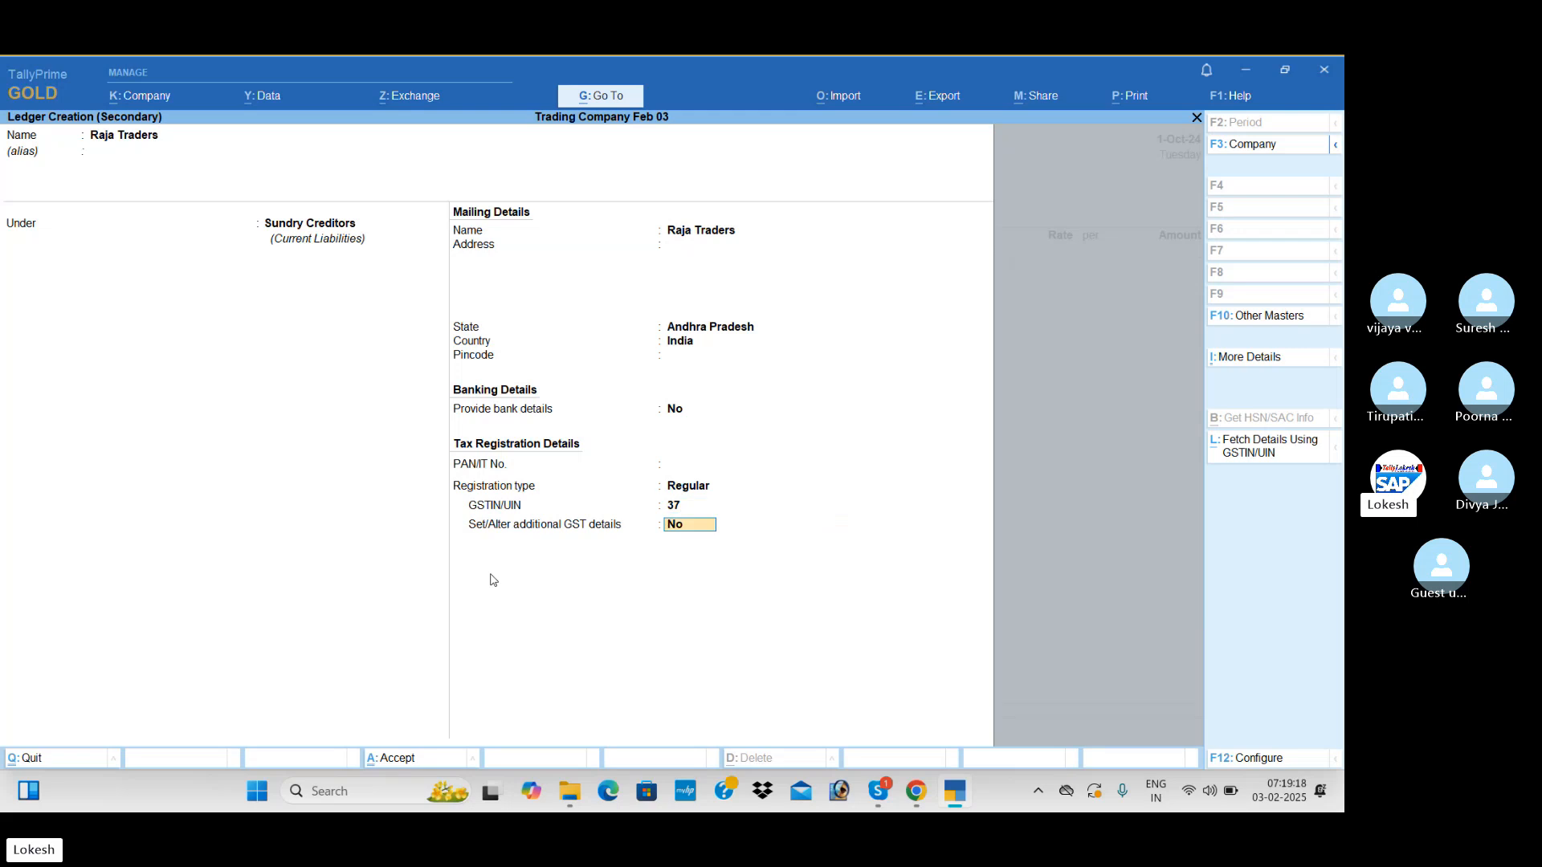
key(ctrl+a)
key(ctrl+a)
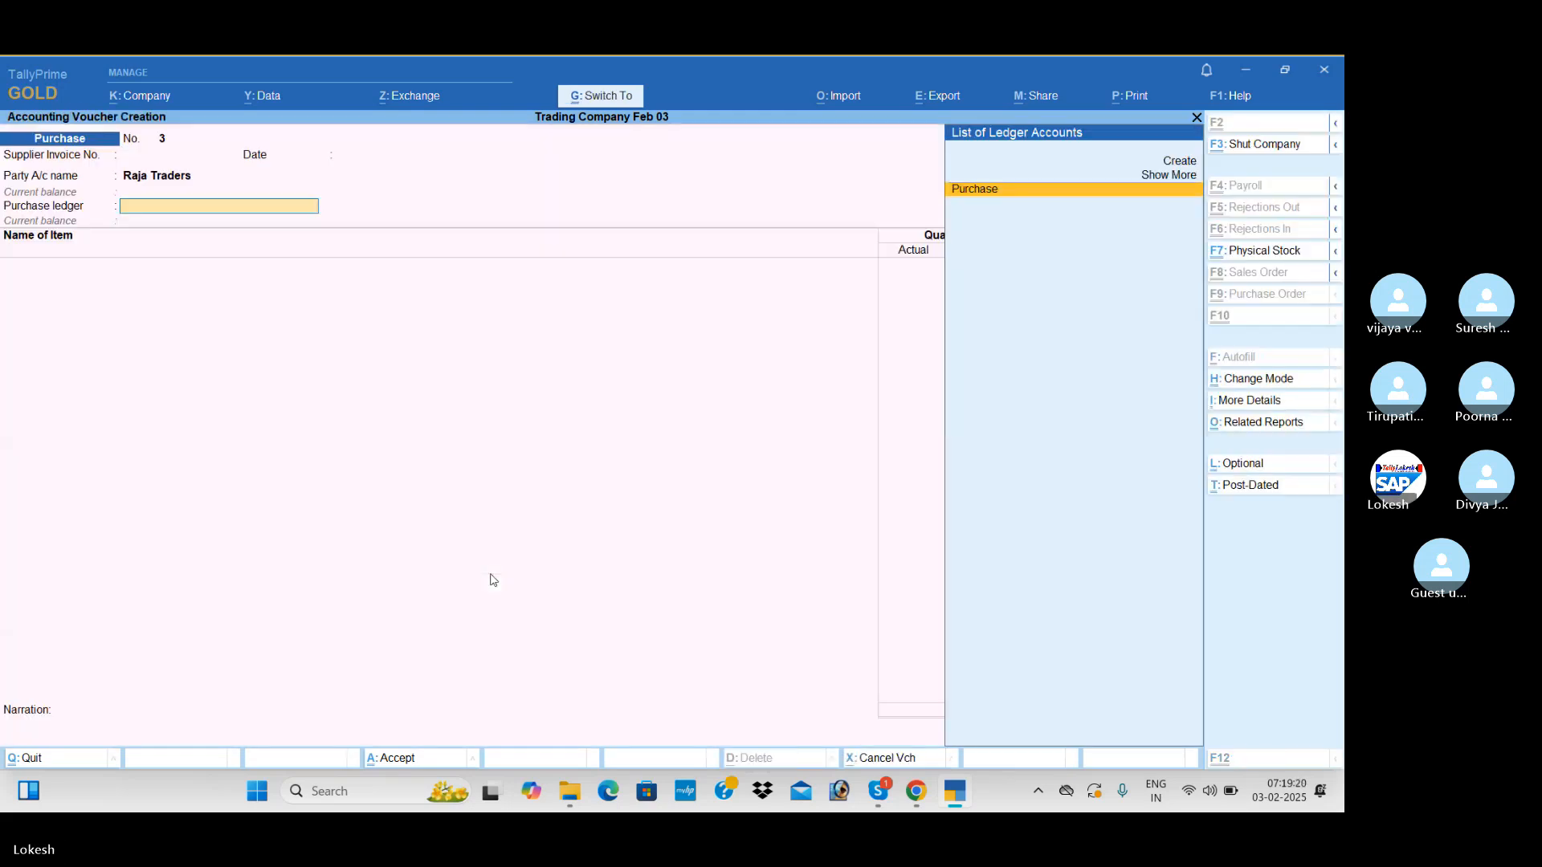
Use the Purchase ledger and add High Capacity Stabilizers with actual quantity 55, billed quantity 50 and rate 650
key(Return)
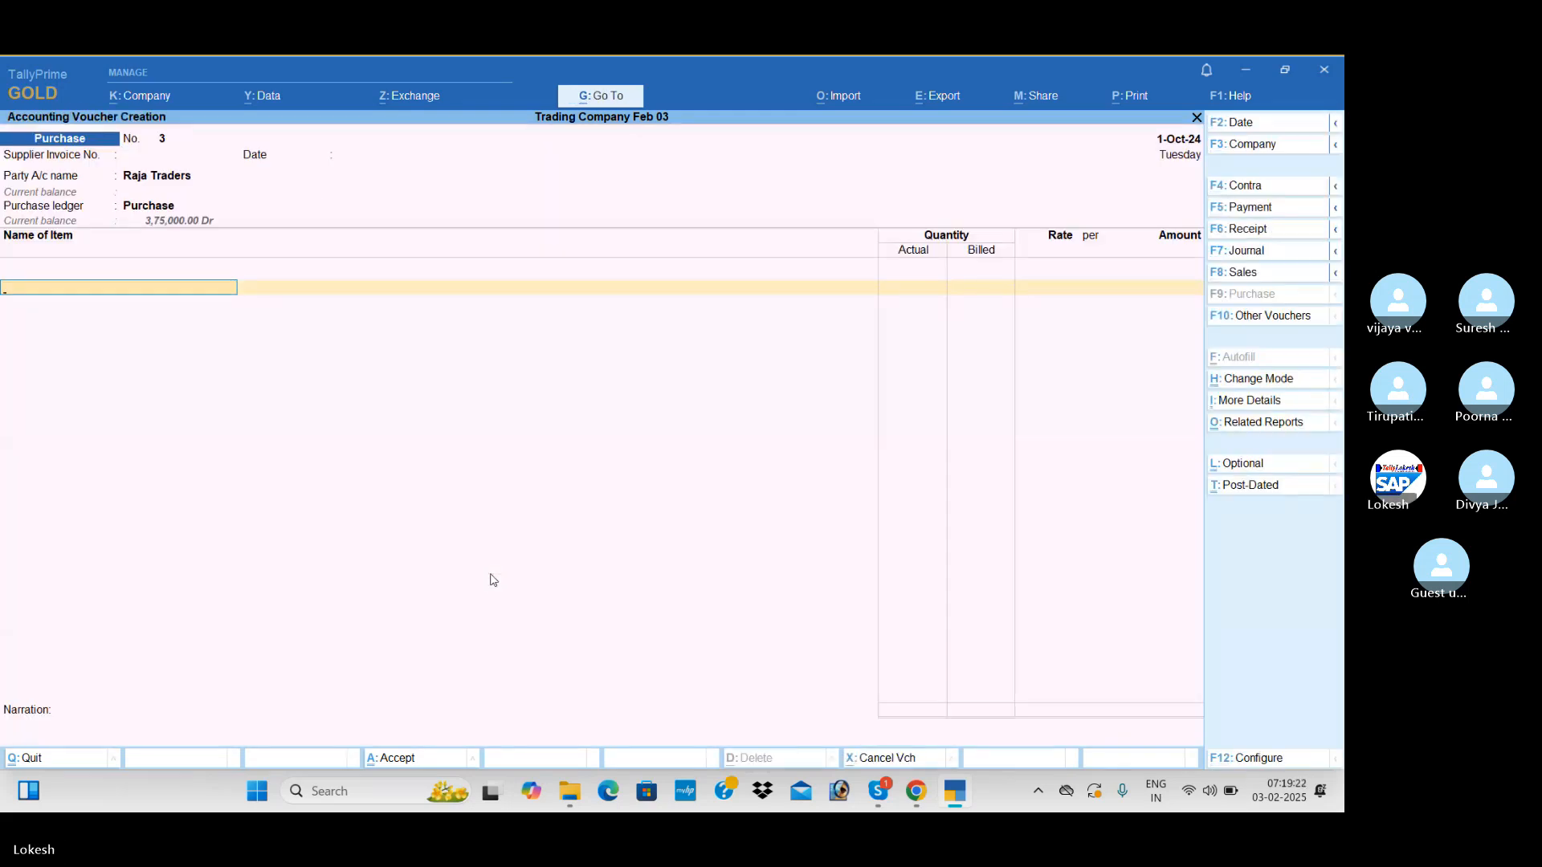
key(Return)
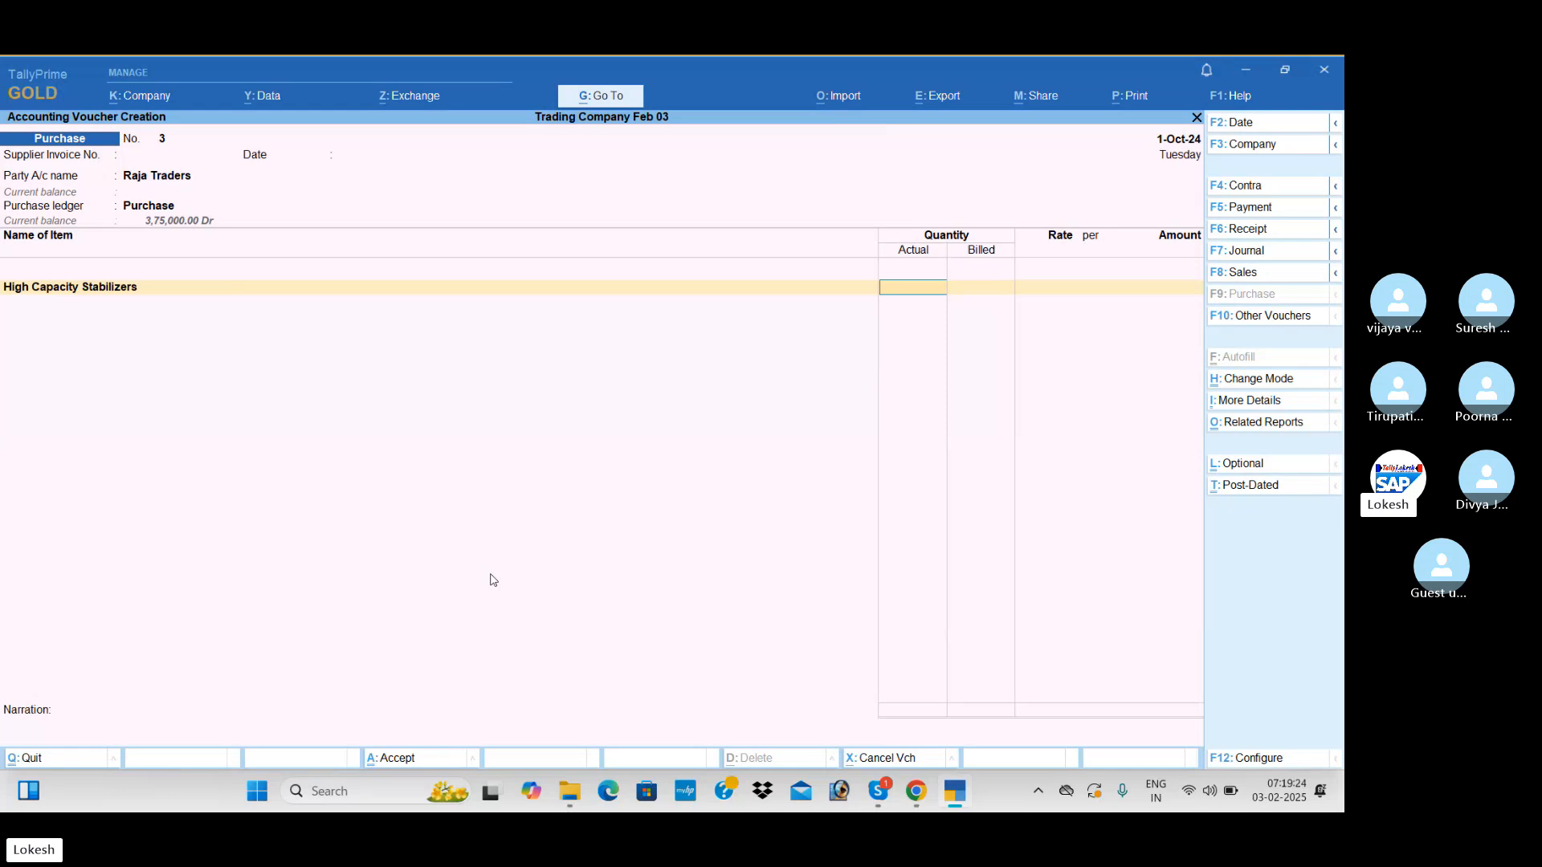
text(55)
key(Return)
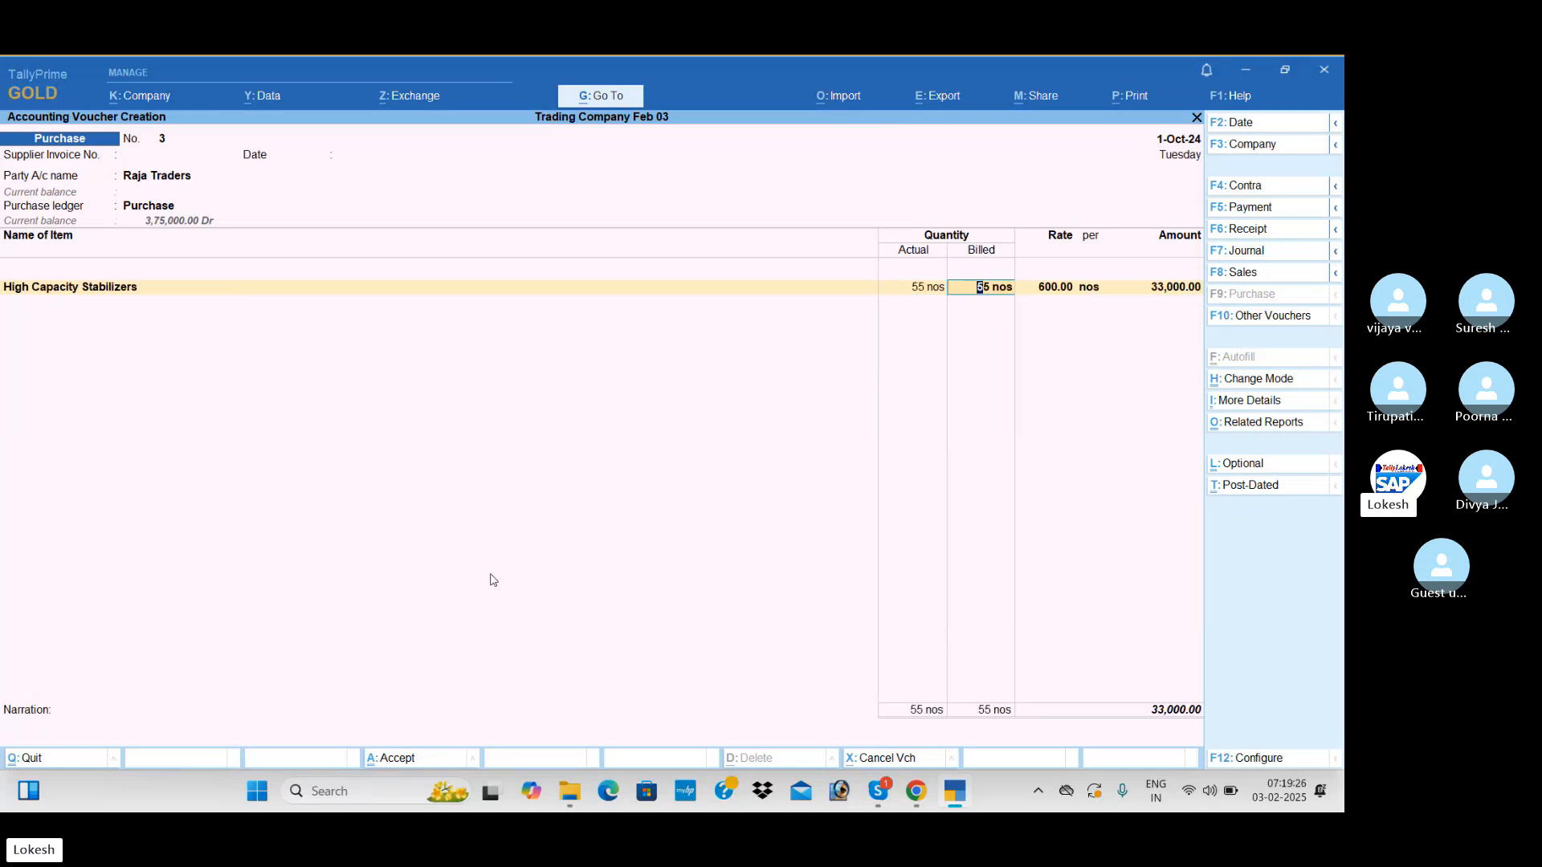
text(50)
key(Return)
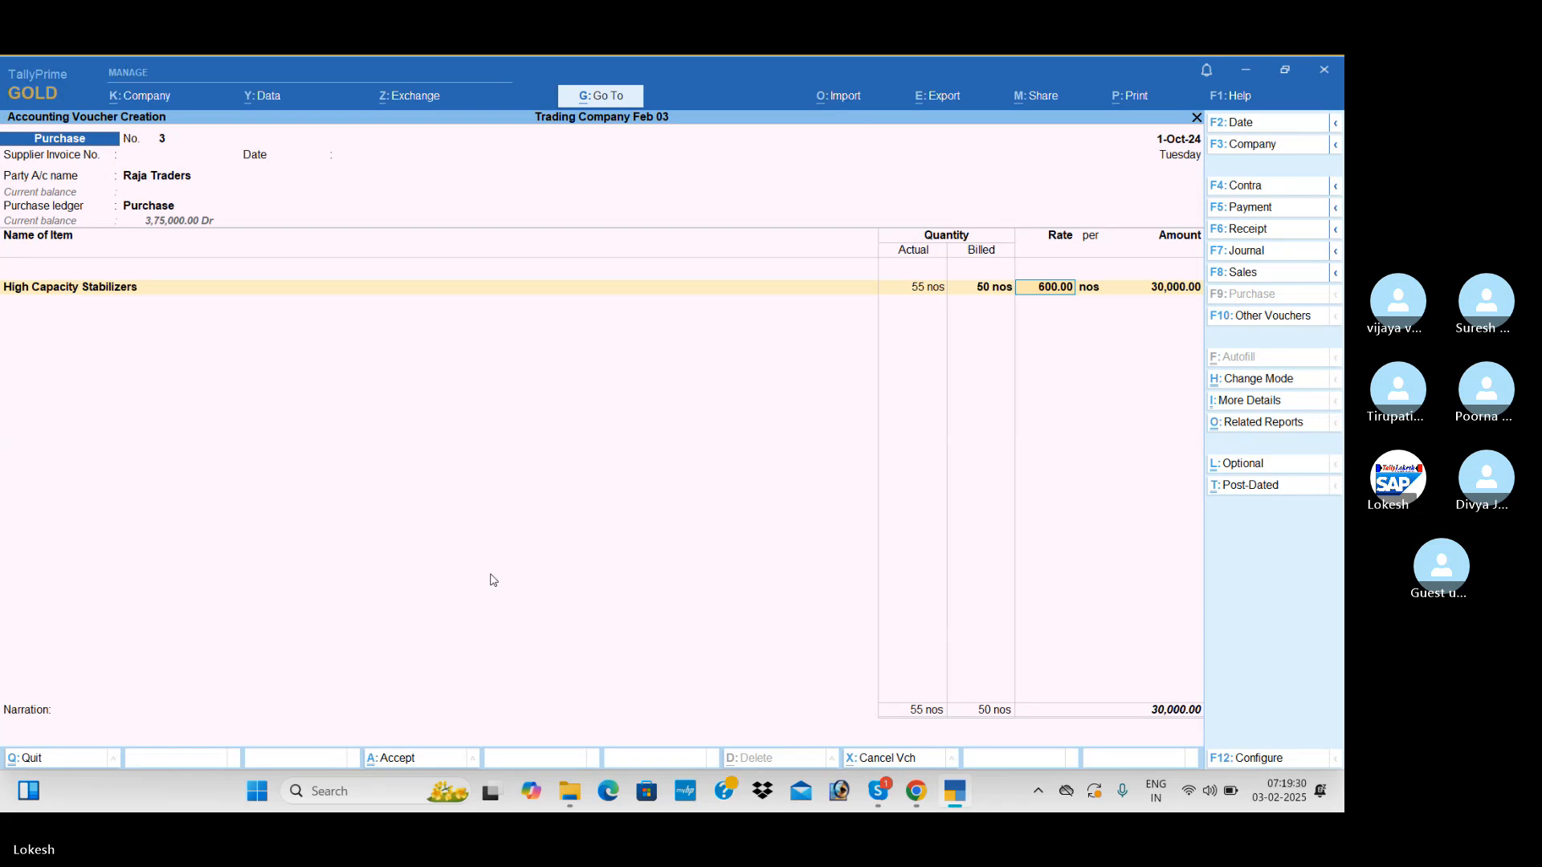
text(650)
key(Return)
key(Return)
key(Return)
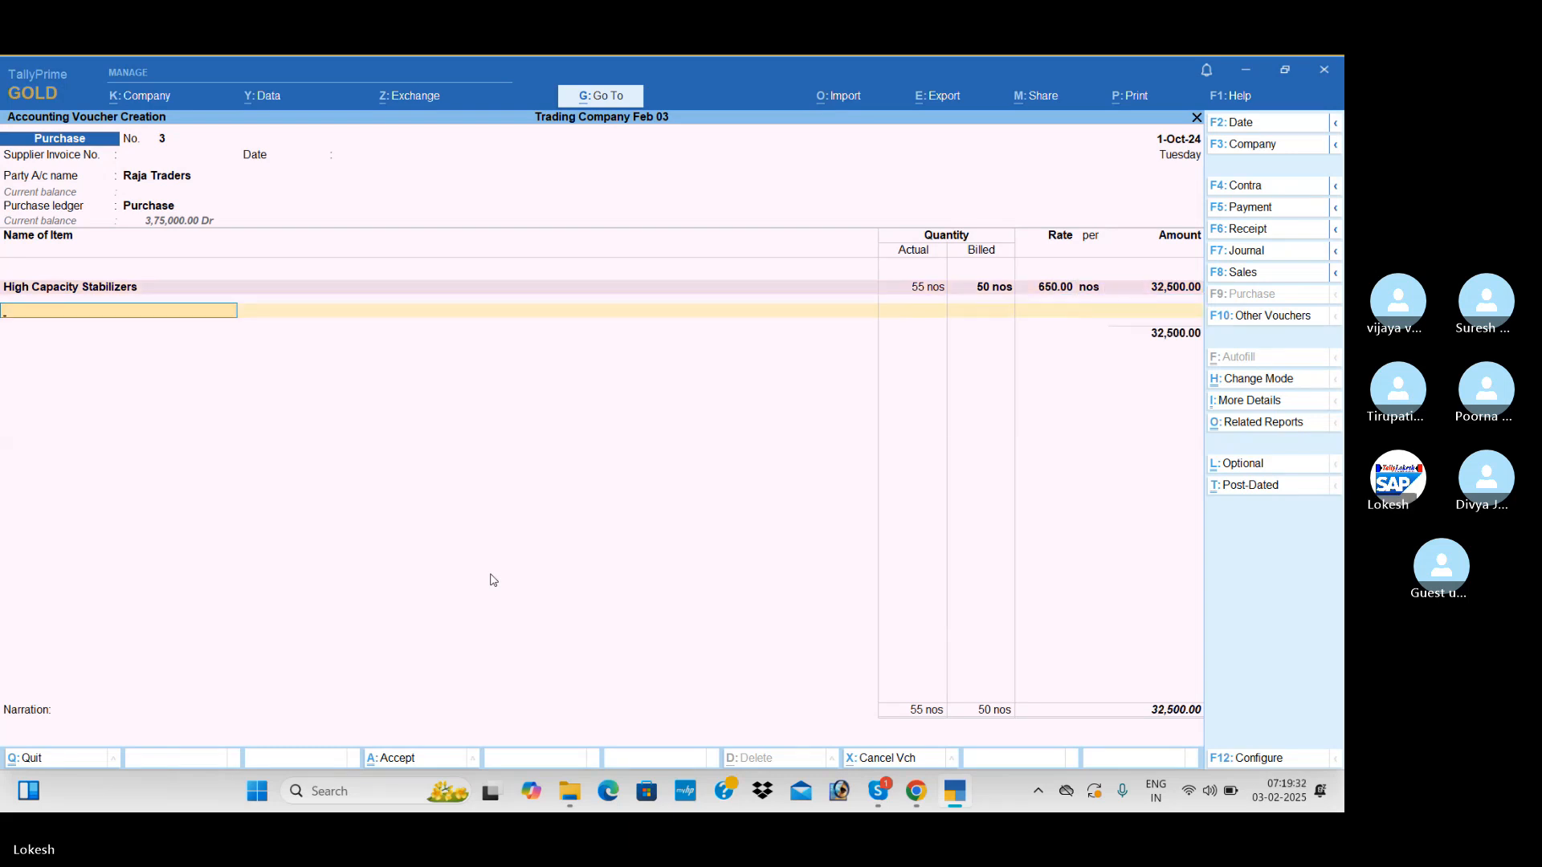
Add Low Capacity Stabilizers with actual quantity 24 and billed quantity 20 at rate 400, and end the item list
key(Down)
key(Return)
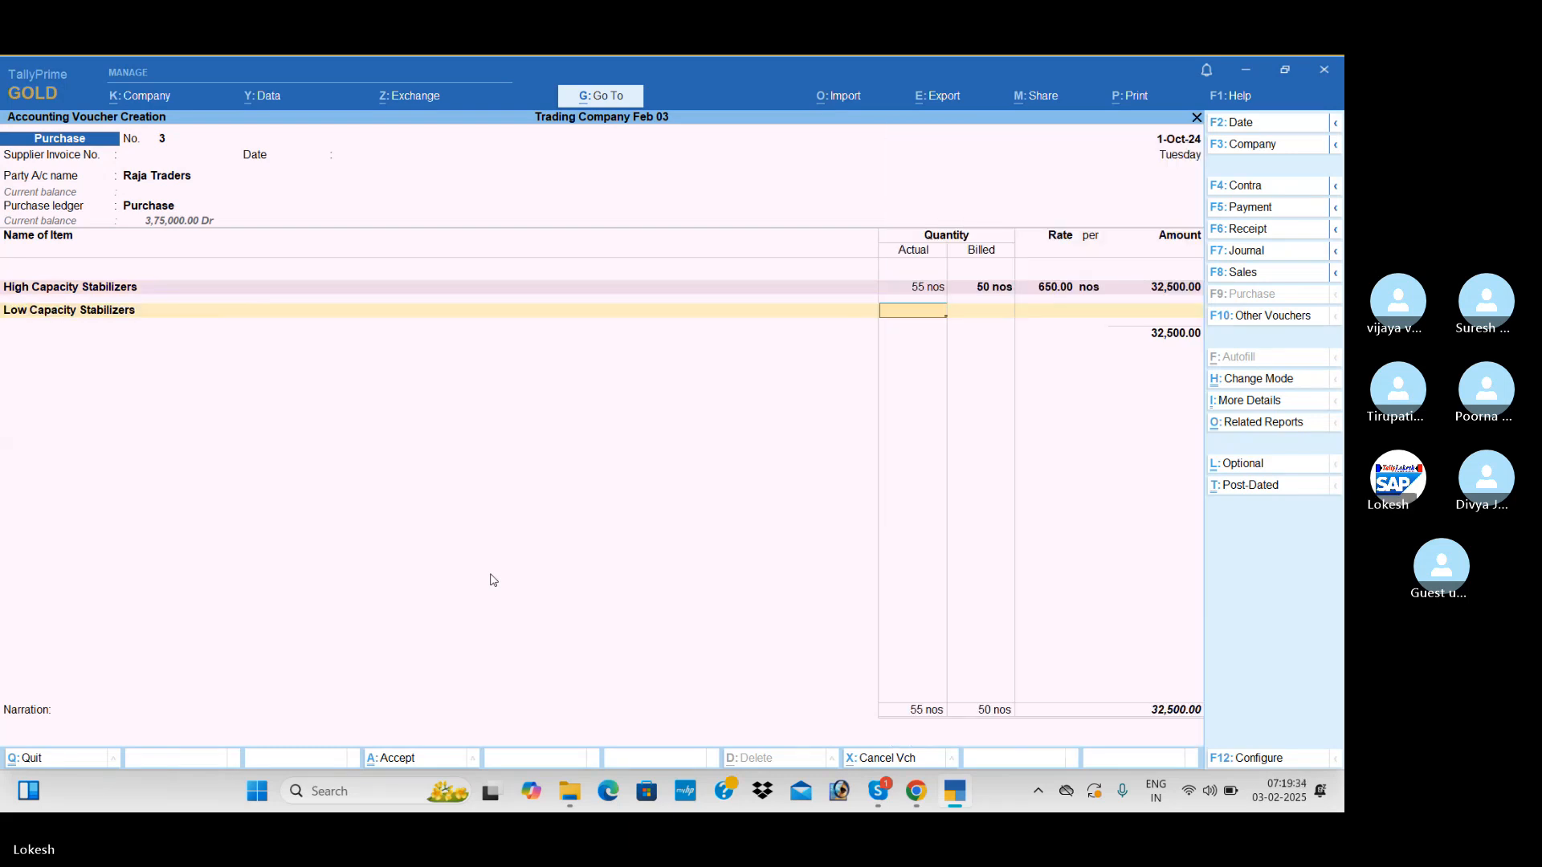
text(24)
key(Return)
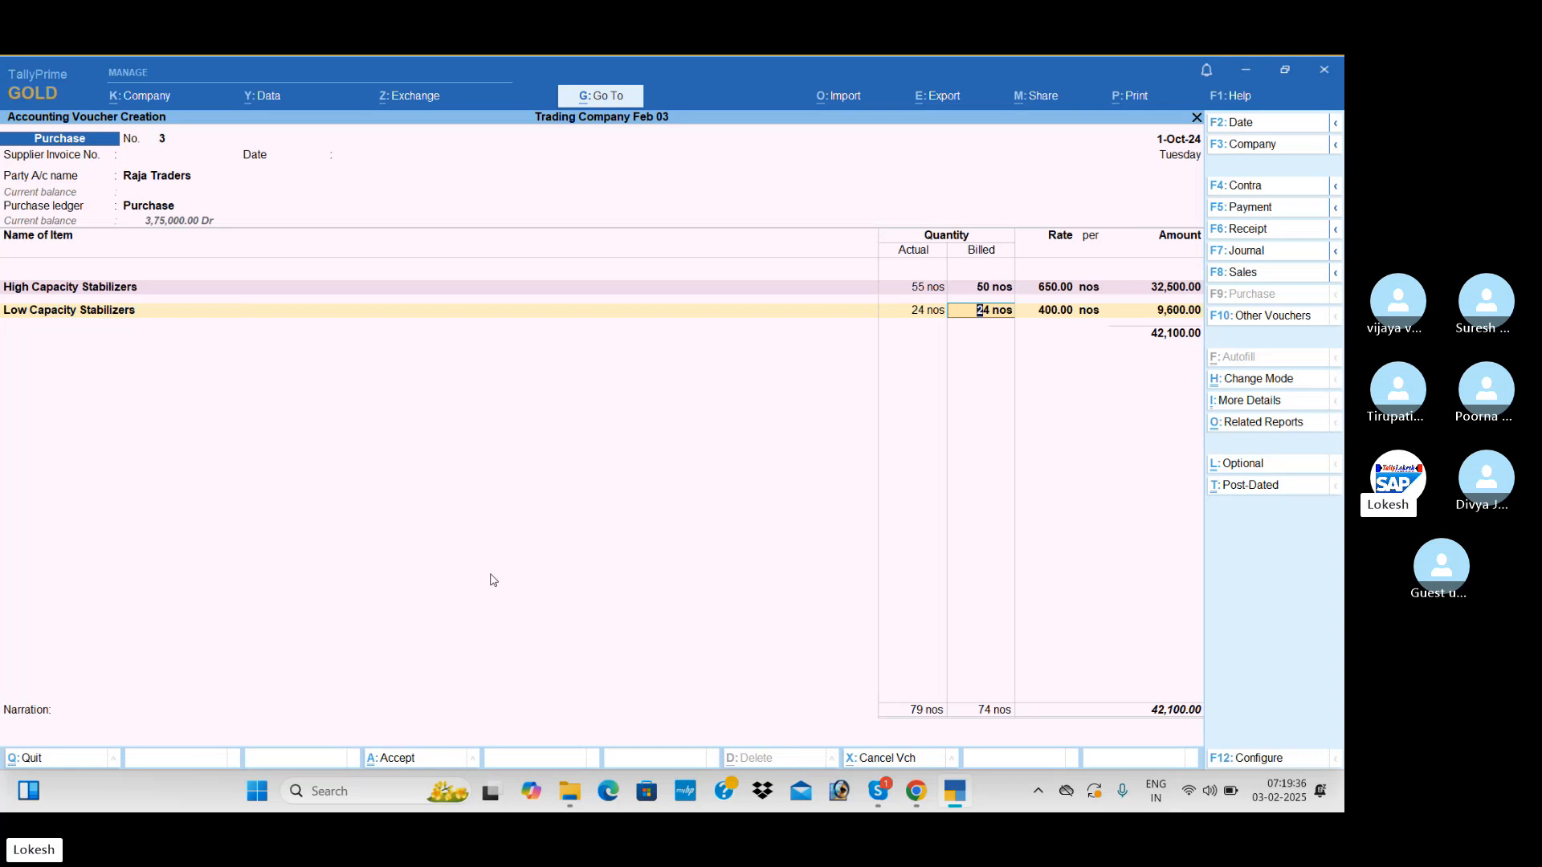
text(20)
key(Return)
key(Return)
key(Return)
key(Return)
Add the CGST and SGST tax ledgers to the Raja Traders purchase voucher
key(Return)
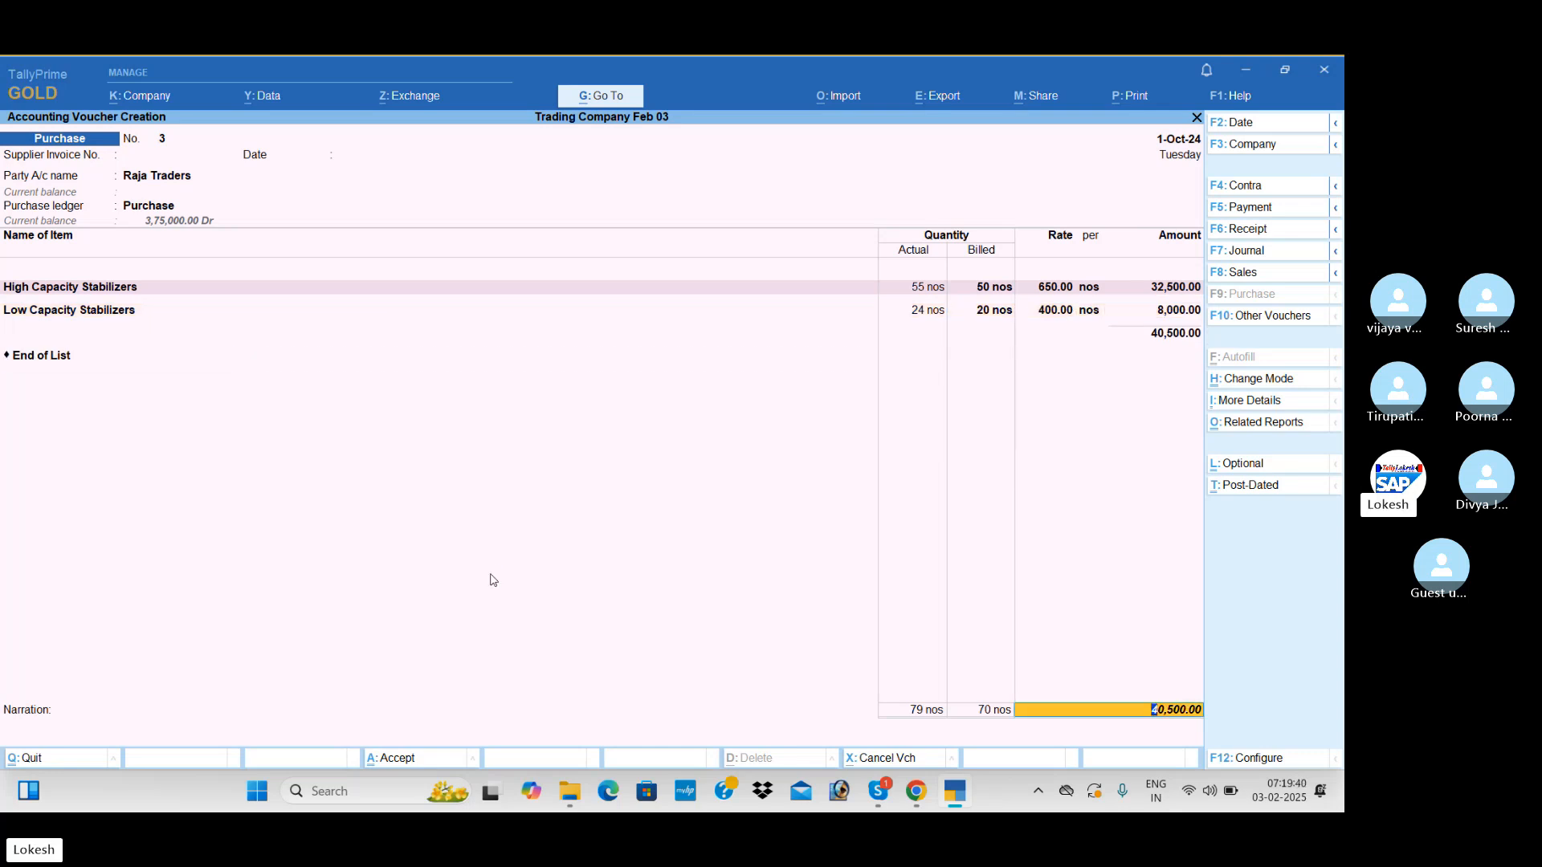
key(Return)
text(Cg)
key(Return)
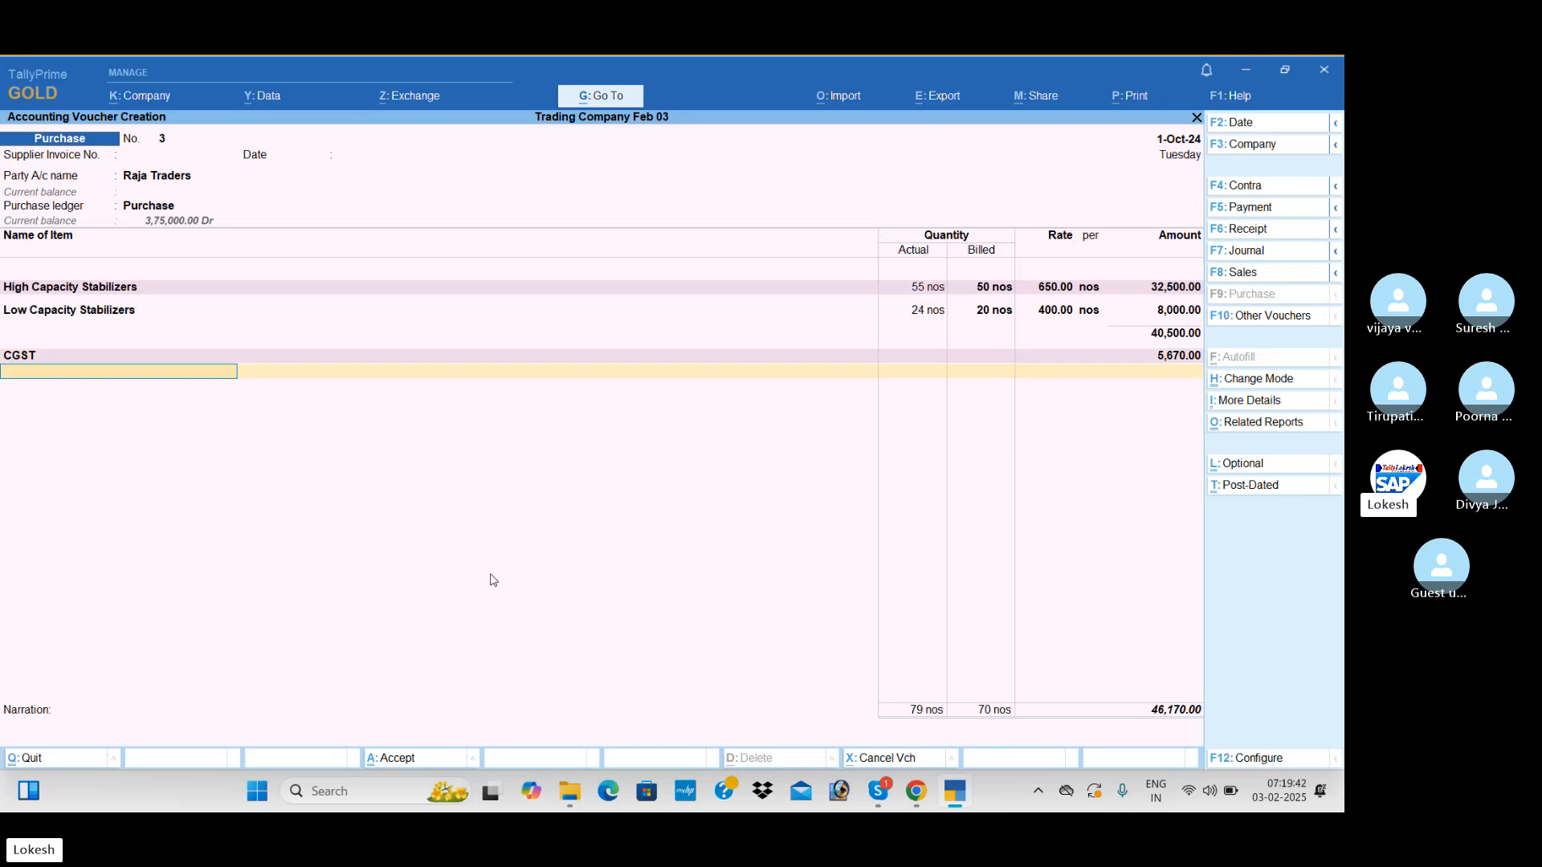
text(Sg)
key(Return)
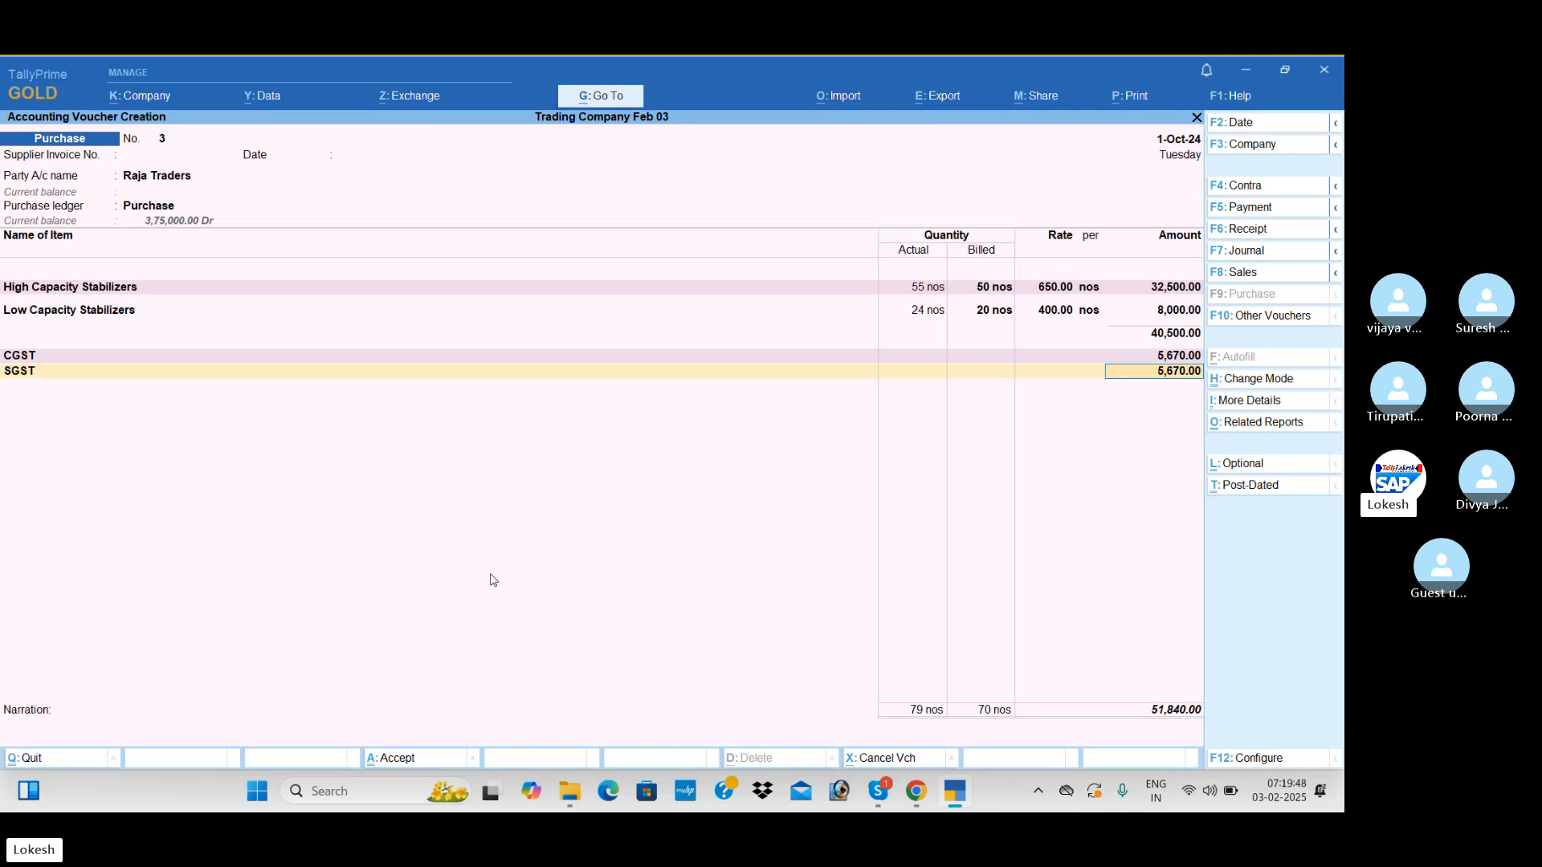
key(Return)
Set Provide GST/e-Way Bill details to No and save the purchase voucher
key(Return)
key(Down)
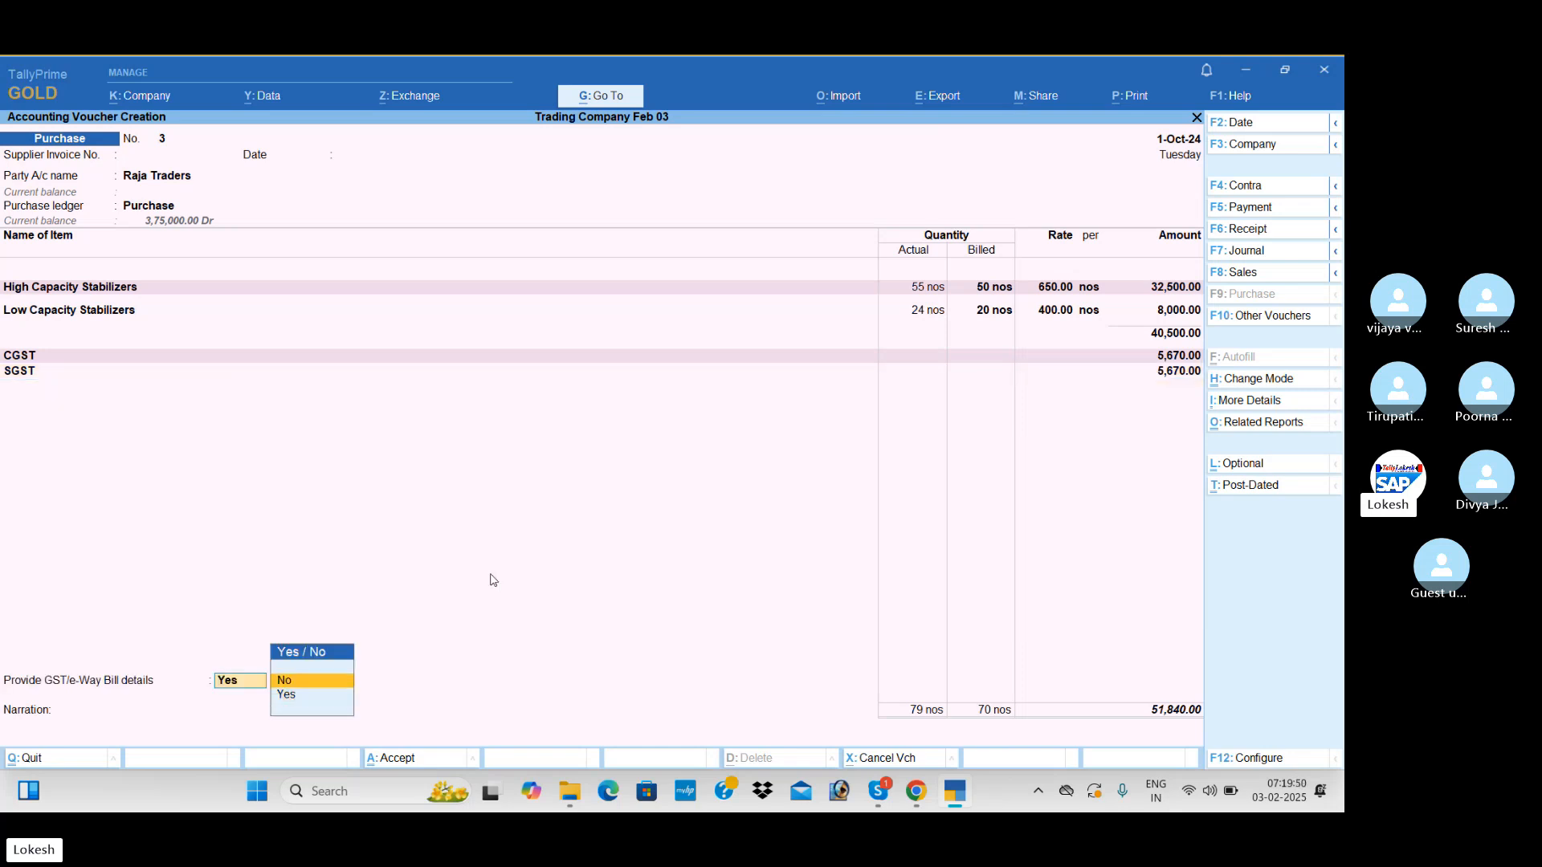
key(Return)
key(Return)
key(Return)
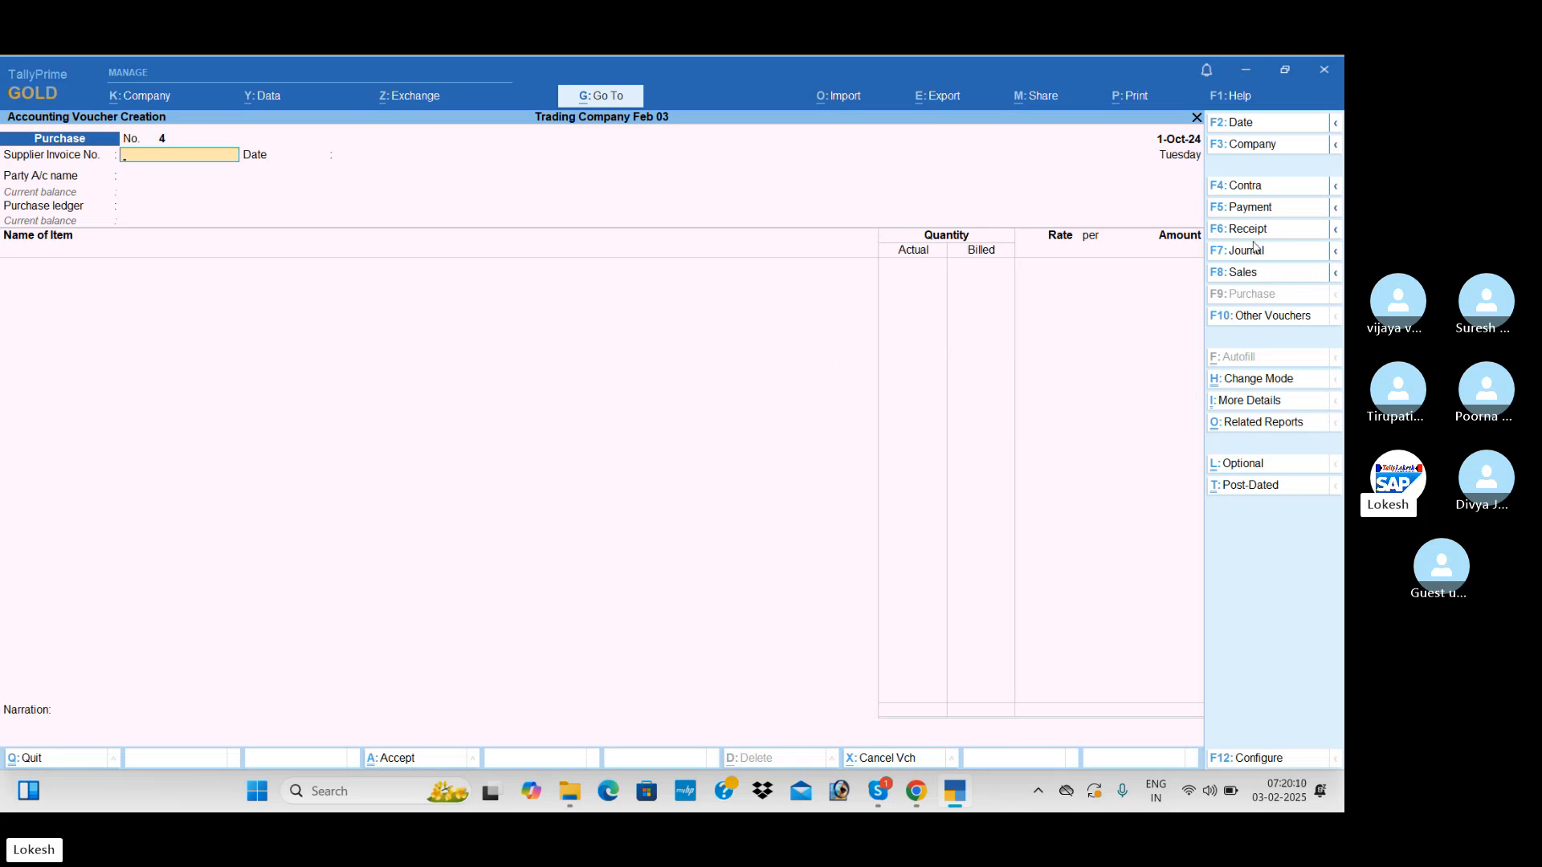
Start a payment voucher and debit A2z Traders with 6,45,450
click(1273, 210)
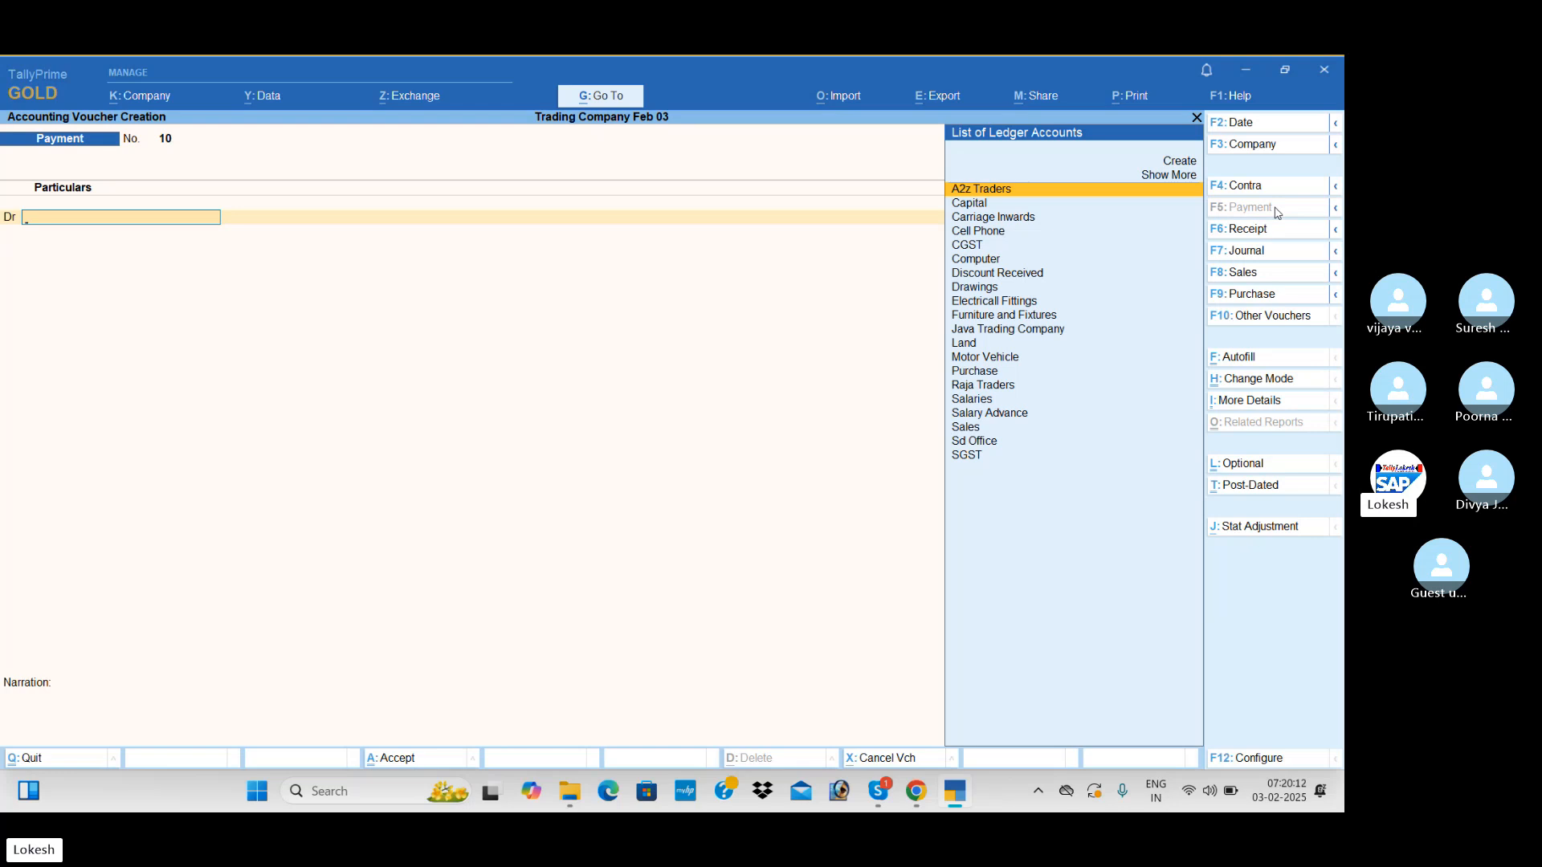
key(Return)
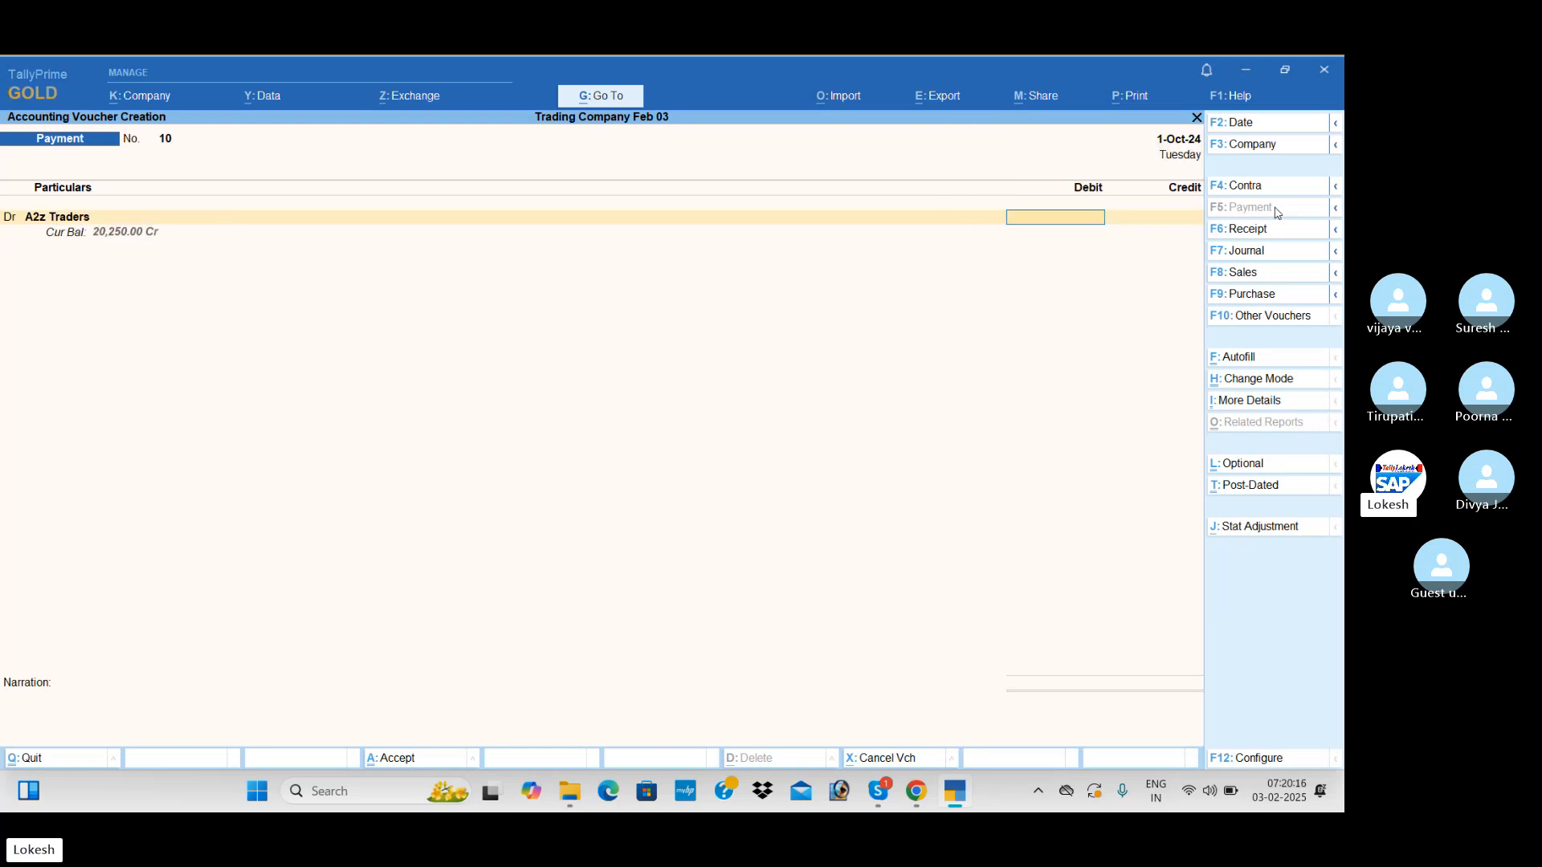
text(6,)
text(45,450)
key(Return)
Make the payment voucher's second line a debit and create an Interest Paid ledger under Indirect Expenses for it
key(d)
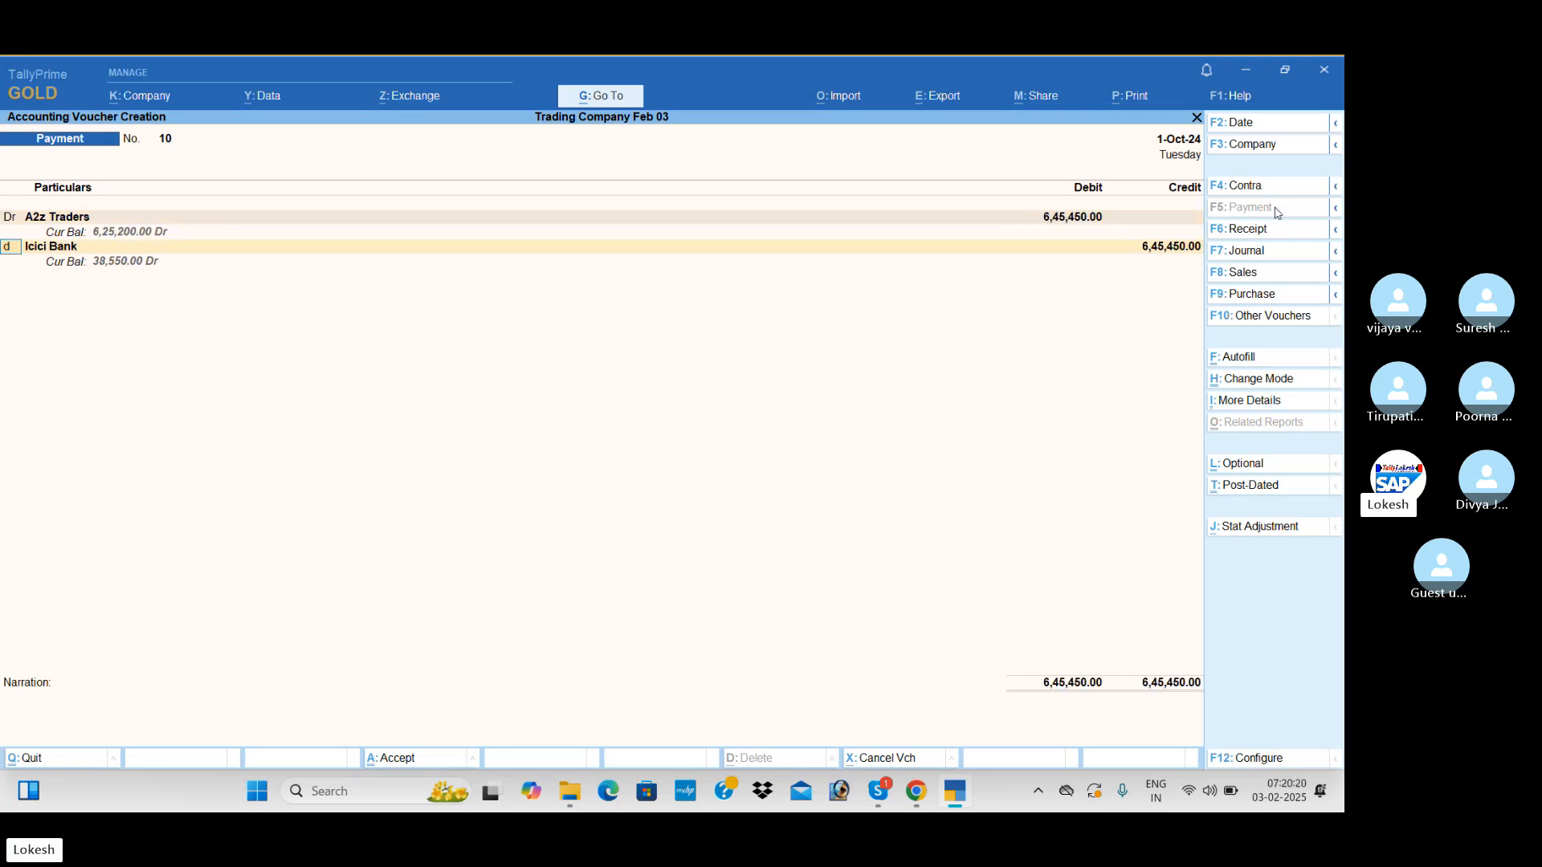
key(Return)
key(alt+c)
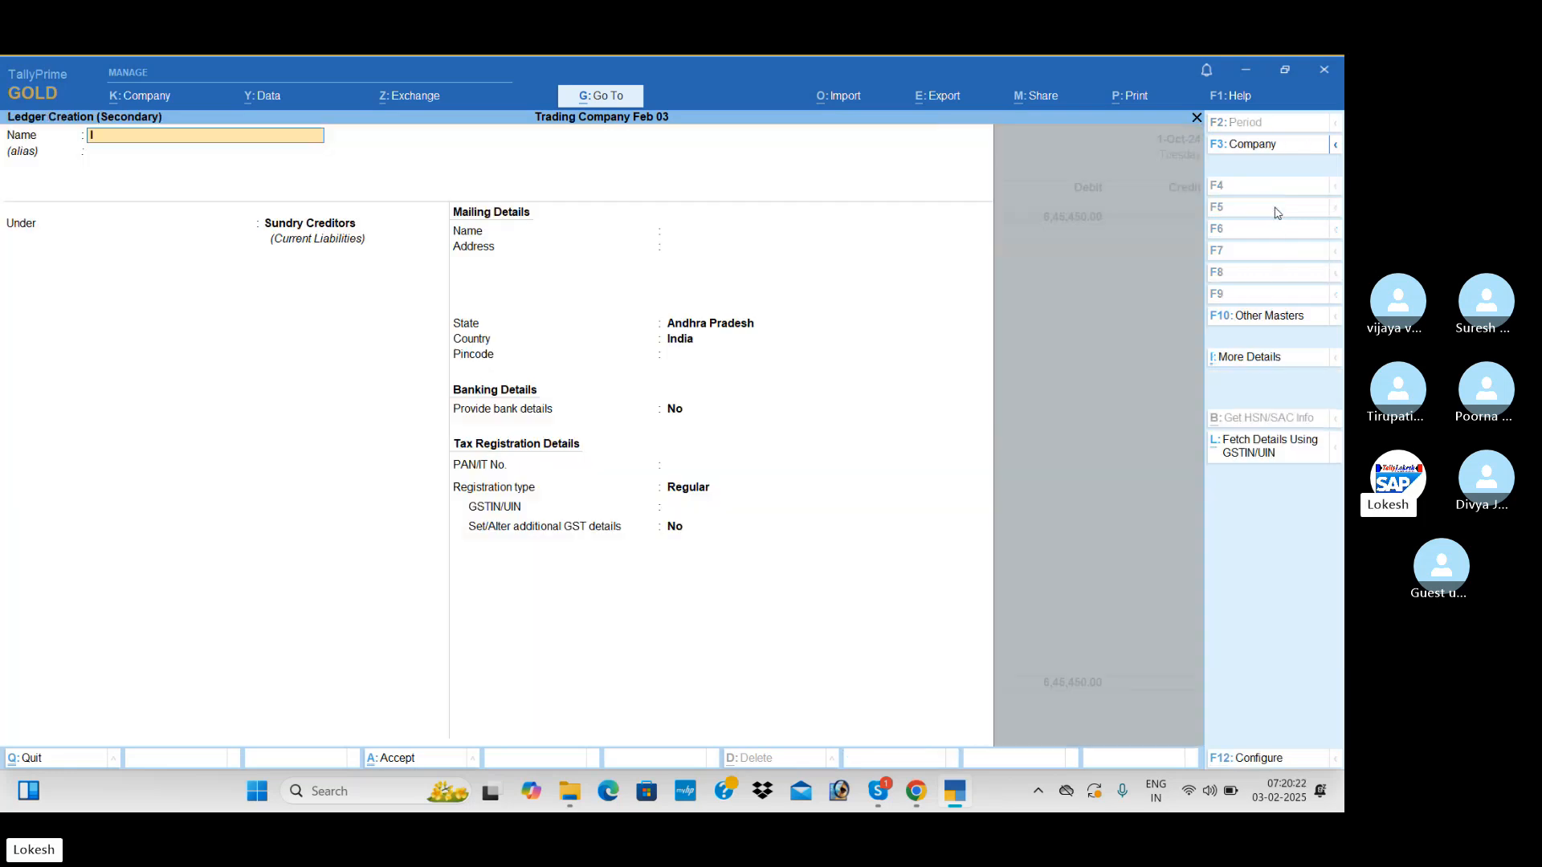
text(Interest Paid)
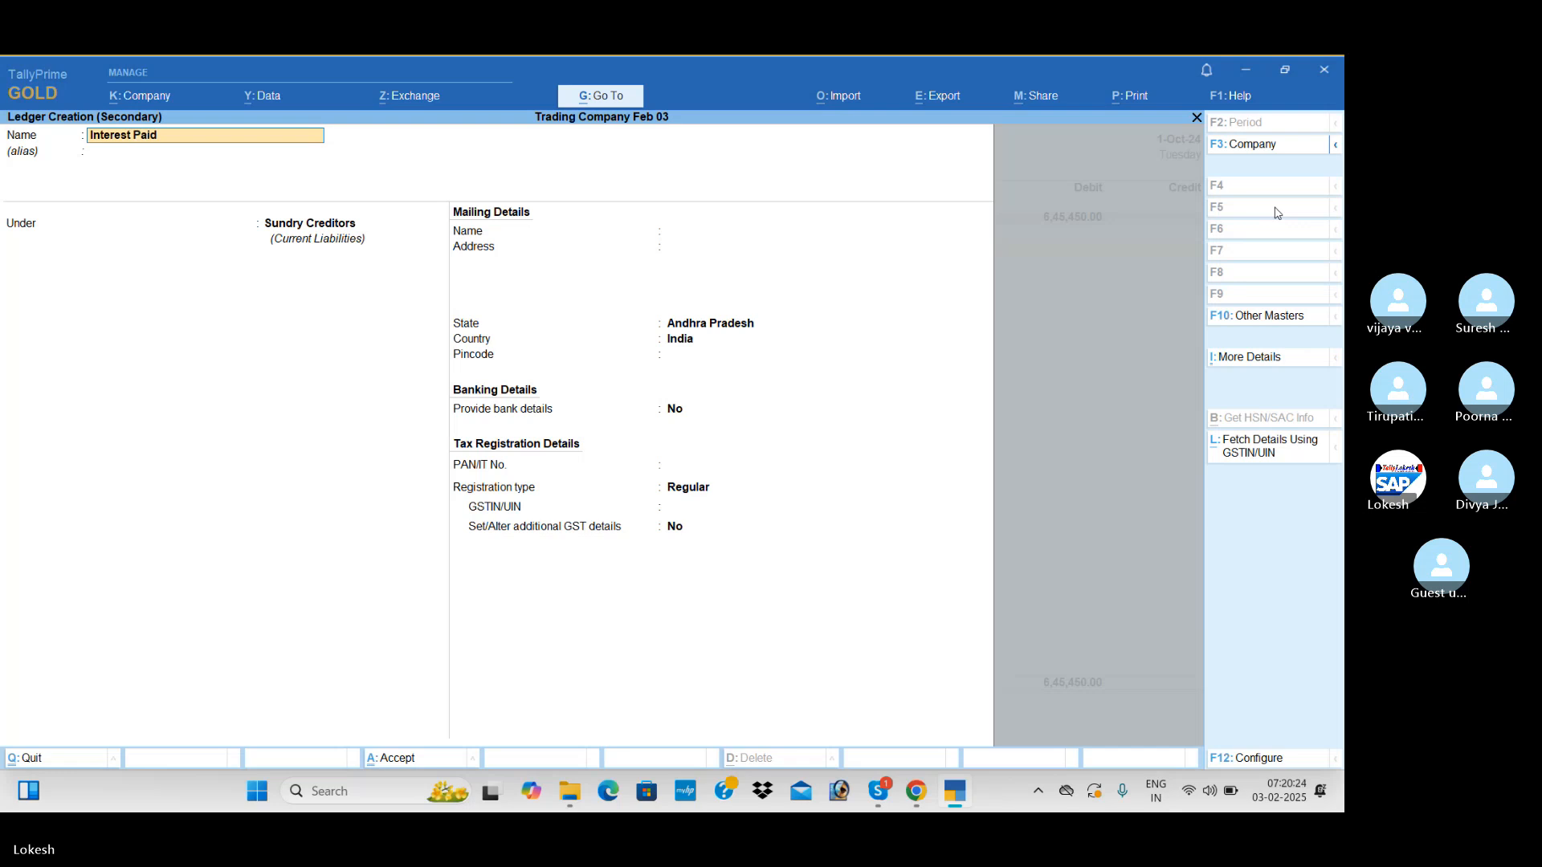
key(Return)
key(Return)
text(Ind)
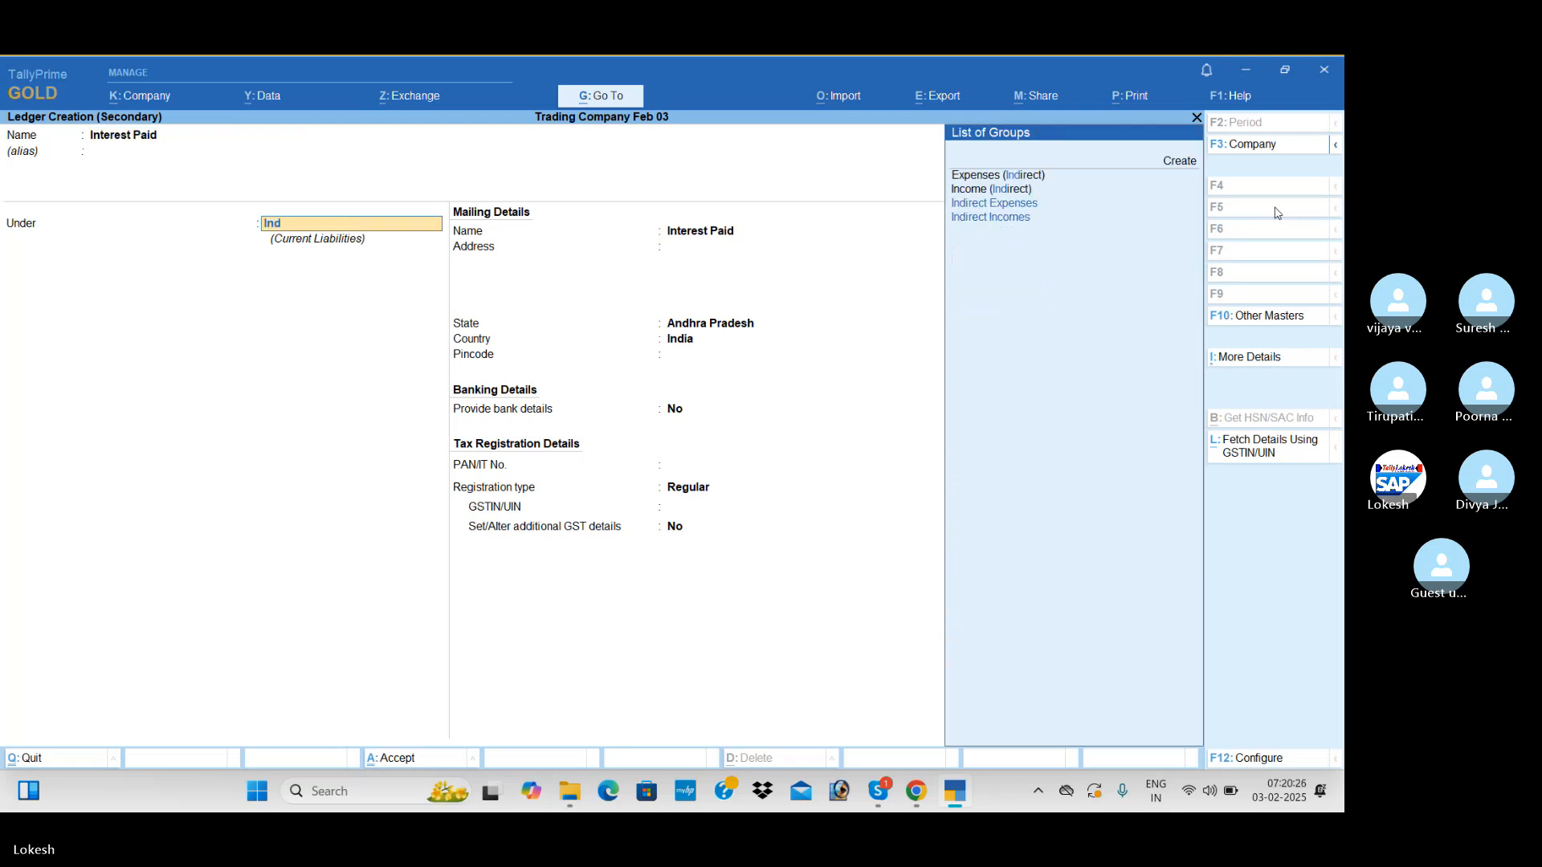
Debit Interest Paid with 1,945 in the payment voucher
key(Return)
key(ctrl+a)
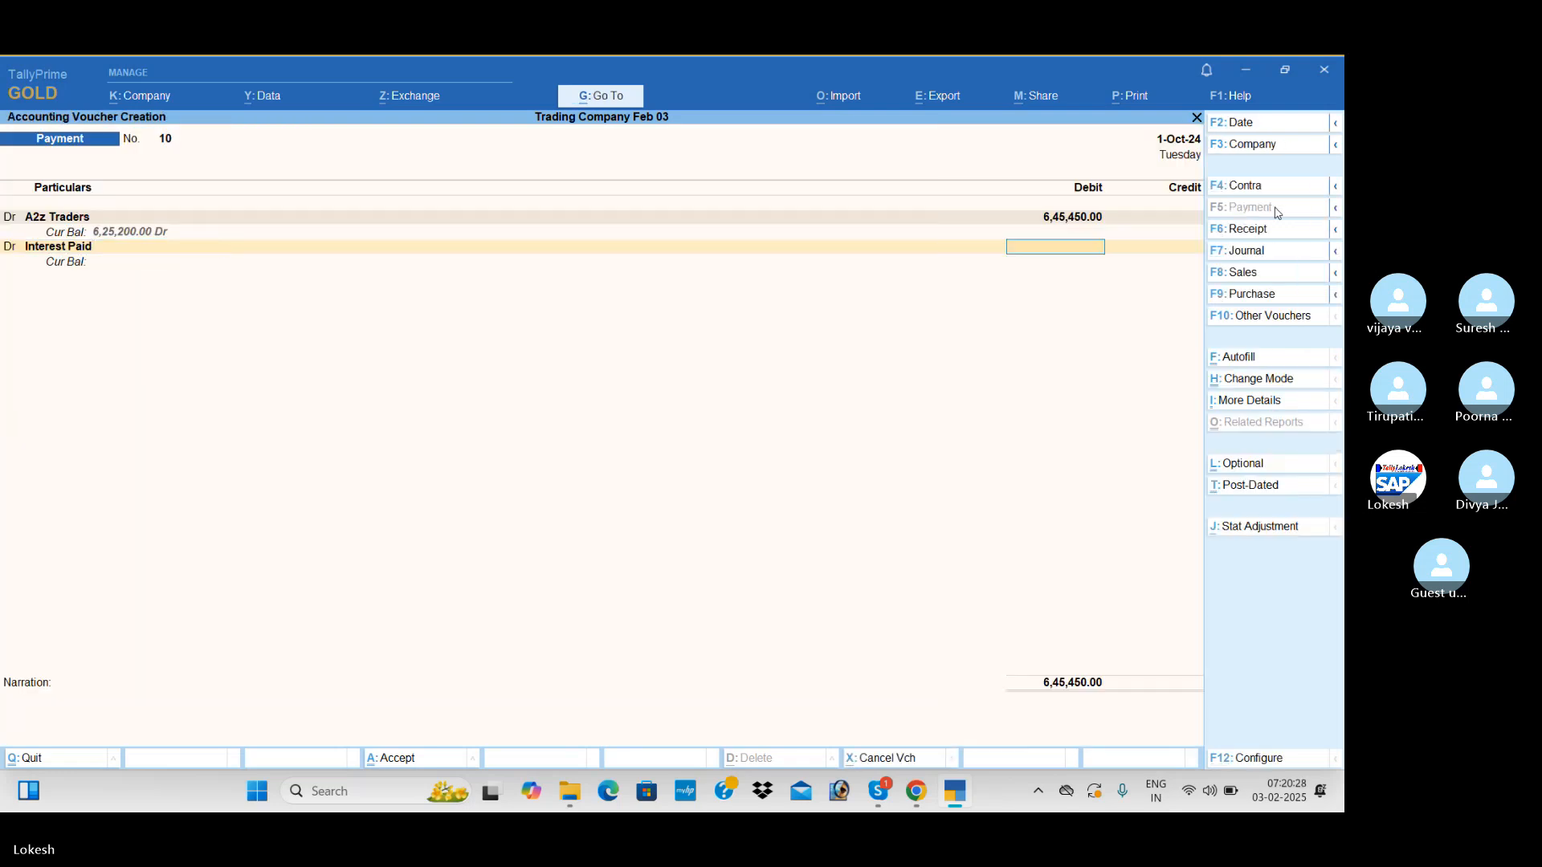
text(1945)
key(Return)
key(Return)
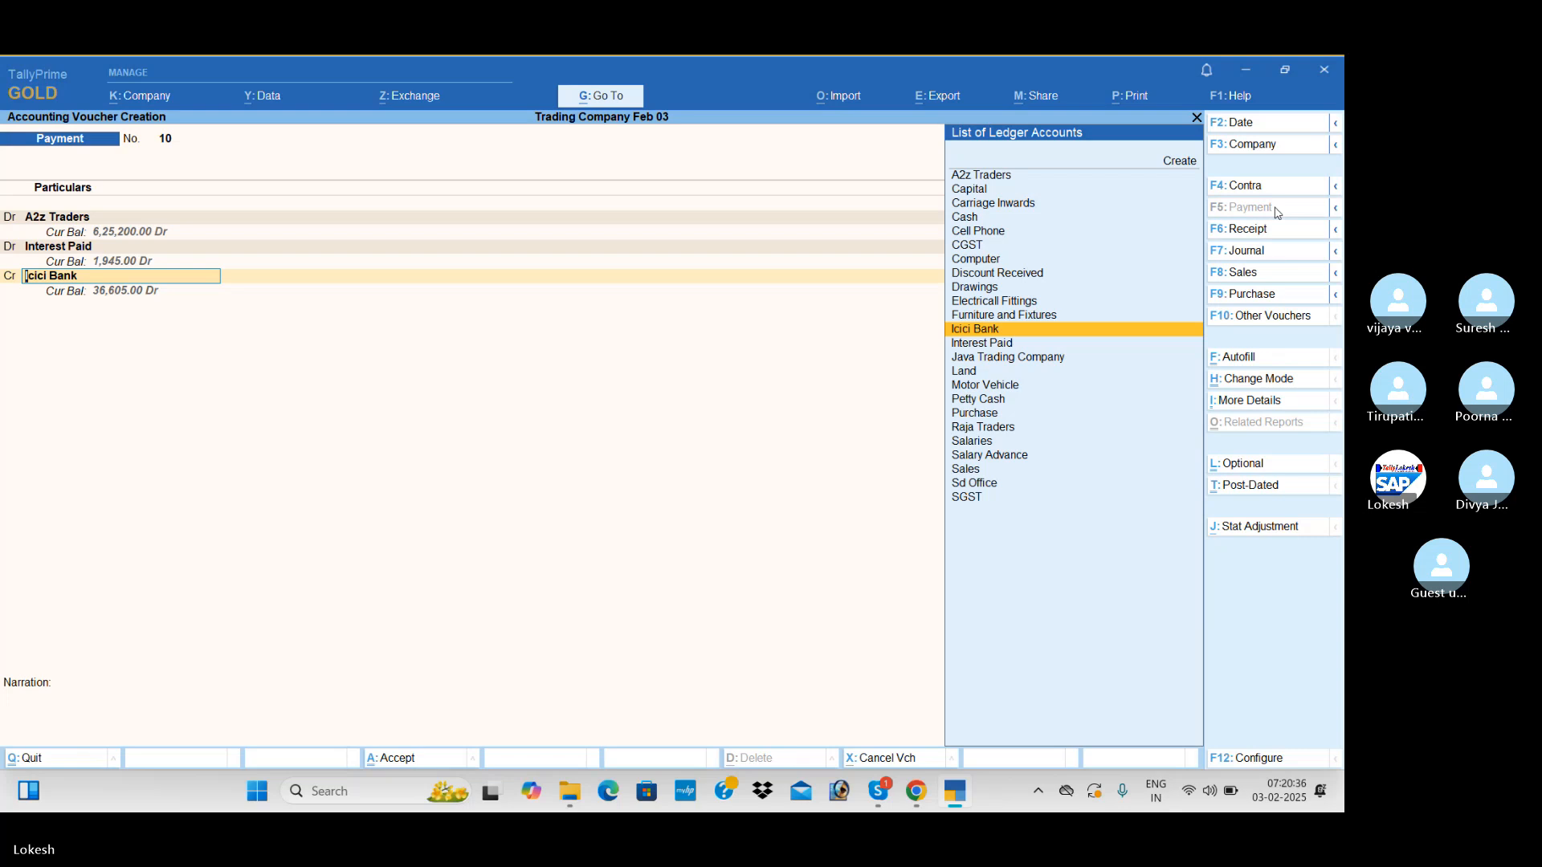
Credit Icici Bank with 6,47,395 using Cheque as transaction type and save the payment voucher
key(Return)
key(Return)
key(Return)
key(Return)
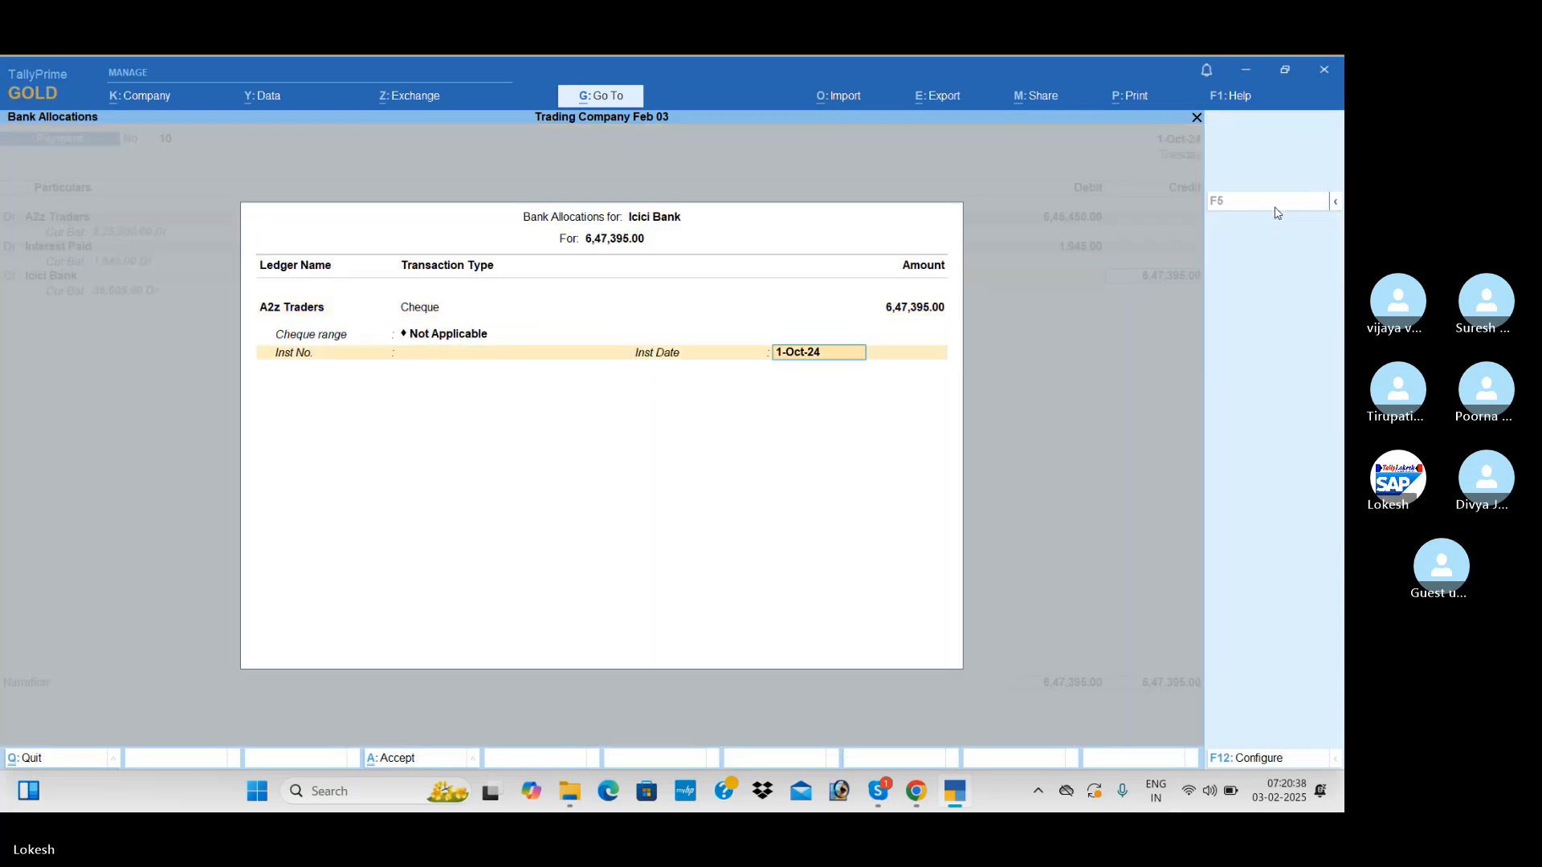
key(Return)
key(Return)
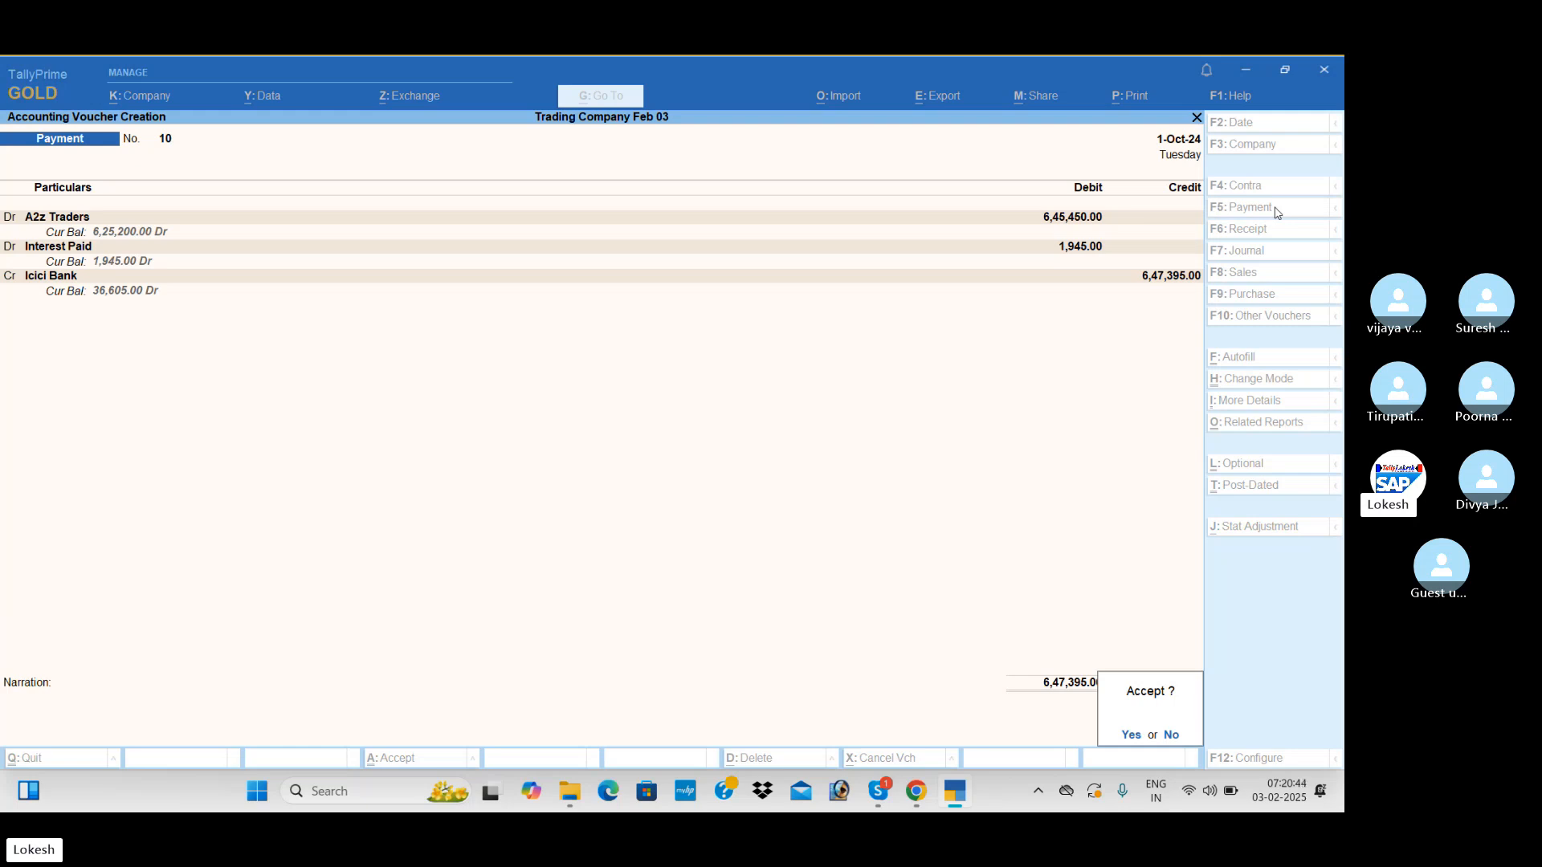
key(Return)
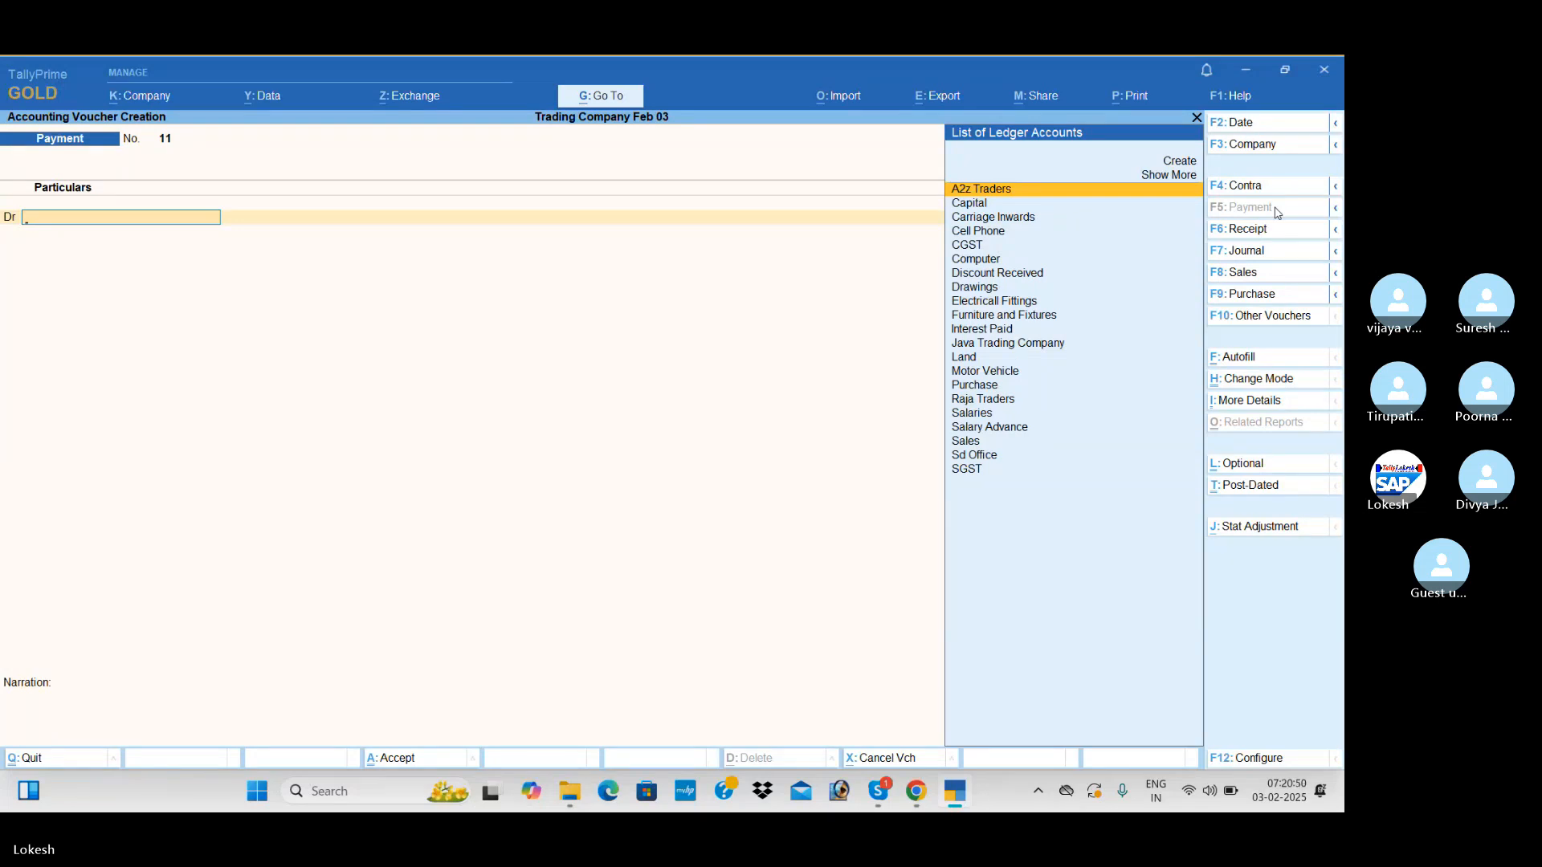
Start a sales voucher for Java Trading Company, skipping the dispatch and party details, and use the Sales ledger
click(1283, 280)
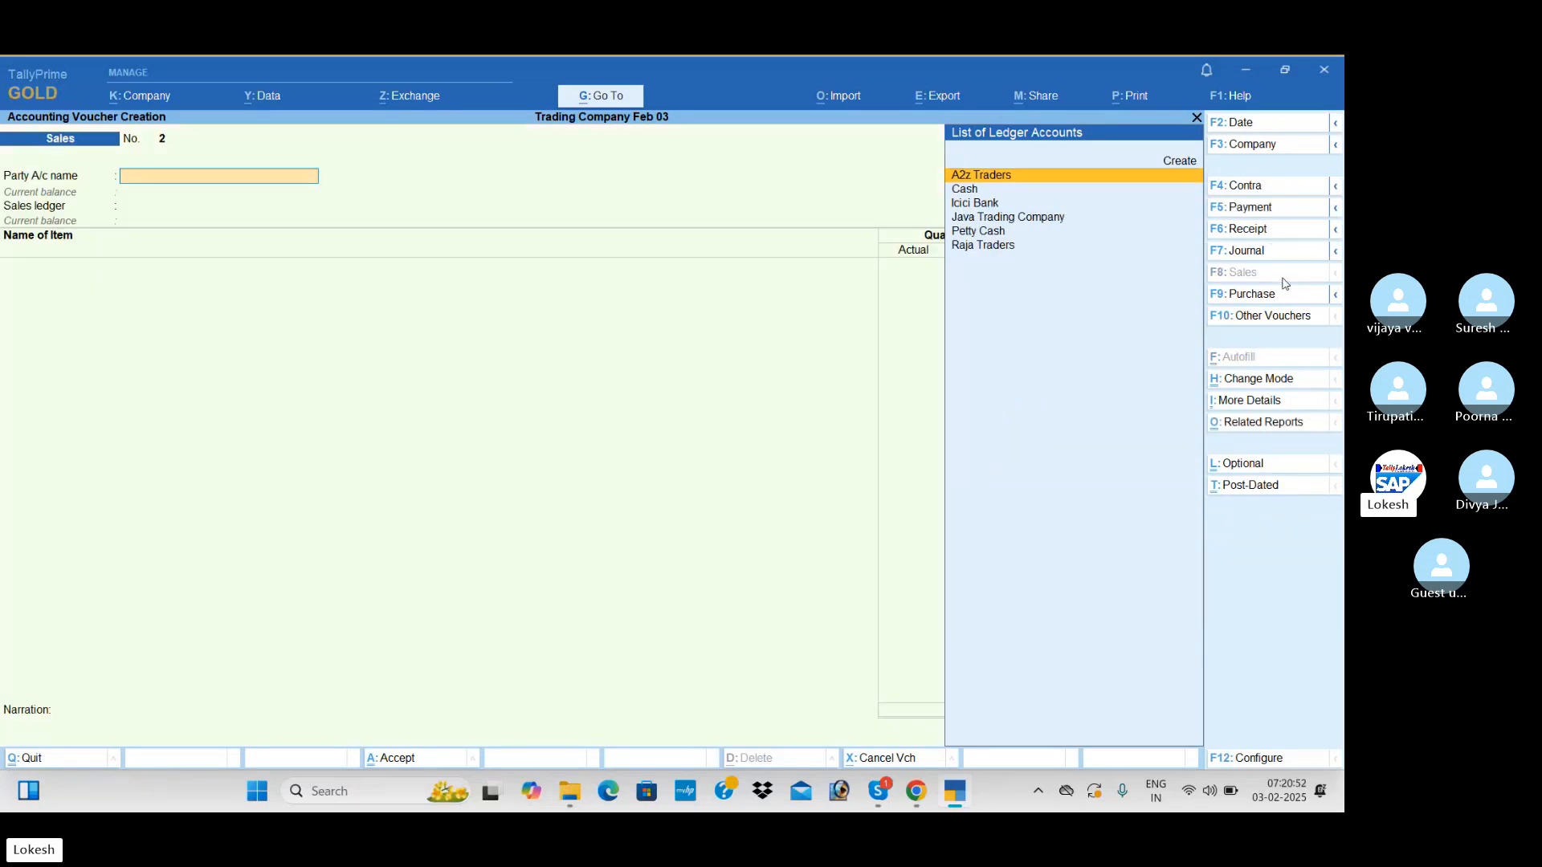
text(ja)
key(Return)
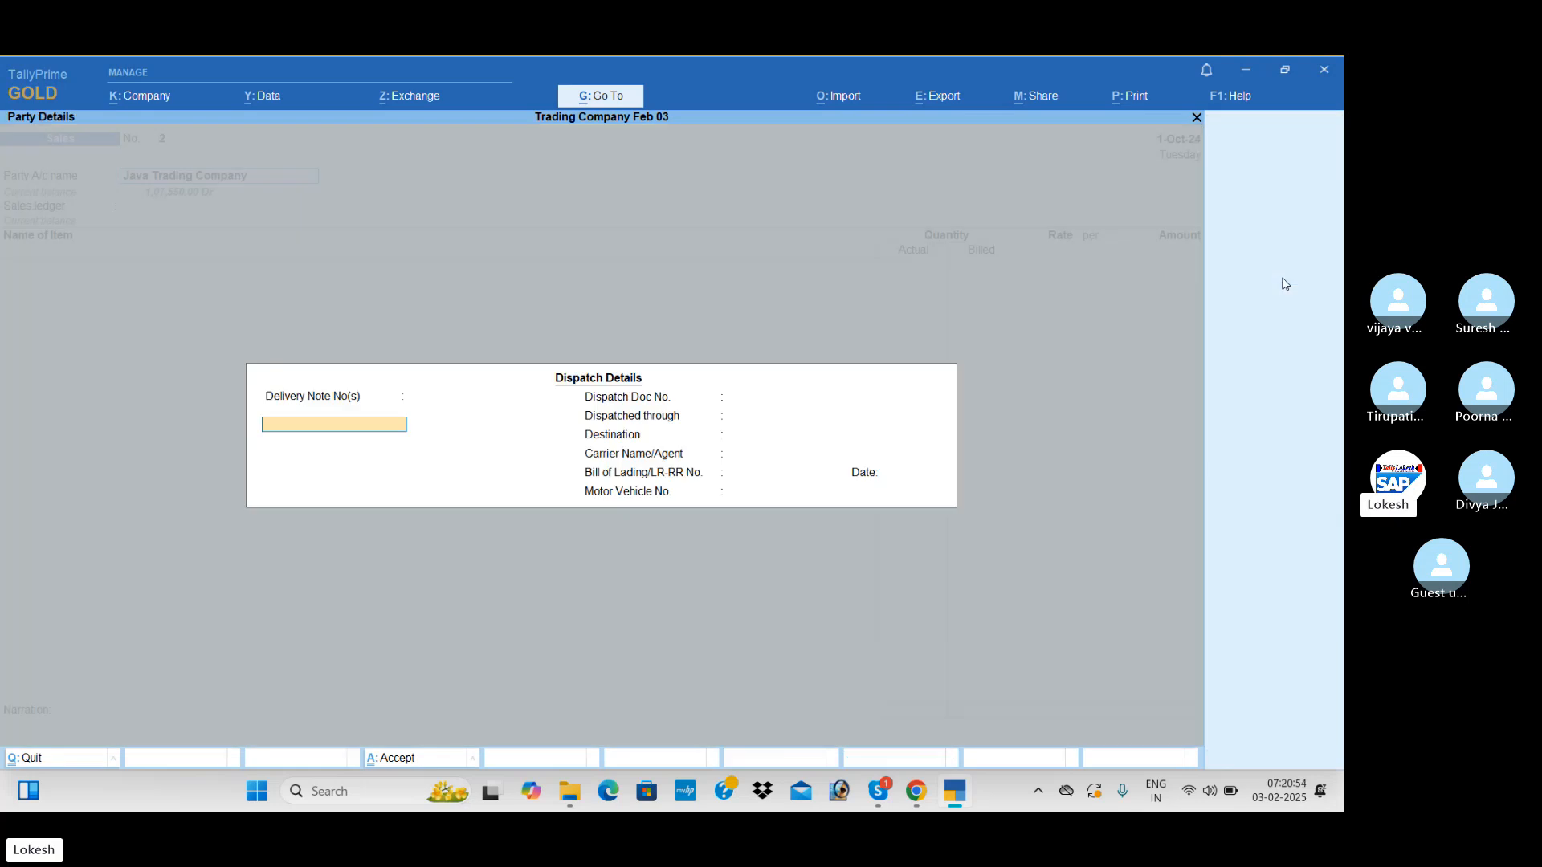
key(ctrl+a)
key(ctrl+a)
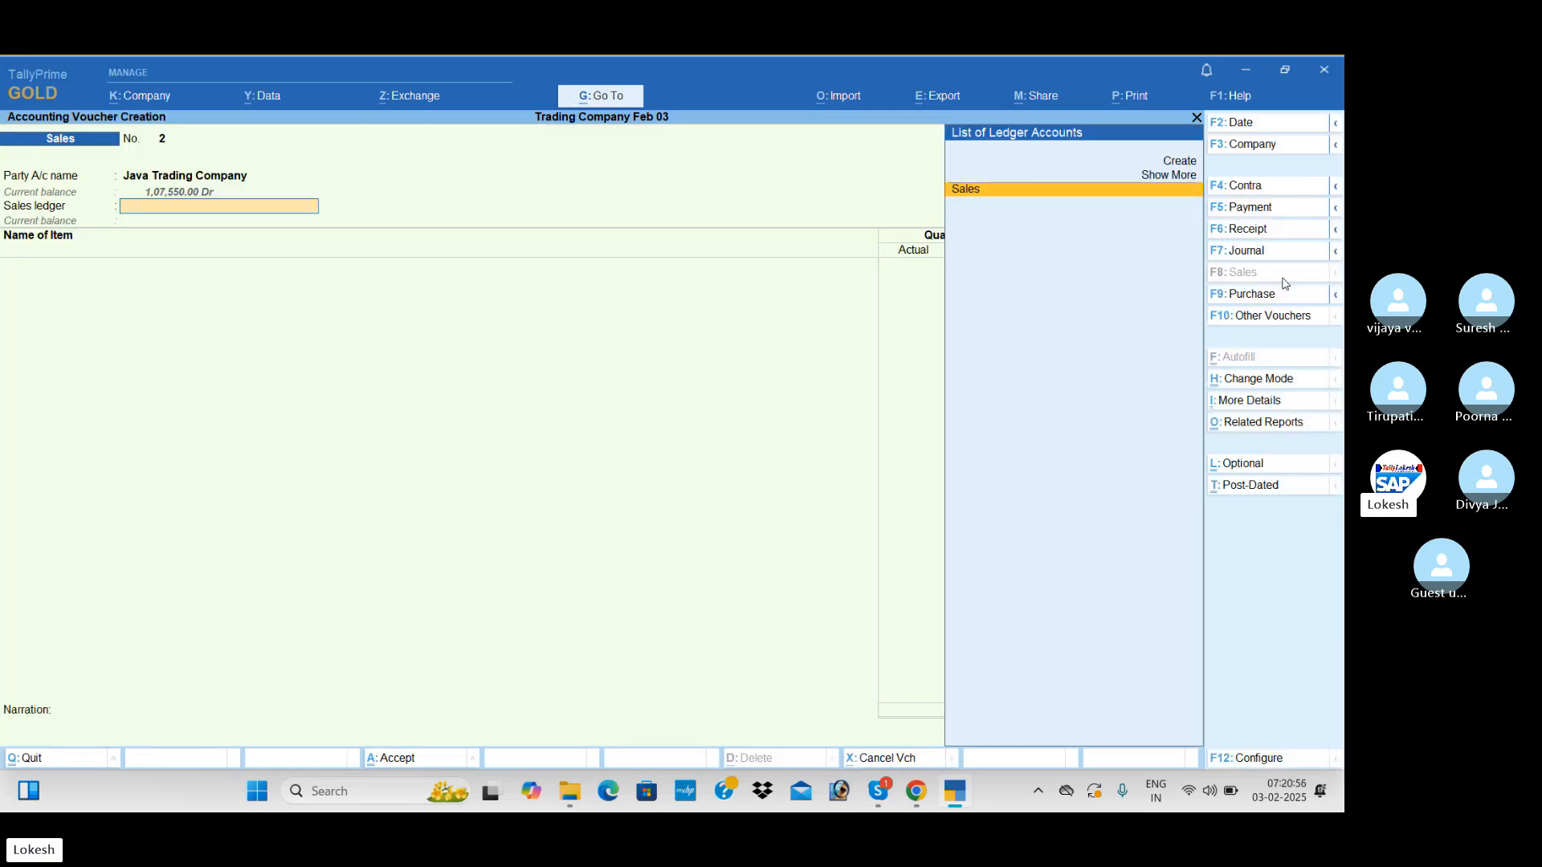
key(Return)
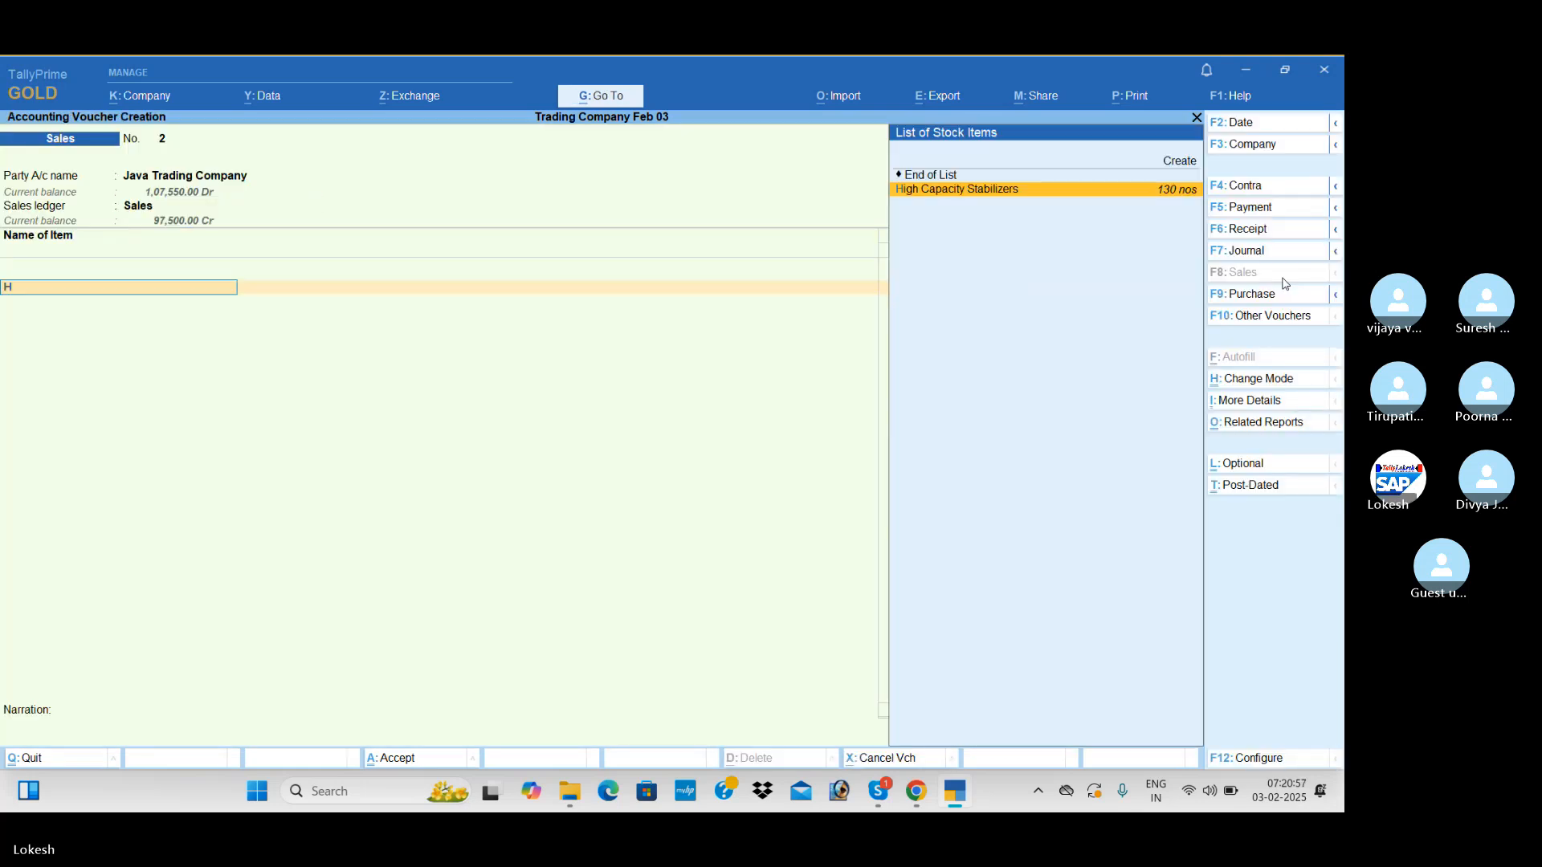
Add High Capacity Stabilizers to the sales voucher with actual quantity 22, billed quantity 20 and rate 750
key(Return)
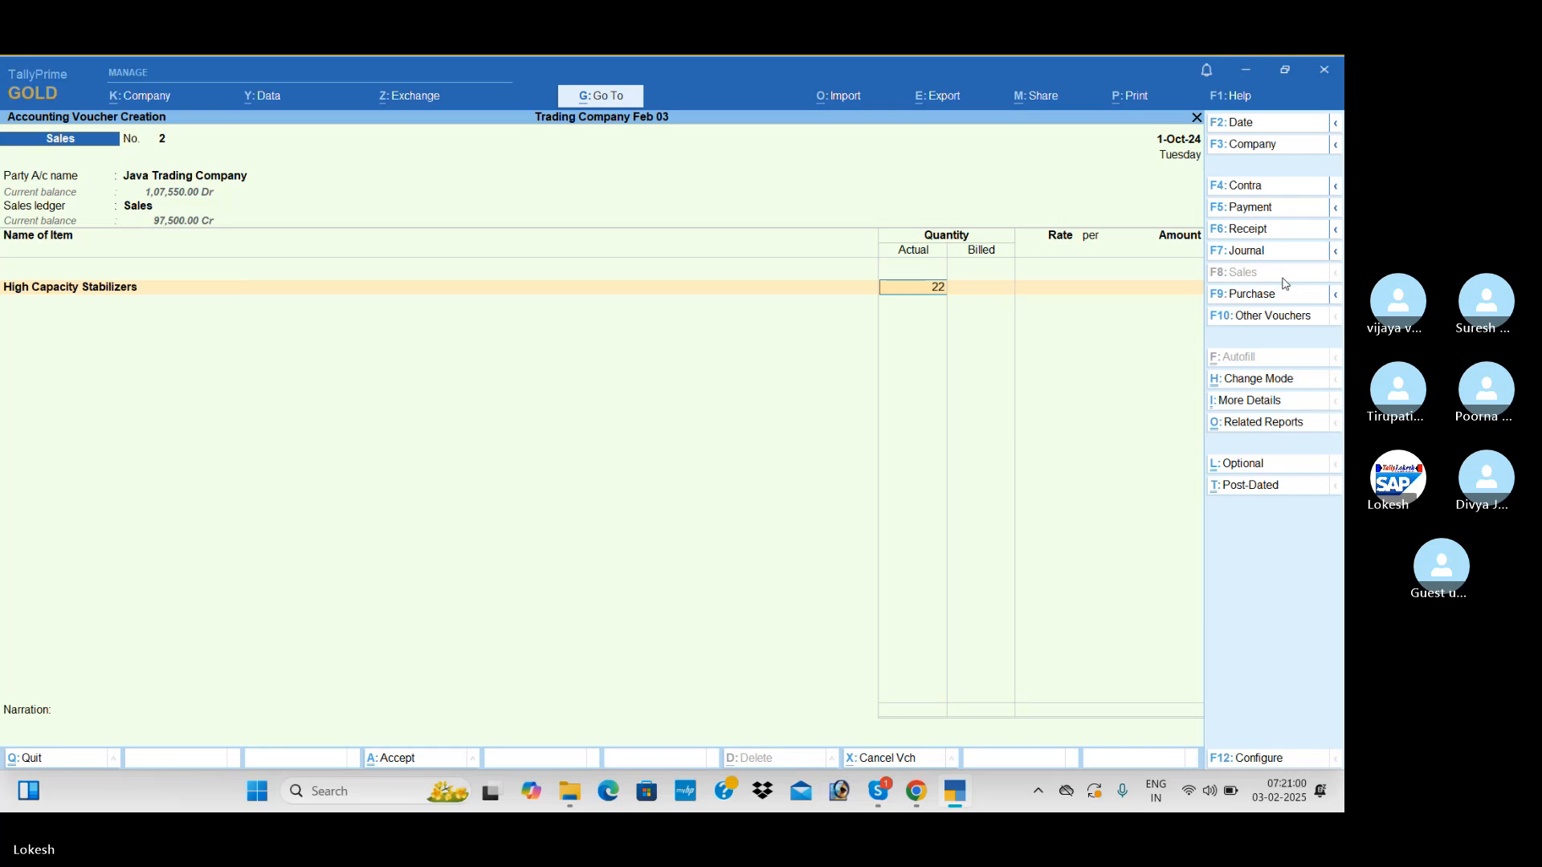
text(22 nos)
key(Return)
text(20 nos)
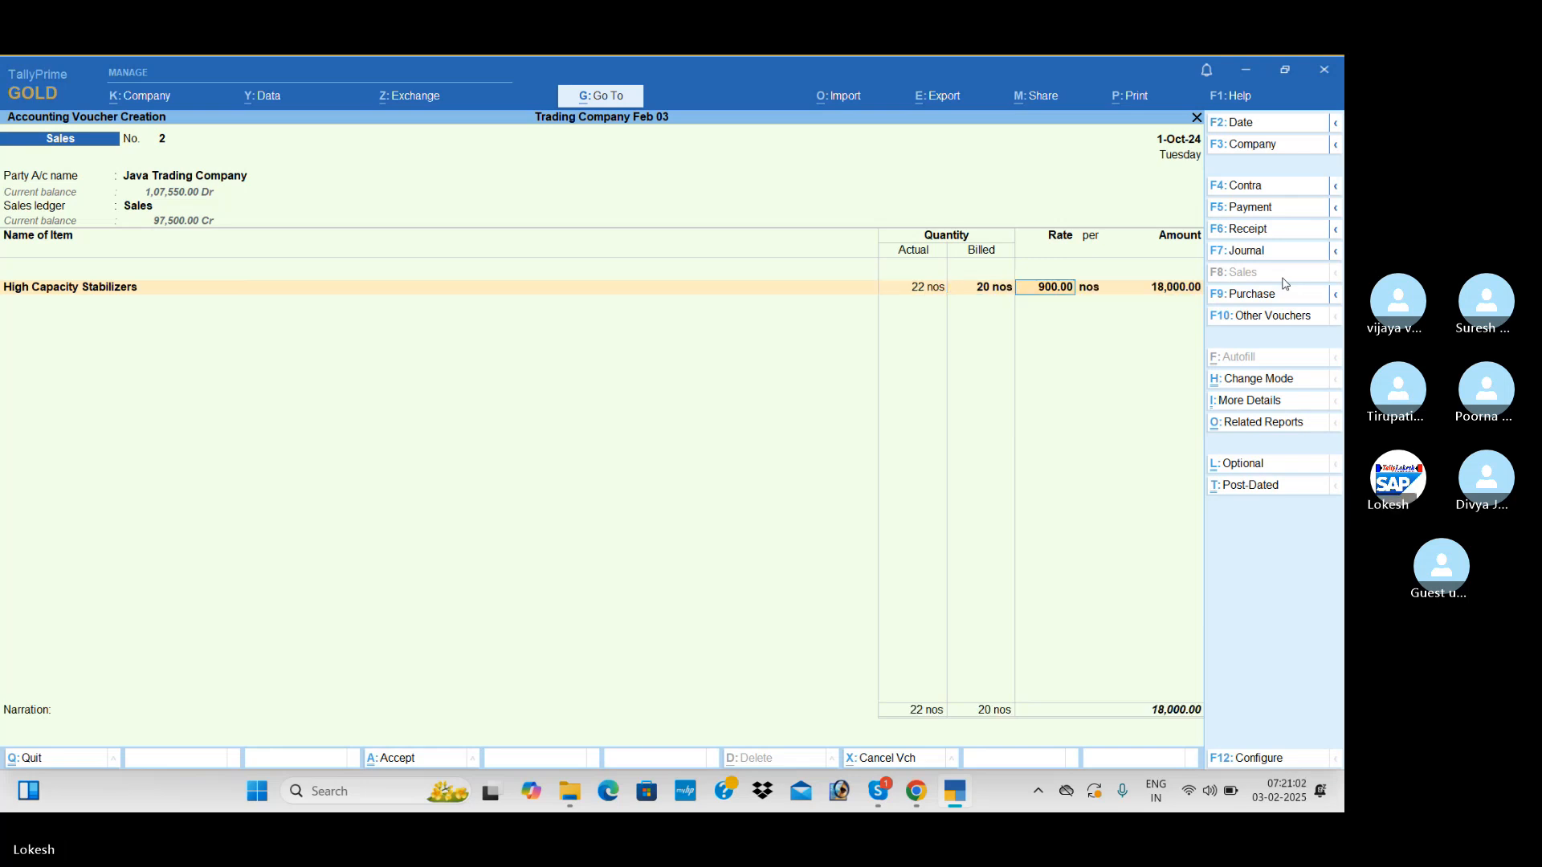
key(Return)
text(750)
key(Return)
key(Return)
key(Return)
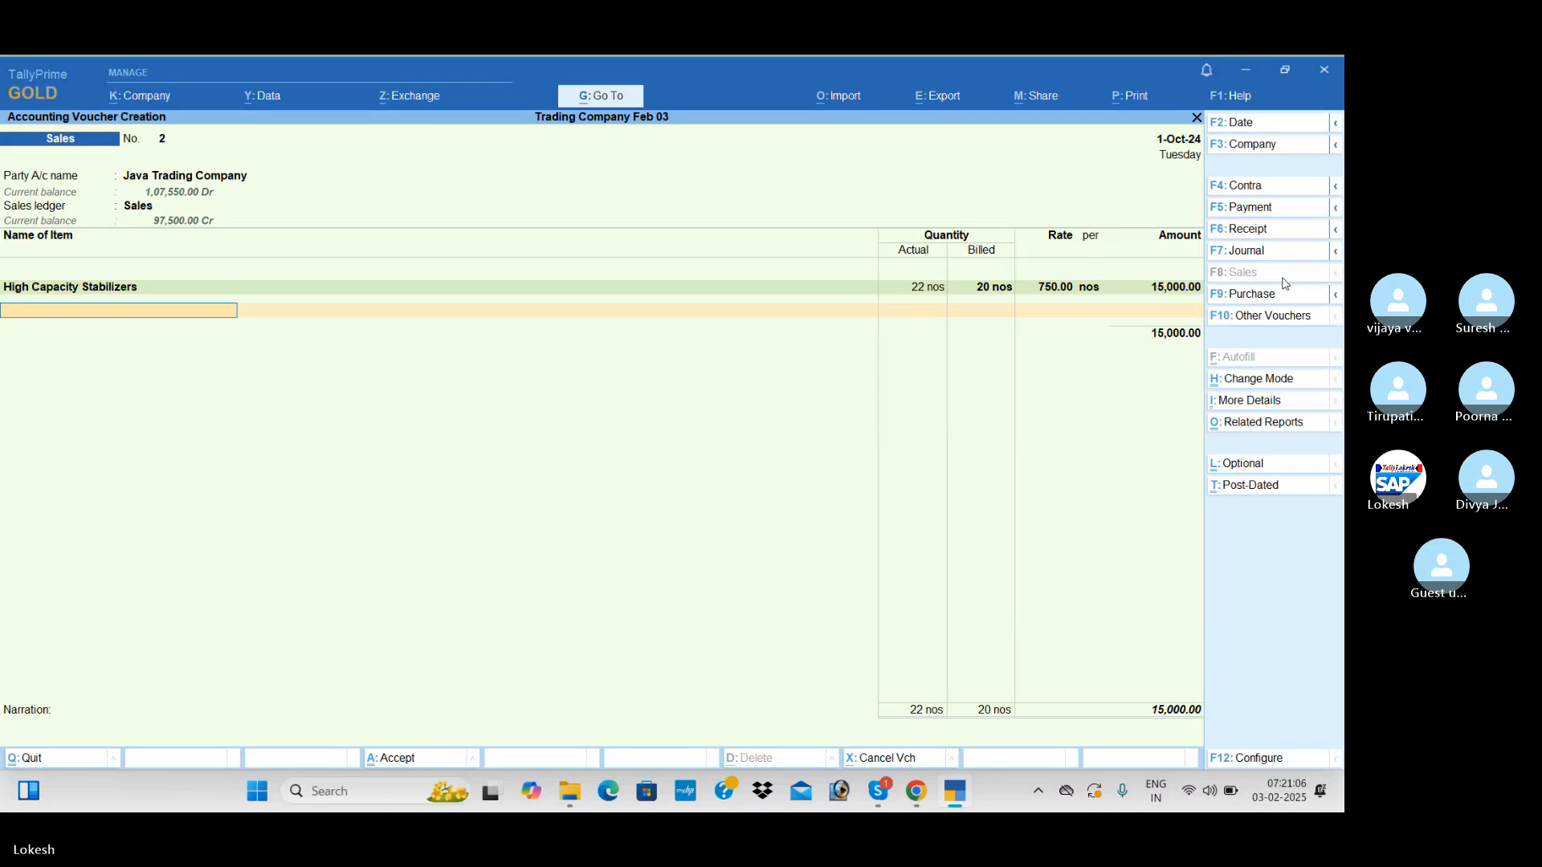
key(Return)
text(L)
key(Return)
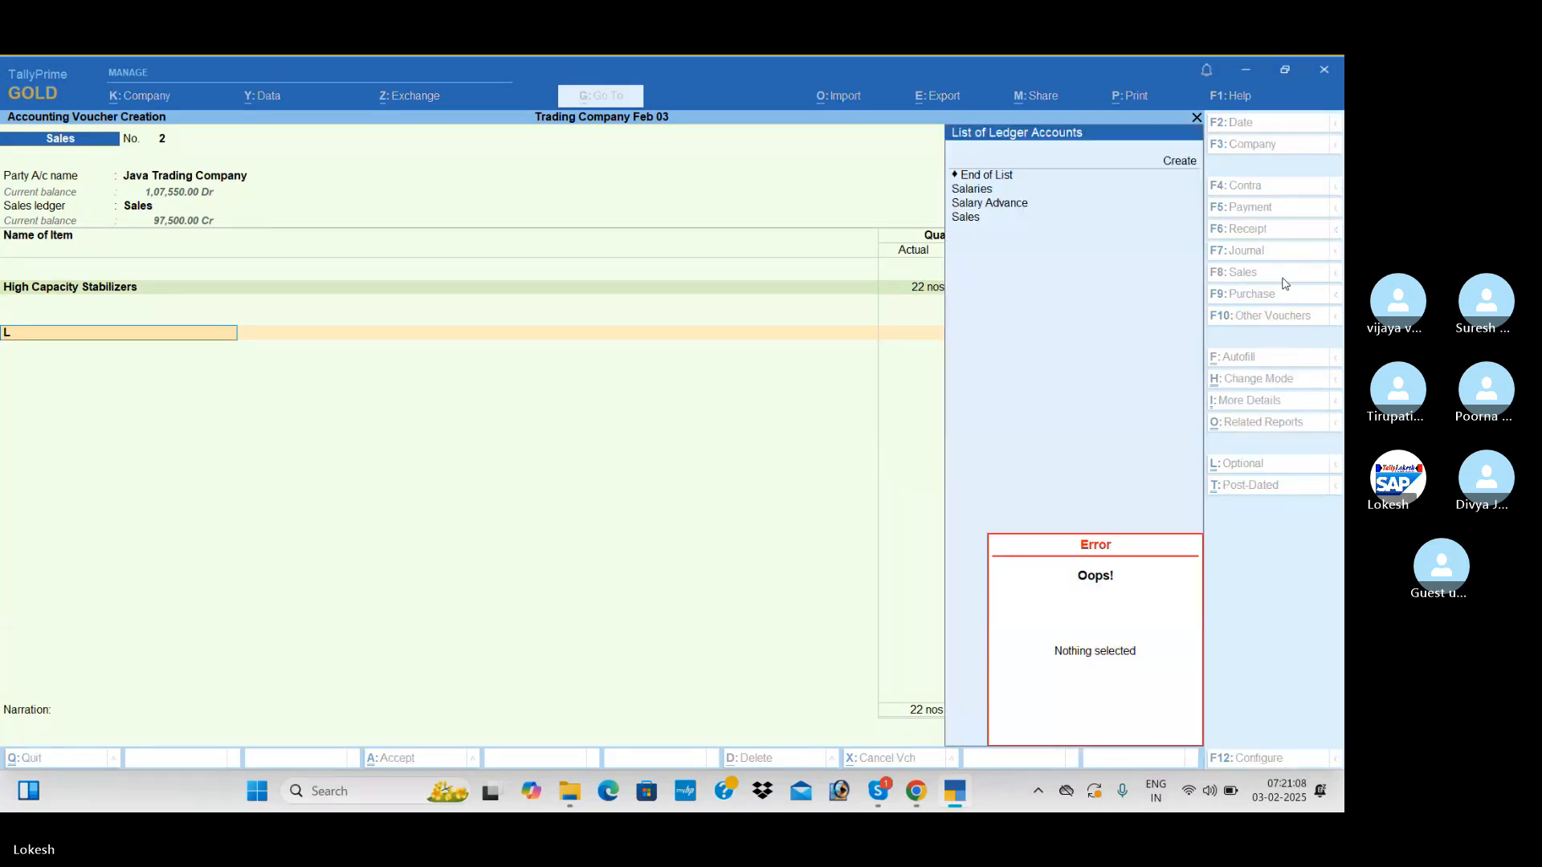
key(Escape)
key(BackSpace)
key(BackSpace)
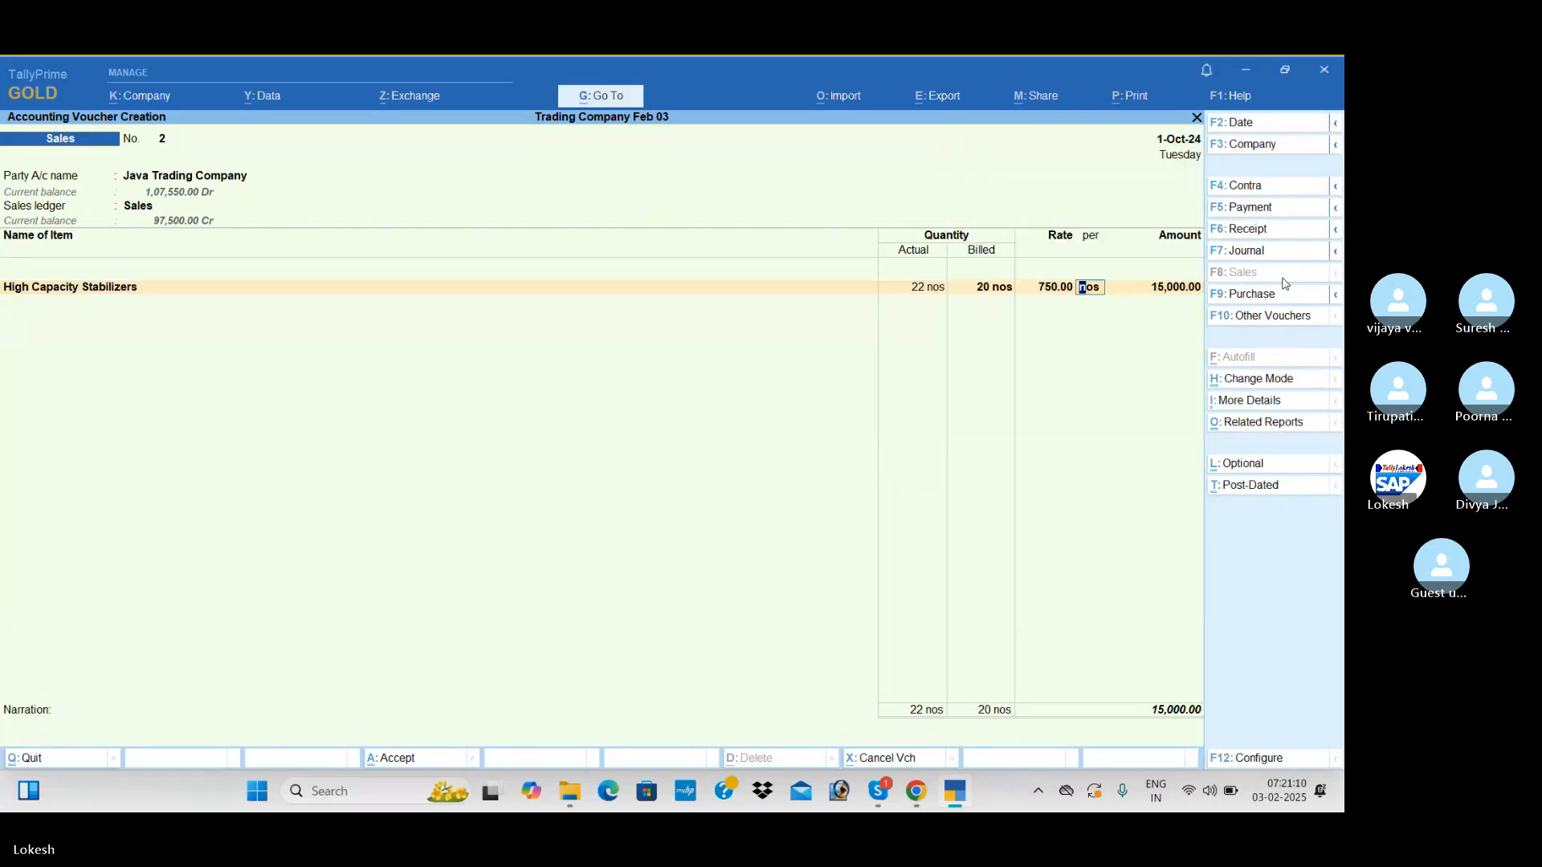
Add Low Capacity Stabilizers as the second item with actual quantity 6, billed quantity 5 and rate 450
key(Return)
key(Return)
text(L)
key(Return)
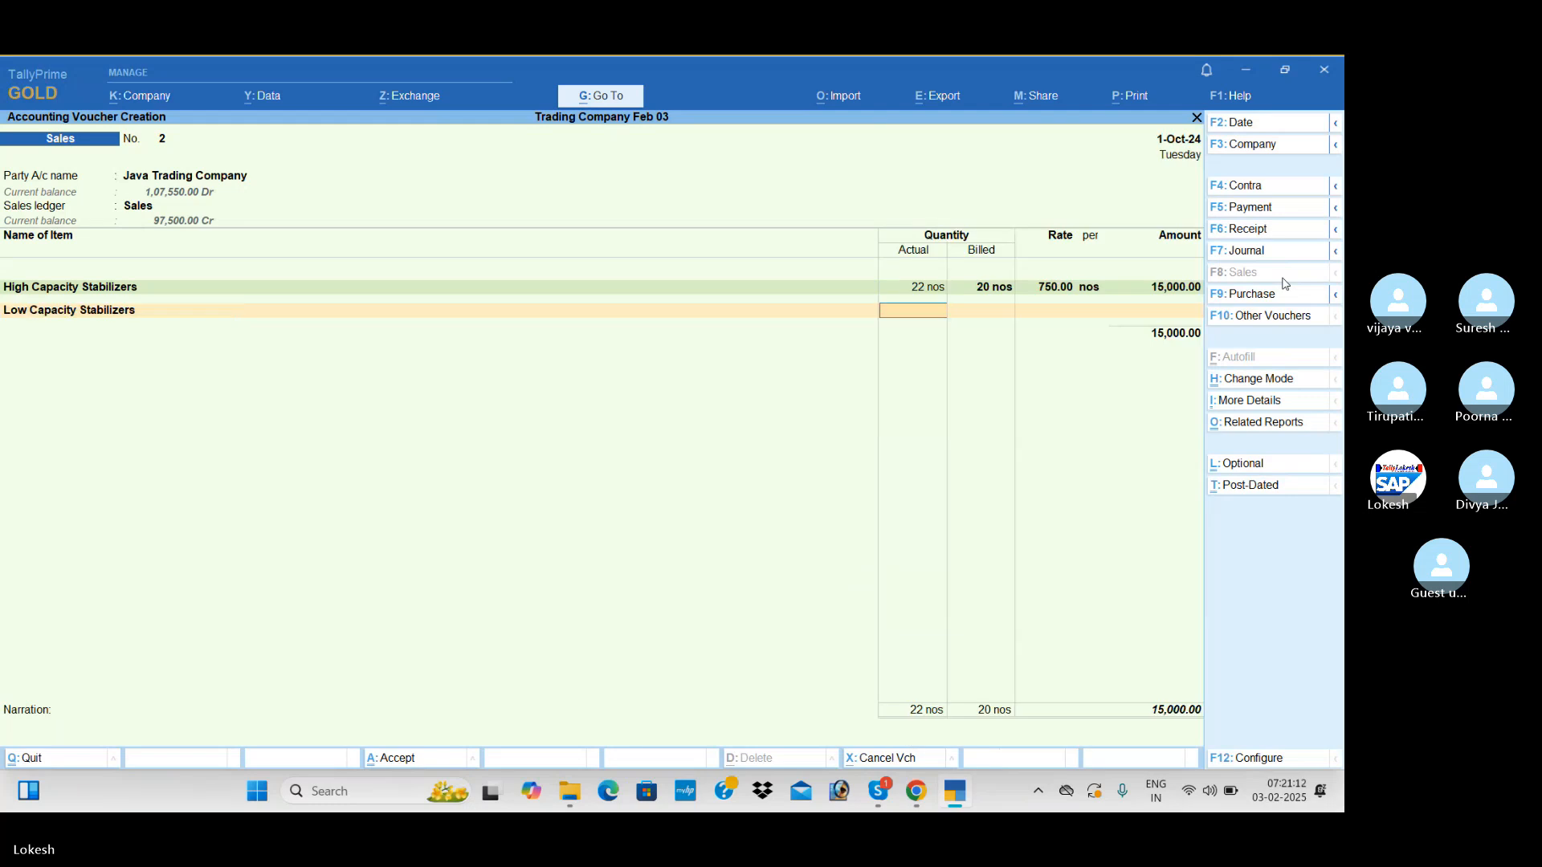
text(6)
key(Return)
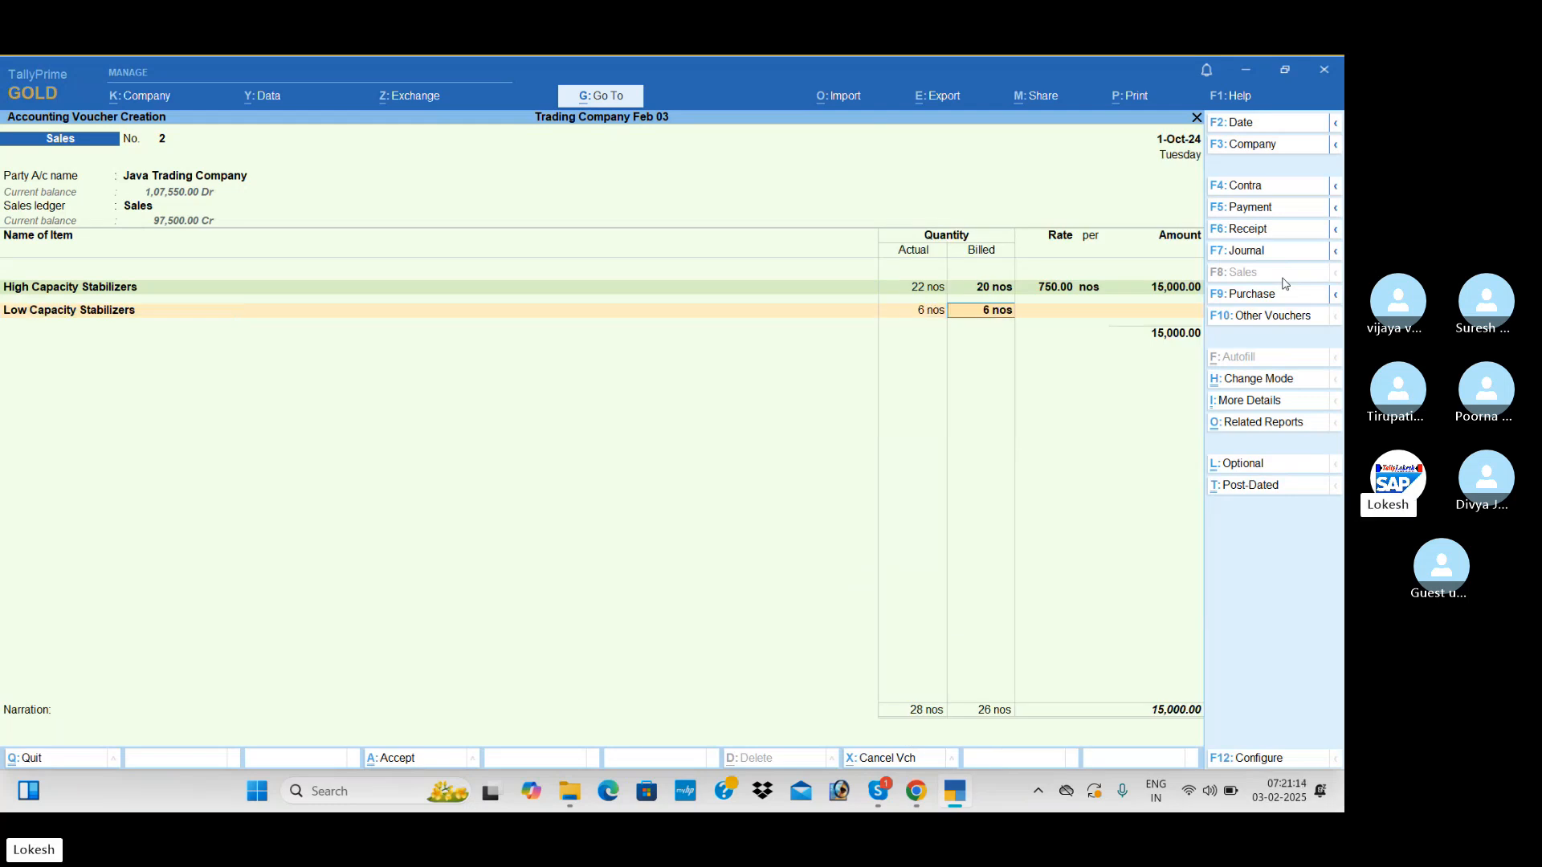
text(5)
key(Return)
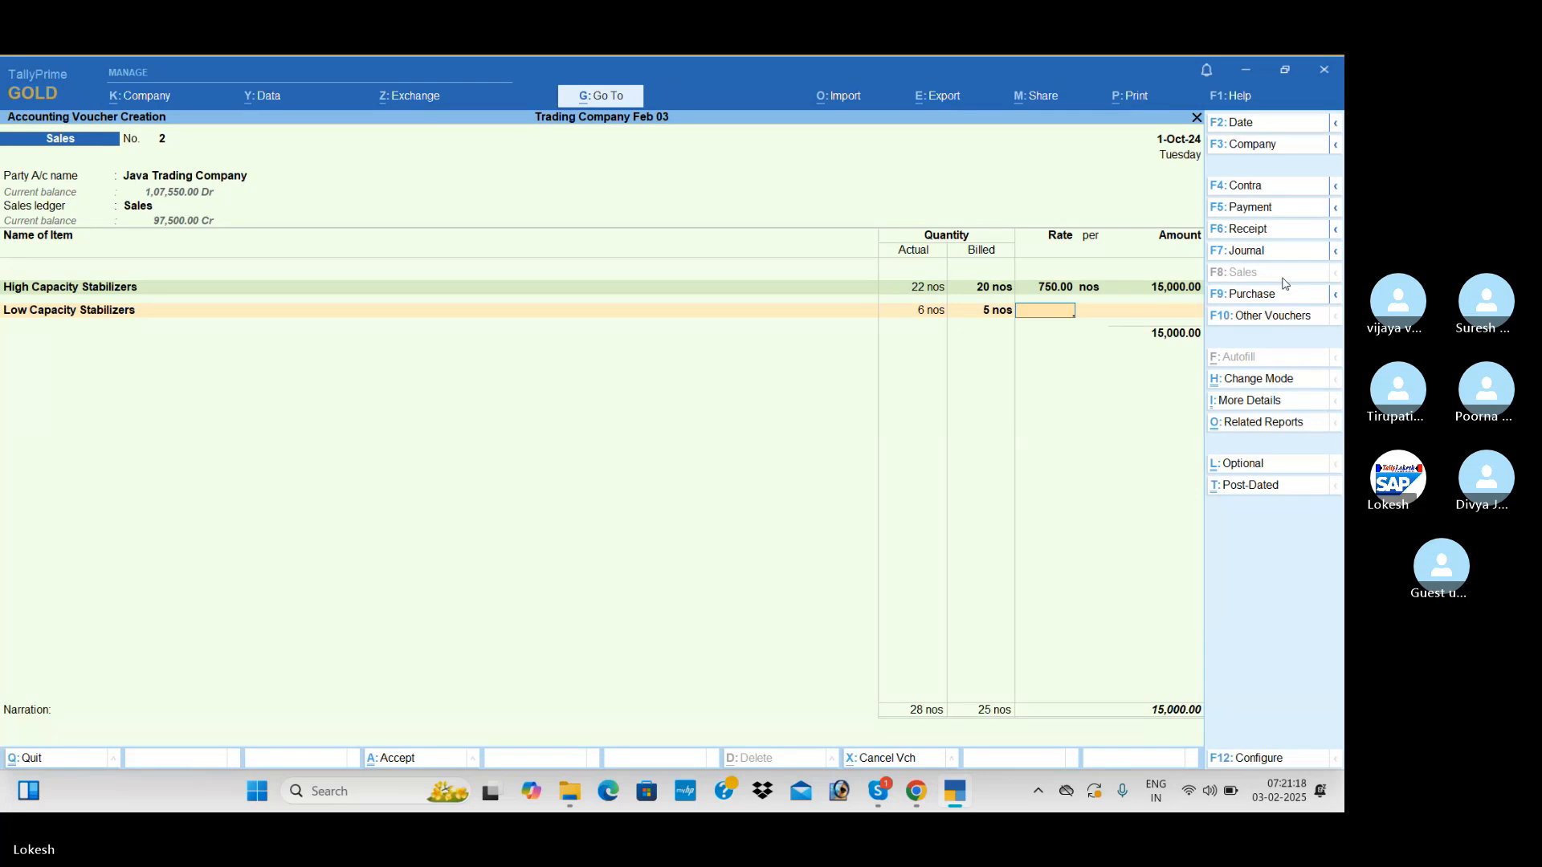
text(400)
key(Return)
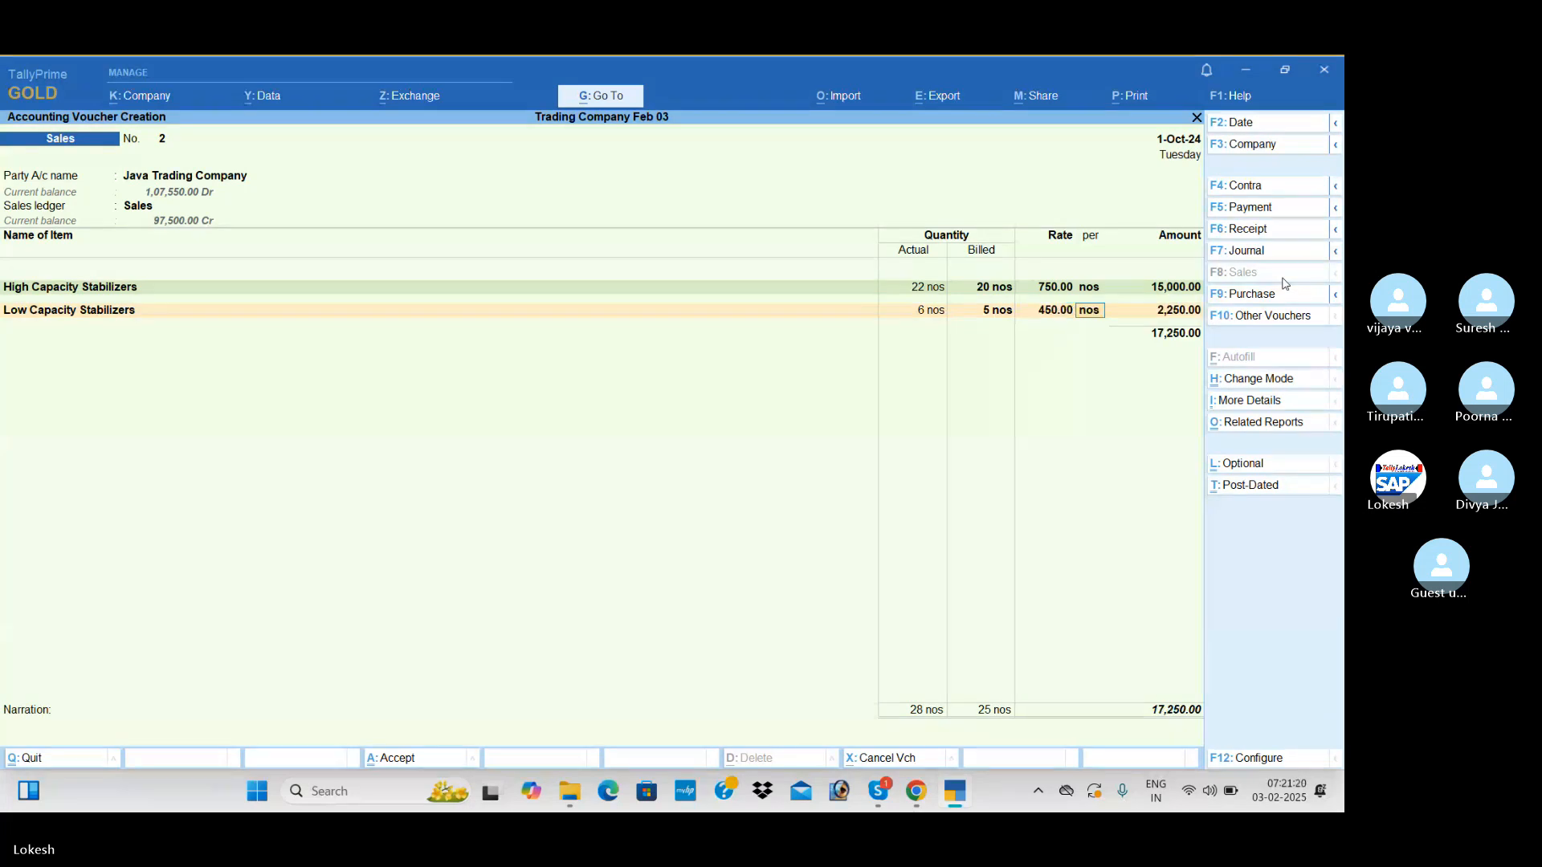
Apply the CGST and SGST ledgers to the Java Trading Company sales voucher and save it
key(Return)
key(Return)
key(Return)
text(cg)
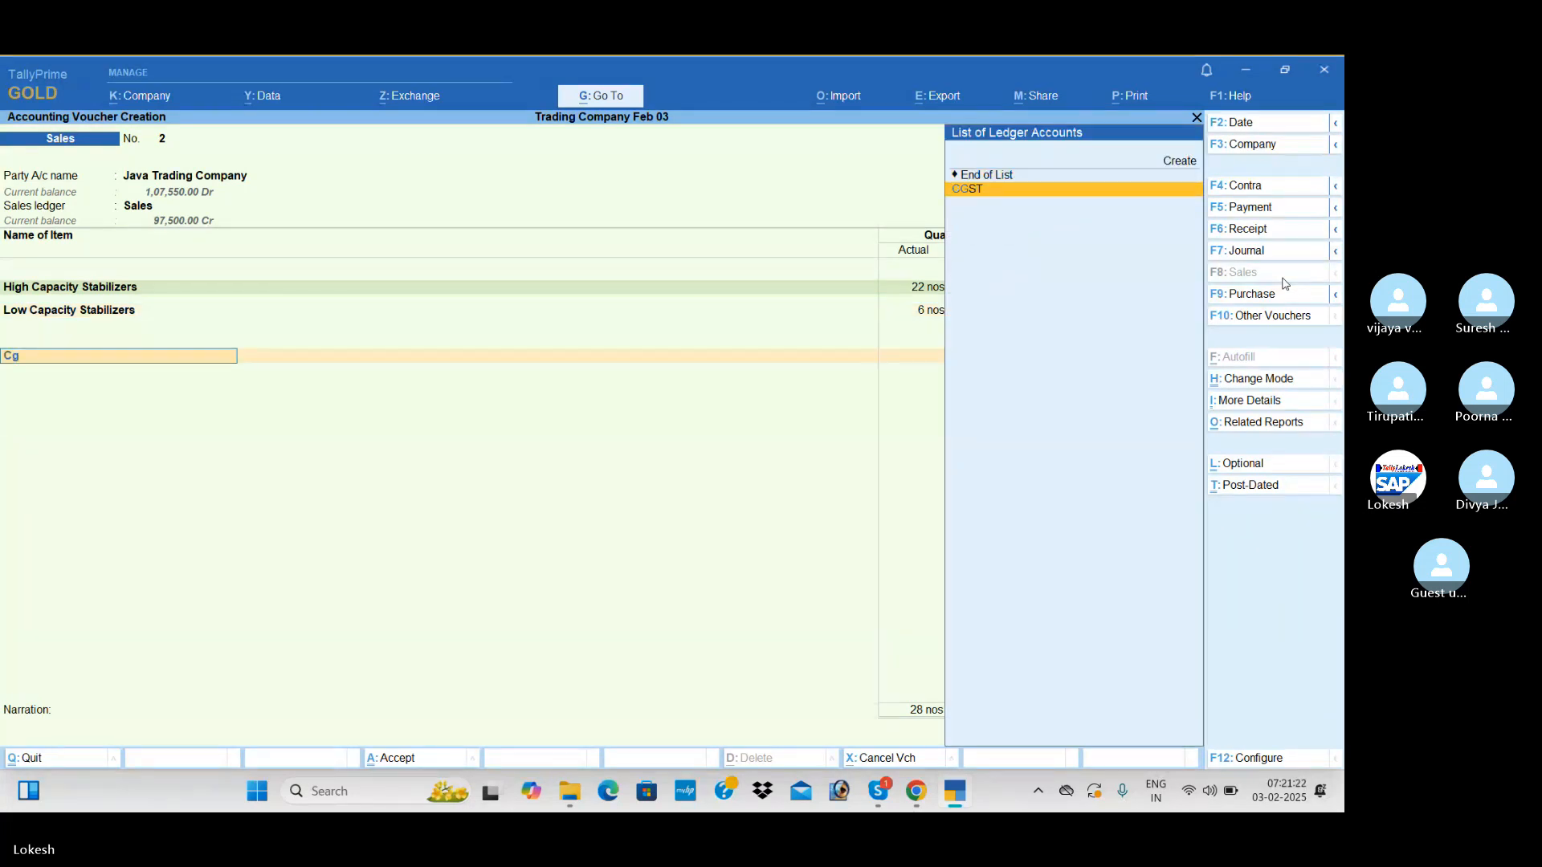
key(Return)
key(Return)
text(sg)
key(Return)
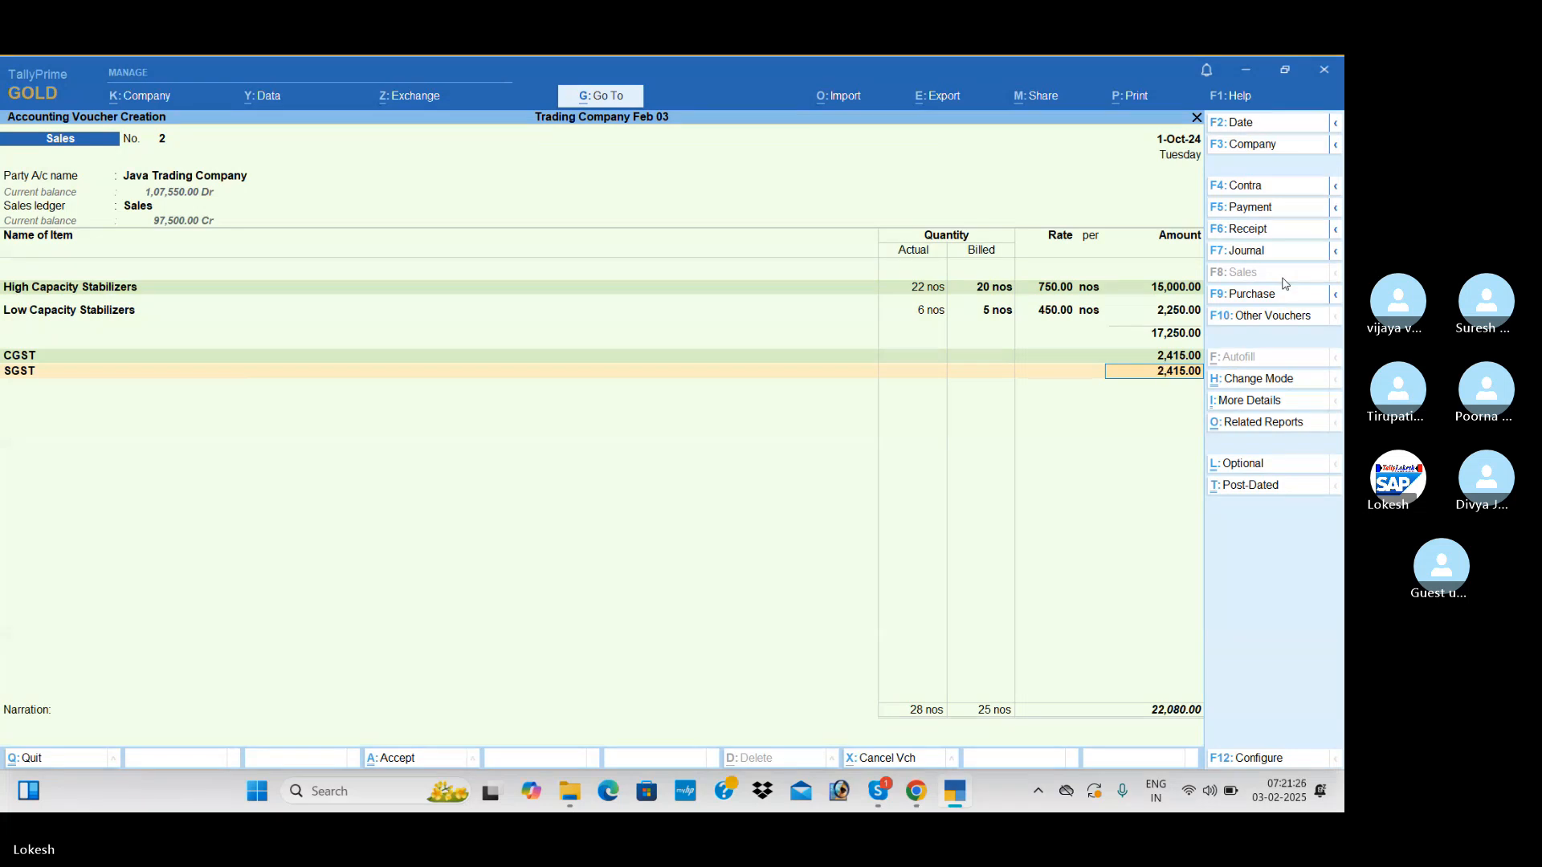
key(Return)
key(Return)
key(Return)
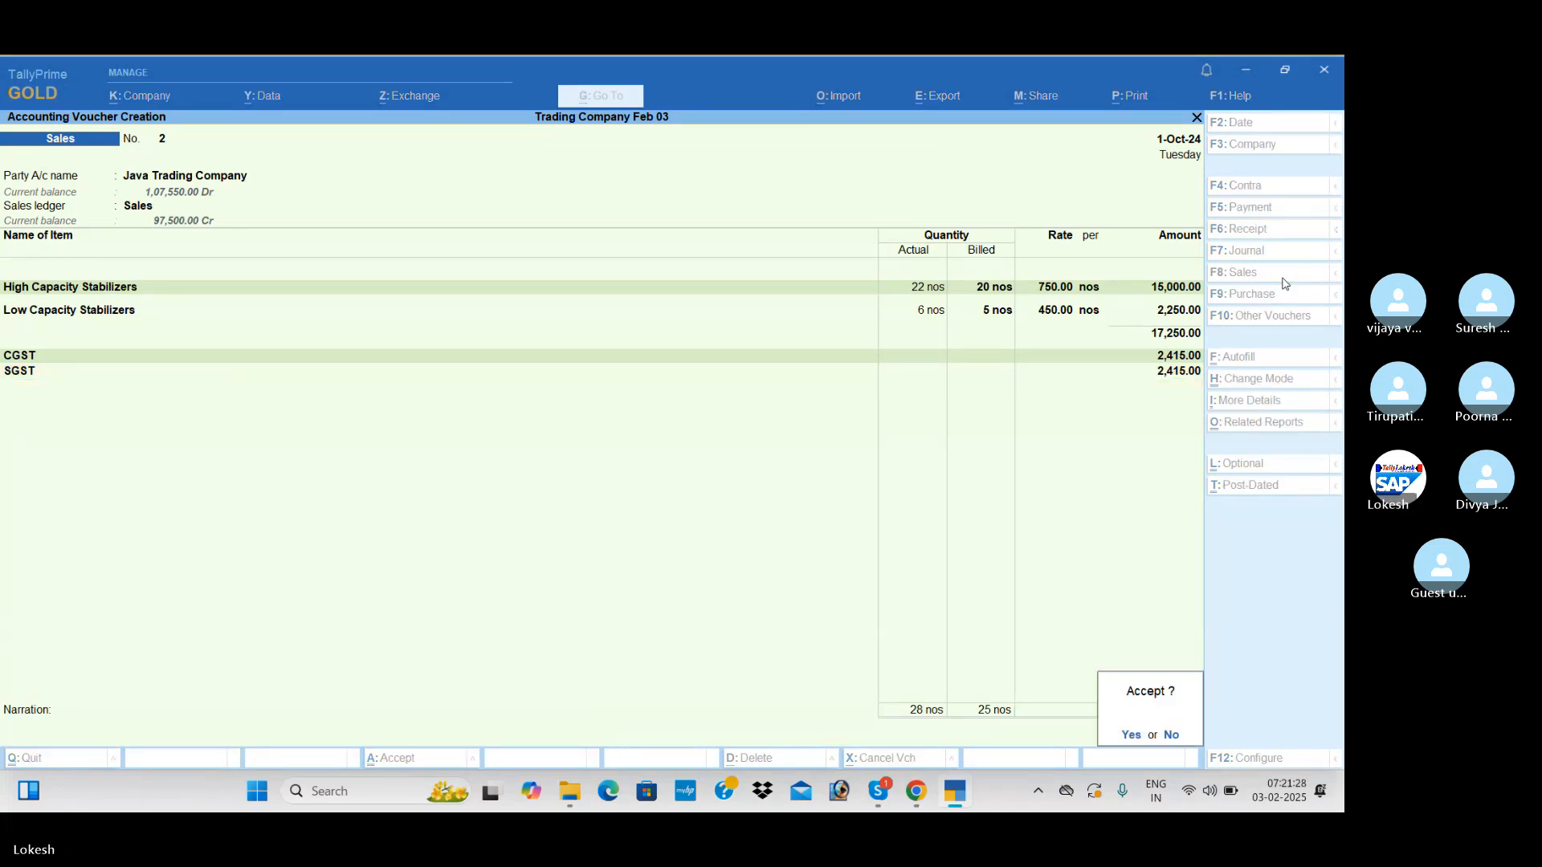
key(Return)
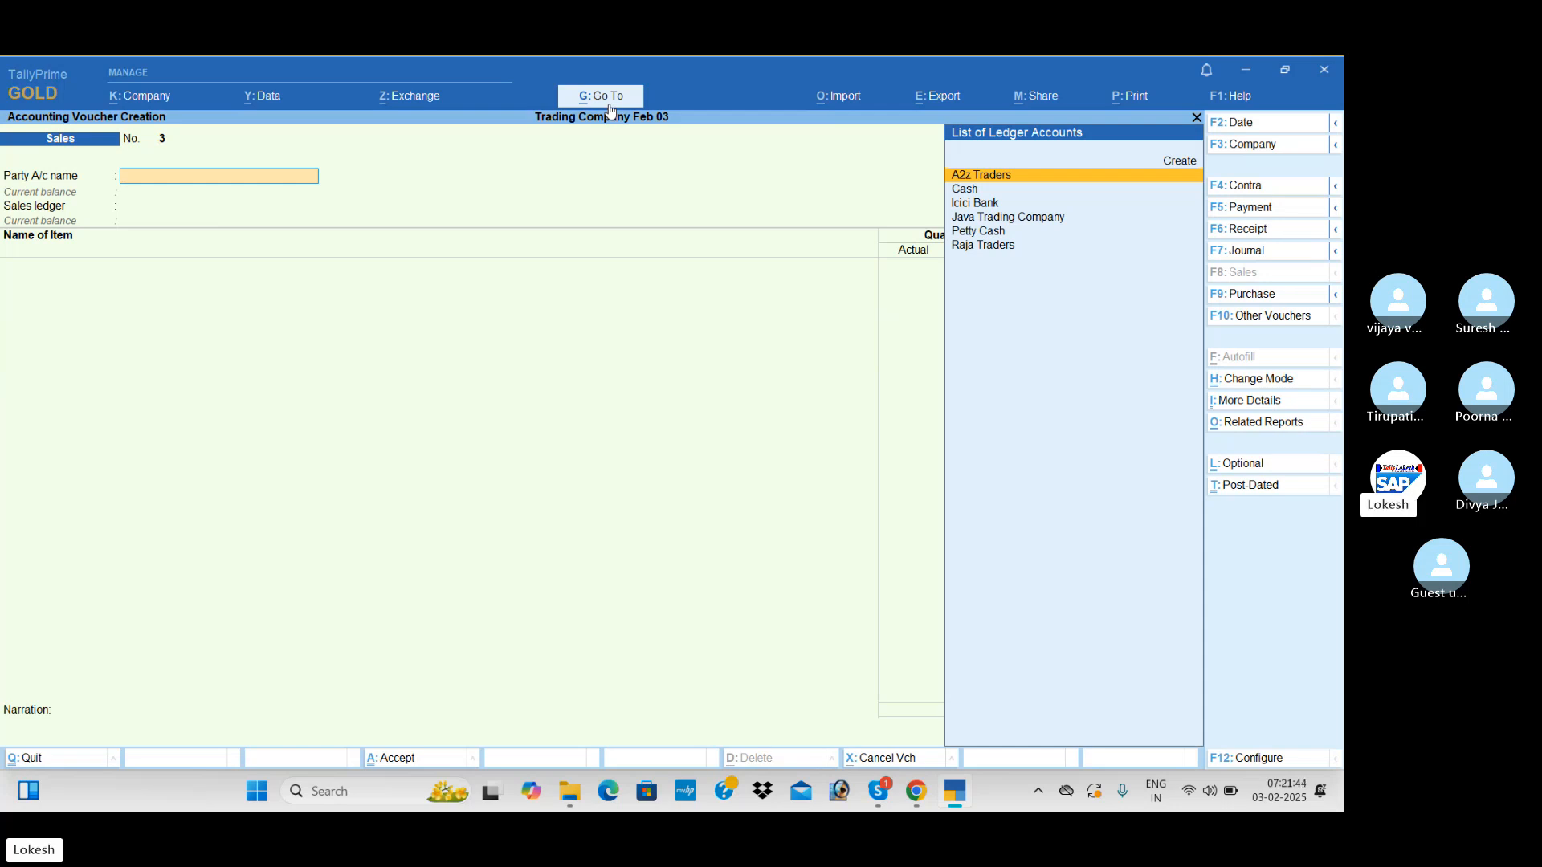
In the company features, disable separate Actual and Billed Quantity columns and enable the Discount column in invoices
click(158, 104)
click(238, 339)
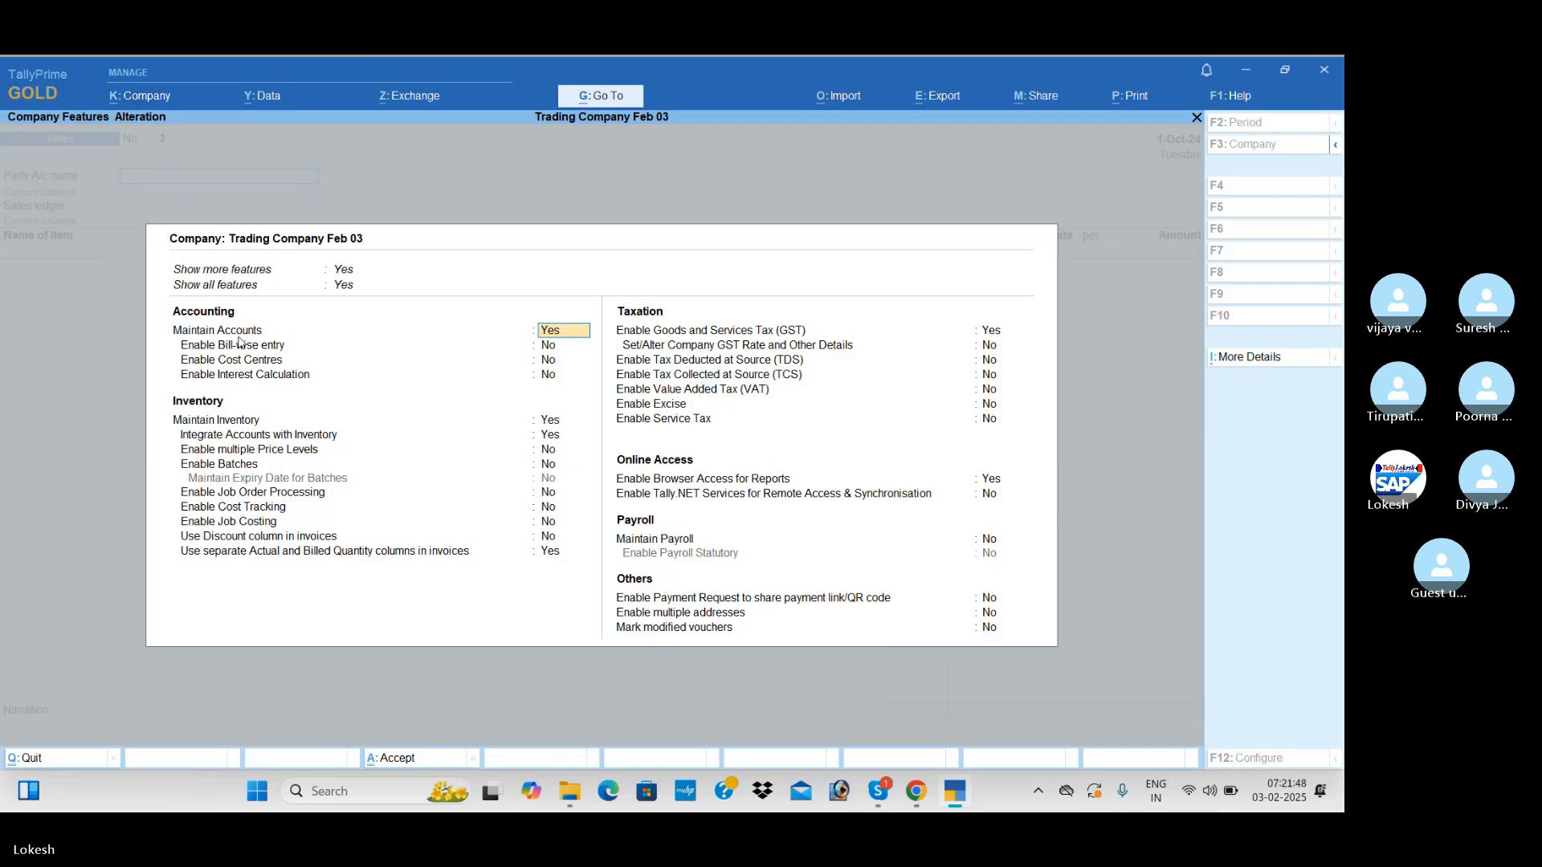
click(551, 554)
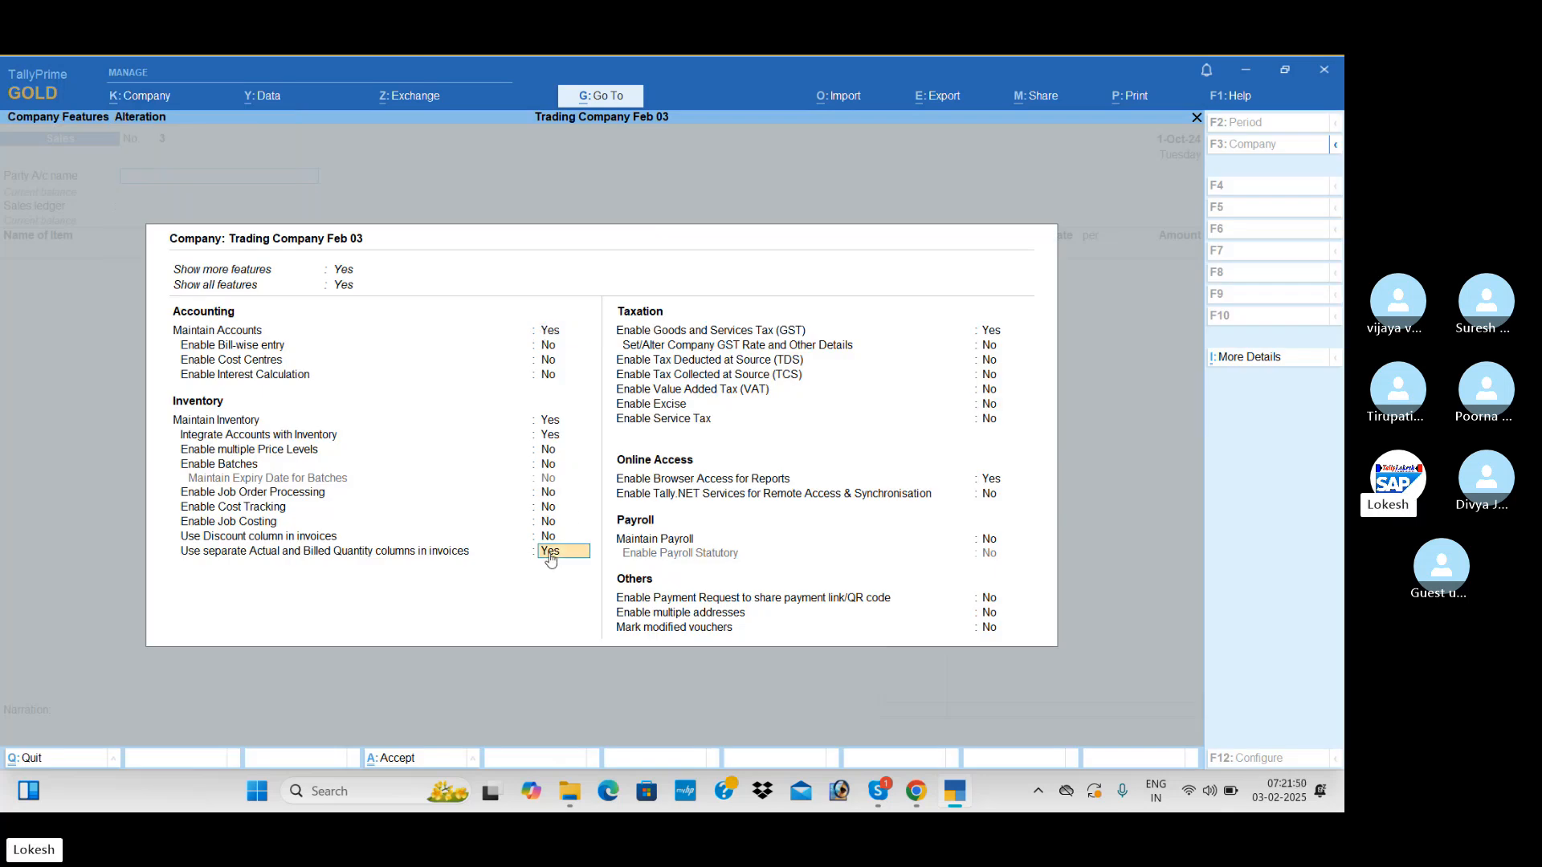
text(n)
key(Return)
key(Up)
key(Up)
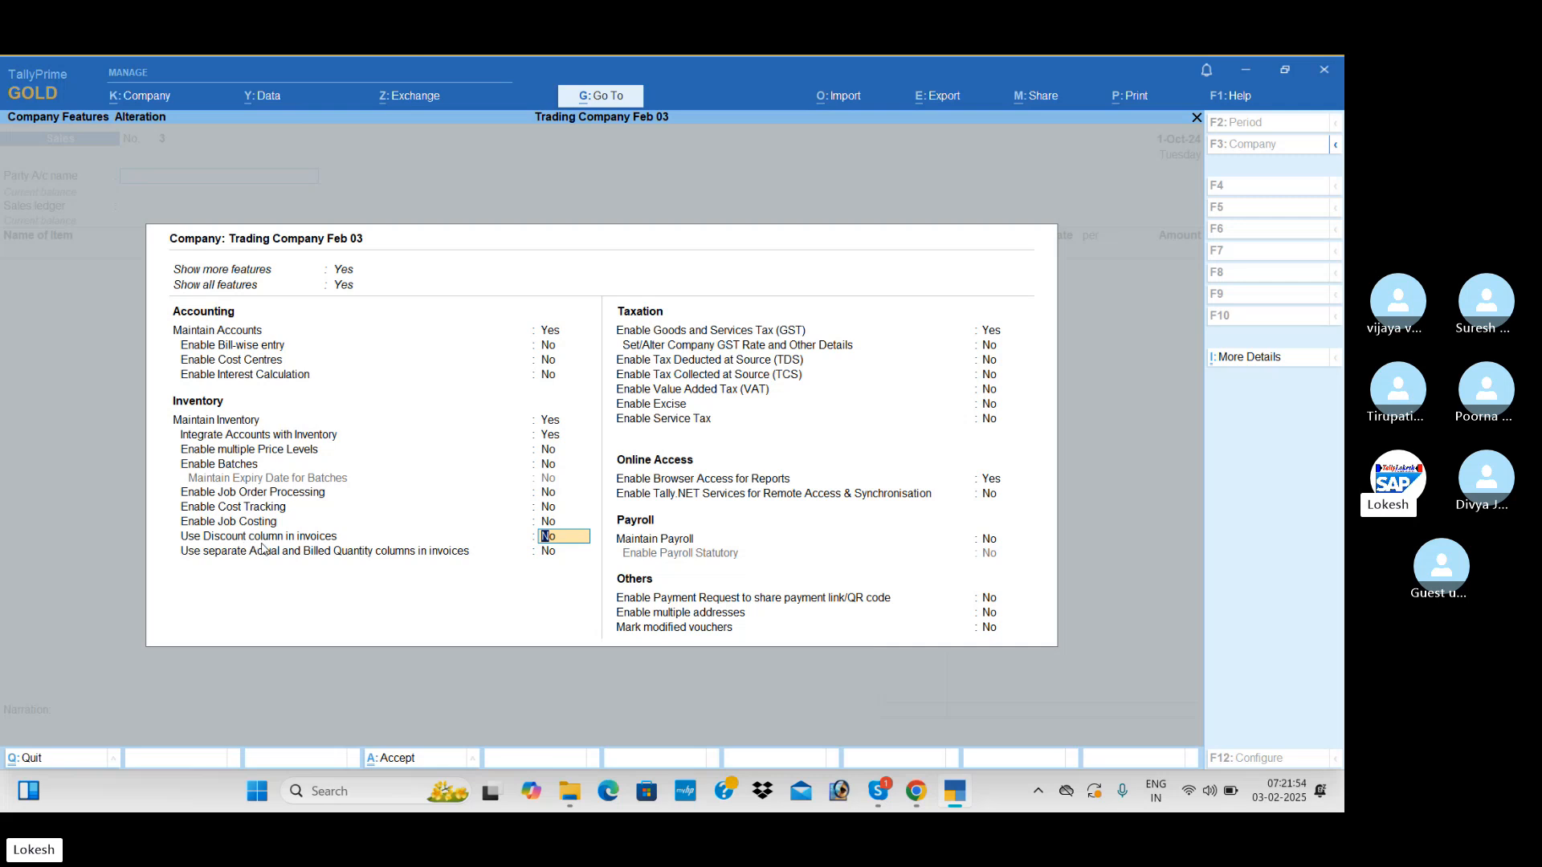
text(y)
key(Return)
key(ctrl+a)
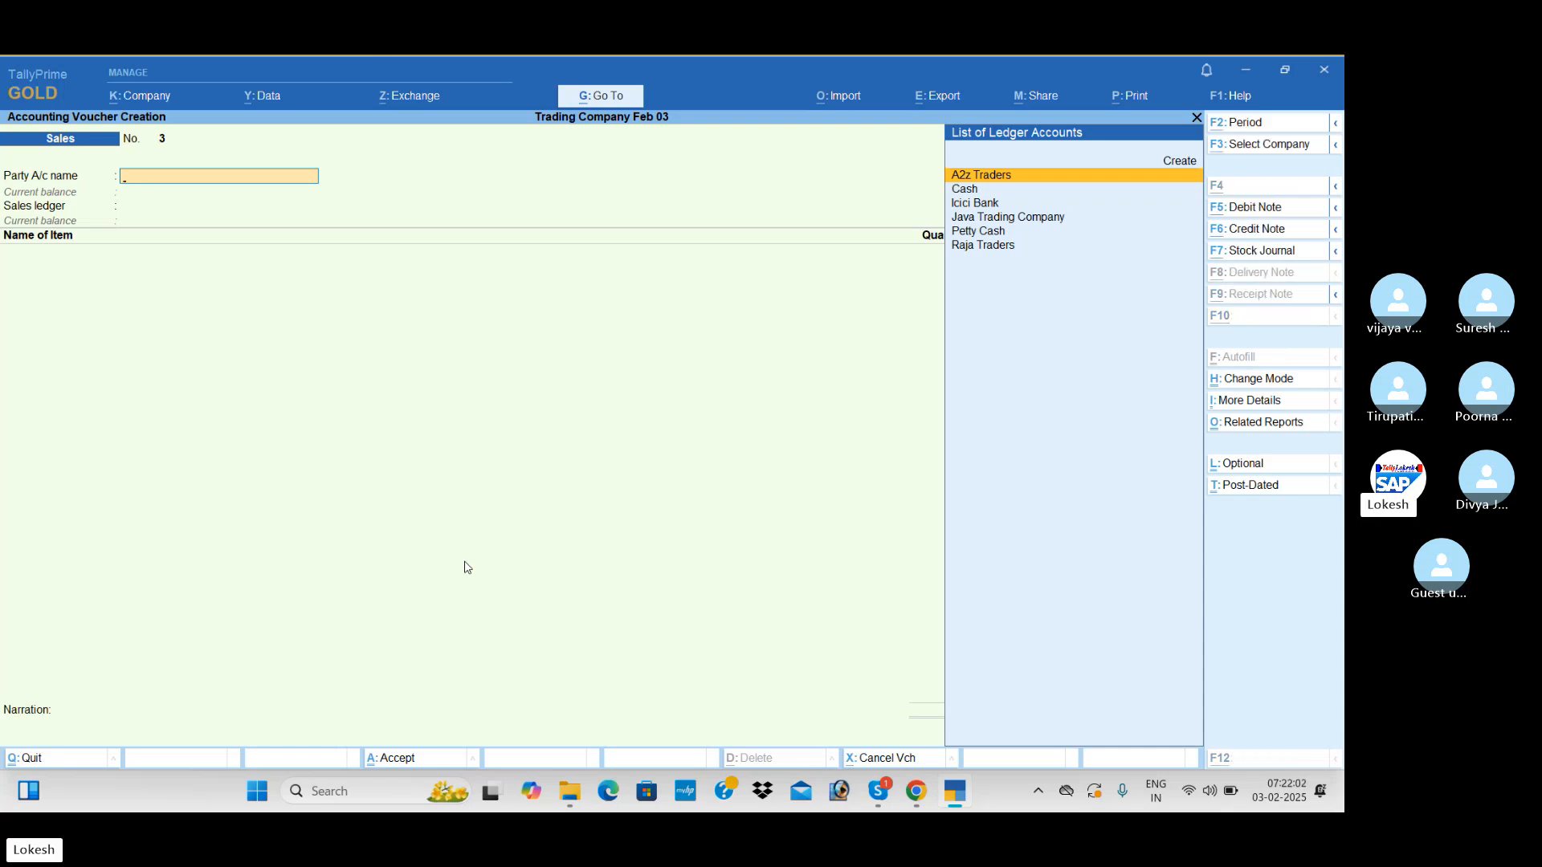
Start a new party ledger named Seacrest Trading Corporation under Sundry Debtors from the sales voucher
key(alt+c)
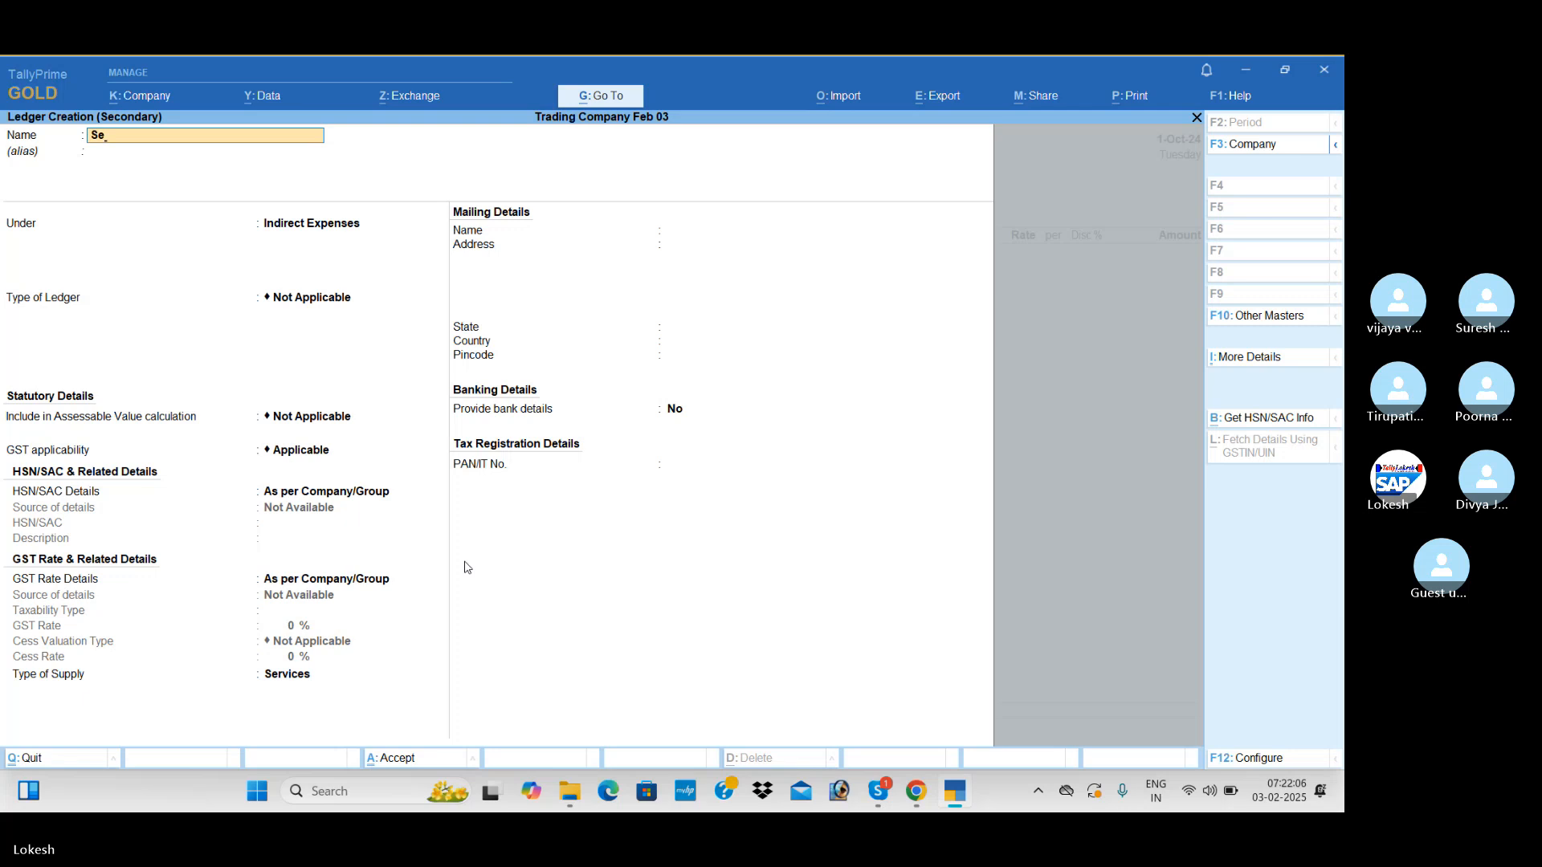
text(Seacre)
text(st tradinc)
text( Cp)
key(BackSpace)
key(BackSpace)
text(Corporation)
key(Return)
key(Return)
text(Sun)
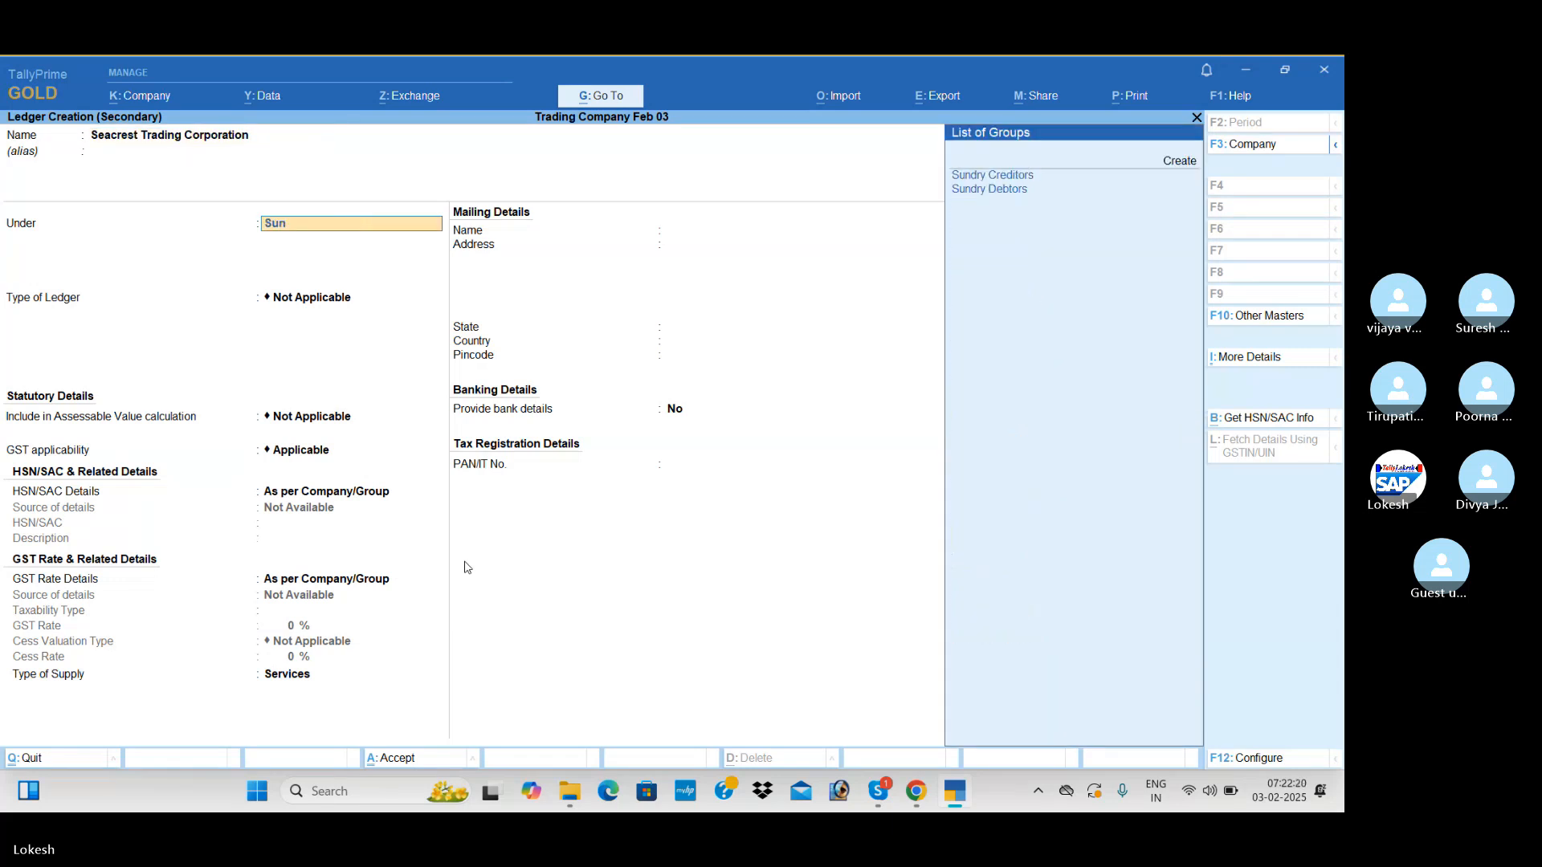
key(Down)
key(Return)
key(Return)
key(Return)
key(Return)
key(Return)
key(Return)
key(Return)
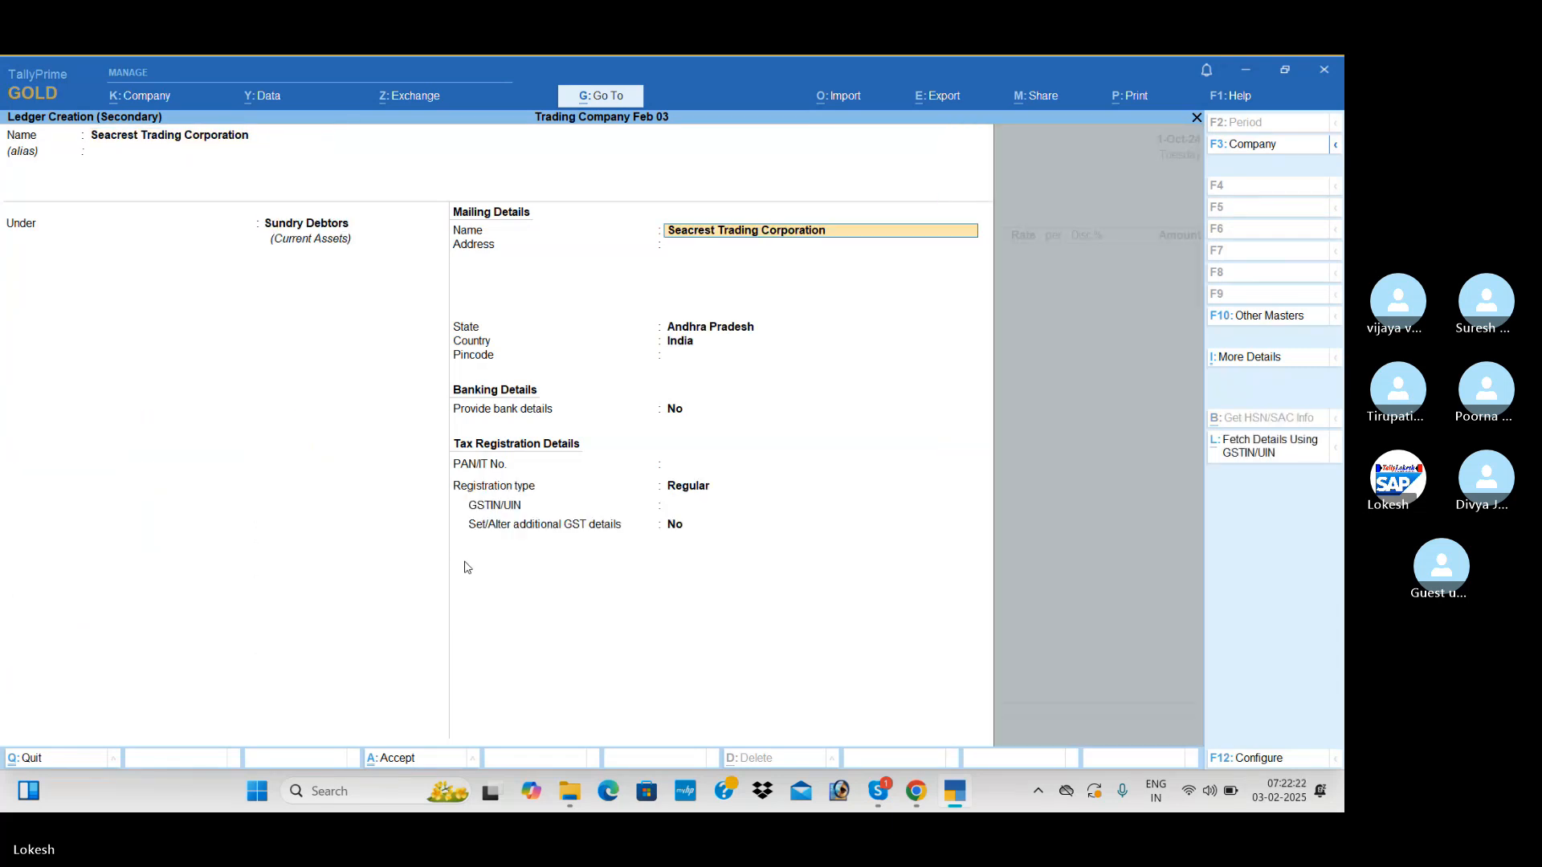
Enter 37 as the ledger's GSTIN/UIN, save the ledger and accept the voucher's dispatch and party details
key(Return)
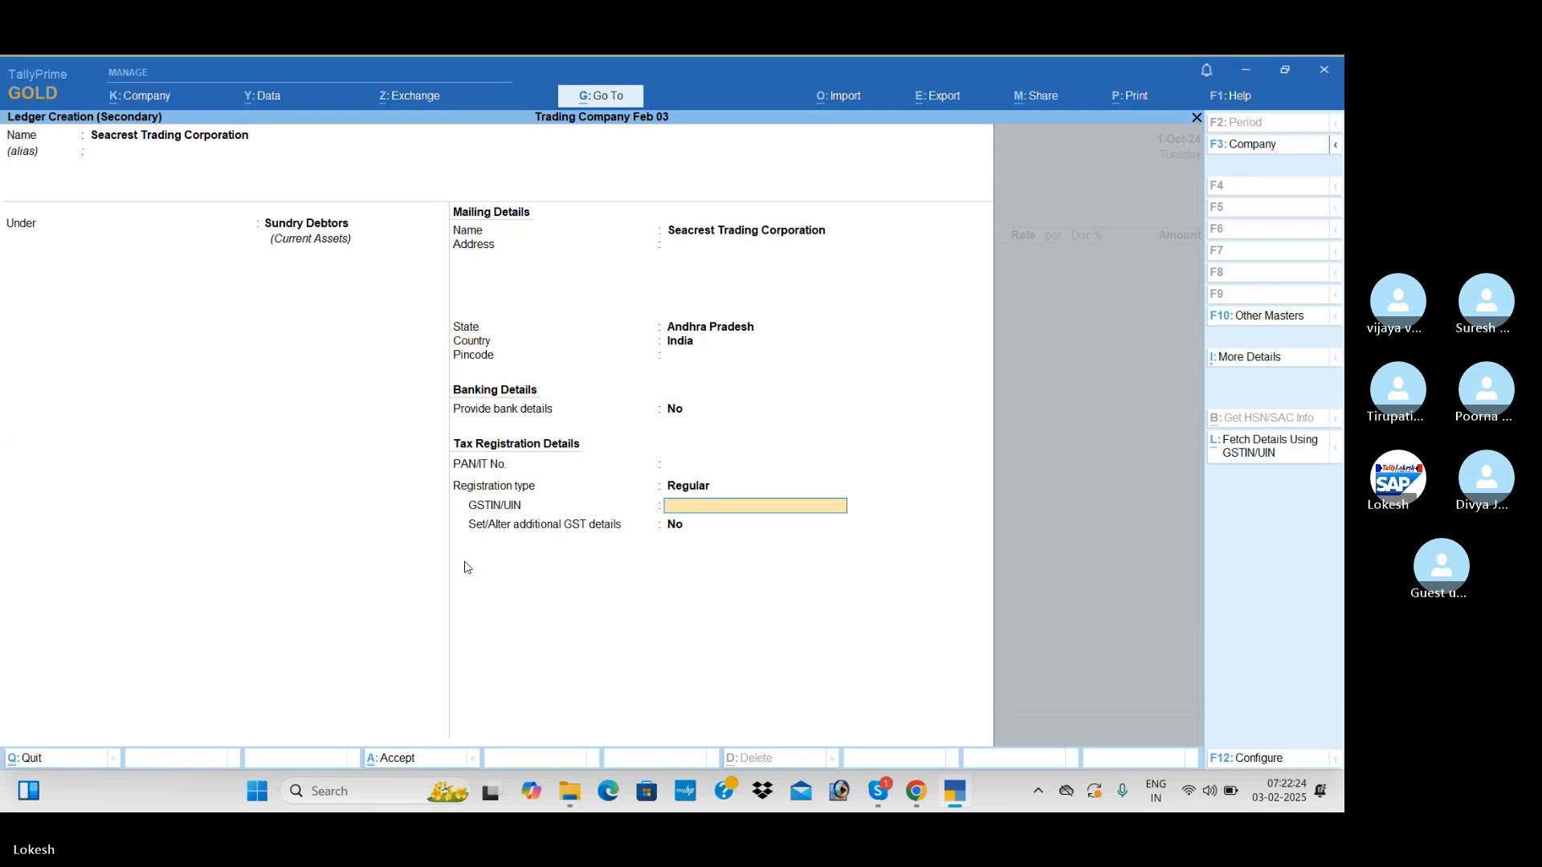
key(Return)
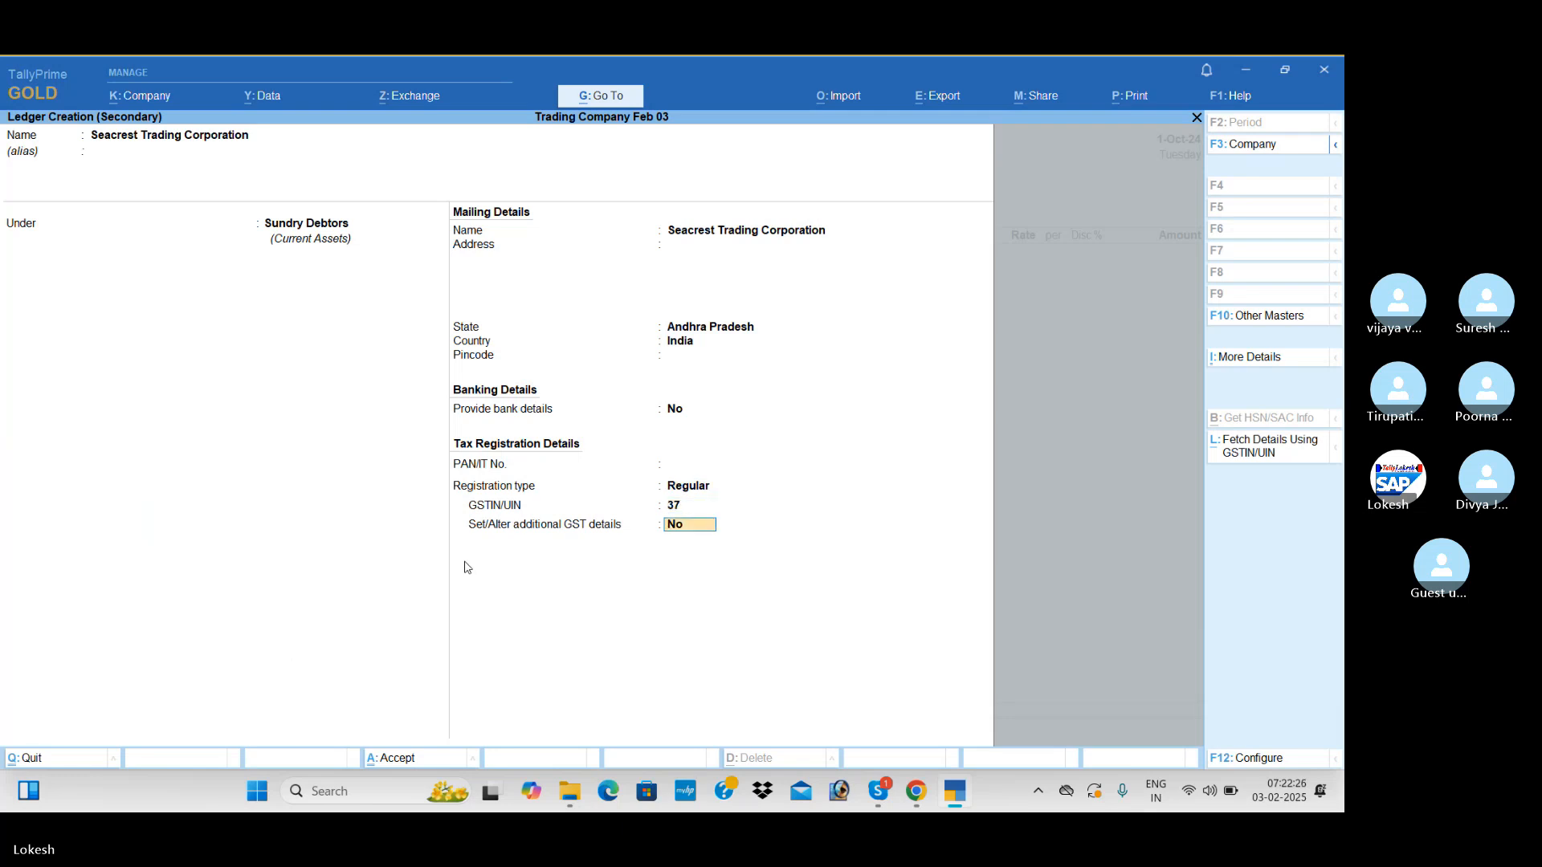
key(ctrl+a)
key(ctrl+a)
key(ctrl+a)
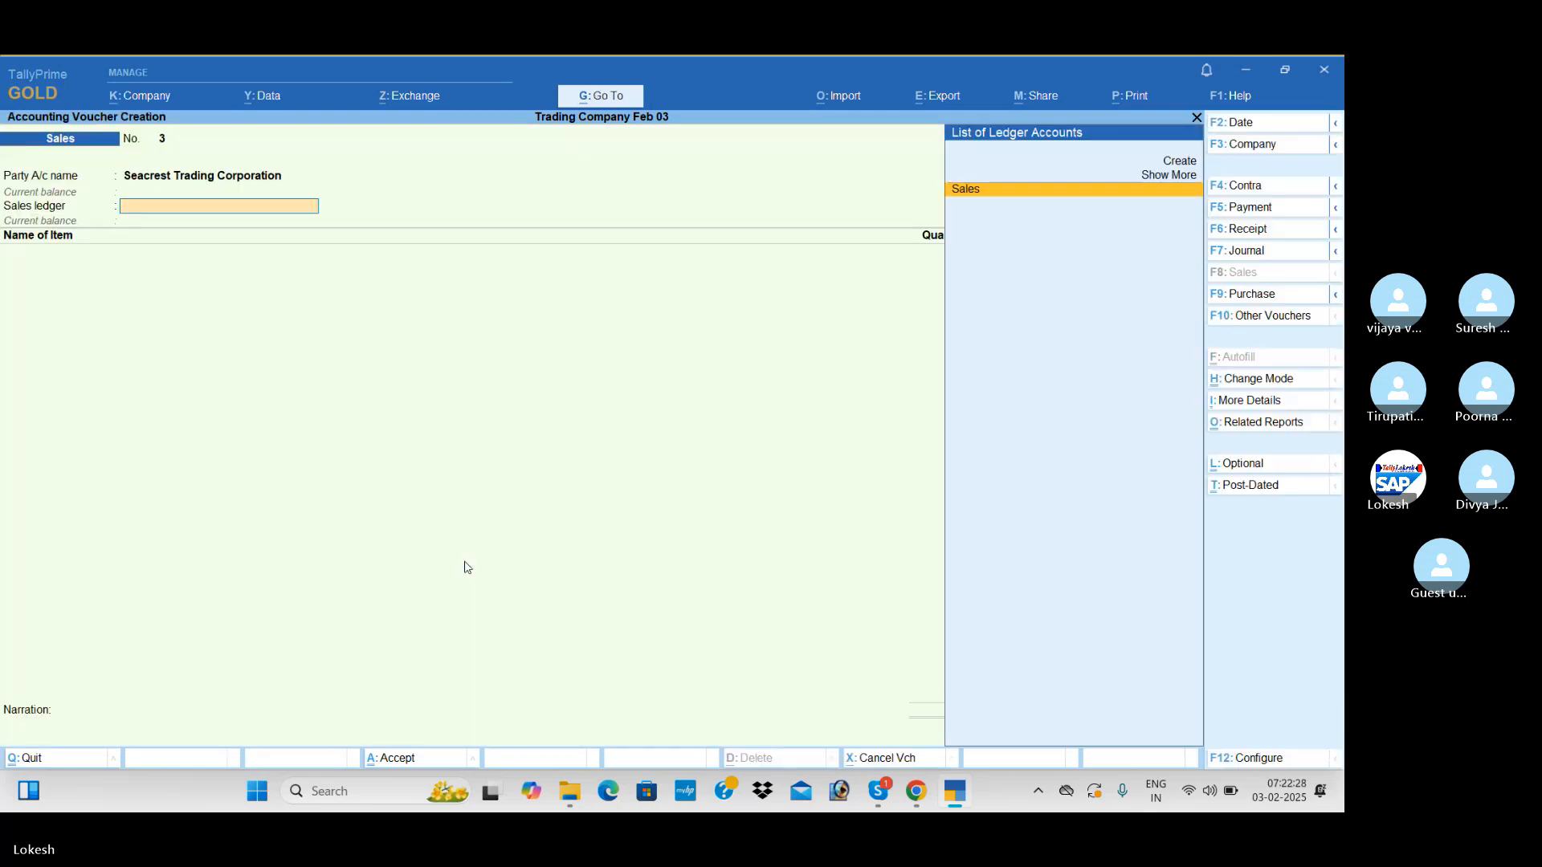
Use the Sales ledger and add High Capacity Stabilizers with quantity 90, rate 900 and a 5% discount
key(Return)
key(Return)
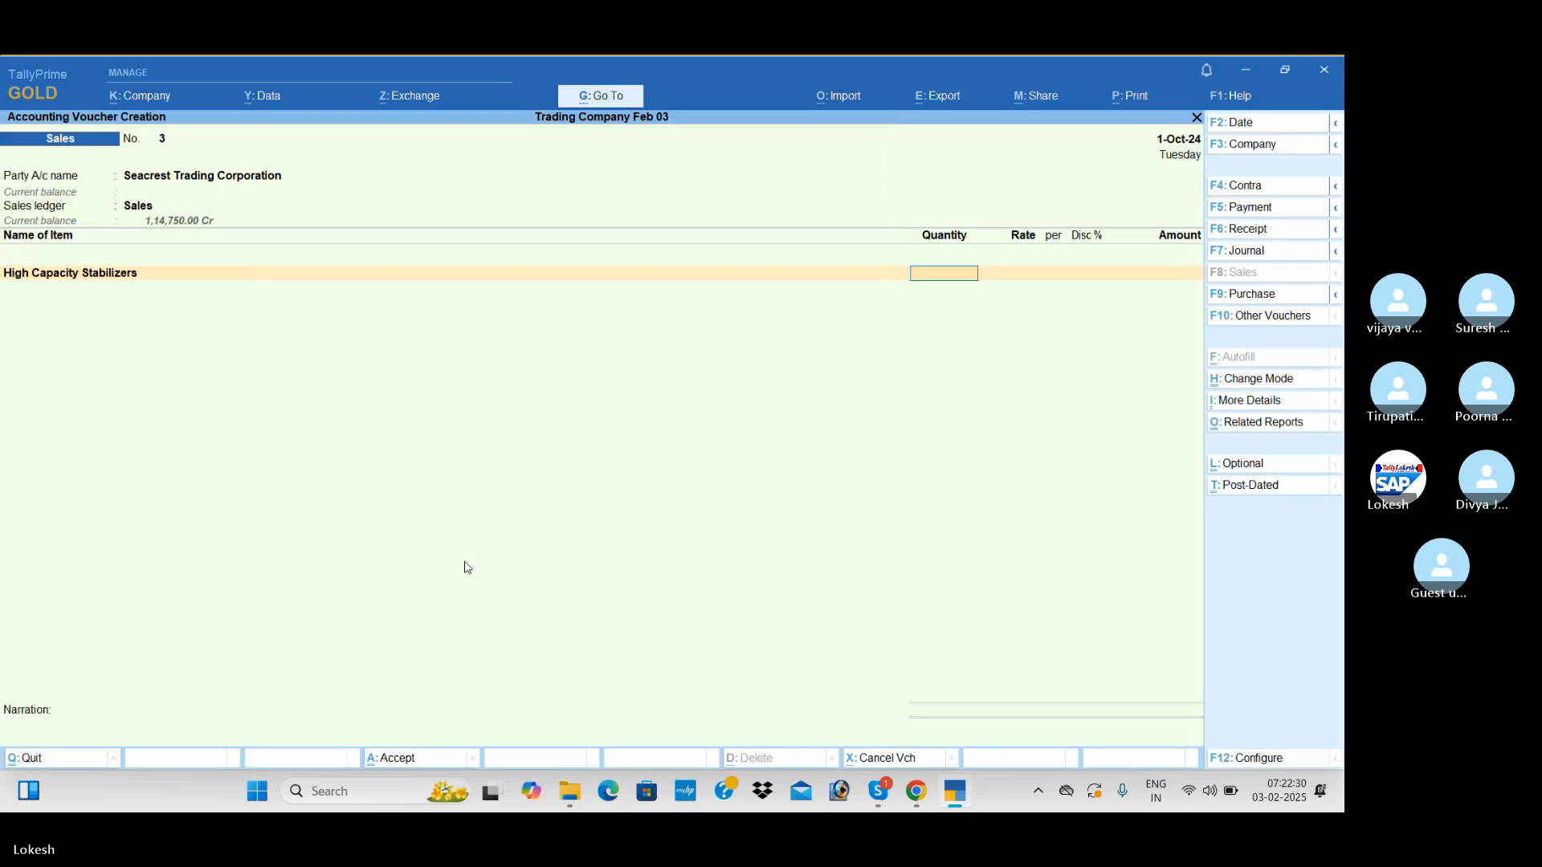
text(90)
key(Return)
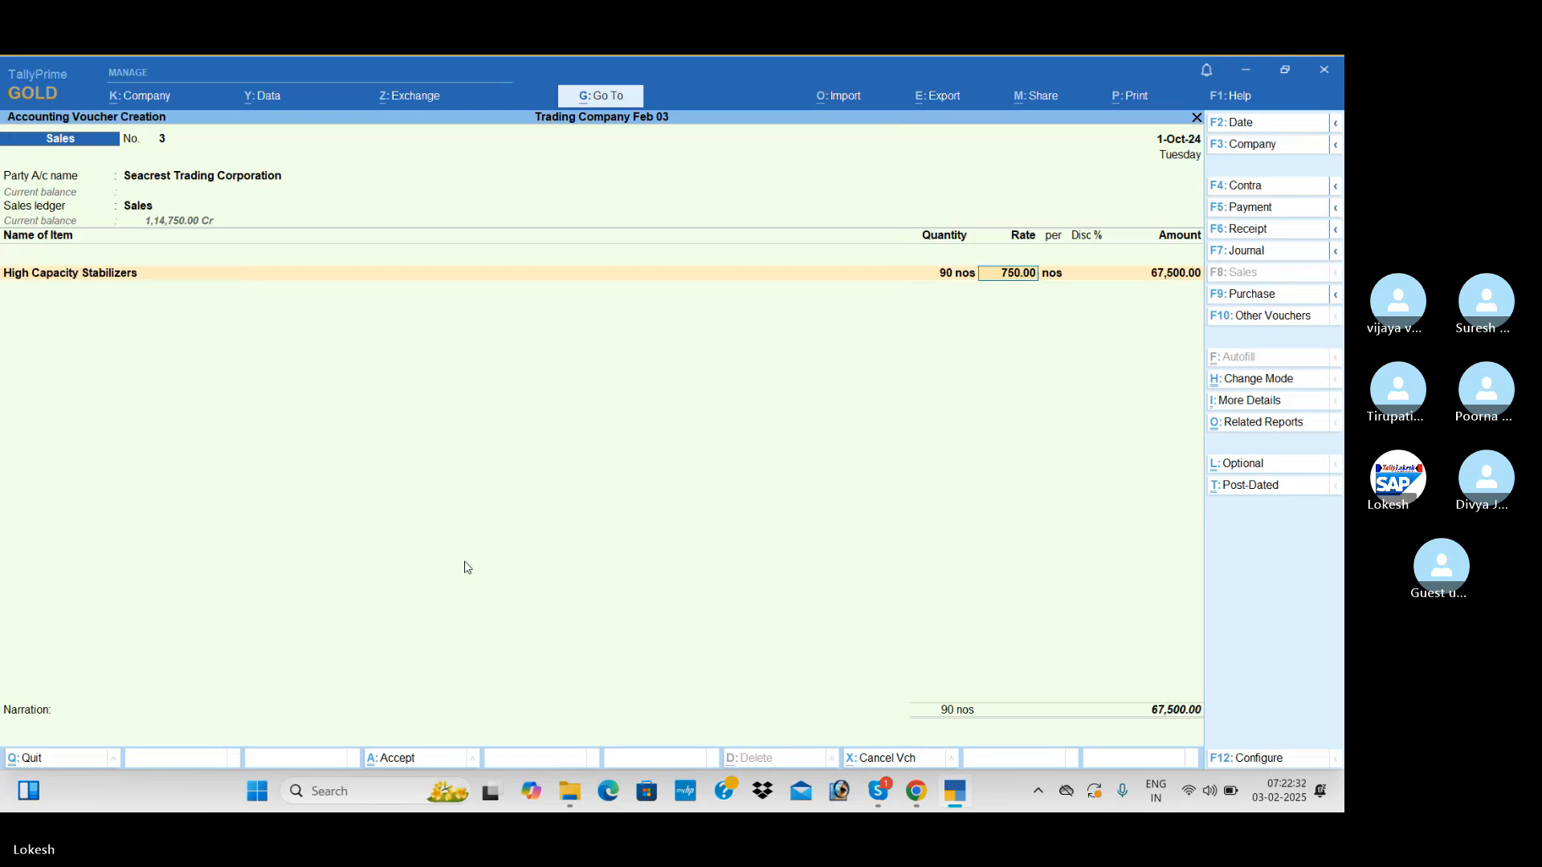
text(900)
key(Return)
key(Return)
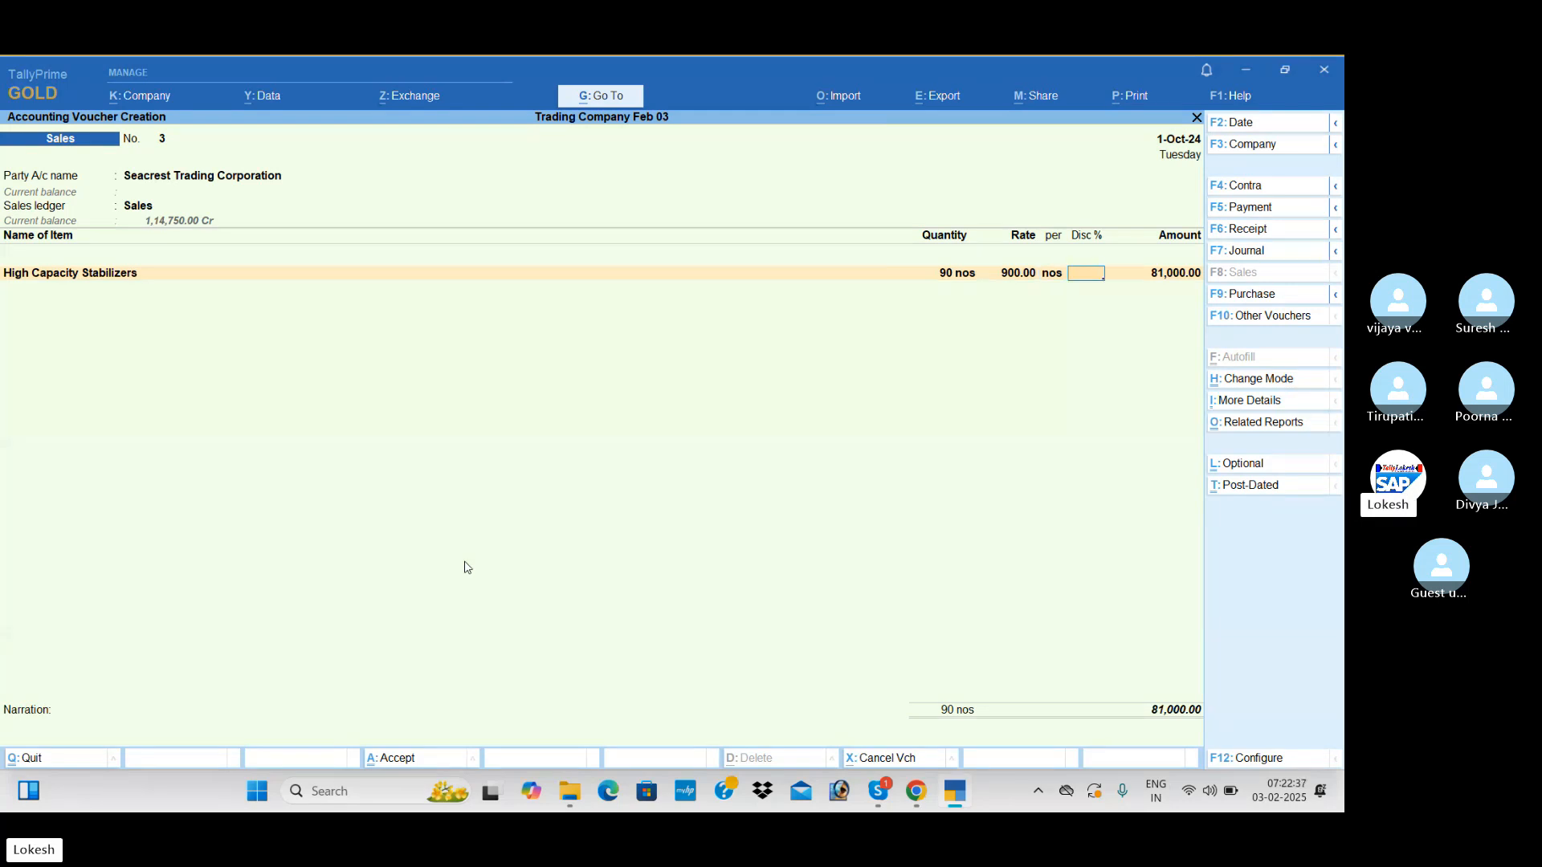
text(5)
Apply the CGST and SGST ledgers to the Seacrest Trading Corporation sales voucher
key(Return)
key(Return)
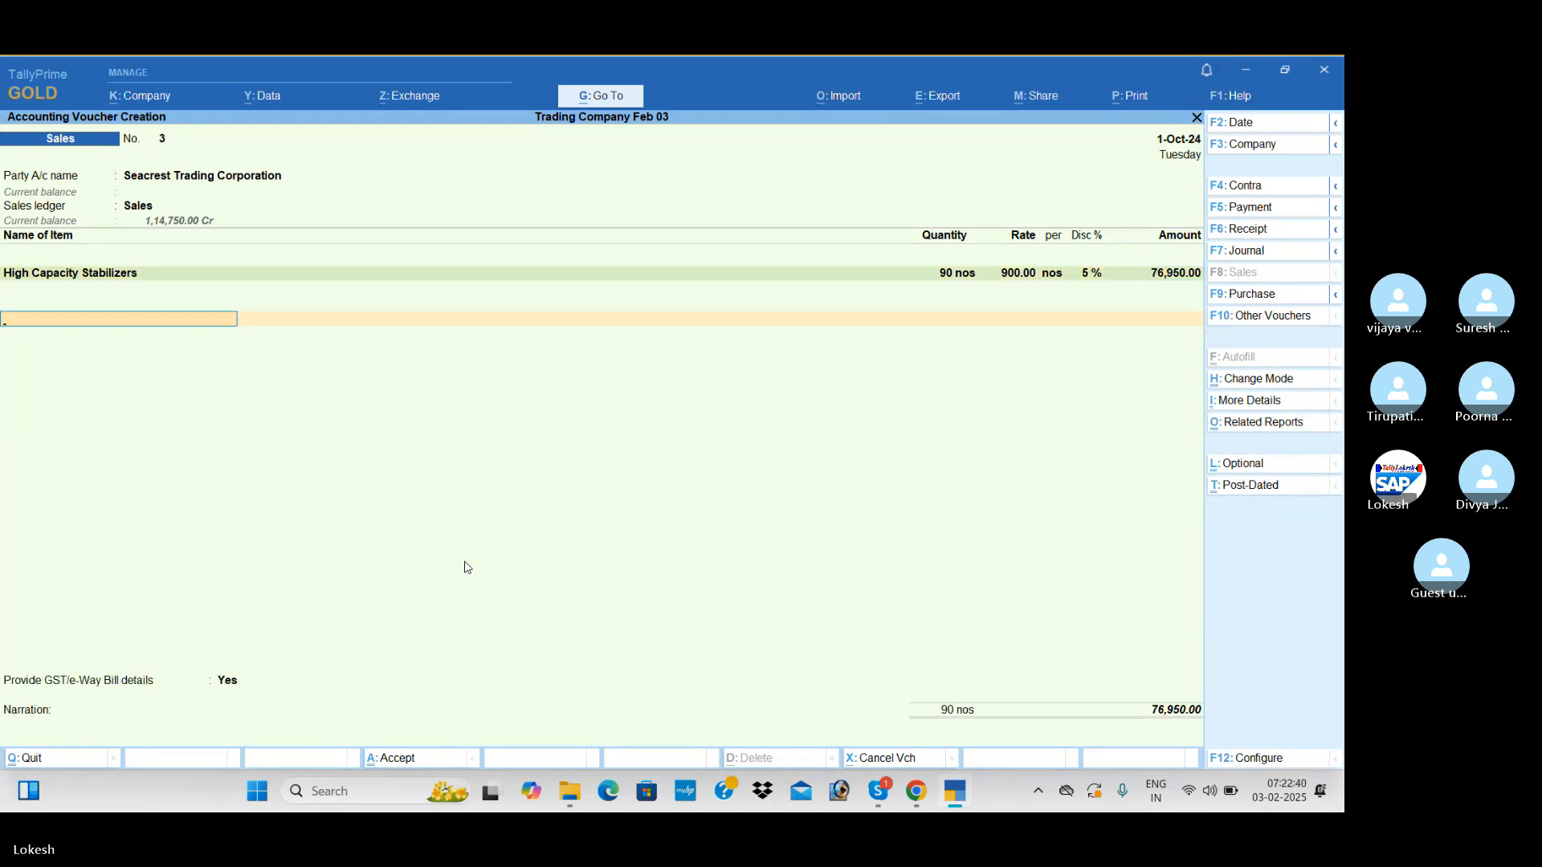
text(Cg)
key(Return)
Set Provide GST/e-Way Bill details to No, then save the Seacrest Trading Corporation sales voucher without sending it for e-Way Bill generation
key(Return)
text(Sg)
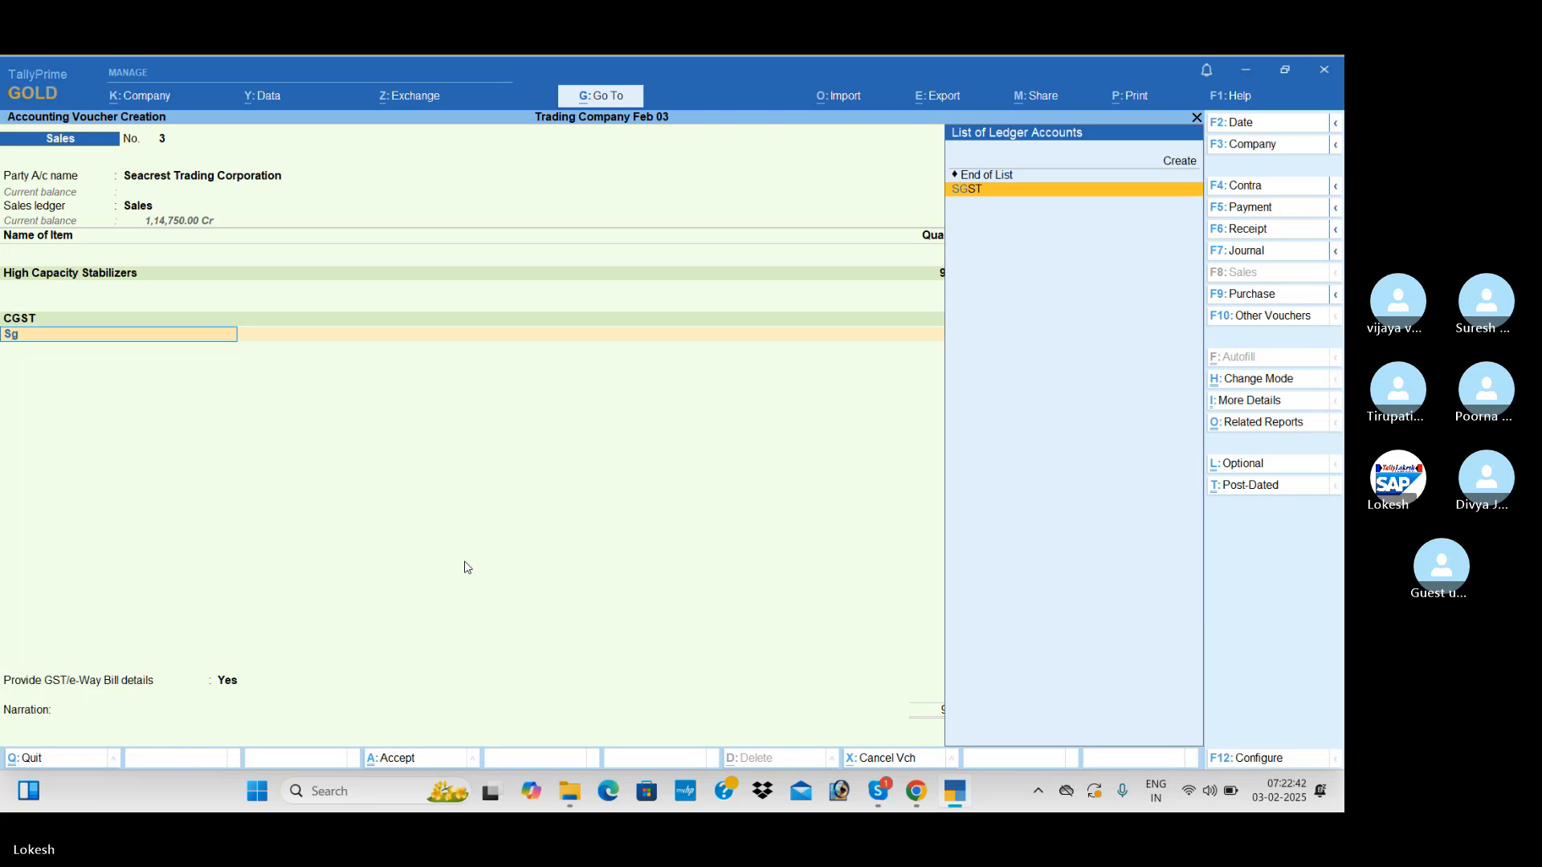
key(Return)
key(Return)
key(Return)
key(Down)
key(Return)
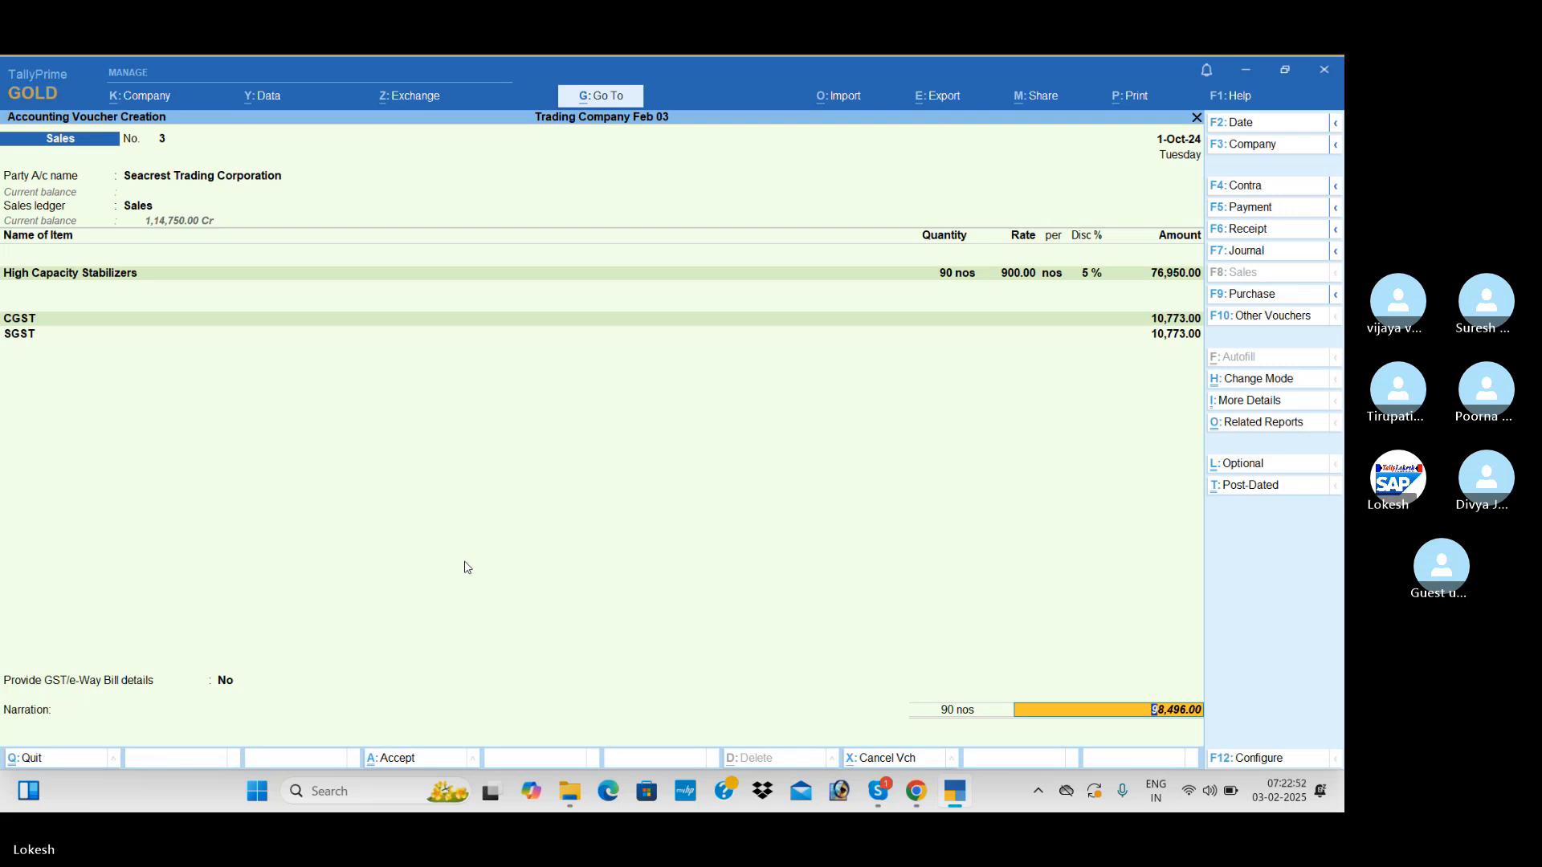
key(Return)
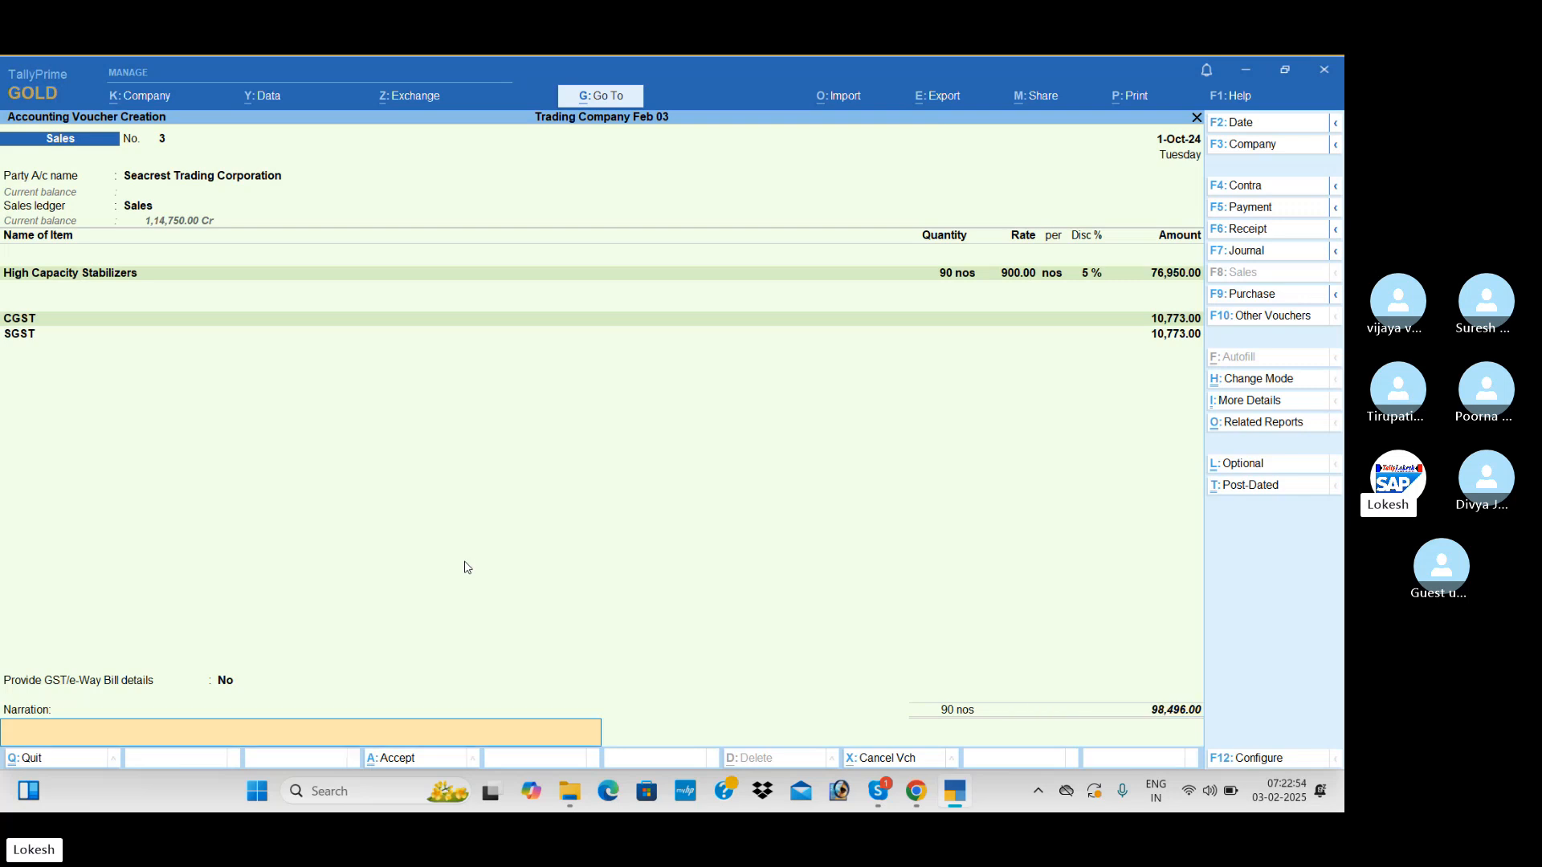
key(Return)
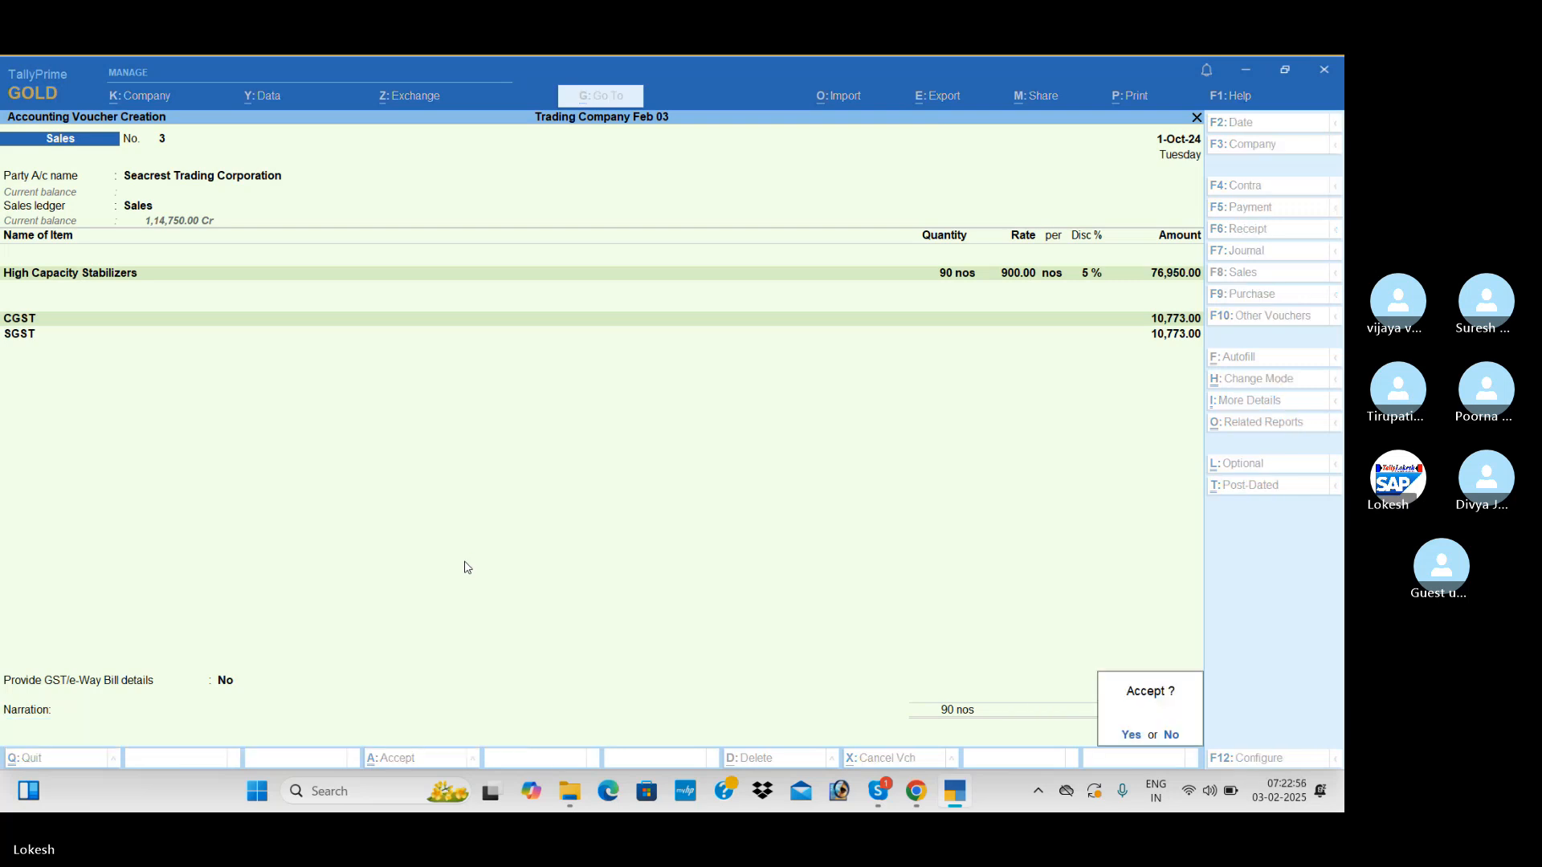
key(Return)
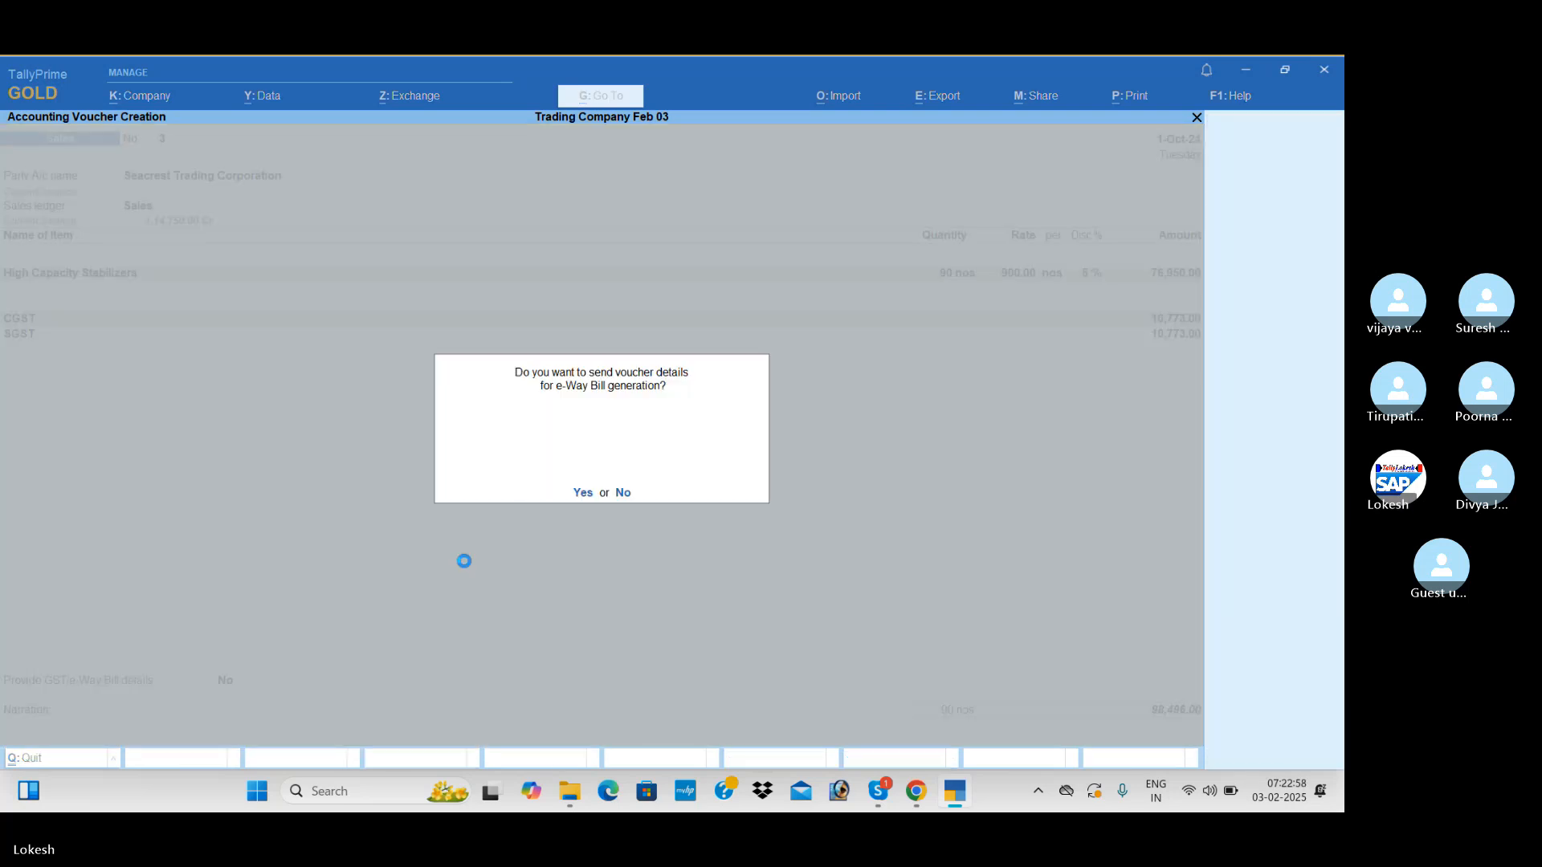
key(n)
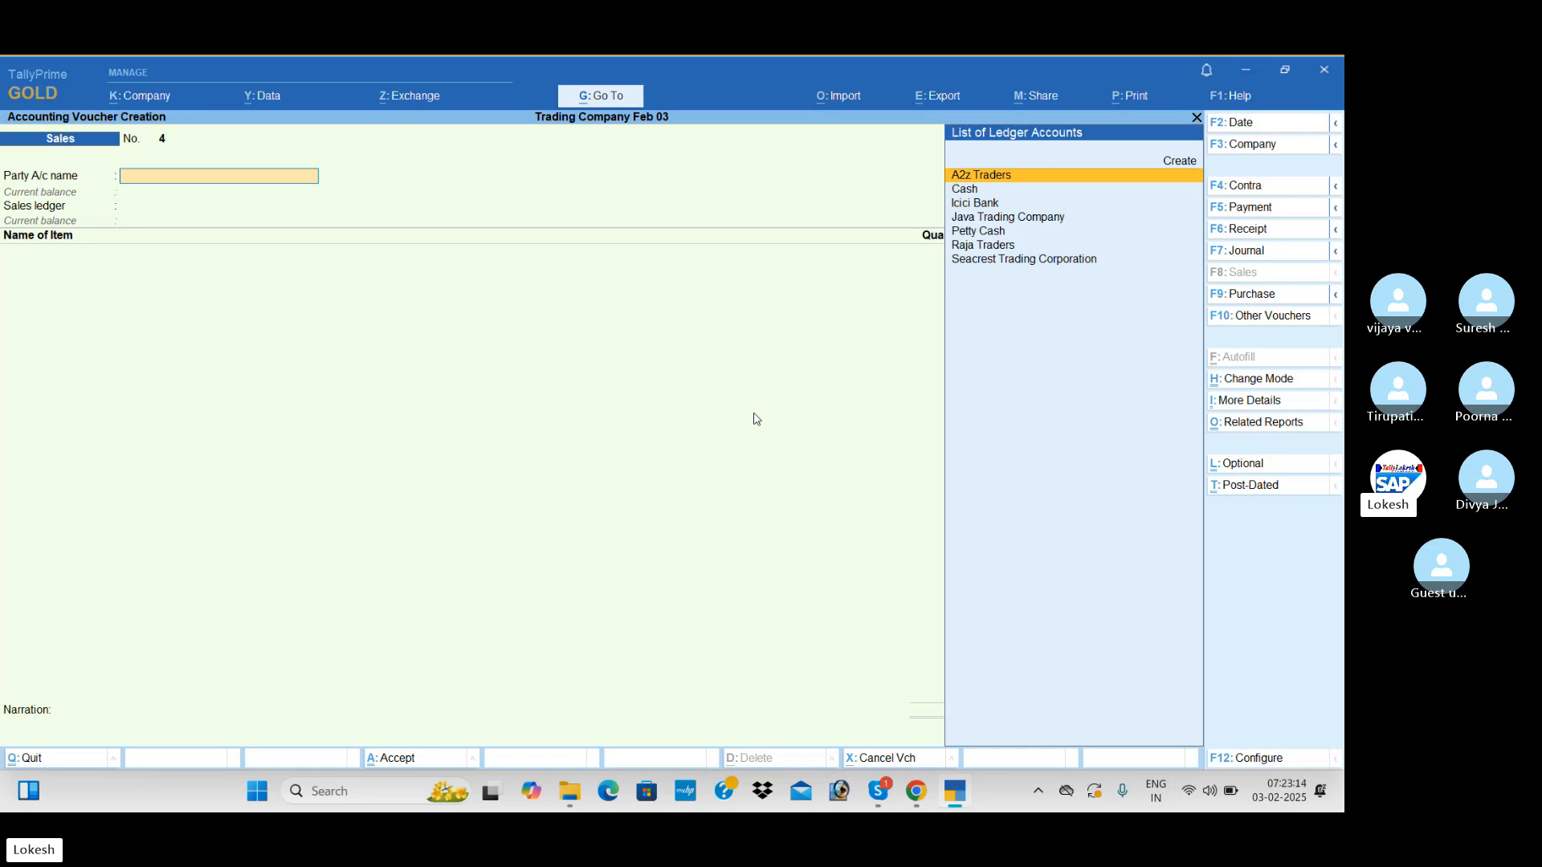
Start a Debit Note for party A2z Traders with the Purchase ledger, leaving the dispatch and original invoice details blank
click(1269, 318)
key(Up)
key(Up)
key(Up)
key(Up)
key(Up)
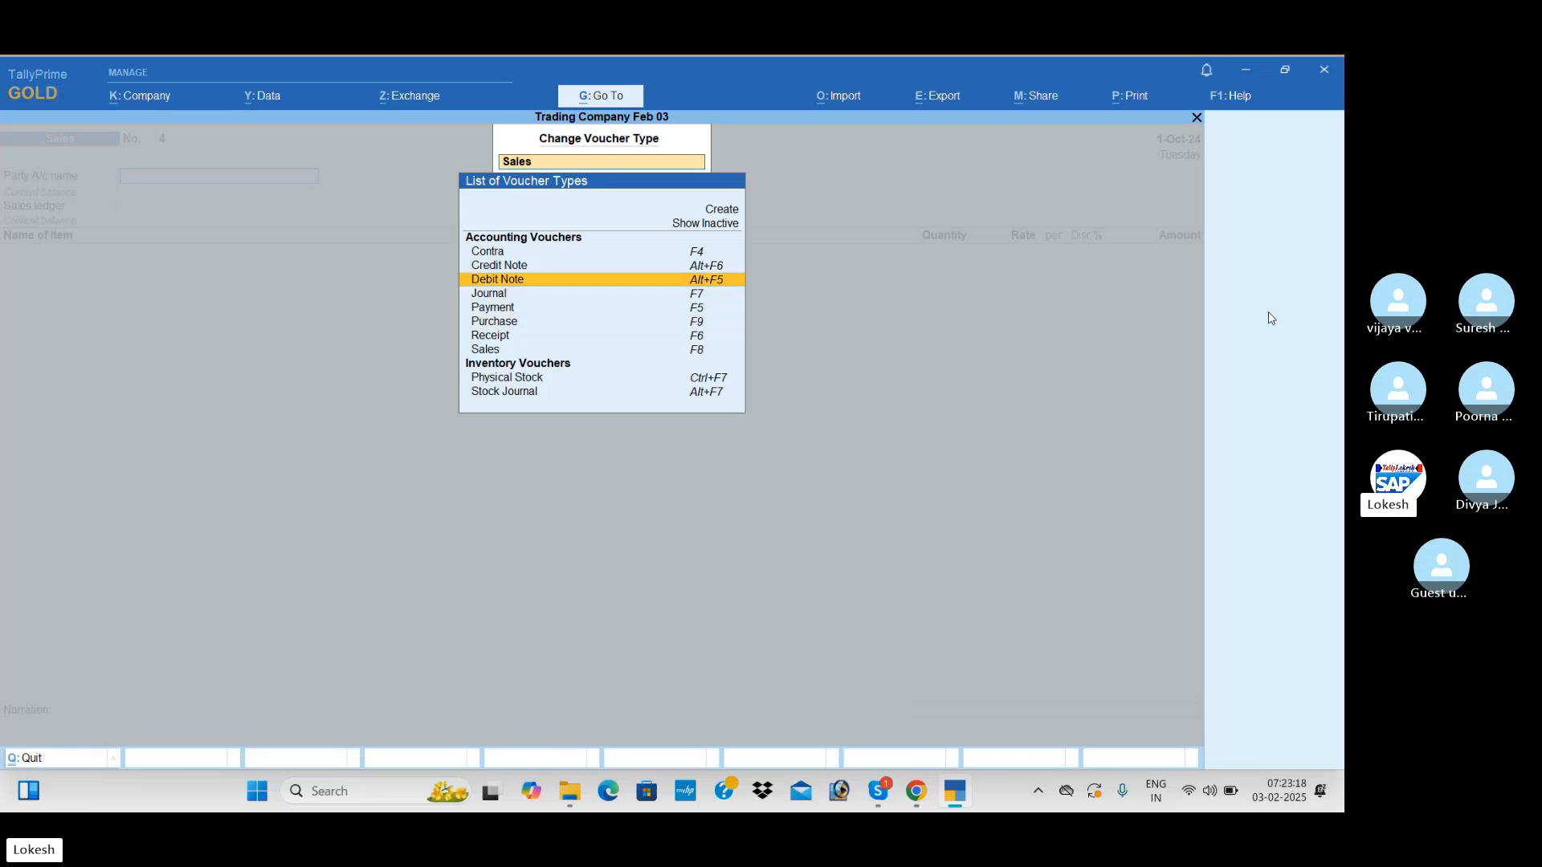
key(Return)
key(Return)
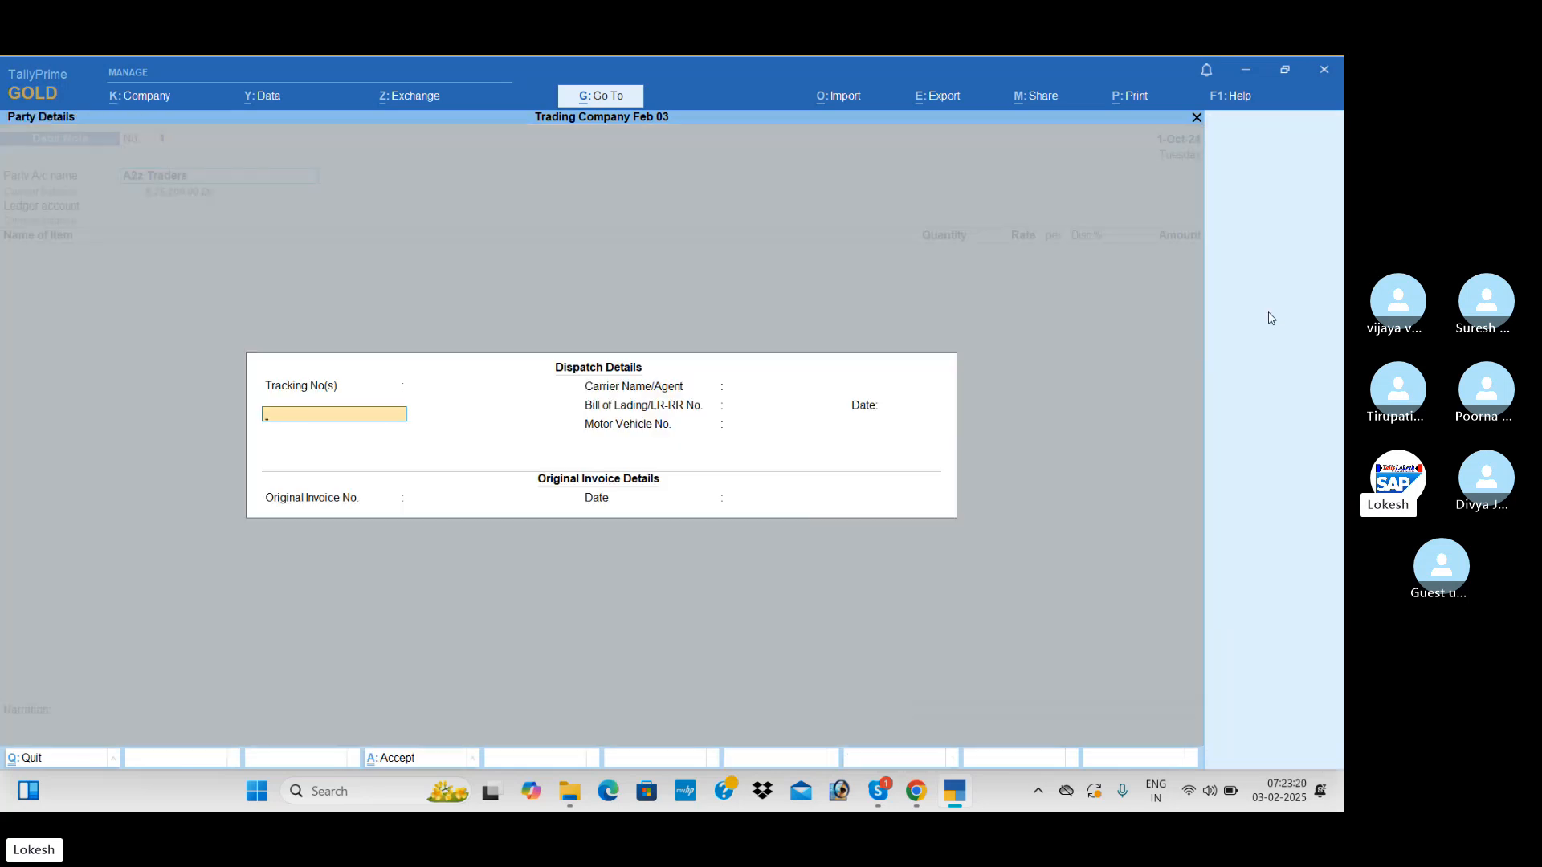
key(Return)
key(Return)
key(Return)
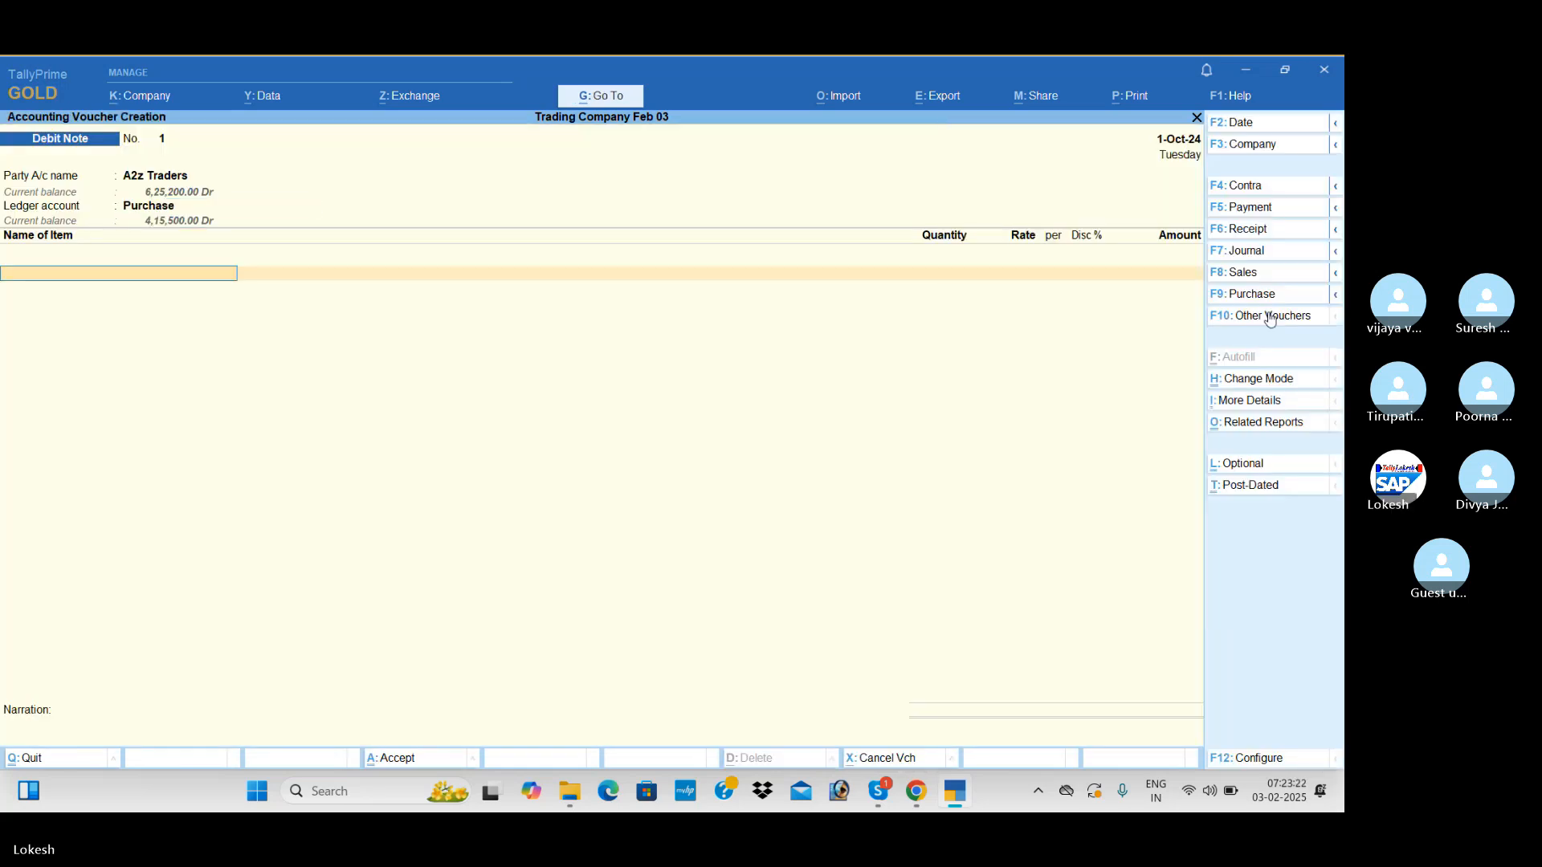
Add Low Capacity Stabilizers to the debit note with quantity 10 at rate 400
key(Down)
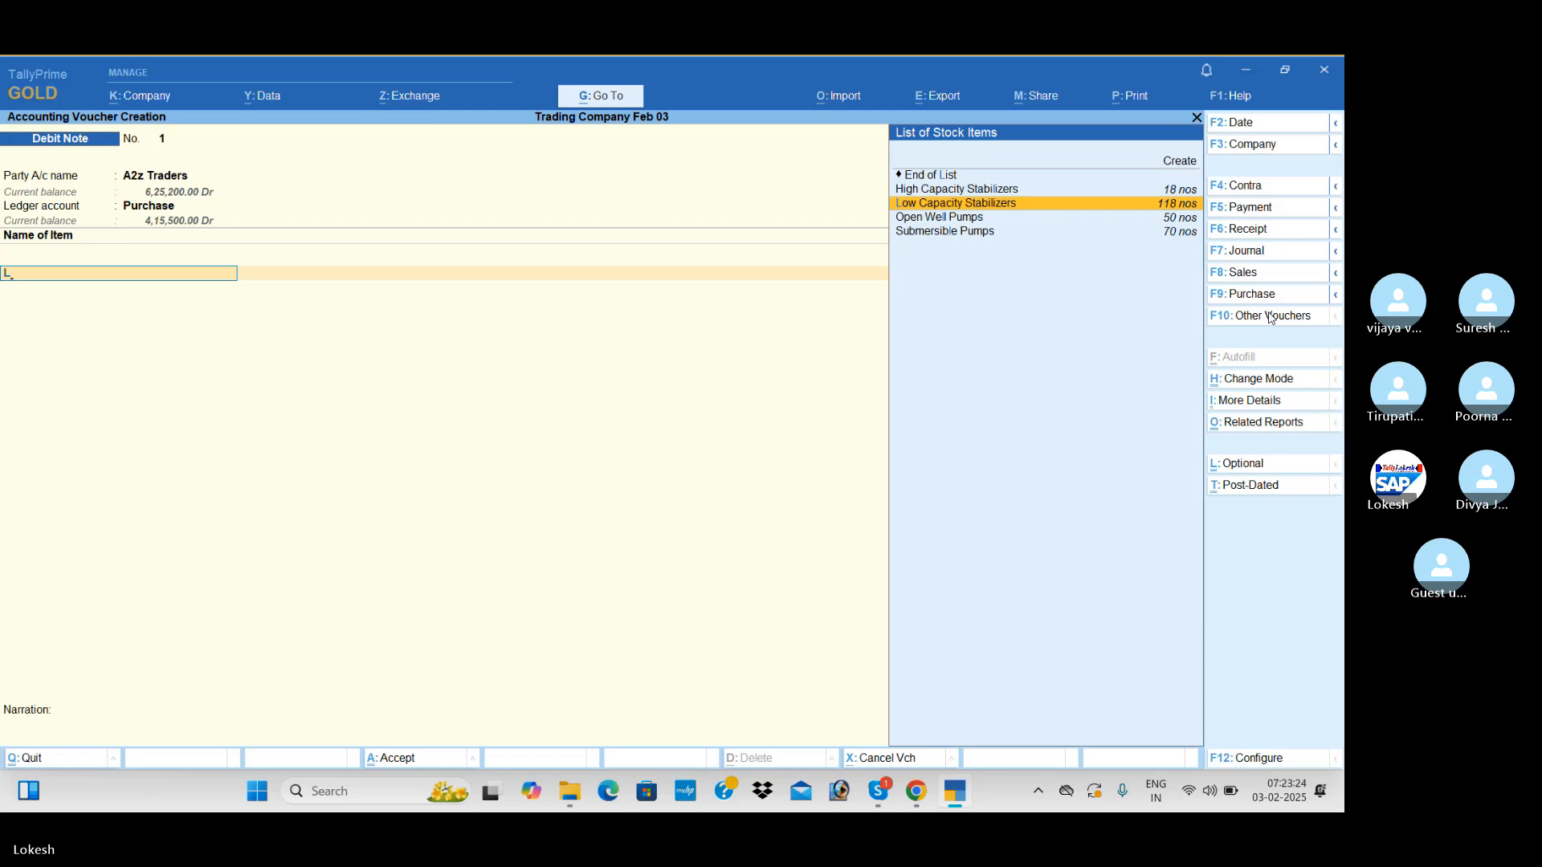
key(Return)
text(10)
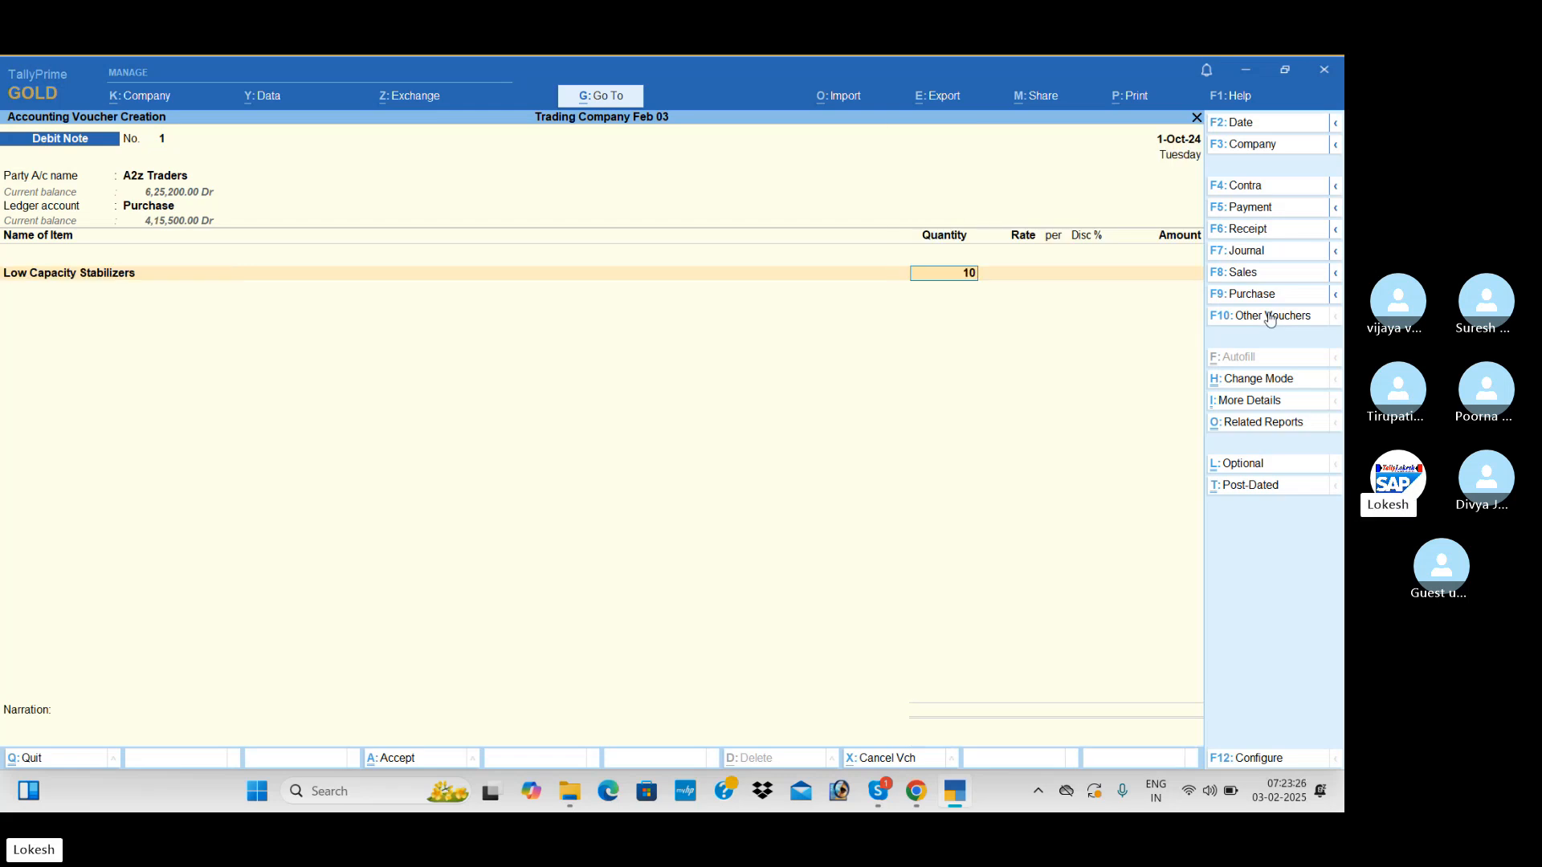
key(Return)
Apply the CGST and SGST ledgers to the A2z Traders debit note
key(Return)
key(Return)
key(Return)
key(Return)
key(Return)
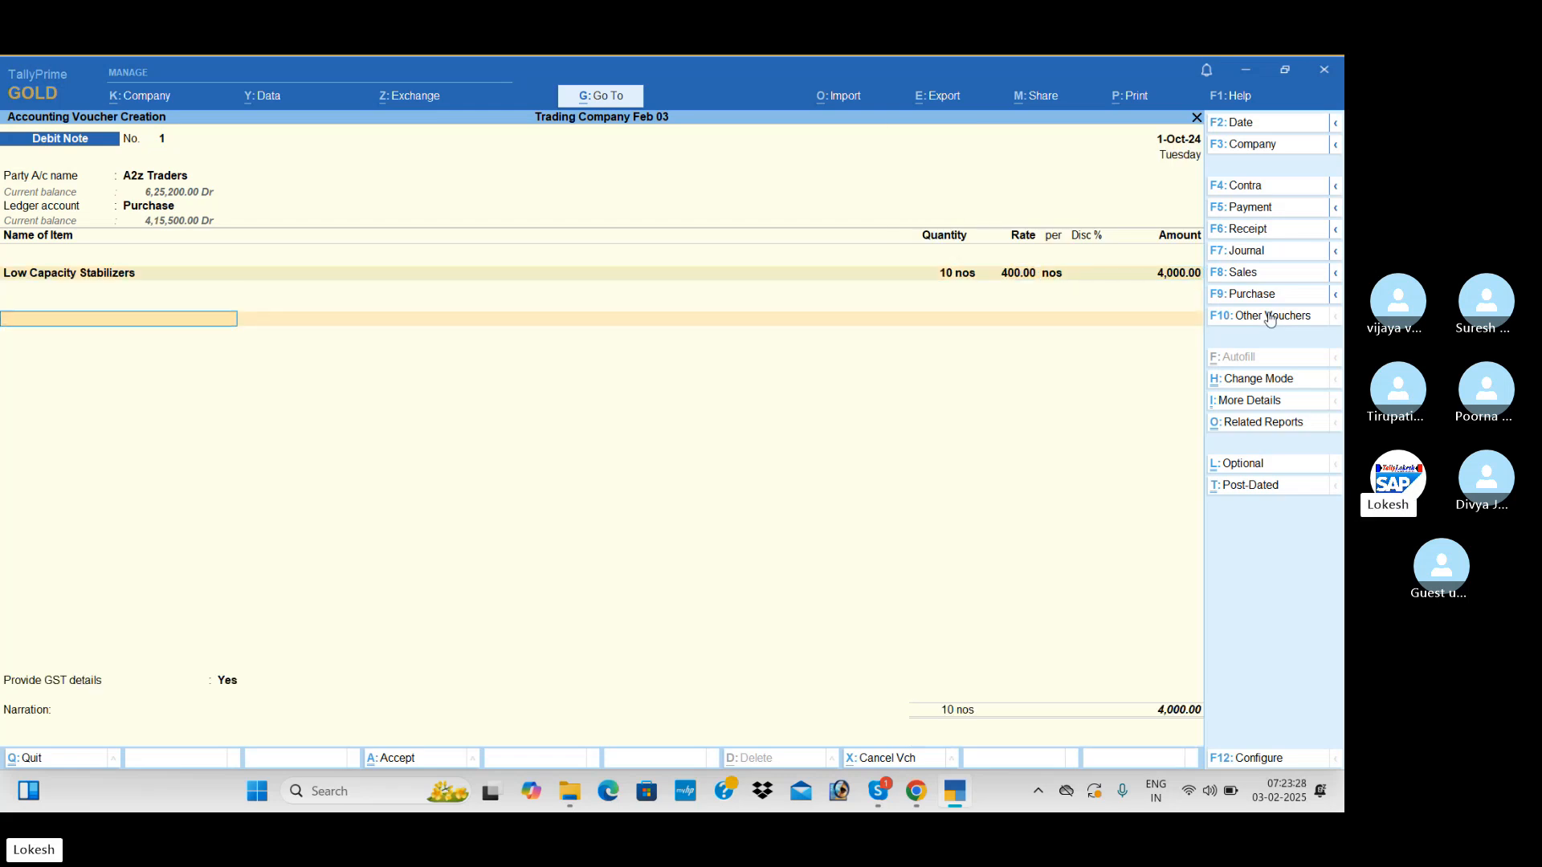
text(cg)
key(Return)
text(sg)
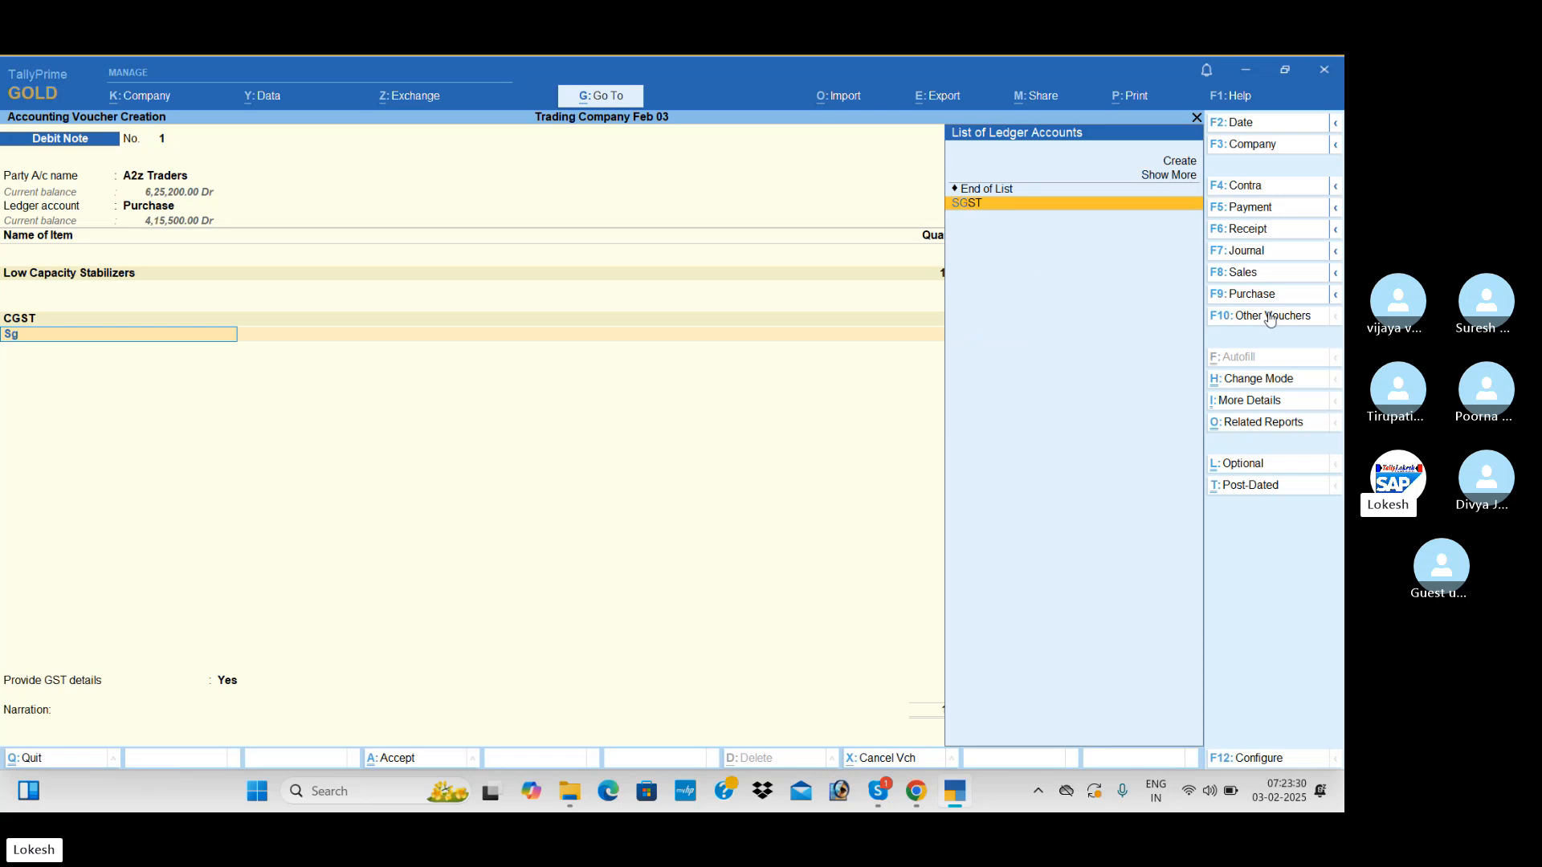
Set Provide GST details to No and save the A2z Traders debit note without a narration
key(Return)
key(Return)
key(Up)
key(Return)
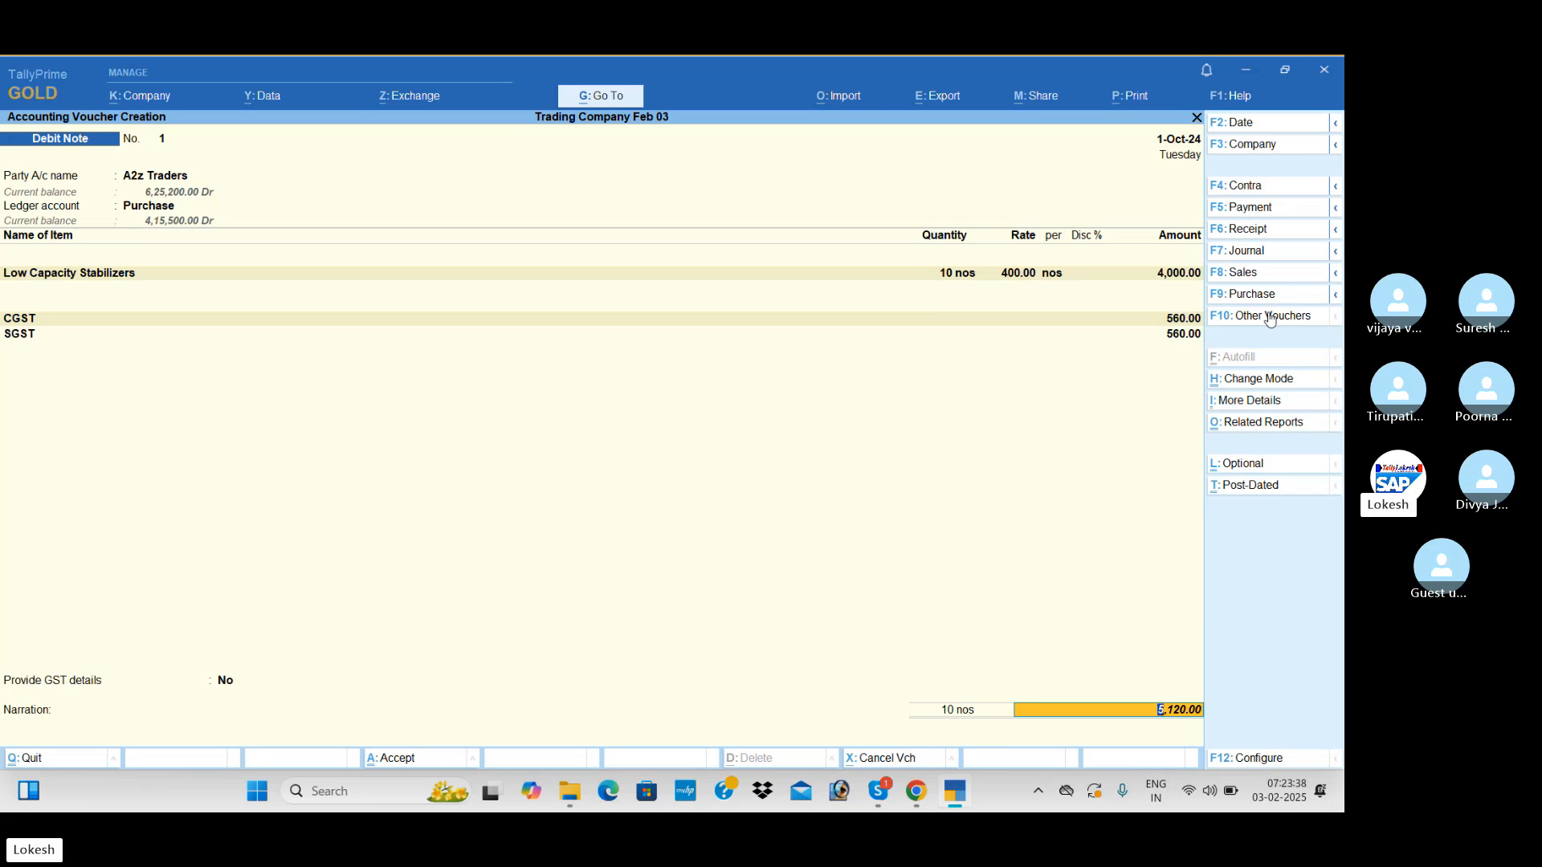
key(Return)
key(Return)
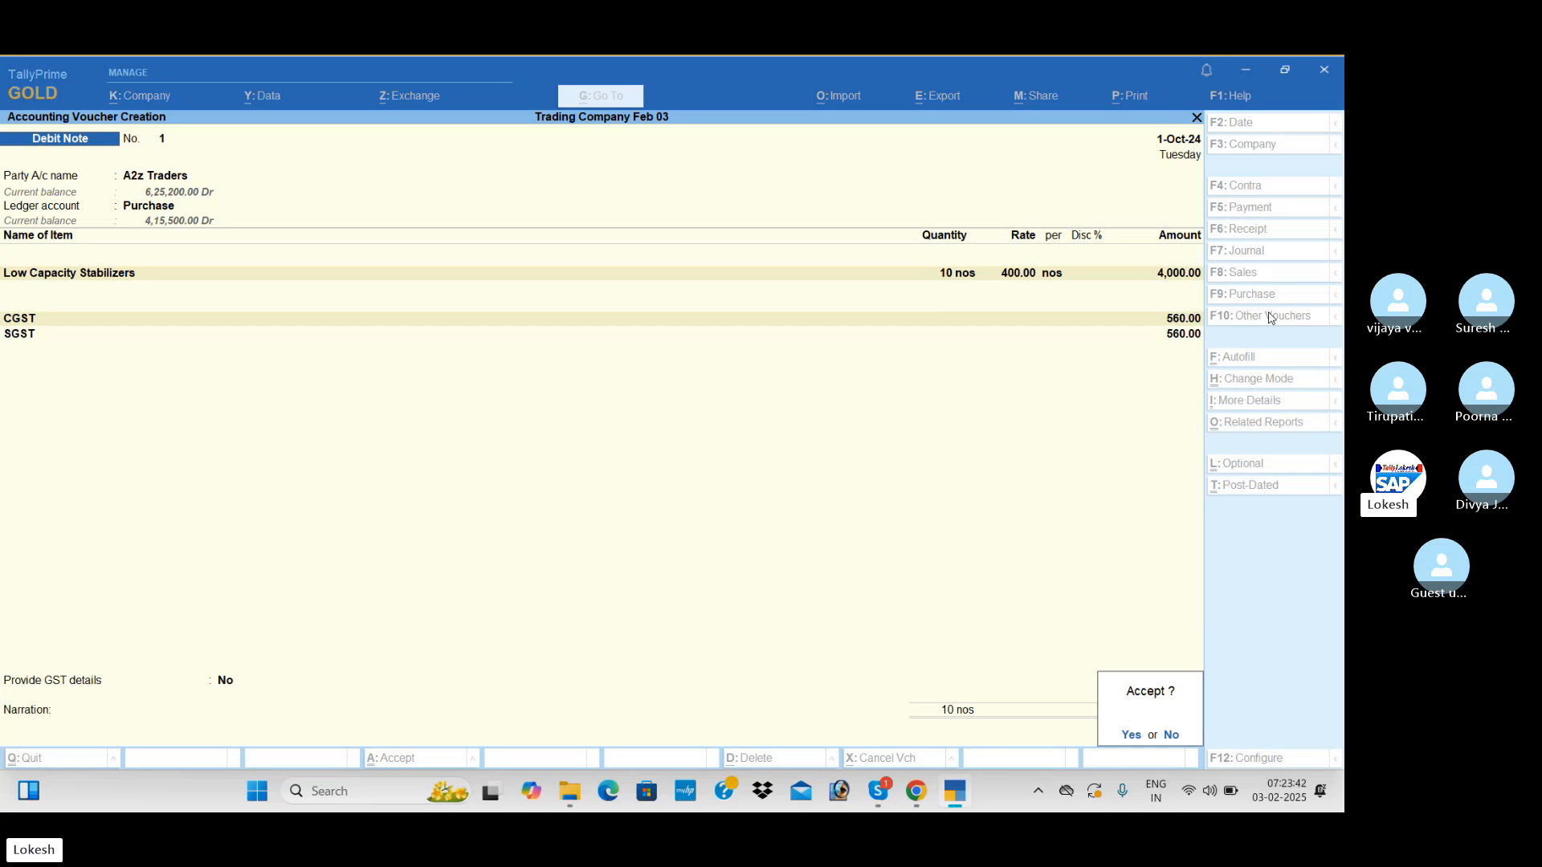
key(Return)
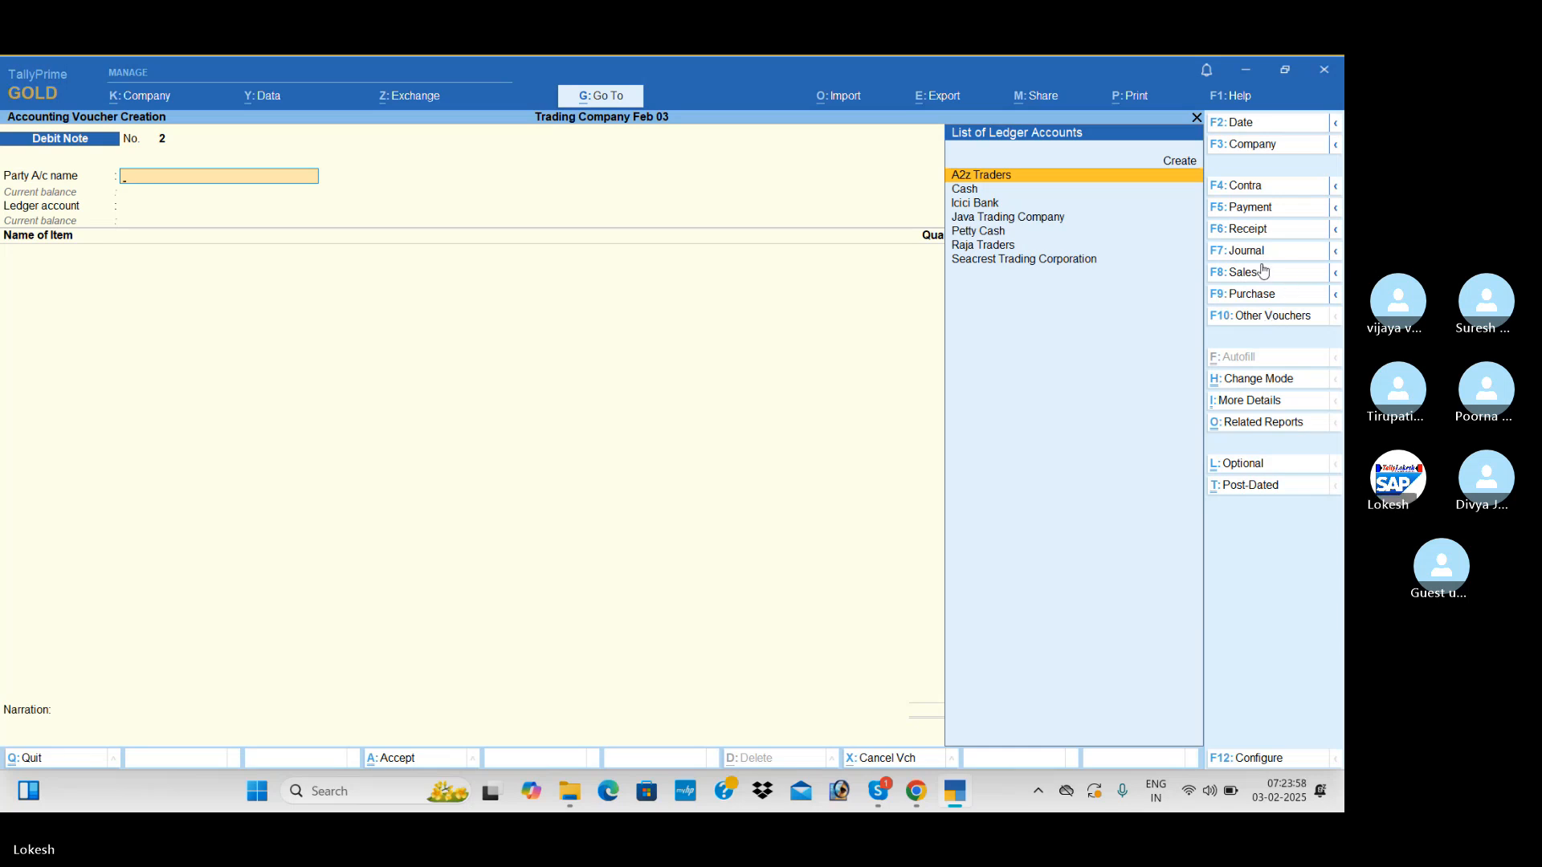
Start a Credit Note for party Java Trading Company, accept its receipt and party details, and use the Sales ledger
click(1280, 318)
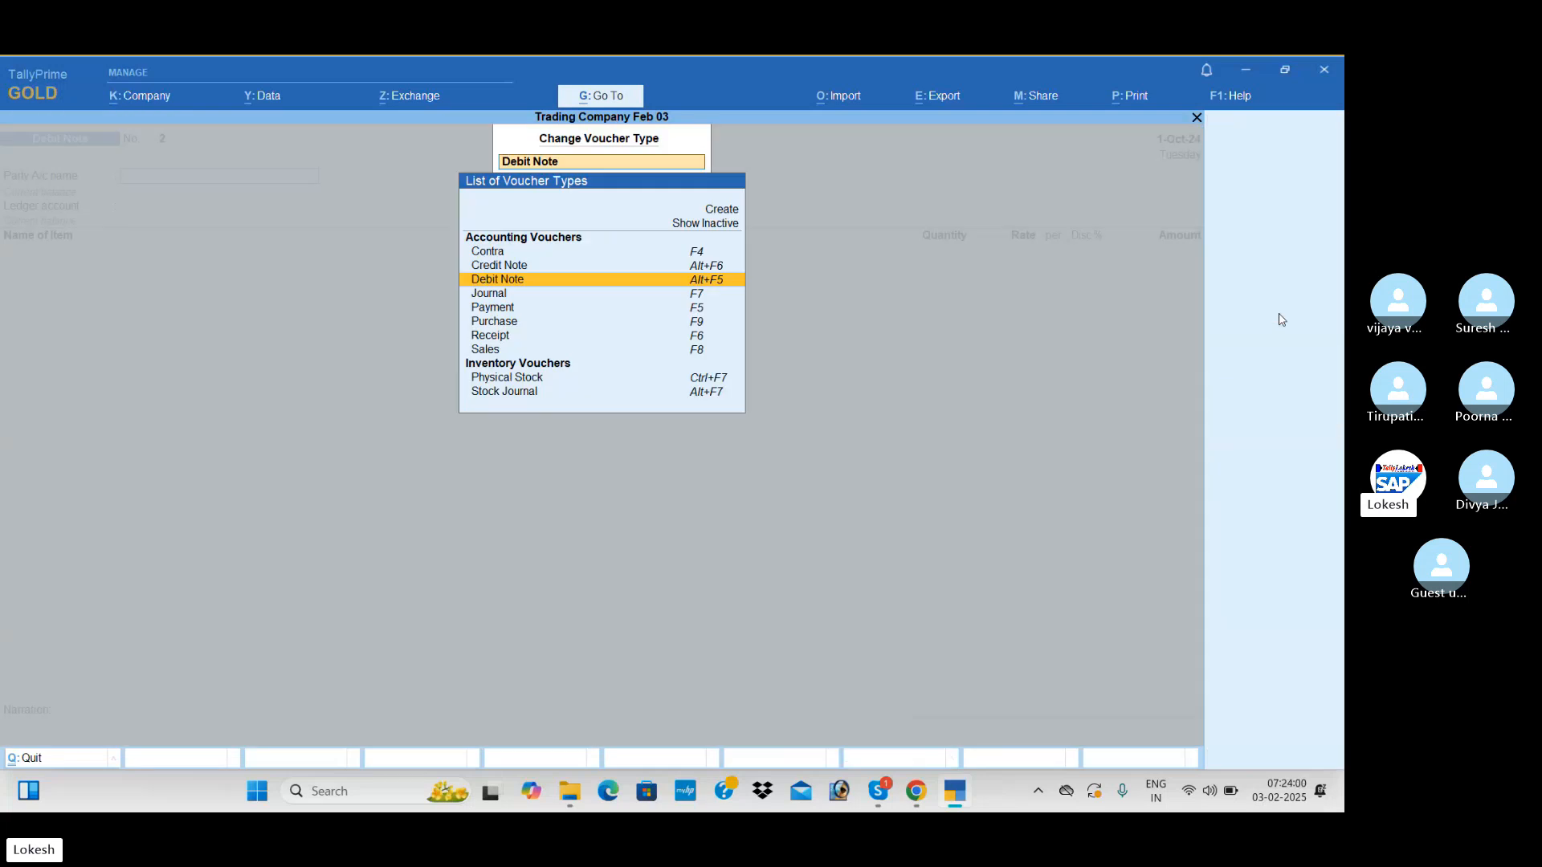
key(Up)
key(Return)
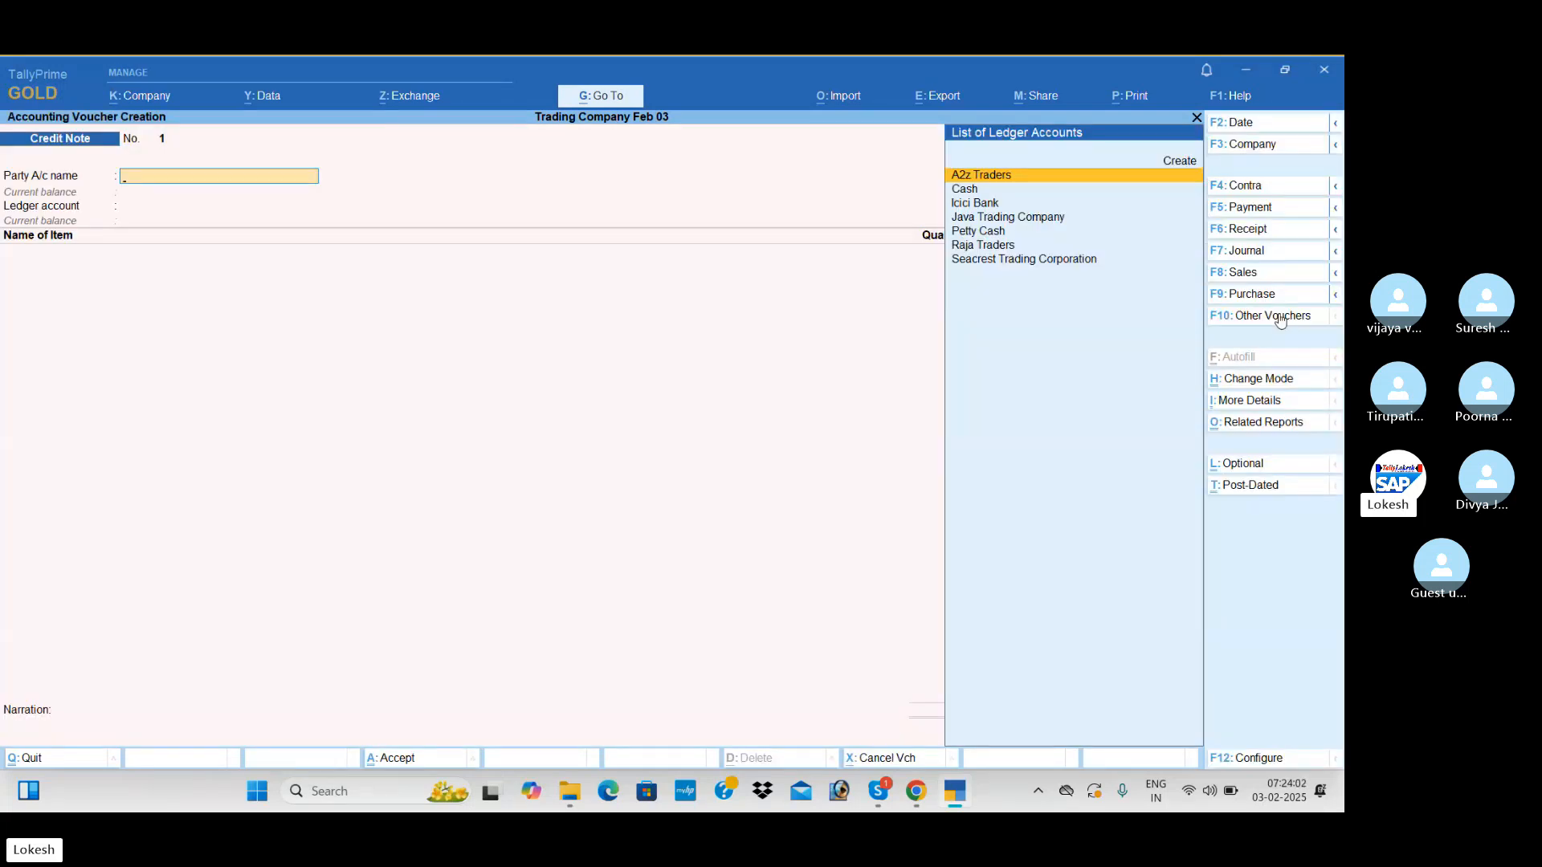
text(Ja)
key(Return)
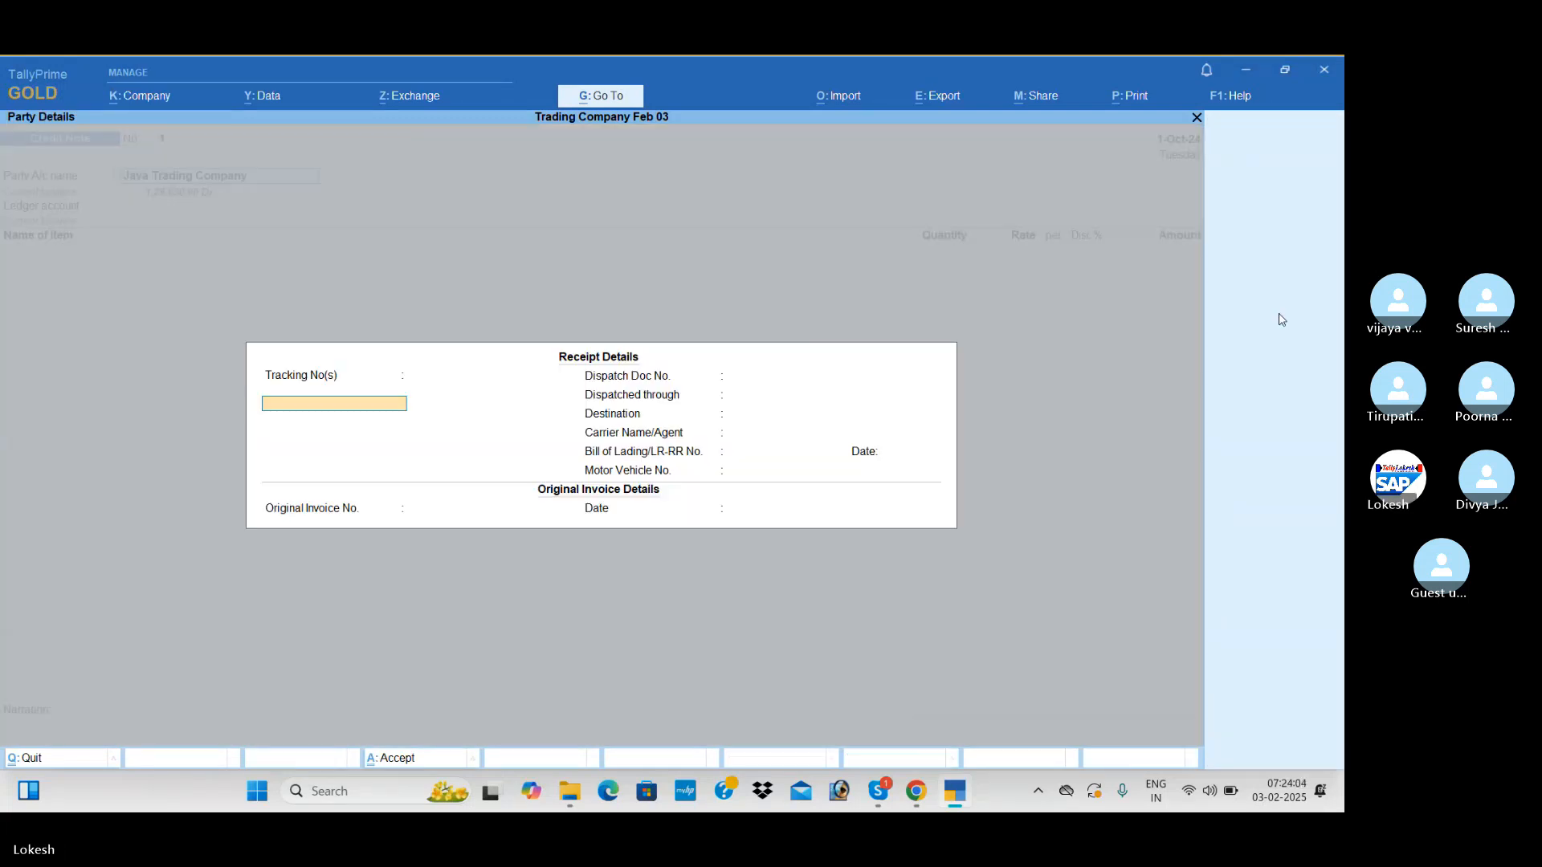
key(ctrl+a)
text(A)
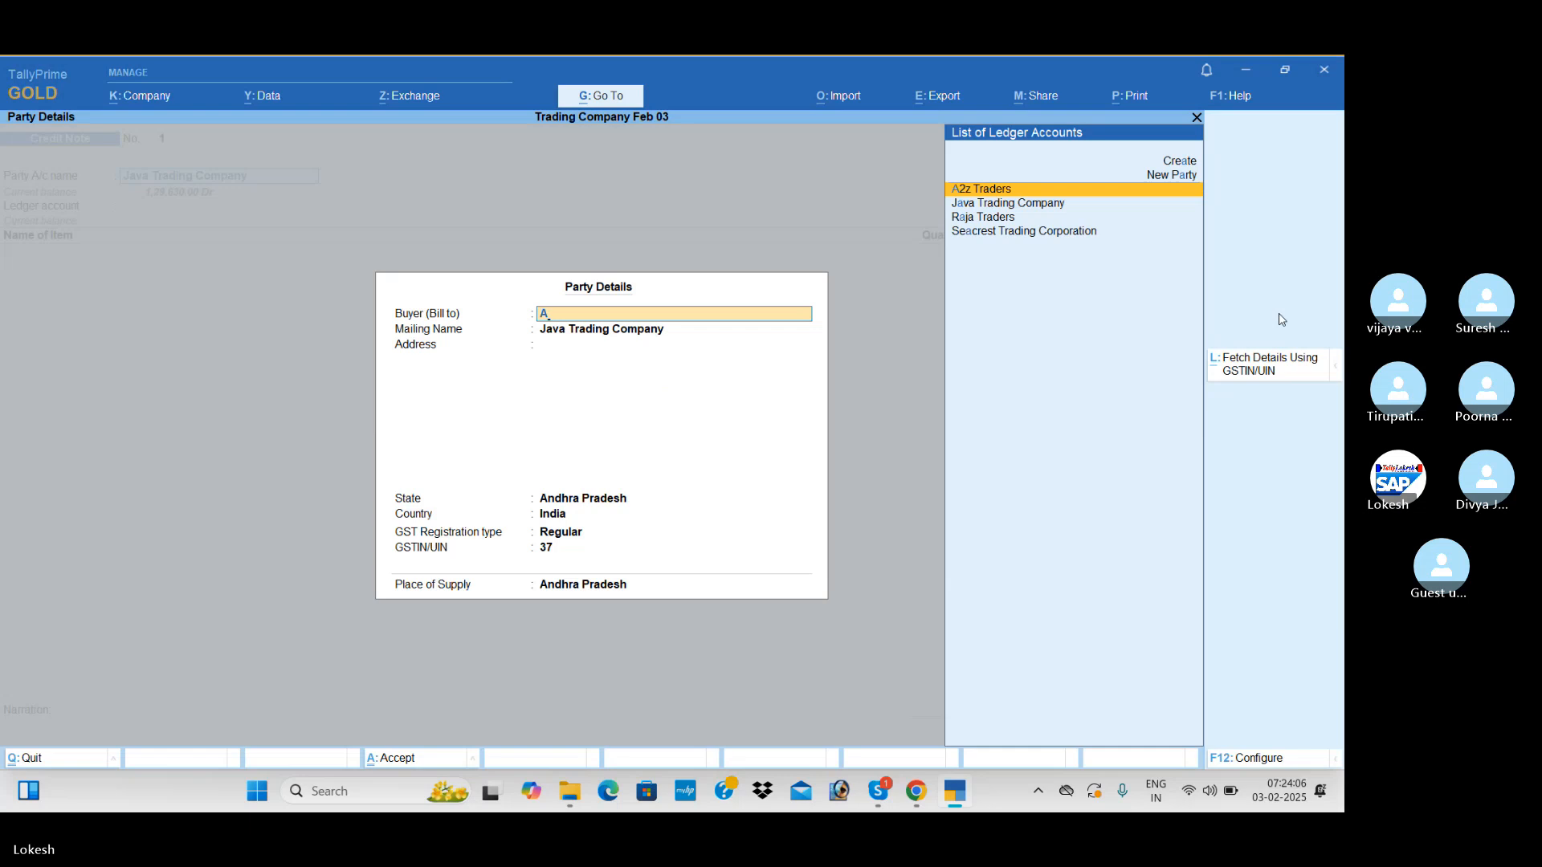
key(Down)
key(Return)
key(ctrl+a)
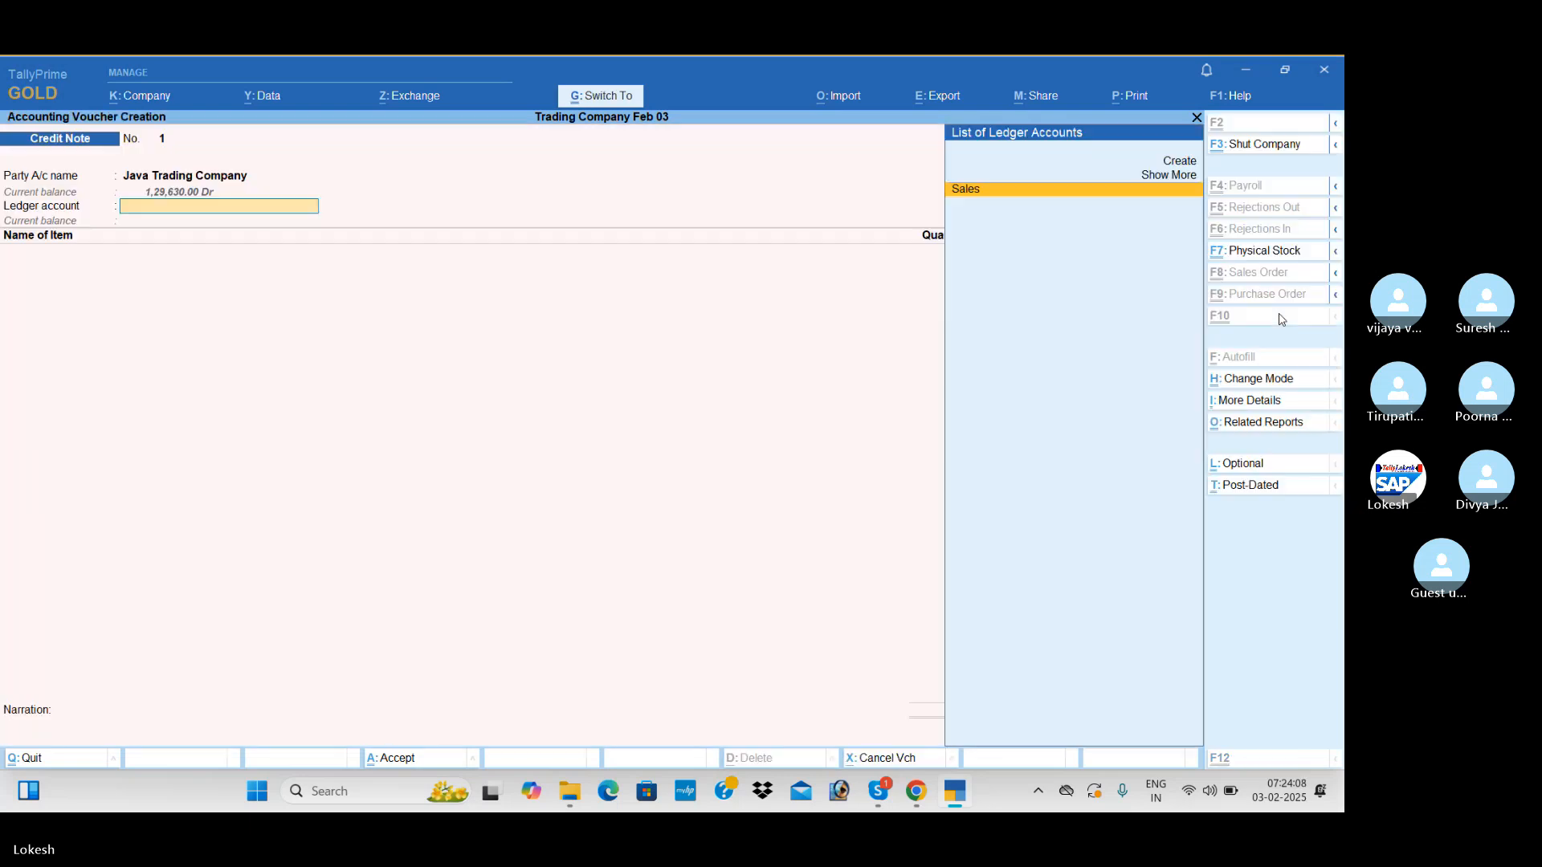
key(Return)
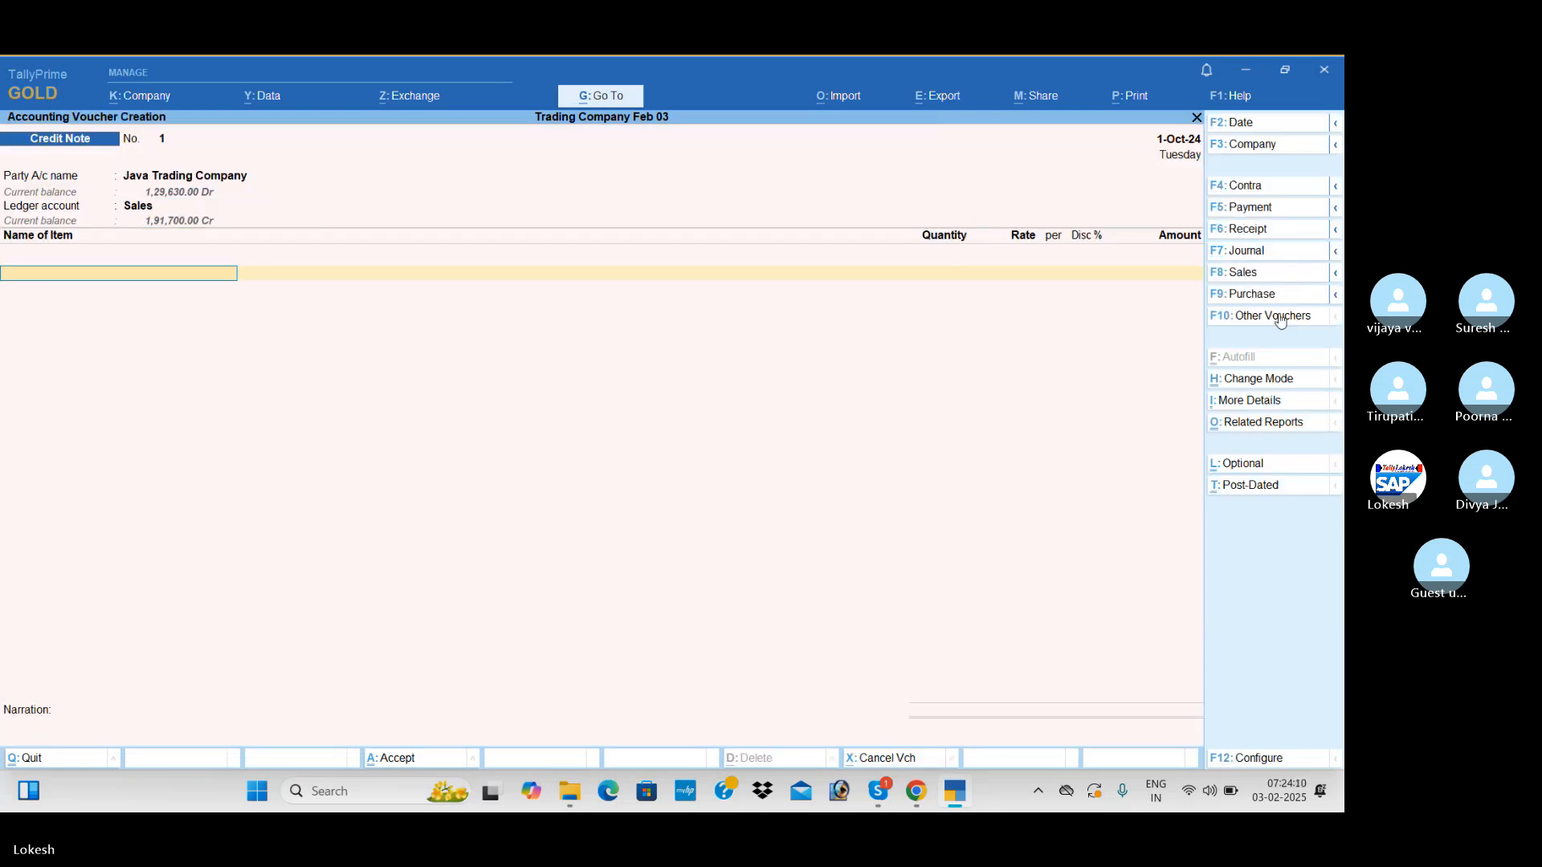
Add High Capacity Stabilizers to the credit note with quantity 15 at rate 700
key(Return)
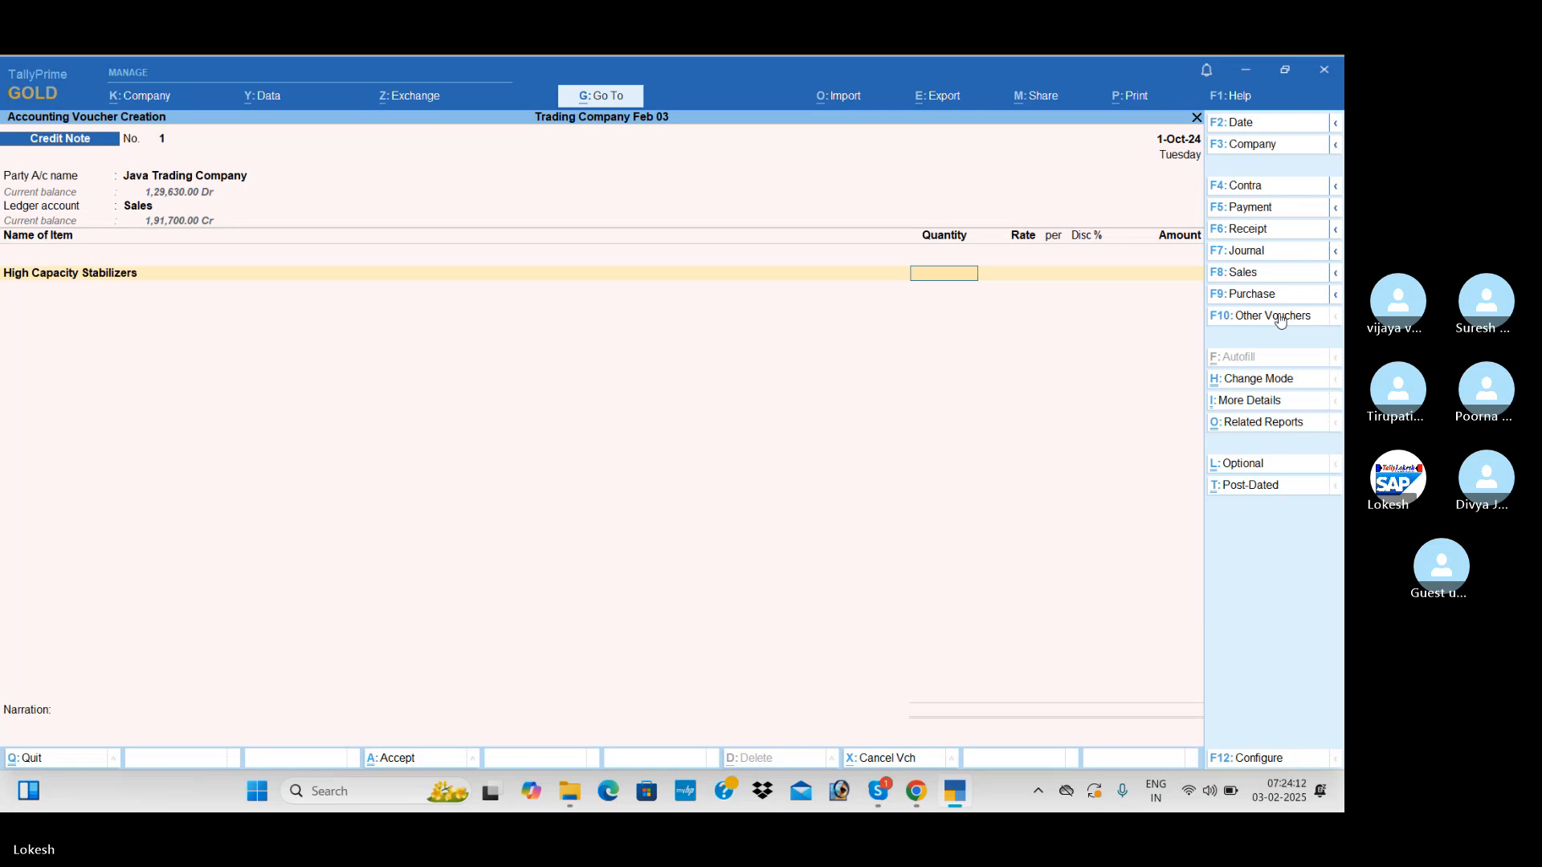
text(15)
key(Return)
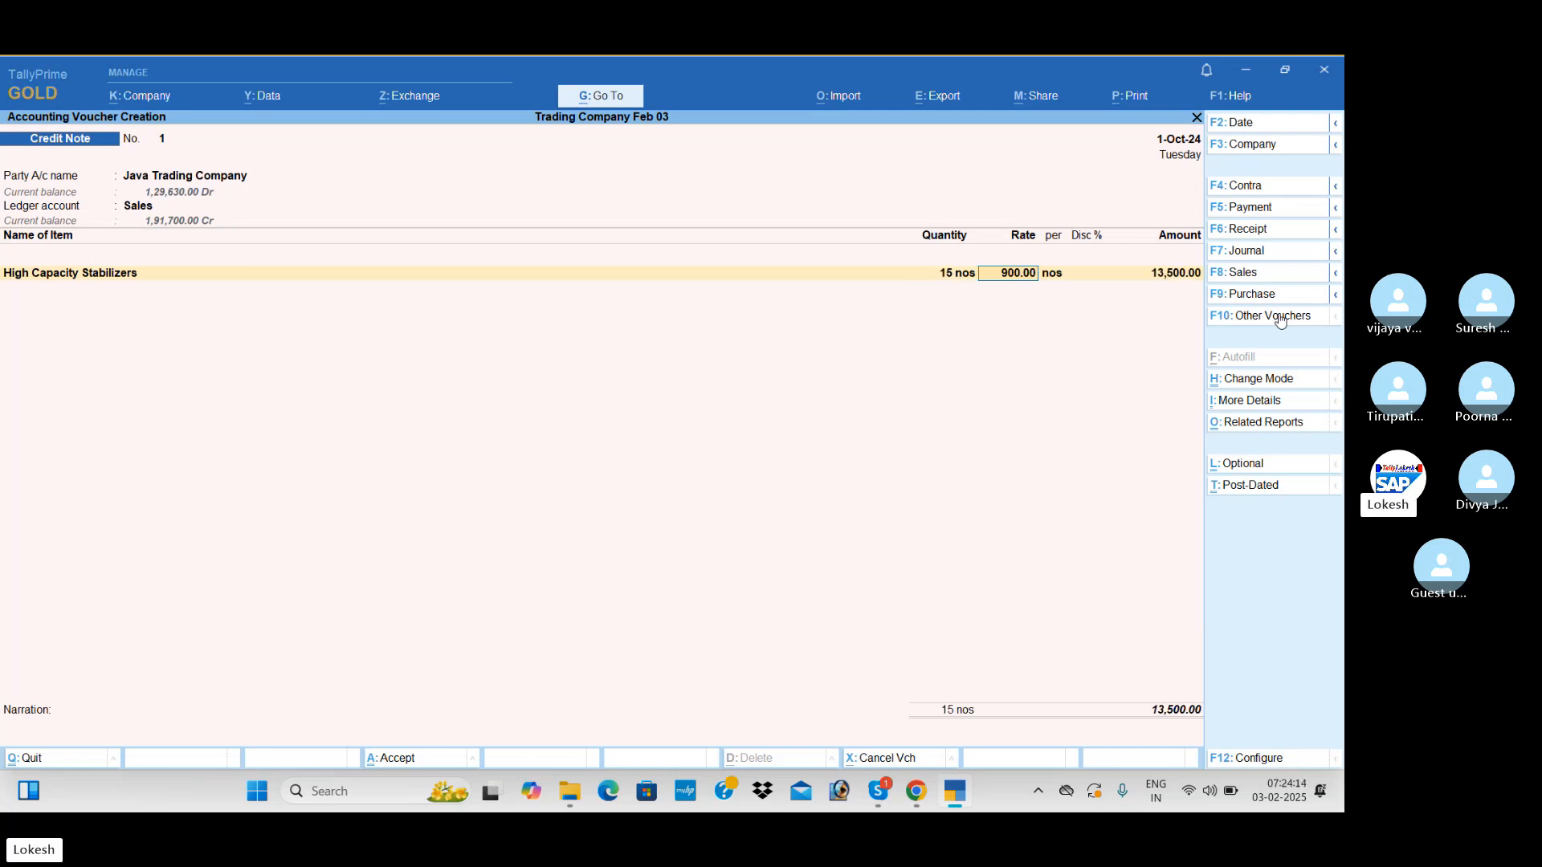
text(700)
key(Return)
key(Return)
key(Return)
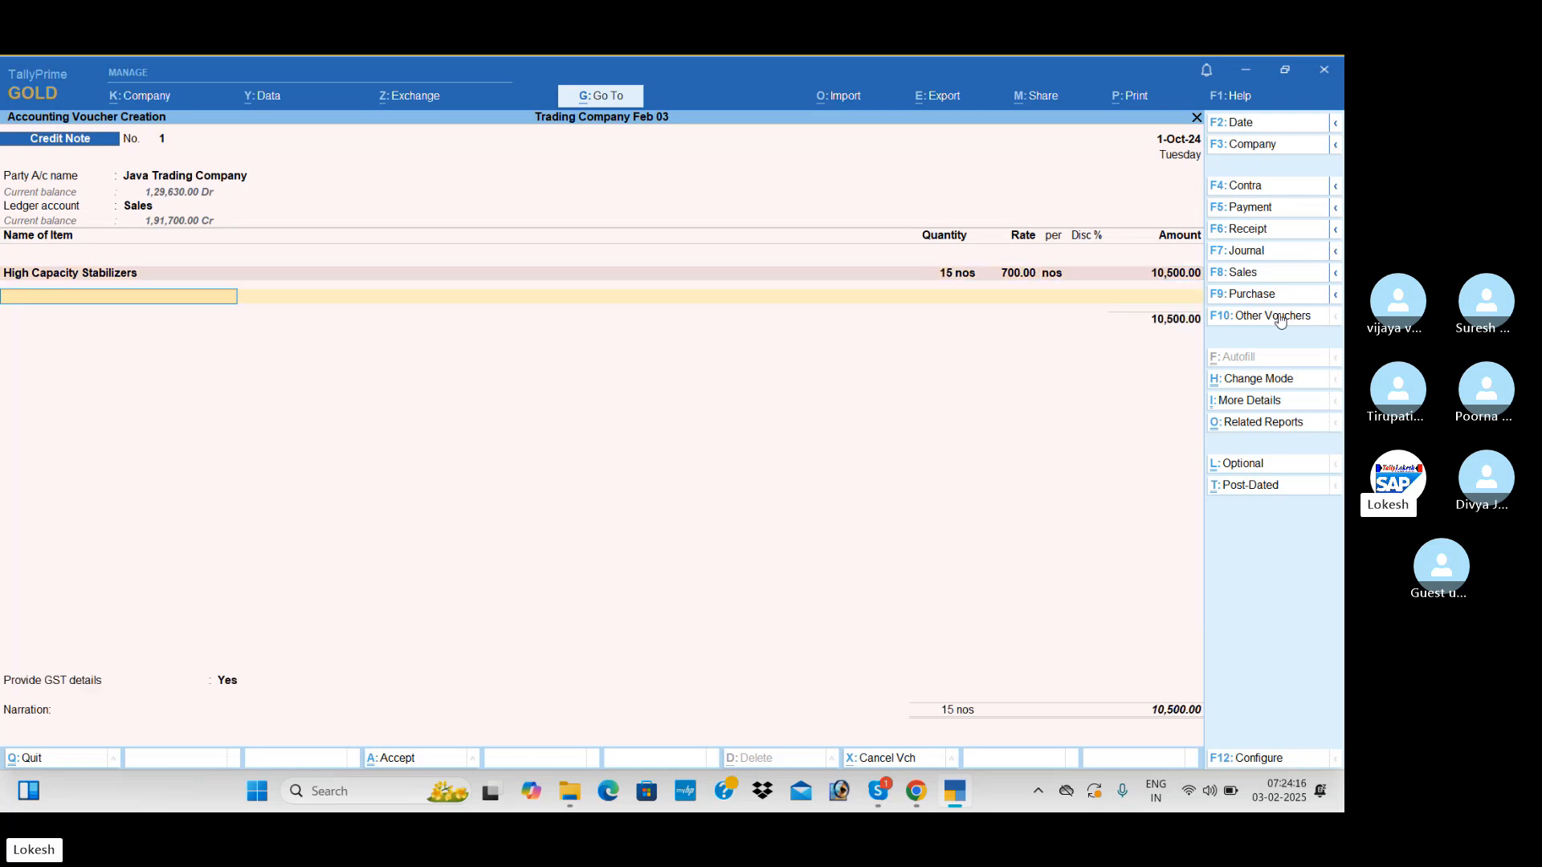
Add Submersible Pumps to the credit note with quantity 10 at rate 2,300 and end the item list
text(su)
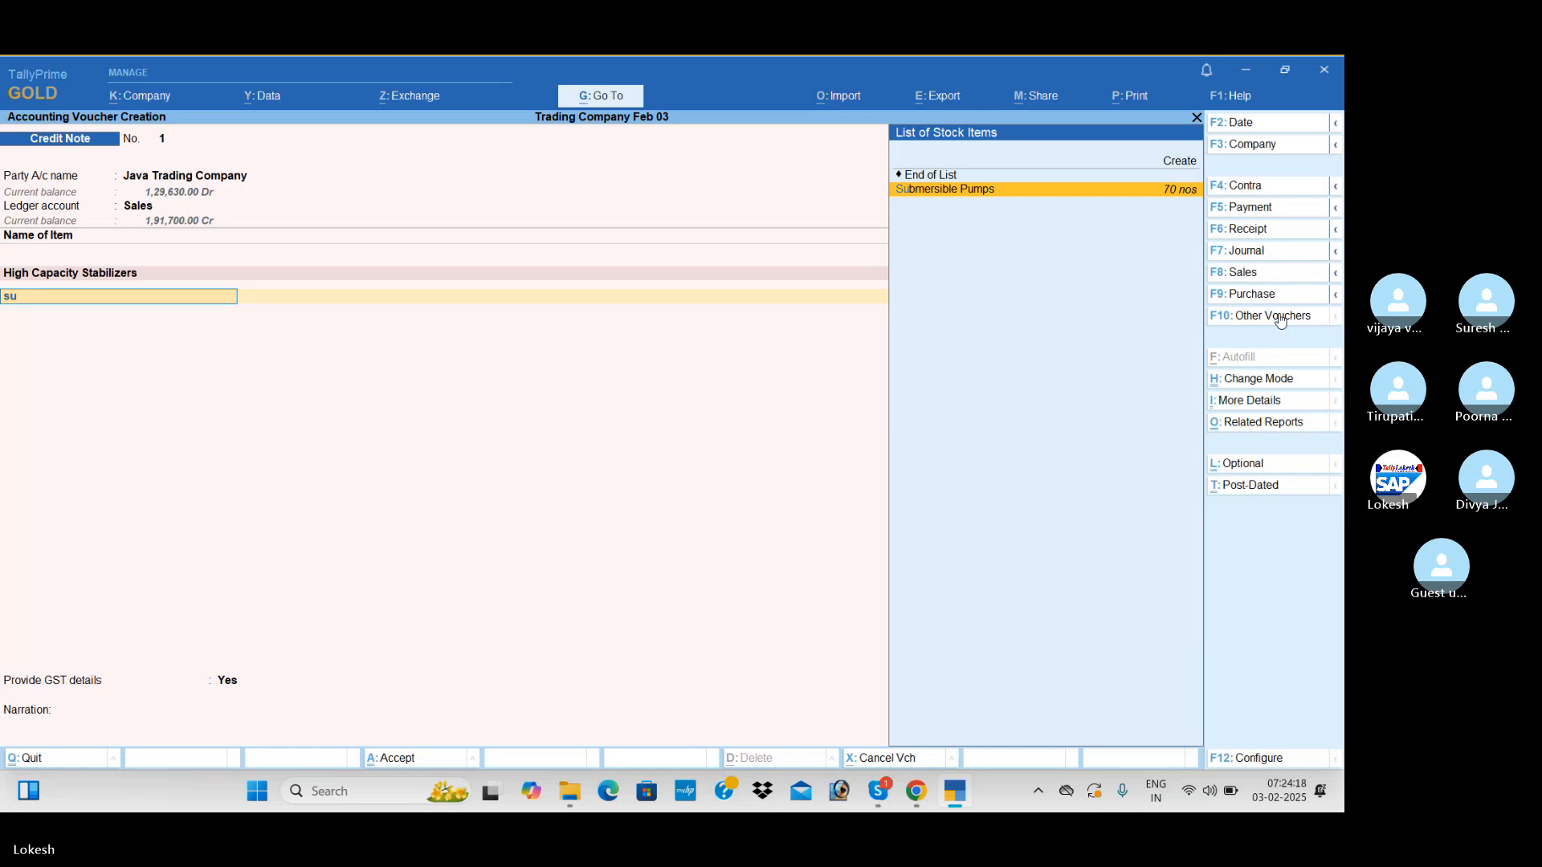
key(Return)
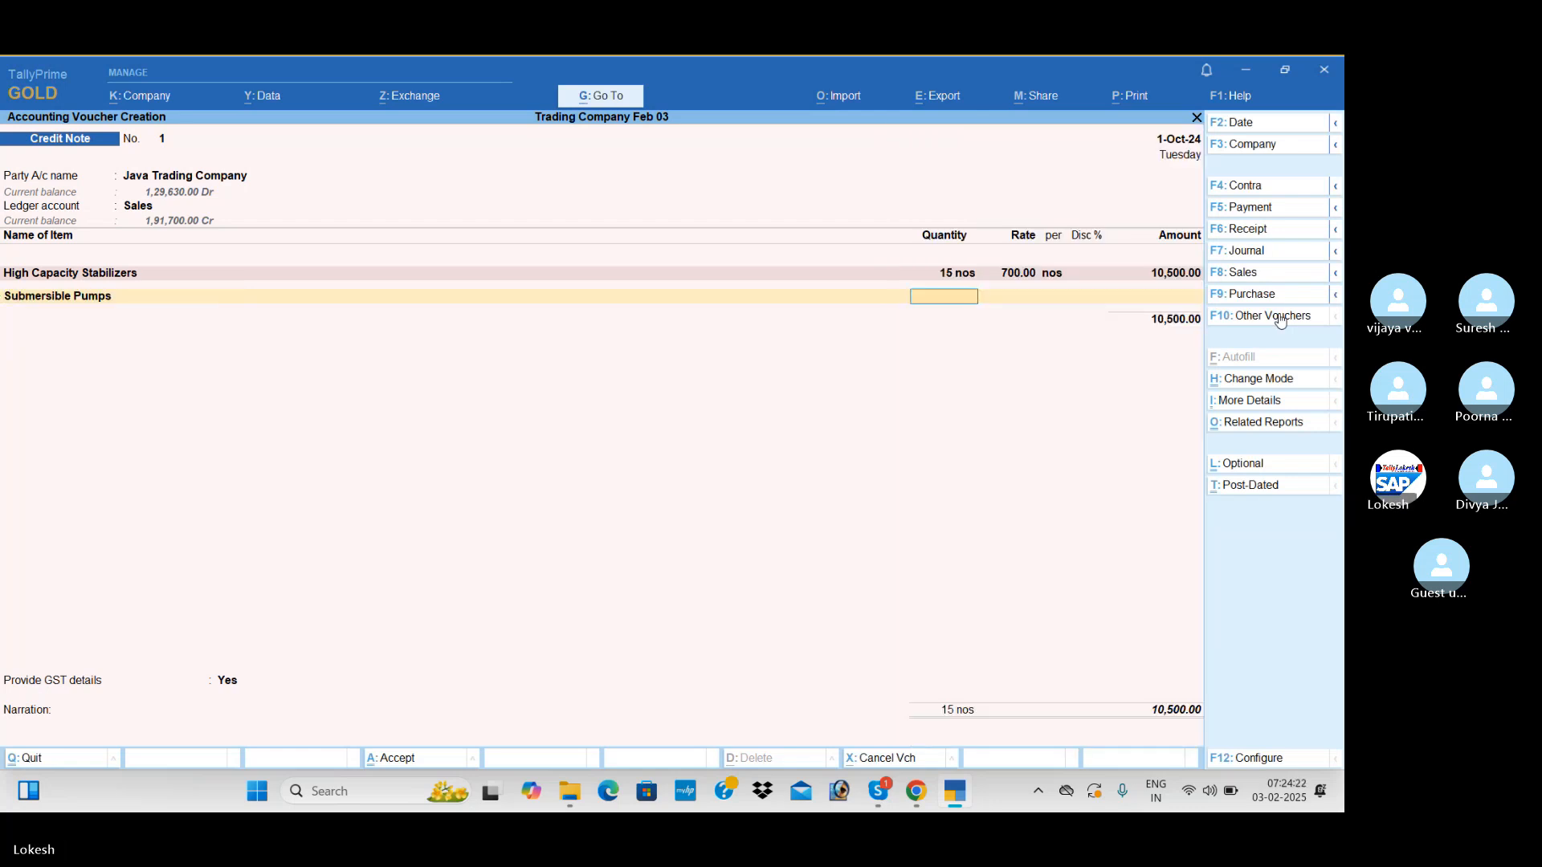
text(10)
key(Return)
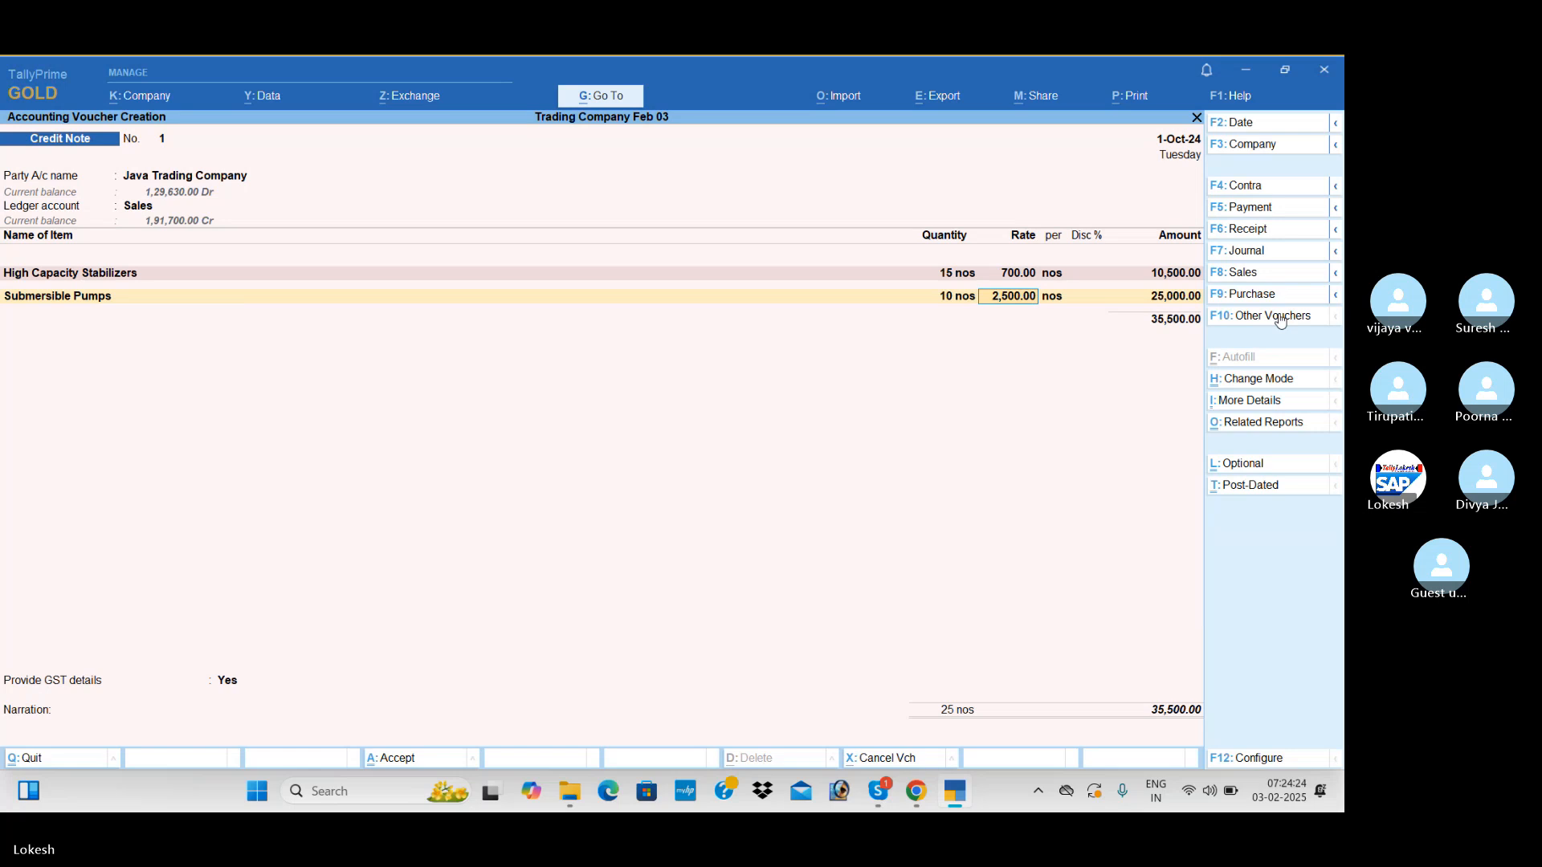
text(2300)
key(Return)
key(Return)
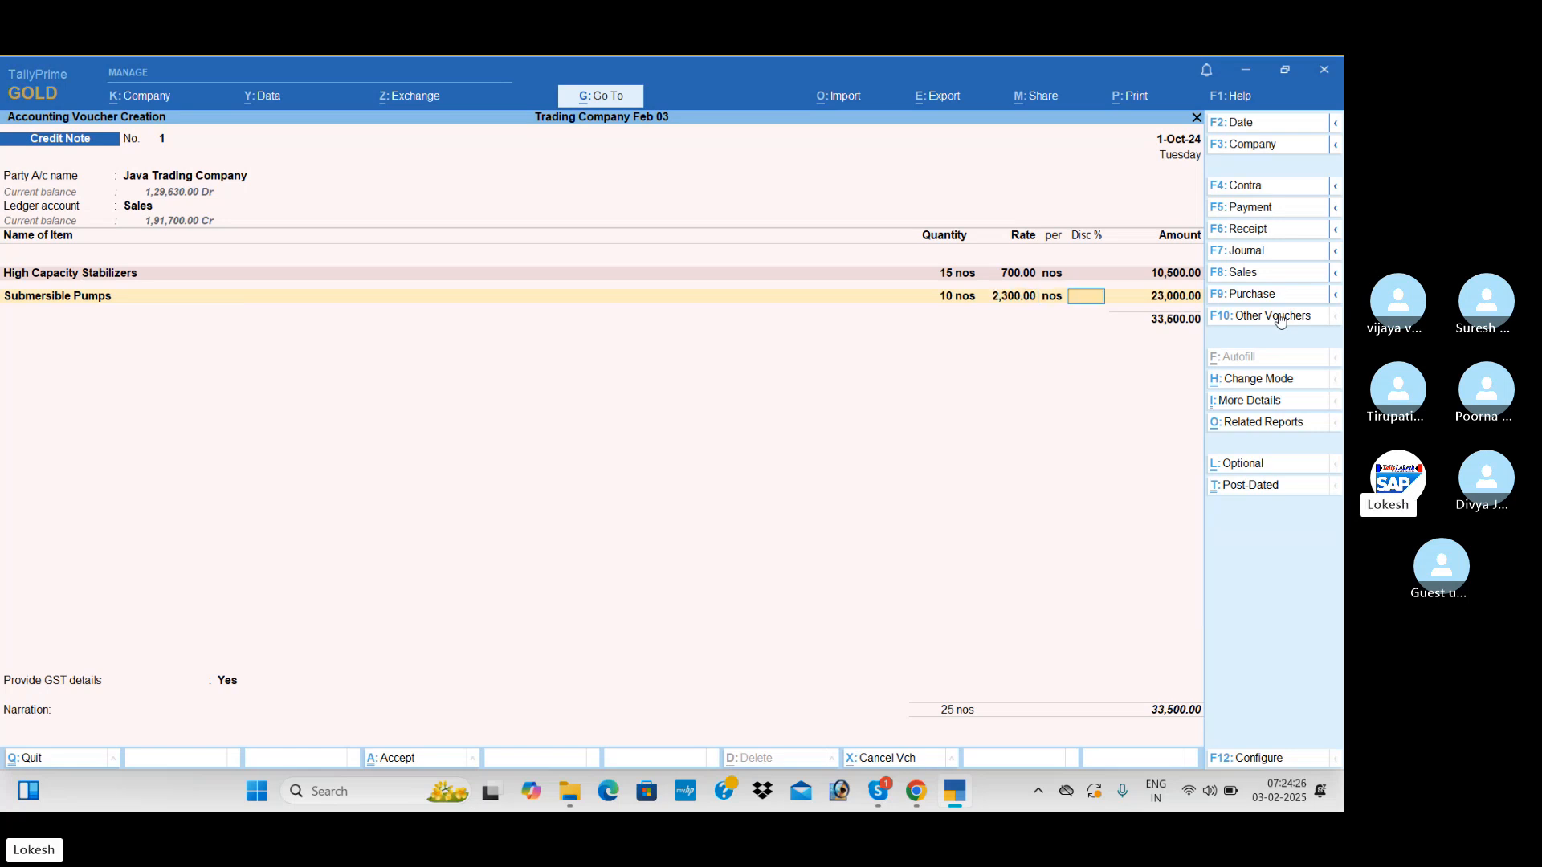
key(Return)
Apply the CGST and SGST ledgers to the Java Trading Company credit note
key(Return)
key(Return)
text(Cg)
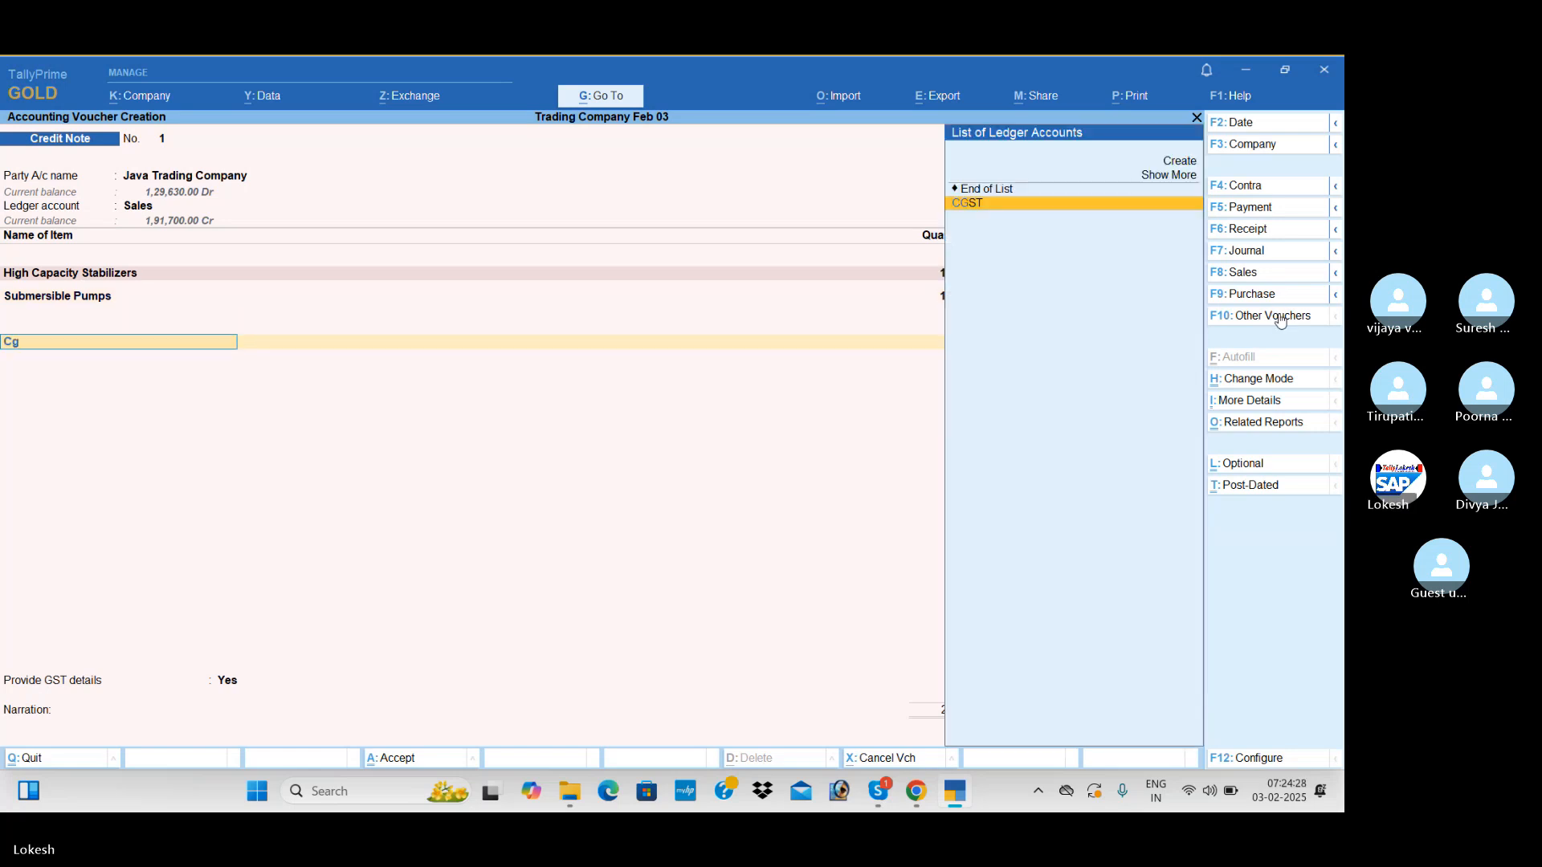
key(Return)
Set Provide GST details to No and save the Java Trading Company credit note without a narration
key(Return)
text(Sg)
key(Return)
key(Return)
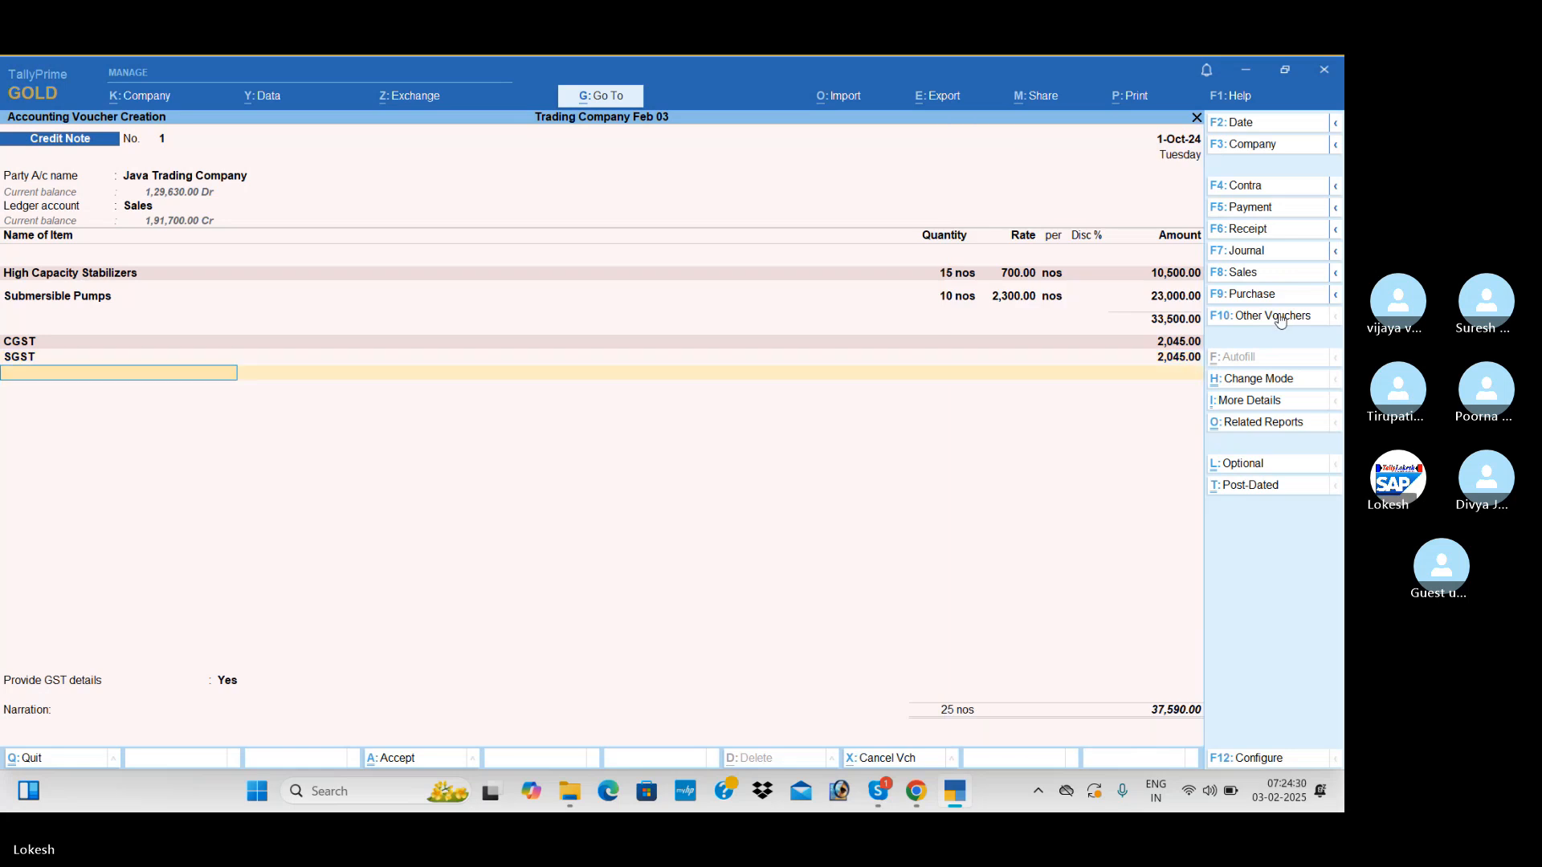
key(Return)
key(Down)
key(Return)
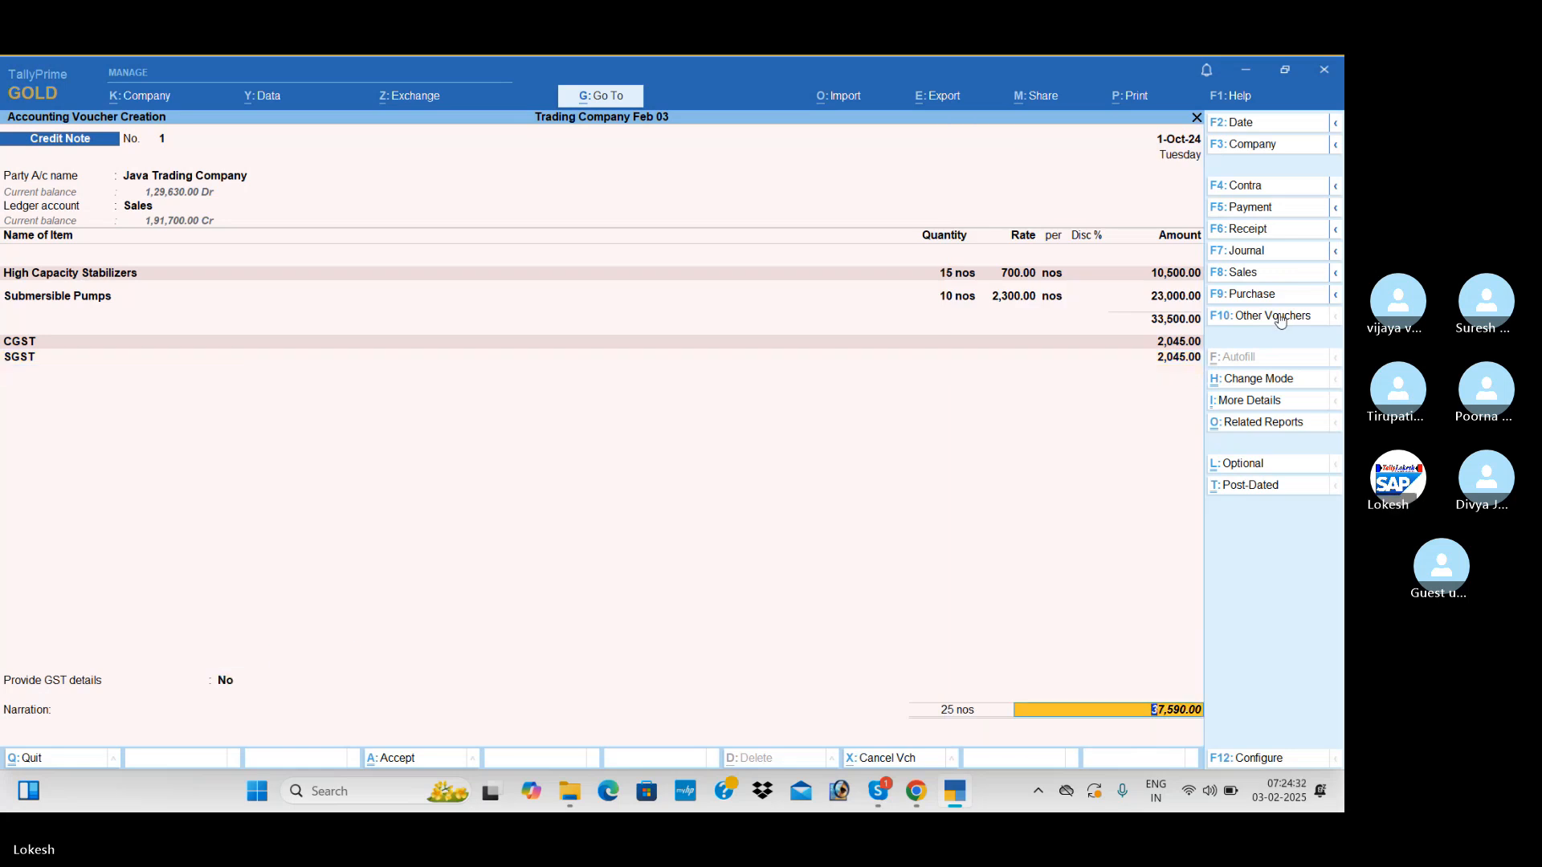
key(Return)
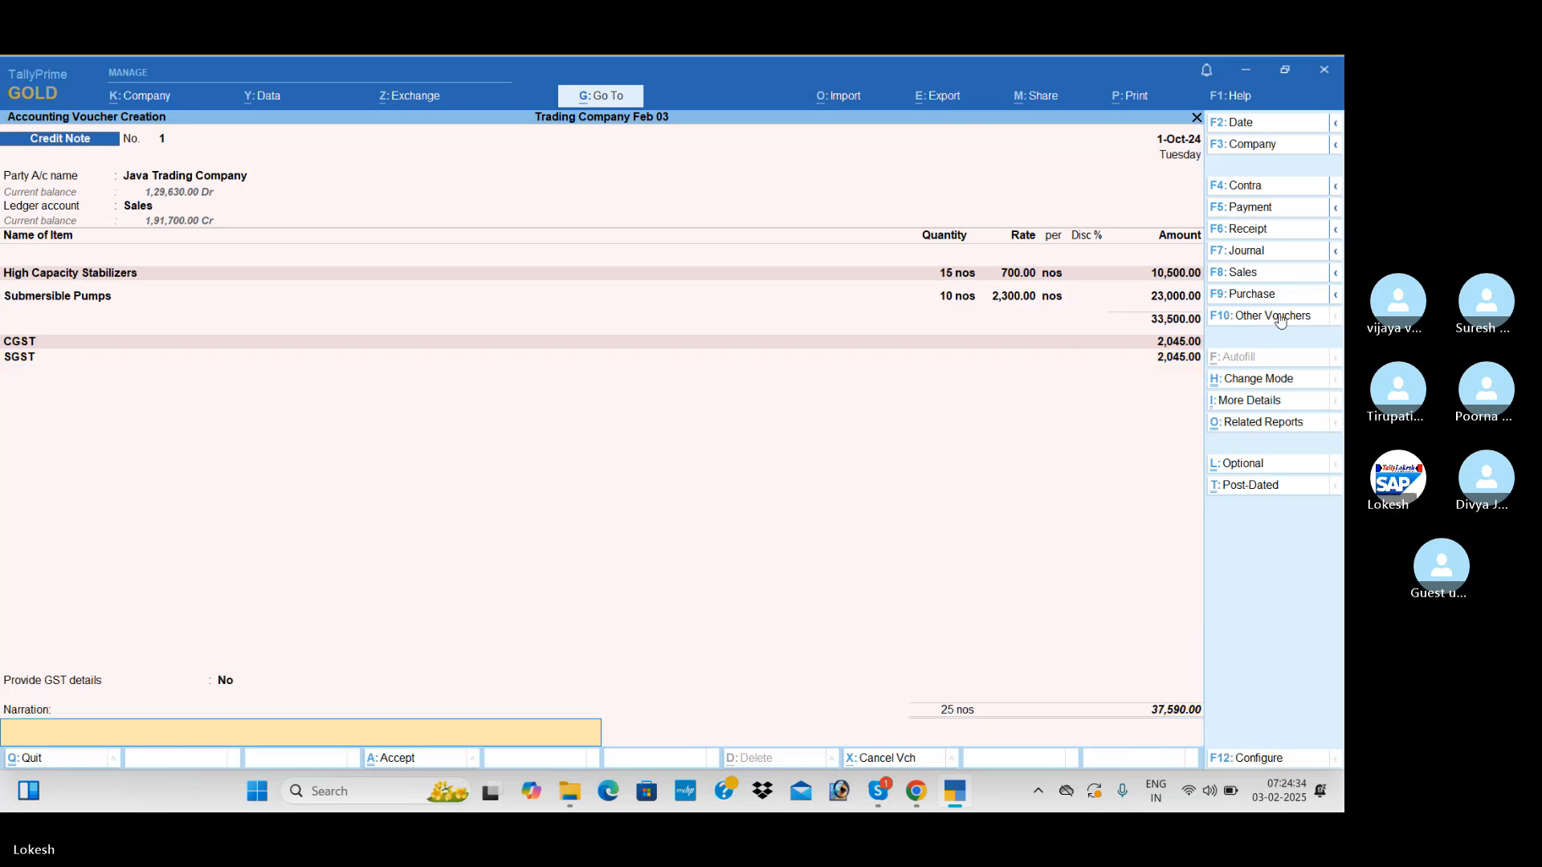
key(Return)
key(Return)
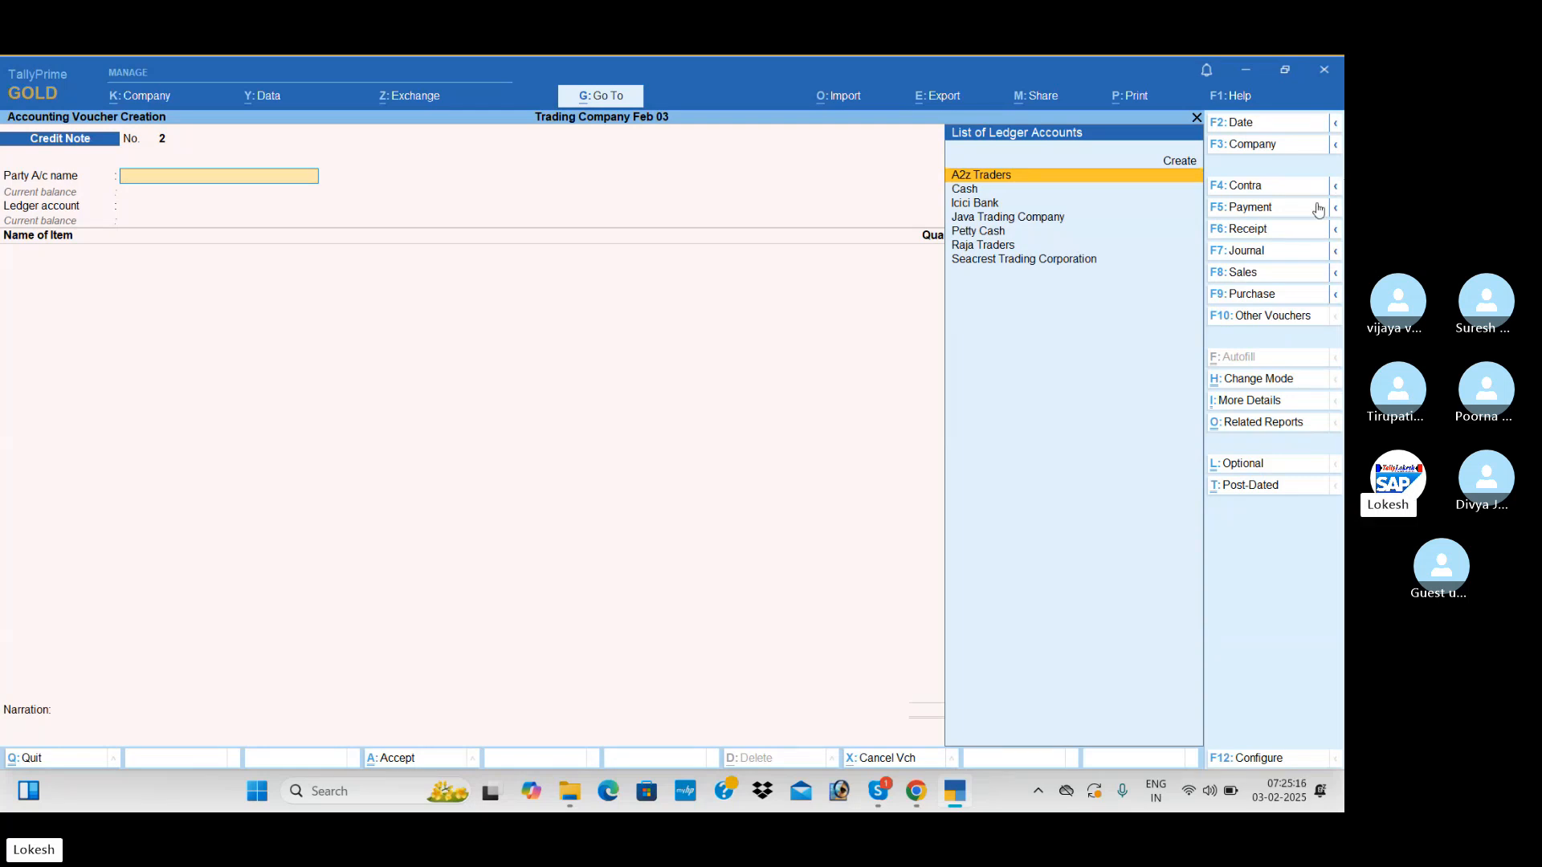
Start a journal voucher, create the Rent ledger under Indirect Expenses, and debit it 3,500
click(1283, 255)
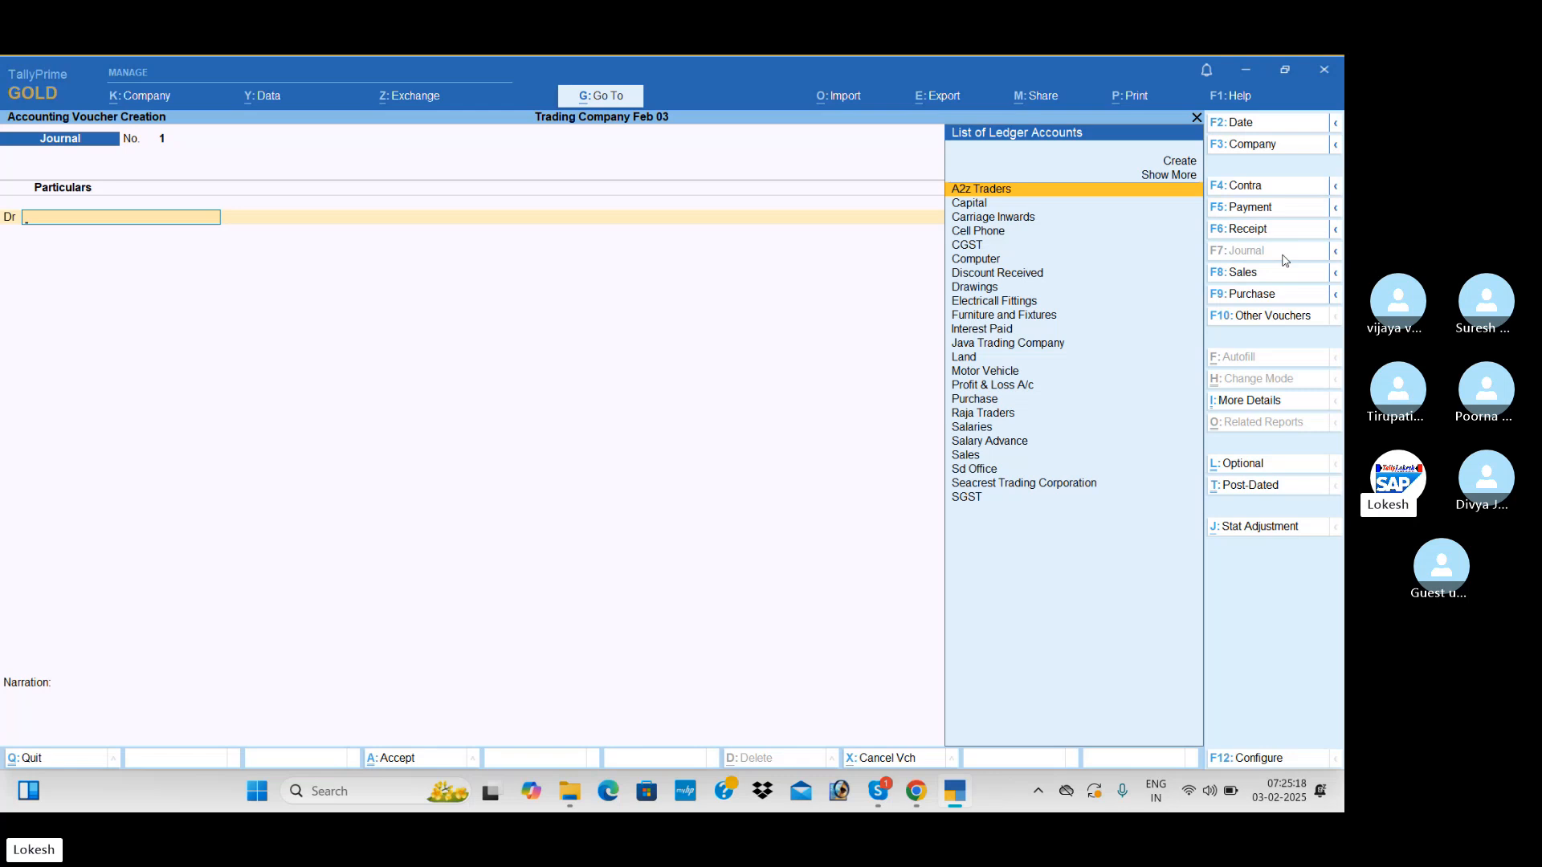
text(Re)
key(alt+c)
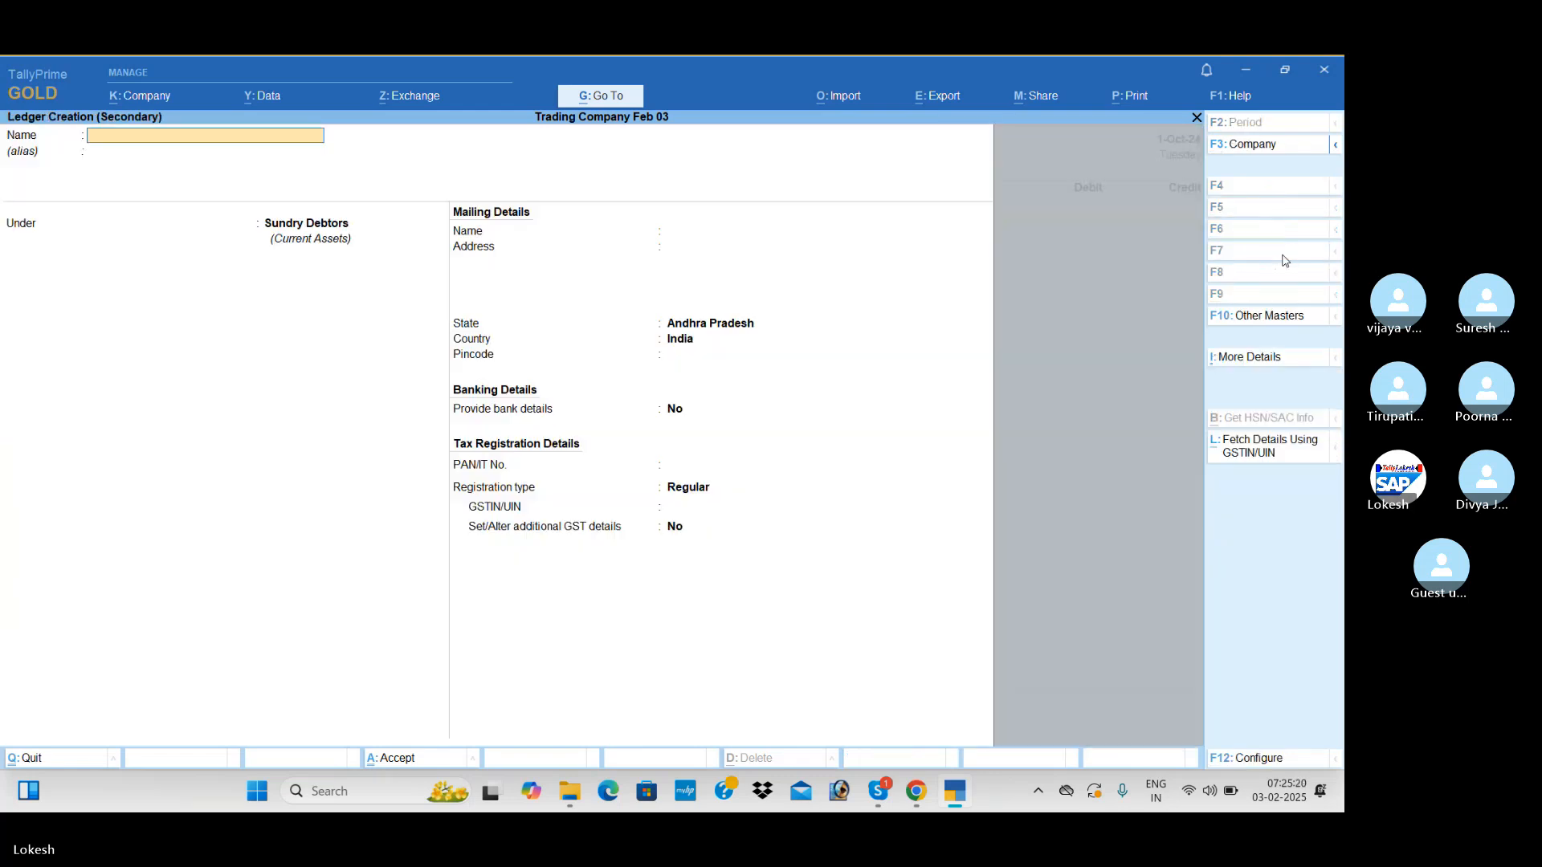
text(Rent)
key(Return)
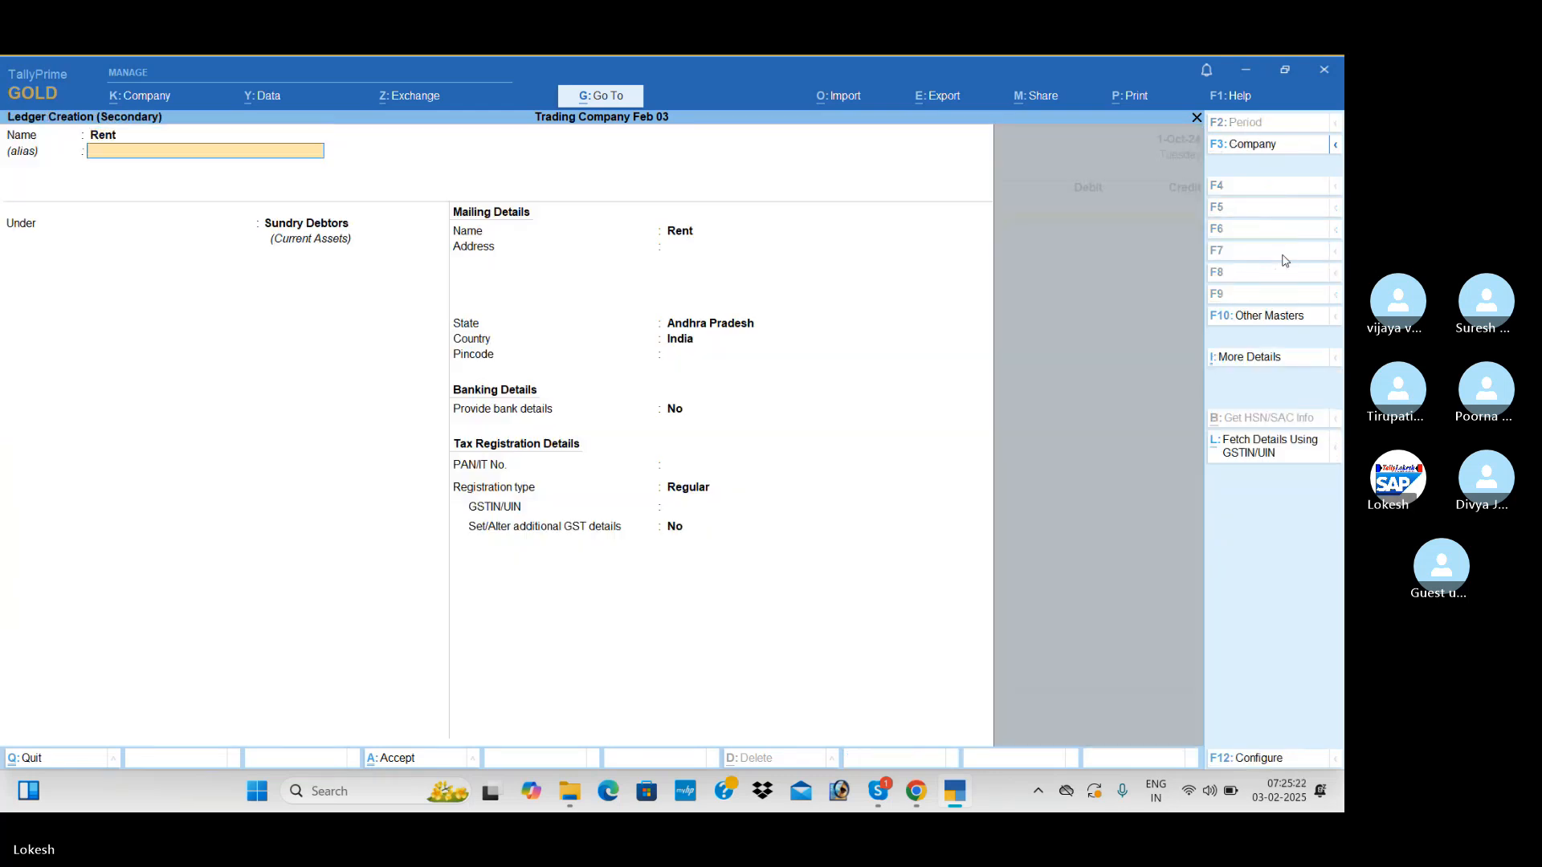
key(Return)
text(Ind)
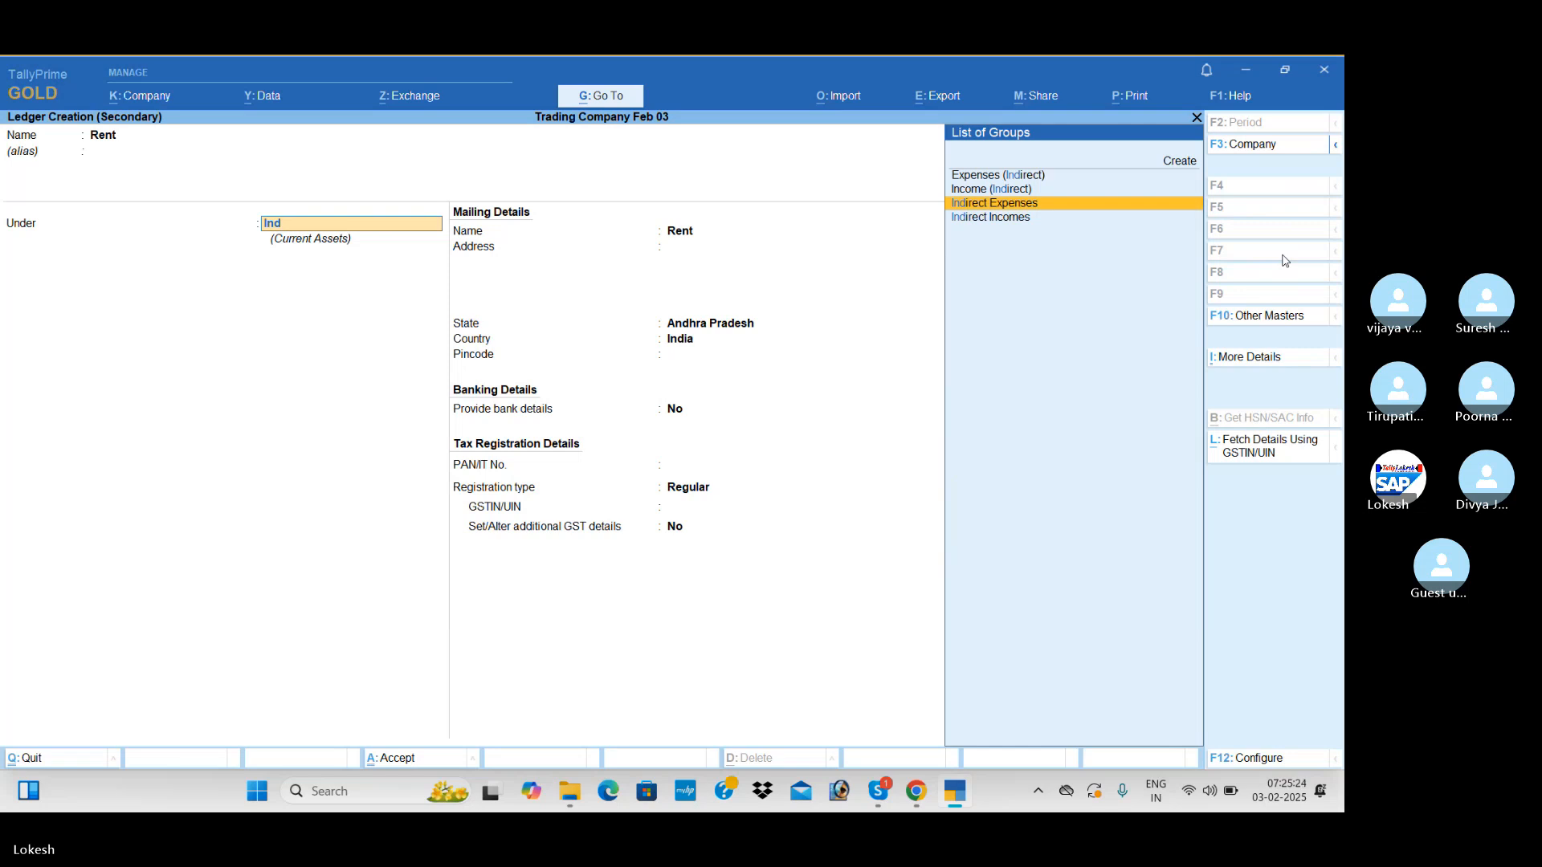
key(Return)
key(ctrl+a)
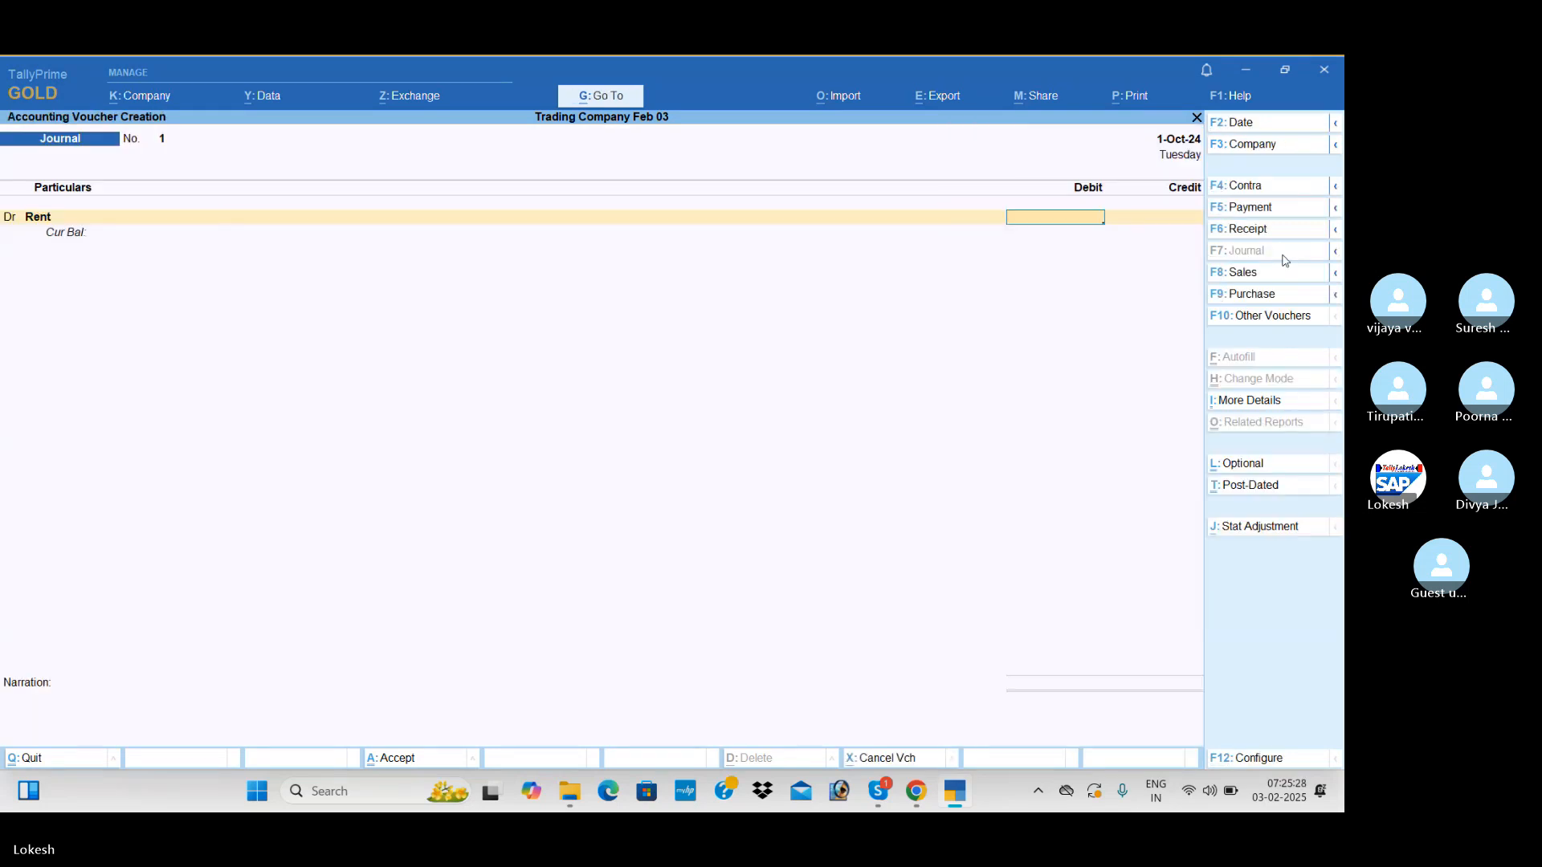
text(3500)
key(Return)
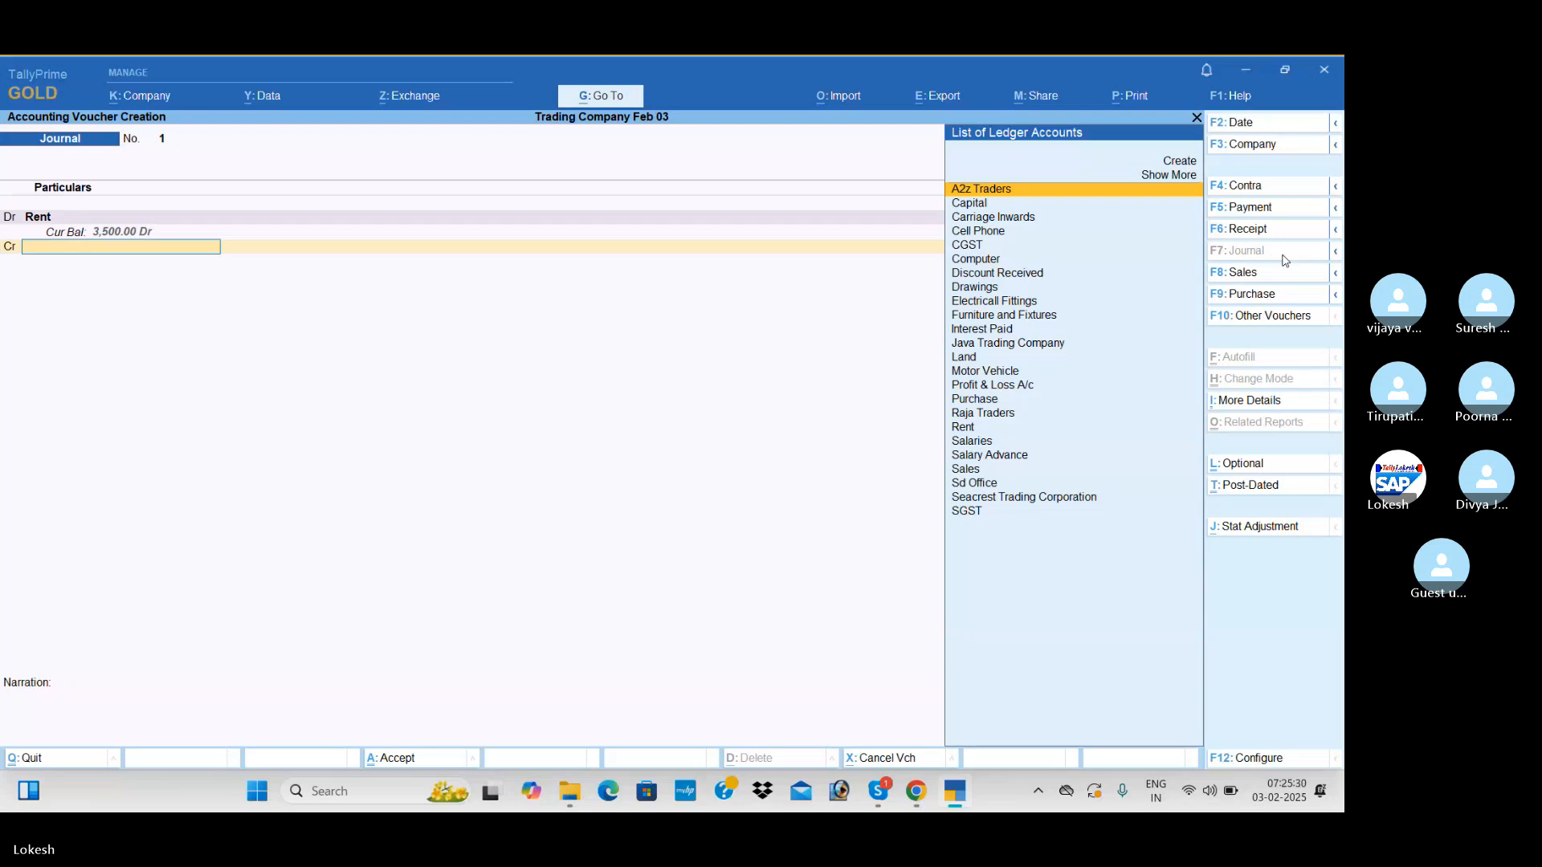
Create the Rent Payable ledger under Provisions, credit it 3,500, and save the rent journal without a narration
key(alt+c)
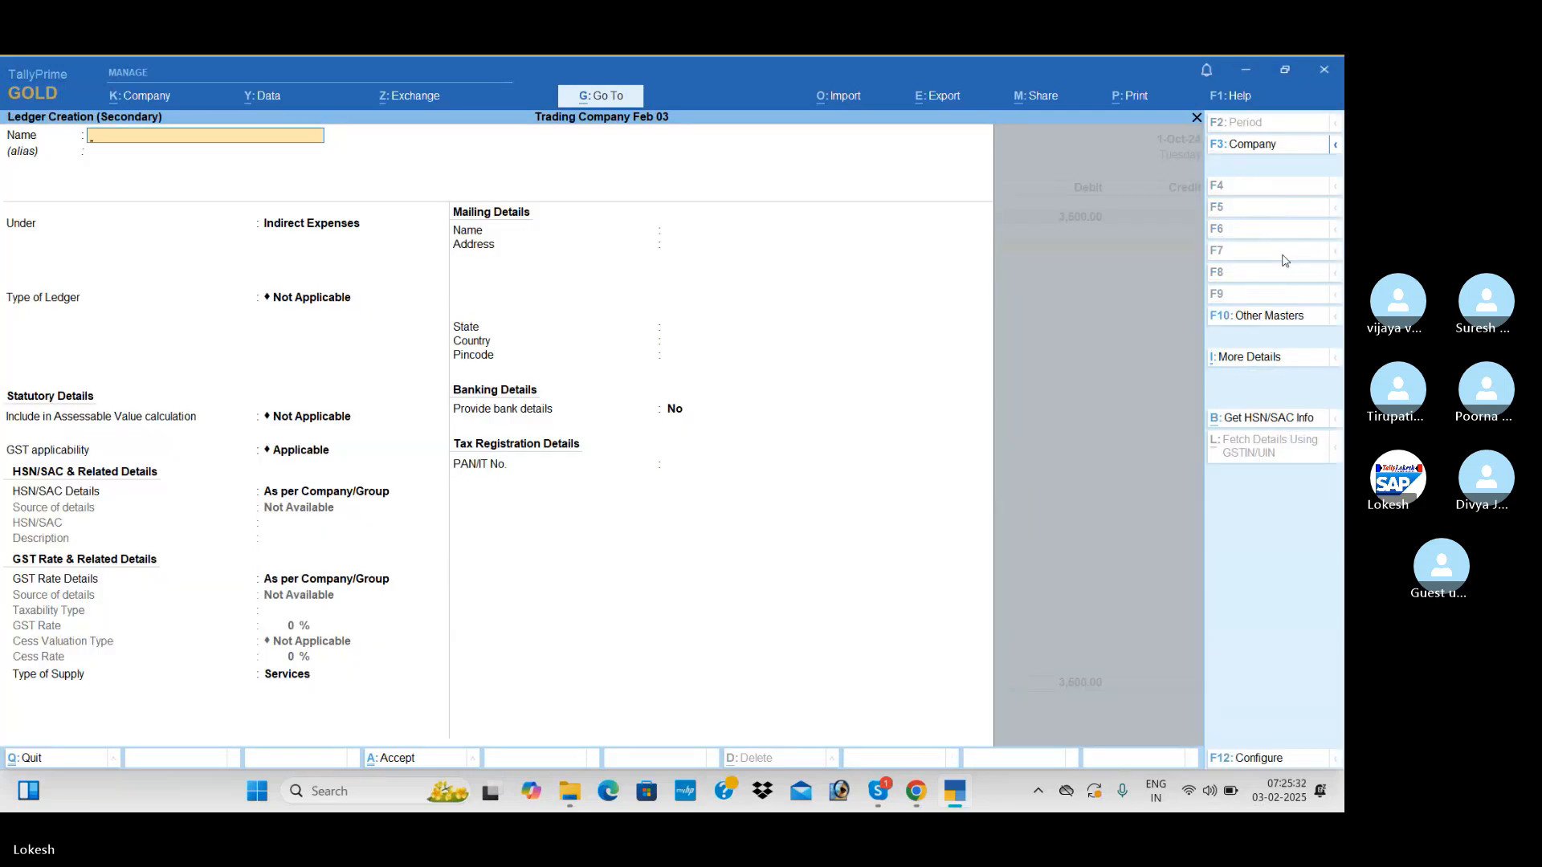
text(Rent Payable)
key(Return)
key(Return)
text(pr)
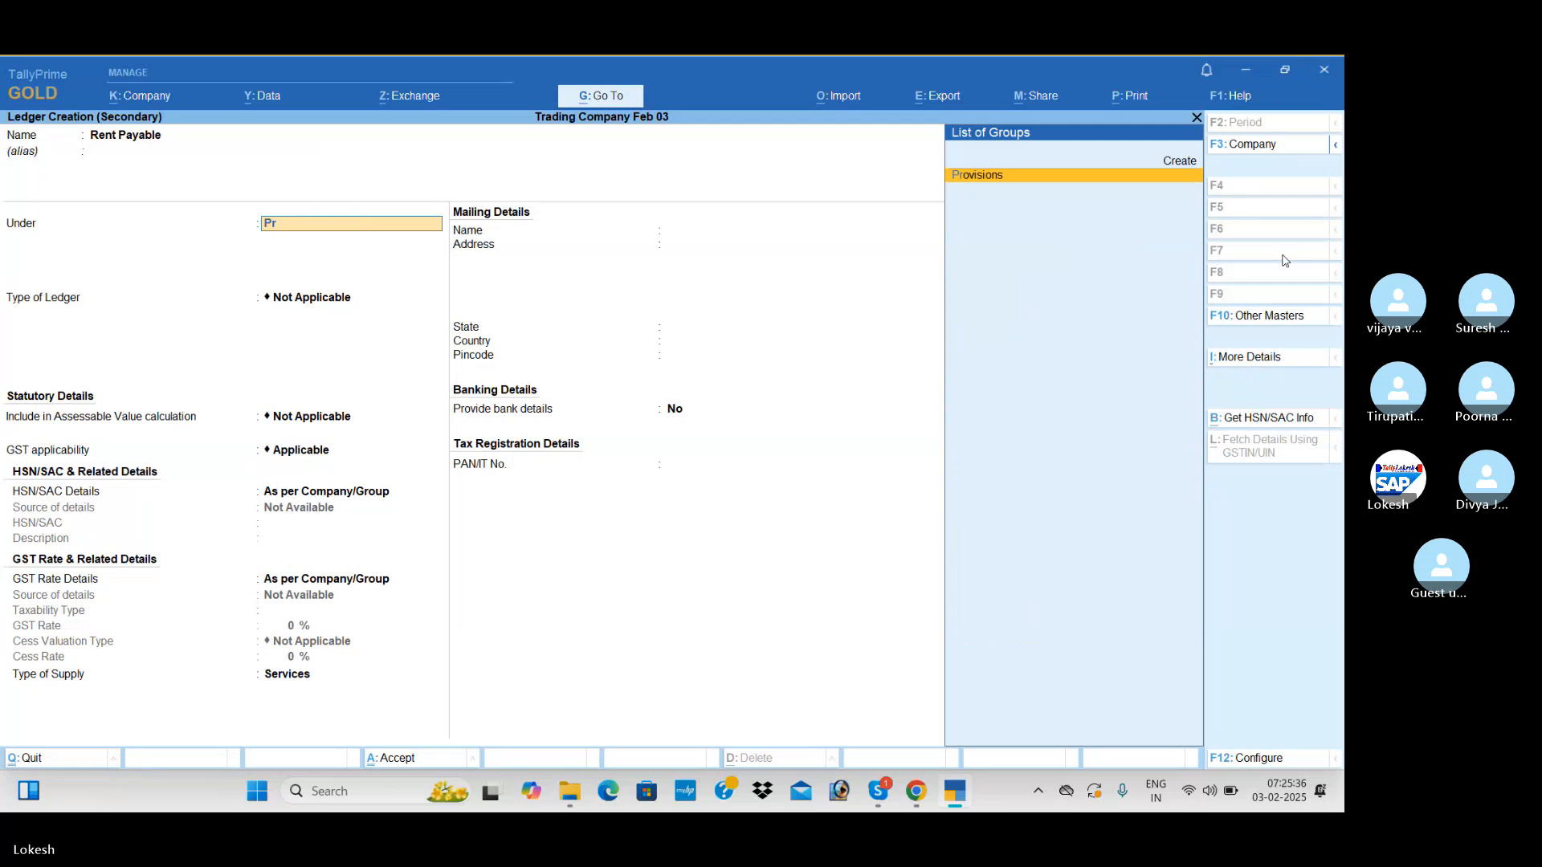
key(Return)
key(ctrl+a)
key(Return)
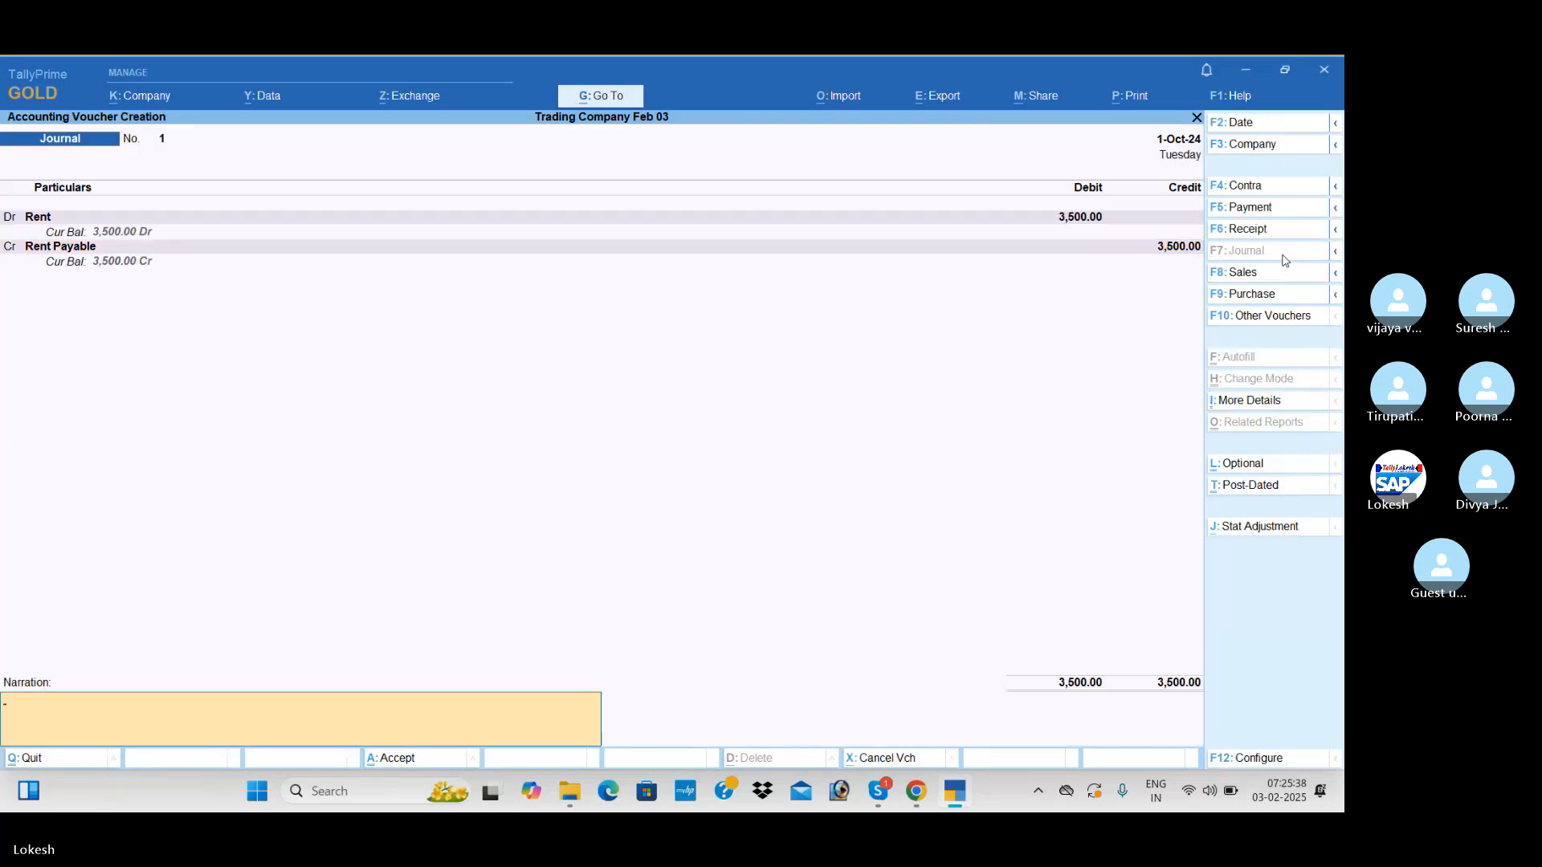
key(Return)
Debit the Salaries ledger 11,500 in a new journal voucher
key(Return)
text(Sa)
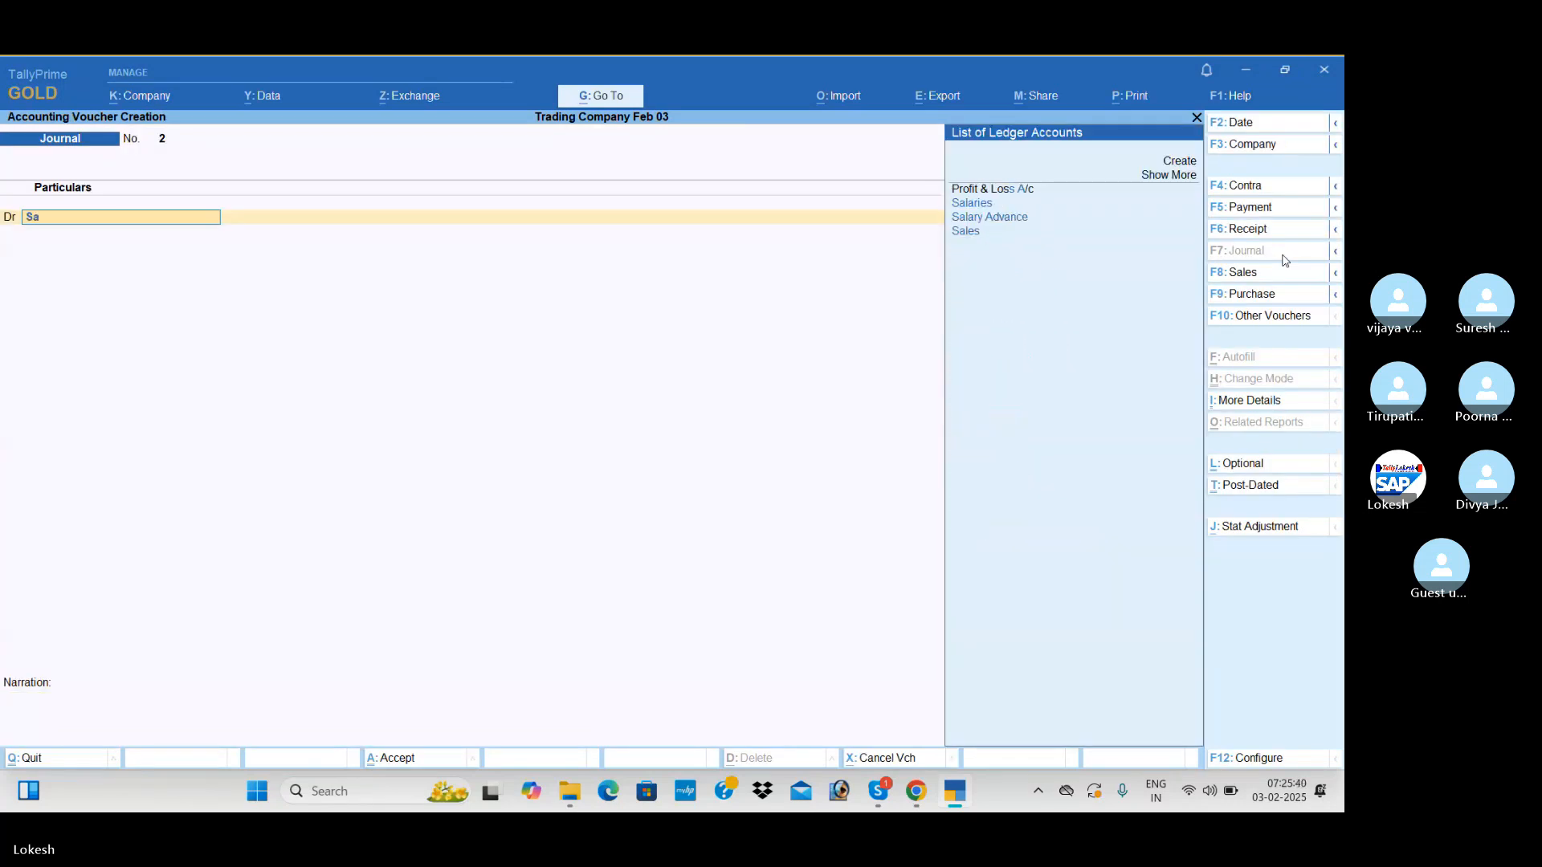
key(Return)
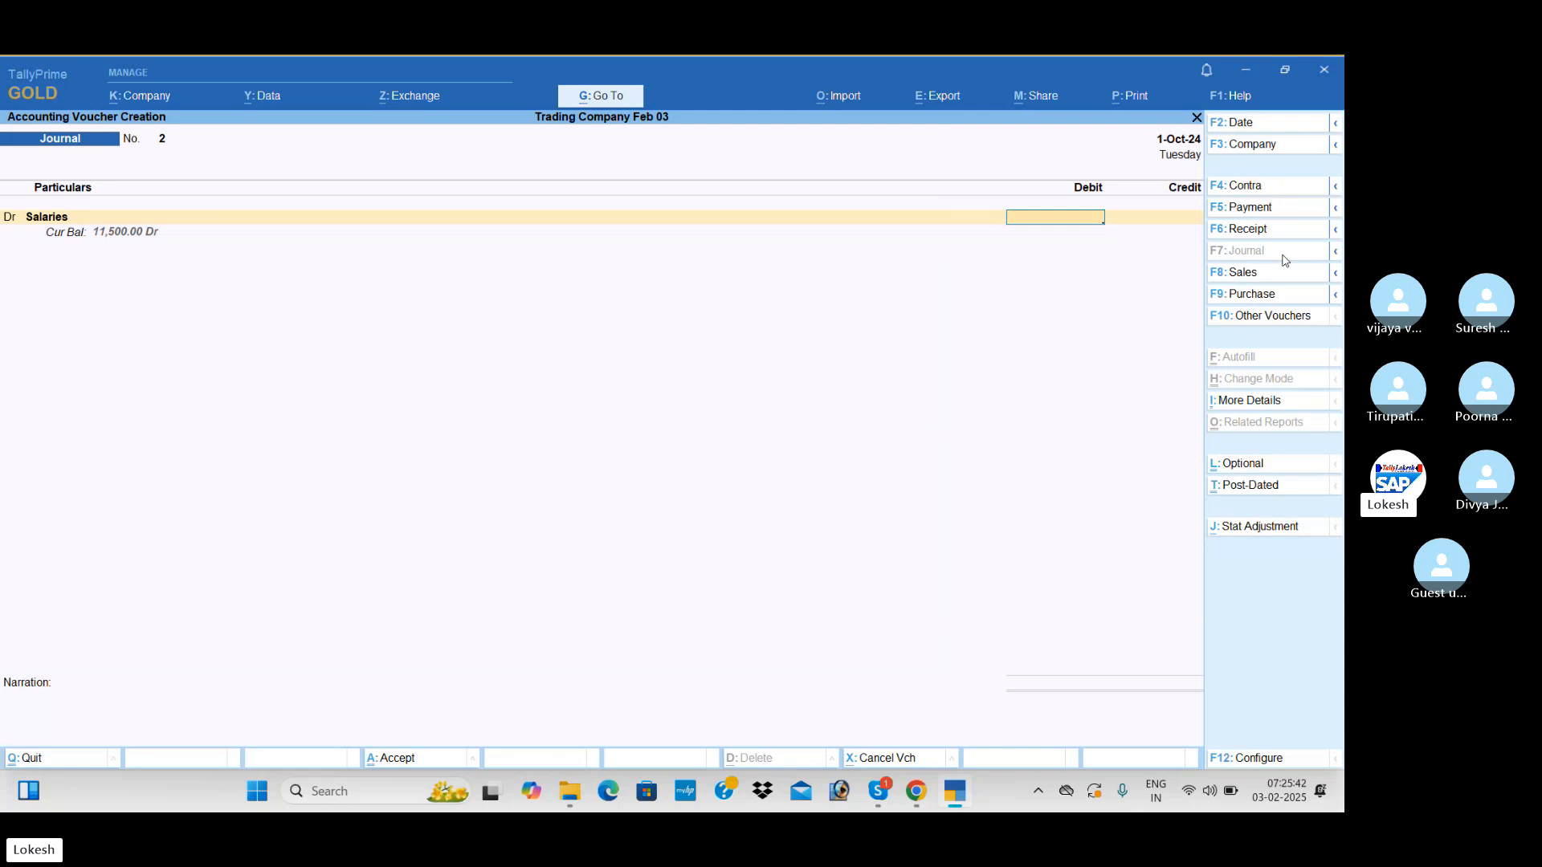
text(11500)
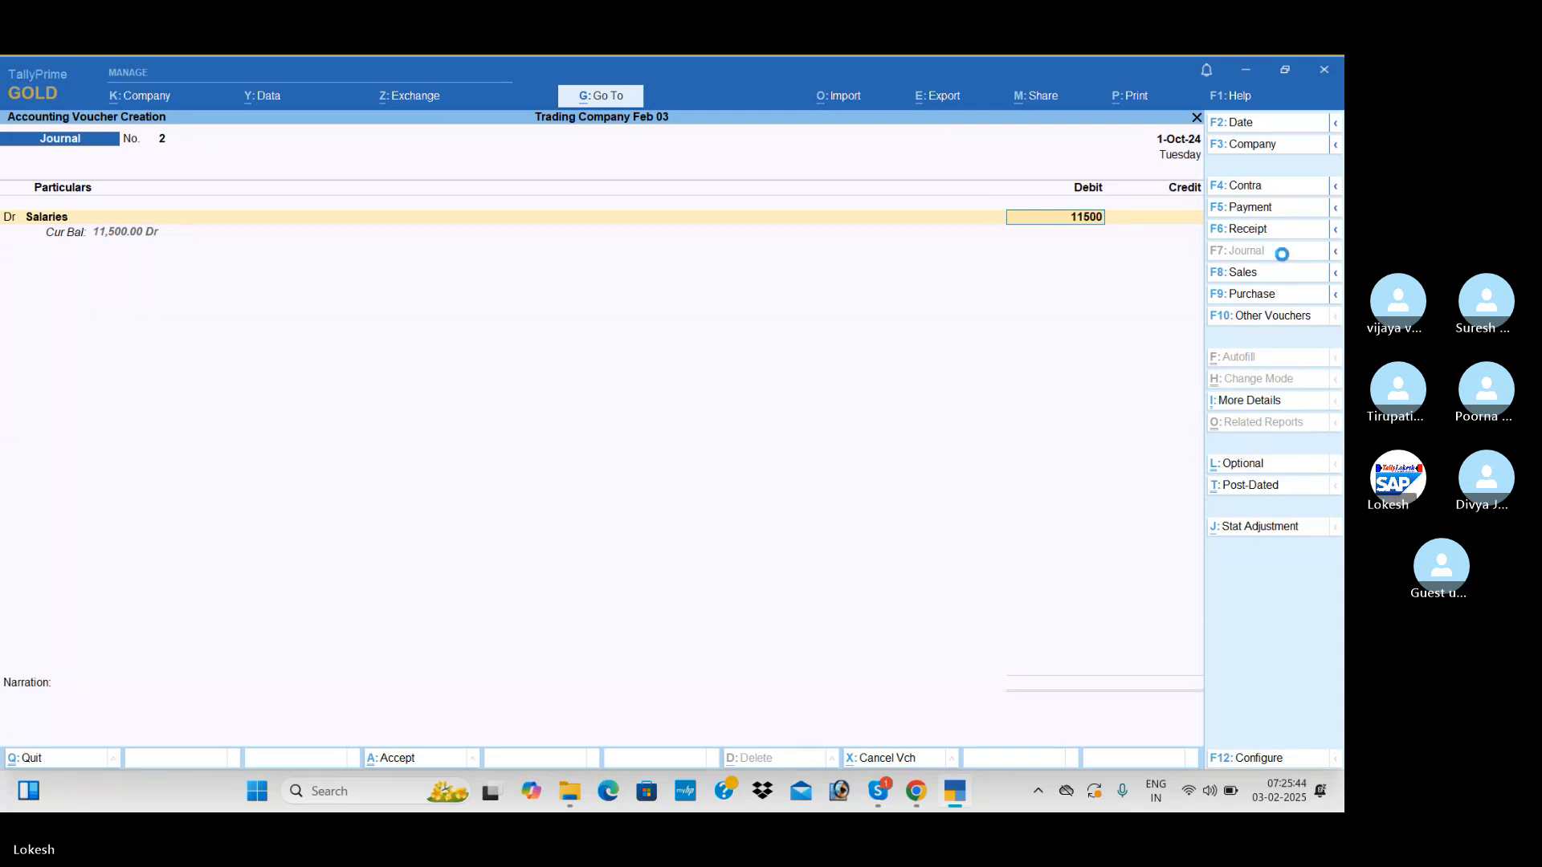
key(Return)
Create the Salary Payable ledger under Provisions, credit it 11,500, and save the salaries journal without a narration
key(alt+c)
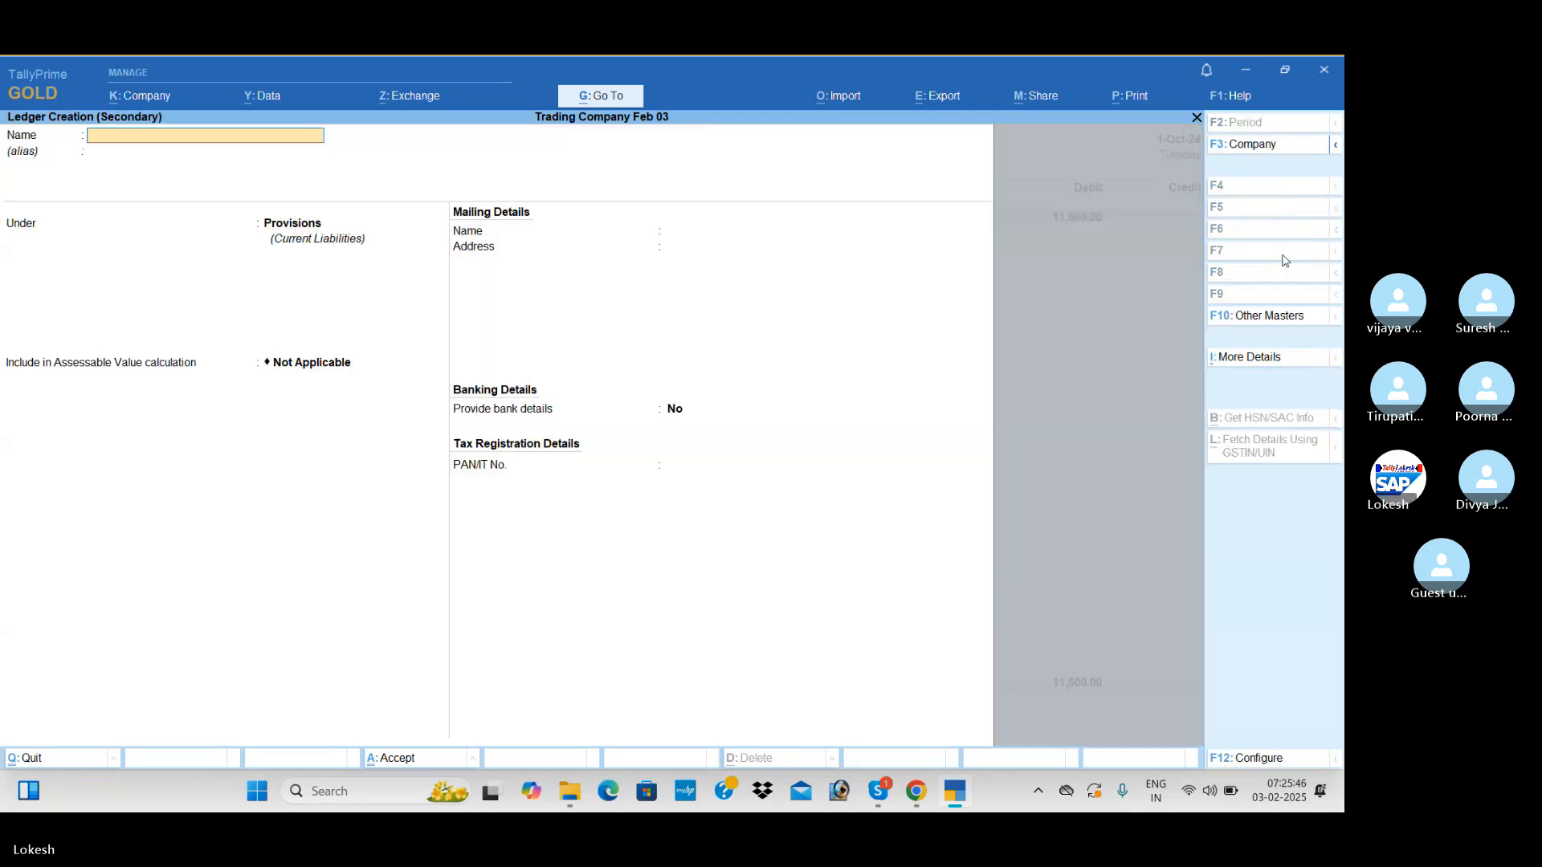
text(Salary Paya)
key(Return)
key(Return)
key(ctrl+a)
key(Return)
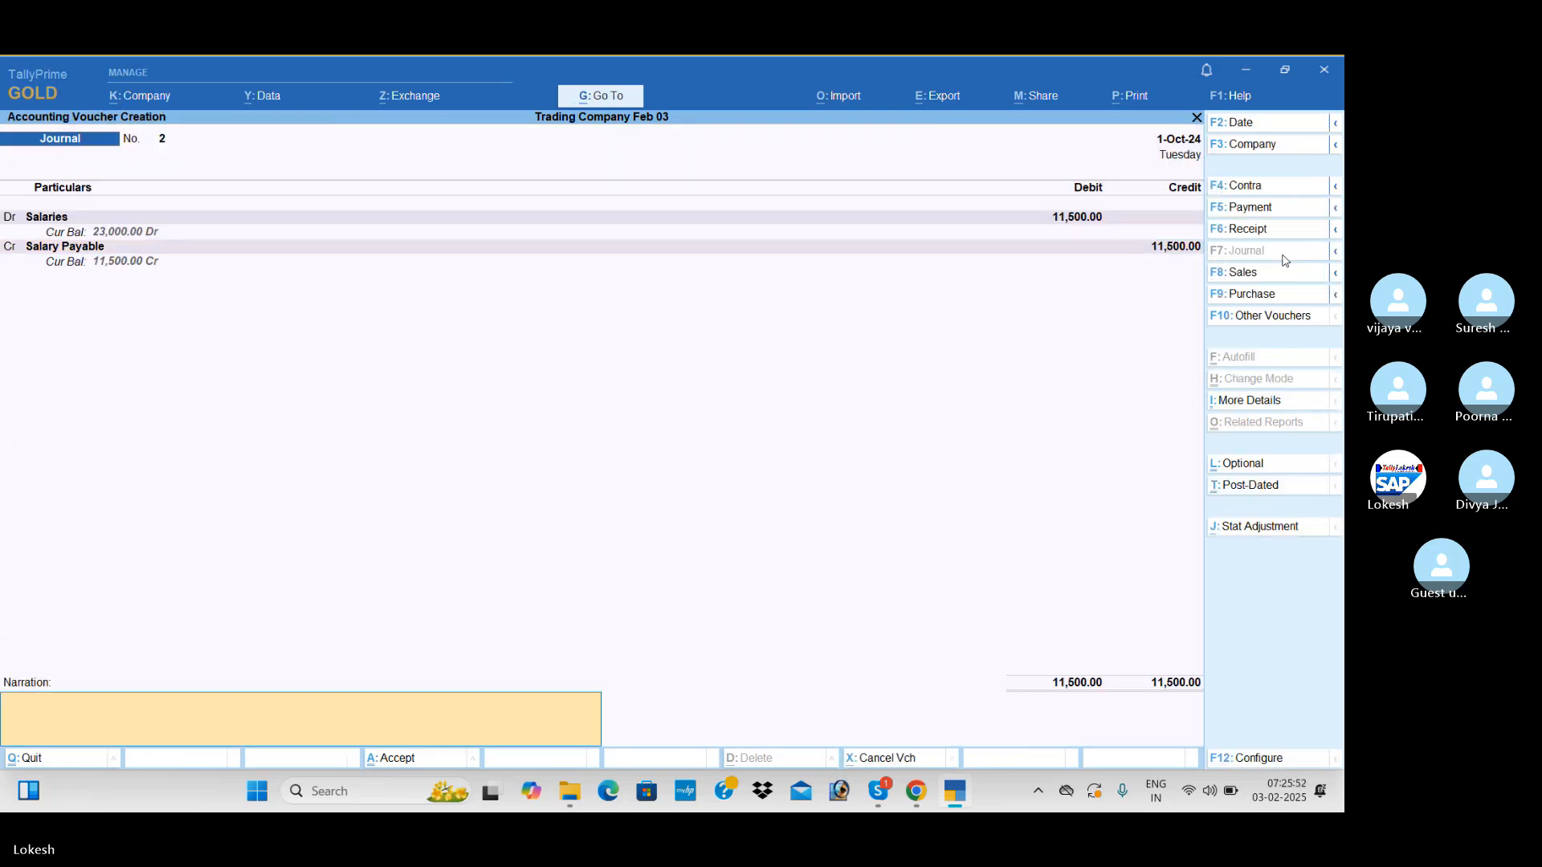
key(Return)
key(Return)
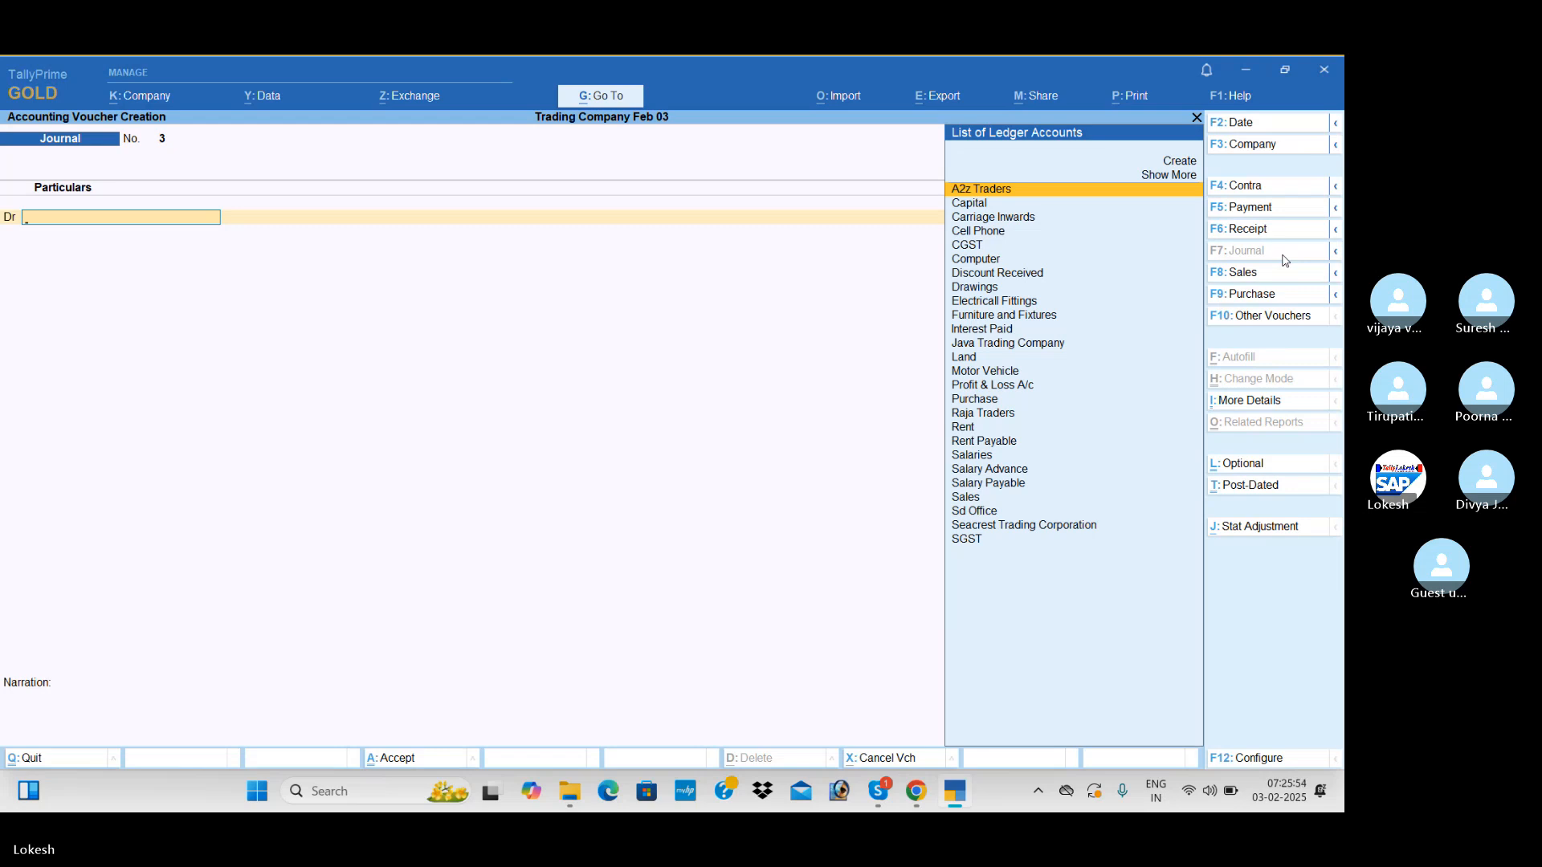
Create the Electrical Exp ledger under Indirect Expenses and debit it 500 in the next journal voucher
text(El)
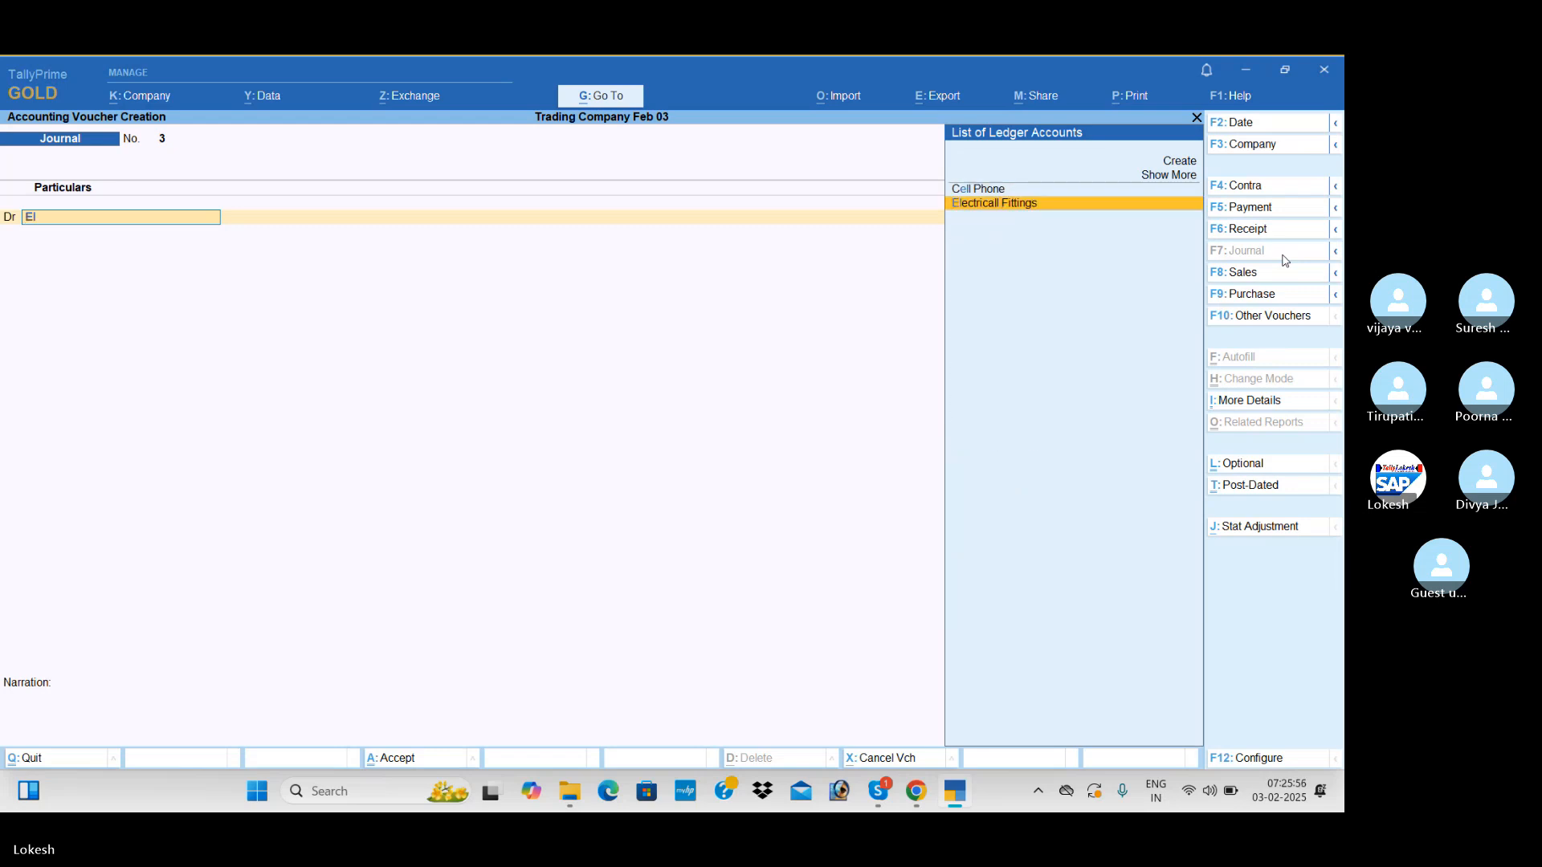
key(alt+c)
text(Ele)
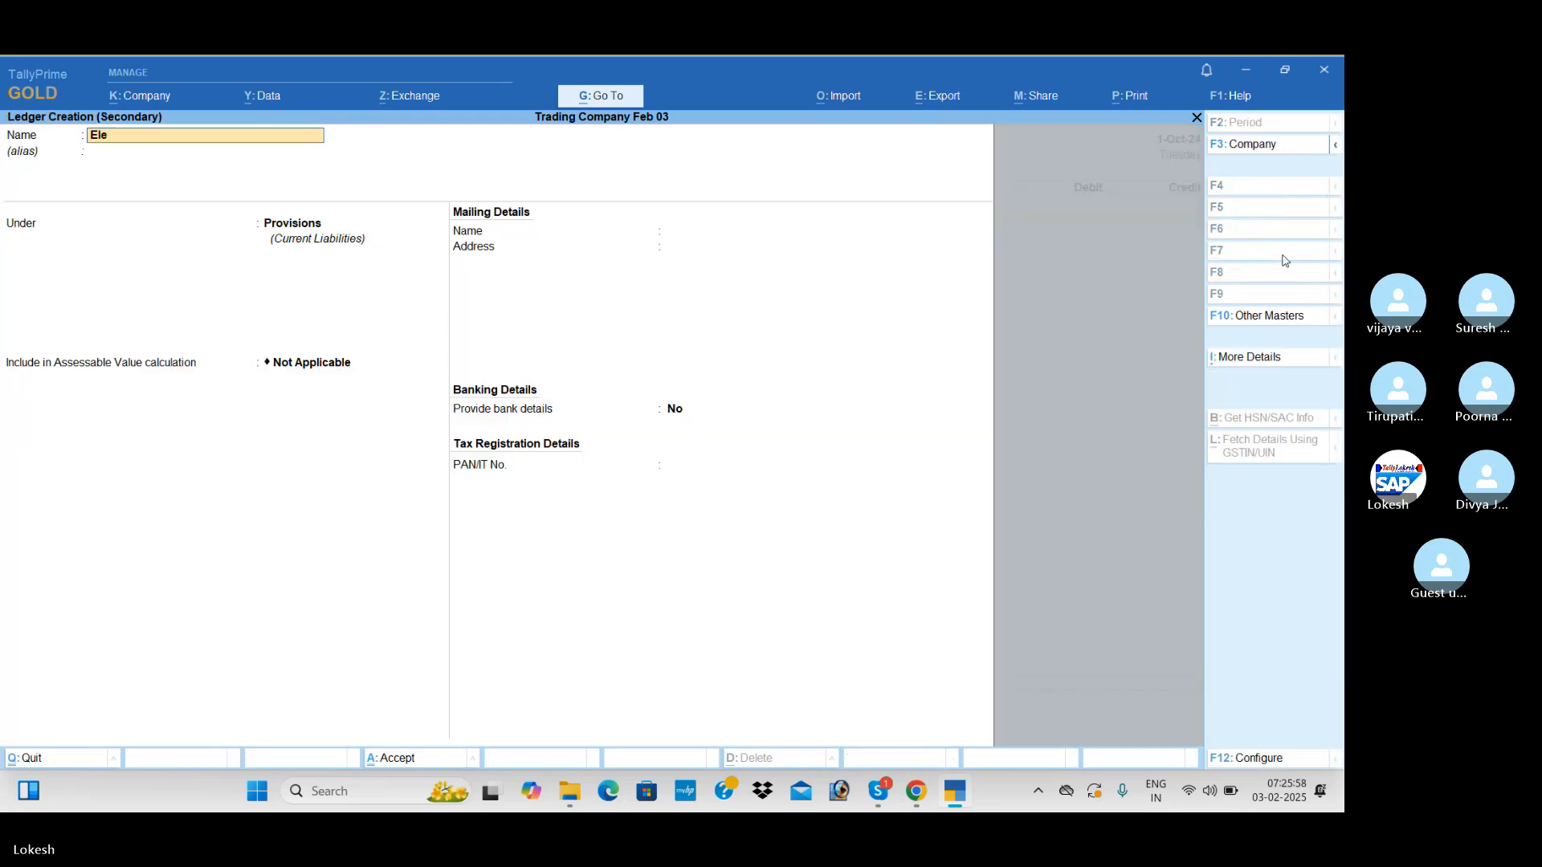
text(ctrical Exp)
key(Return)
text(Ind)
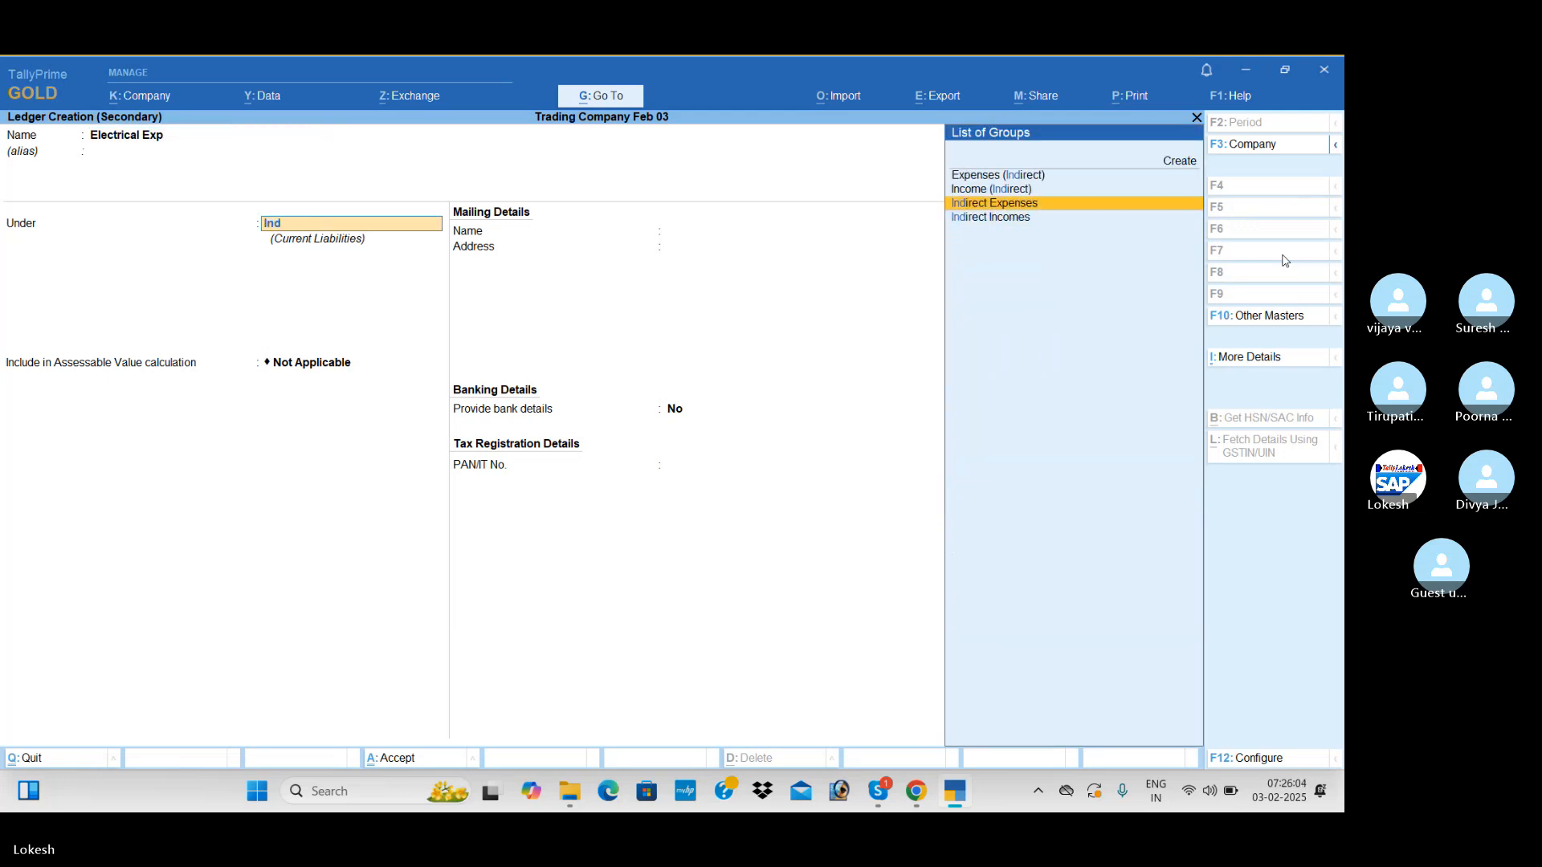
key(Return)
key(ctrl+a)
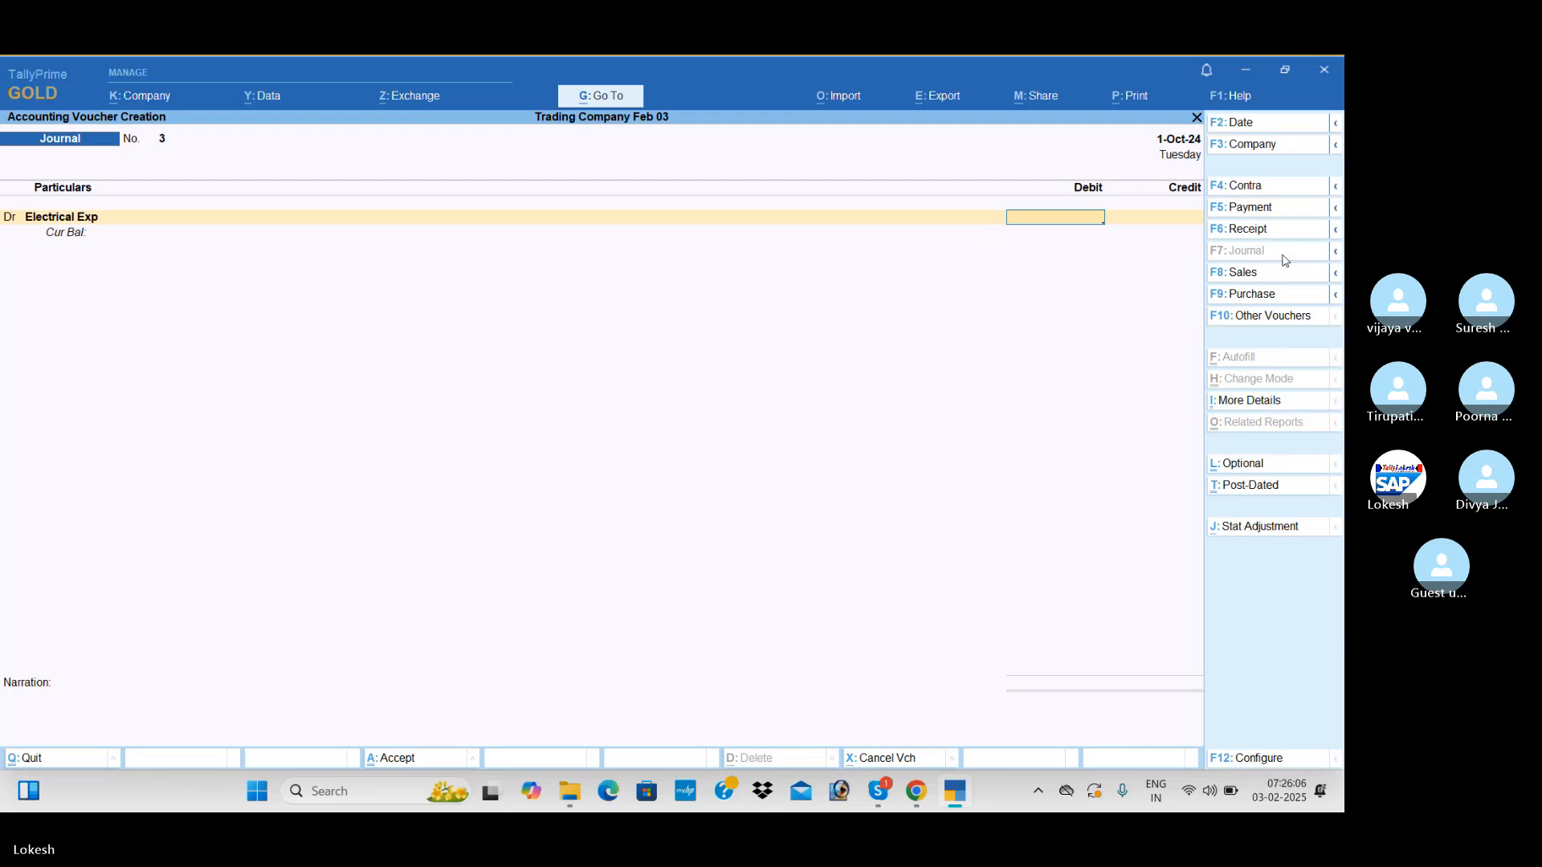
text(500)
key(Return)
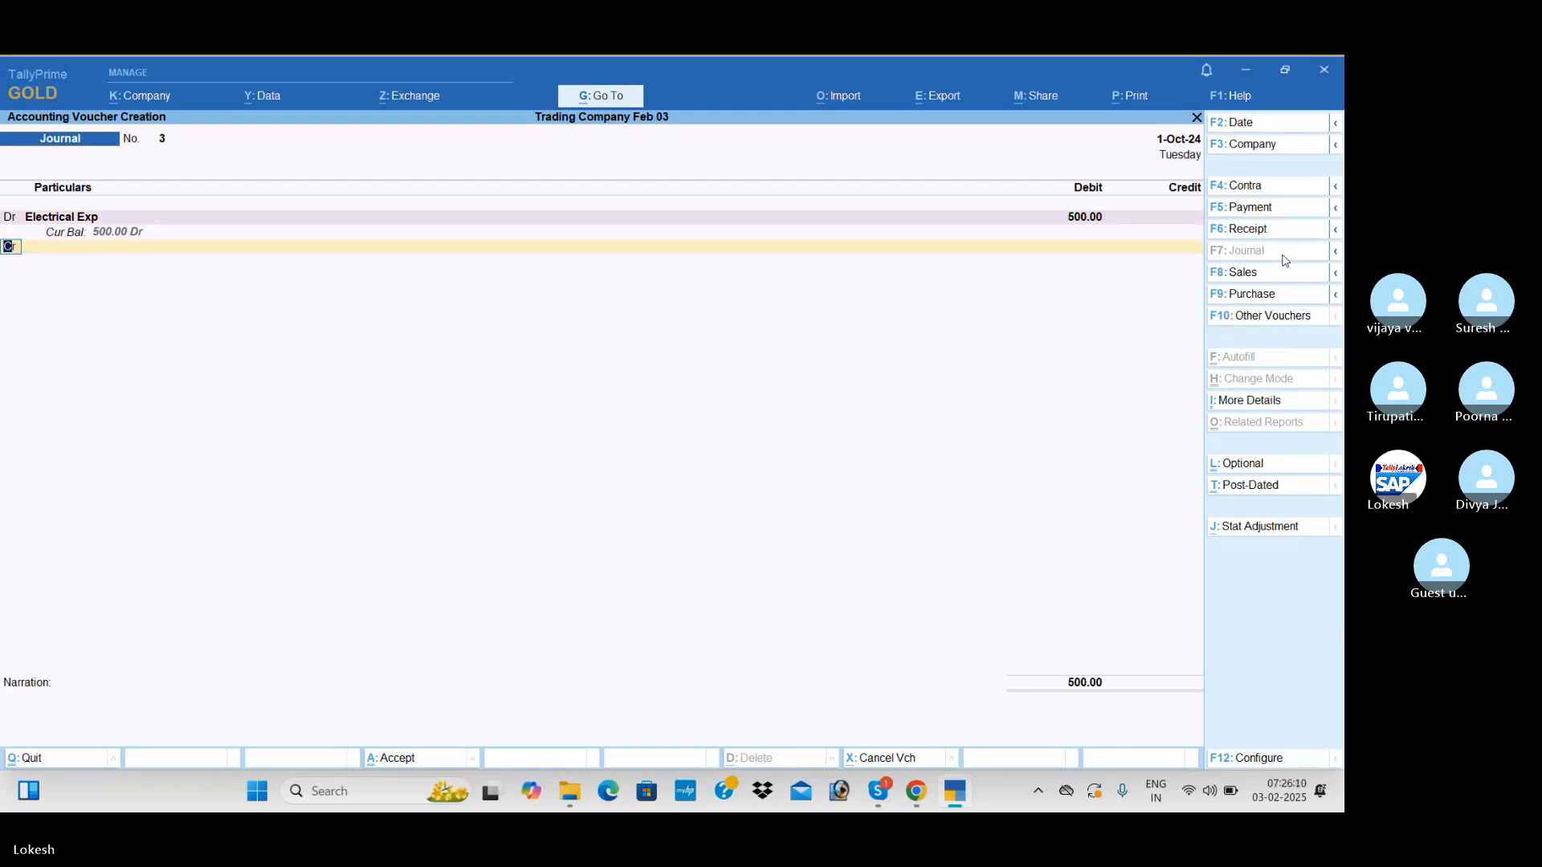
Create the Electrical Exp Payable ledger under Provisions, credit it 500, and save the electrical expense journal without a narration
key(Return)
key(alt+c)
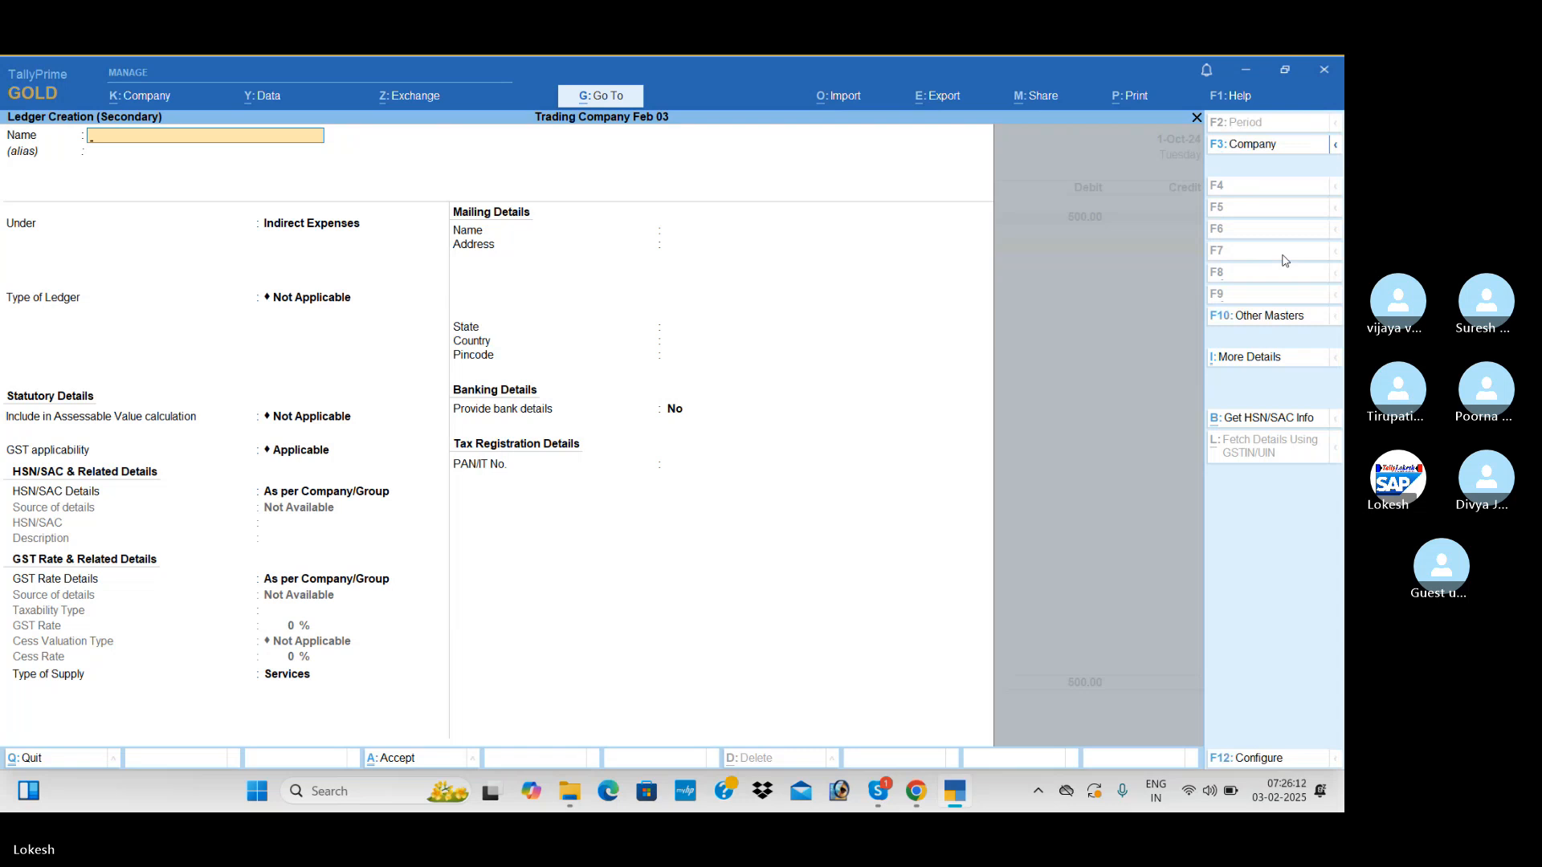
text(Electrical Exp Payable)
key(Return)
text(Pr)
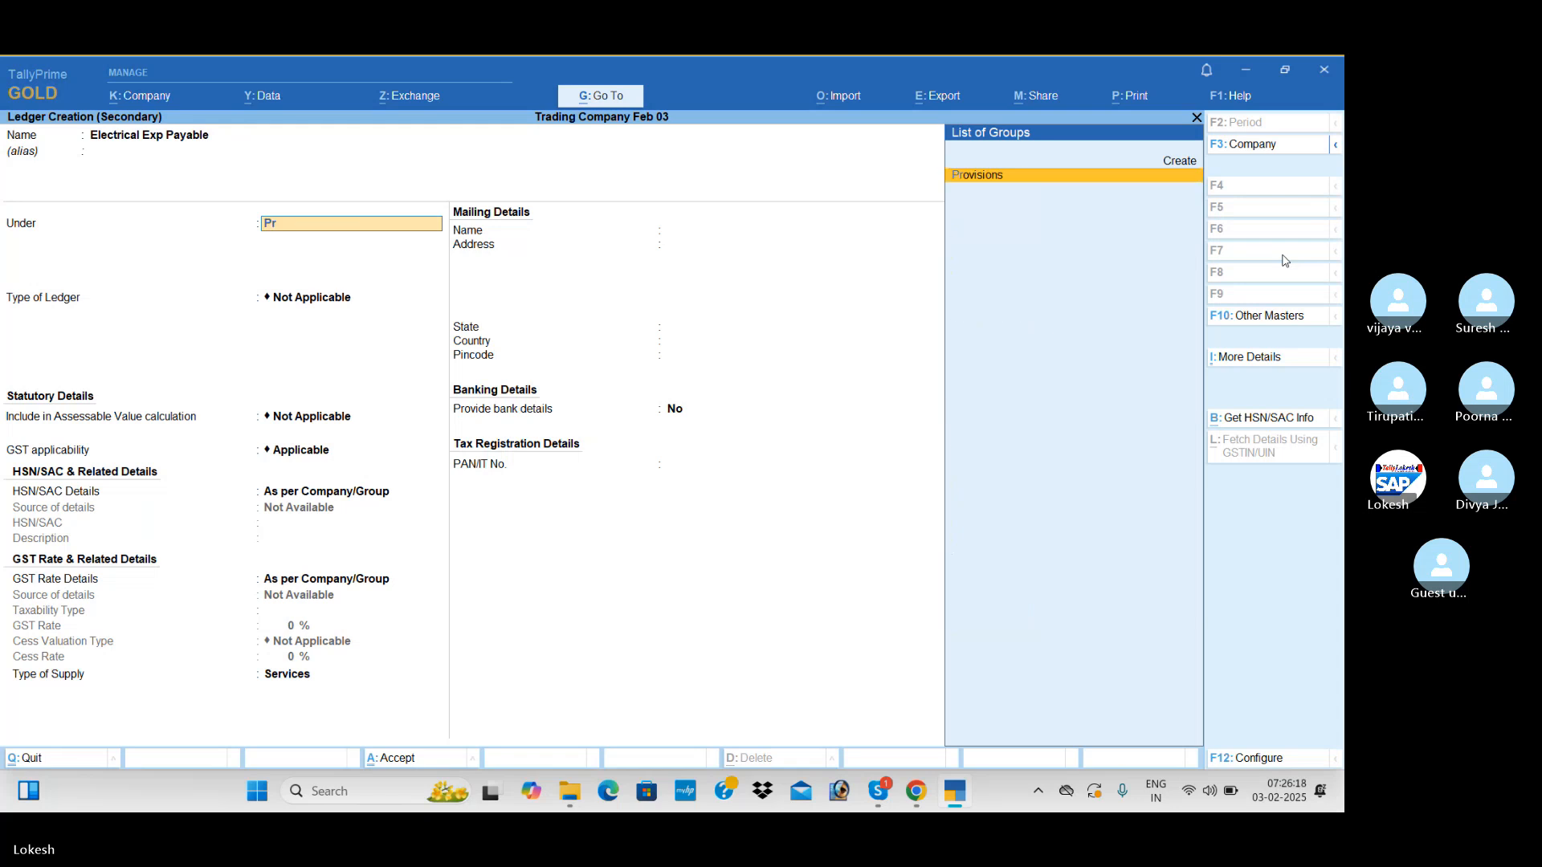
key(Return)
key(ctrl+a)
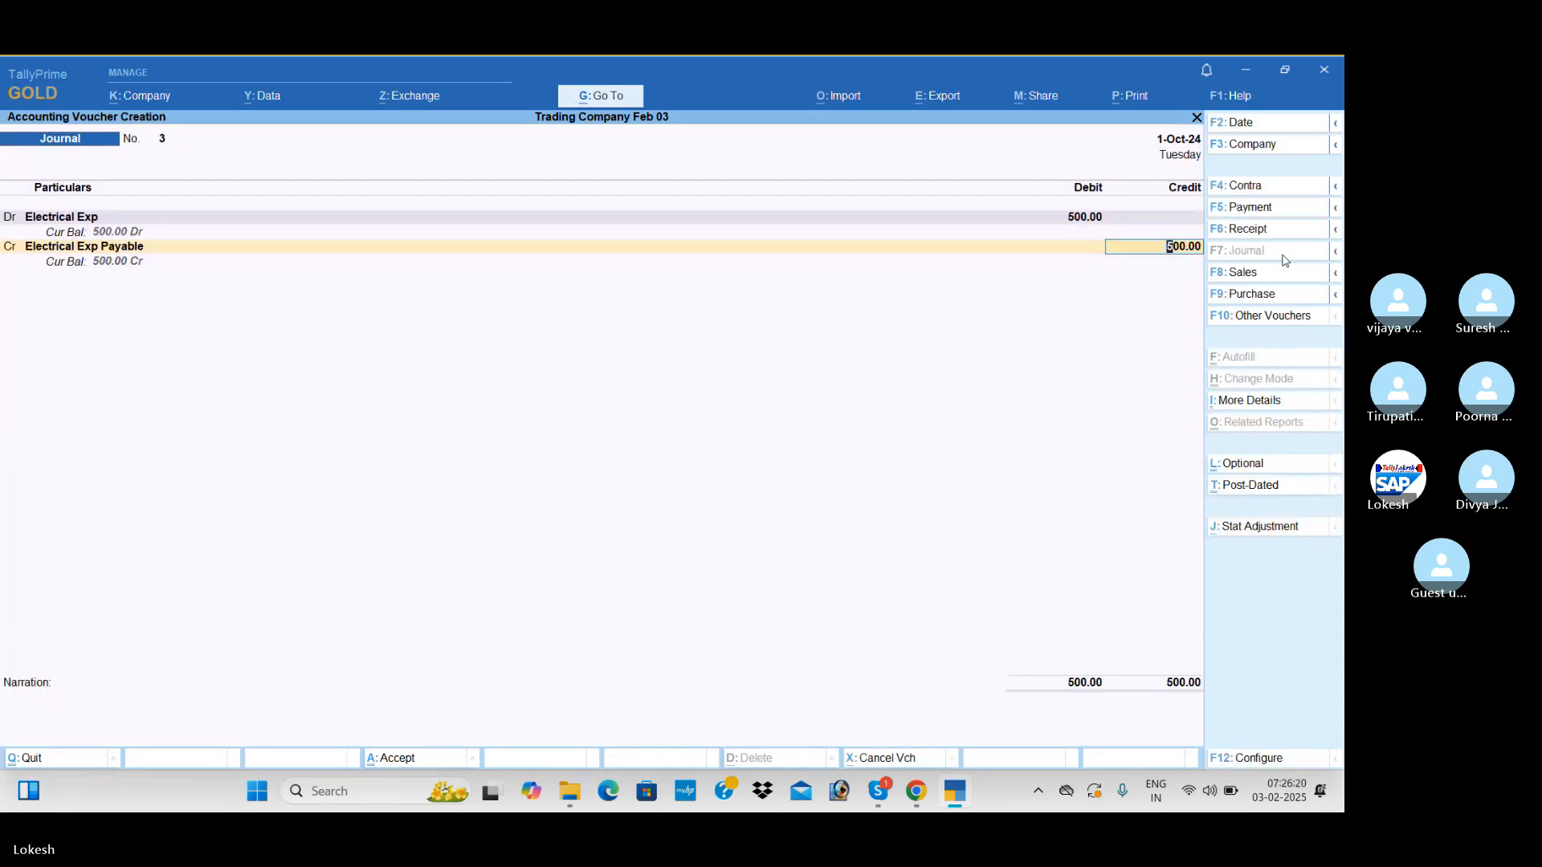
key(Return)
key(Return)
key(Return)
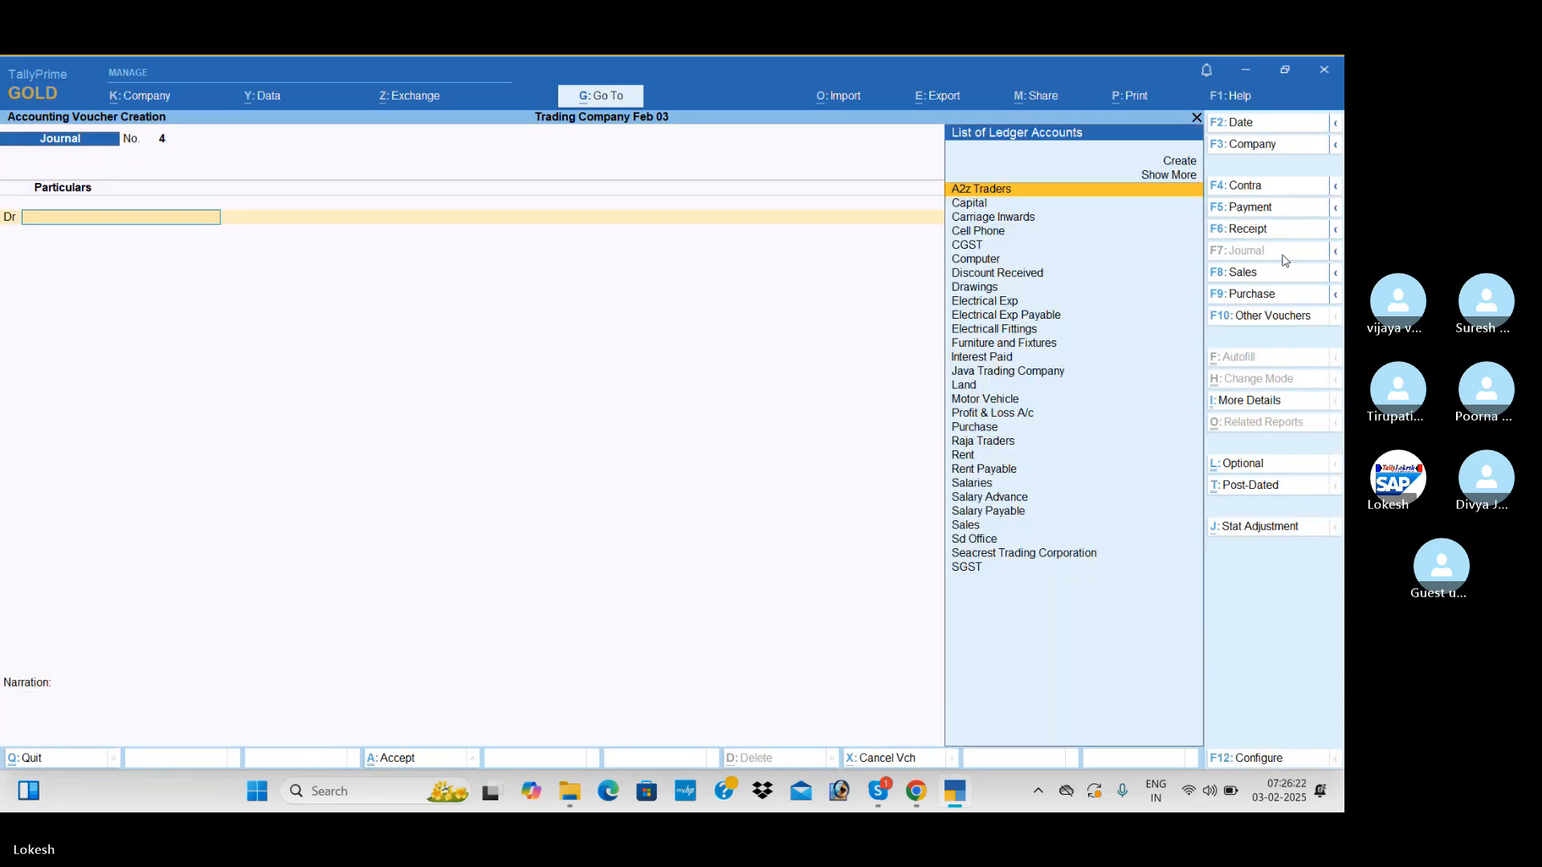
Create the Depreciation ledger under Indirect Expenses and debit it 37,300 in the next journal voucher
key(alt+c)
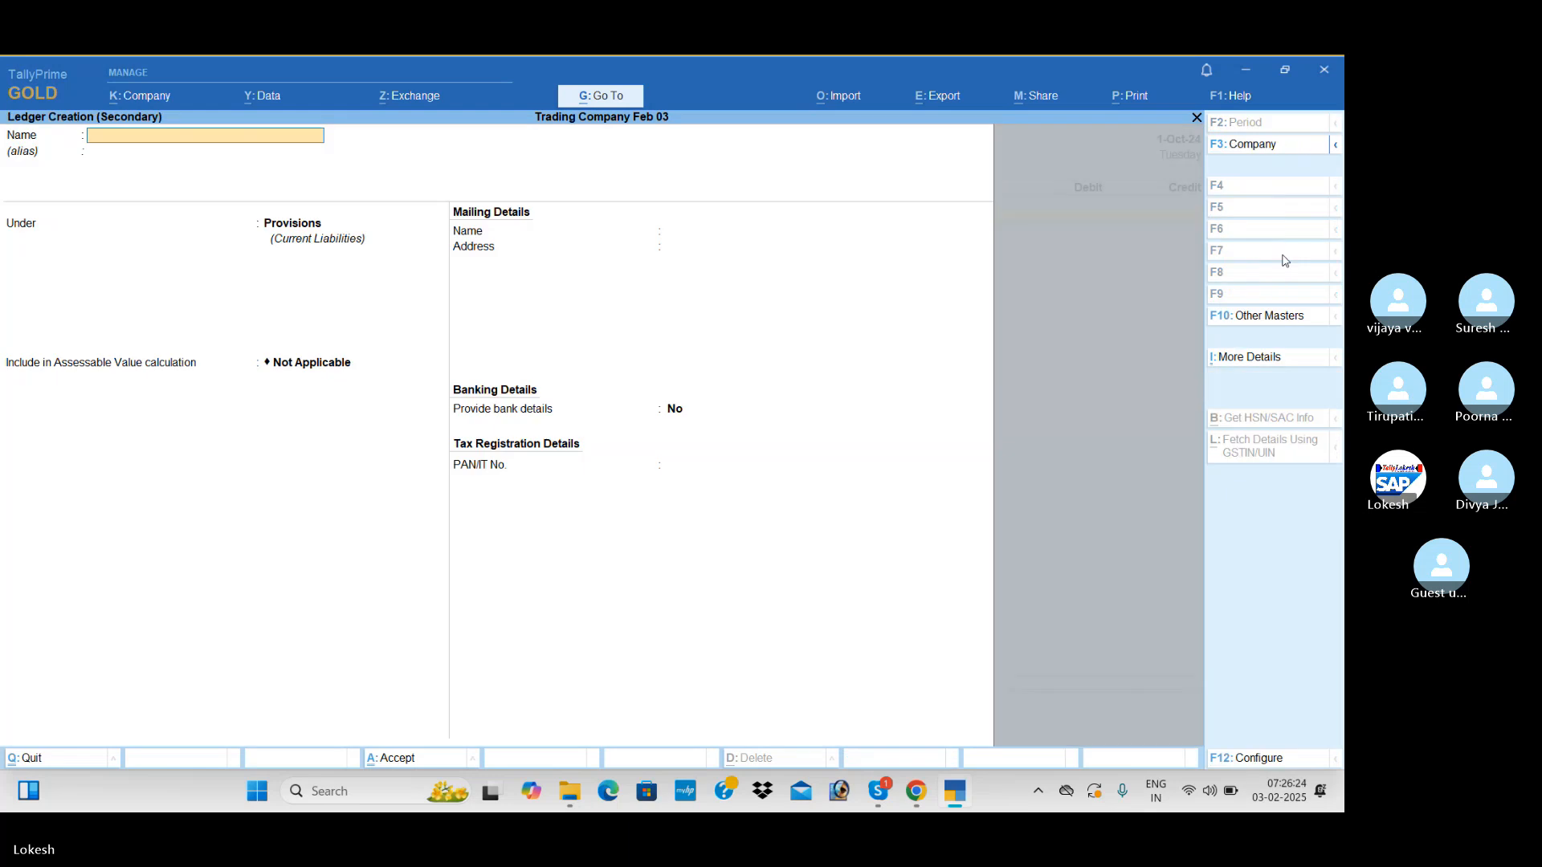
text(Depreciation)
key(Return)
text(Ind)
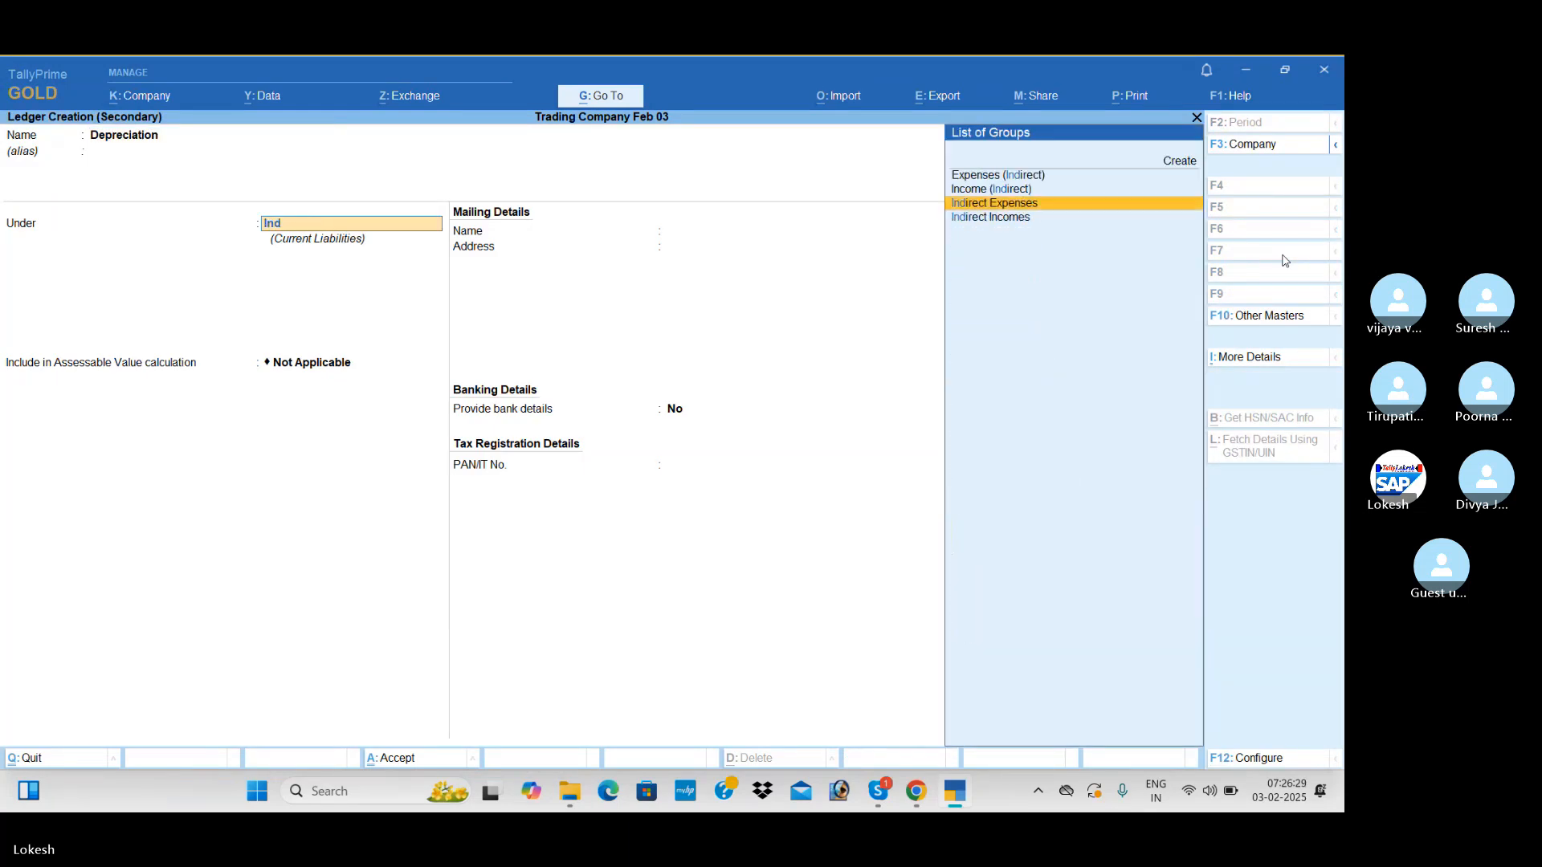
key(Return)
key(ctrl+a)
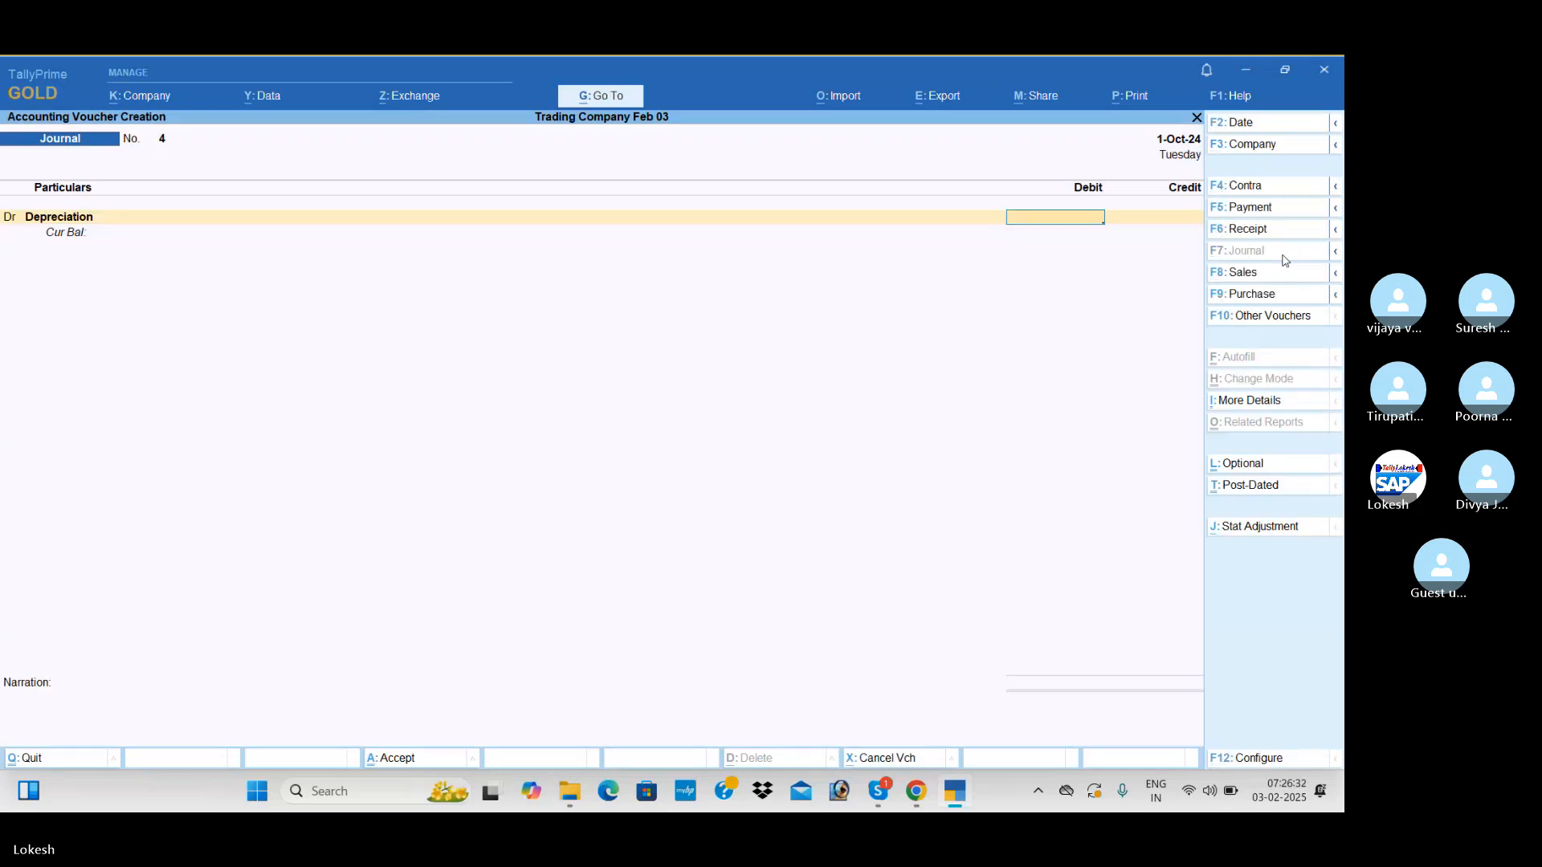
text(37,300)
key(Return)
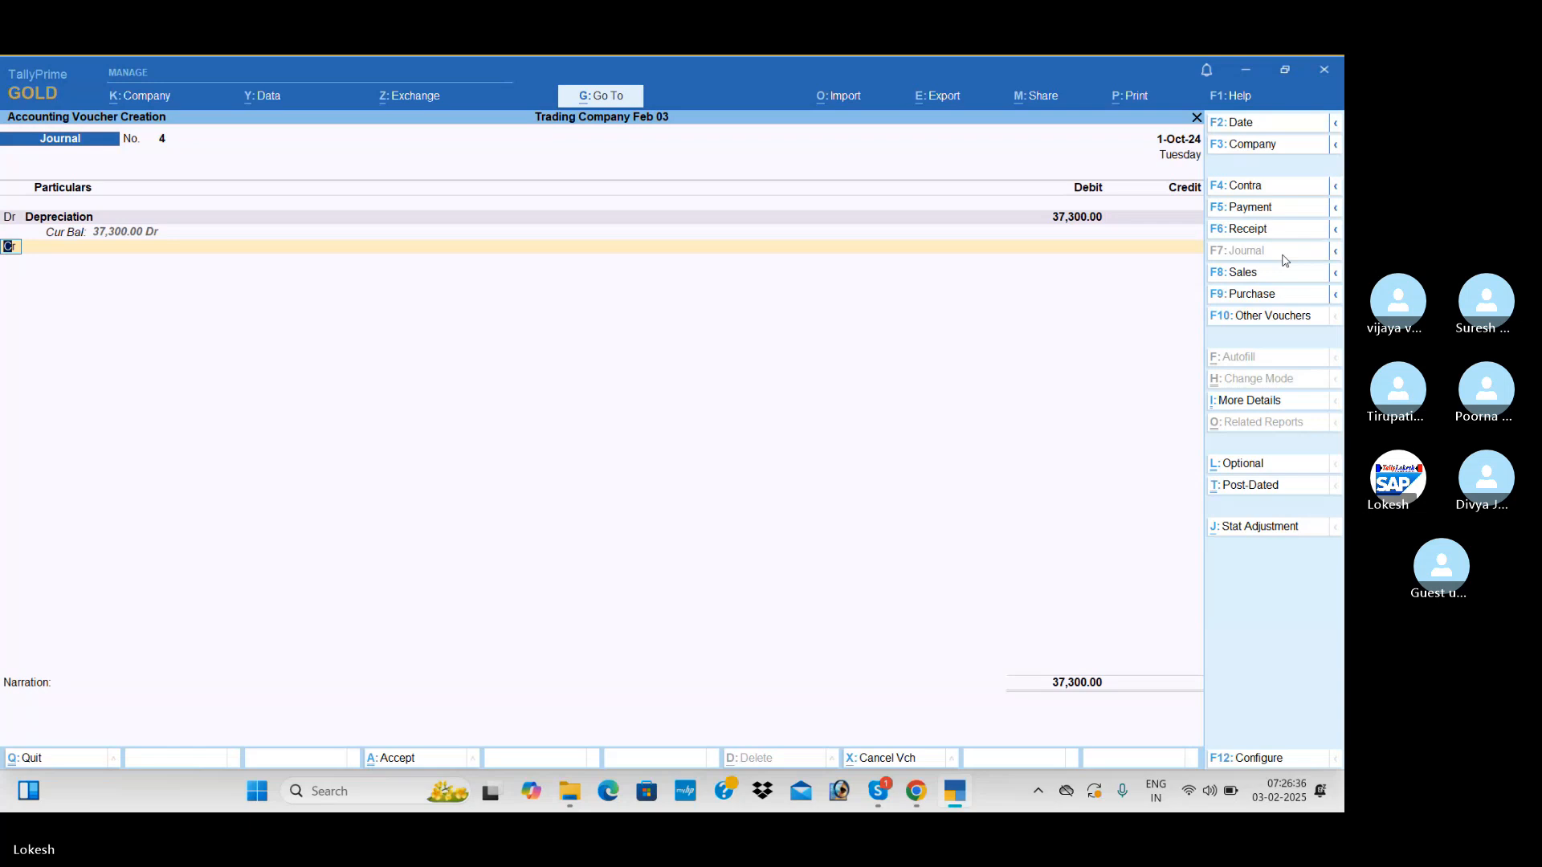
Credit the Cell Phone ledger 1,800 in the depreciation journal
key(Return)
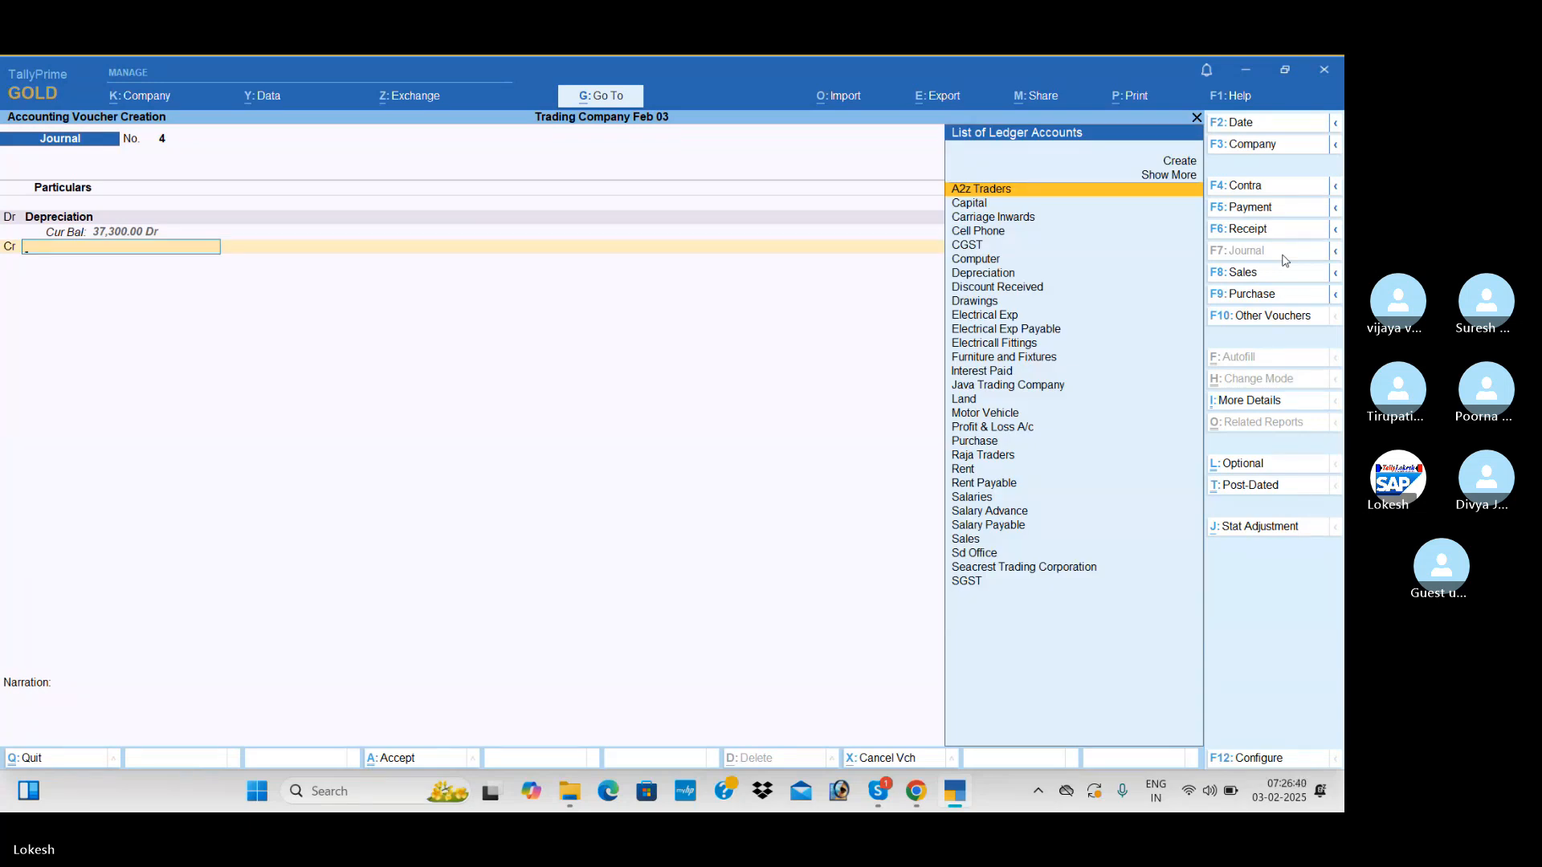
text(Ce)
key(Return)
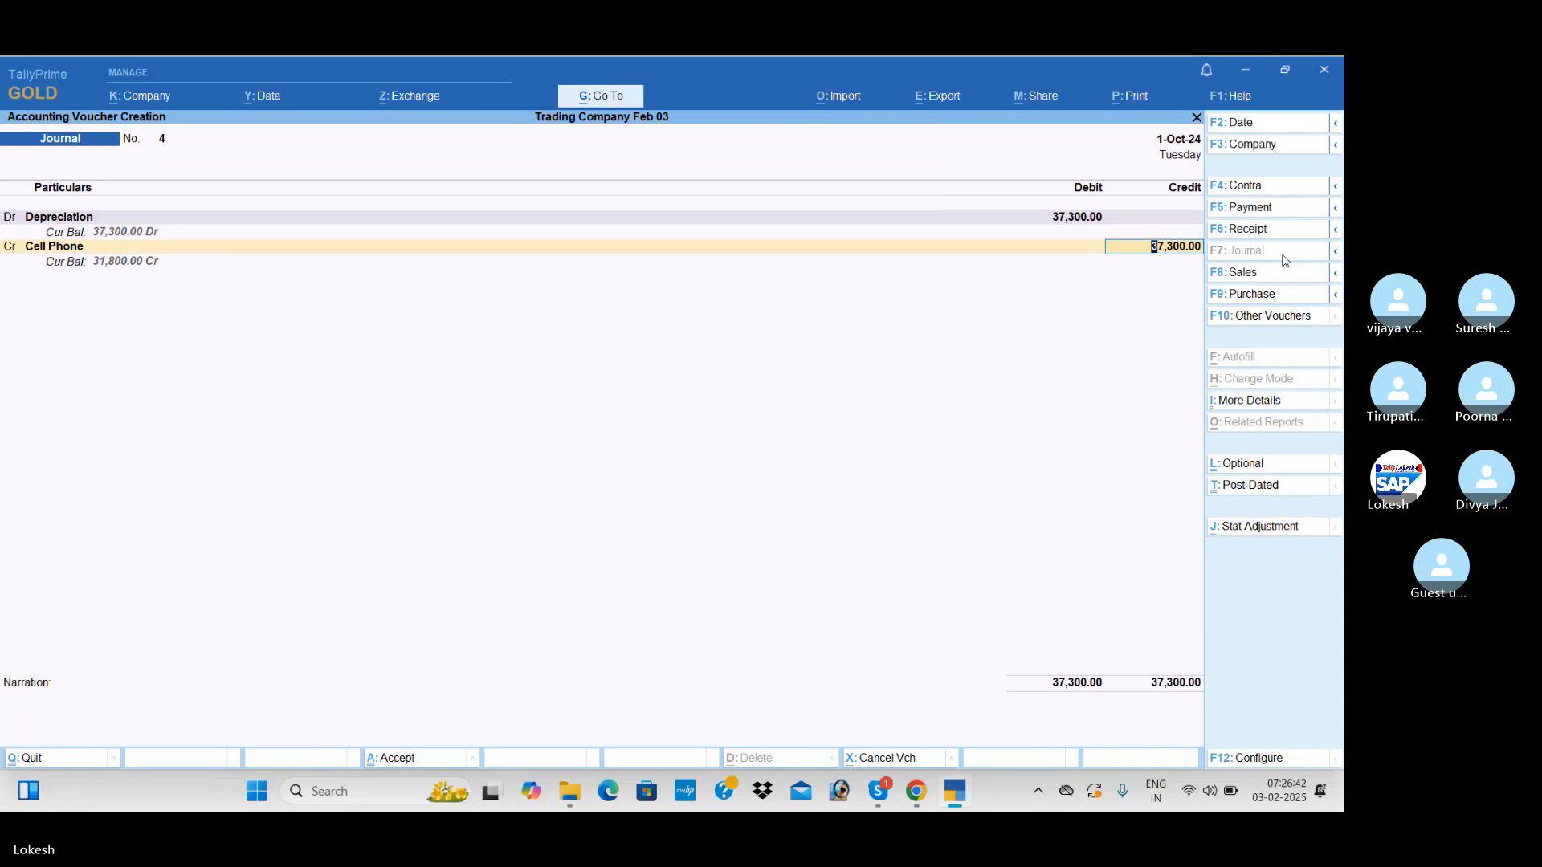
text(1,)
text(800)
key(Return)
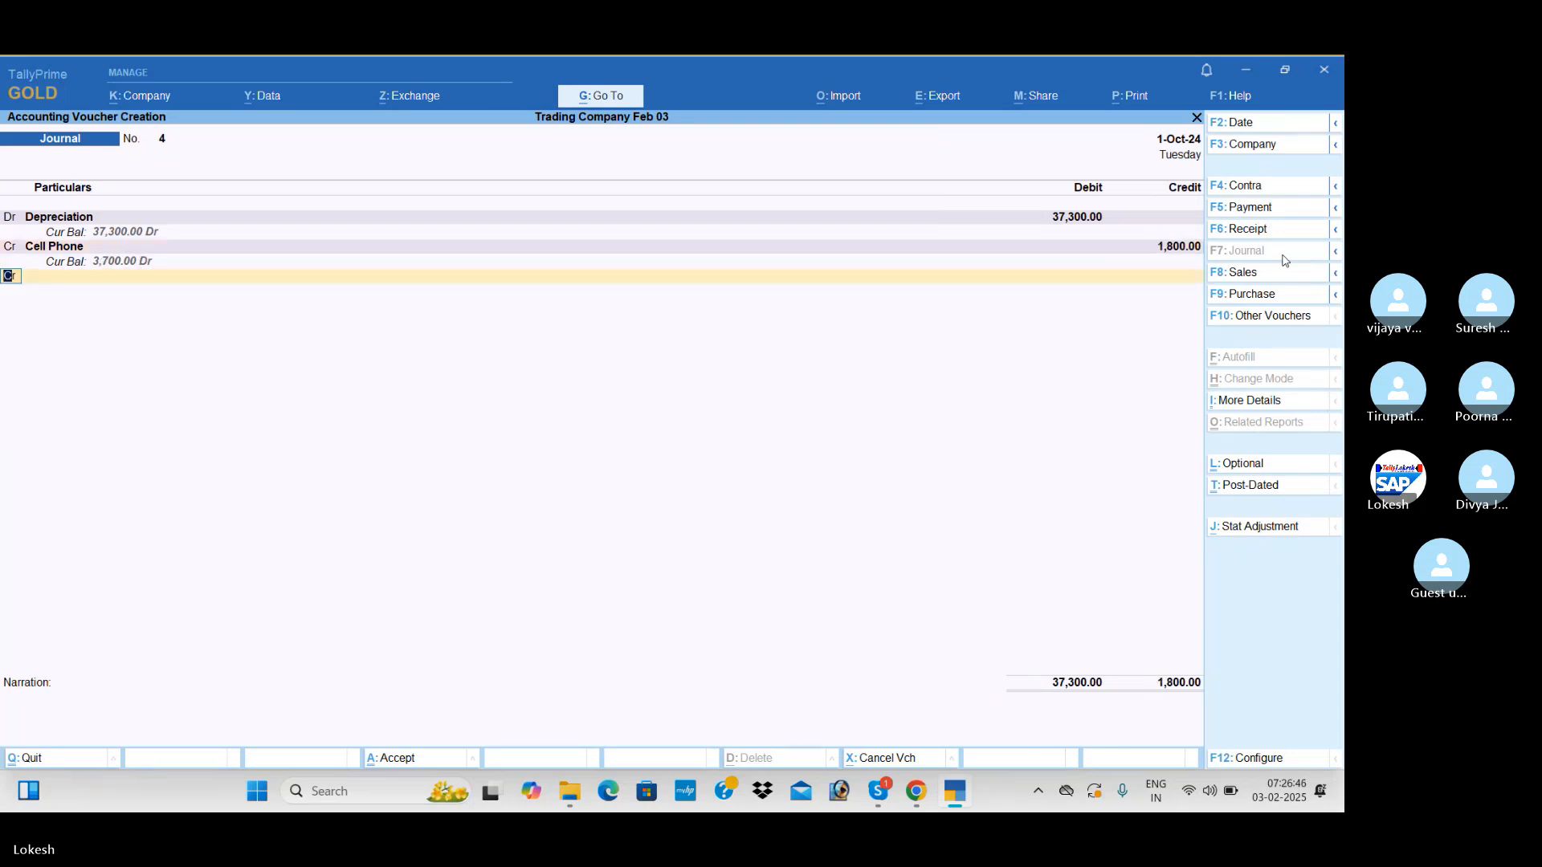
Credit the Computer ledger 15,000 in the depreciation journal
text(c)
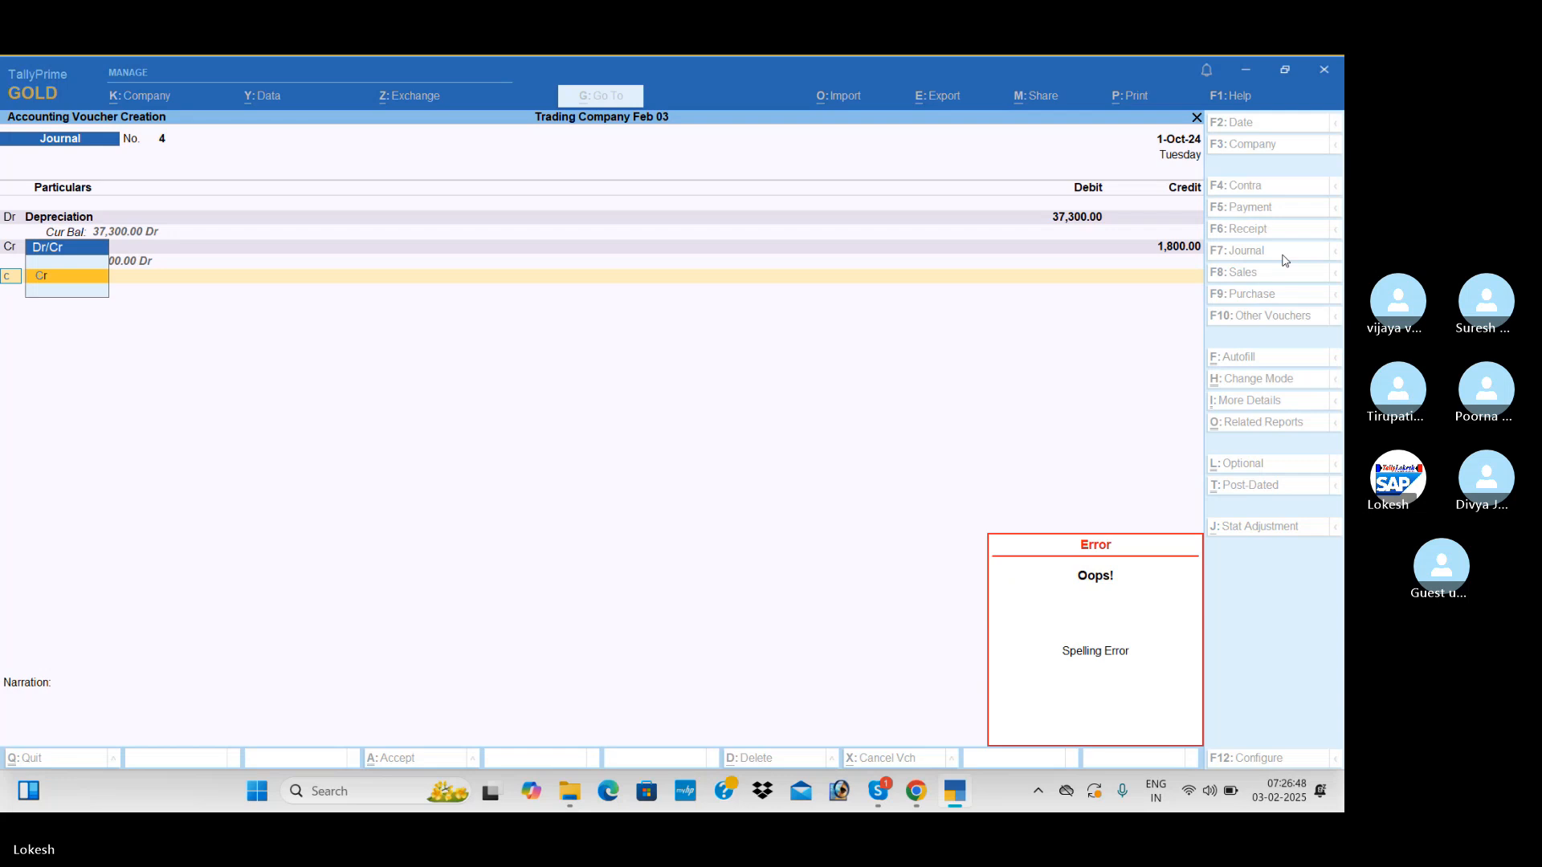
key(BackSpace)
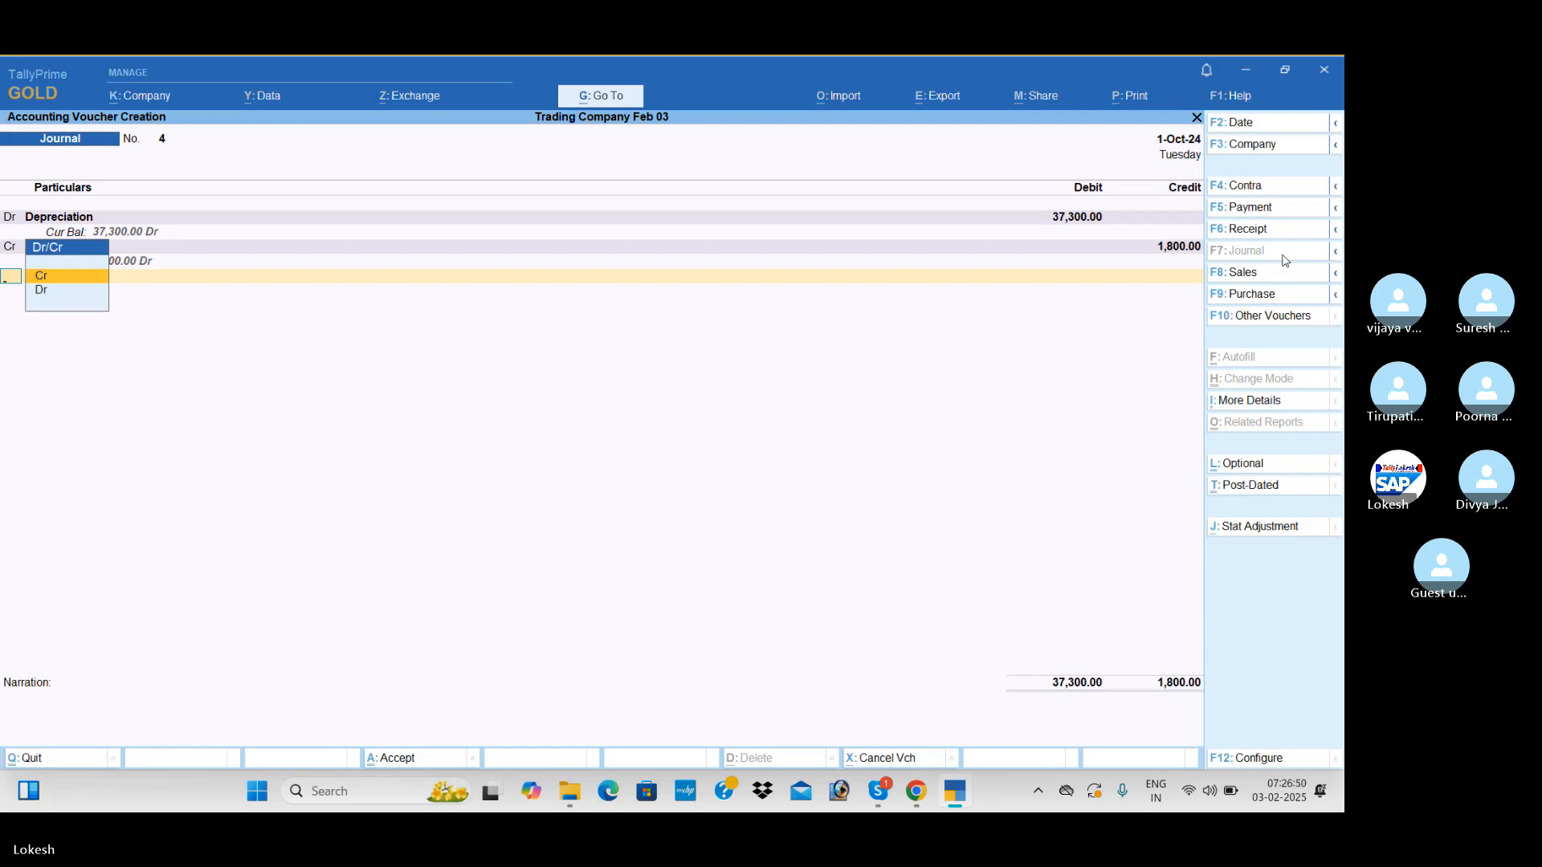
key(Return)
text(co)
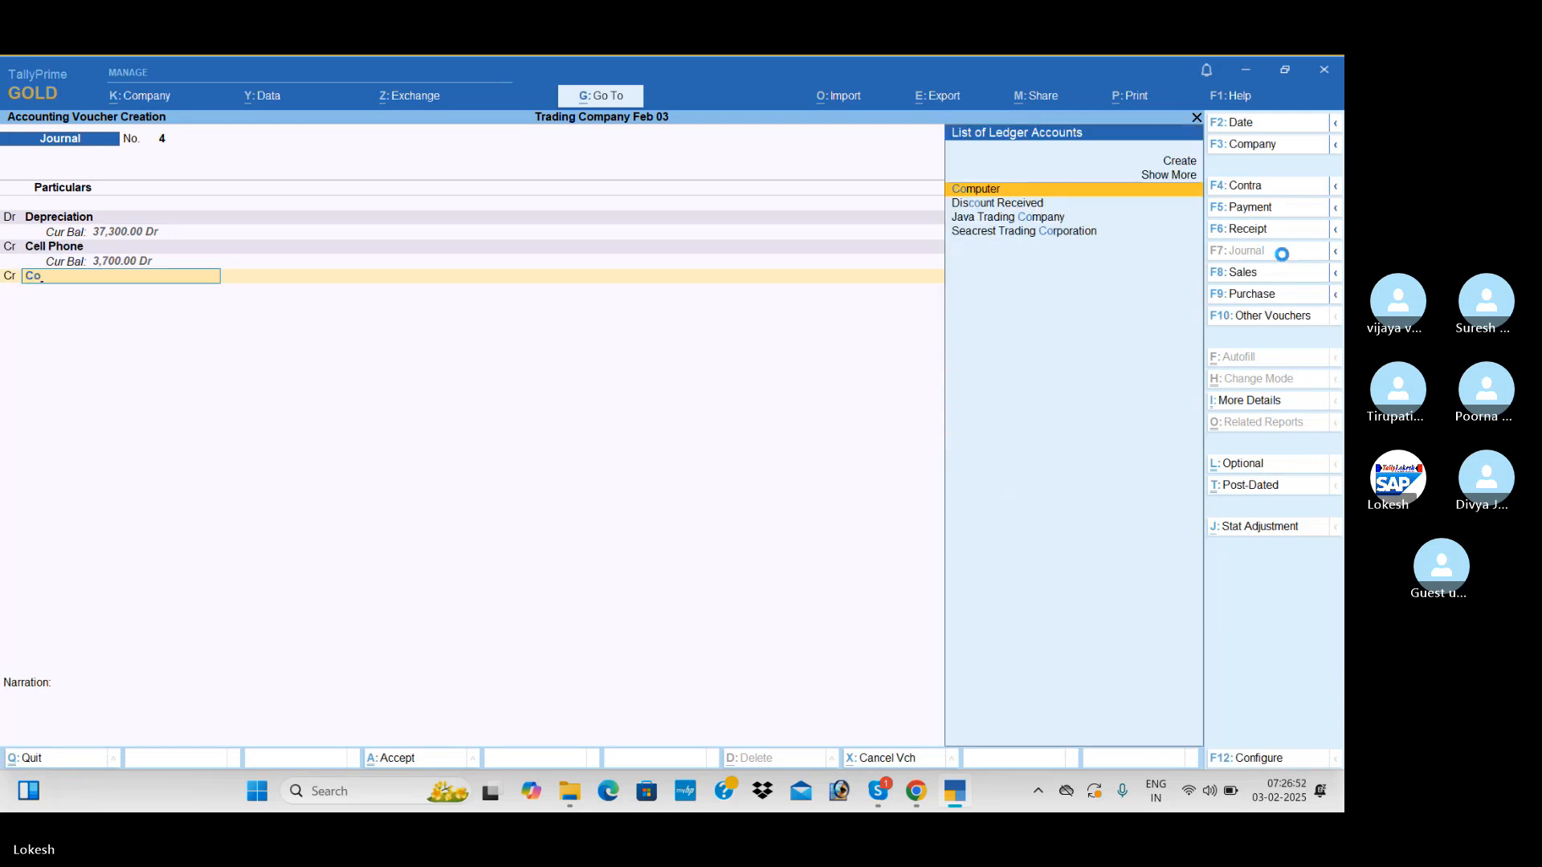
key(Return)
text(15000)
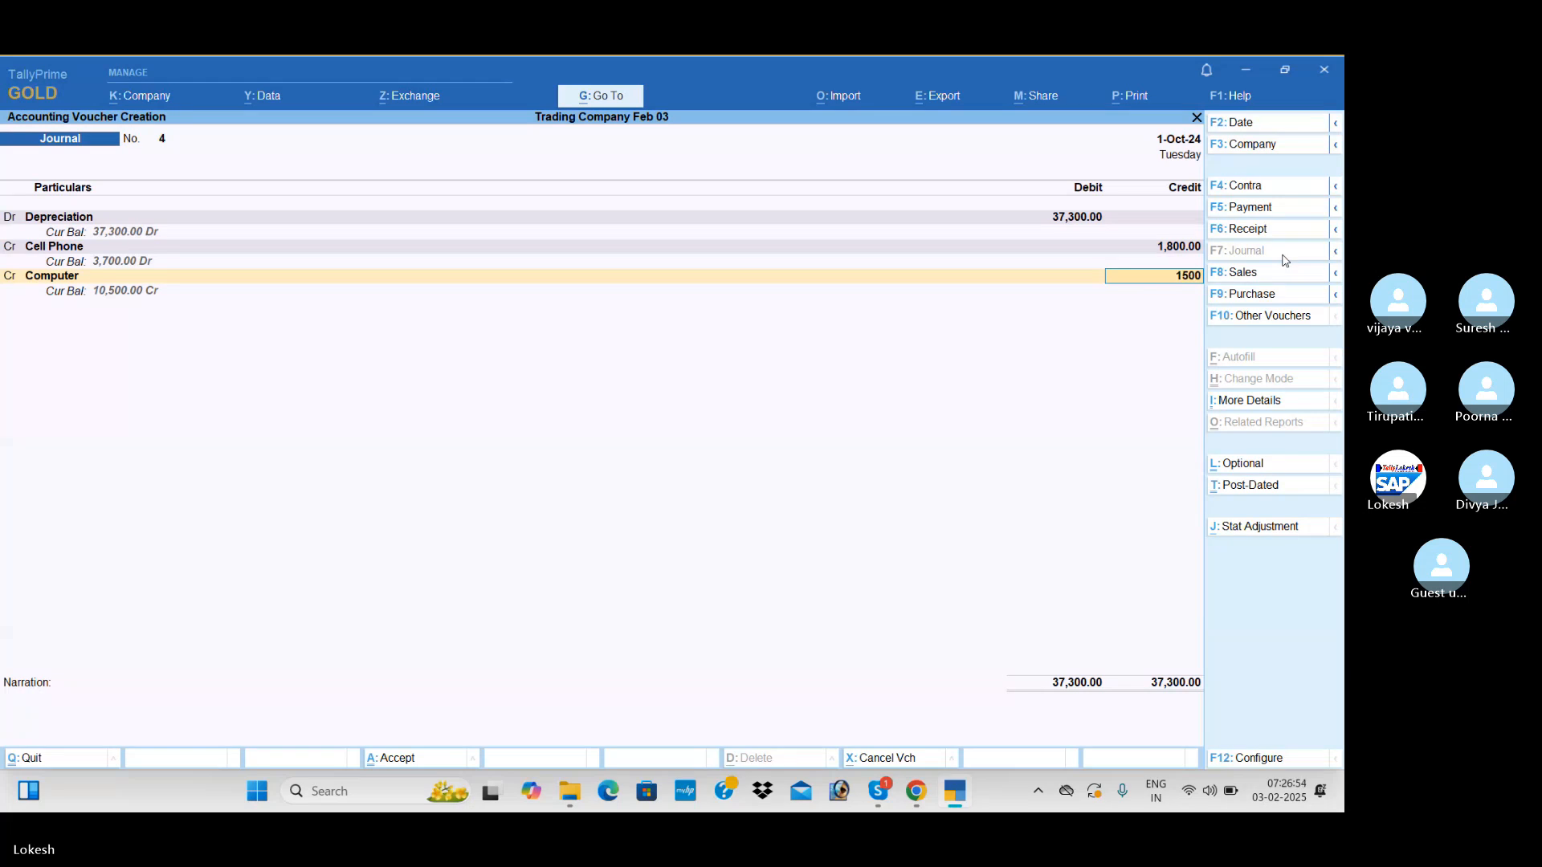
key(Return)
key(Return)
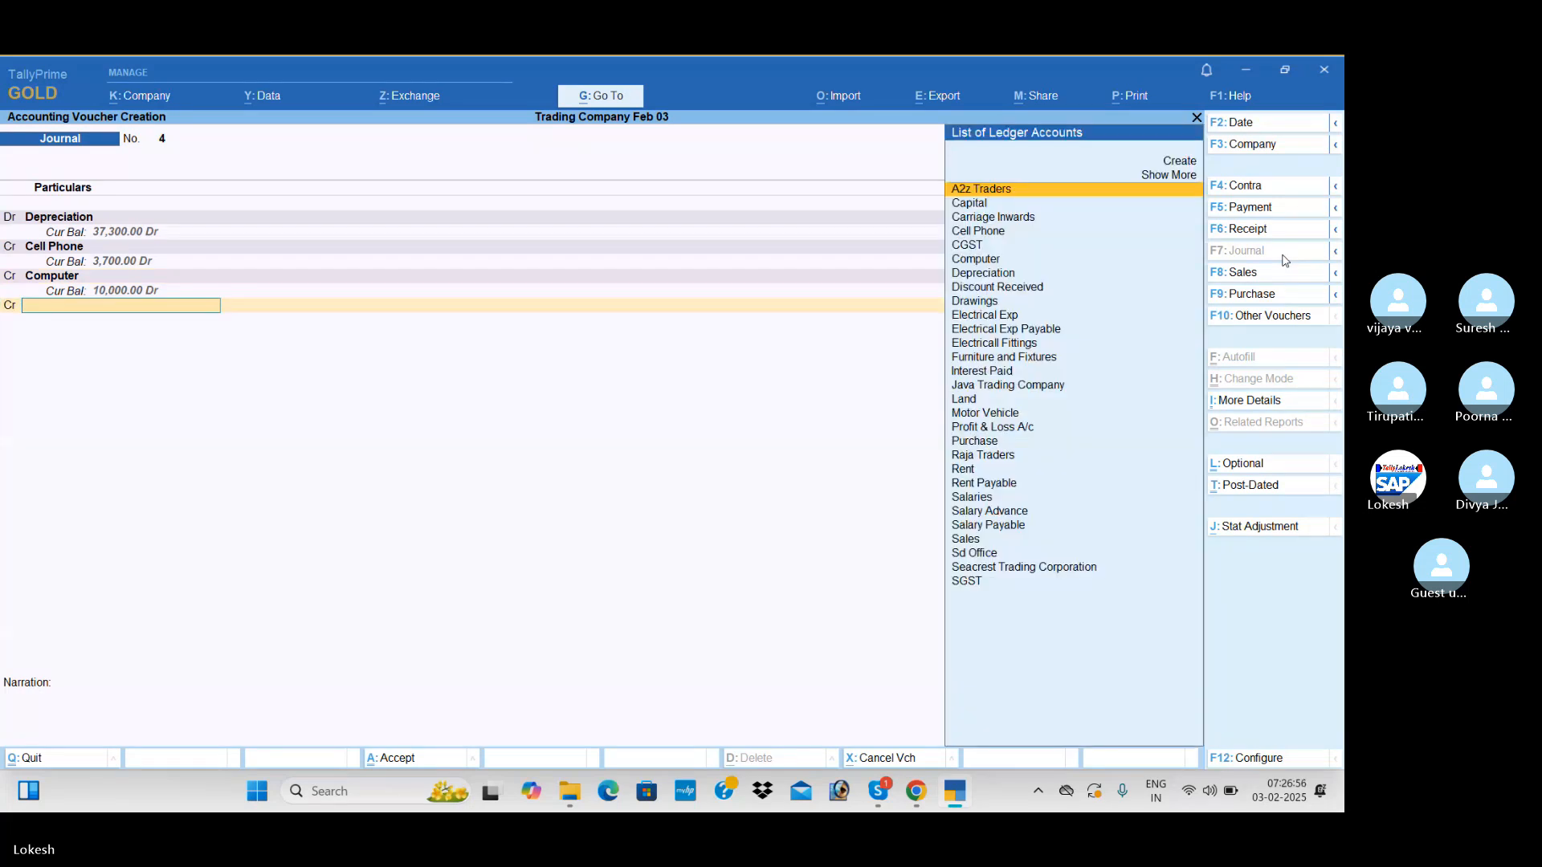
Credit the Electricall Fittings ledger 500 in the depreciation journal
text(El)
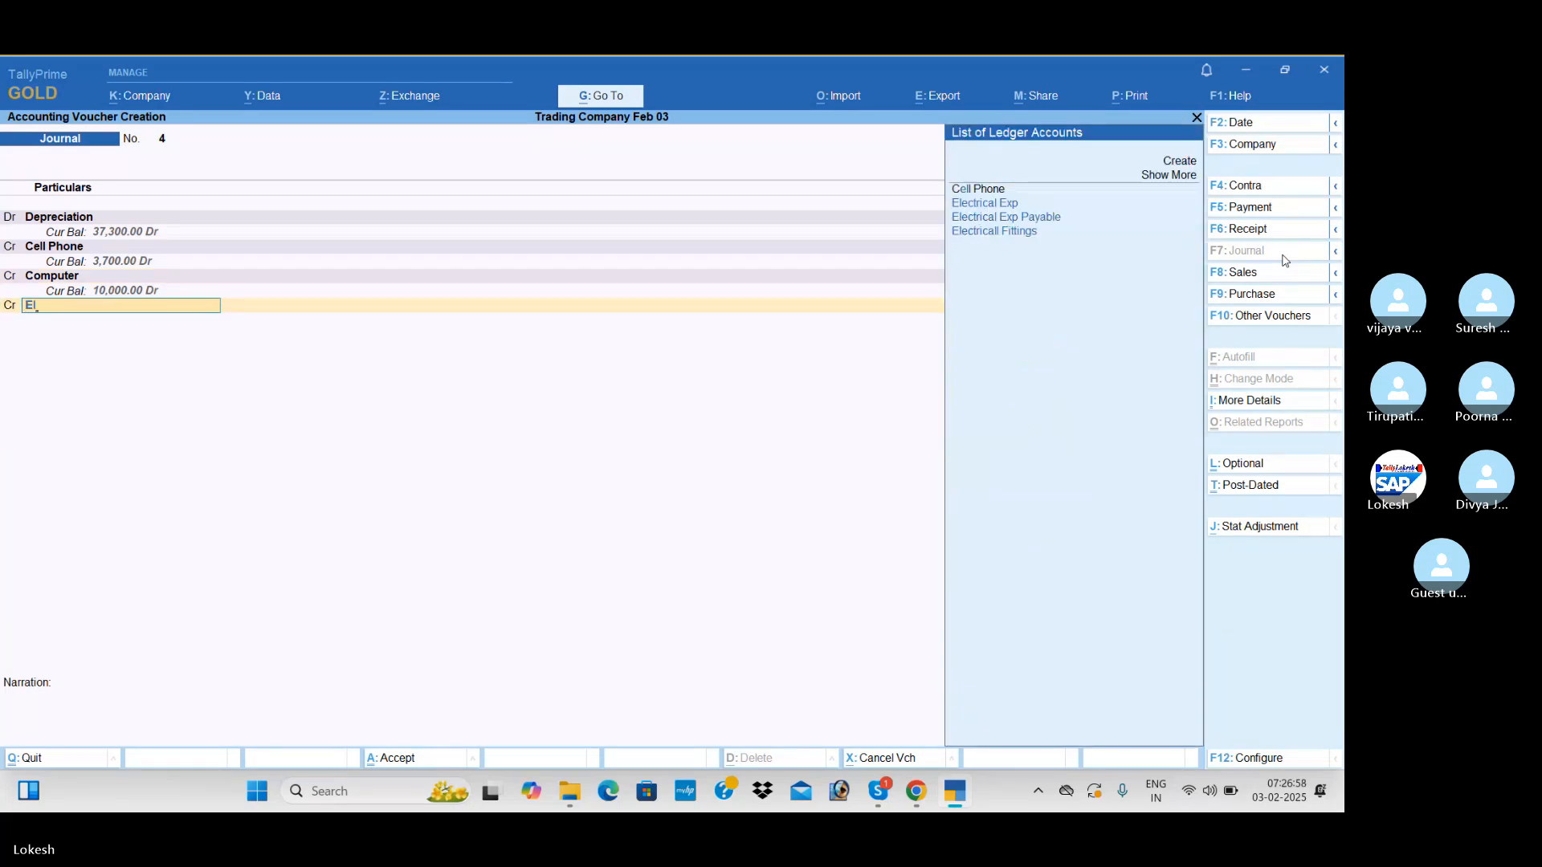
key(Down)
key(Down)
key(Return)
text(500)
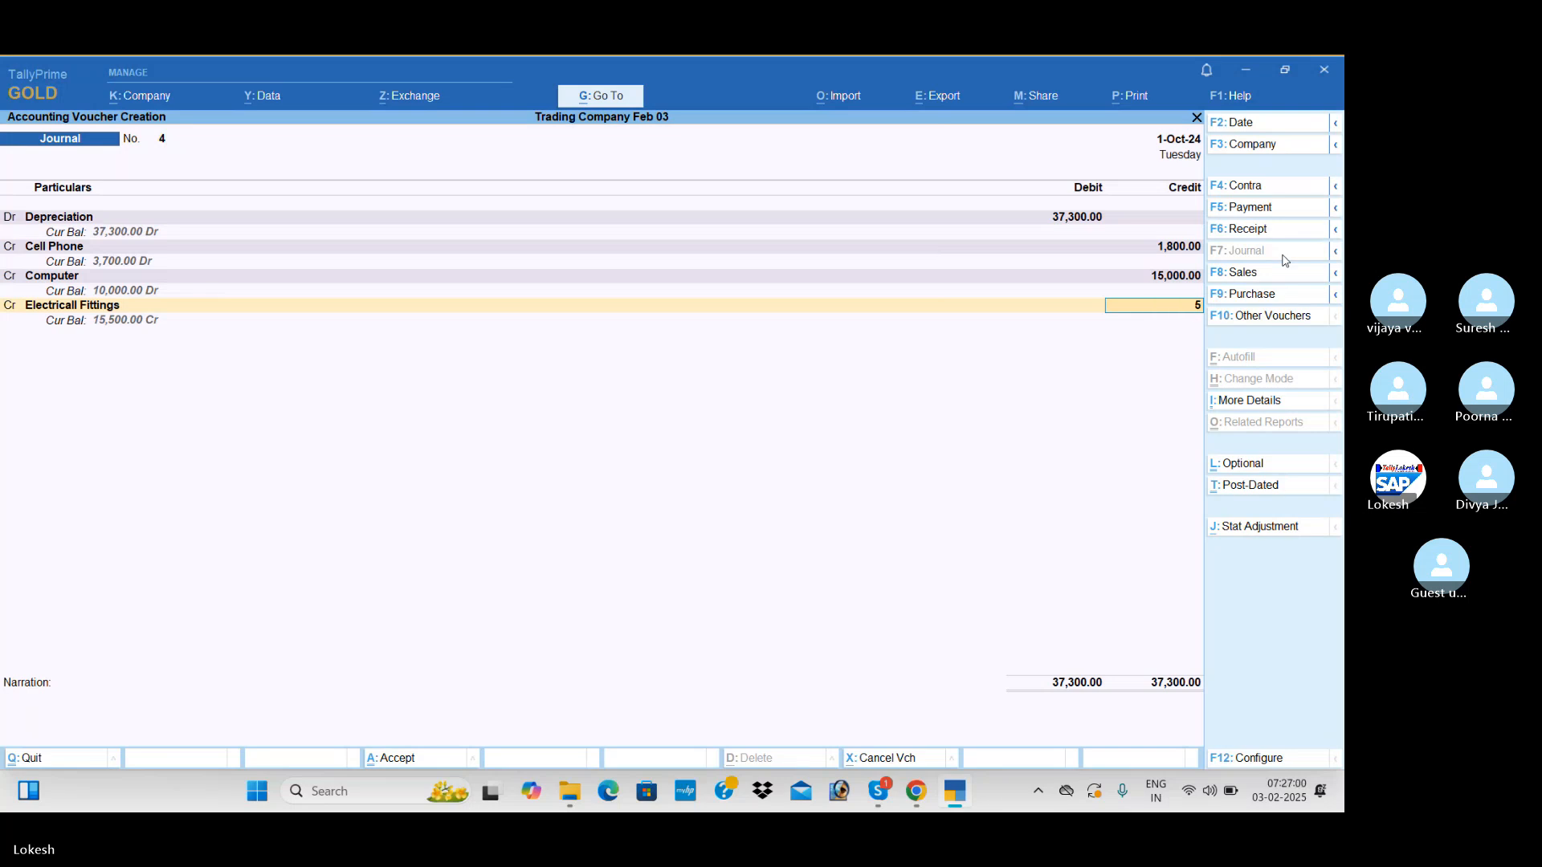
key(Return)
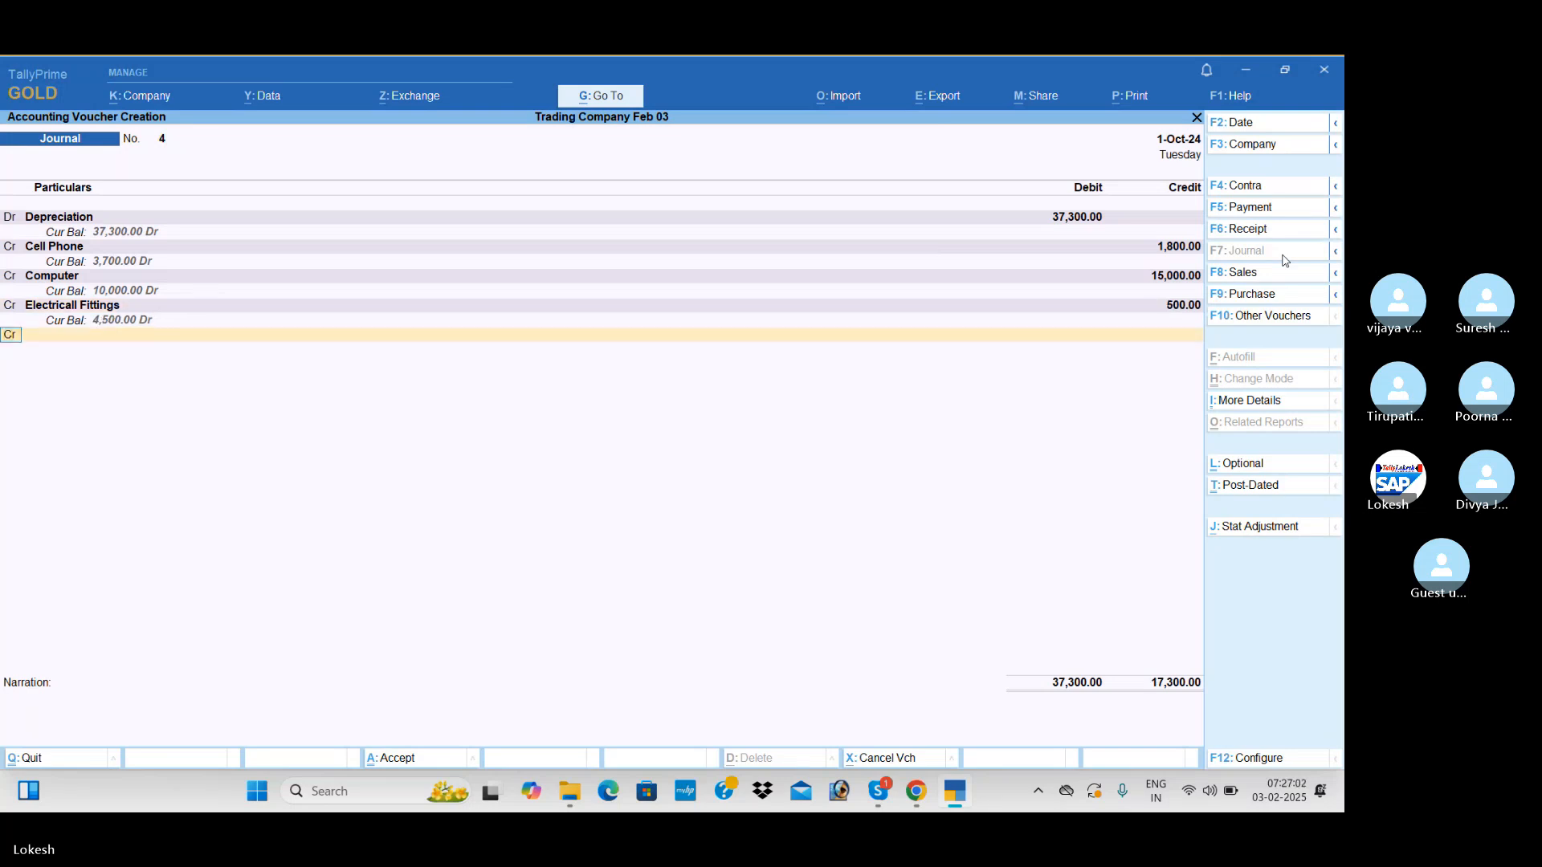
Credit the Furniture and Fixtures ledger 15,000 in the depreciation journal
text(f)
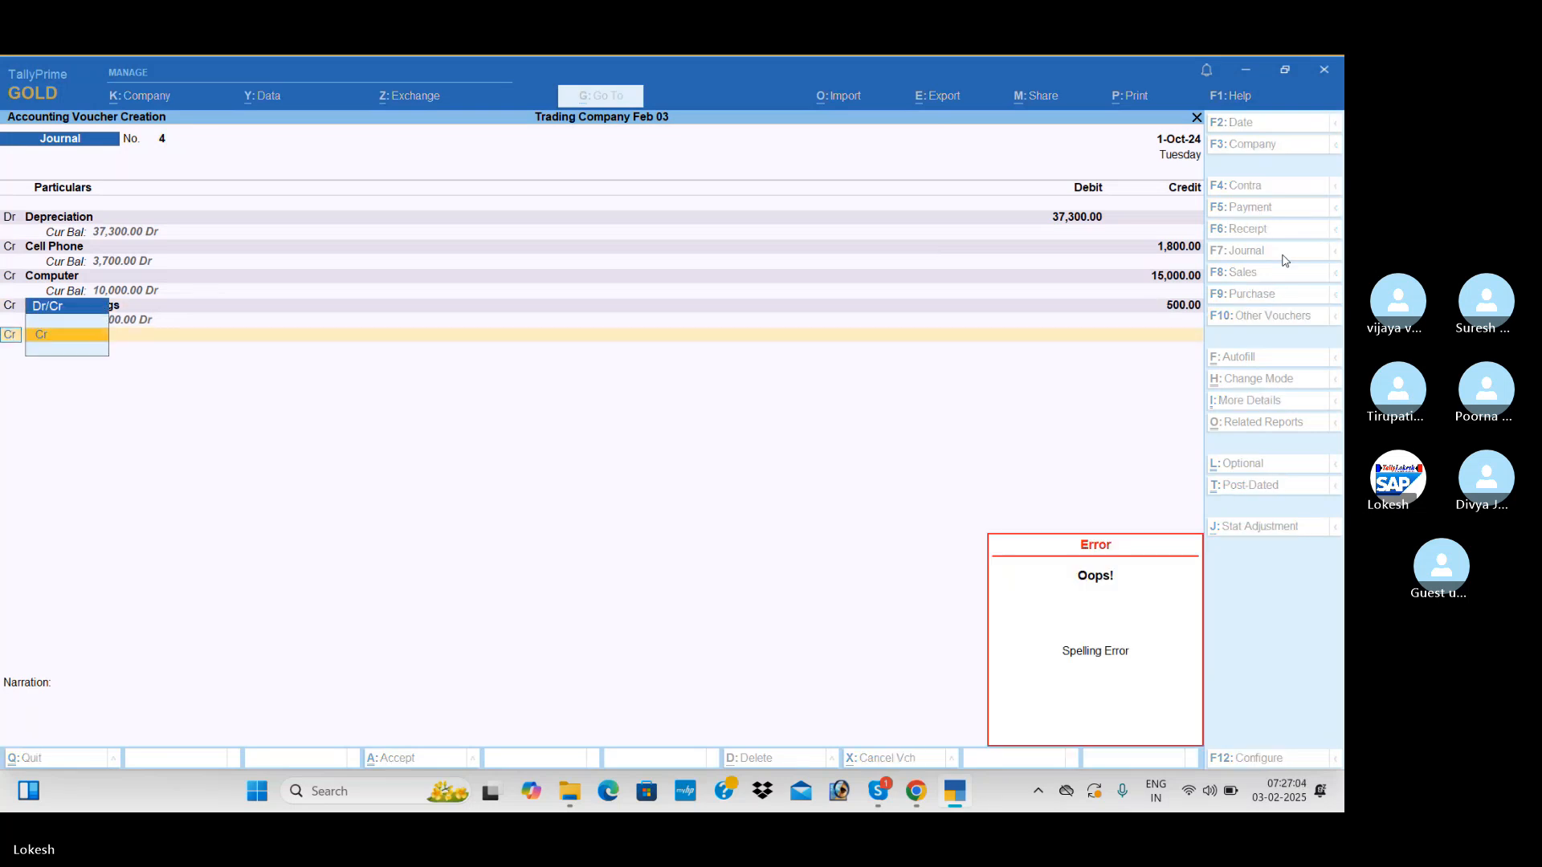
key(Return)
text(Fu)
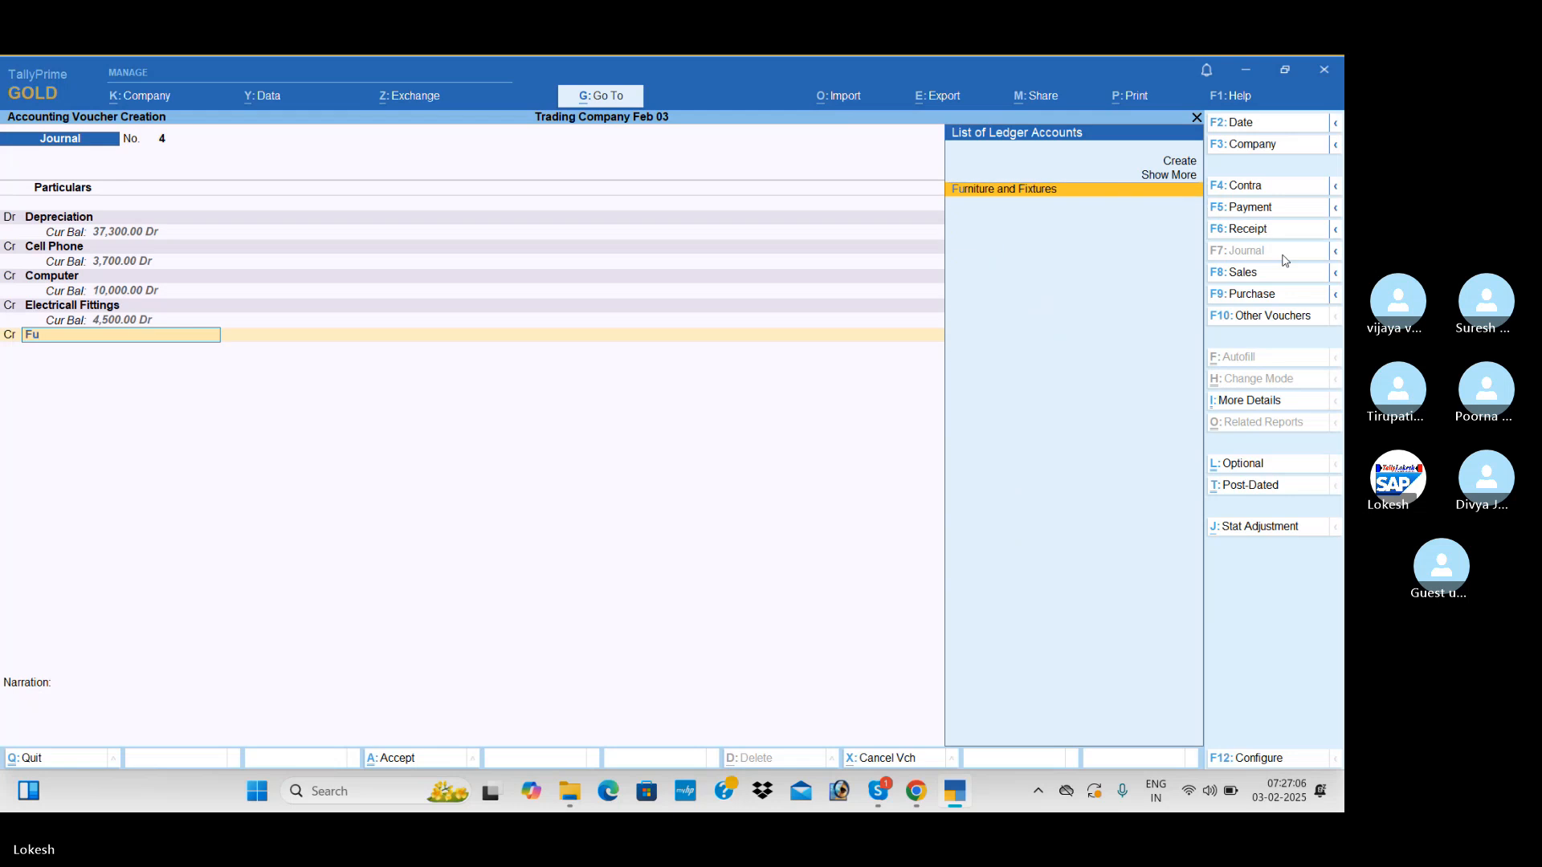
key(Return)
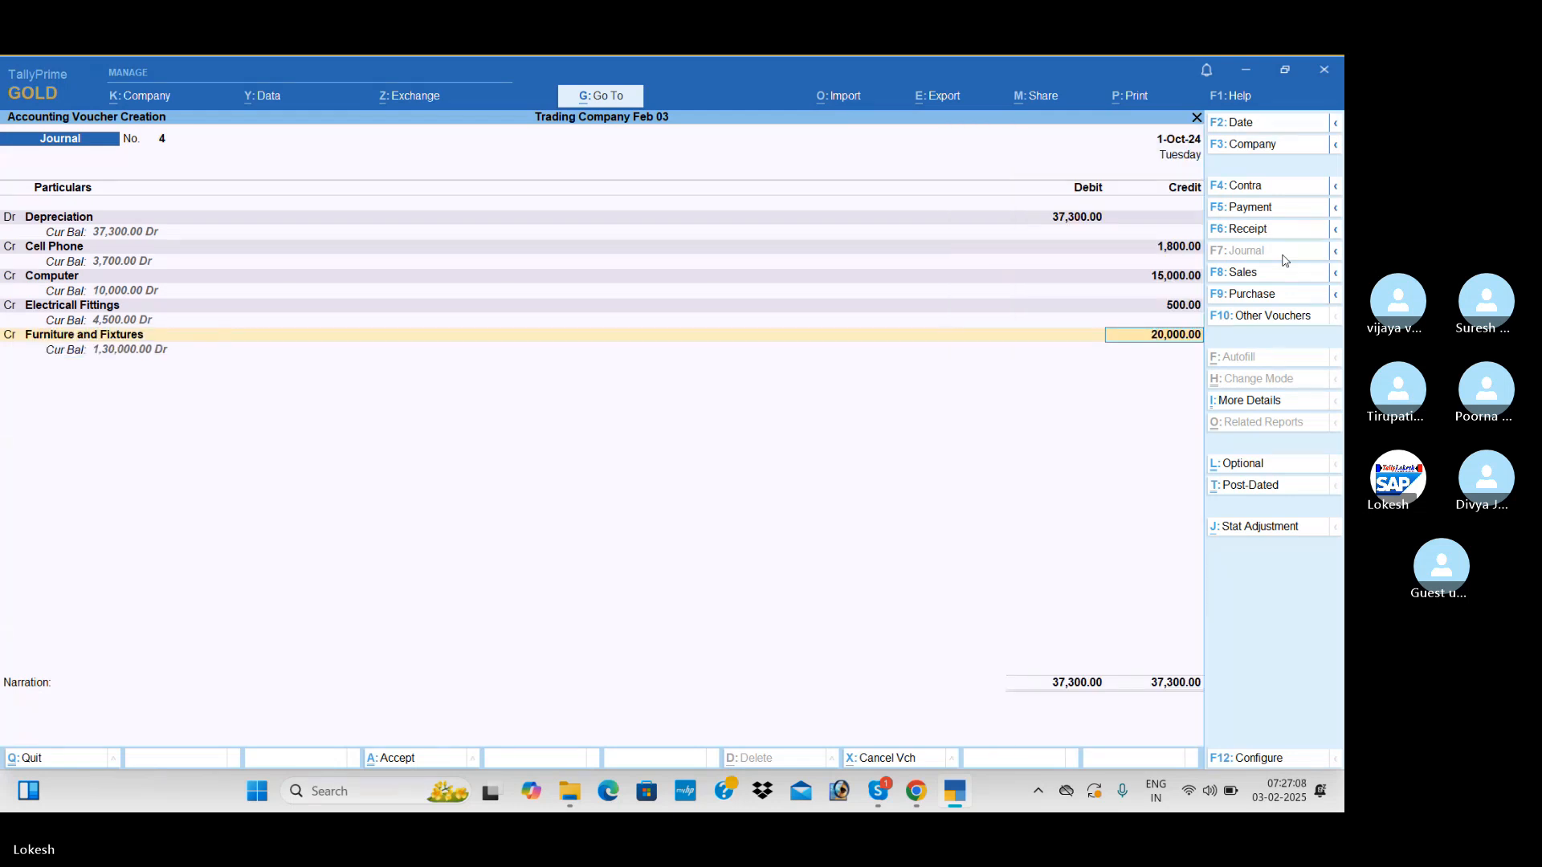
text(15000)
key(Return)
key(Return)
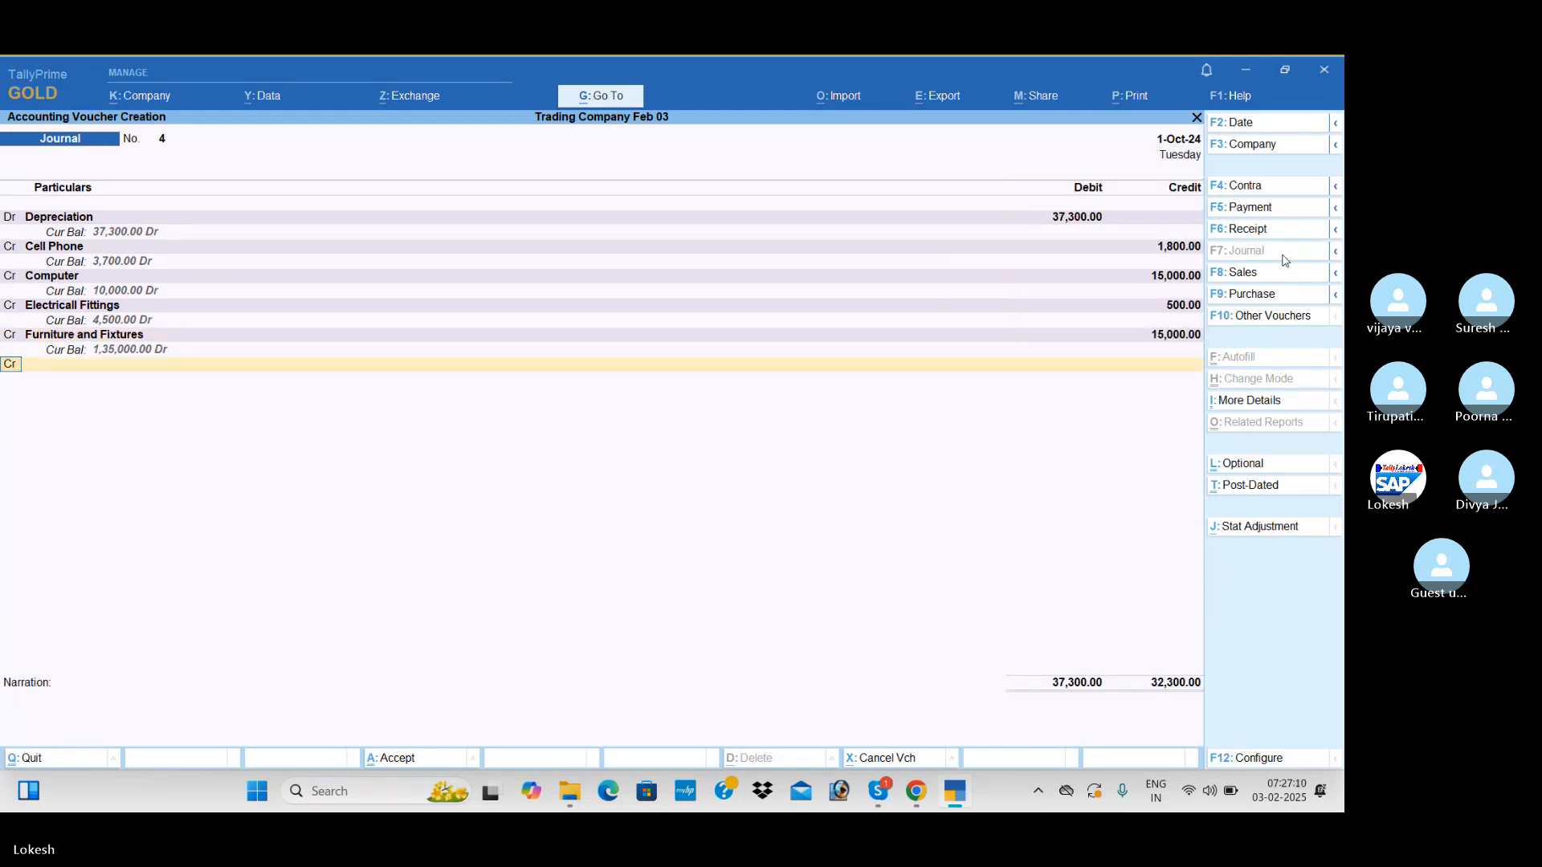
Credit the Motor Vehicle ledger 5,000 and save the depreciation journal without a narration
text(Mo)
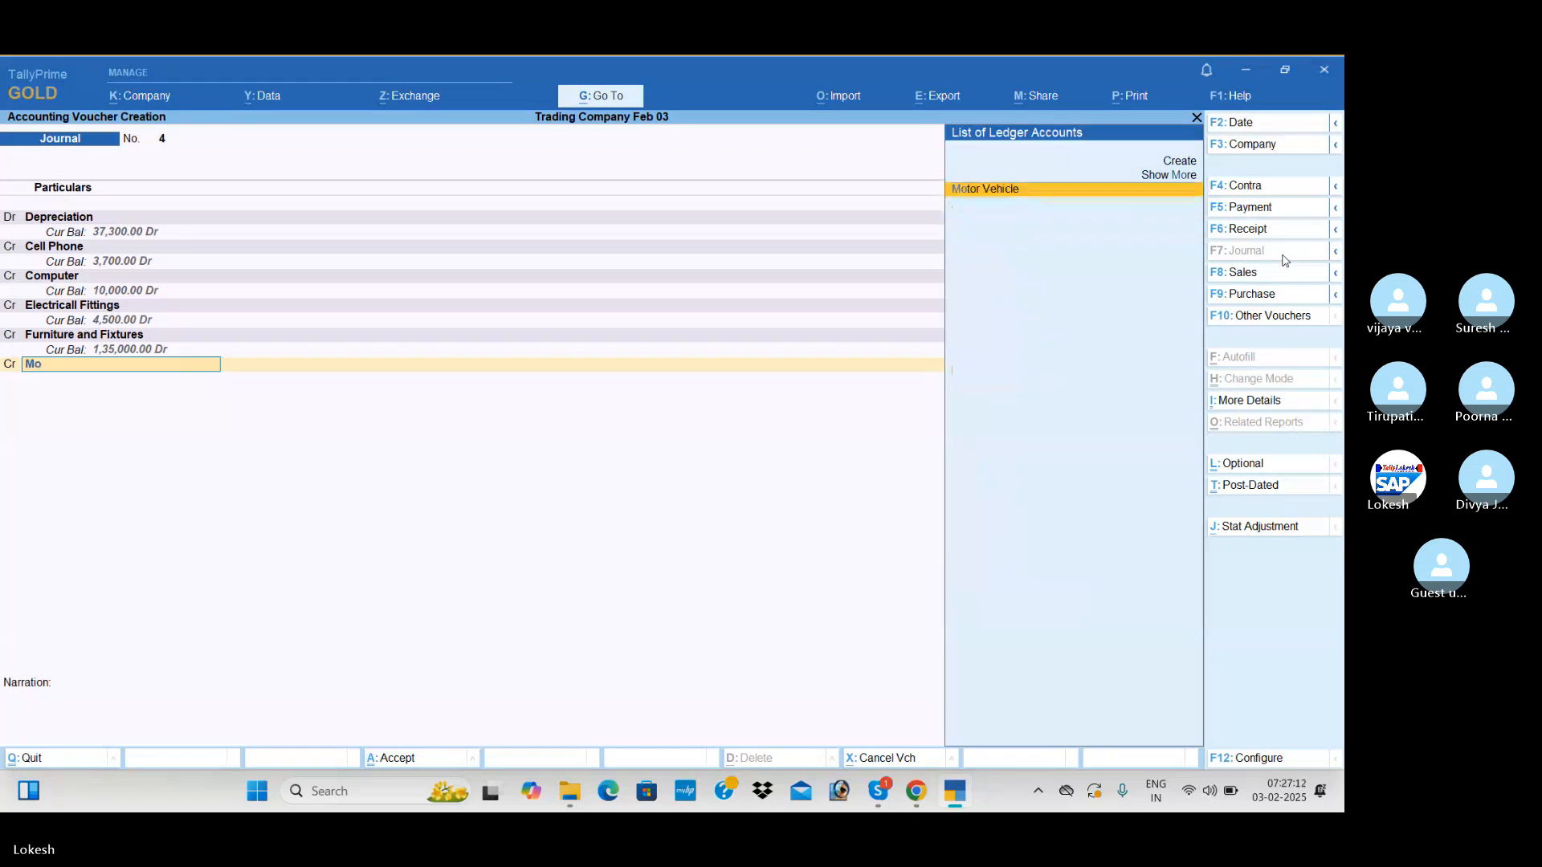
key(Return)
text(5000)
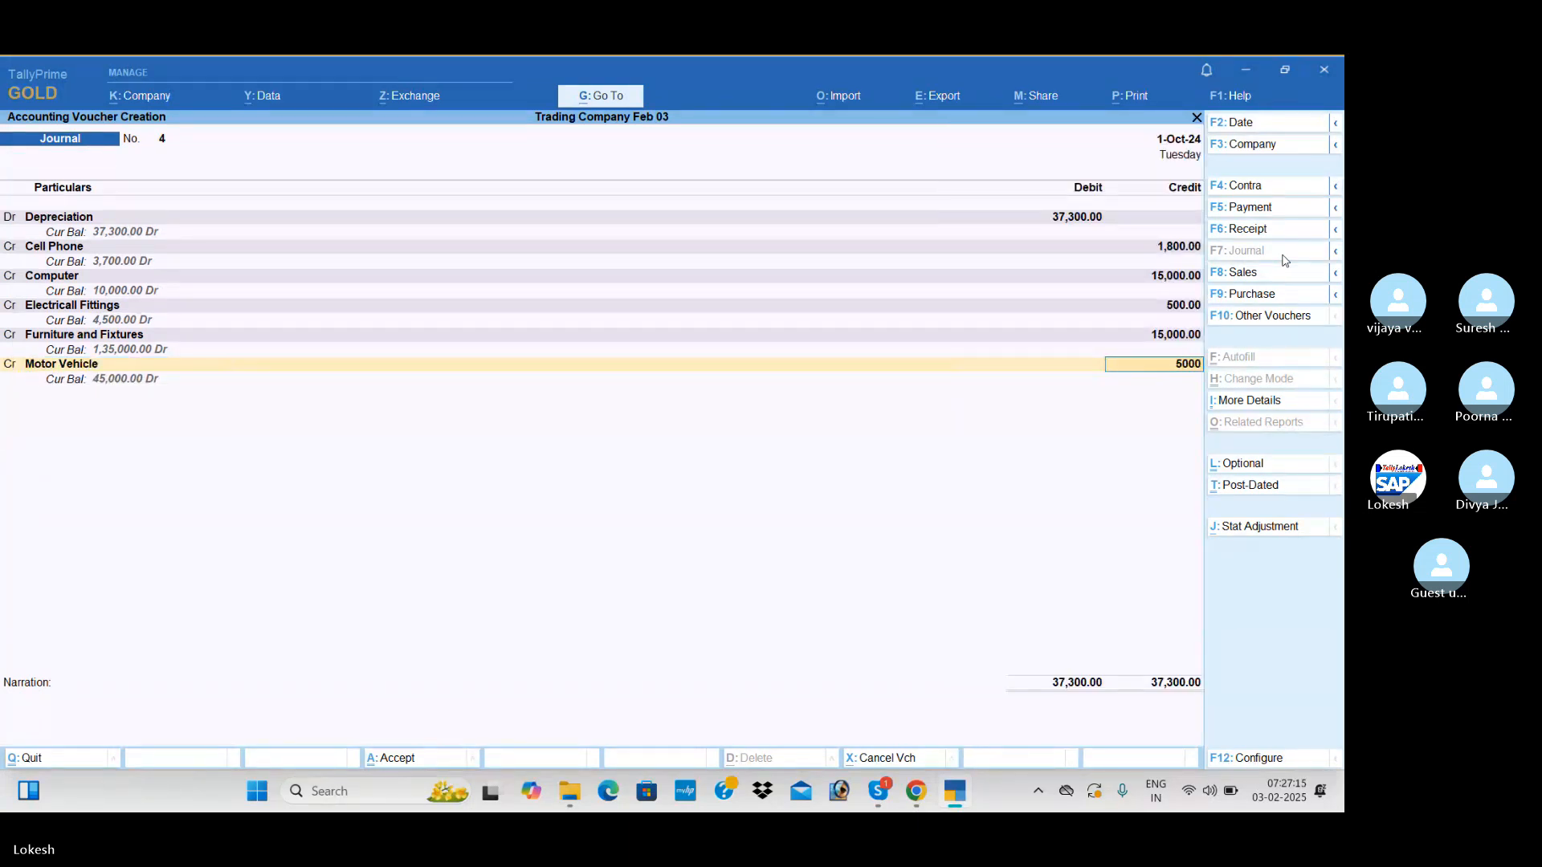
key(Return)
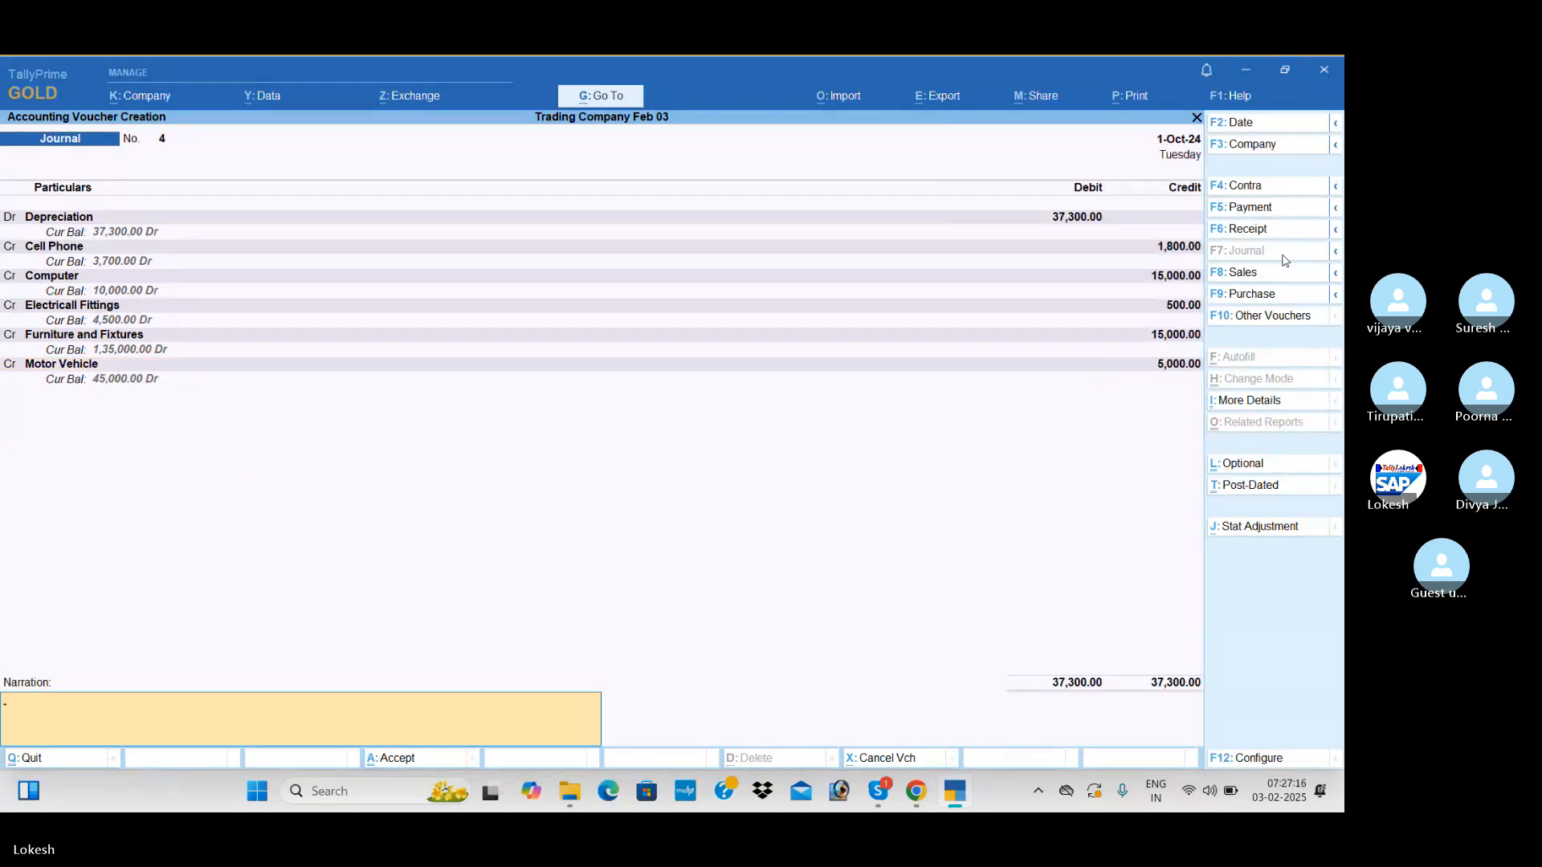
key(Return)
key(Return)
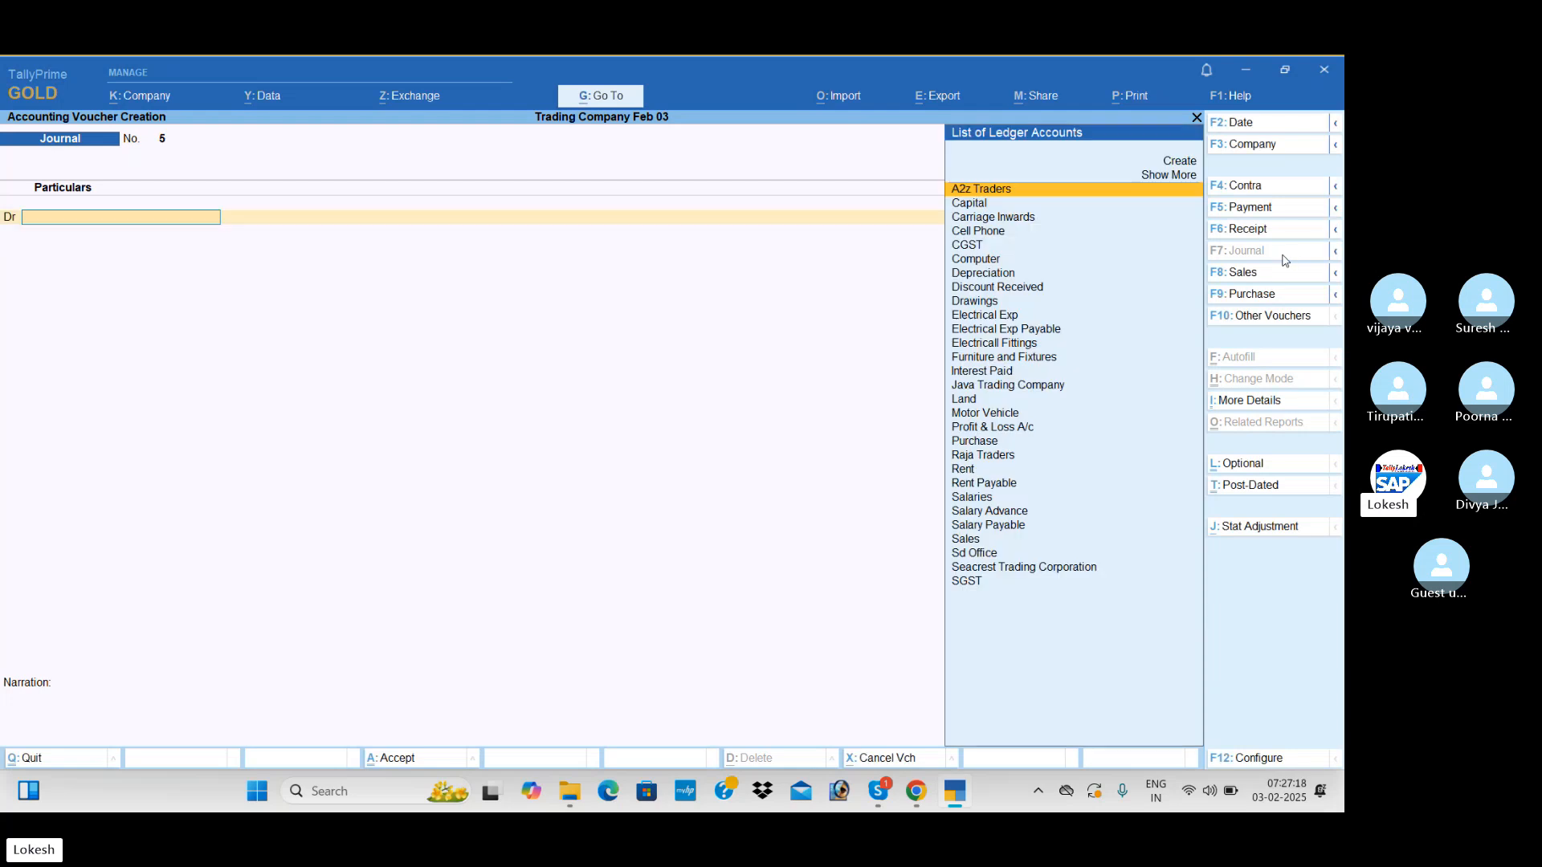
Create the Insurance Exp ledger under Indirect Expenses and debit it 1,800 in the next journal voucher
key(alt+c)
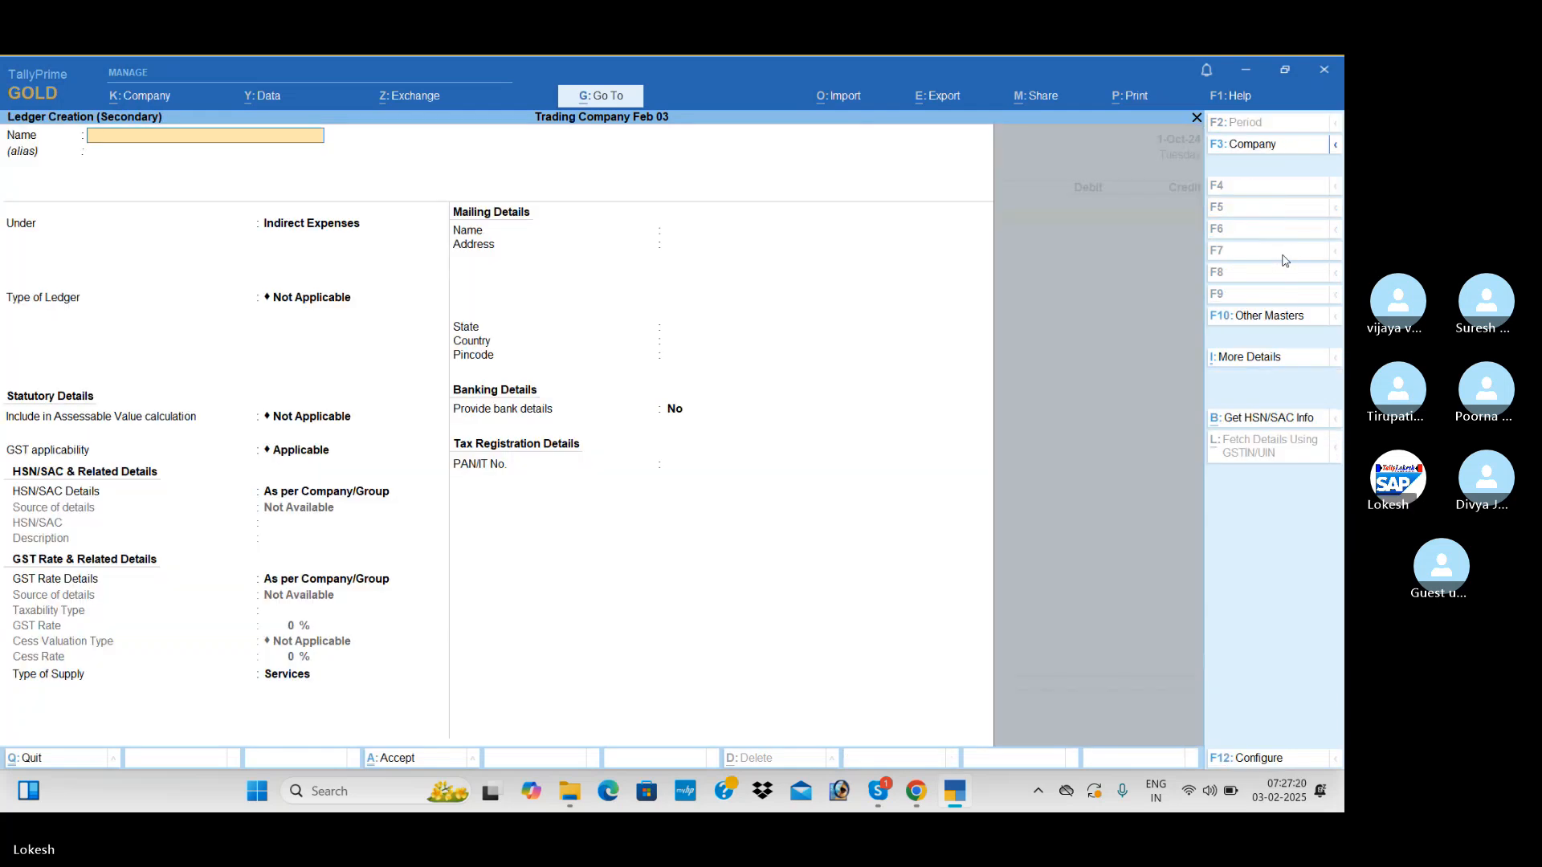
text(Insurance Exp)
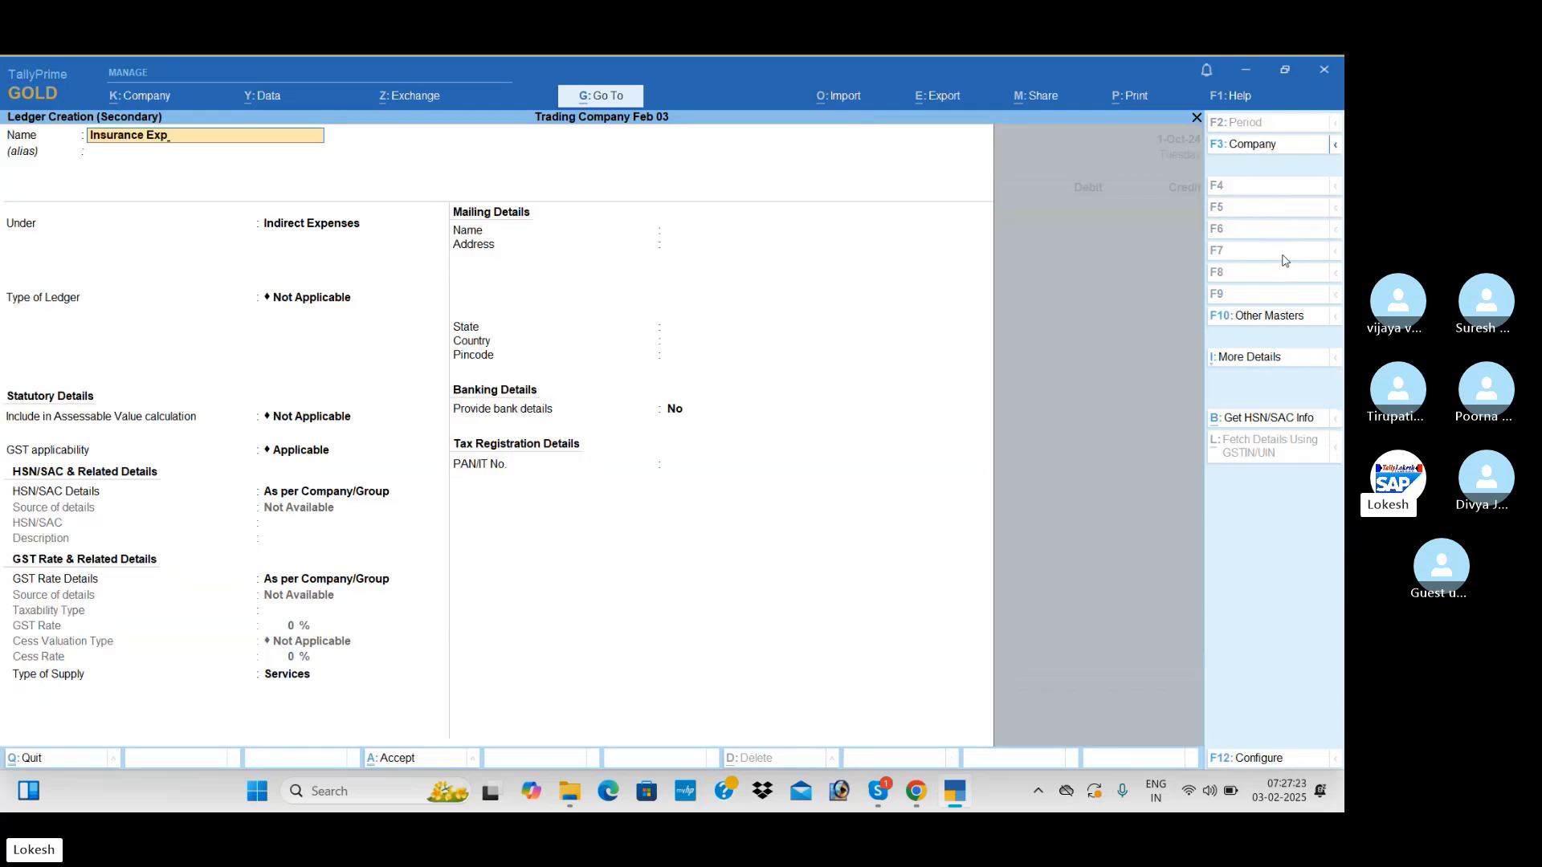
key(Return)
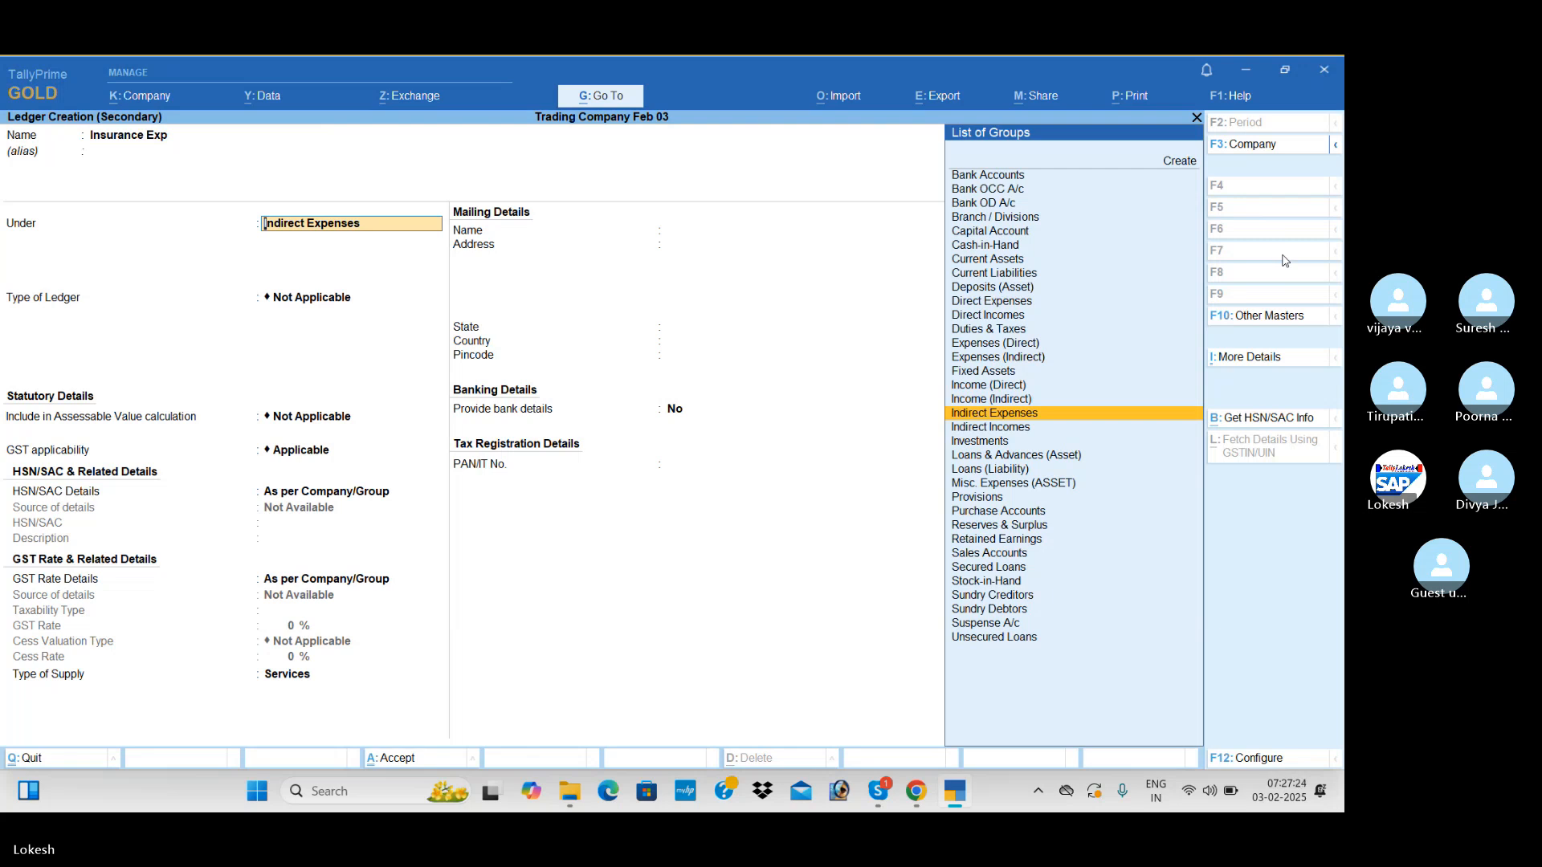
key(ctrl+a)
text(1800)
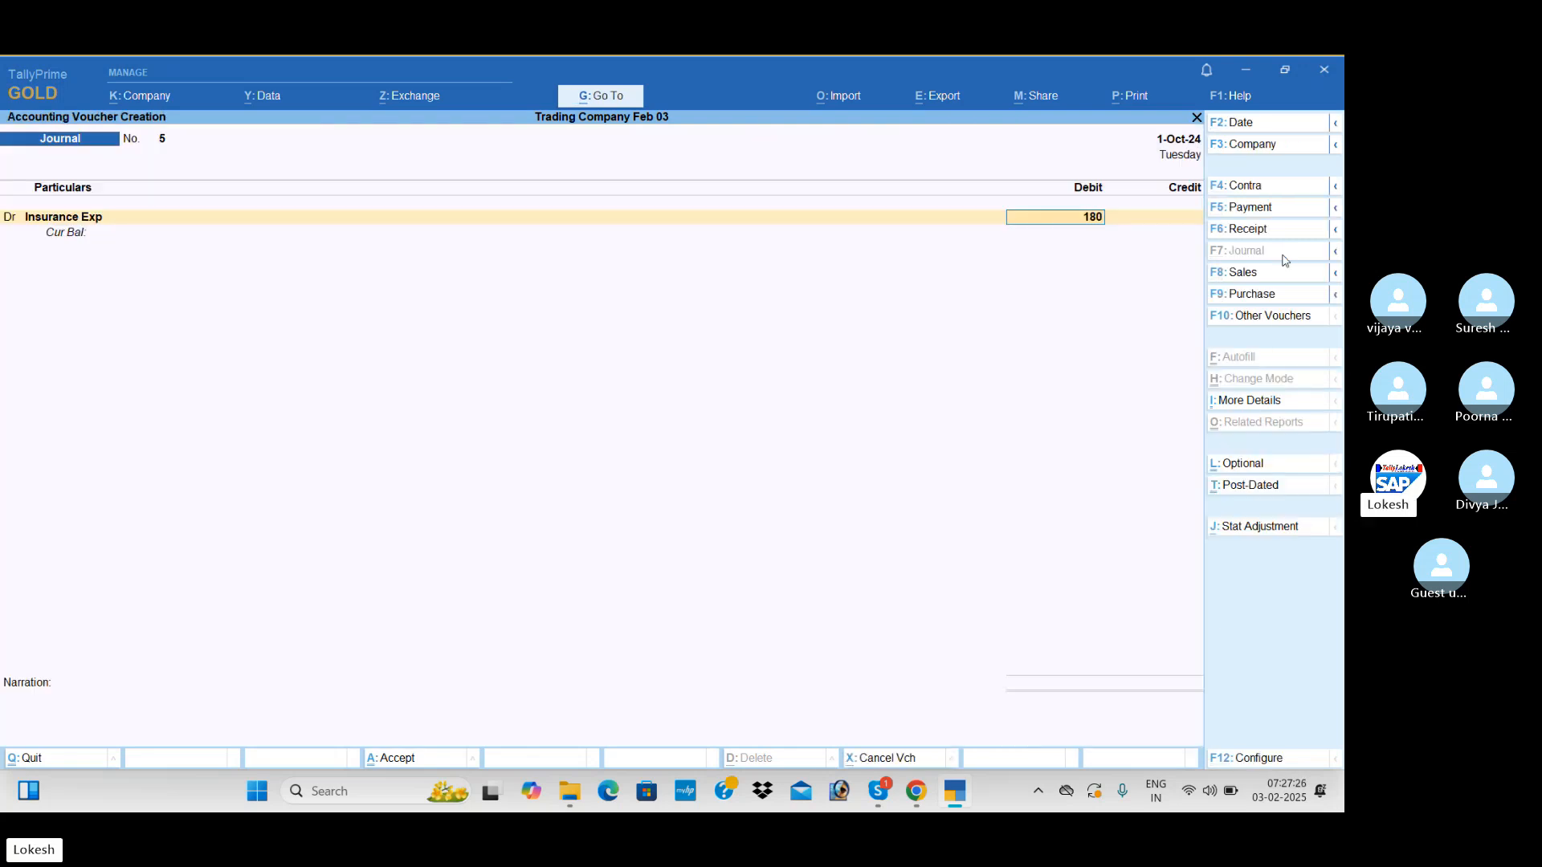
key(Return)
Create the Prepaid Insurance ledger under Current Assets, keeping its other details at their defaults, for the credit side of the insurance journal
key(alt+c)
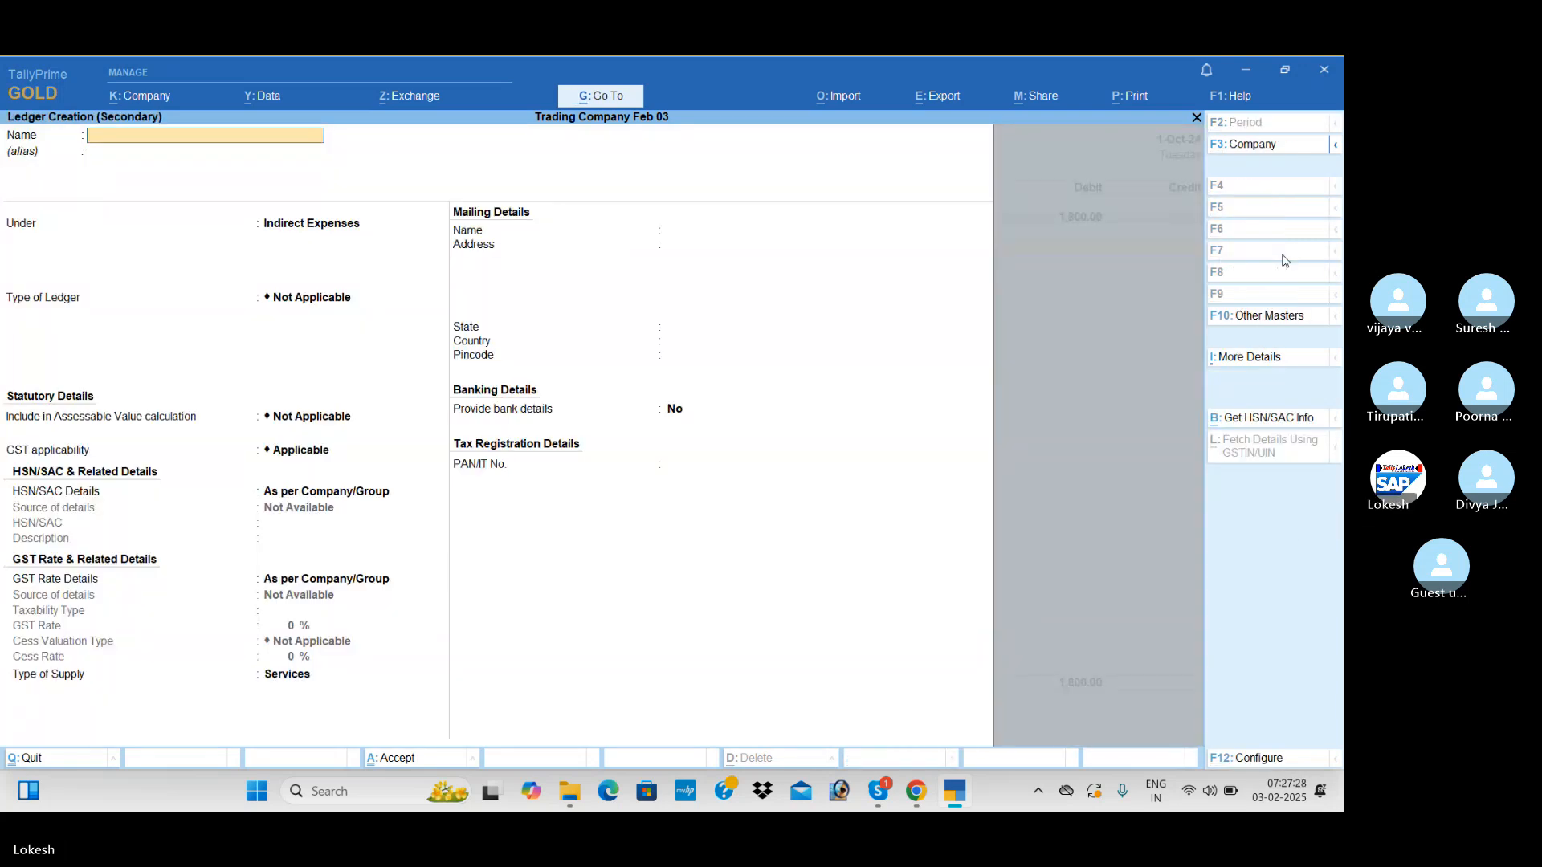
text(Prepaid isnu)
key(BackSpace)
key(BackSpace)
key(BackSpace)
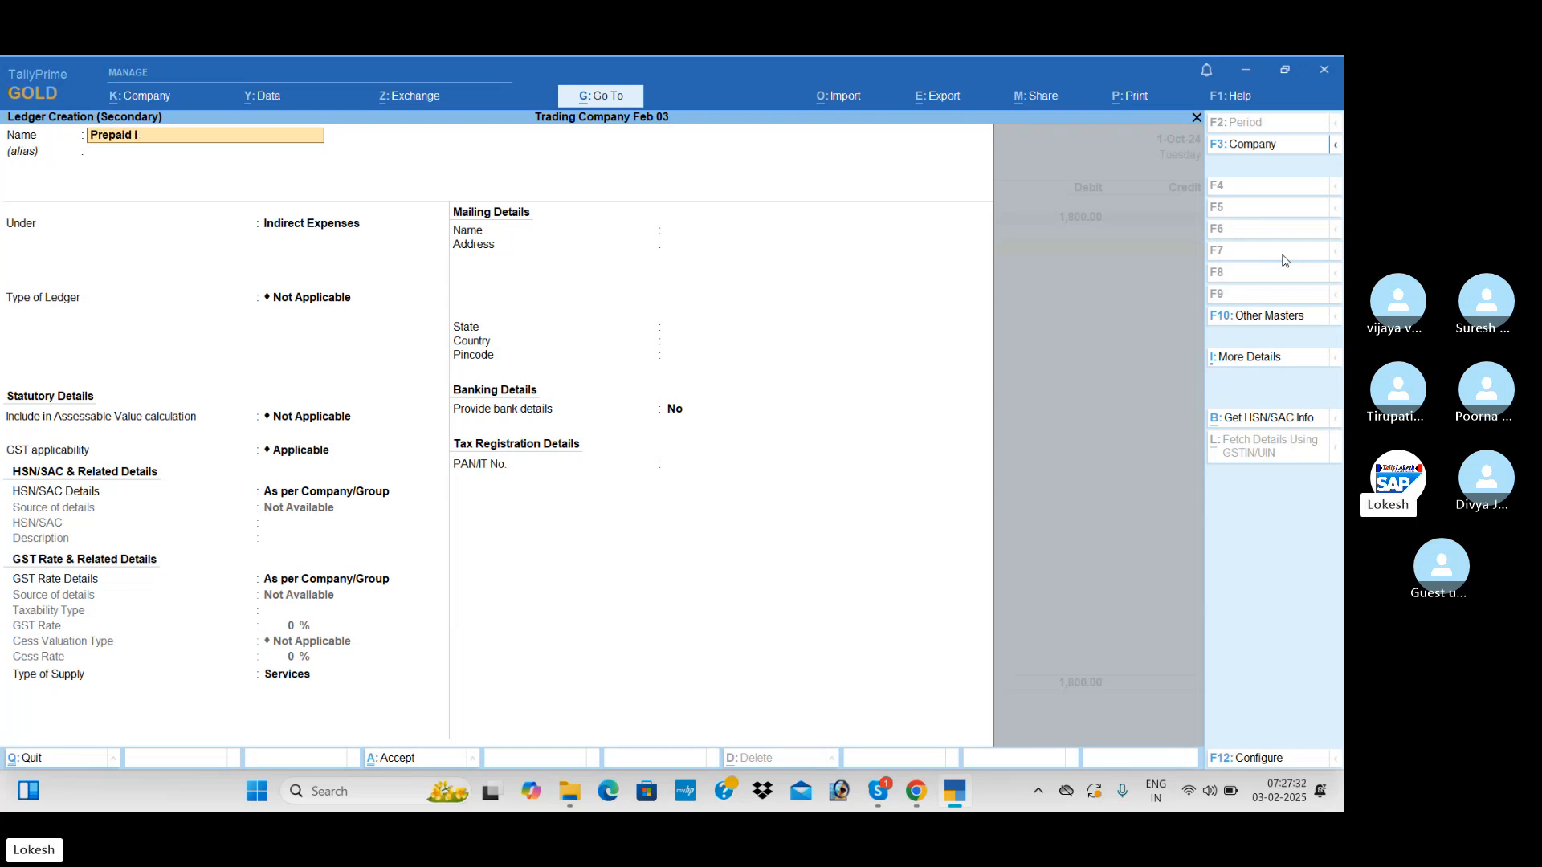
text(nsurance)
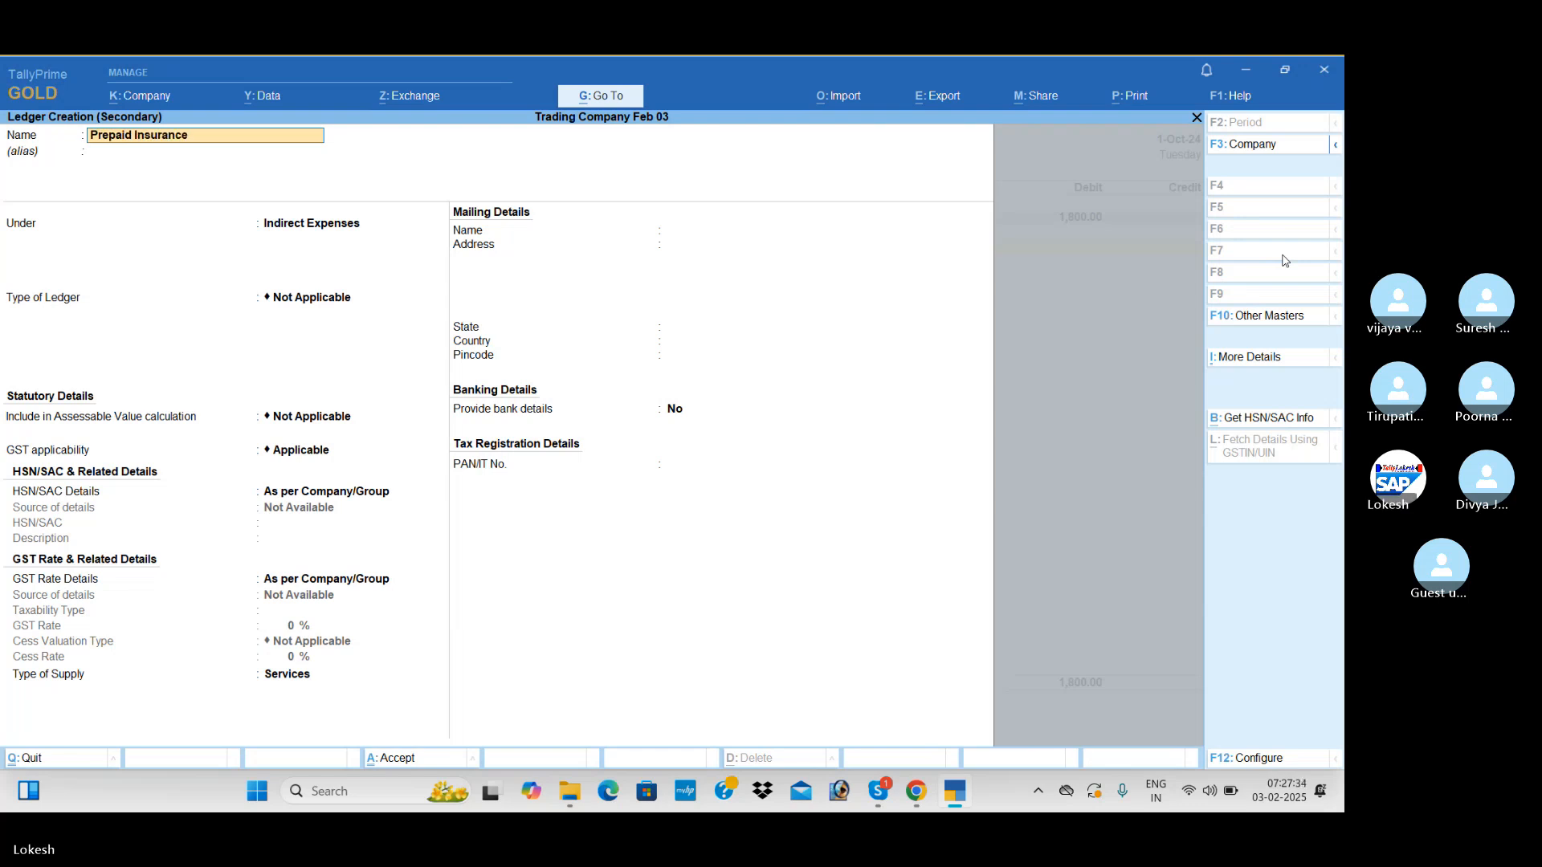
key(Return)
text(cu)
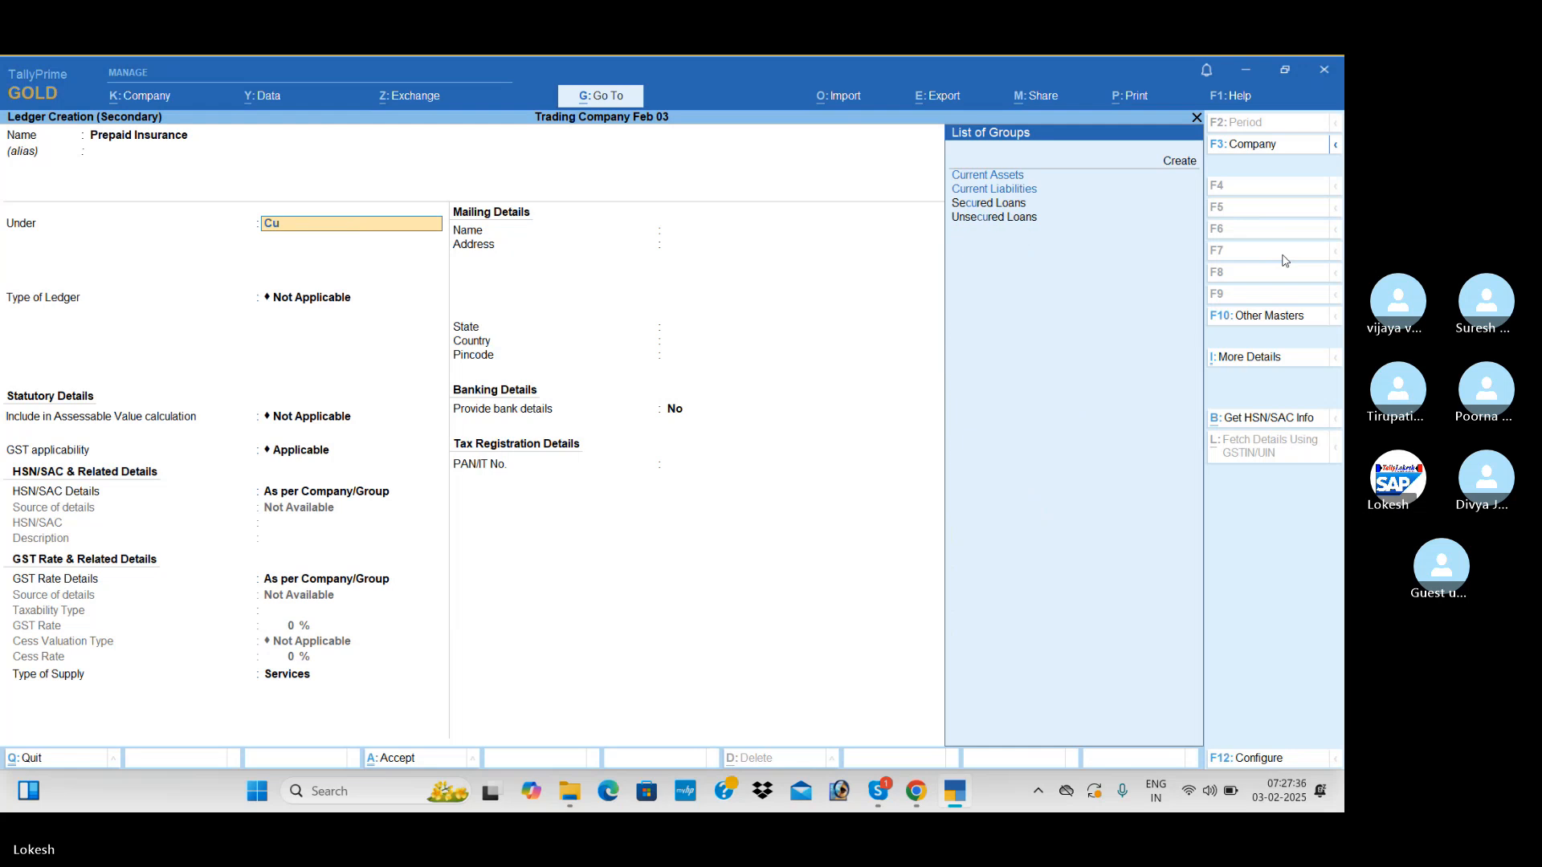
key(Return)
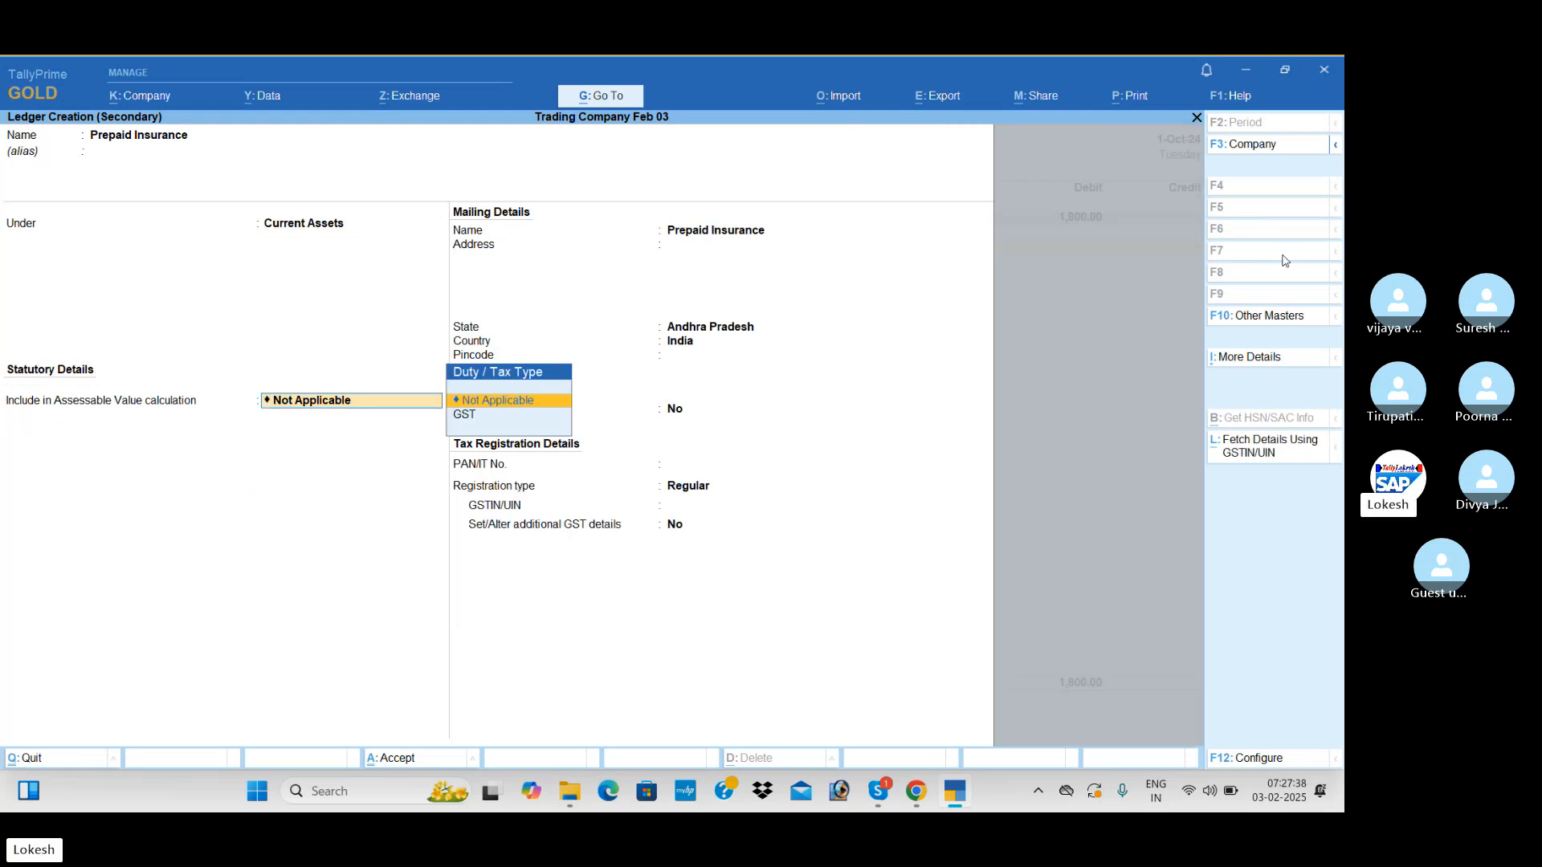
key(Return)
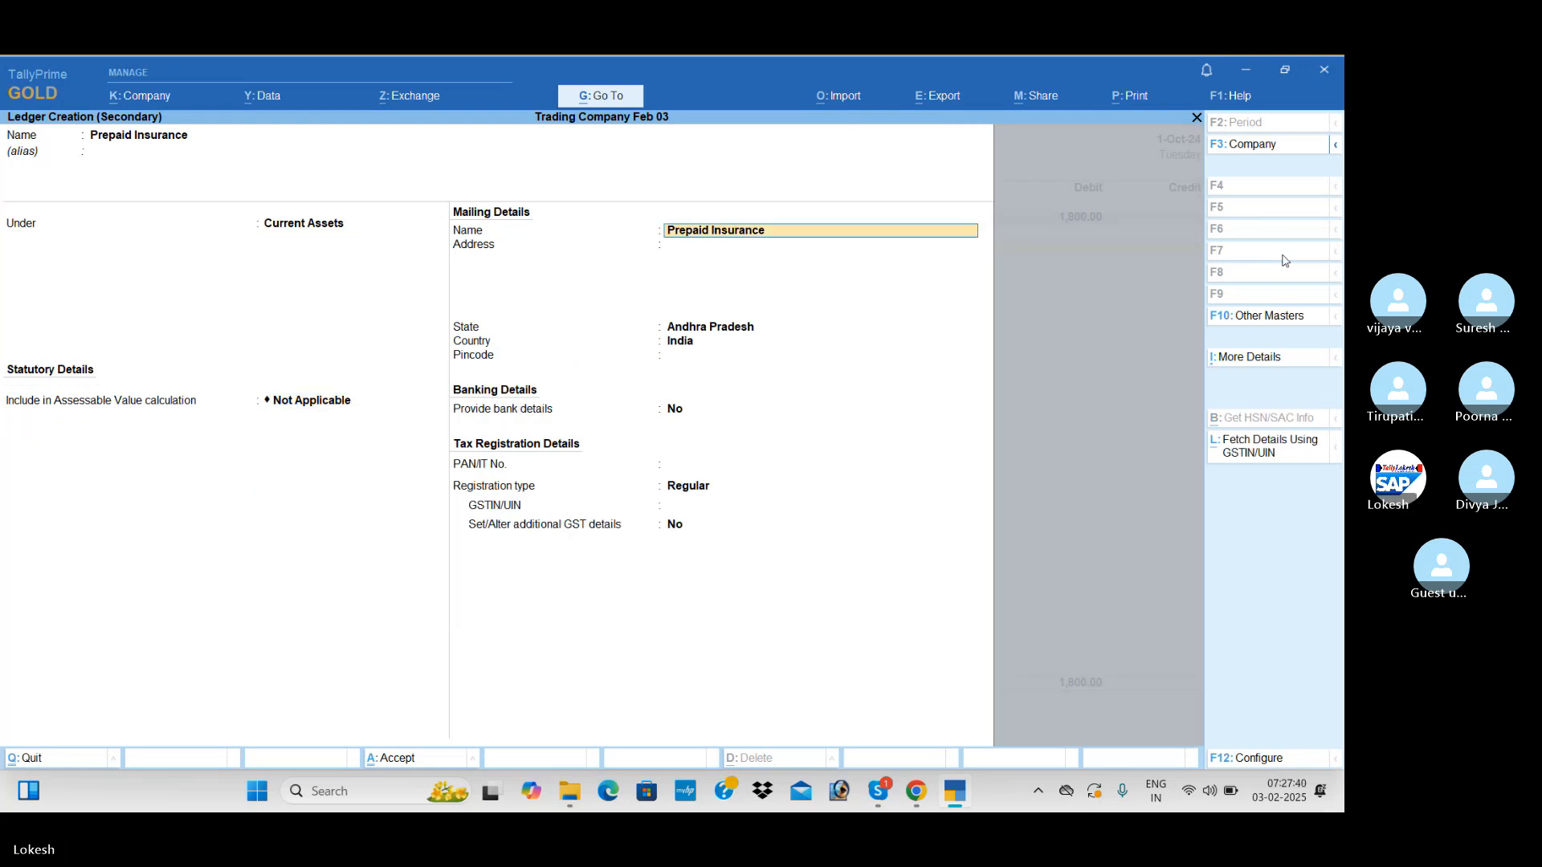
key(ctrl+a)
Credit Prepaid Insurance 1,800 and save the insurance journal without a narration
key(Return)
key(Return)
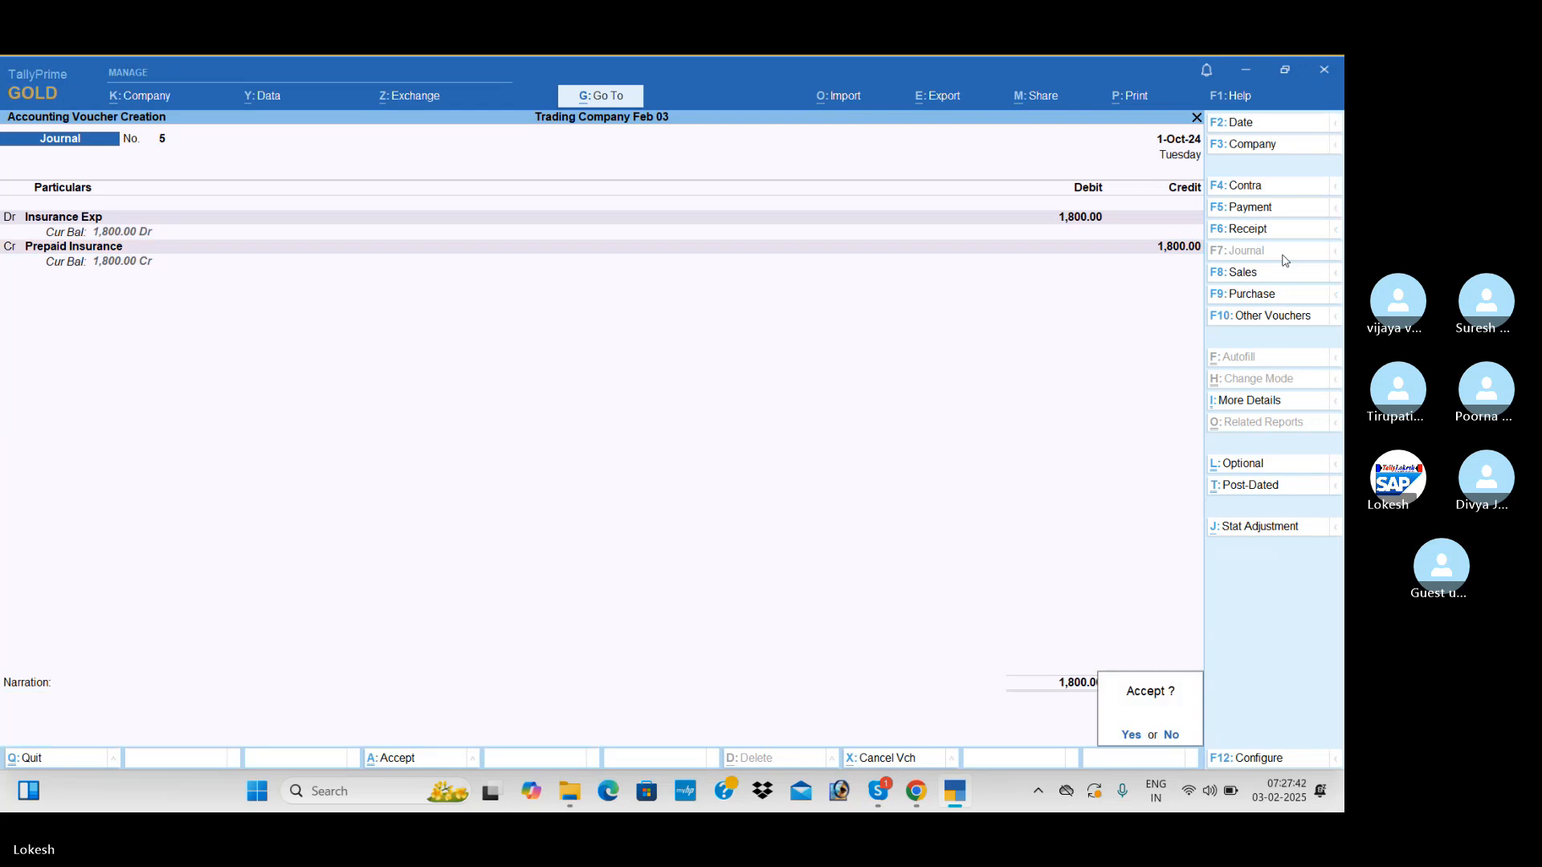
key(Return)
key(Return)
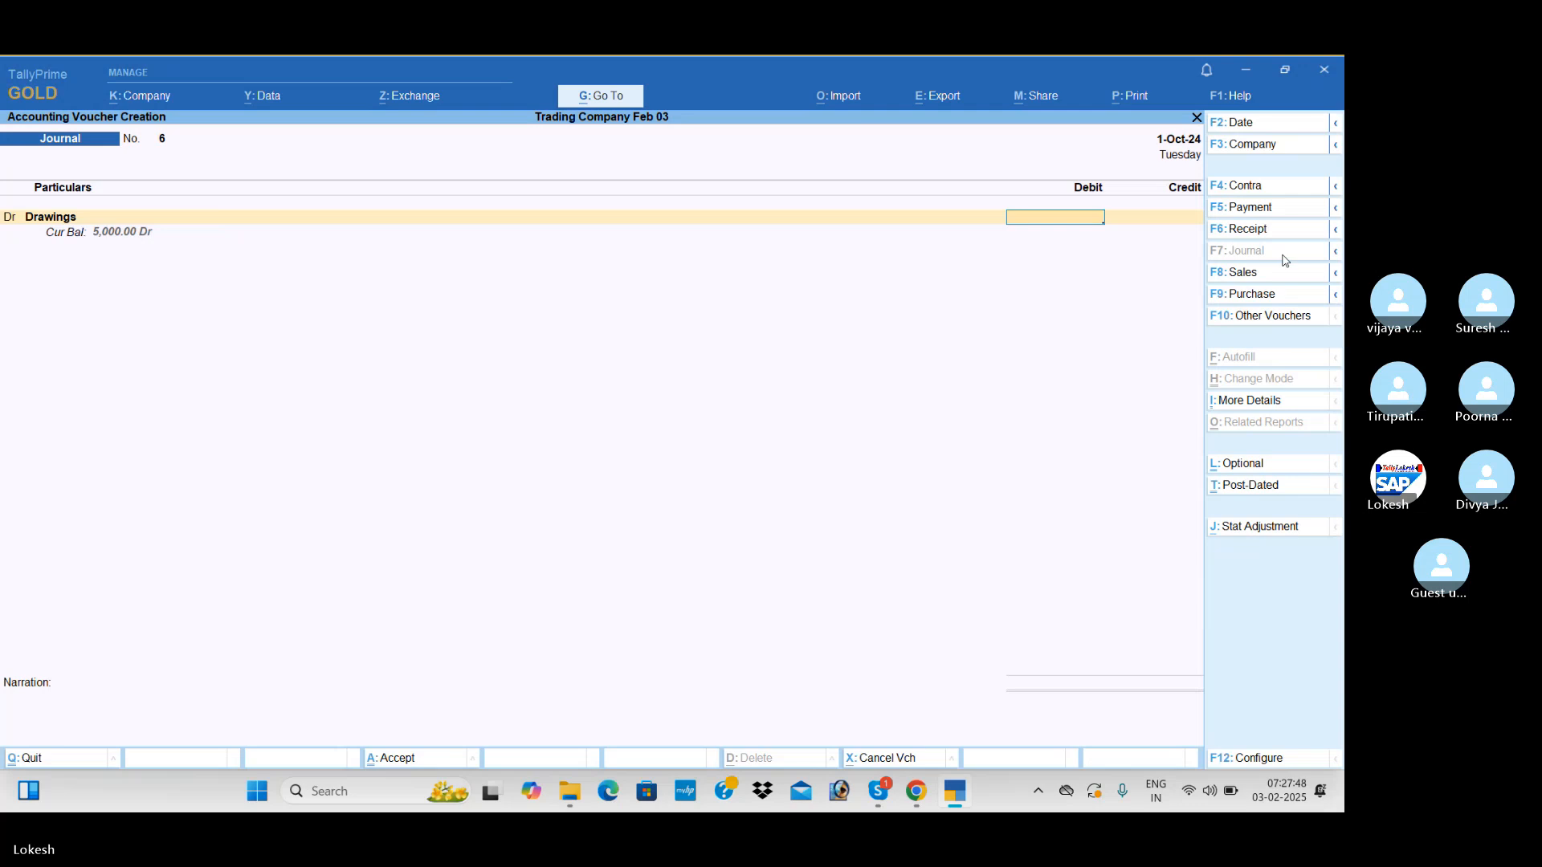
Record a journal voucher debiting Drawings 53,000 and crediting Capital the same amount, and save it without a narration
text(53000)
key(Return)
key(Down)
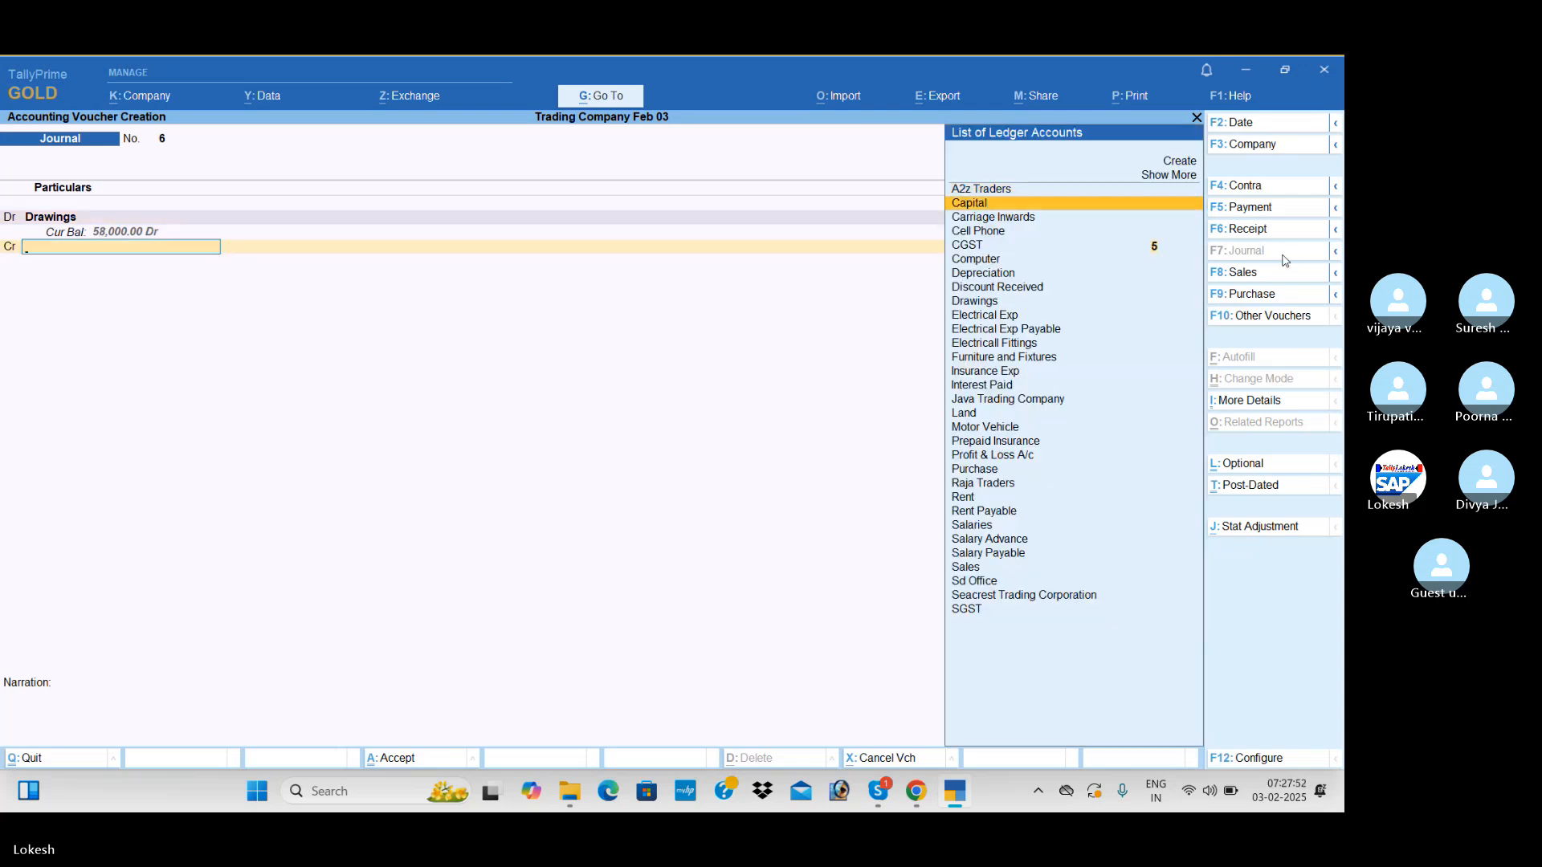
key(Return)
key(Return)
key(Return)
key(Return)
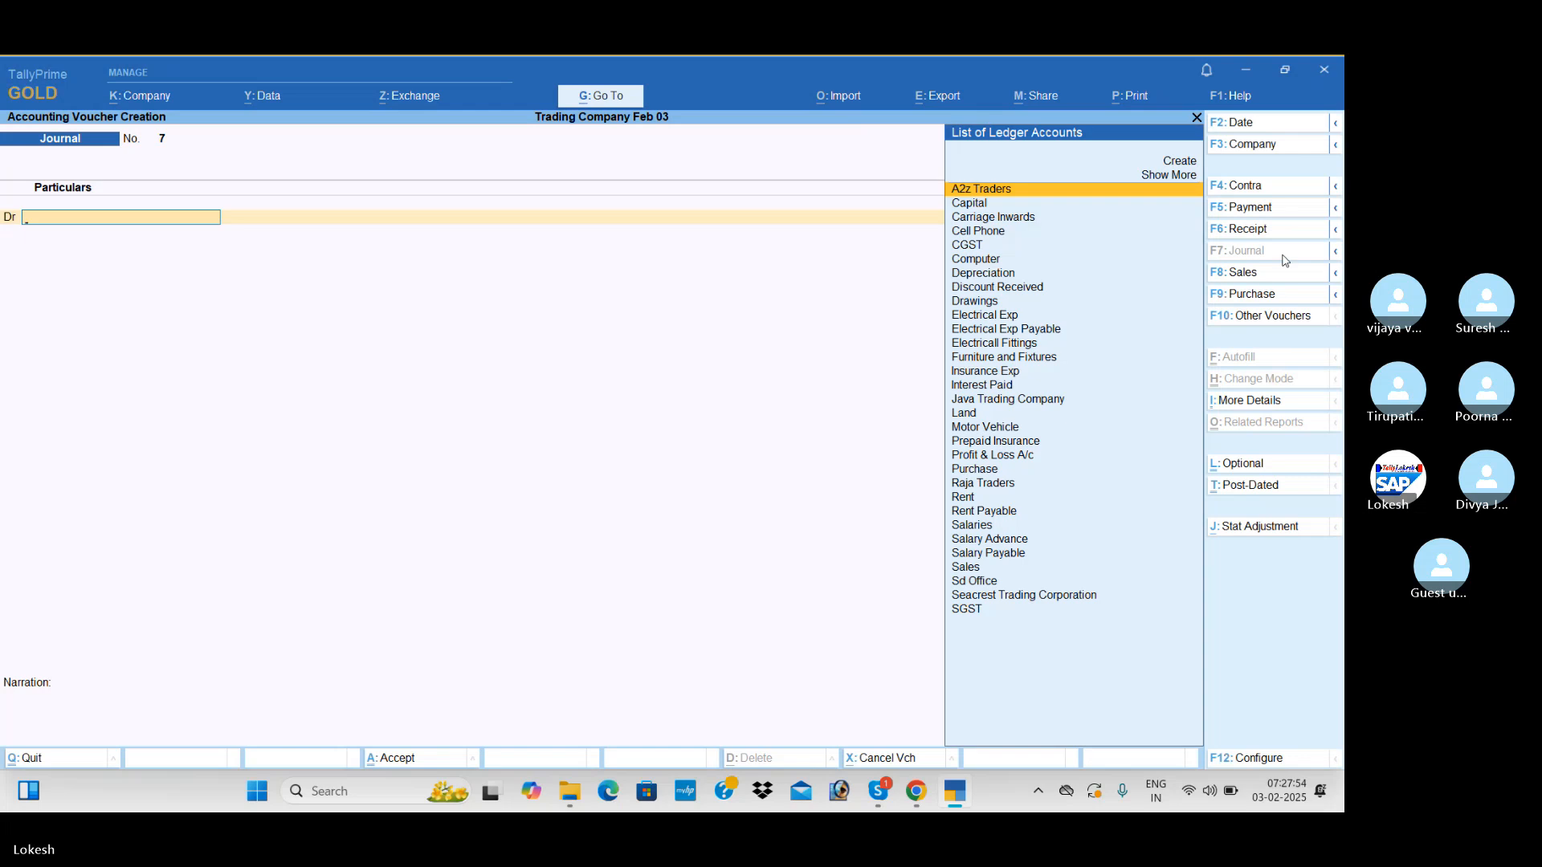
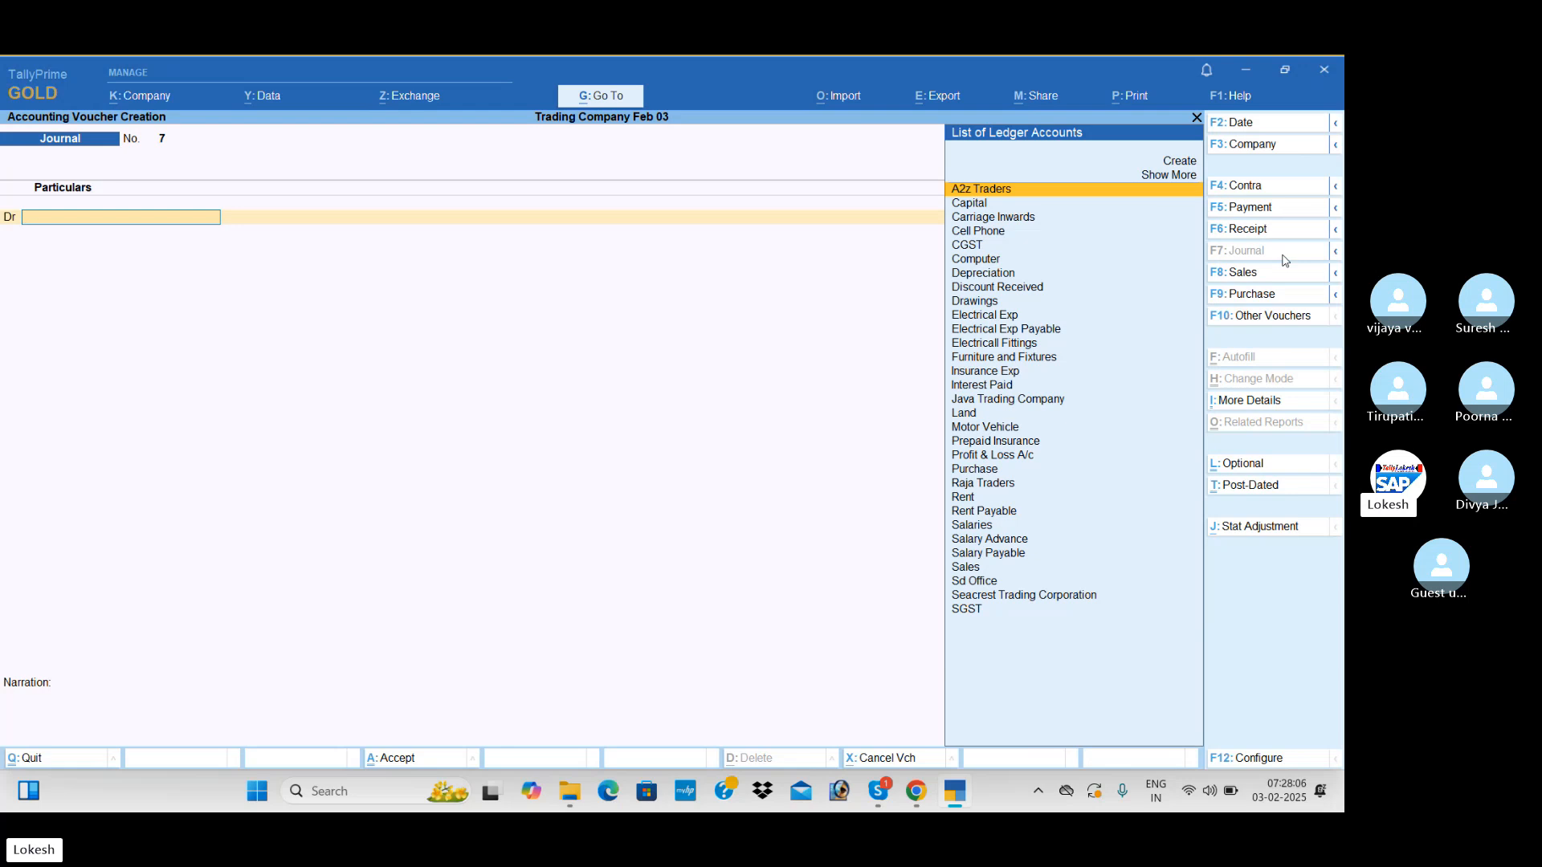
Debit Profit & Loss A/c 23,467.24 in the new journal voucher
text(pr)
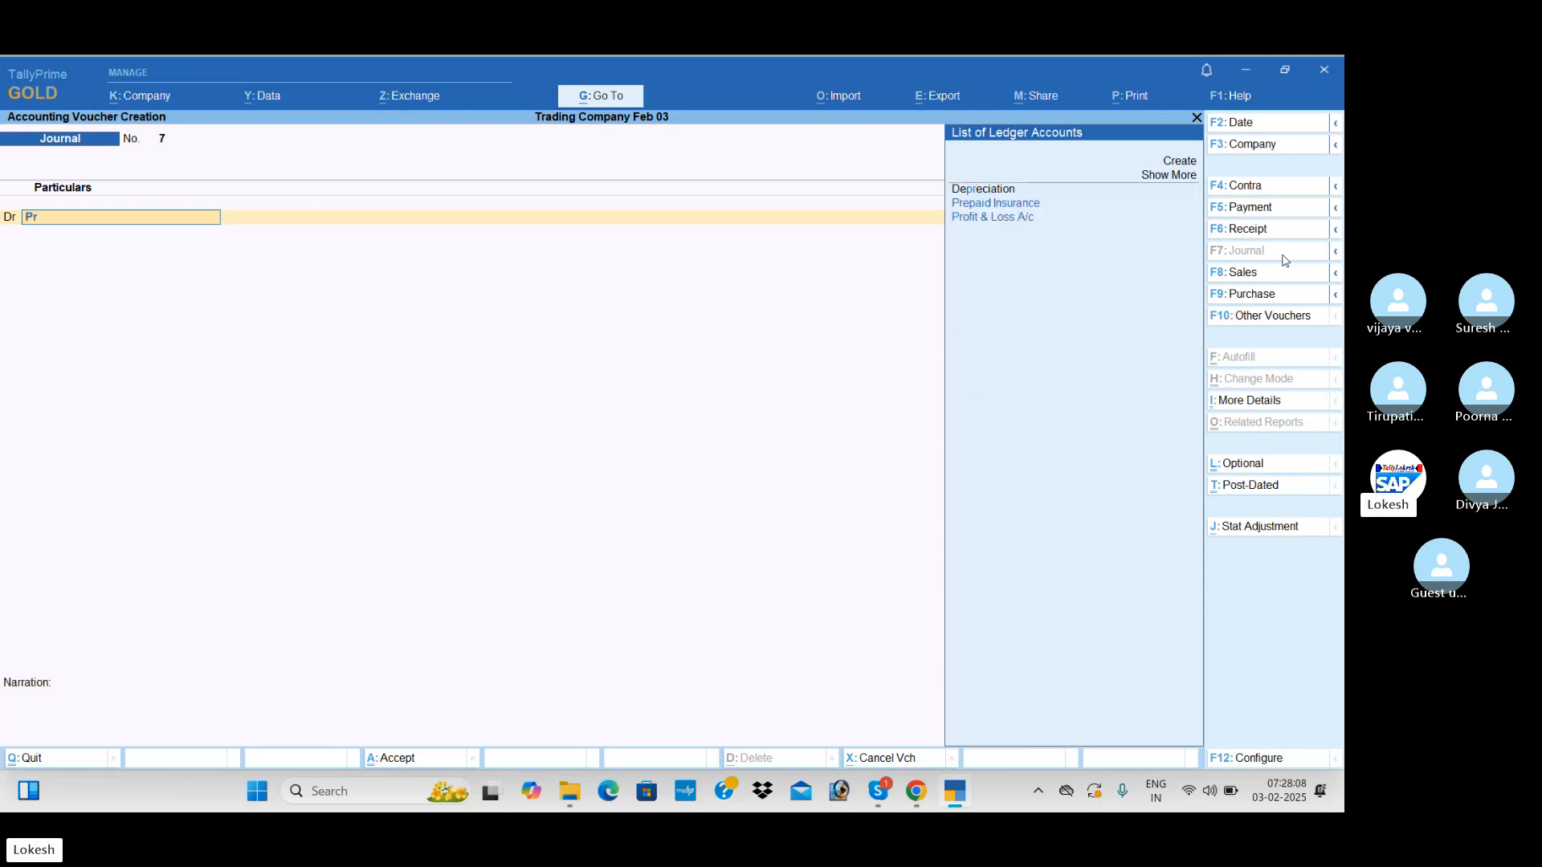
key(Down)
key(Down)
key(Return)
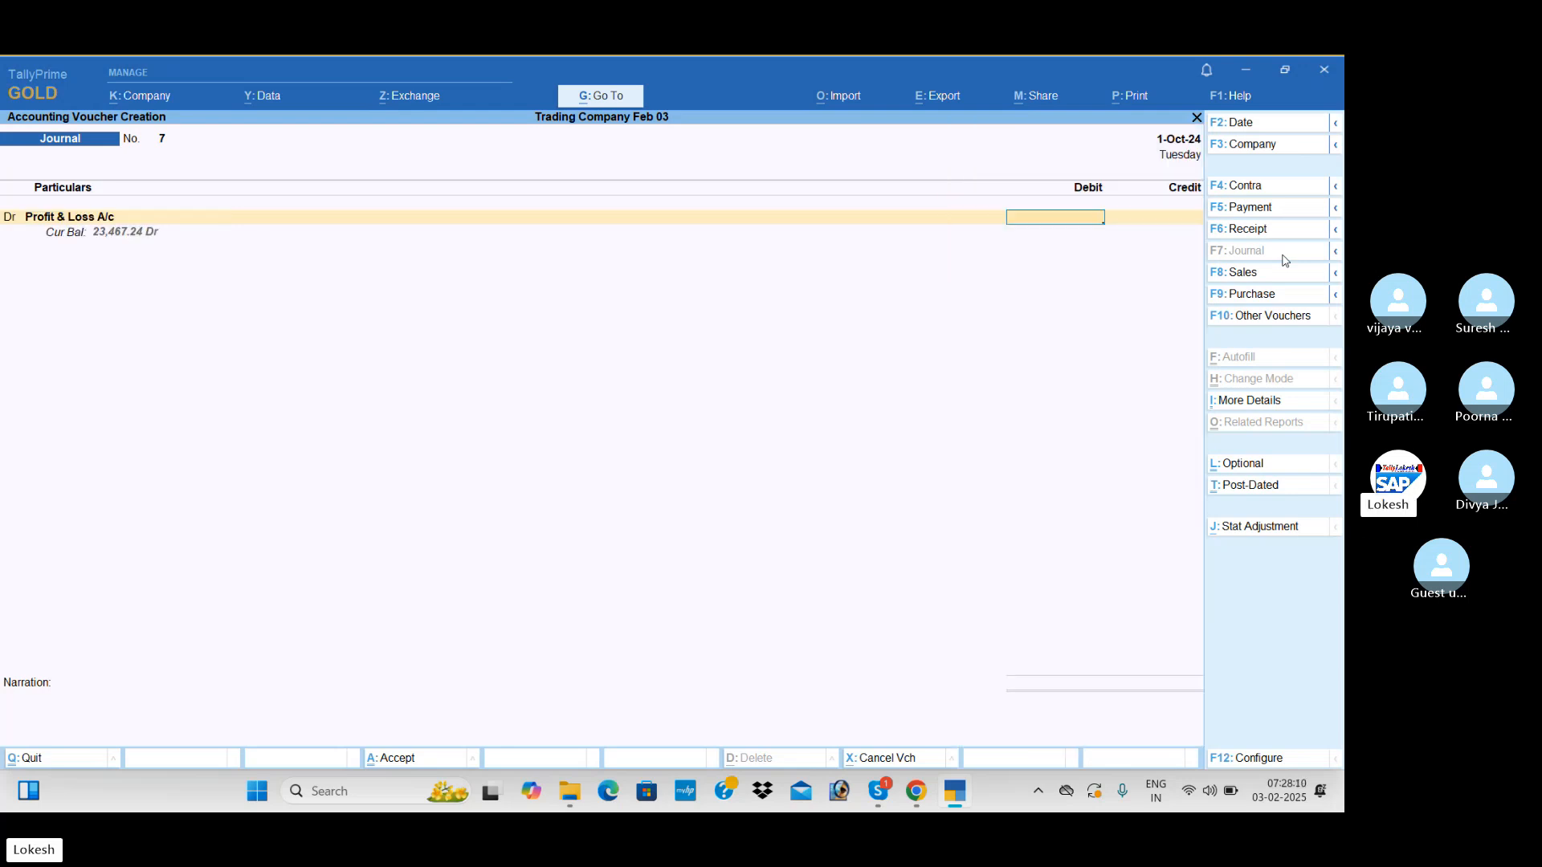
text(23467)
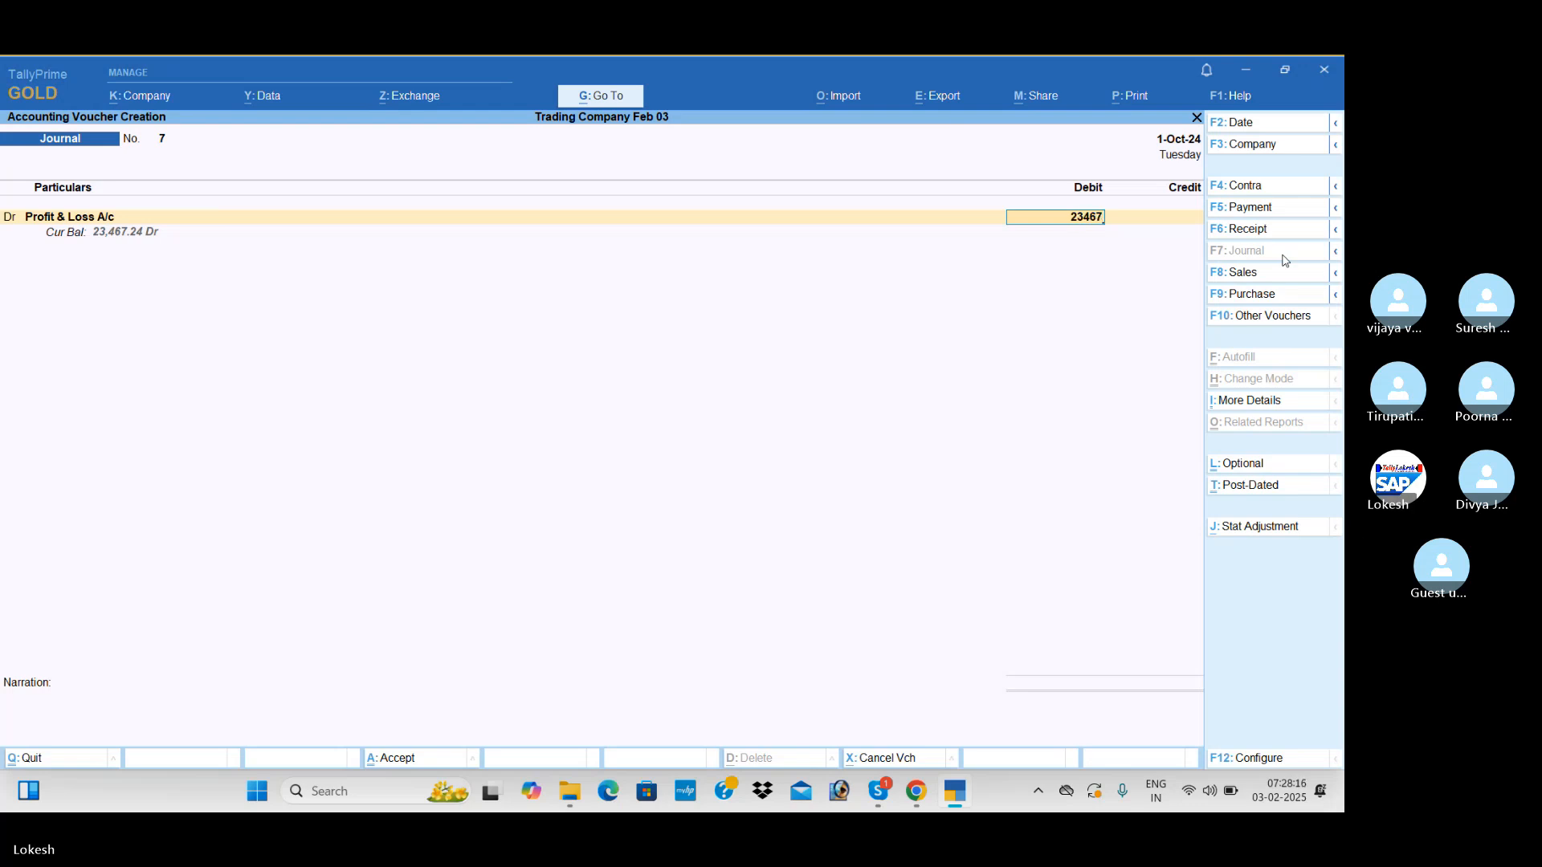
text(.24)
key(Return)
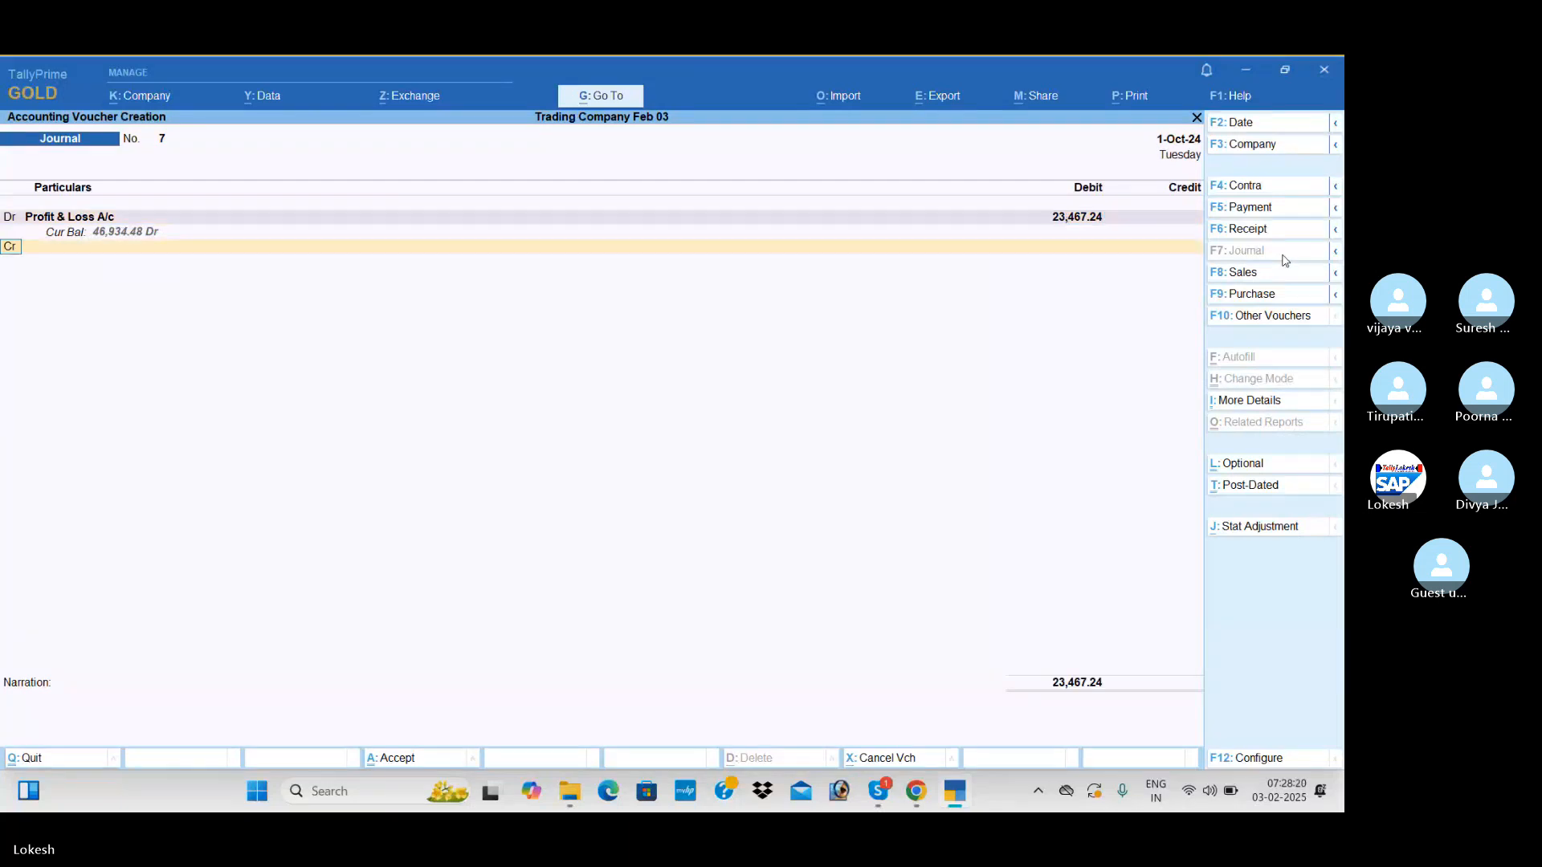
Credit Capital 23,467.24, save the journal without a narration, and leave voucher entry
text(Ca)
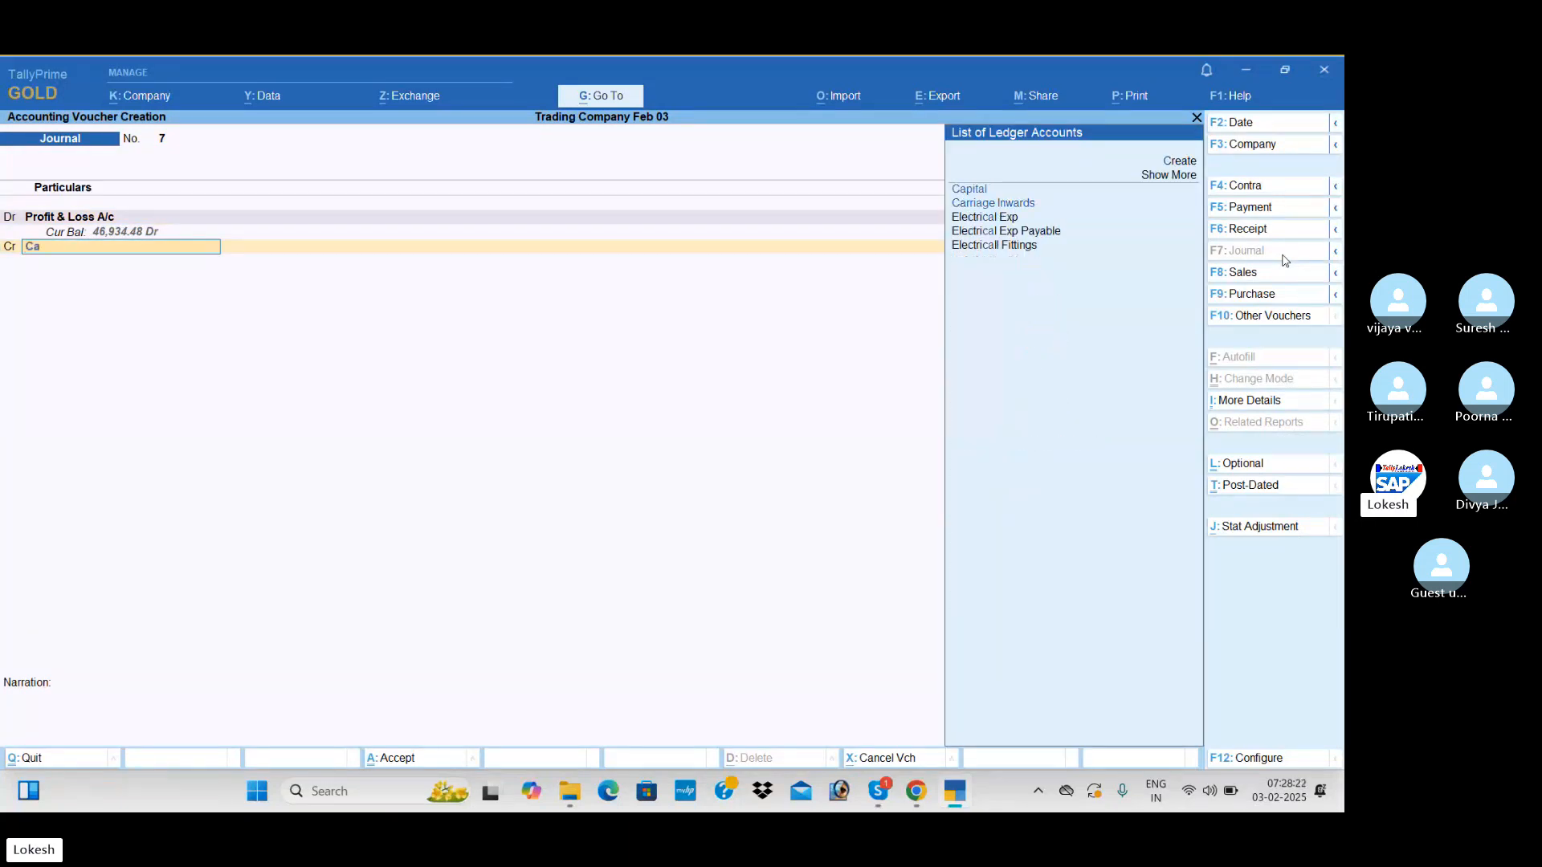
key(Return)
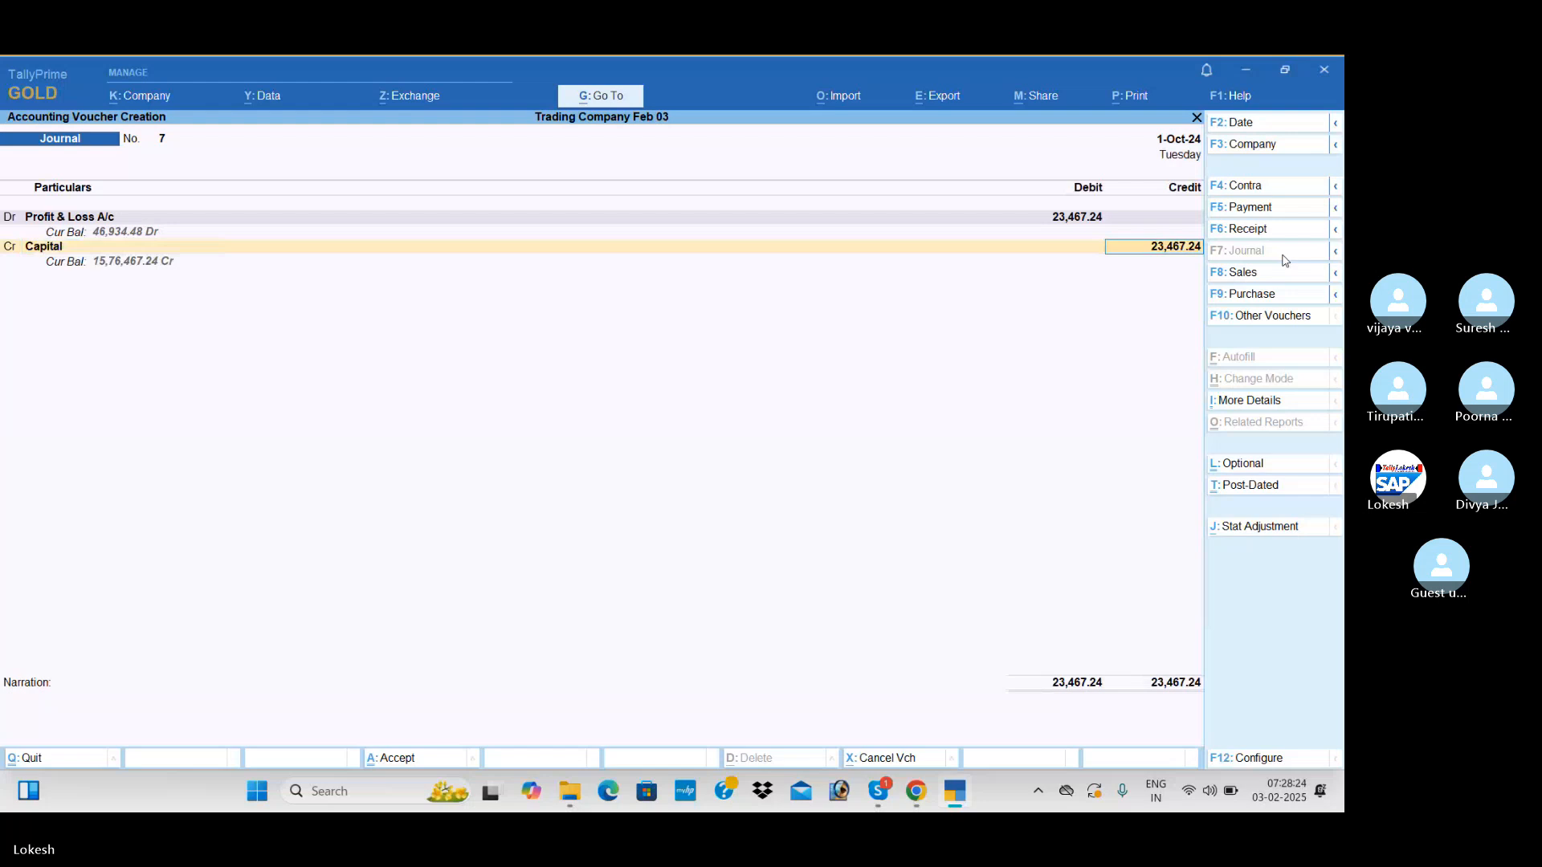
key(Return)
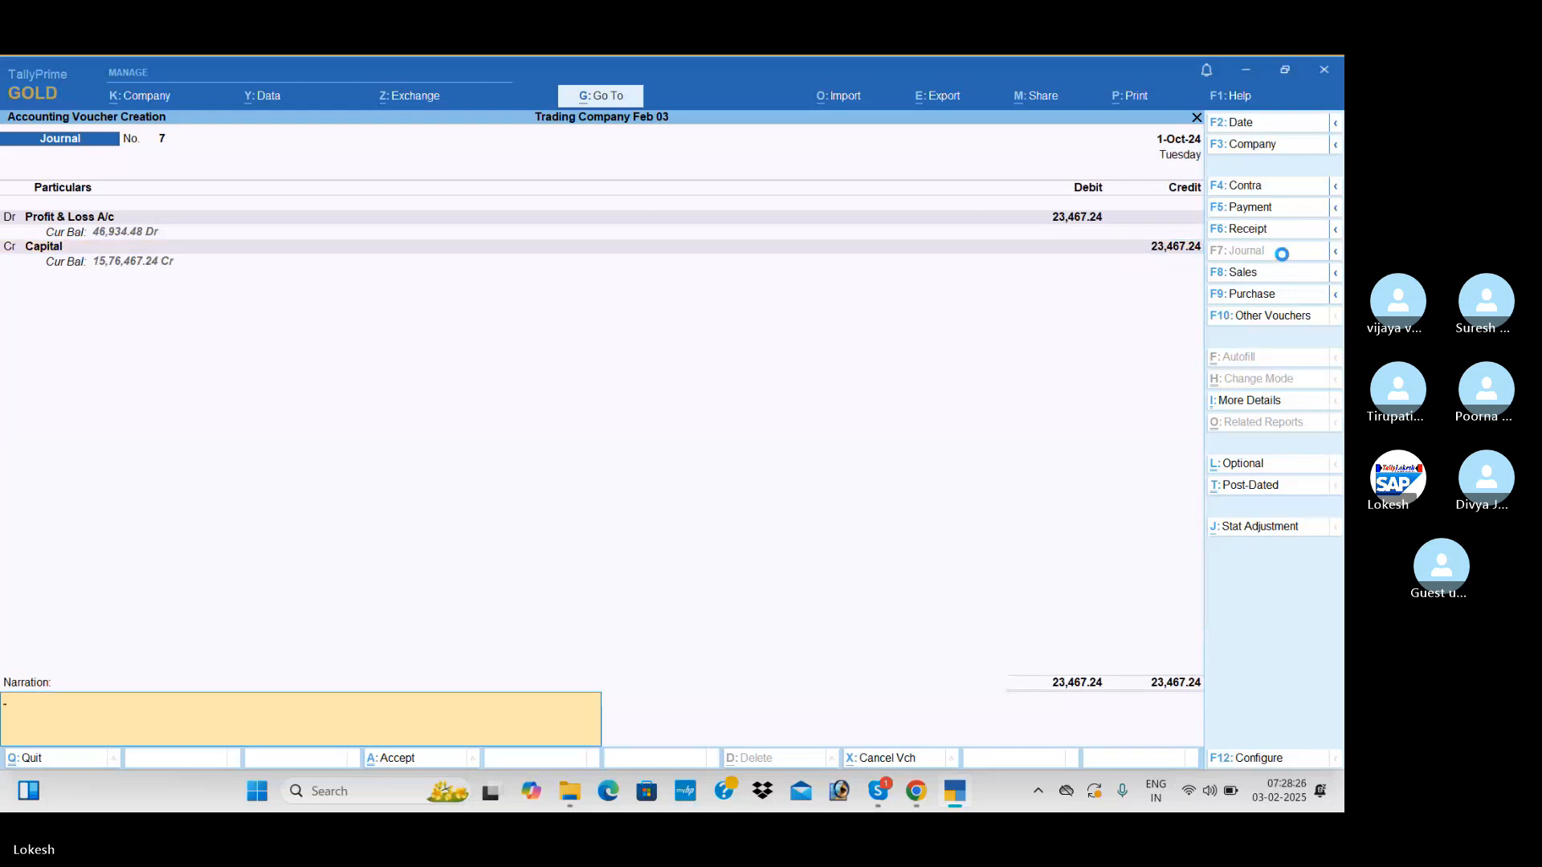
key(Return)
key(Return)
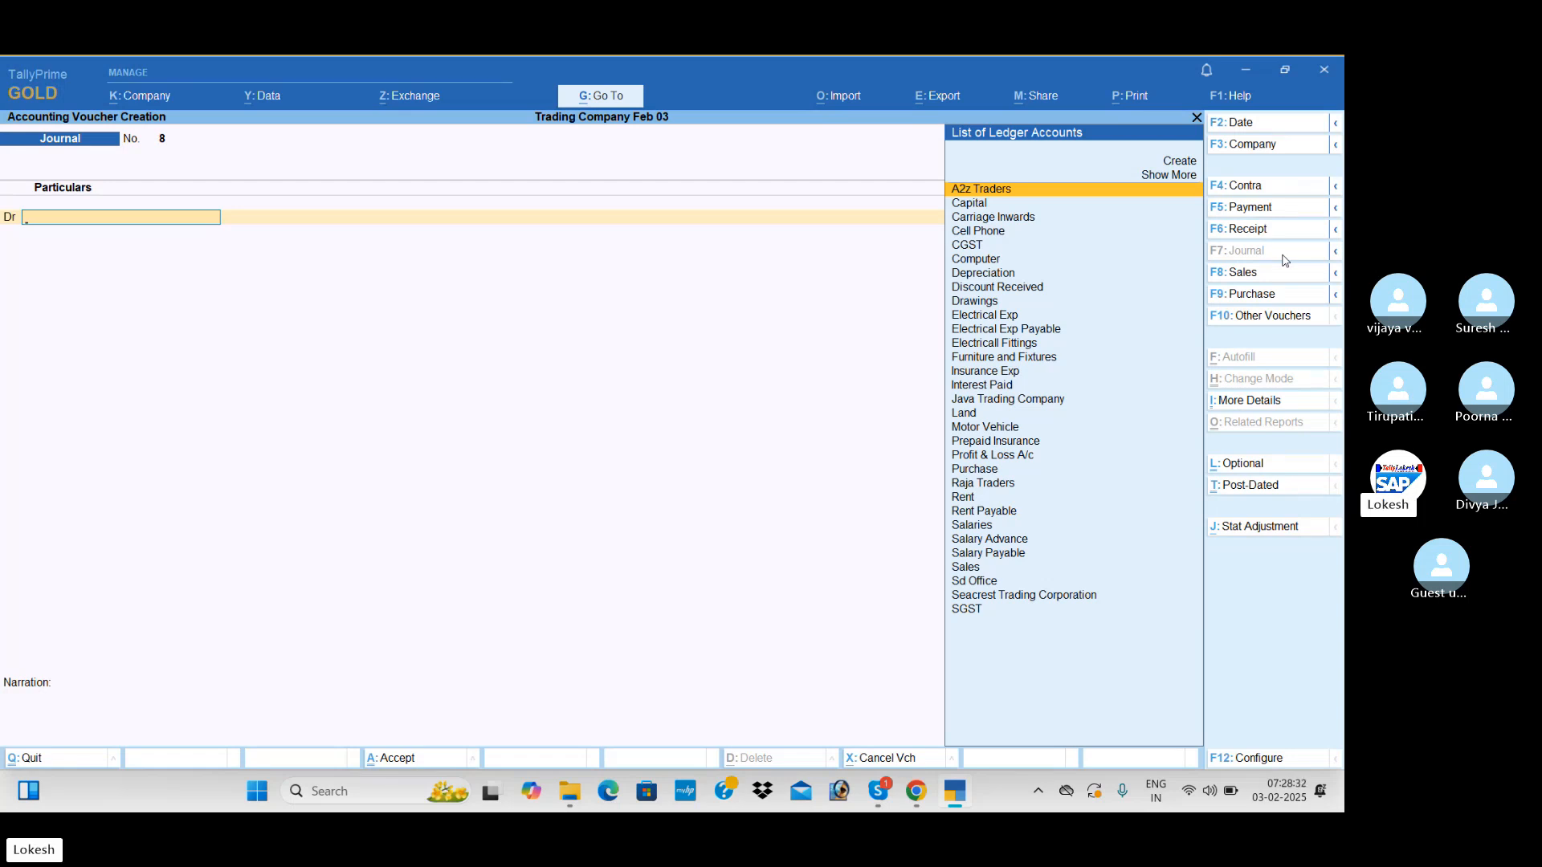
key(Escape)
key(Return)
Review the Balance Sheet of Trading Company Feb 03 in detailed form, and close it
key(Down)
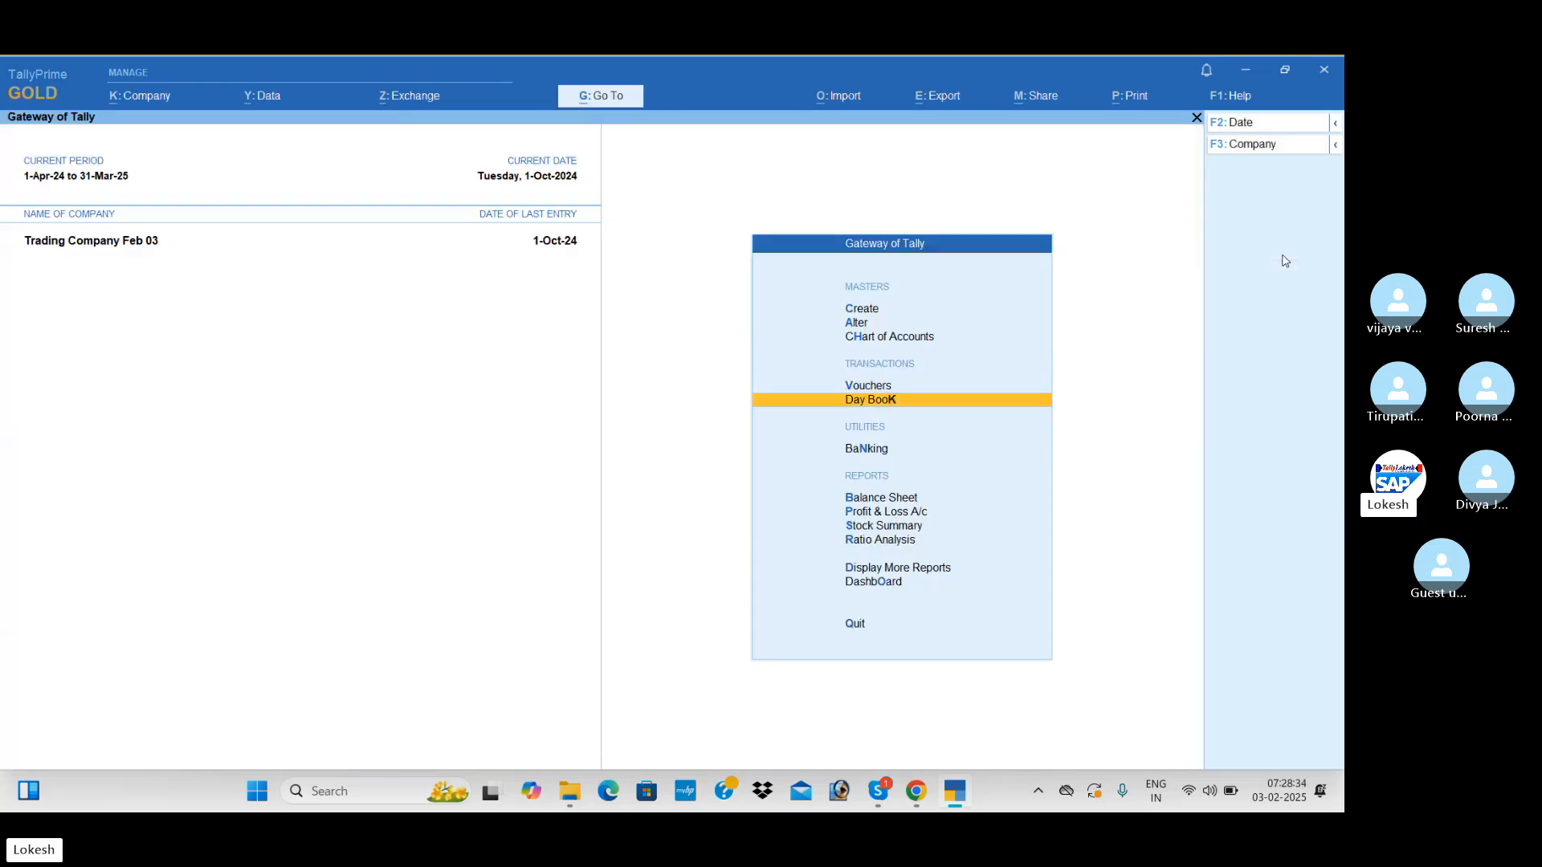
key(Down)
key(Down)
key(Up)
key(Return)
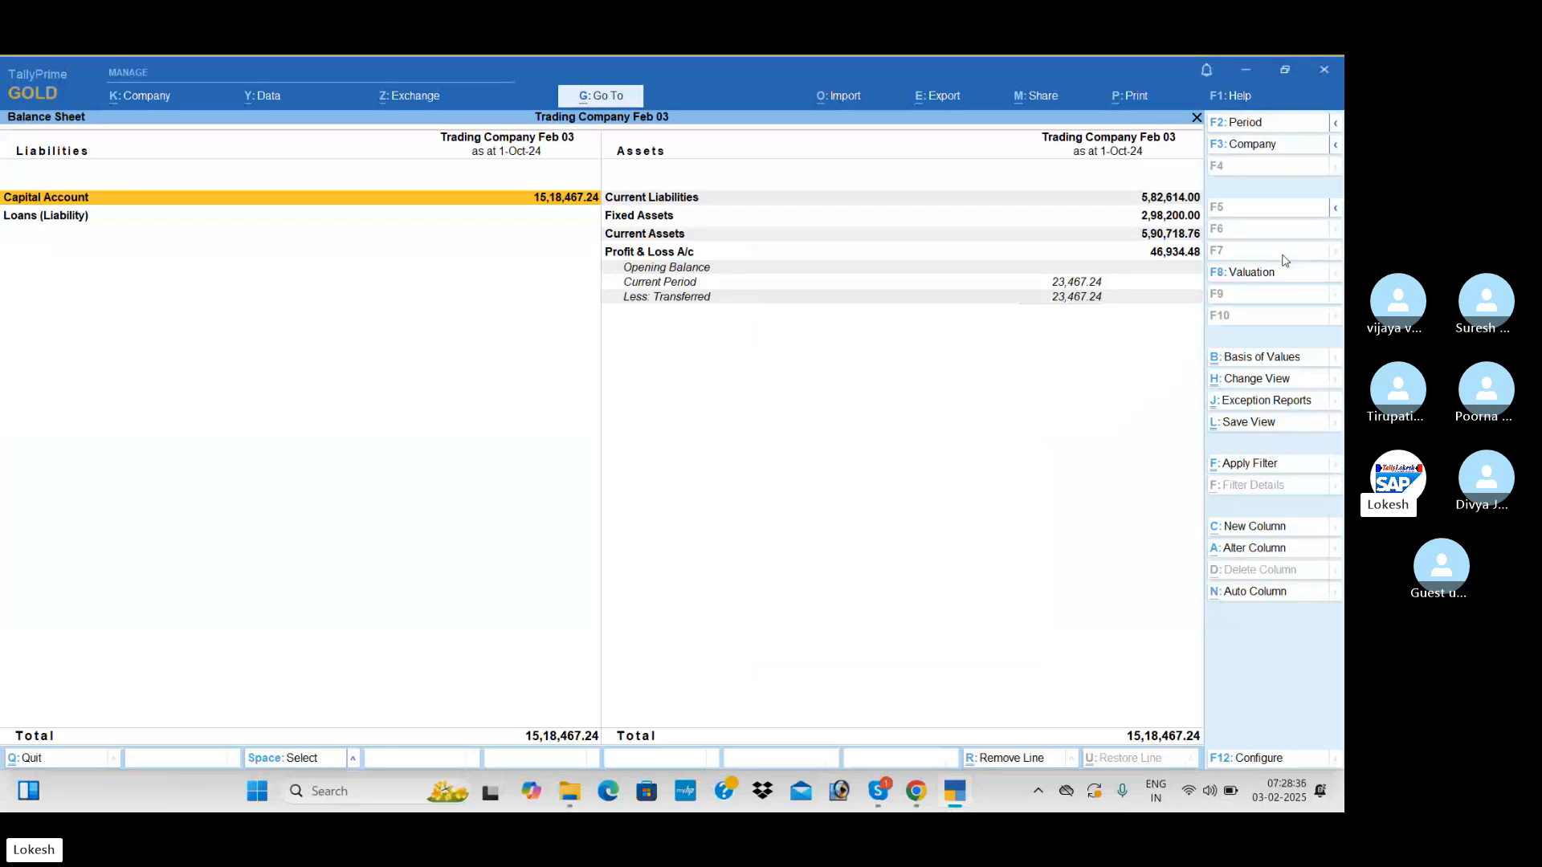
key(alt+F5)
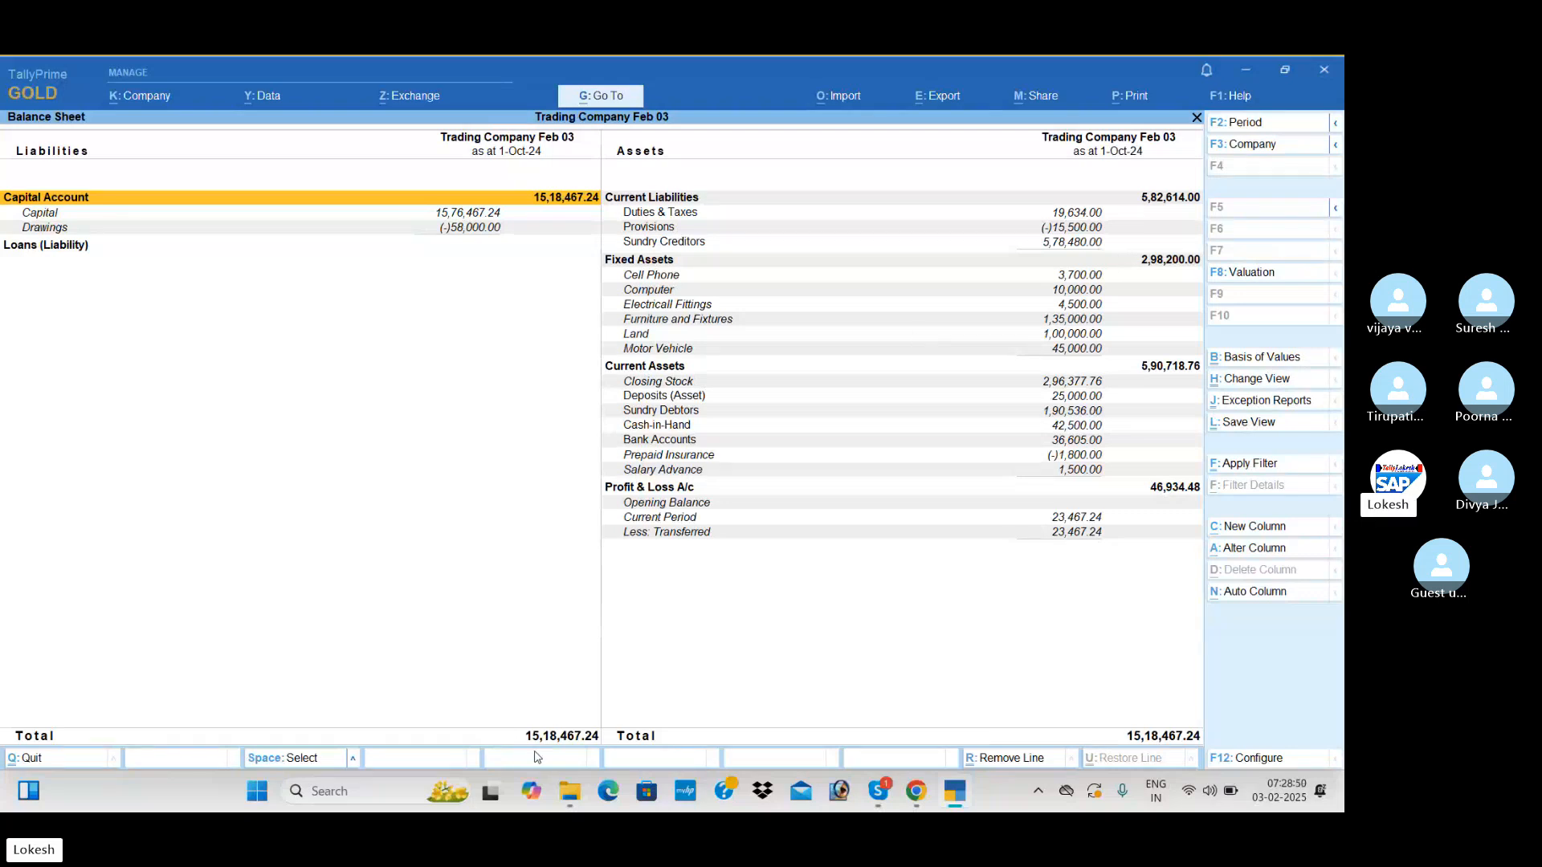
key(Escape)
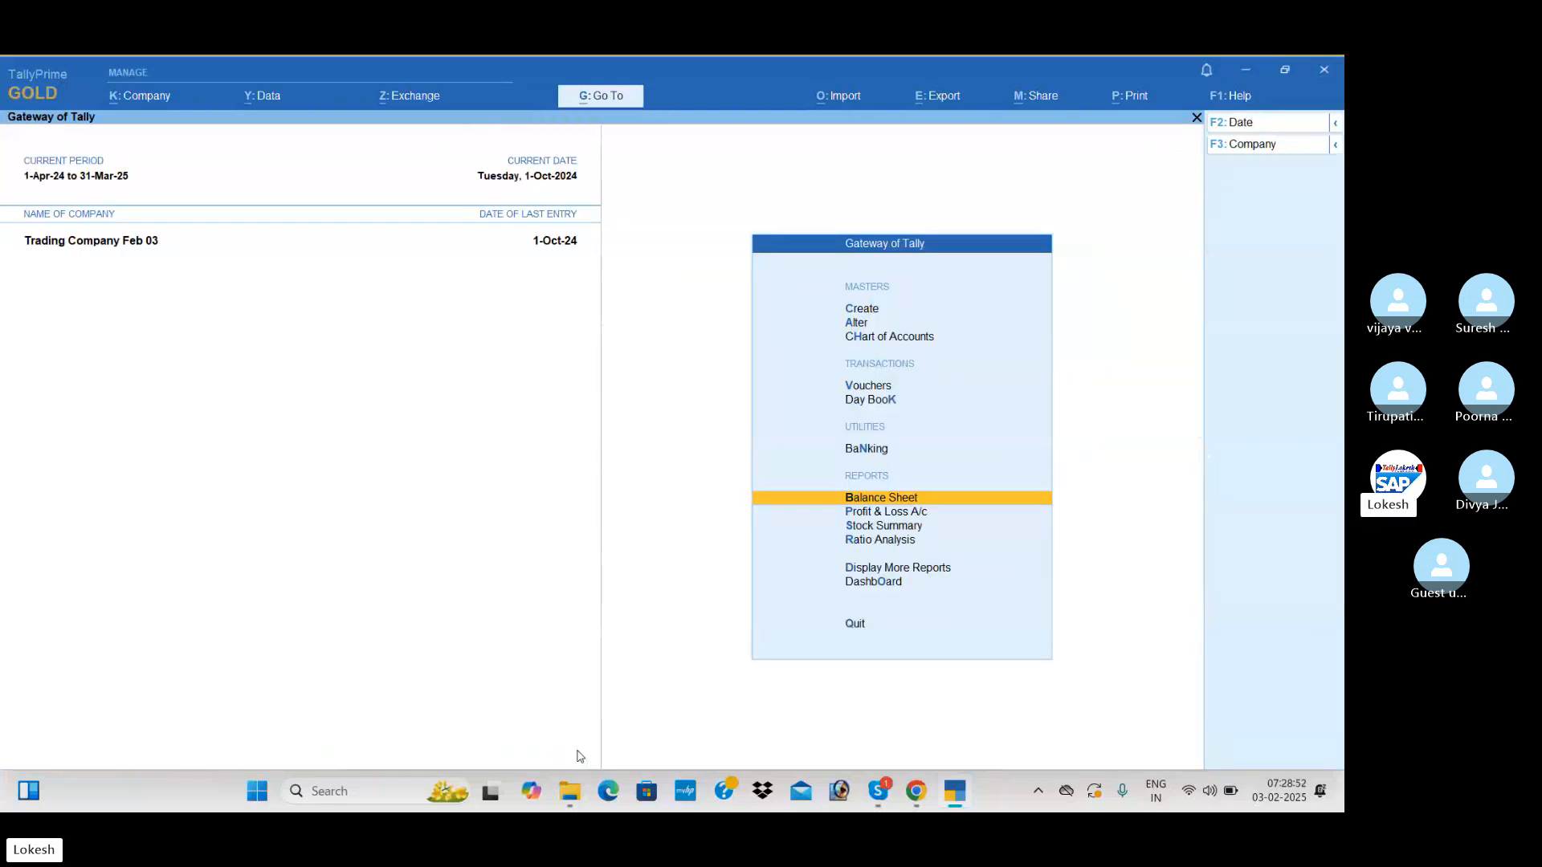
Split the data of Trading Company Feb 03 from 1-Apr-25
click(279, 97)
key(Down)
key(Down)
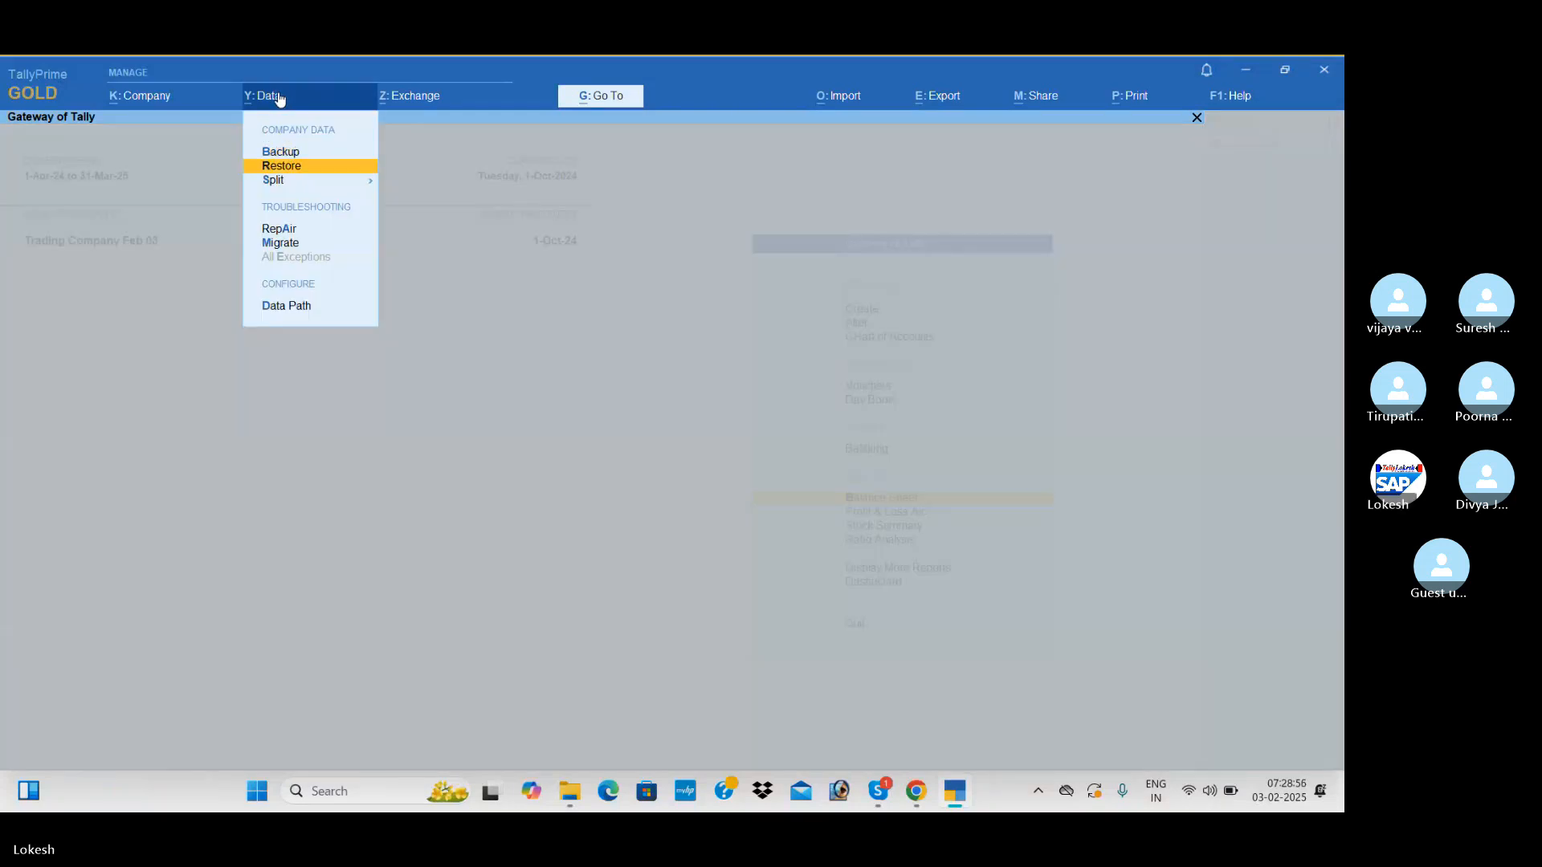
key(Return)
key(Down)
key(Return)
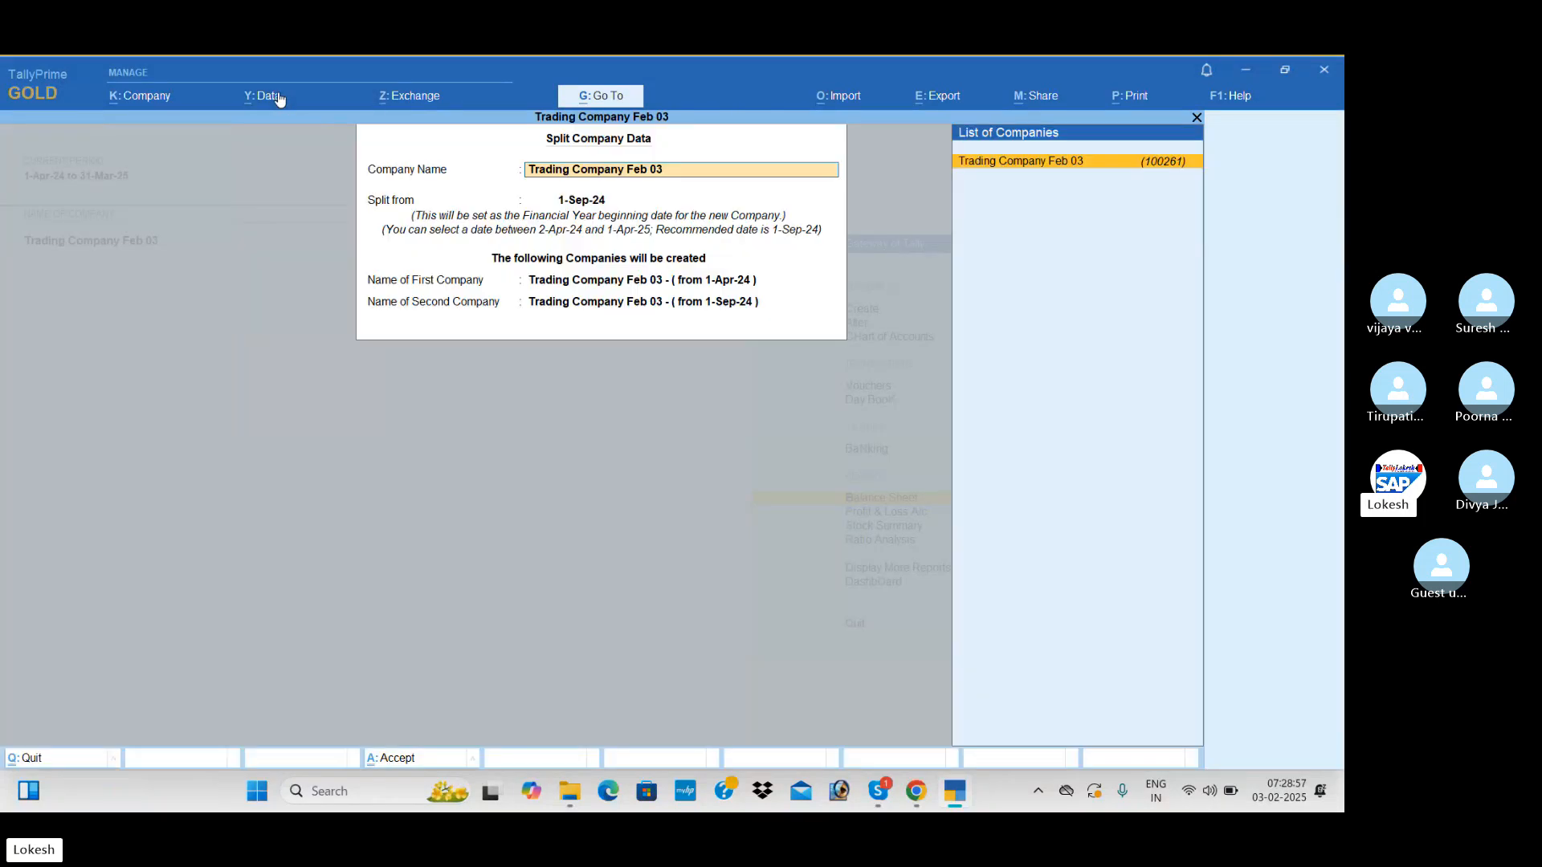
key(Return)
text(1-4-25)
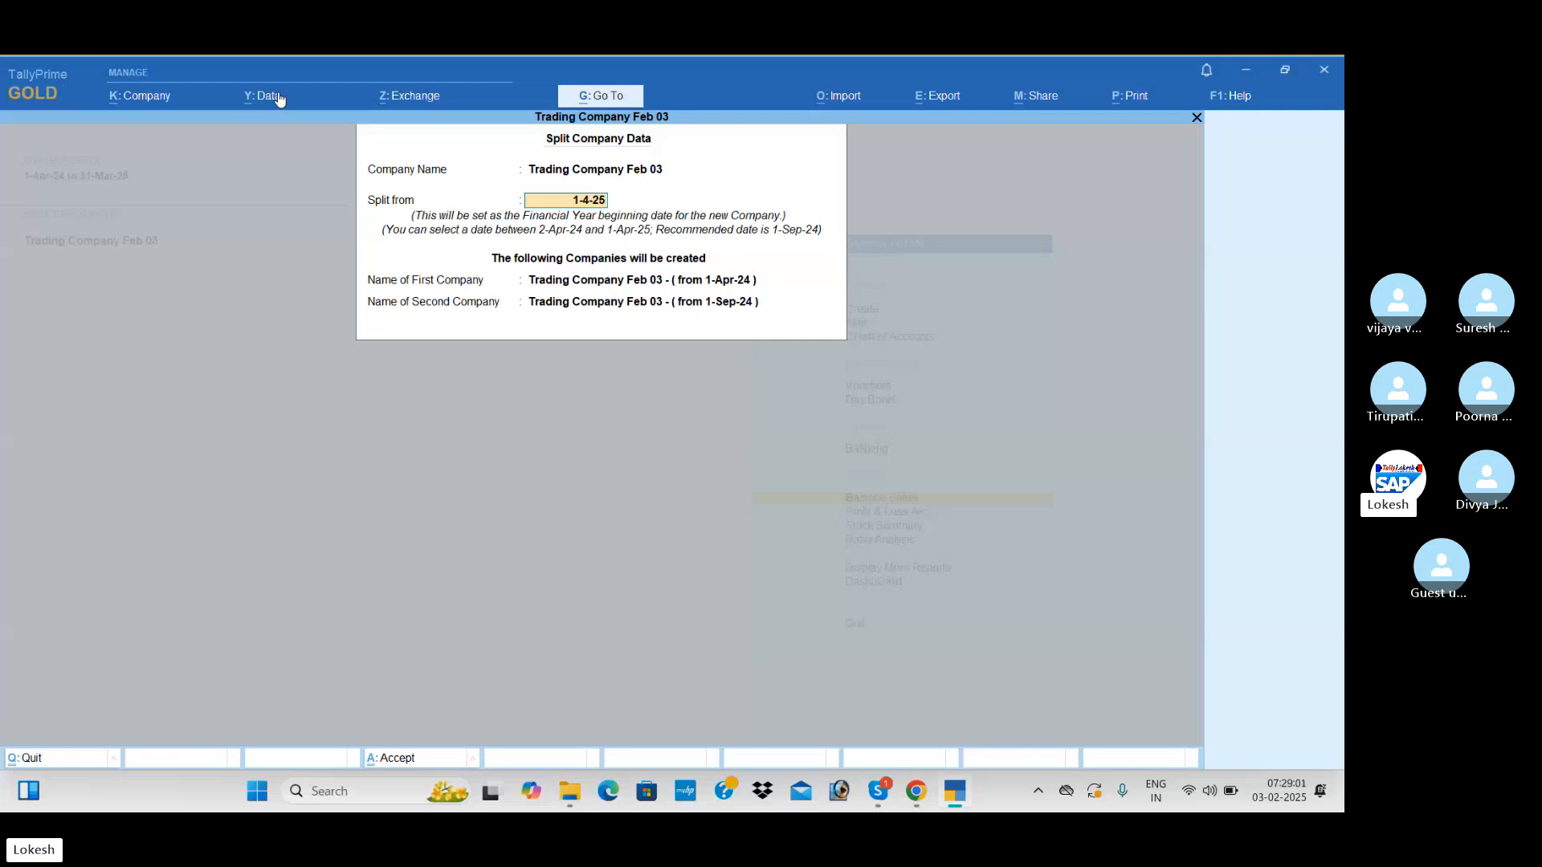
key(Return)
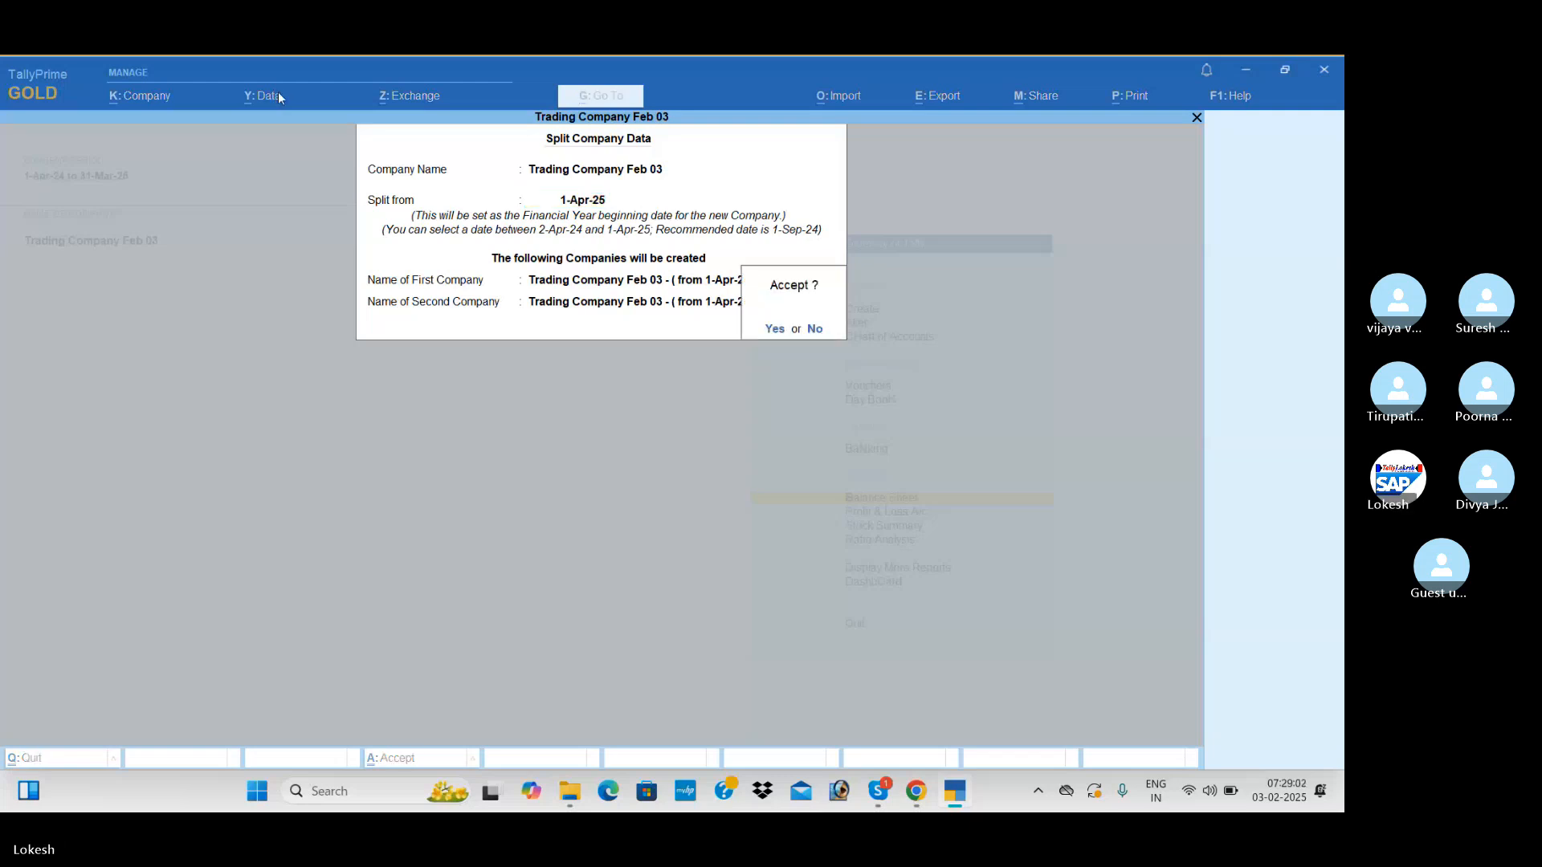
key(Return)
key(Return)
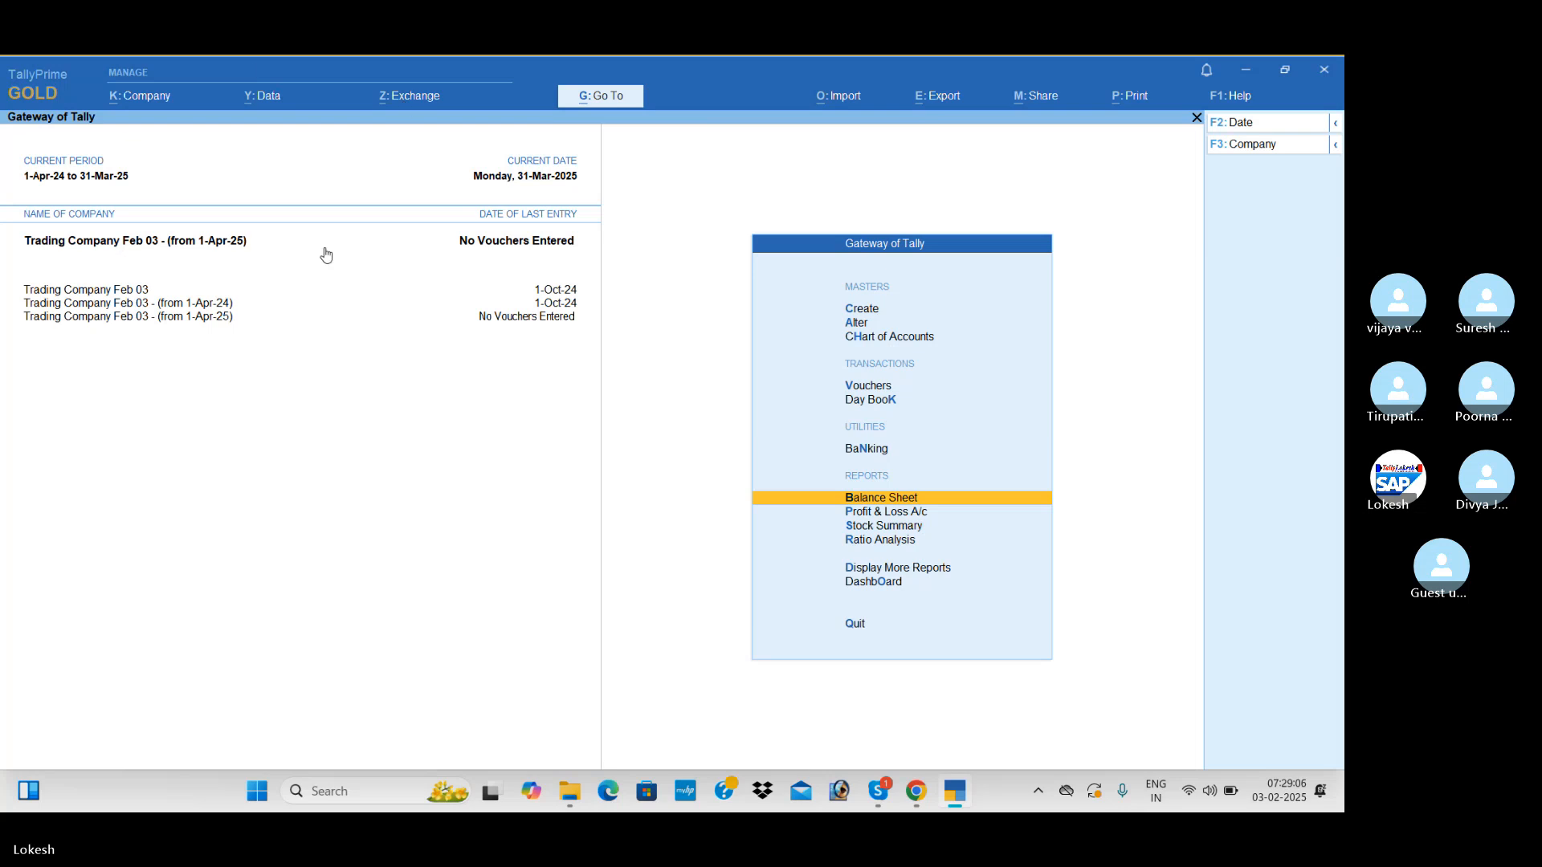
Delete the split company Trading Company Feb 03 - (from 1-Apr-24)
click(158, 99)
key(Return)
key(Return)
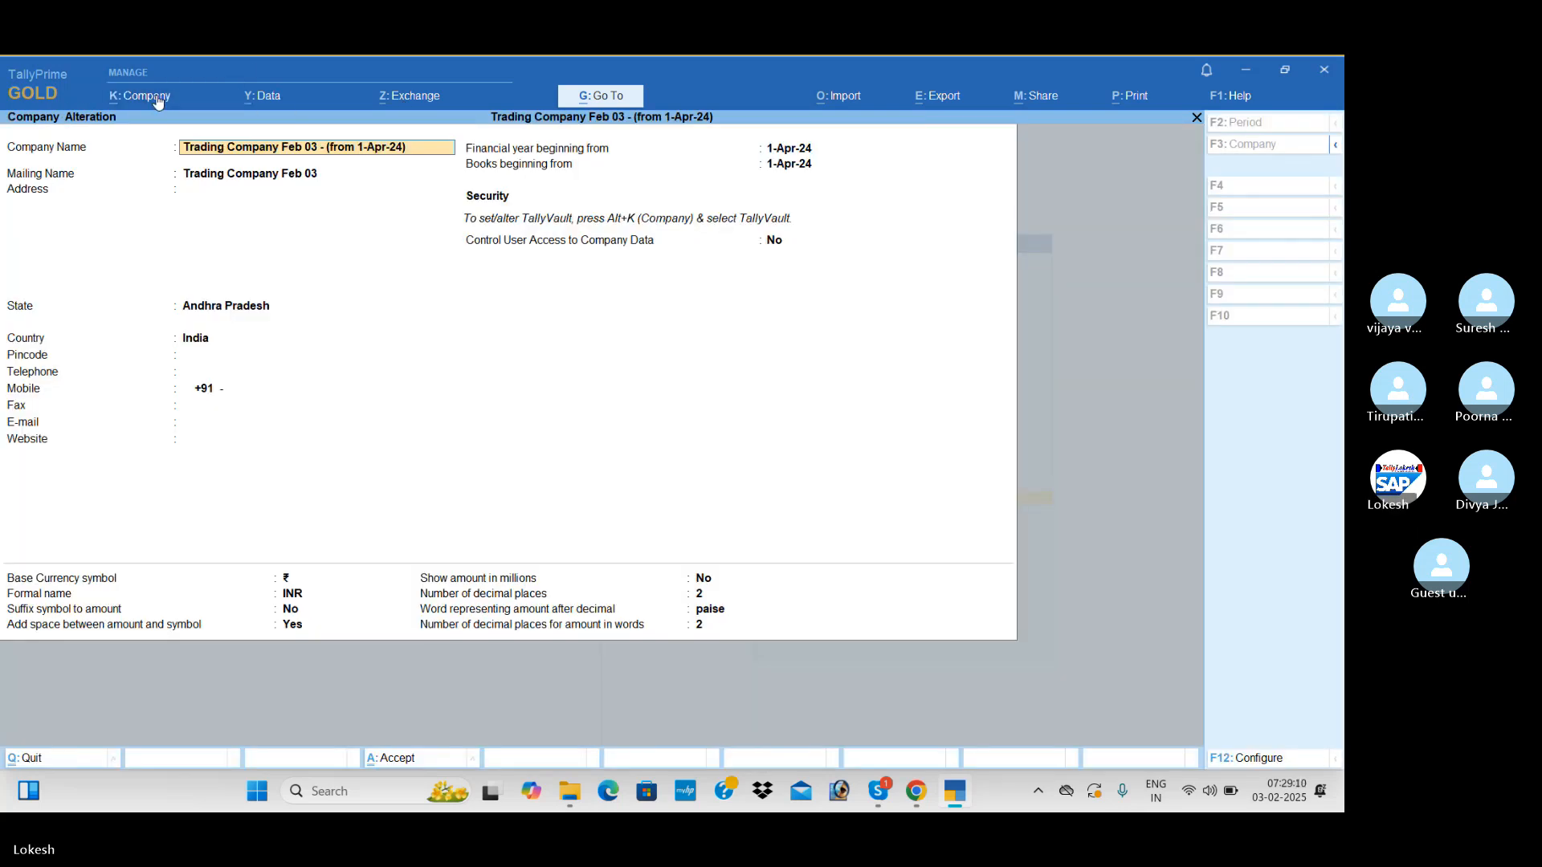
key(alt+d)
key(y)
key(y)
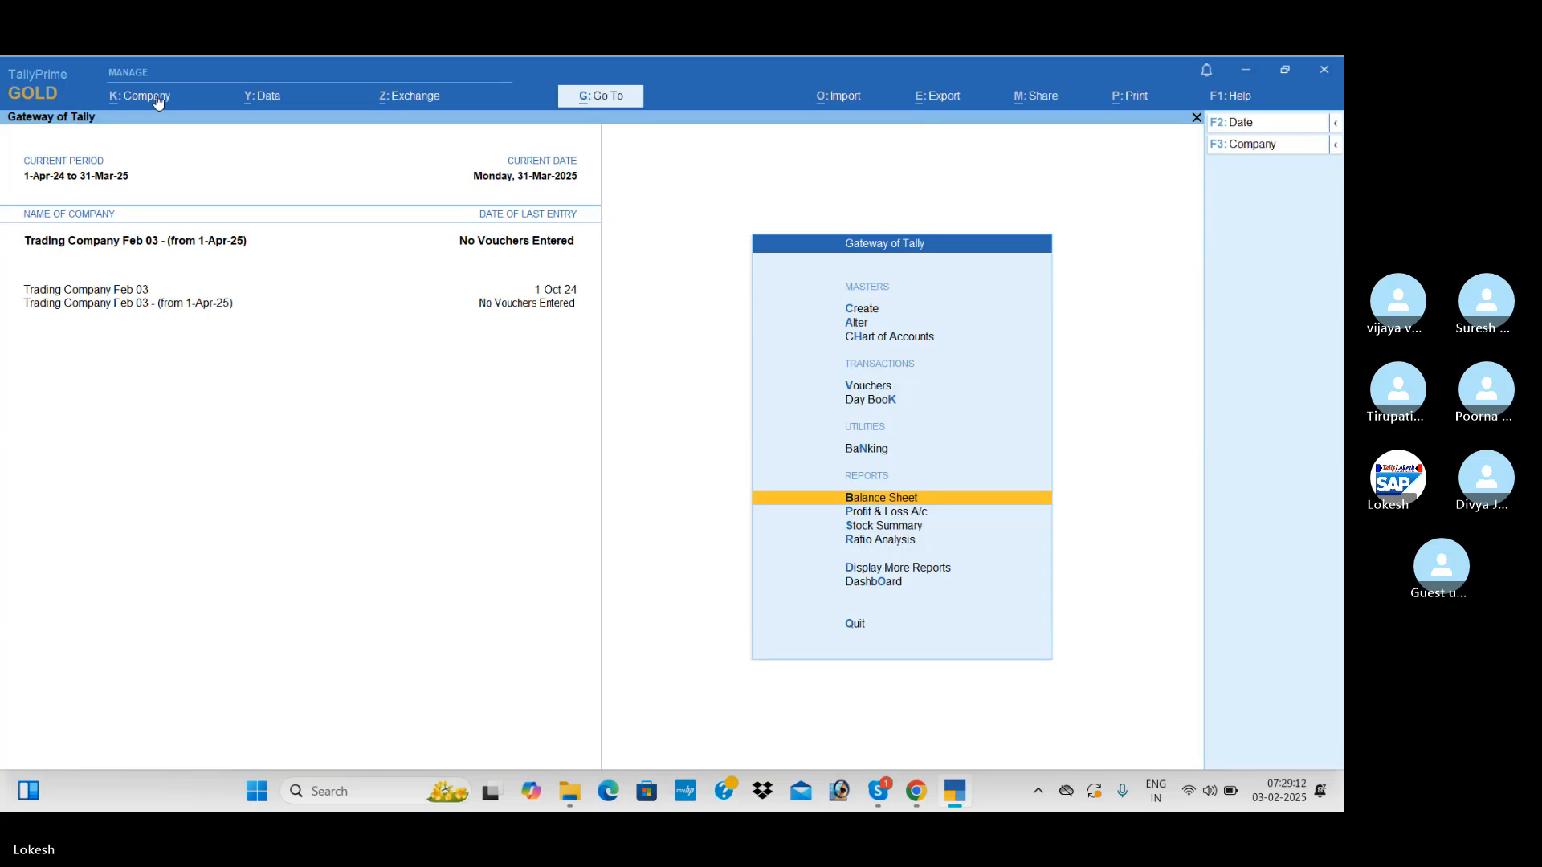
Rename the original Trading Company Feb 03 as Trading Company Feb 03 (24-25) and save the alteration
click(158, 102)
key(a)
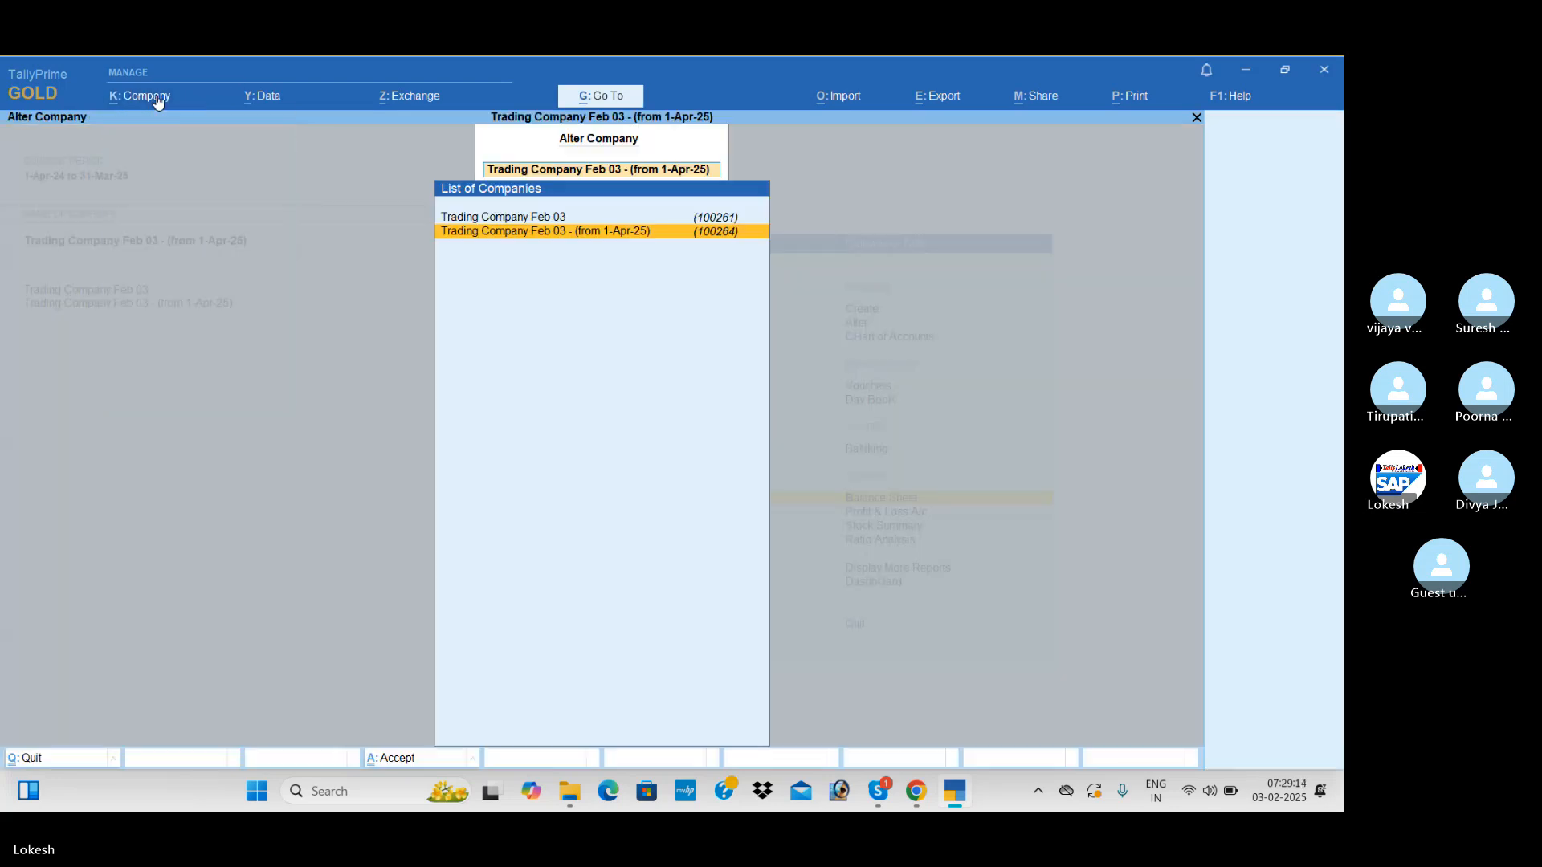
key(Up)
key(Return)
key(ctrl)
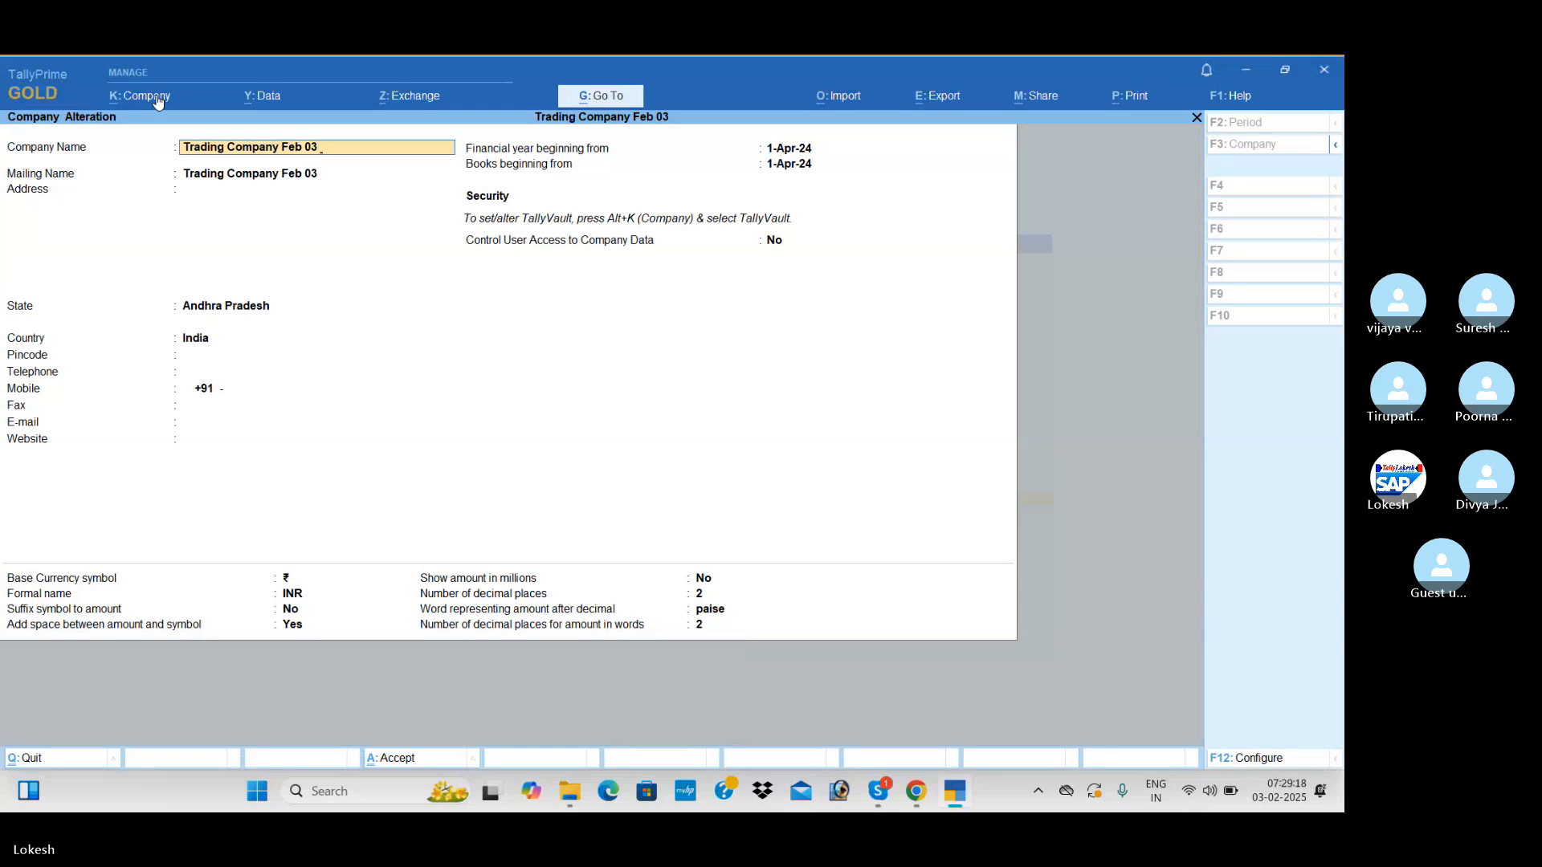
text((24-2)
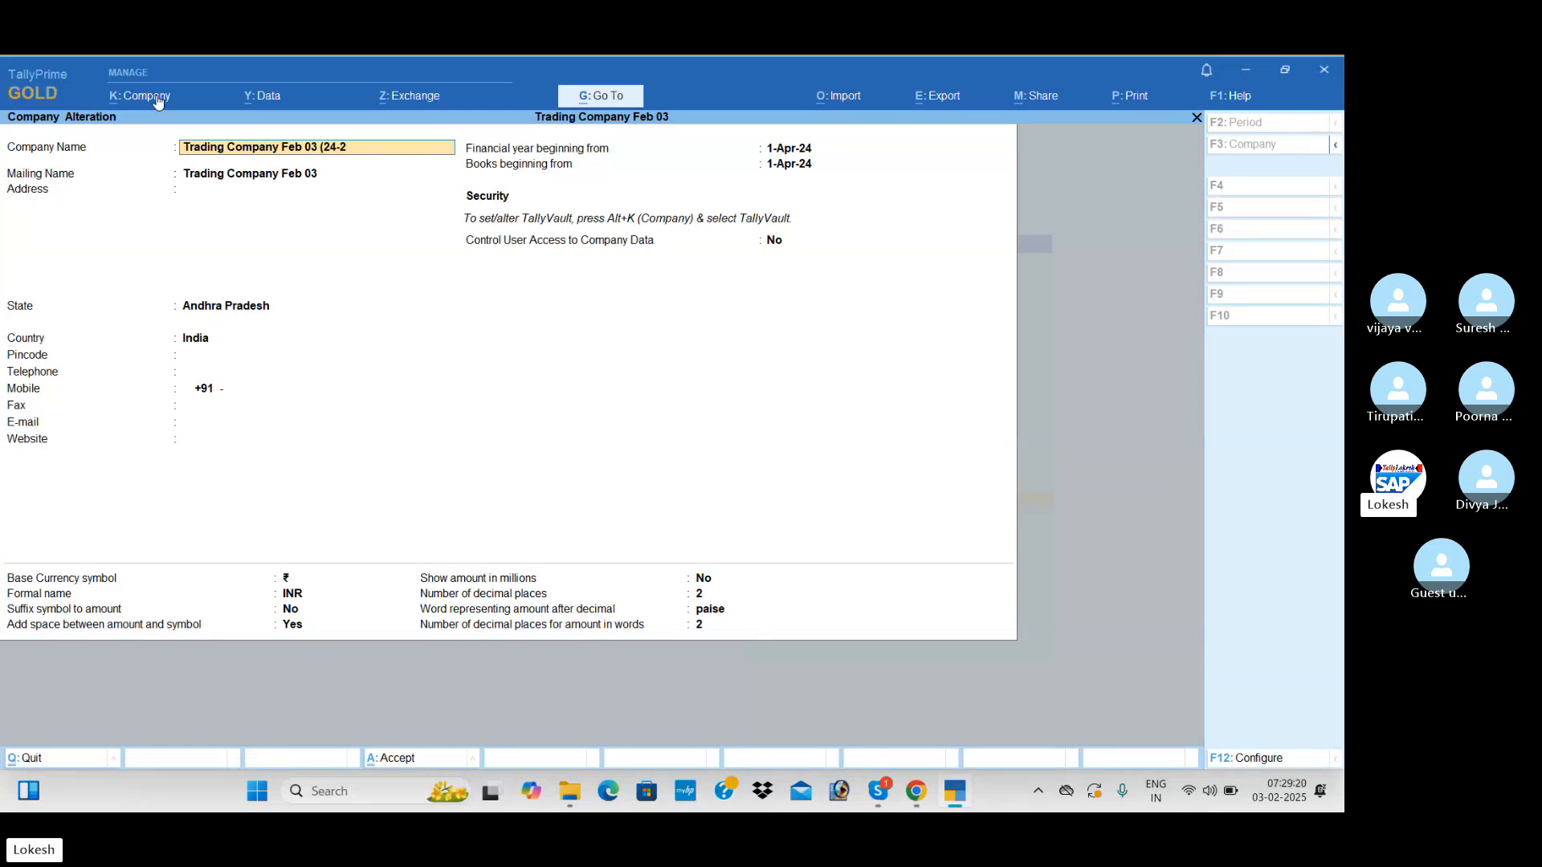
text(5))
key(Return)
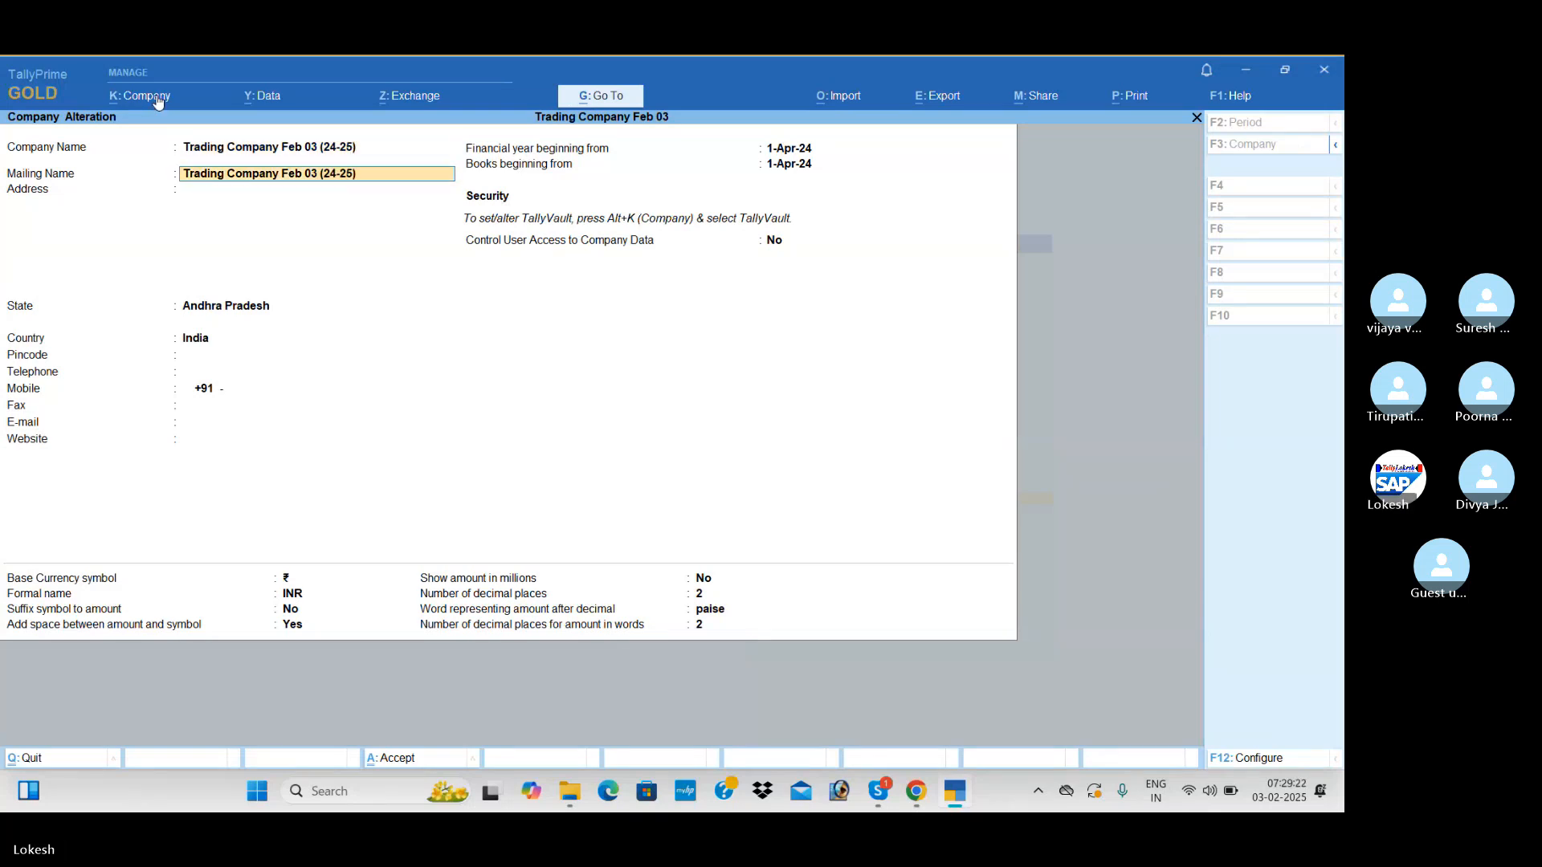
key(ctrl+F3)
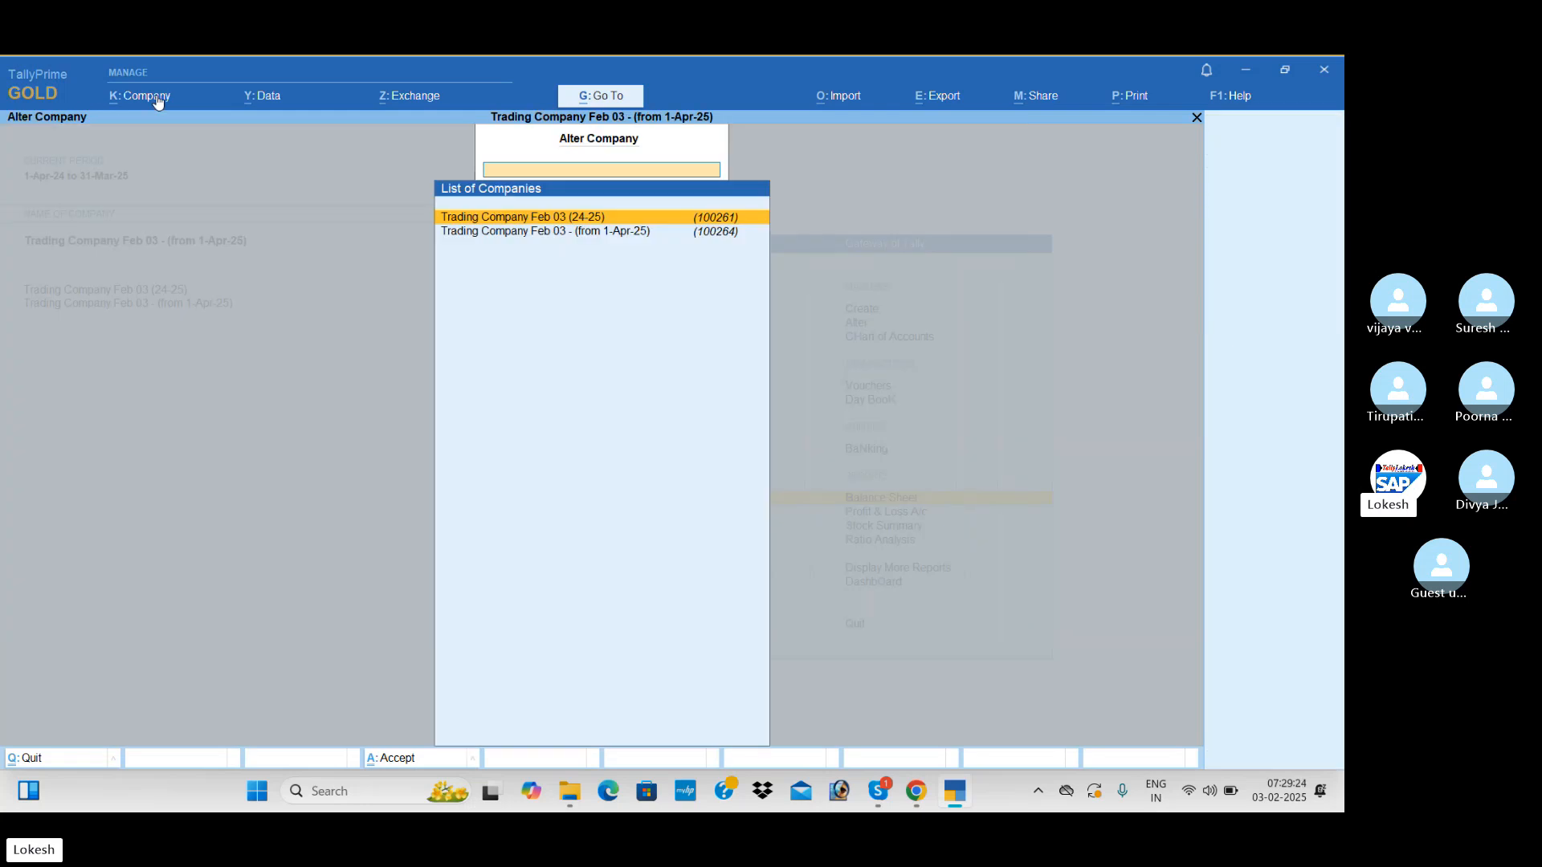
Rename the split company that starts from 1-Apr-25 as Trading Company Feb 03 (25-26) and save the alteration
key(Return)
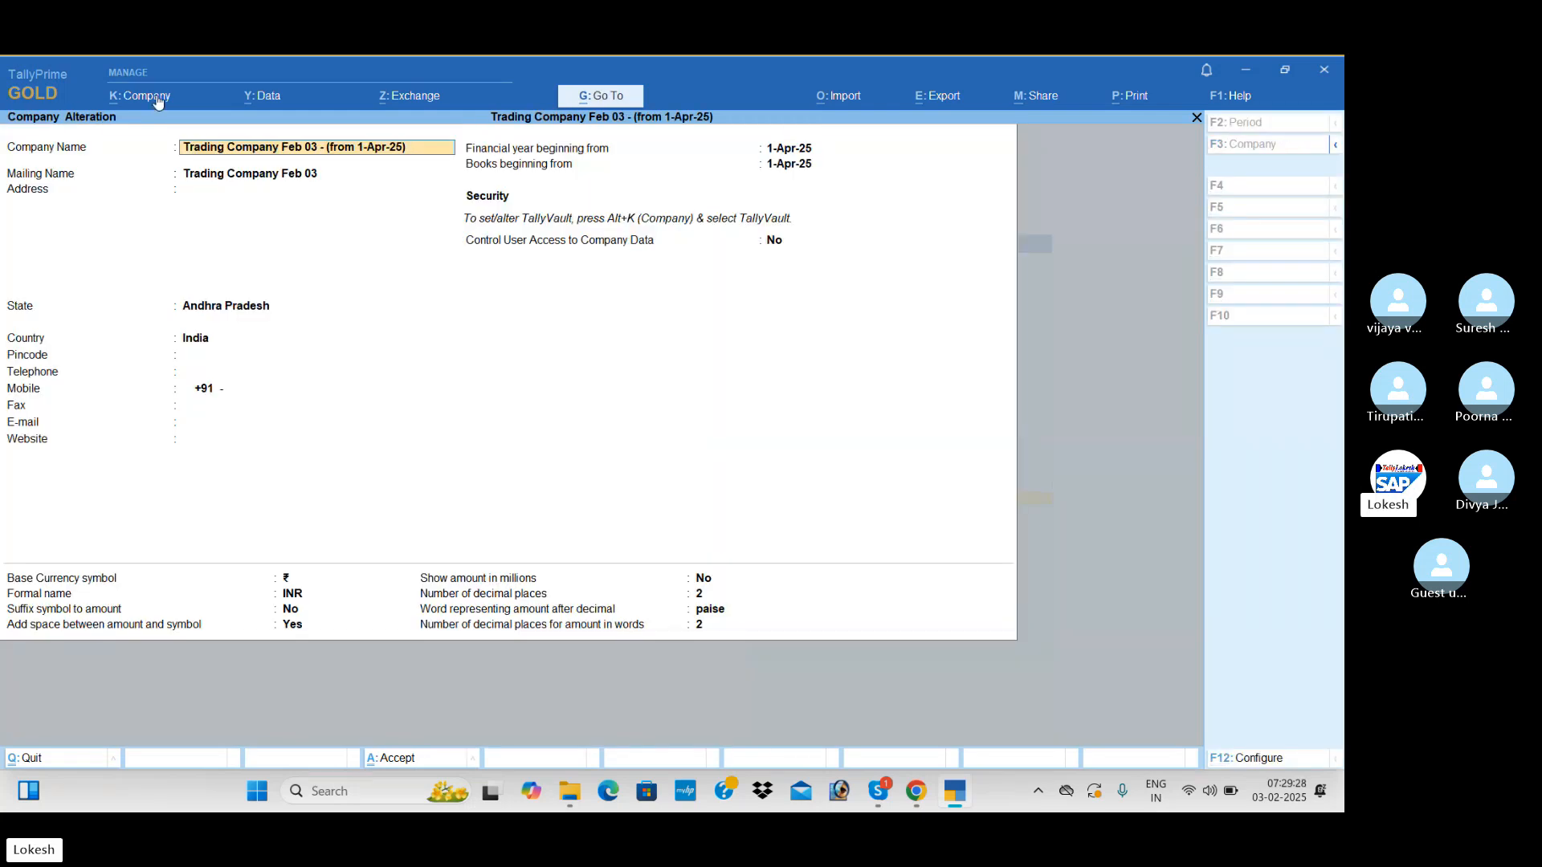
key(BackSpace)
key(BackSpace)
key(BackSpace)
key(BackSpace)
key(BackSpace)
key(BackSpace)
key(BackSpace)
key(BackSpace)
key(BackSpace)
key(BackSpace)
key(BackSpace)
key(BackSpace)
key(BackSpace)
key(BackSpace)
key(BackSpace)
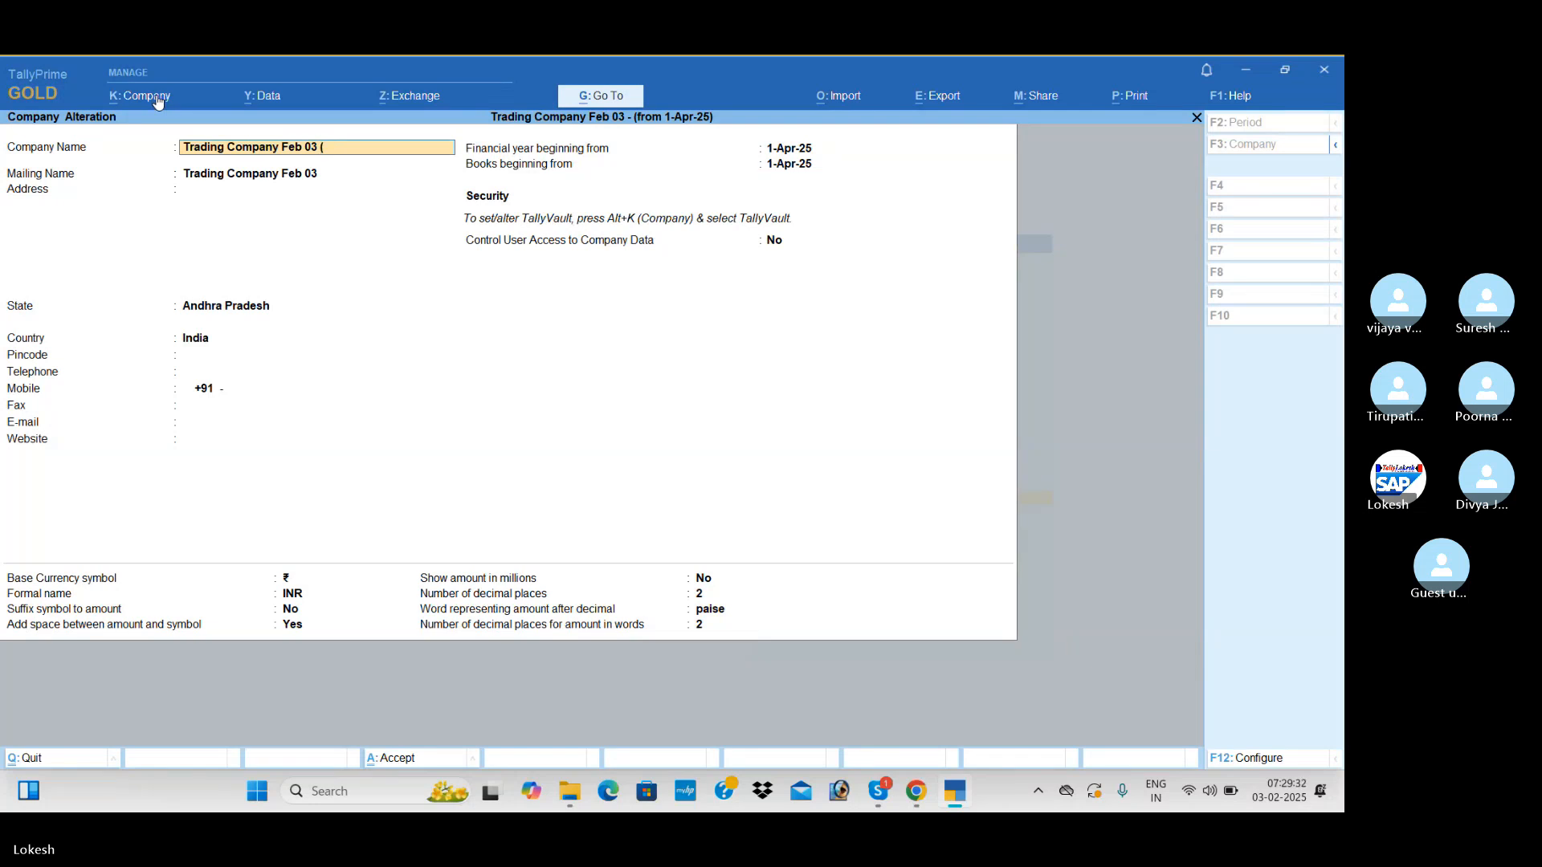
text(25-26)
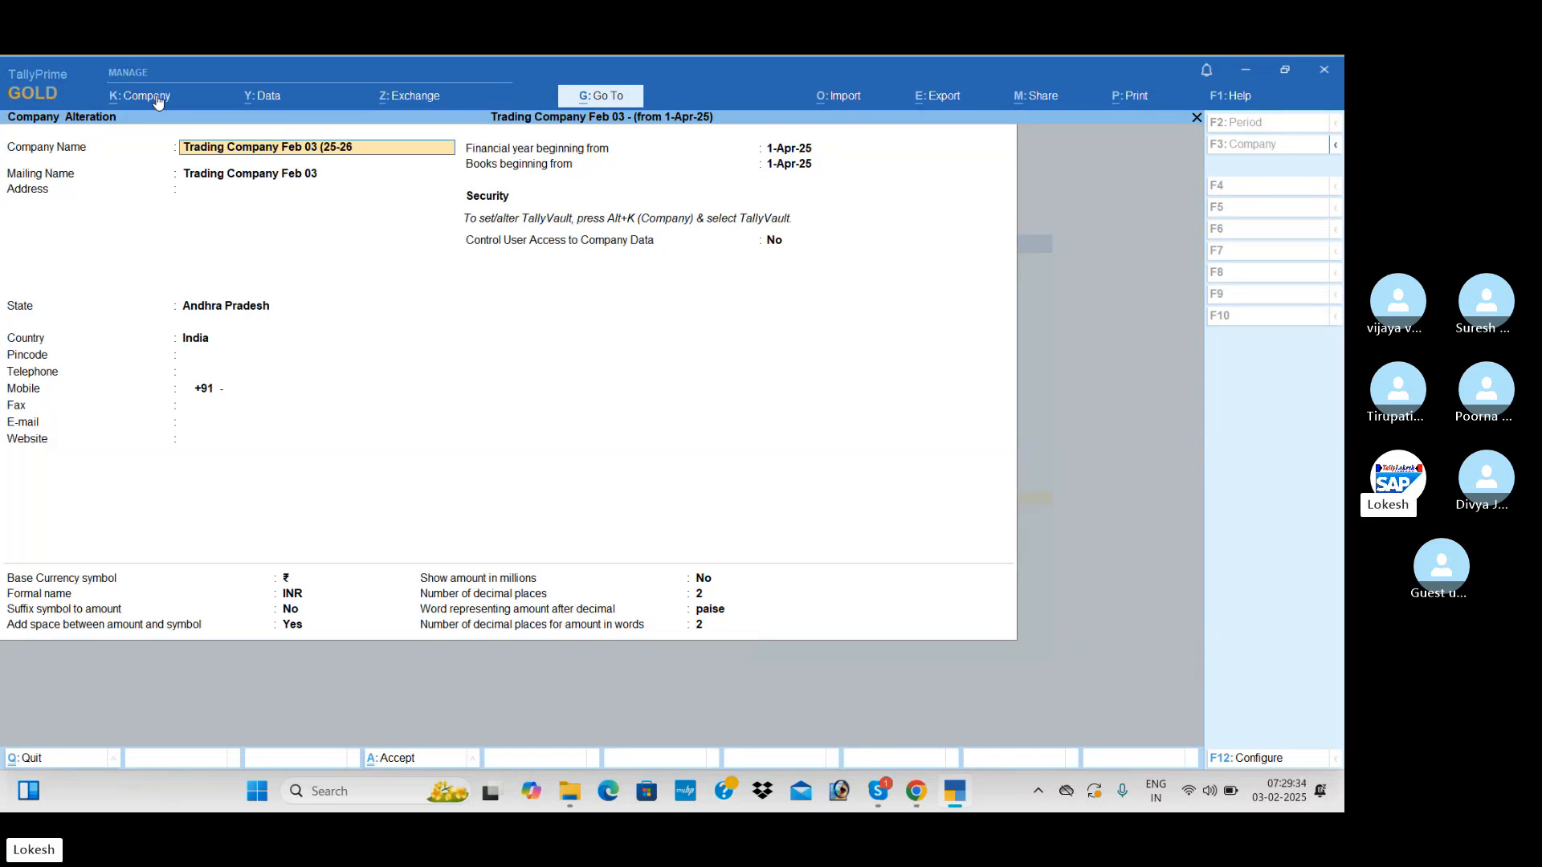
text())
key(Return)
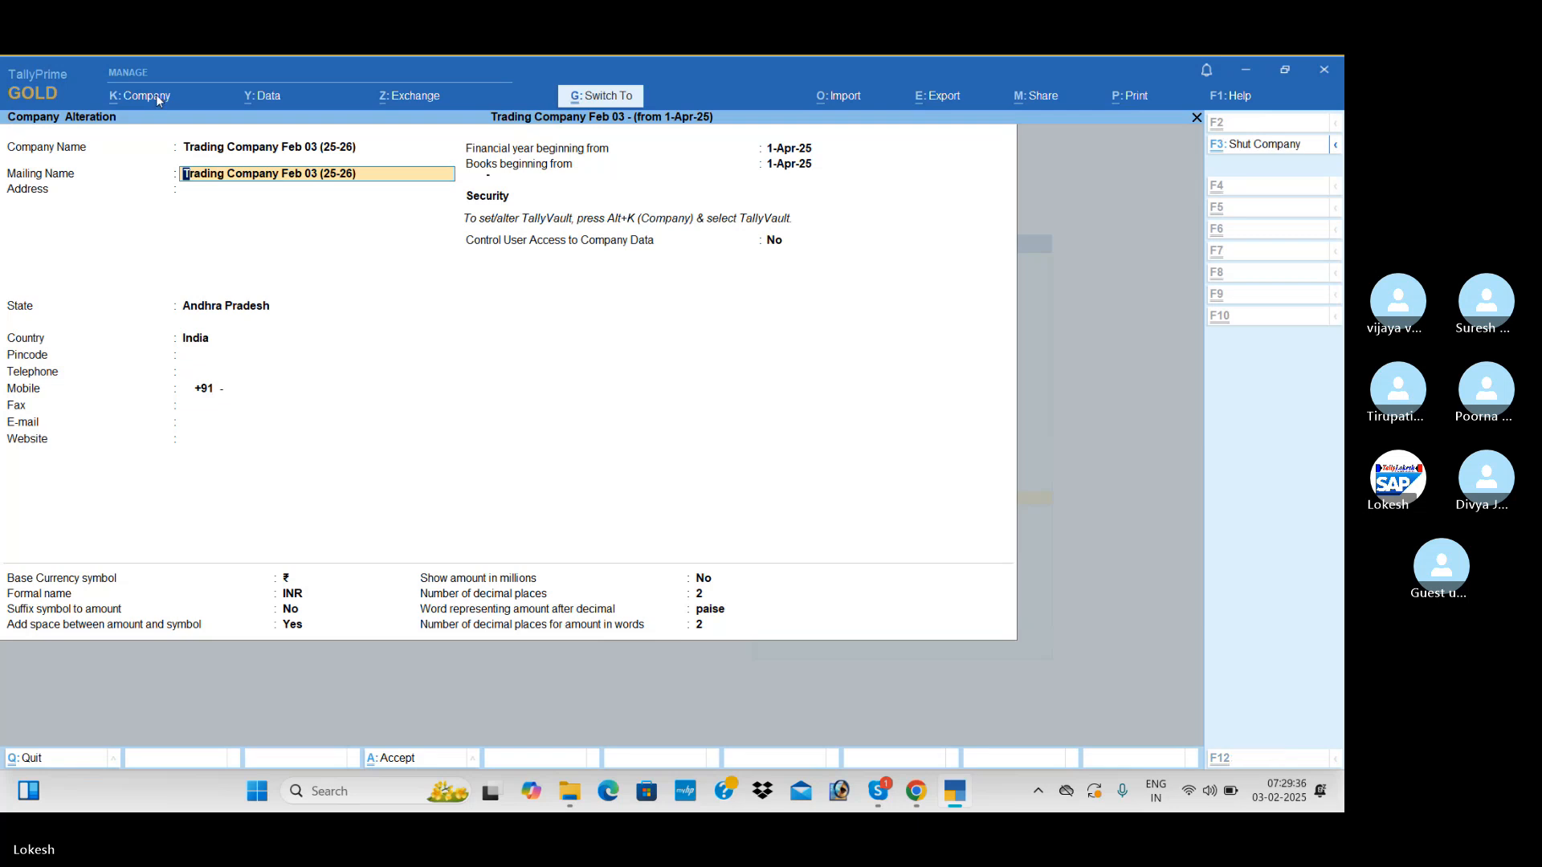
key(ctrl+a)
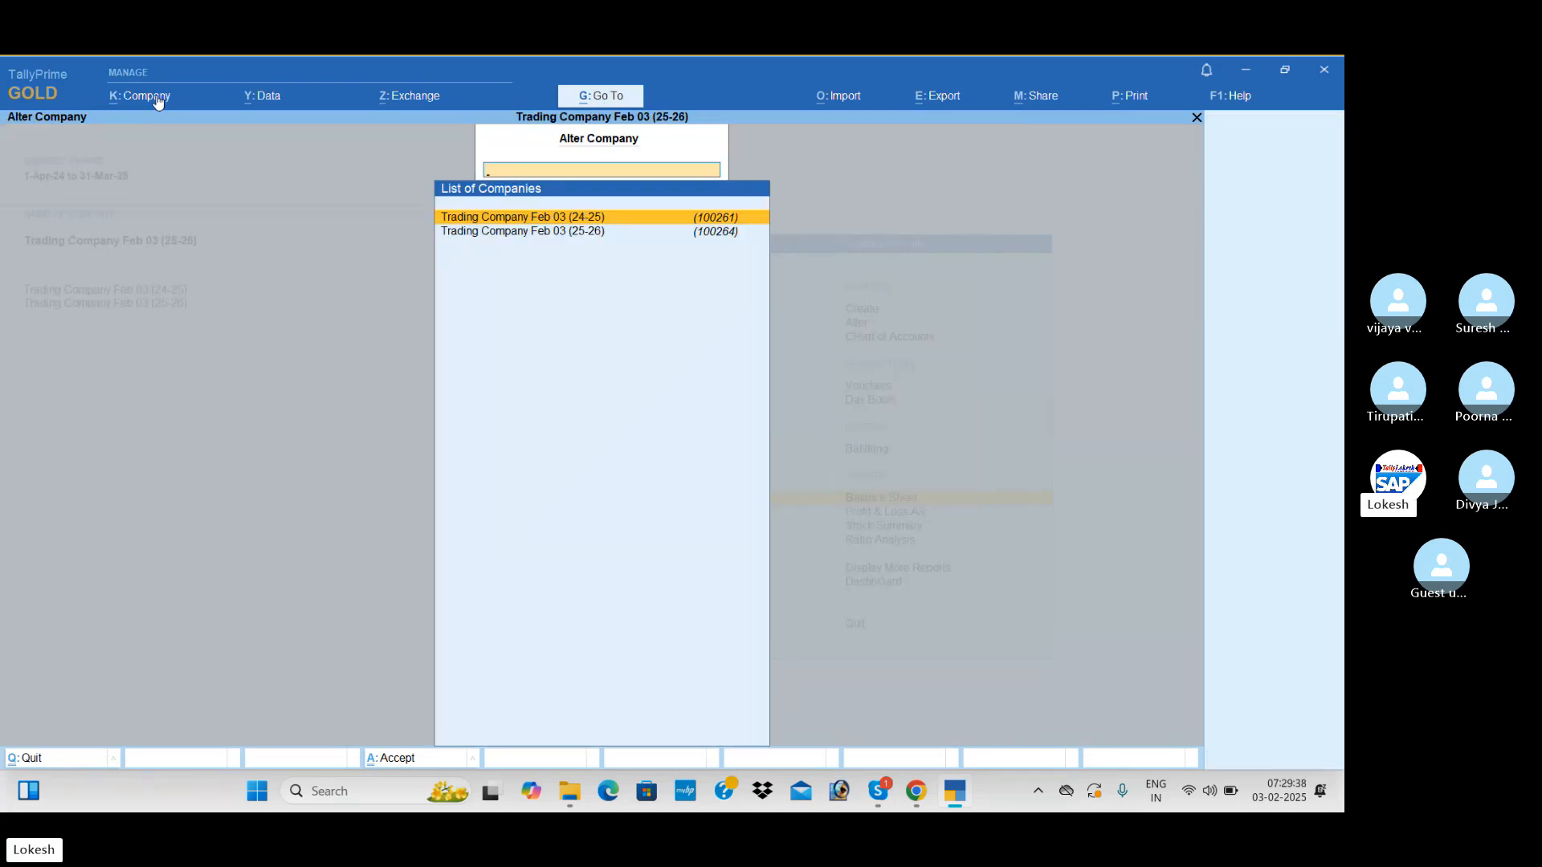
key(Escape)
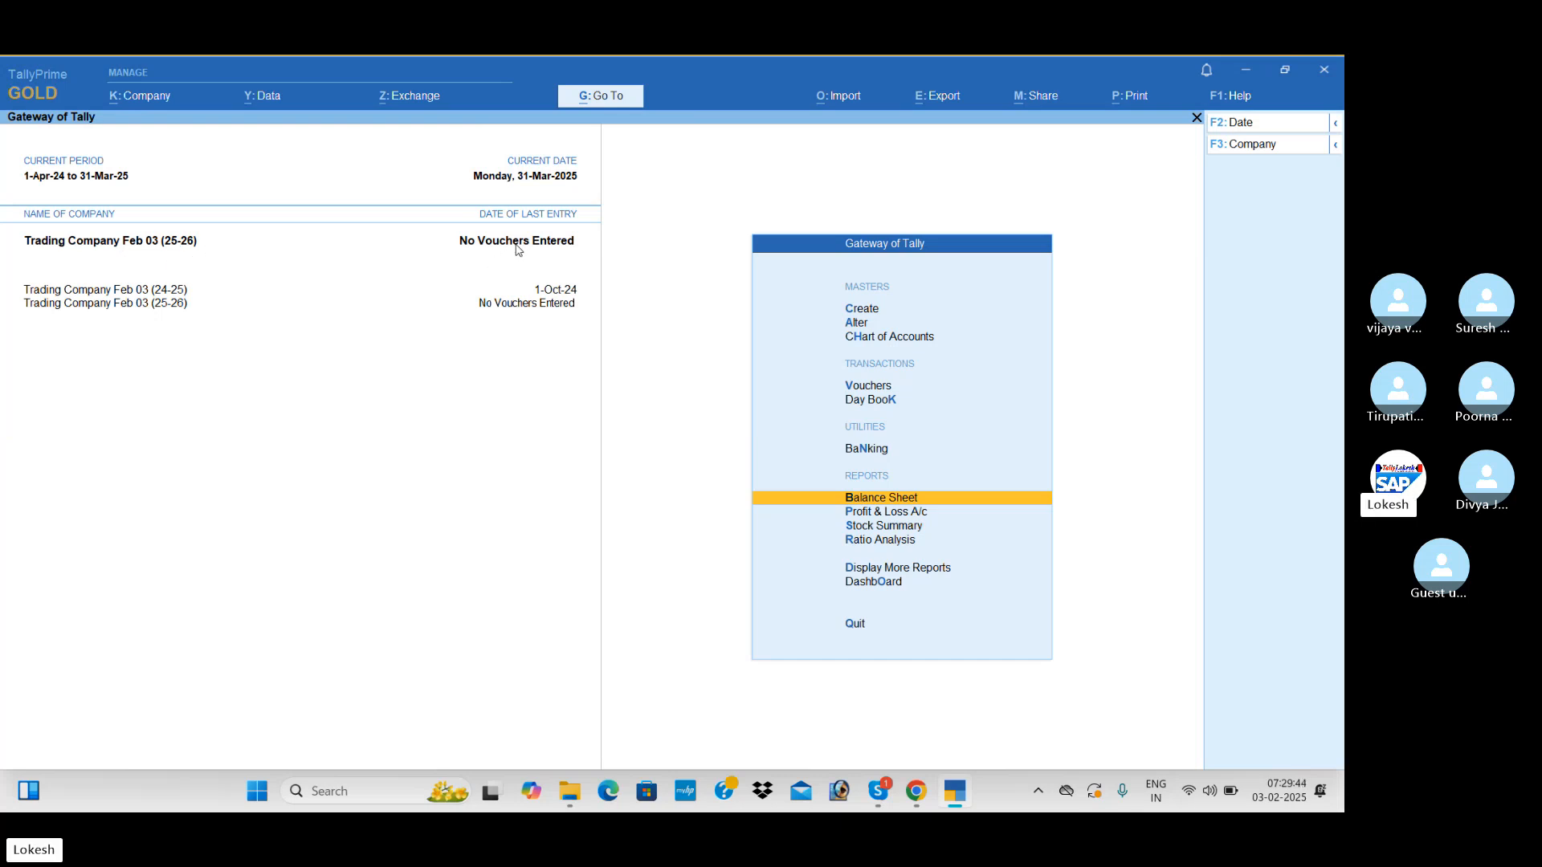
Review the detailed opening Balance Sheet of Trading Company Feb 03 (25-26), and close it
key(Return)
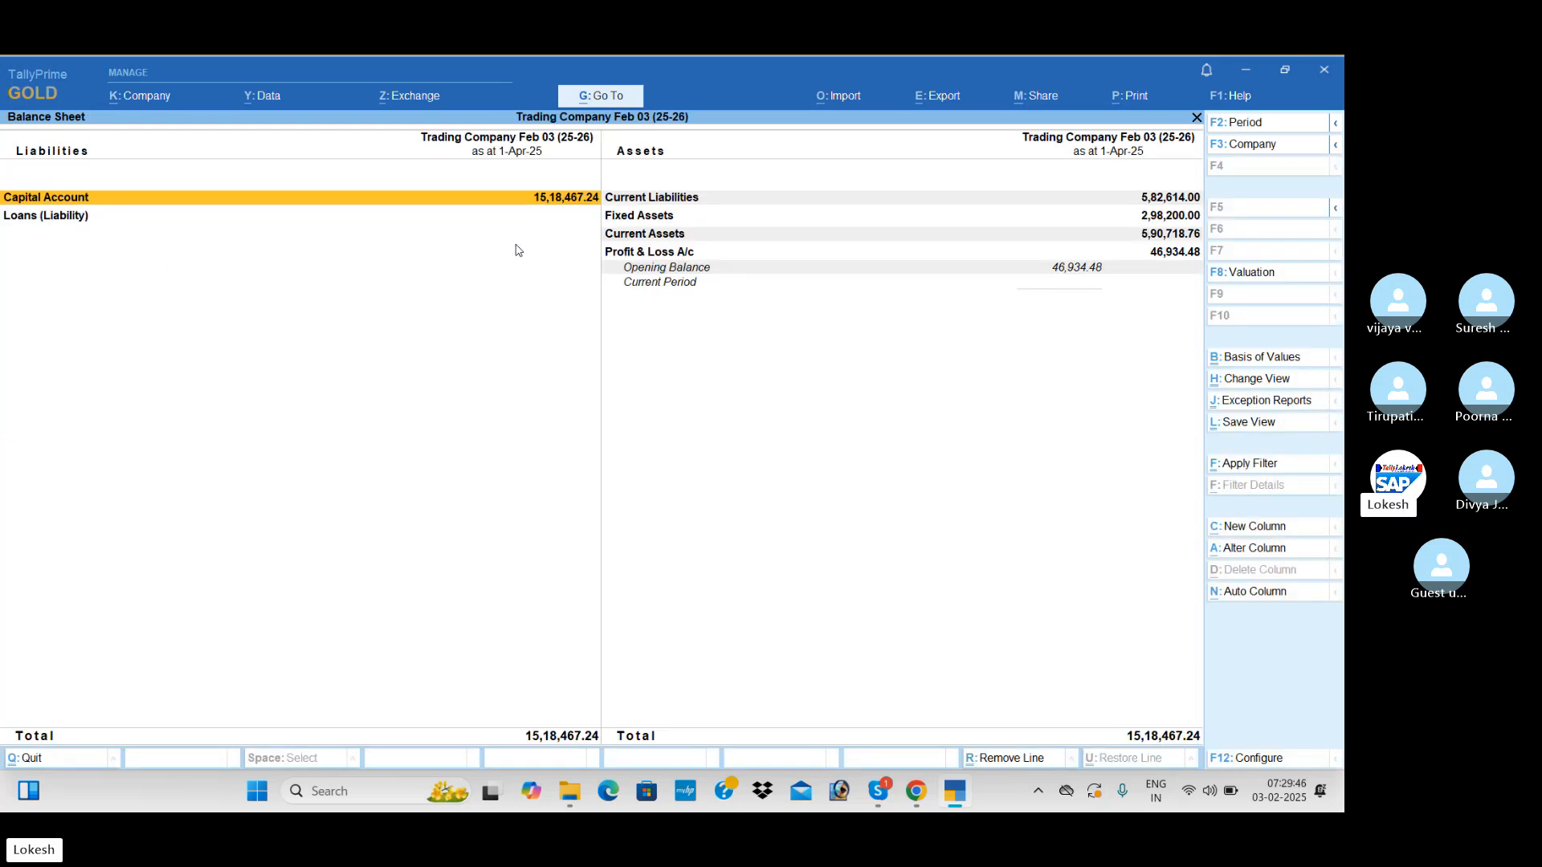
key(alt+F5)
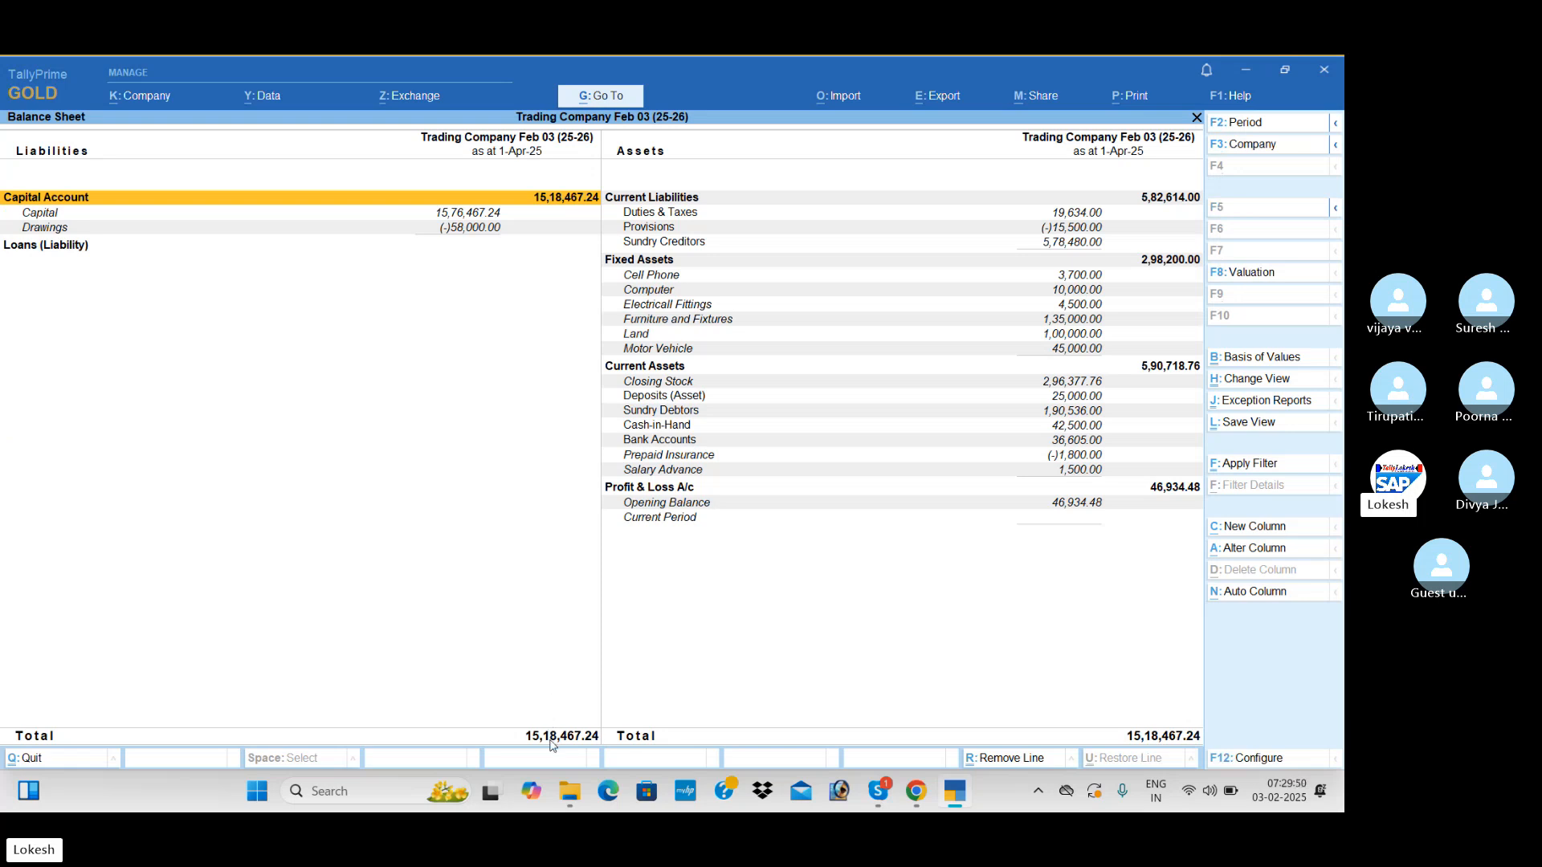
key(Escape)
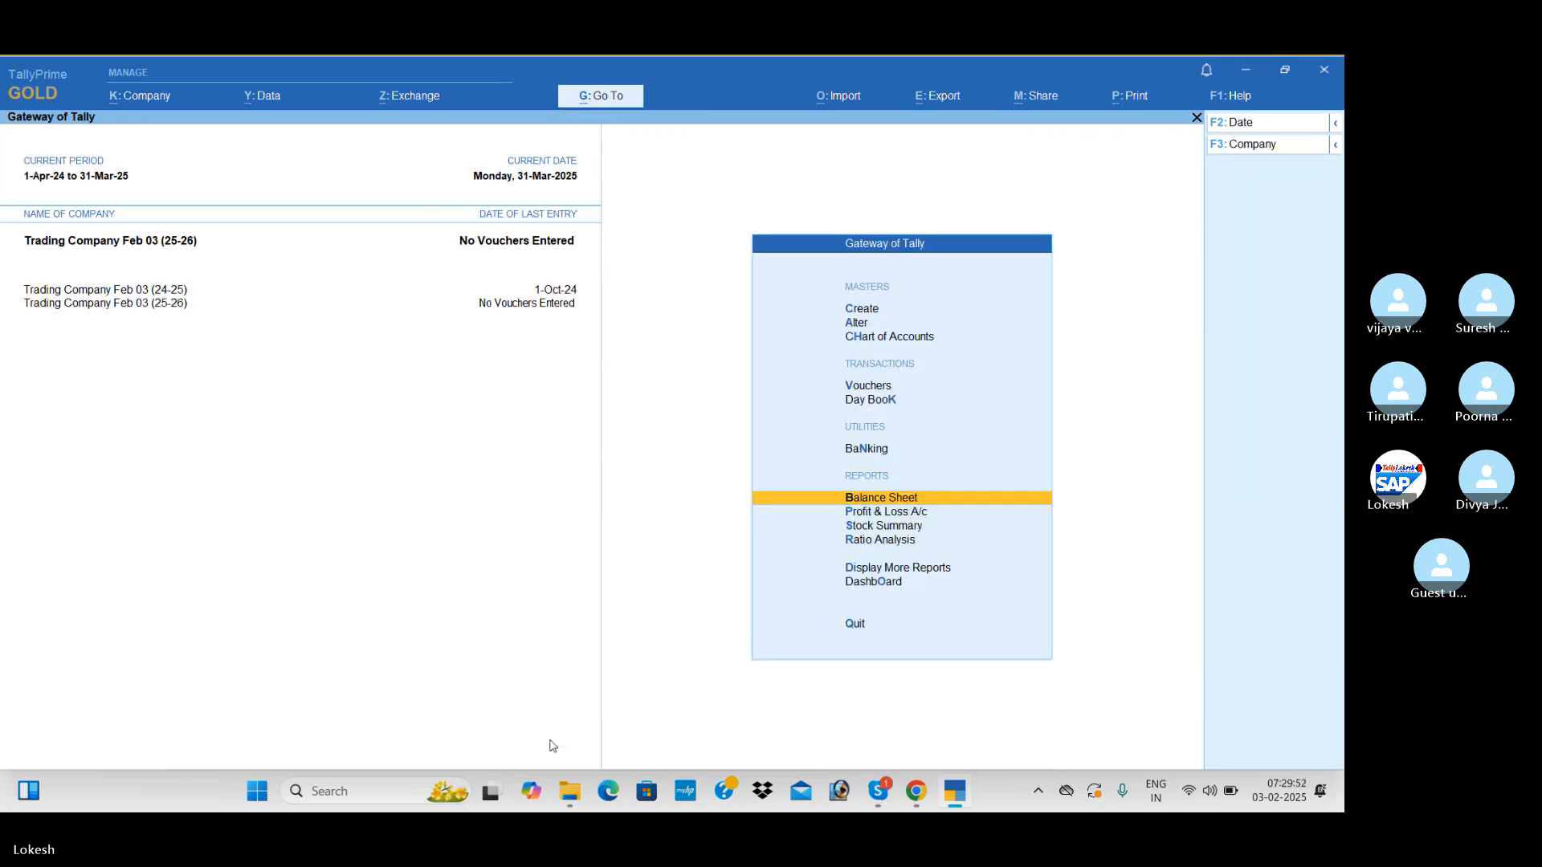
Change the current period of Trading Company Feb 03 (25-26) to 1-4-2025 through 31-3-2026
key(Up)
key(Up)
key(Up)
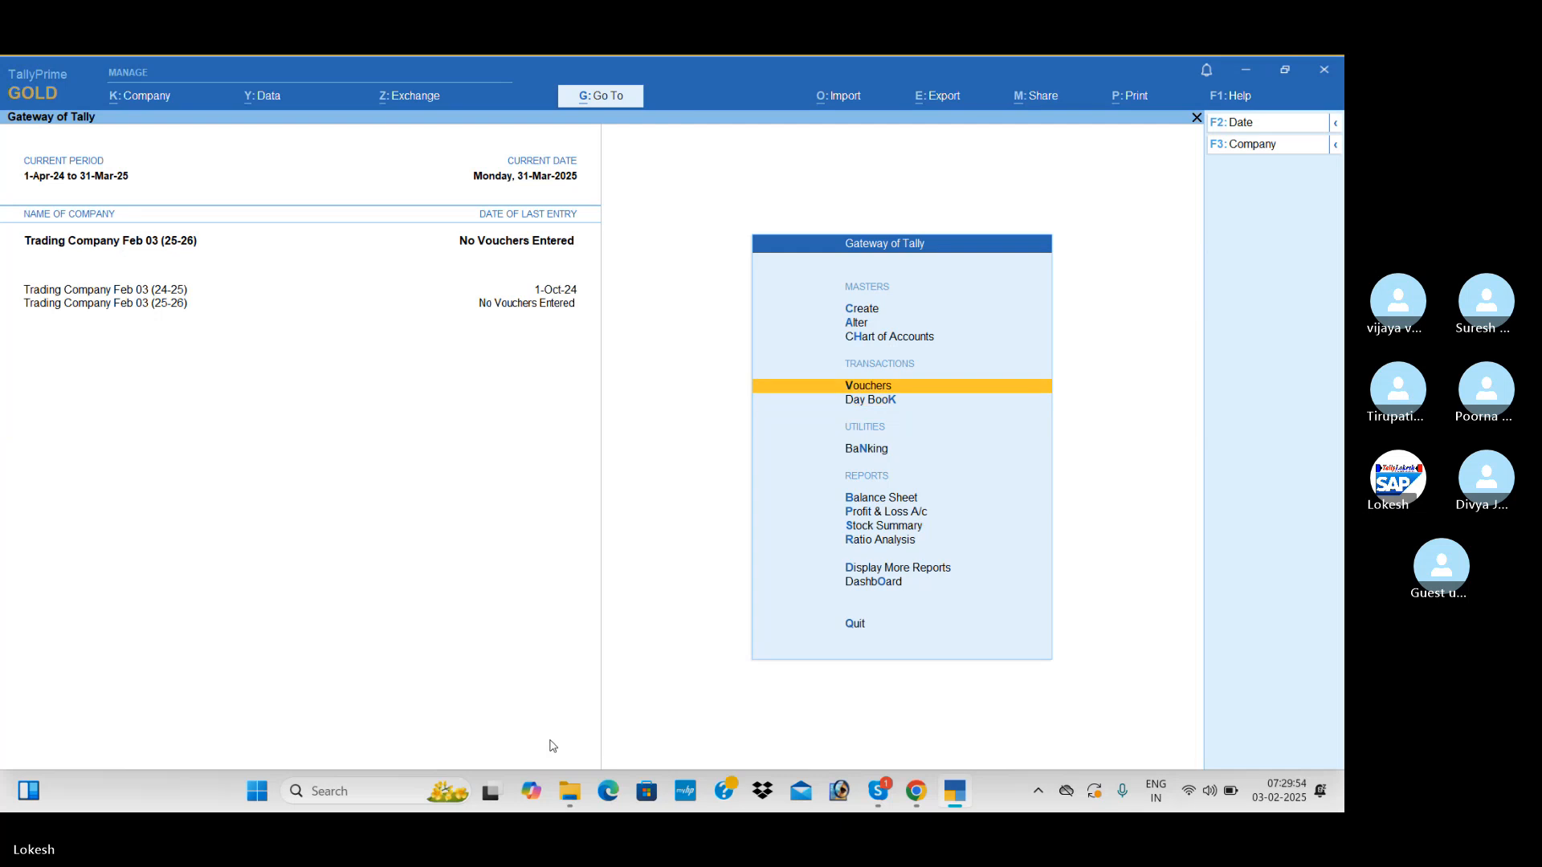
key(alt+F2)
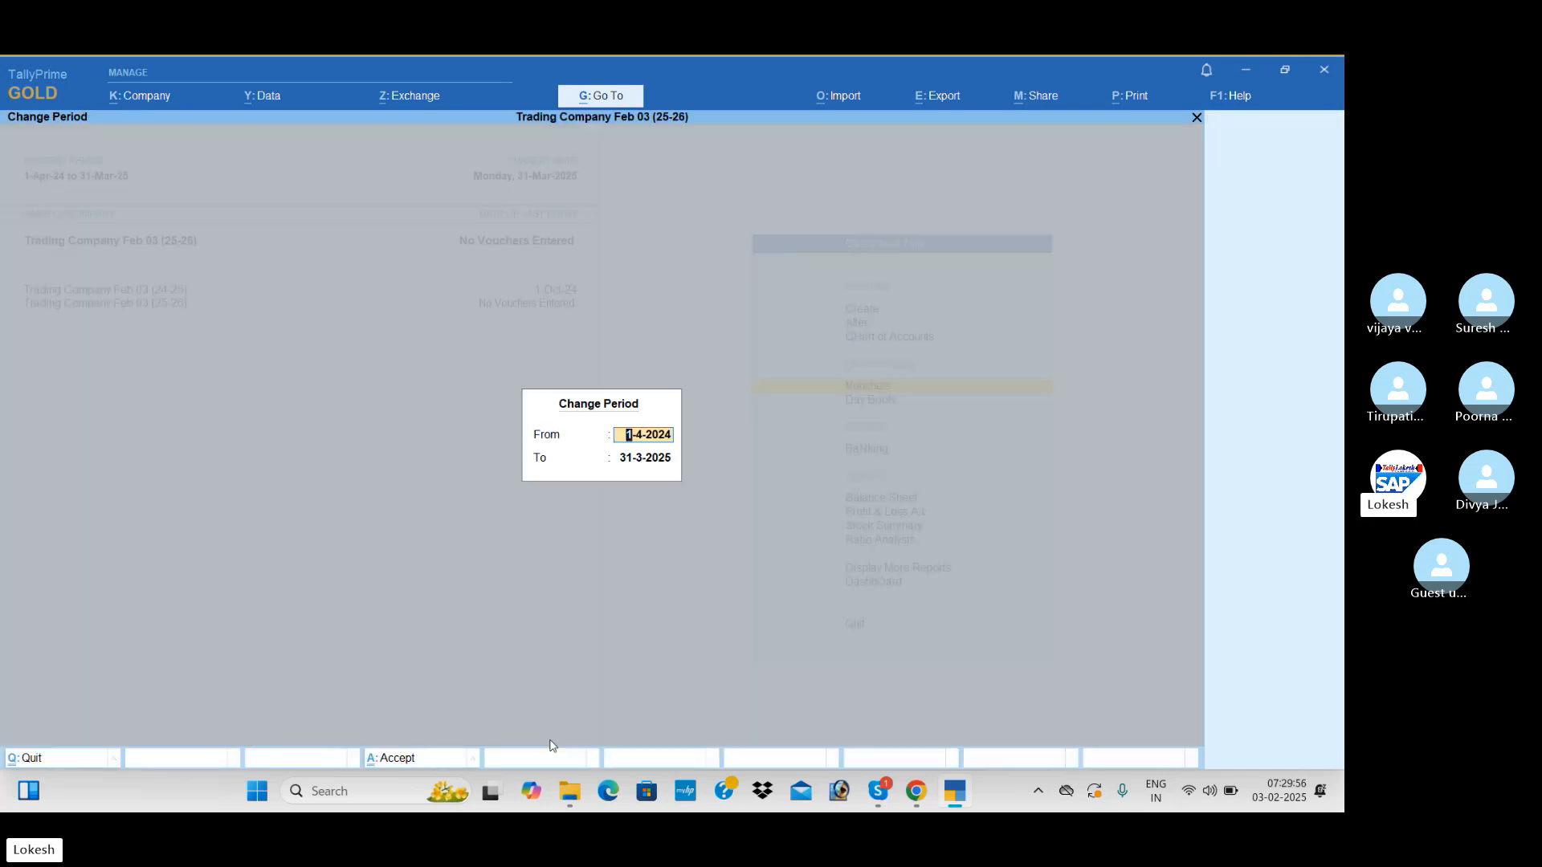
text(1-4-26)
key(BackSpace)
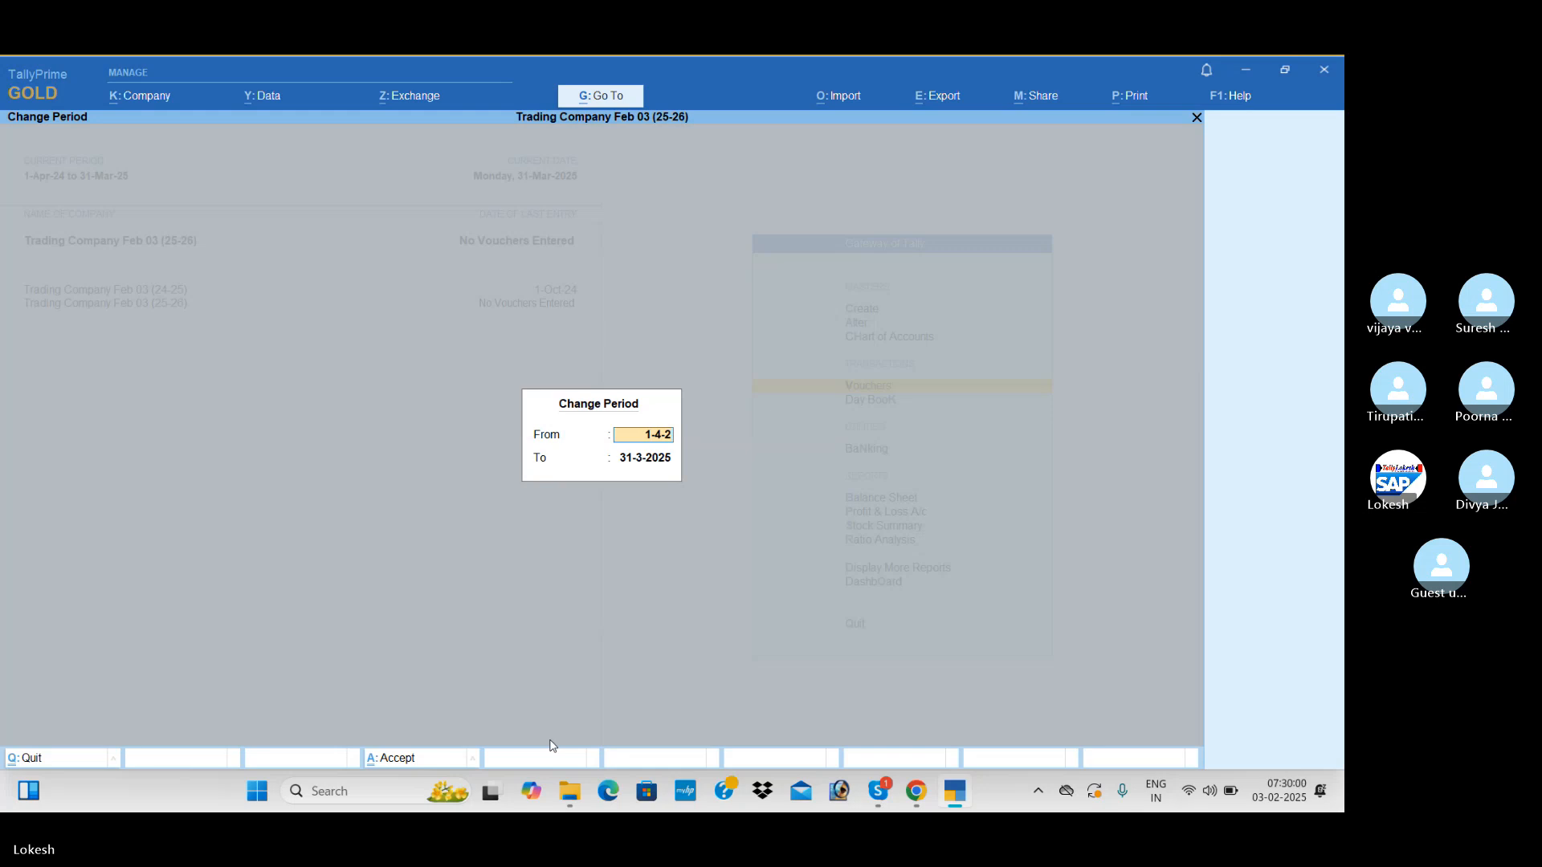
text(5)
key(Return)
text(31-)
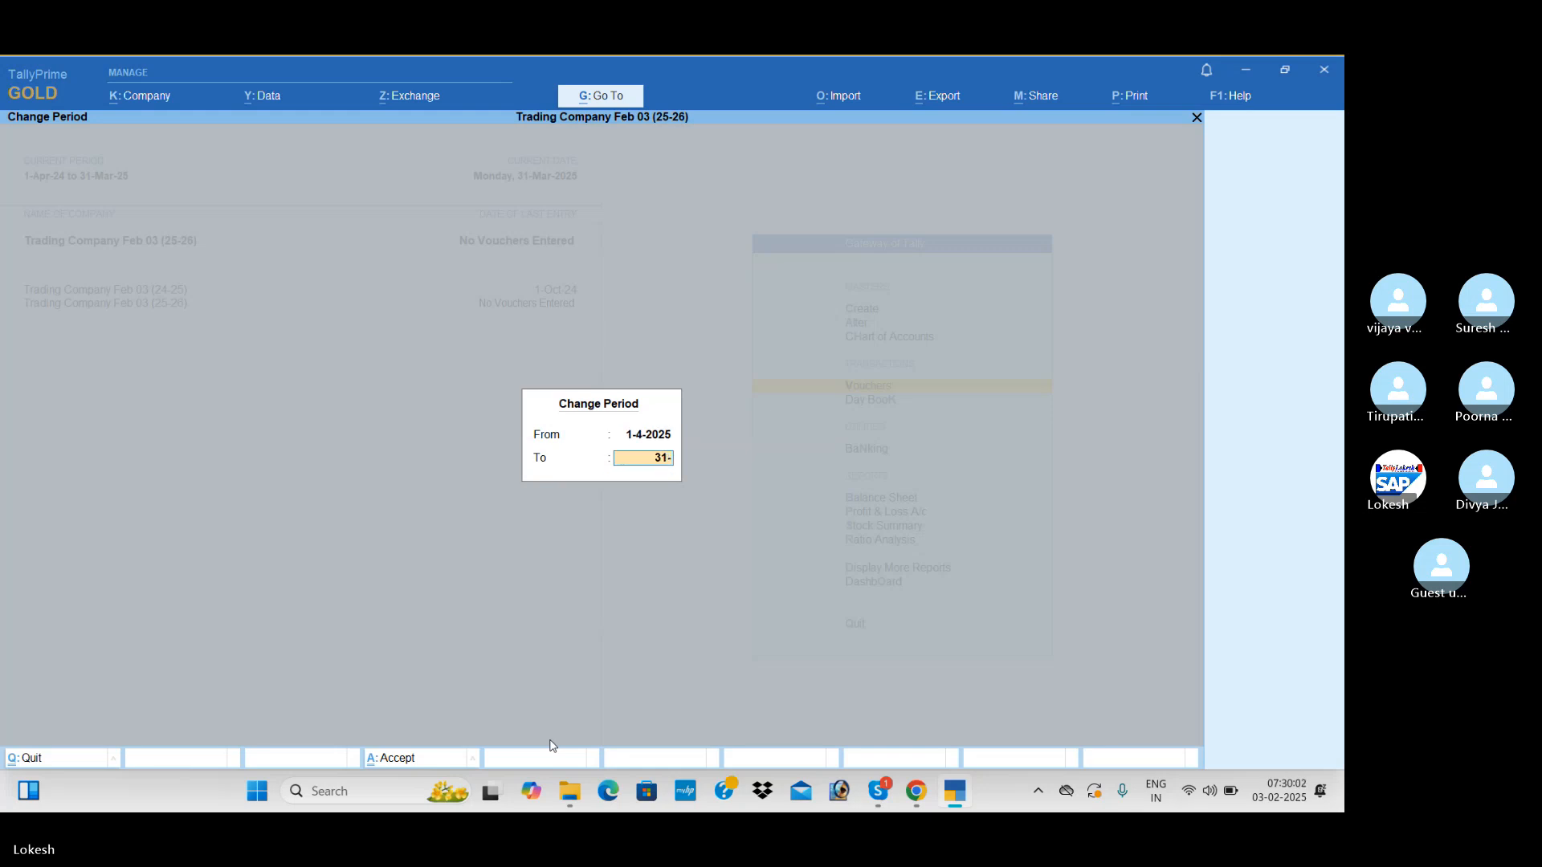
text(3-26)
key(Return)
key(Return)
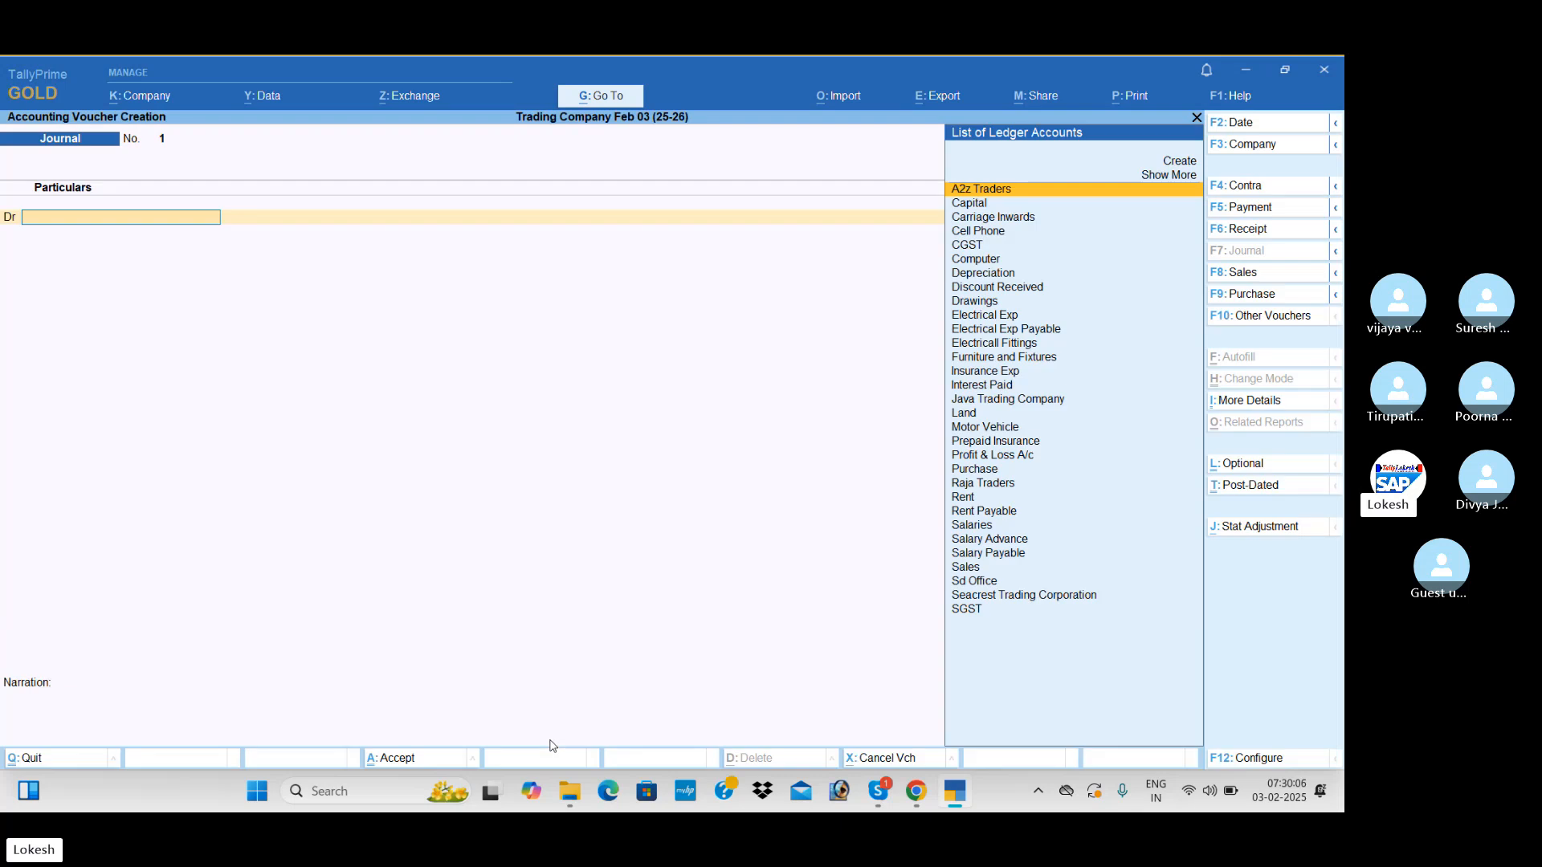
Start a new voucher and debit the Rent Payable ledger with 3,500
text(Re)
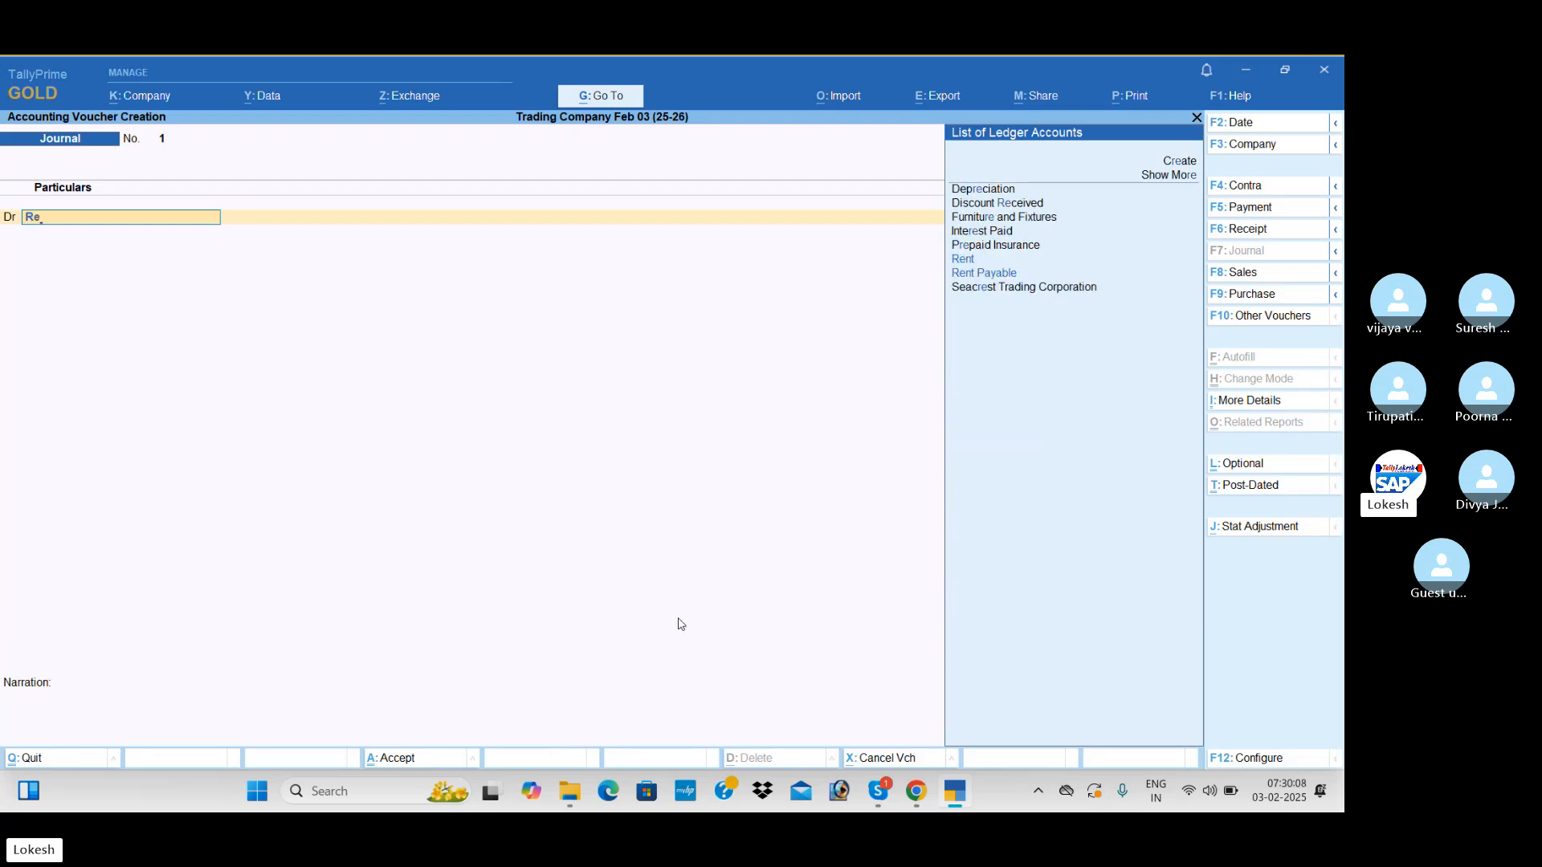
key(Down)
key(Return)
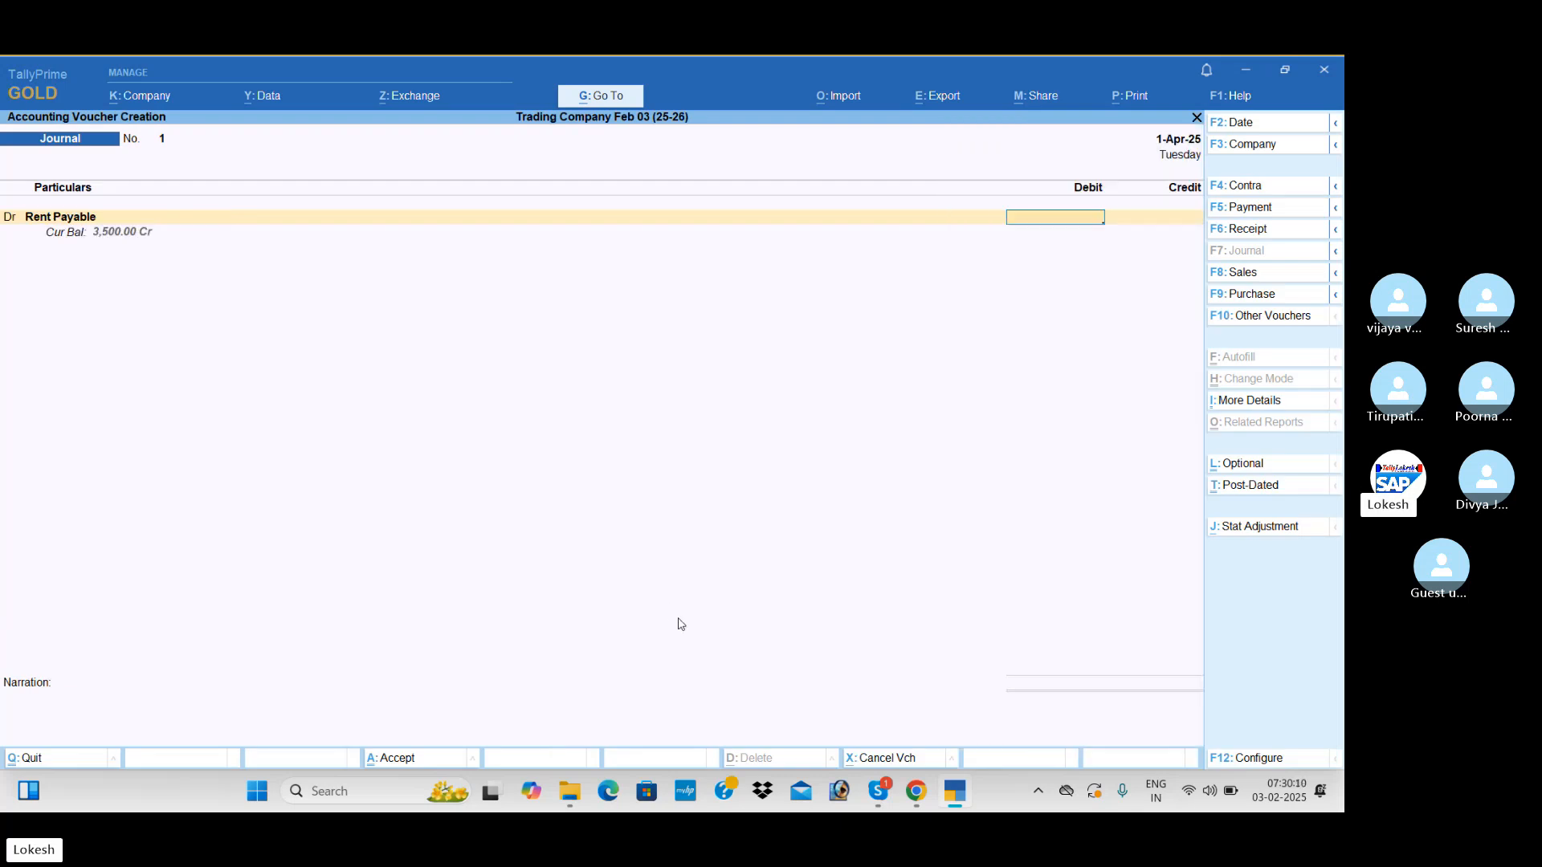
text(3500)
key(Return)
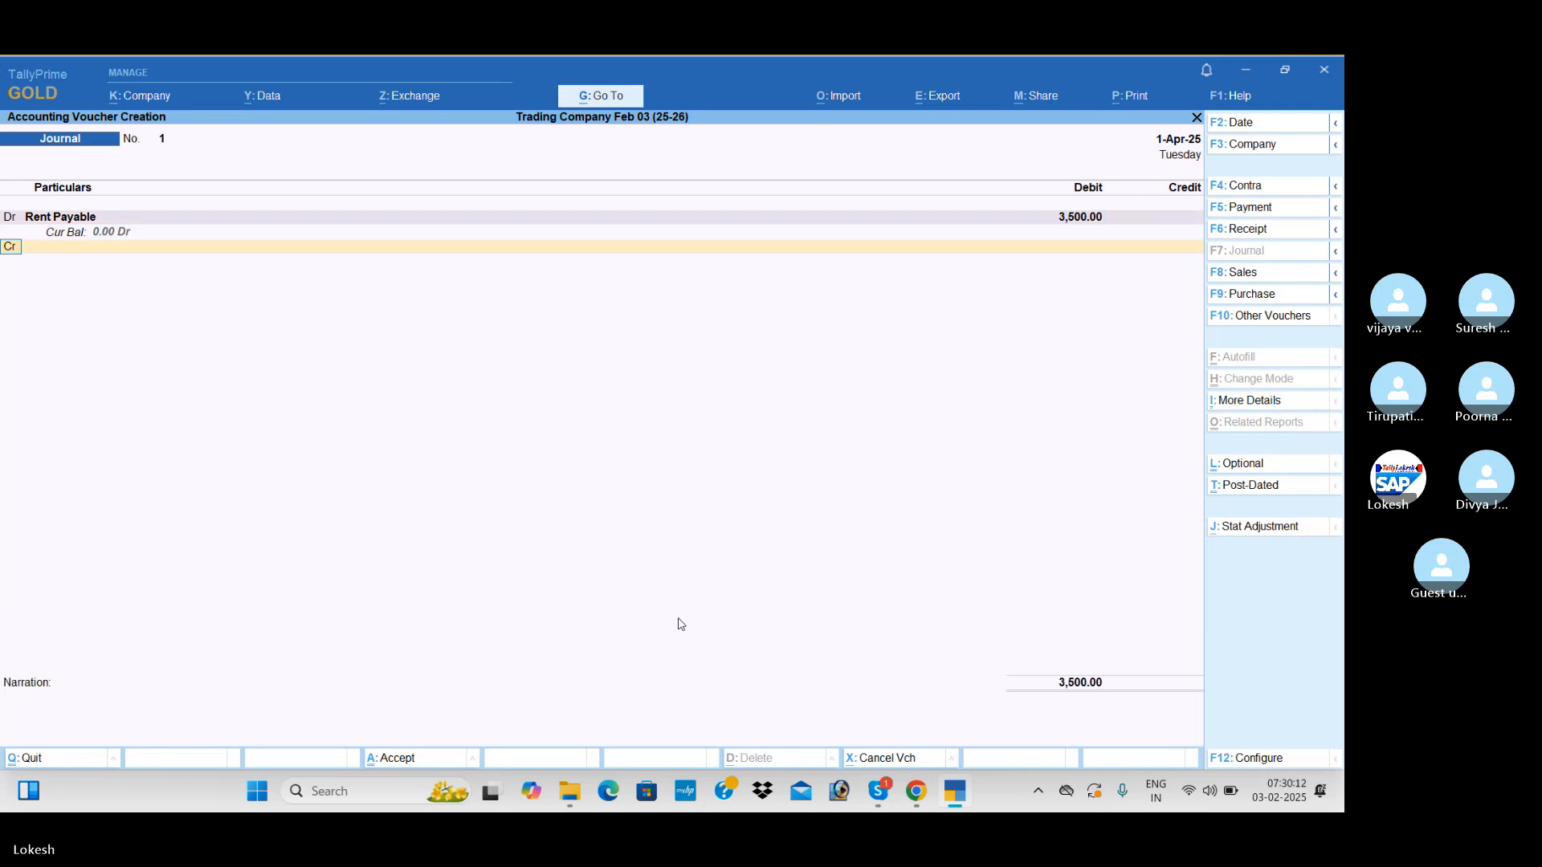
Convert the rent voucher from Journal to Payment, credit Cash with 3,500, and save it
text(Ca)
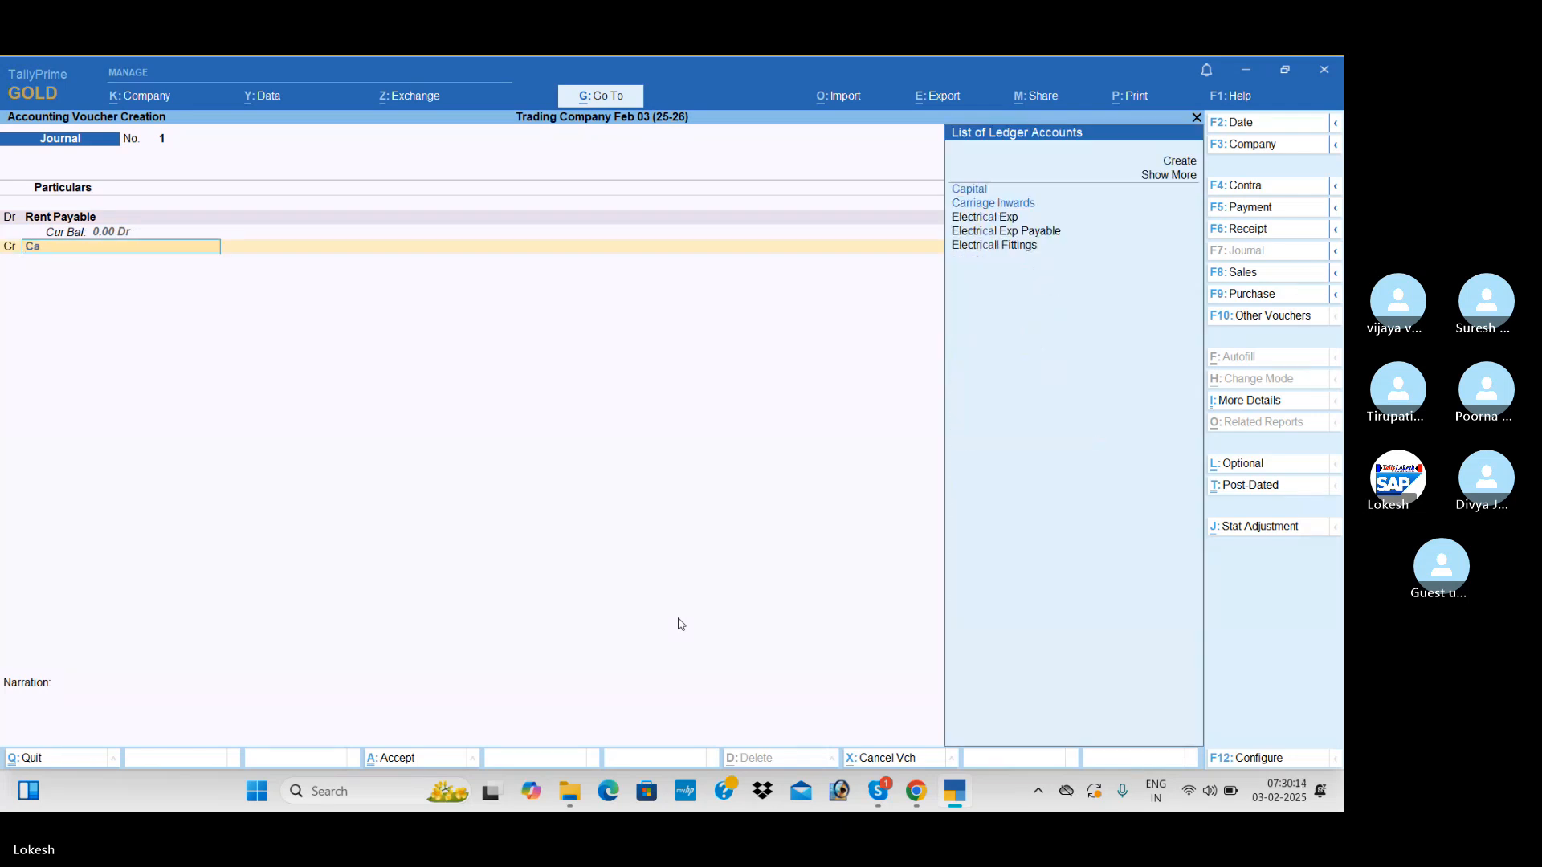
key(BackSpace)
key(BackSpace)
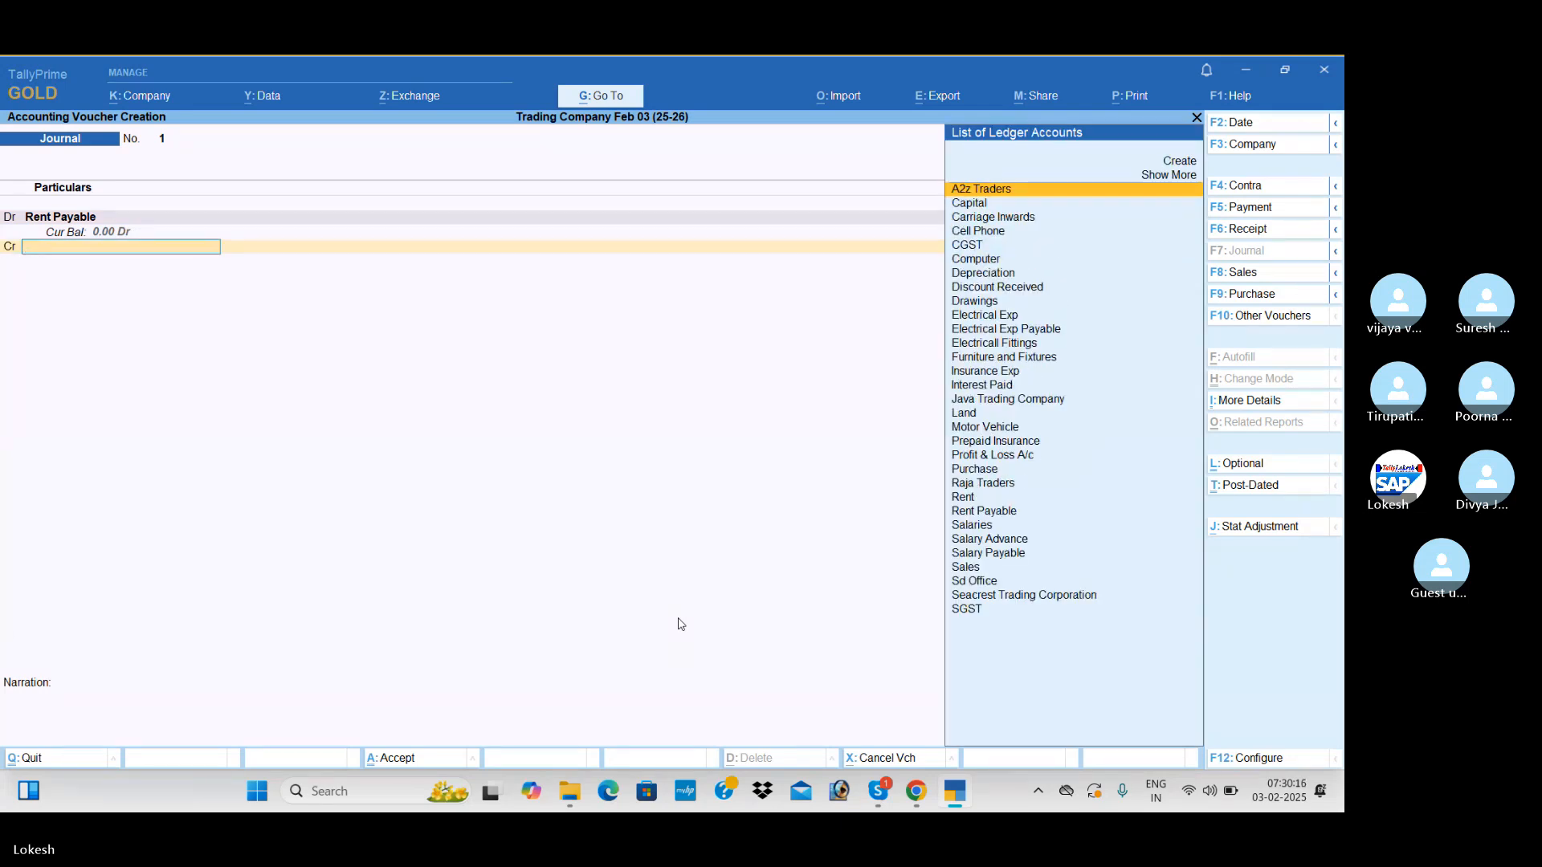
click(1253, 210)
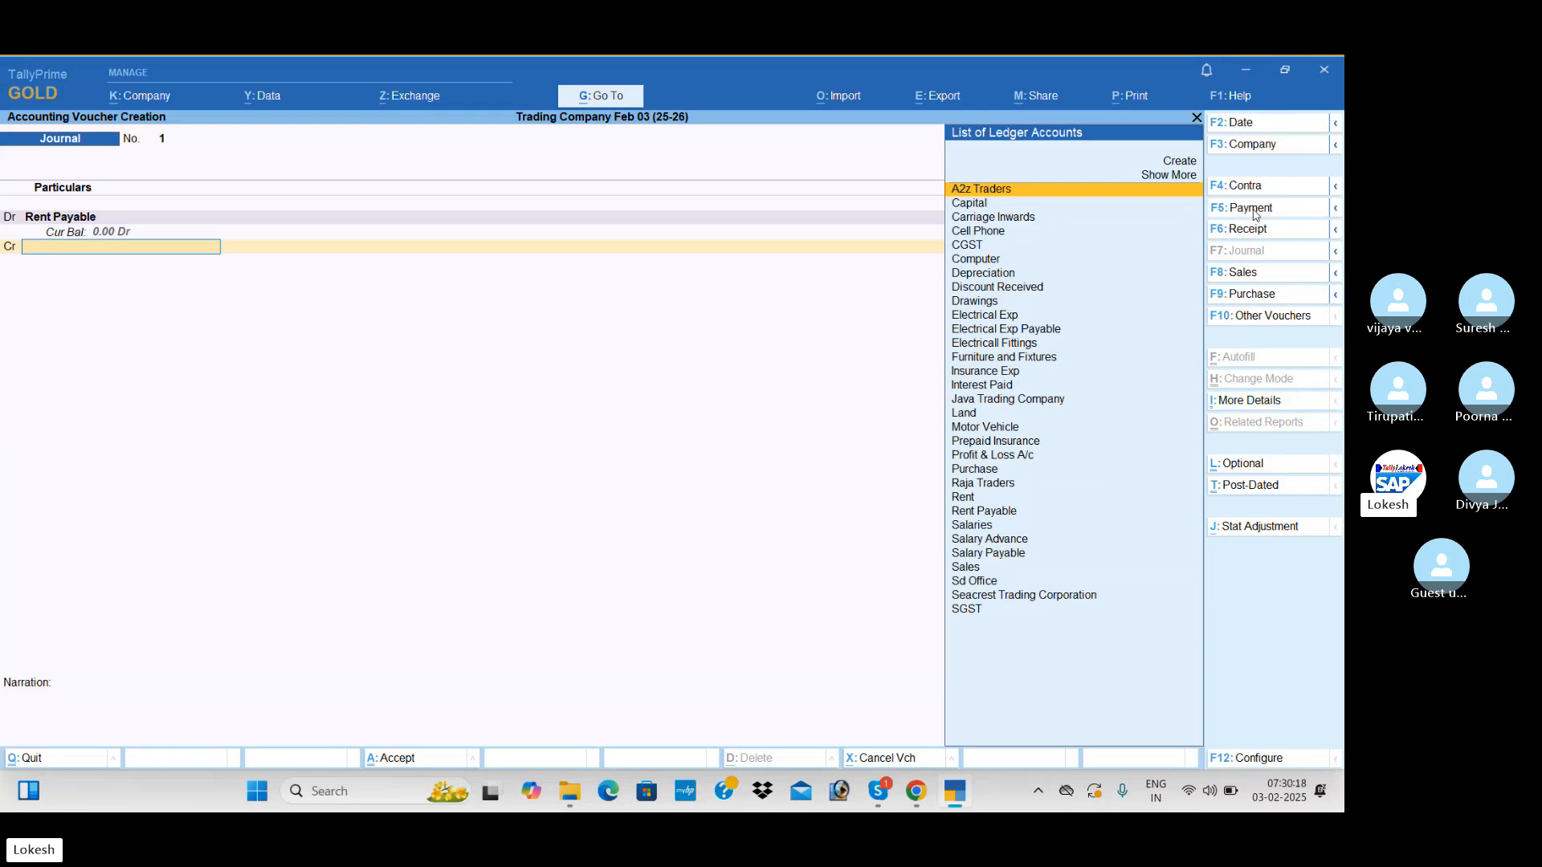
key(Return)
key(Return)
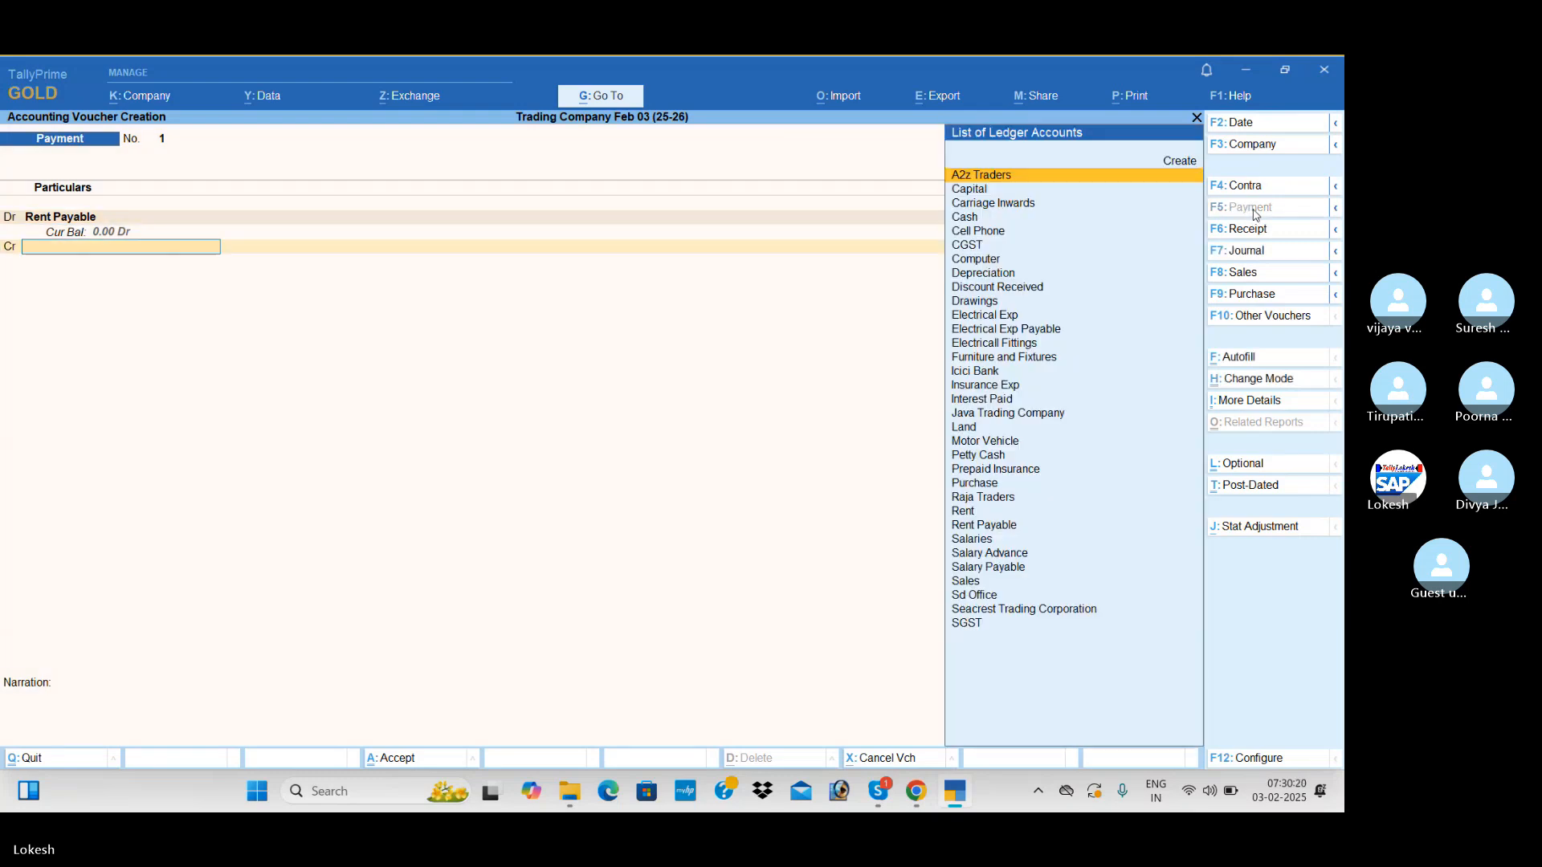
text(Cas)
key(Return)
key(Return)
key(Return)
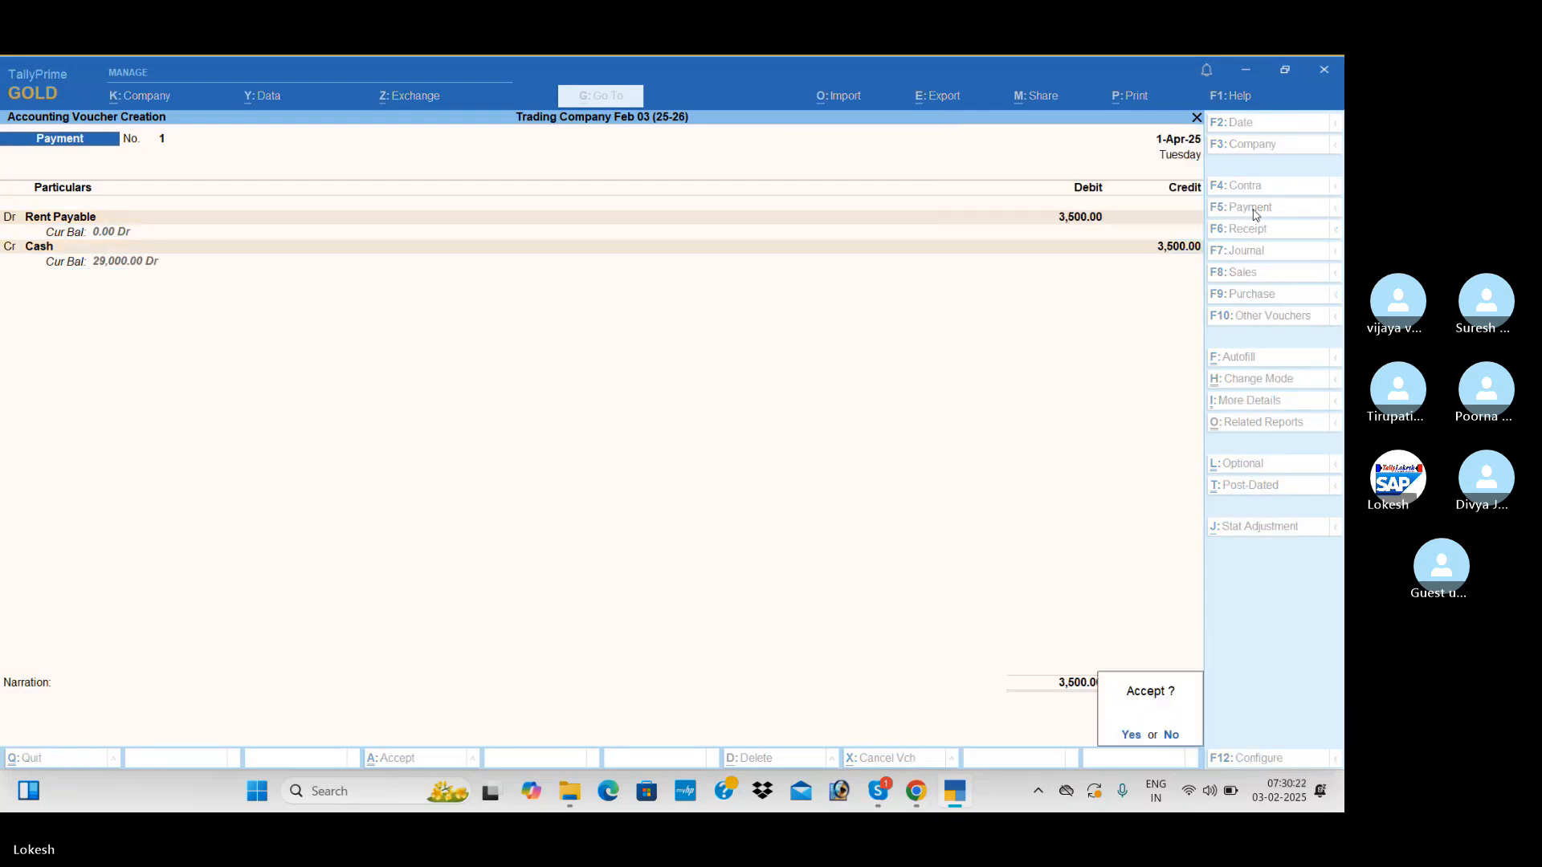
Record a payment voucher debiting Electrical Exp Payable with 500 and crediting Cash, save it, and leave voucher entry
key(Return)
text(El)
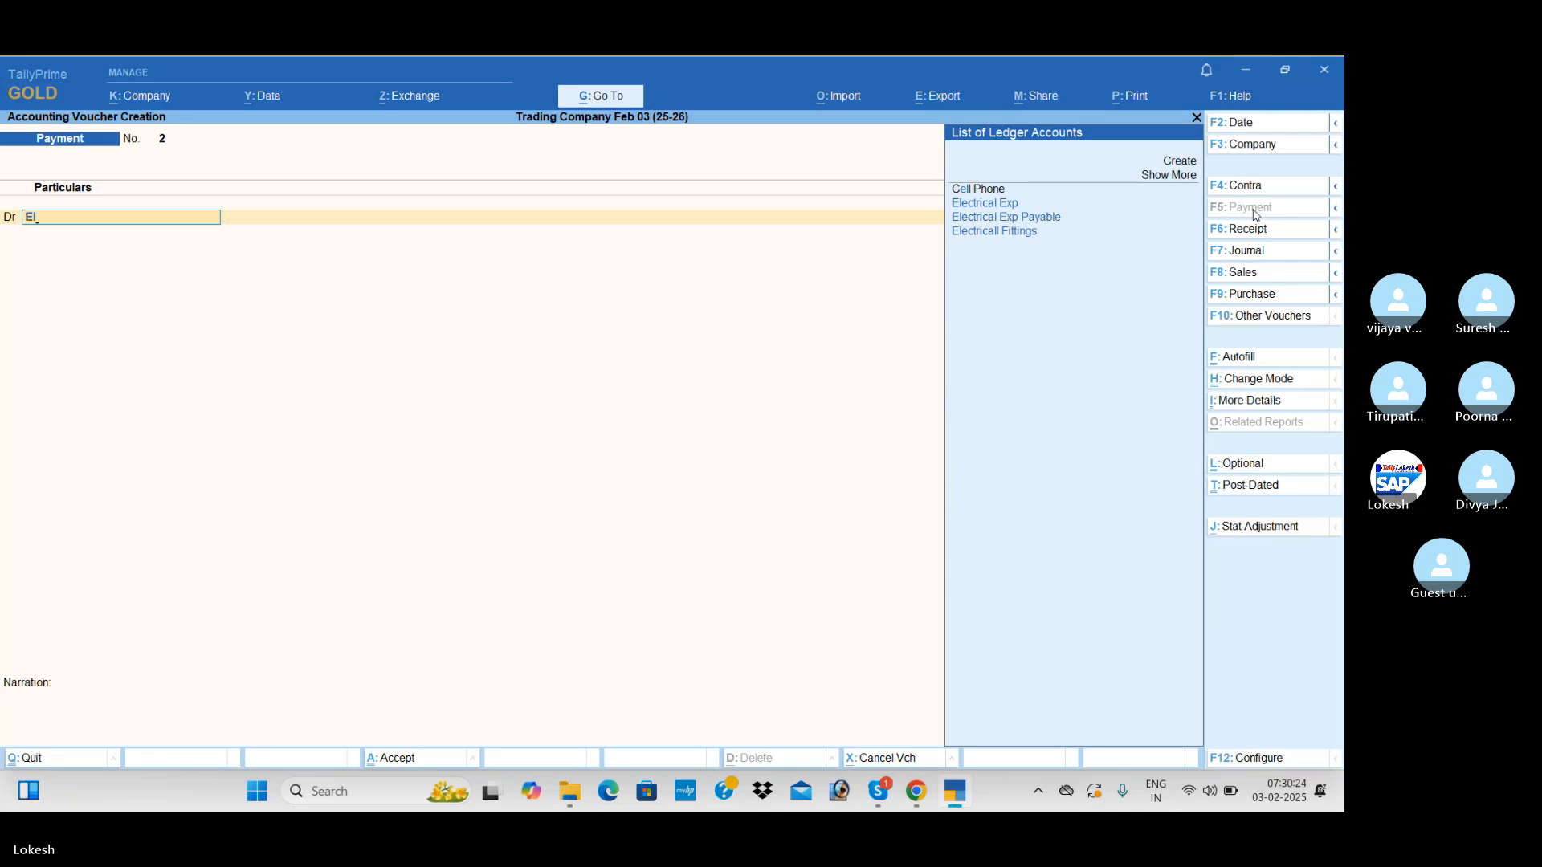
key(Return)
text(500)
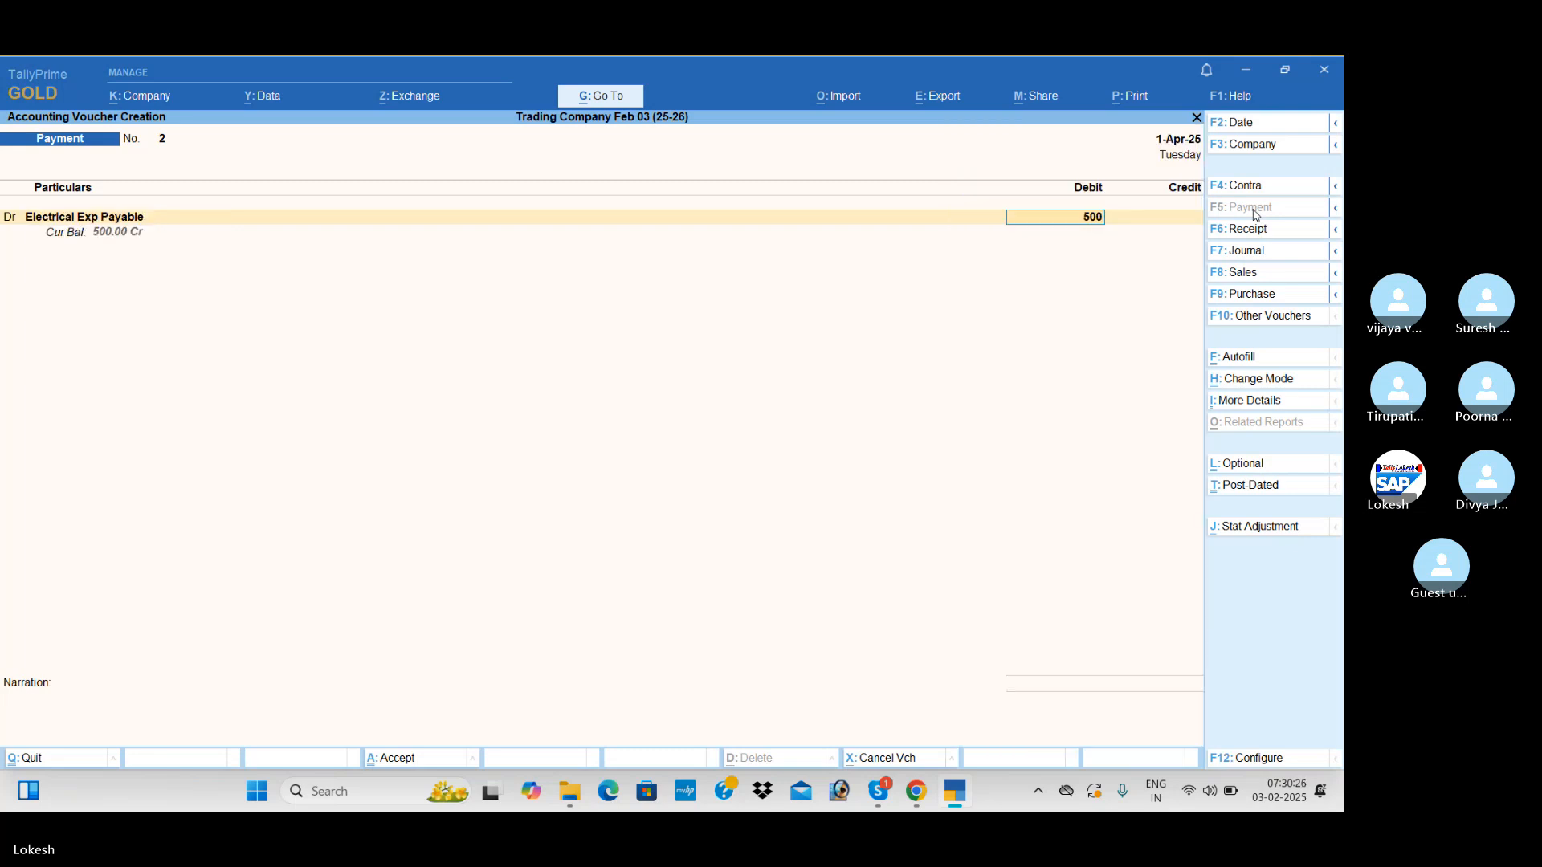
key(Return)
key(Down)
key(Down)
key(Down)
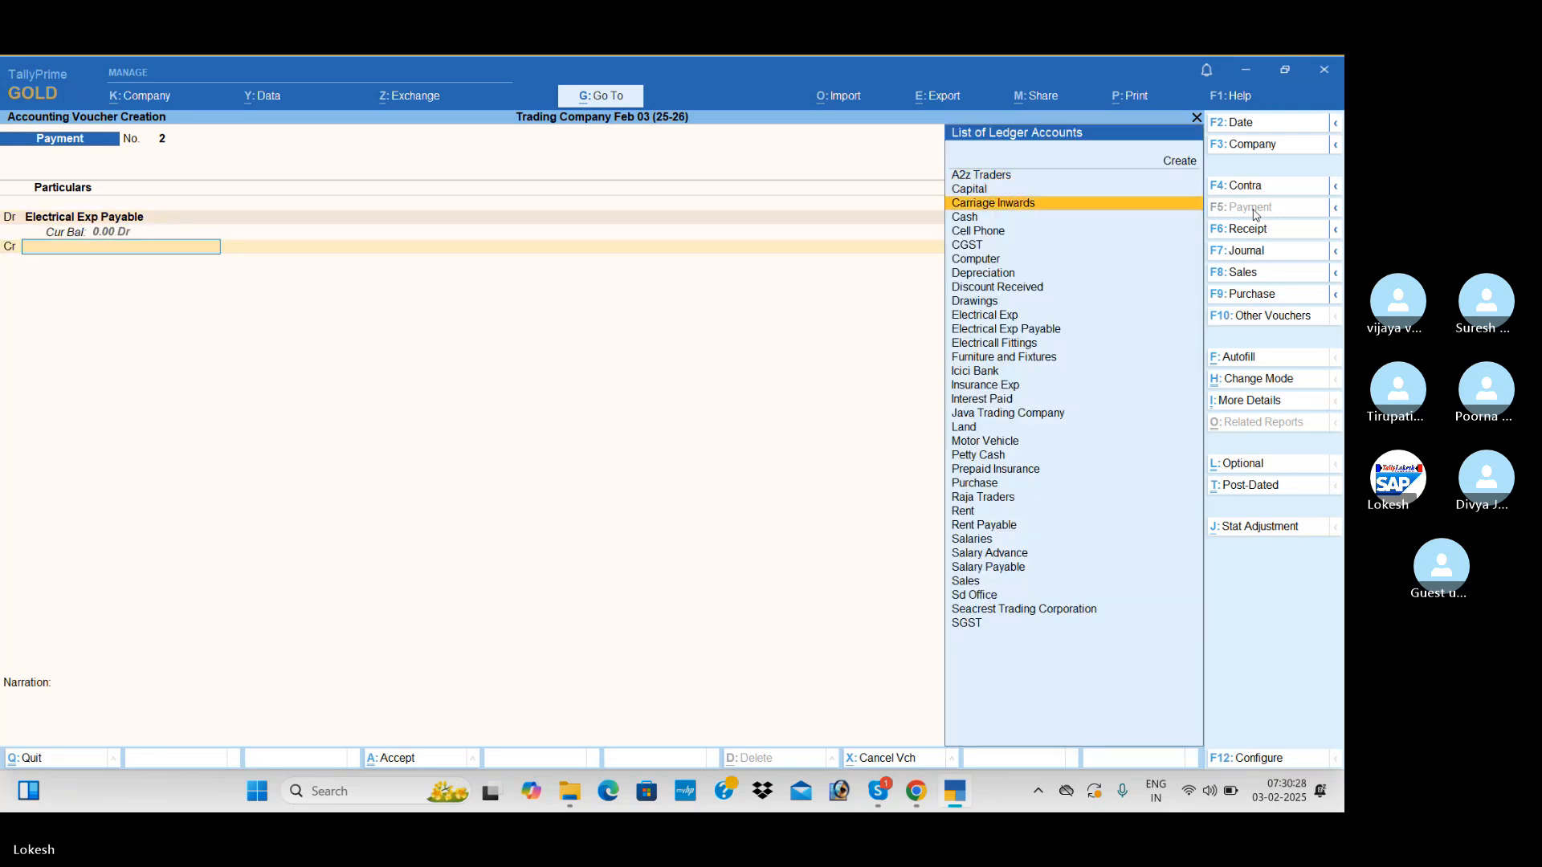
key(Return)
key(Return)
key(Return)
key(Return)
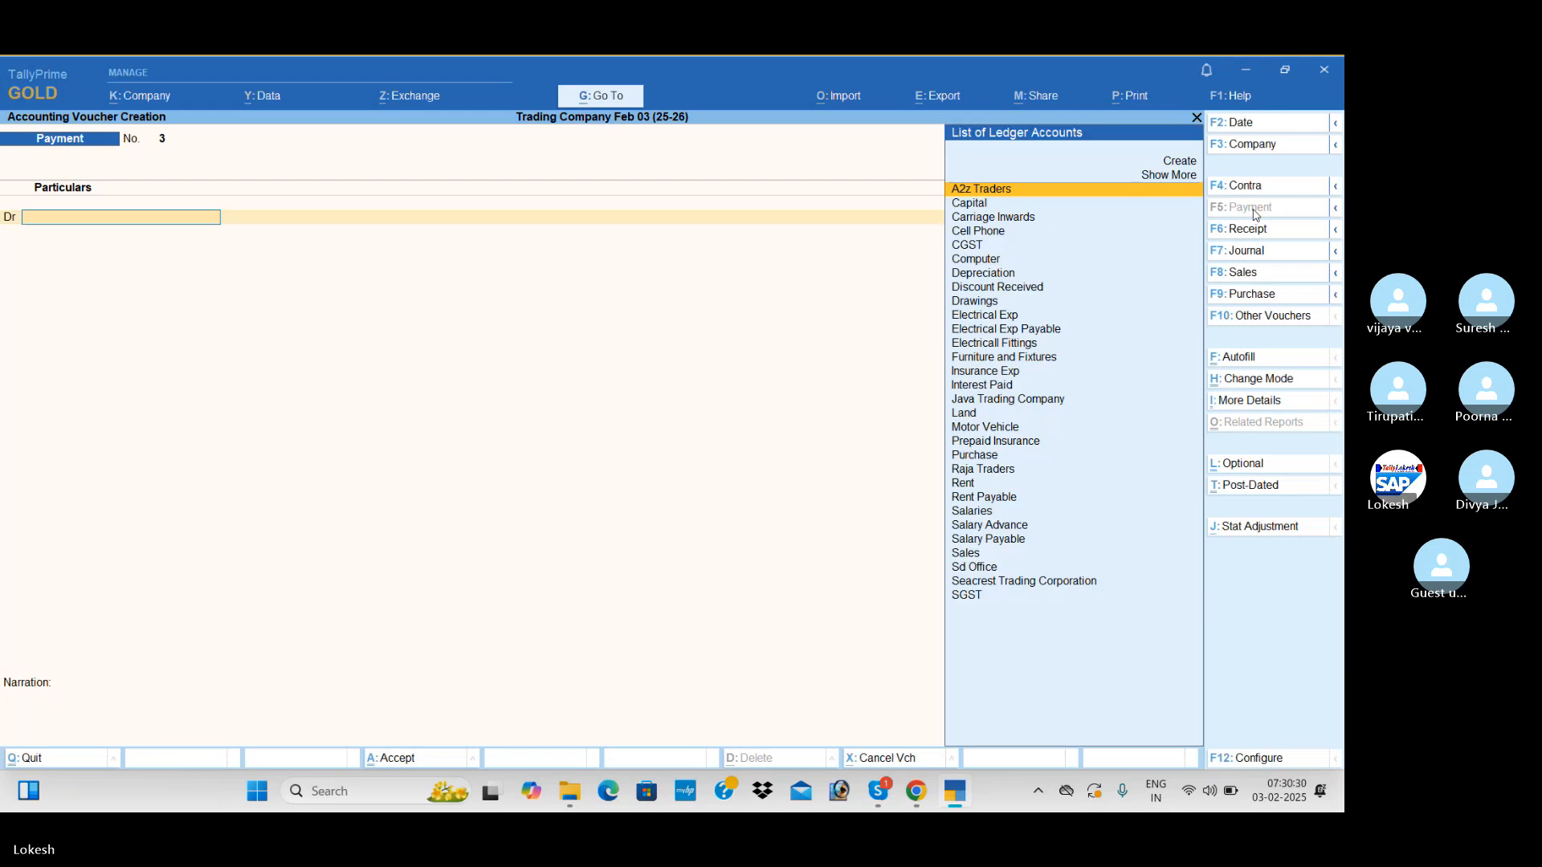
key(Escape)
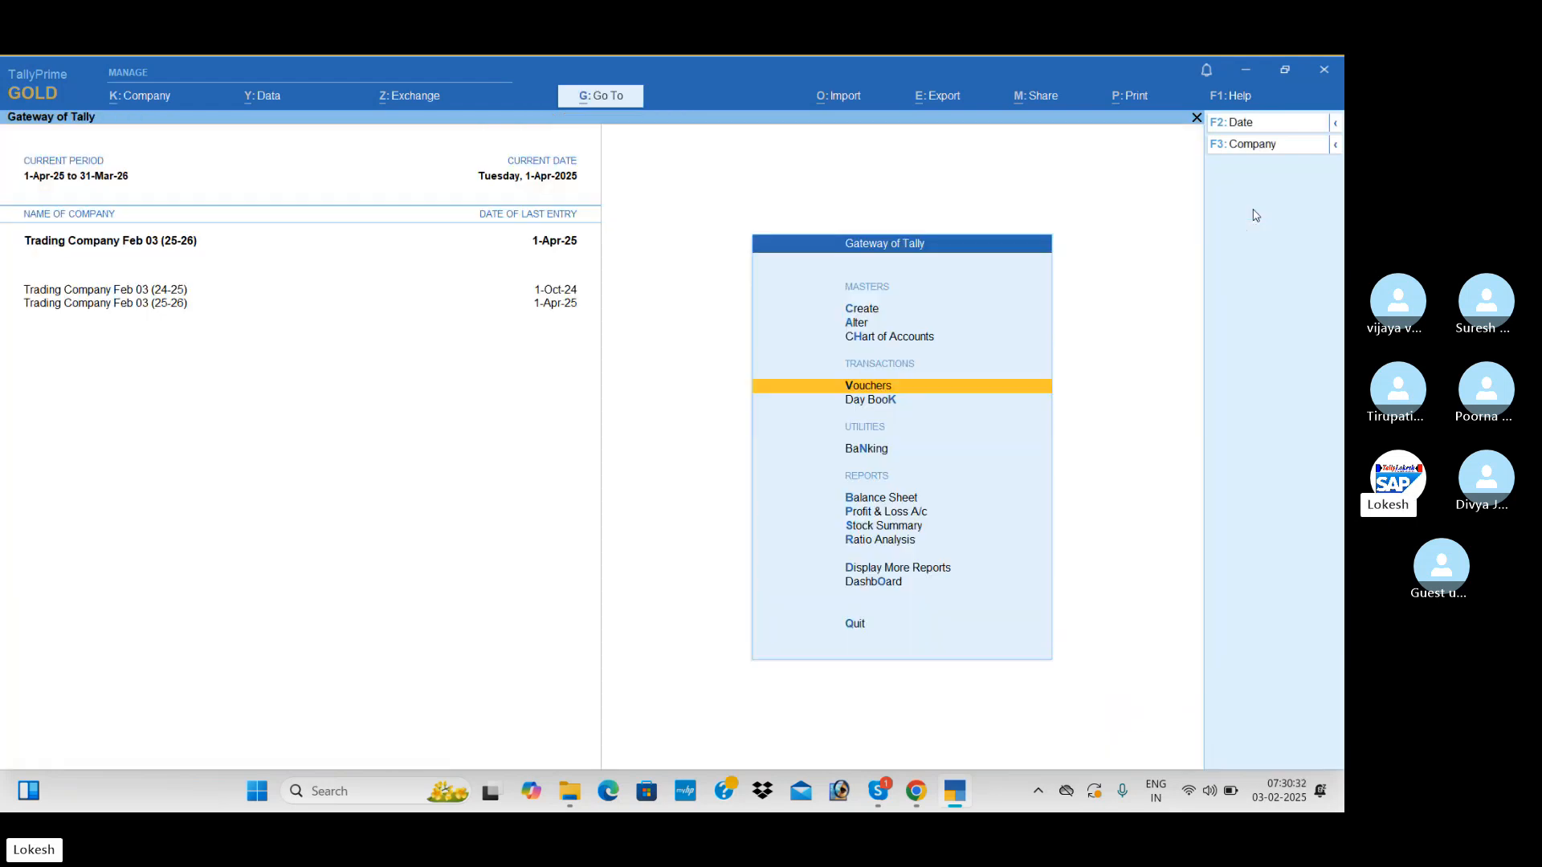
Switch to the Skype call window
key(alt+Tab)
key(alt+Tab)
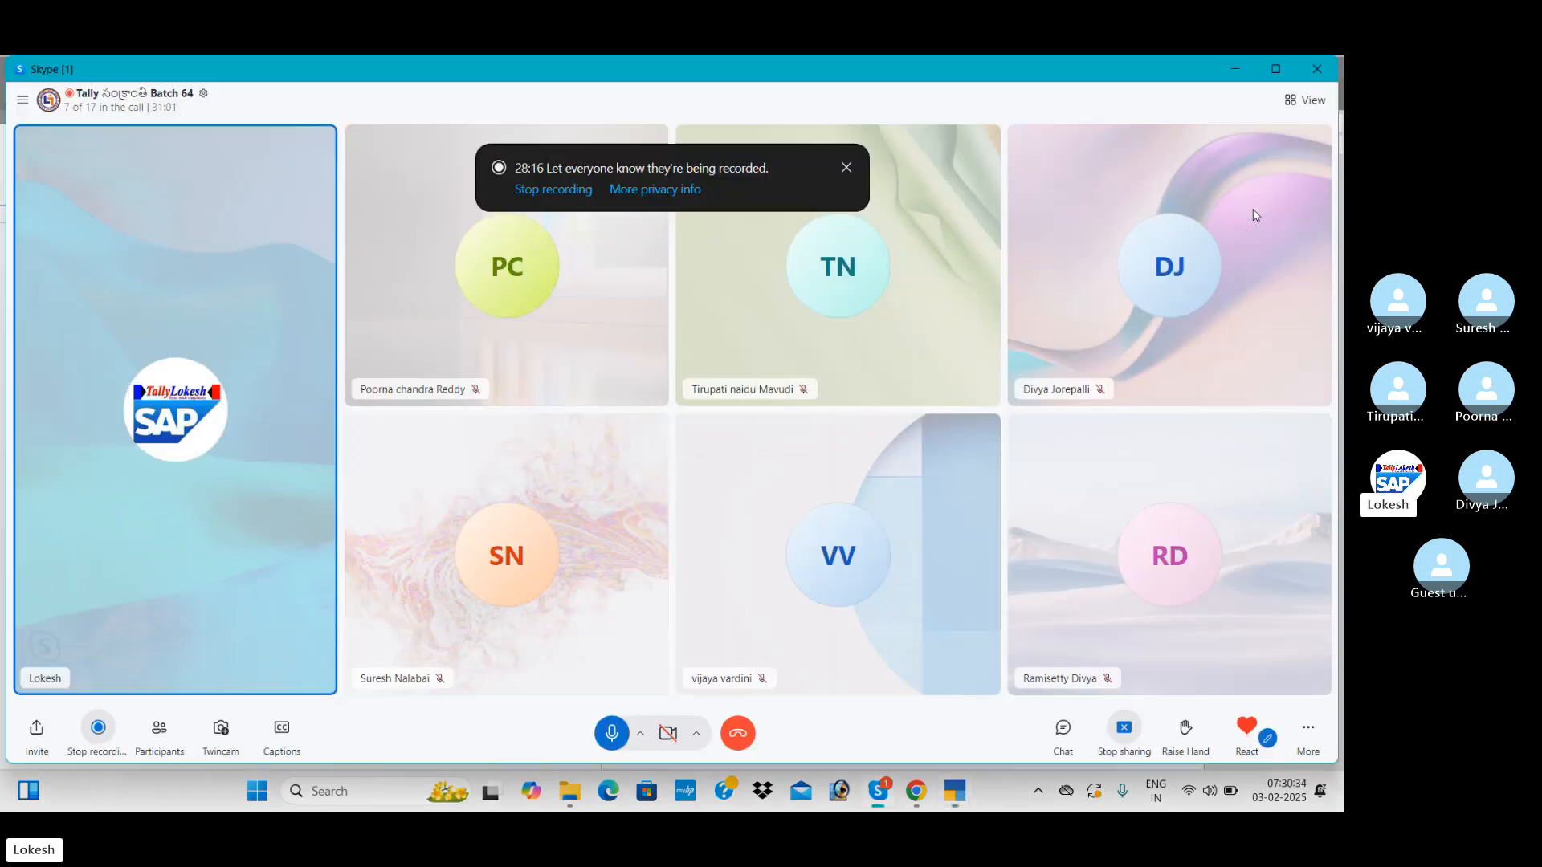